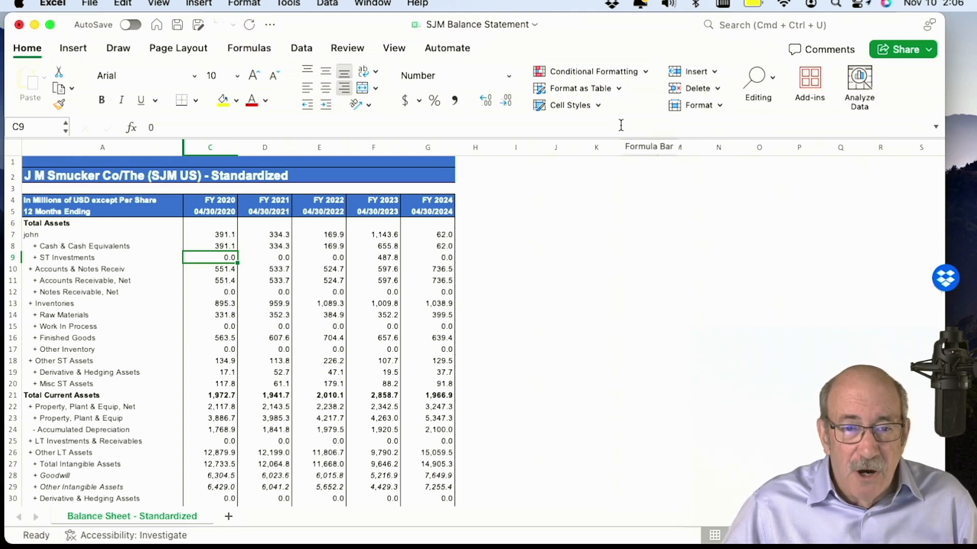
- Inspect the FY 2020 cash and inventories amounts in the standardized balance sheet
{"action": "left_click", "coordinate": [219, 235]}
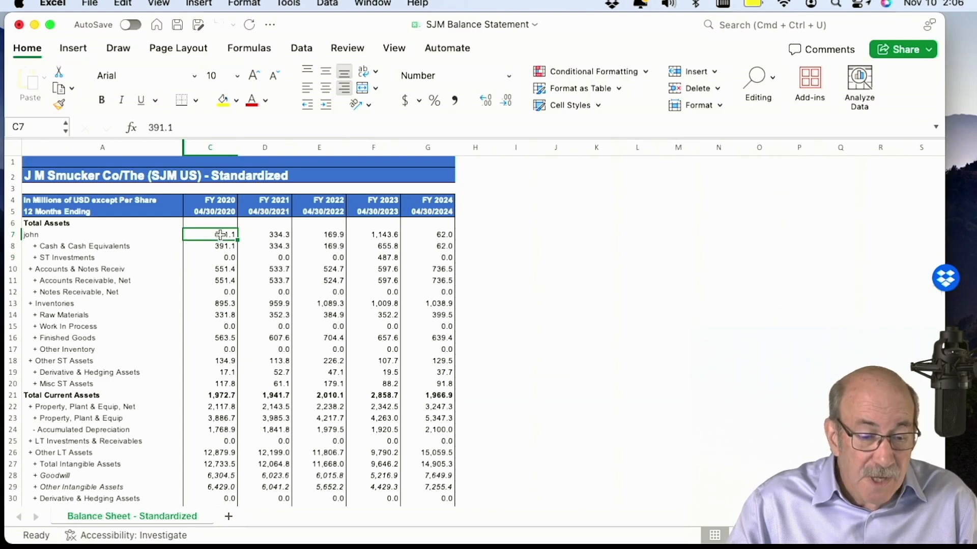
{"action": "left_click", "coordinate": [211, 306]}
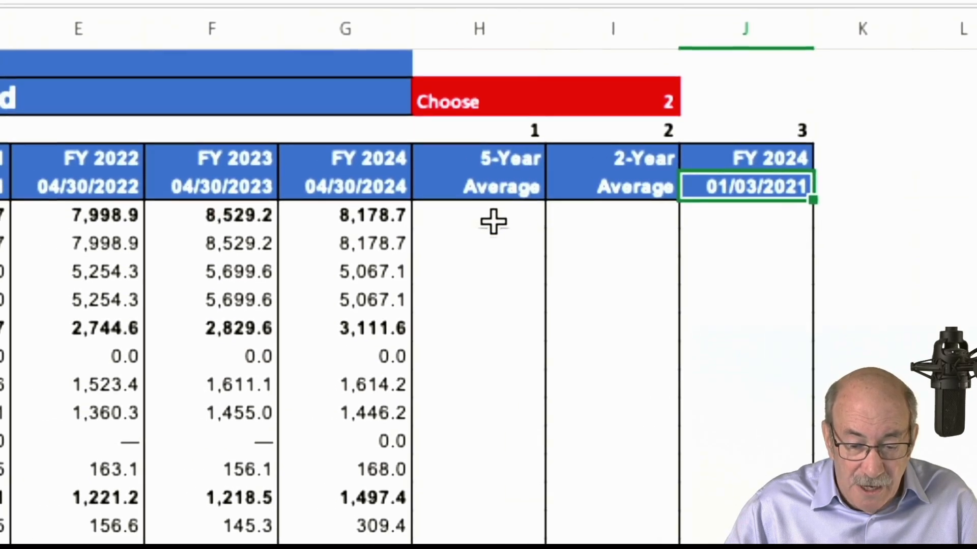
- Examine the empty 5-Year Average, 2-Year Average and FY 2024 columns beside the income statement's historical figures
{"action": "left_click", "coordinate": [493, 221]}
{"action": "key", "text": "Right"}
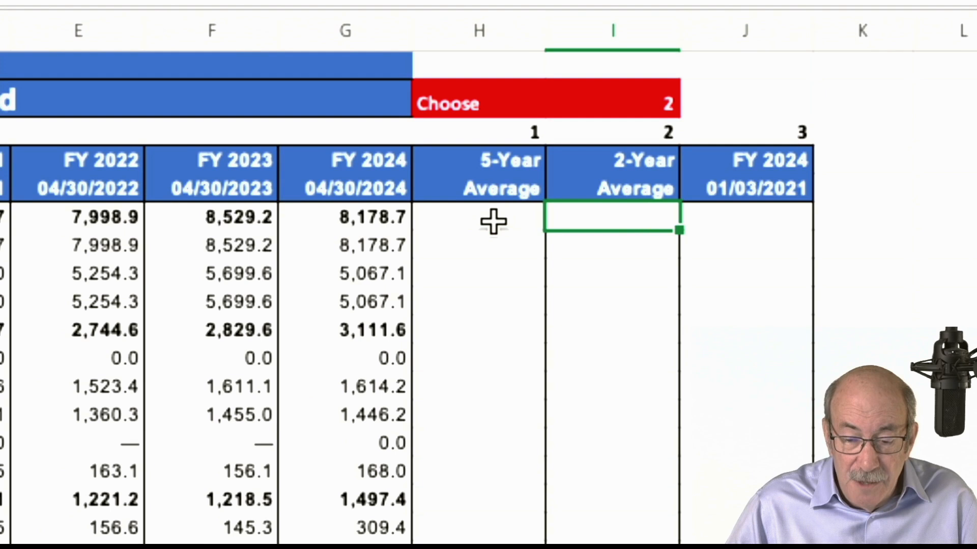
{"action": "key", "text": "Right"}
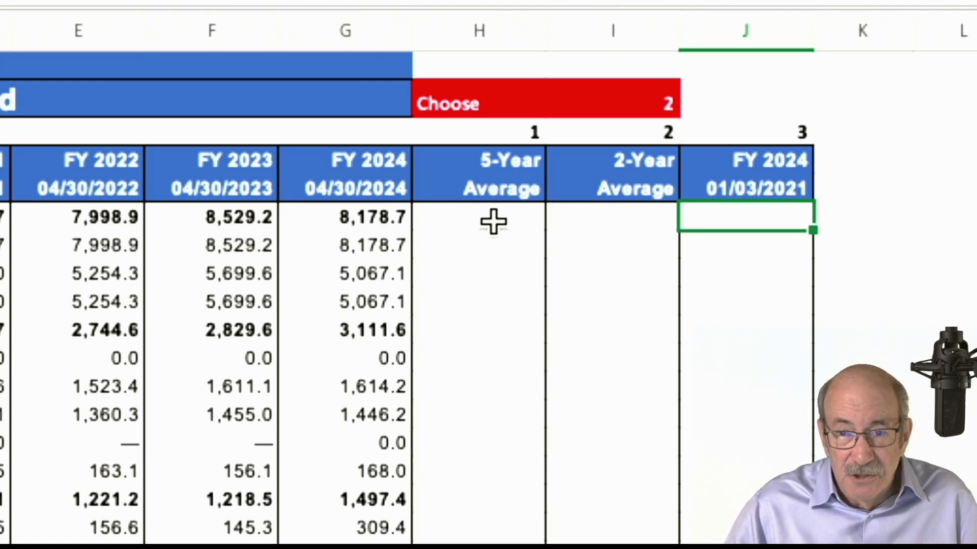
{"action": "key", "text": "Left"}
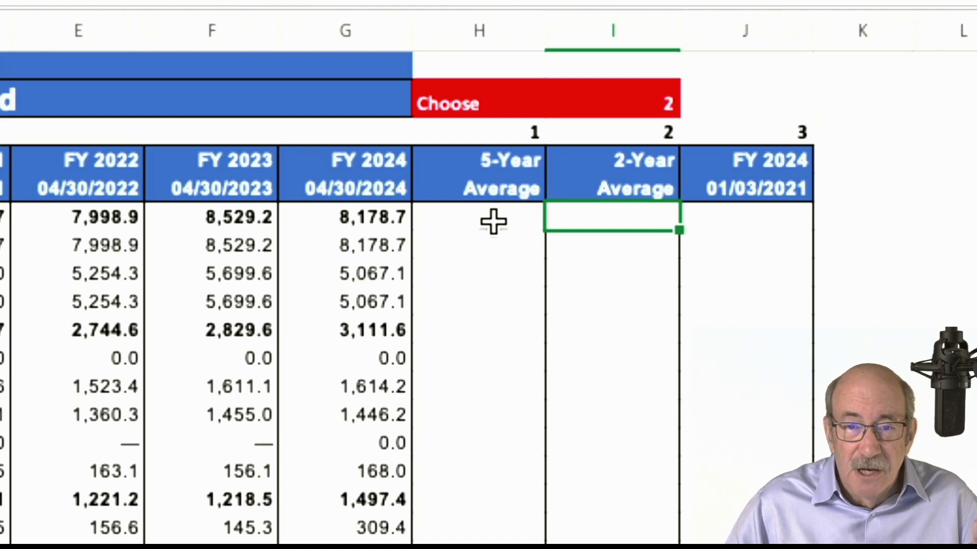
{"action": "left_click", "coordinate": [494, 222]}
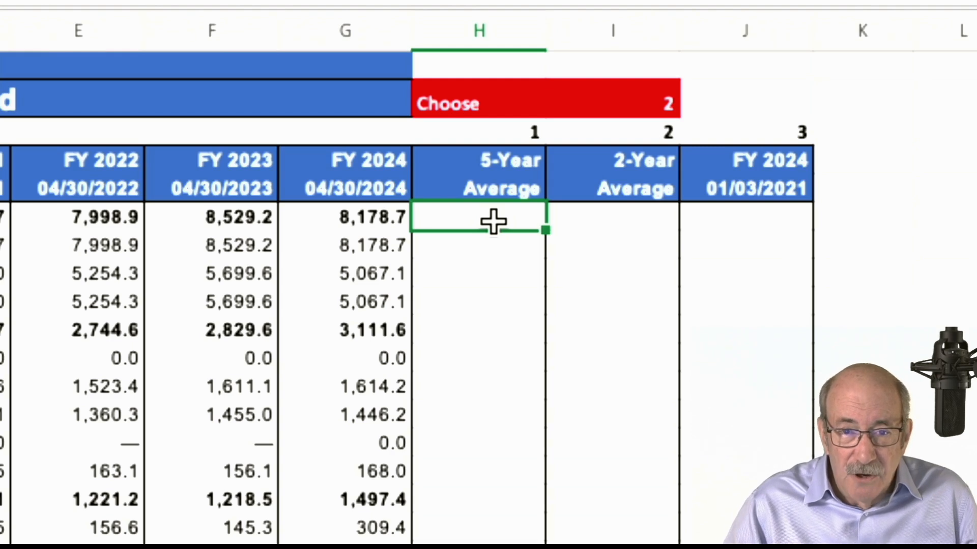
{"action": "key", "text": "Left"}
{"action": "key", "text": "Left"}
{"action": "key", "text": "Left"}
{"action": "key", "text": "Left"}
{"action": "key", "text": "Left"}
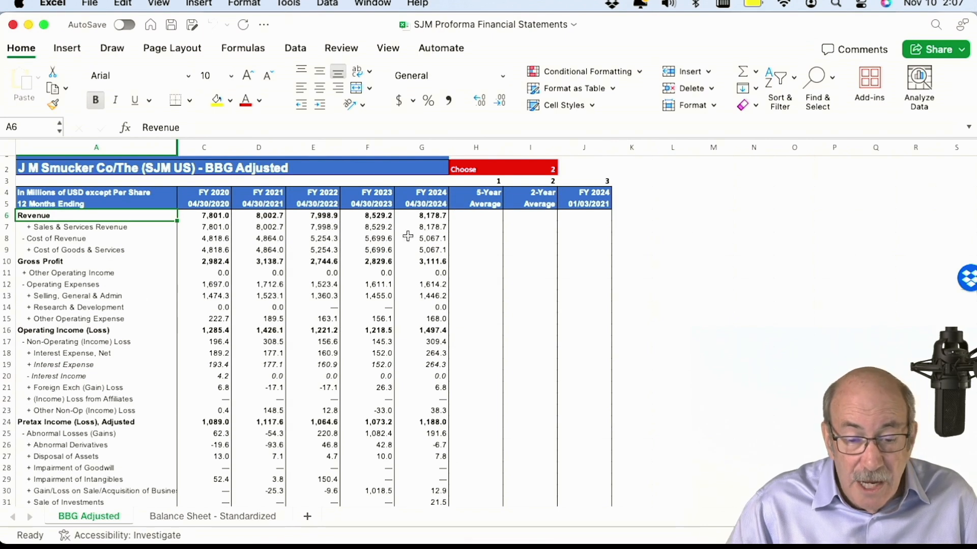
- Select the empty header cells K4 to P4 beside the income statement's second FY 2024 column
{"action": "left_click", "coordinate": [639, 188]}
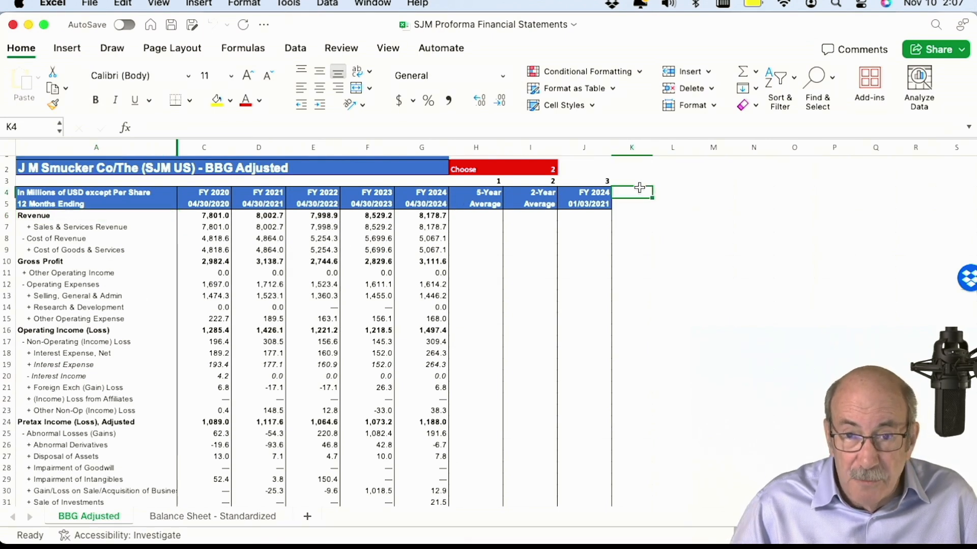
{"action": "key", "text": "shift+Right"}
{"action": "key", "text": "shift+Right"}
{"action": "key", "text": "shift+Right"}
{"action": "key", "text": "shift+Right"}
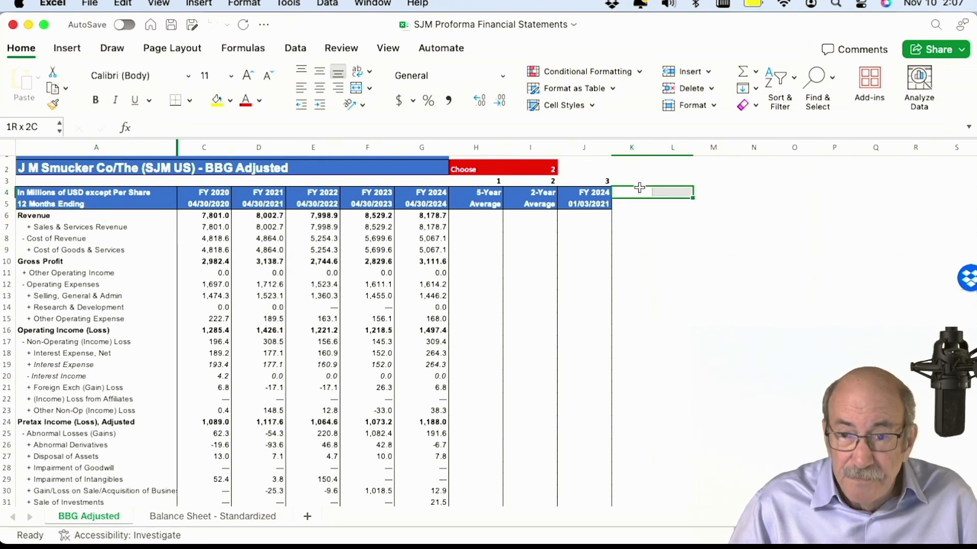
{"action": "key", "text": "shift+Right"}
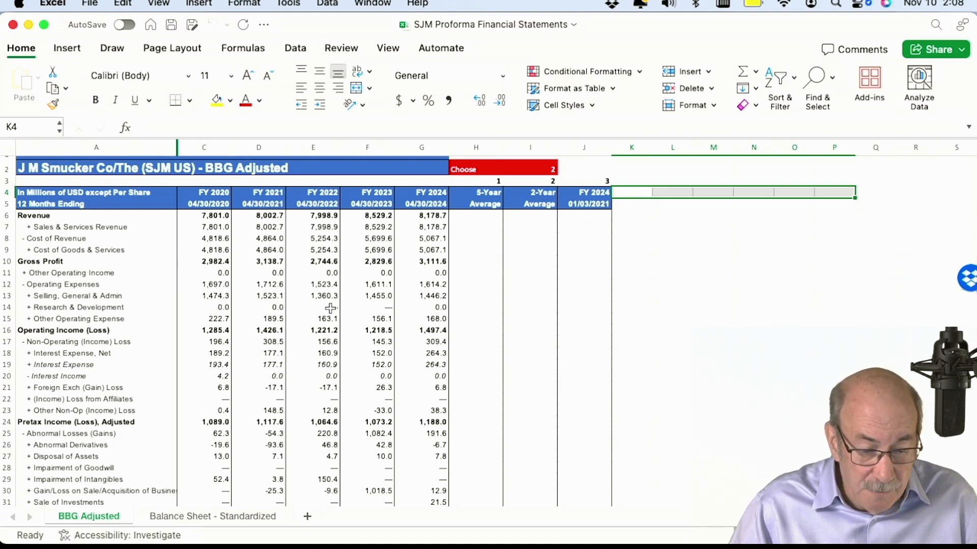
- View the Balance Sheet - Standardized sheet, and open the recent workbook SJM Proforma Financial Statements STEP2
{"action": "left_click", "coordinate": [212, 516]}
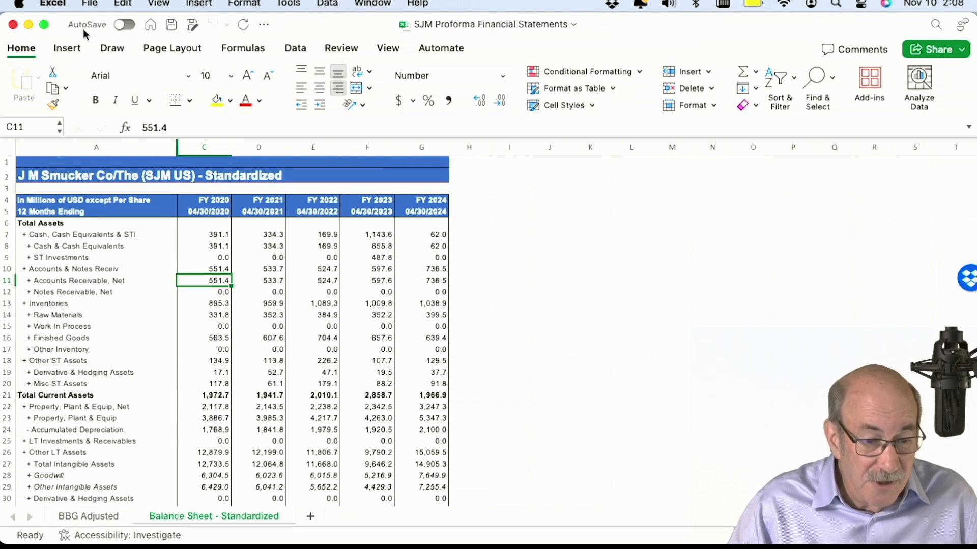
{"action": "left_click", "coordinate": [104, 4]}
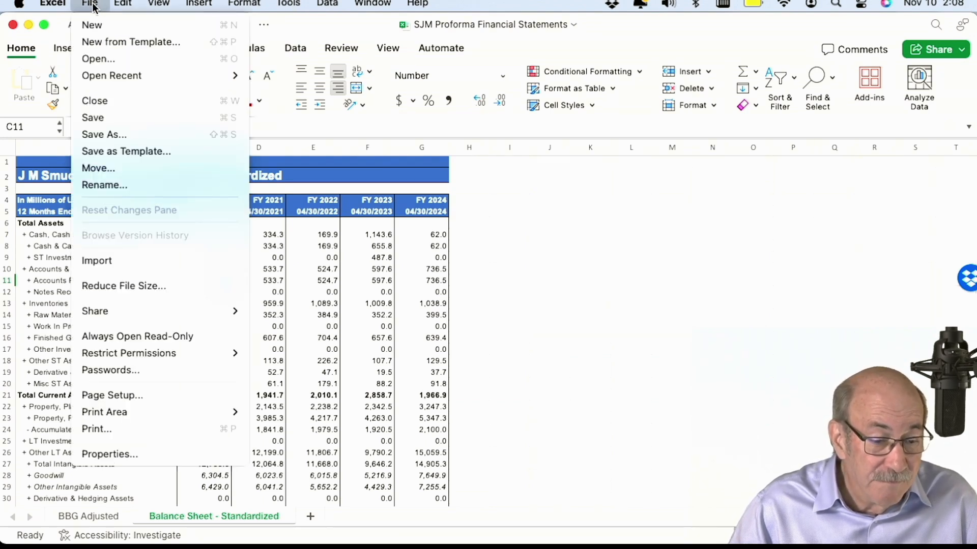
{"action": "mouse_move", "coordinate": [143, 79]}
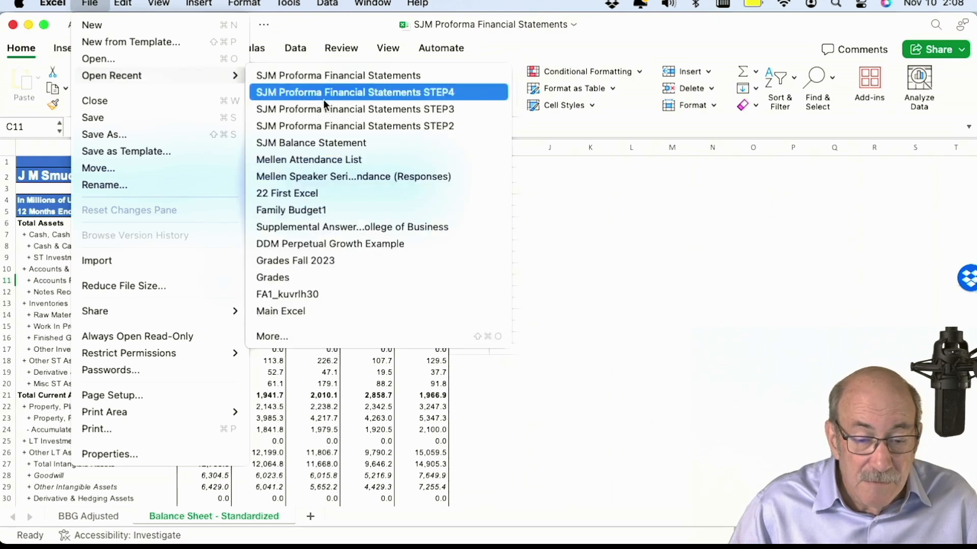
{"action": "left_click", "coordinate": [329, 127]}
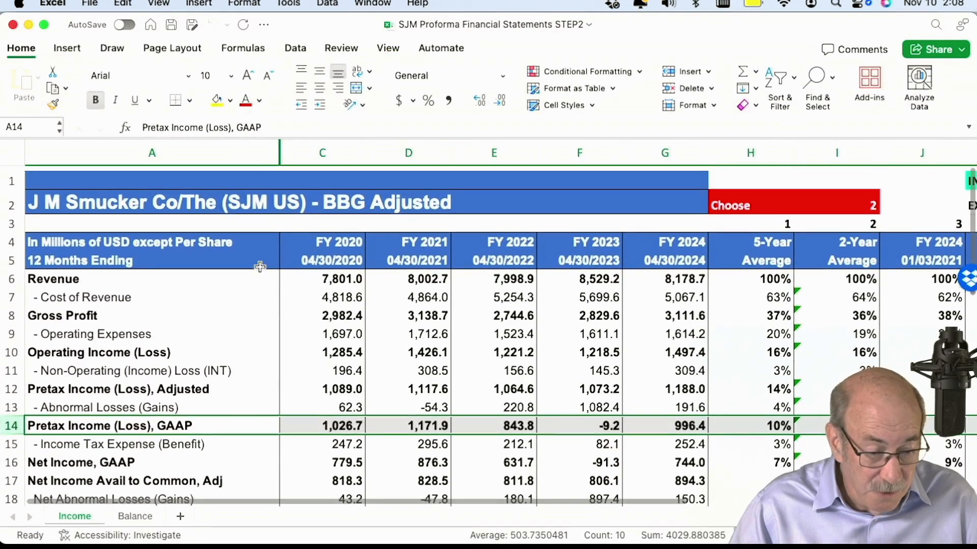
{"action": "scroll", "coordinate": [261, 310], "scroll_direction": "down", "scroll_amount": 5}
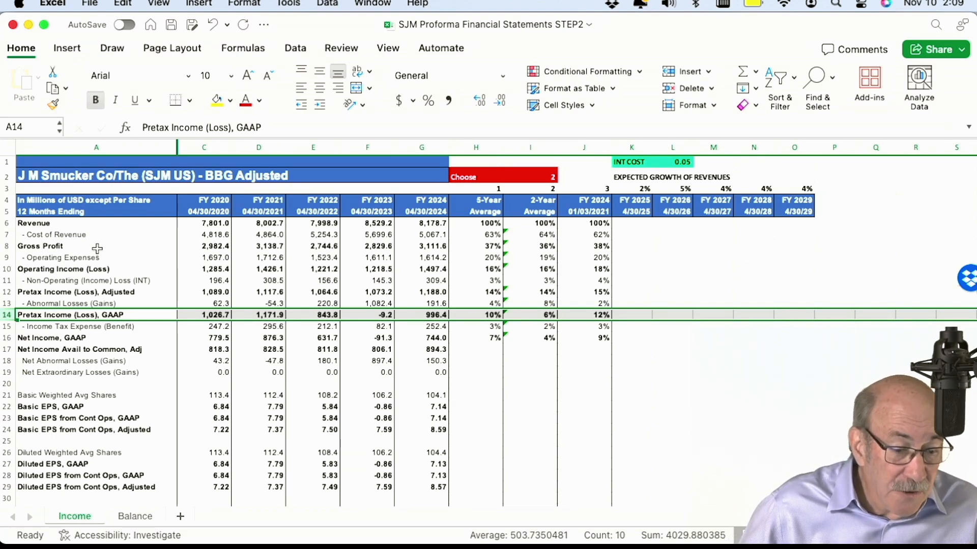
- Examine the Revenue, Cost of Revenue and Gross Profit lines in the condensed income statement
{"action": "left_click", "coordinate": [49, 235]}
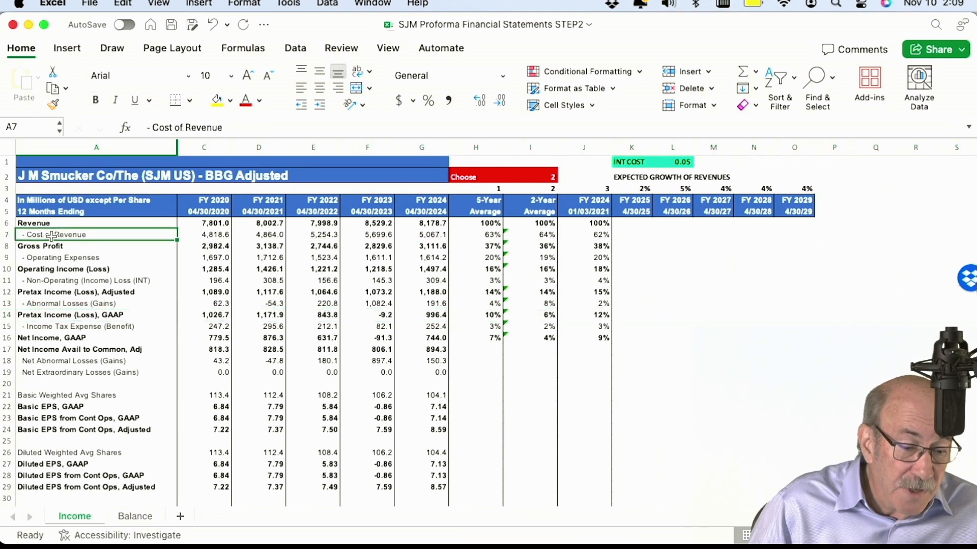
{"action": "left_click", "coordinate": [30, 222]}
{"action": "left_click", "coordinate": [48, 235]}
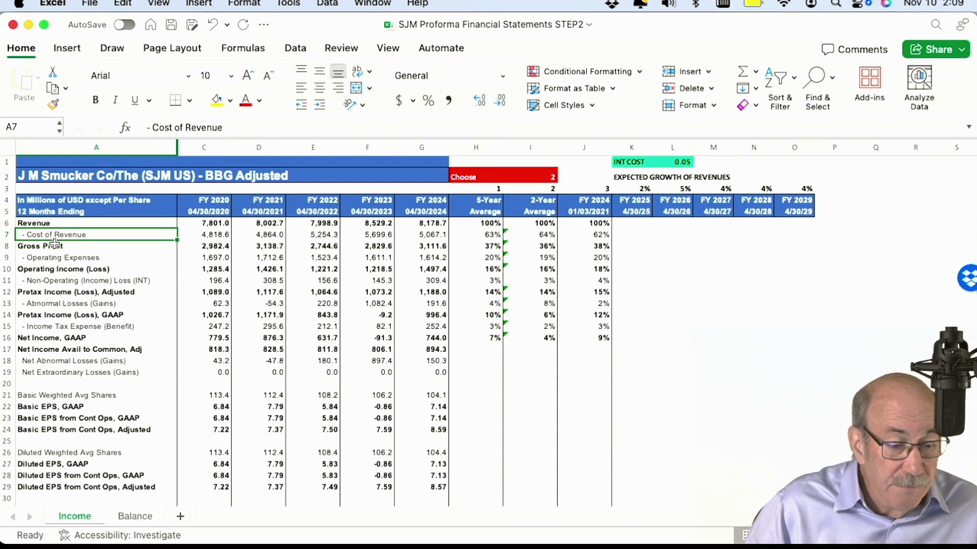
{"action": "left_click", "coordinate": [55, 246]}
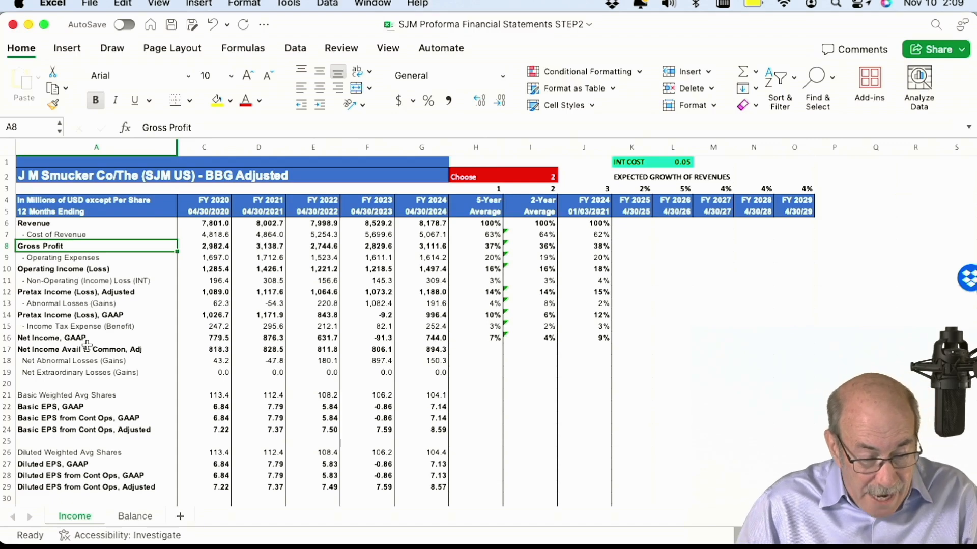
- Switch to the BBG Adjusted sheet of SJM Proforma Financial Statements and compare Revenue and Cost of Revenue with their sub-lines
{"action": "key", "text": "super+grave"}
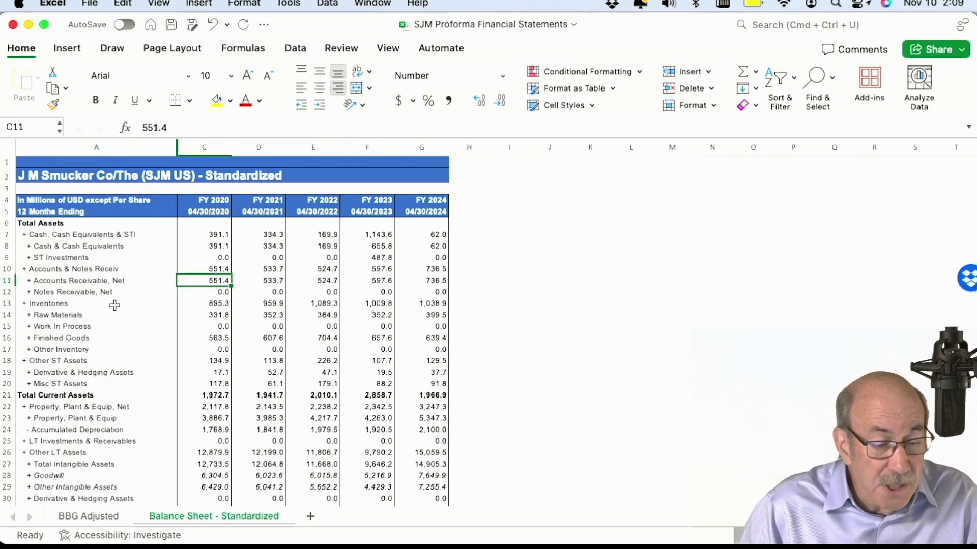
{"action": "left_click", "coordinate": [89, 516]}
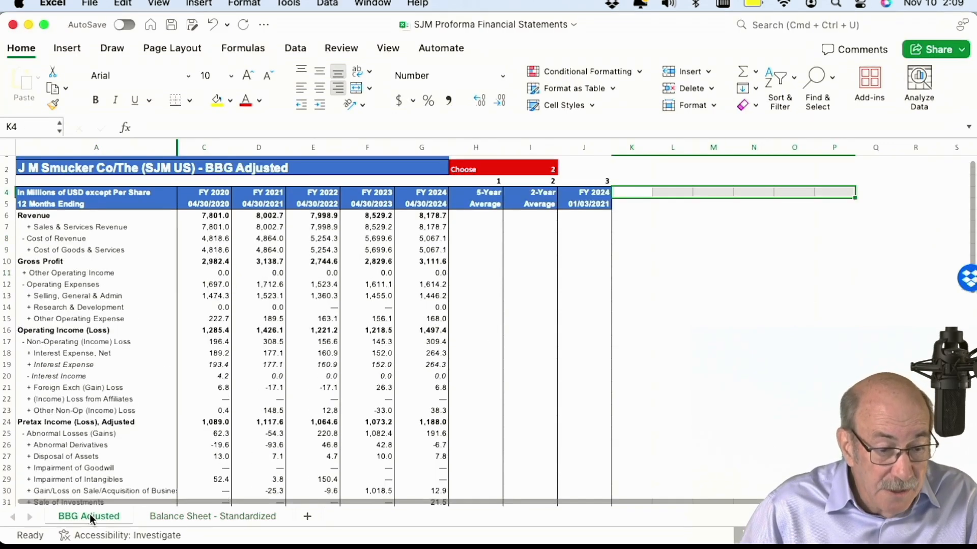
{"action": "left_click", "coordinate": [51, 220]}
{"action": "left_click", "coordinate": [62, 228]}
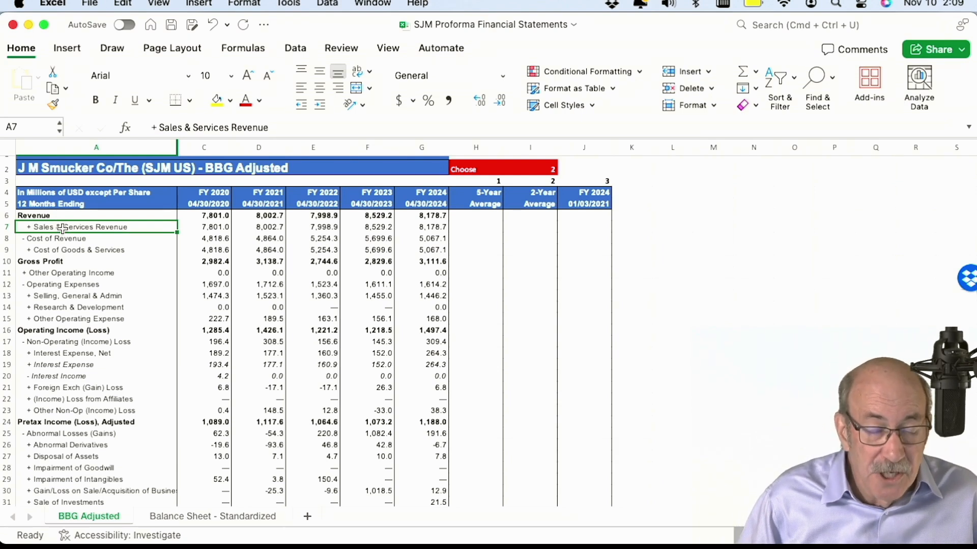
{"action": "left_click", "coordinate": [54, 217]}
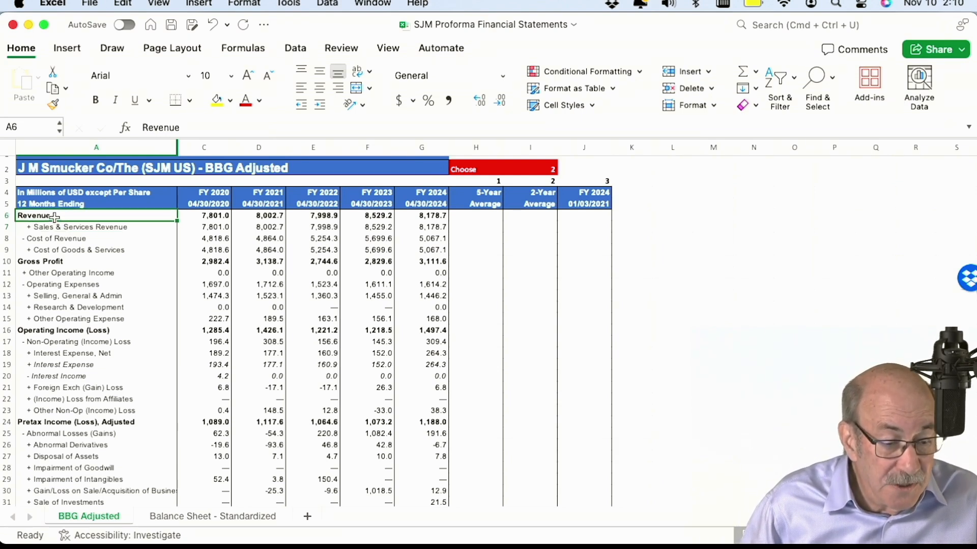
{"action": "left_click", "coordinate": [71, 249]}
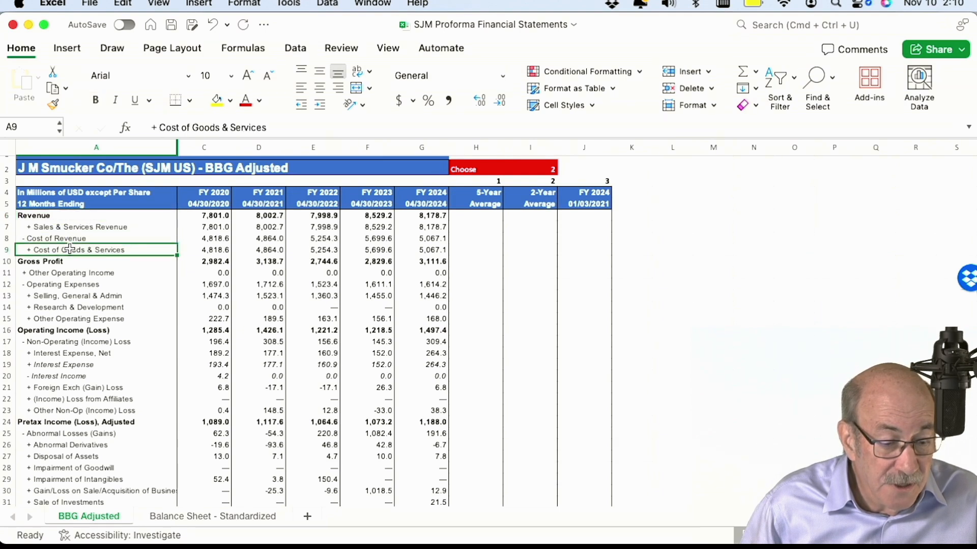
{"action": "left_click", "coordinate": [70, 238]}
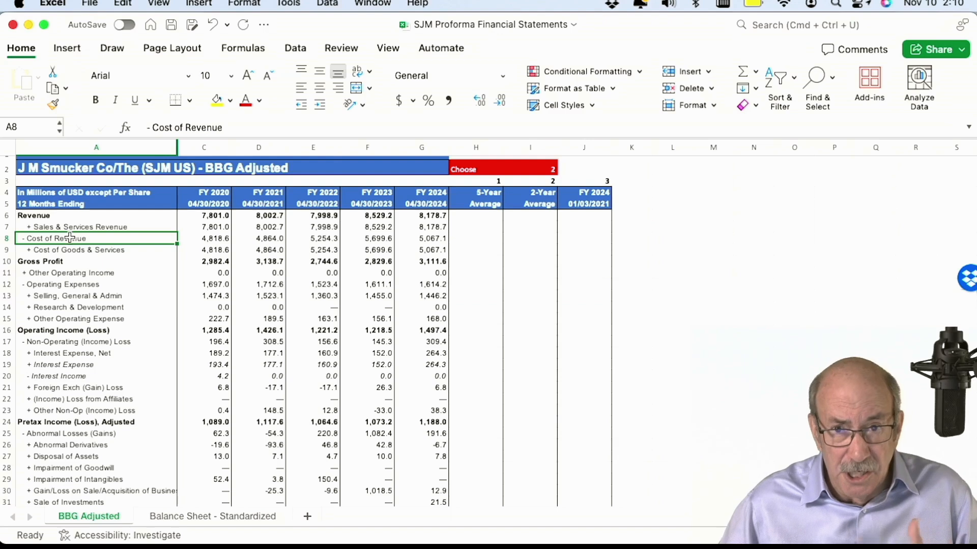
- Review the Operating Expenses line and its Selling, General & Admin, Research & Development and Other Operating Expense sub-lines
{"action": "left_click", "coordinate": [78, 297]}
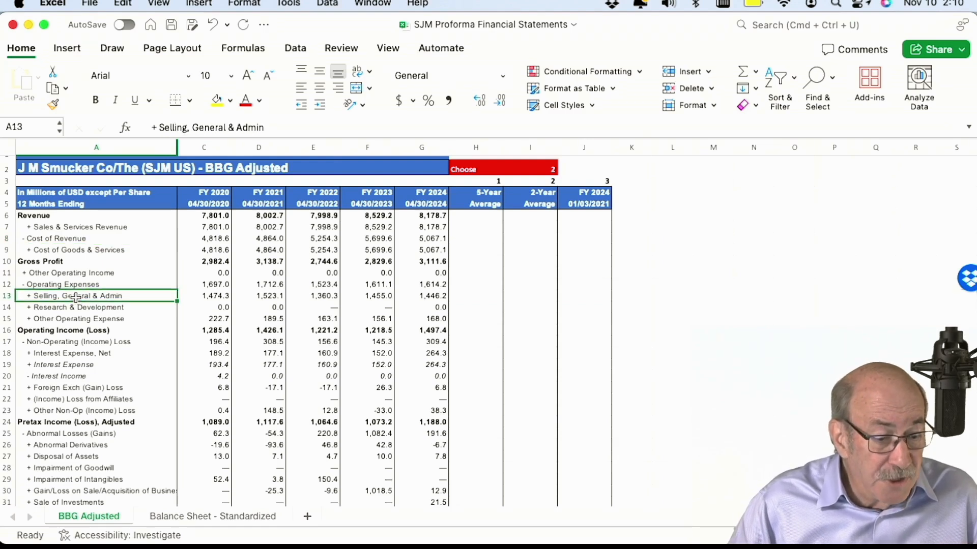
{"action": "left_click", "coordinate": [82, 285]}
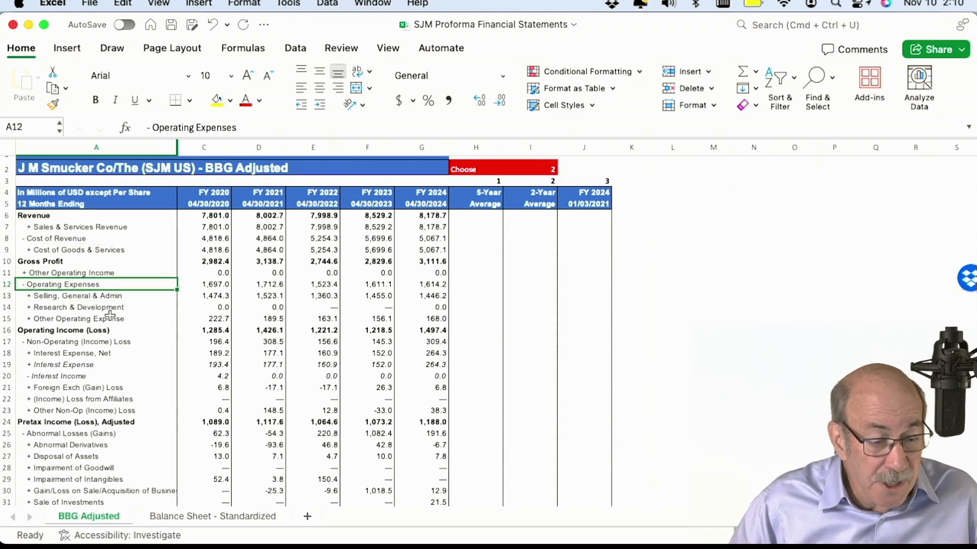
{"action": "left_click", "coordinate": [90, 297]}
{"action": "left_click", "coordinate": [86, 308]}
{"action": "left_click", "coordinate": [98, 319]}
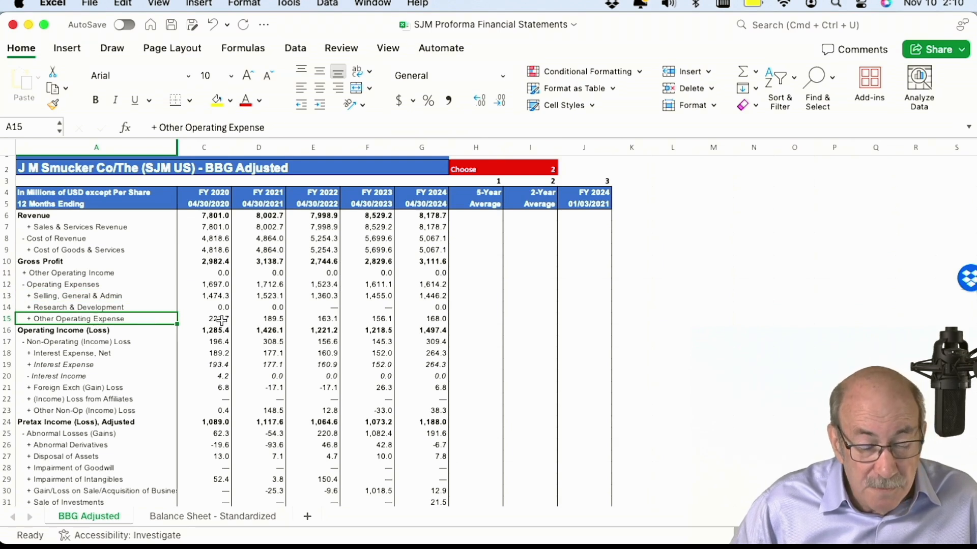
- Trace the amounts of the Operating Expenses sub-lines across FY 2020 to FY 2024
{"action": "left_click", "coordinate": [214, 294]}
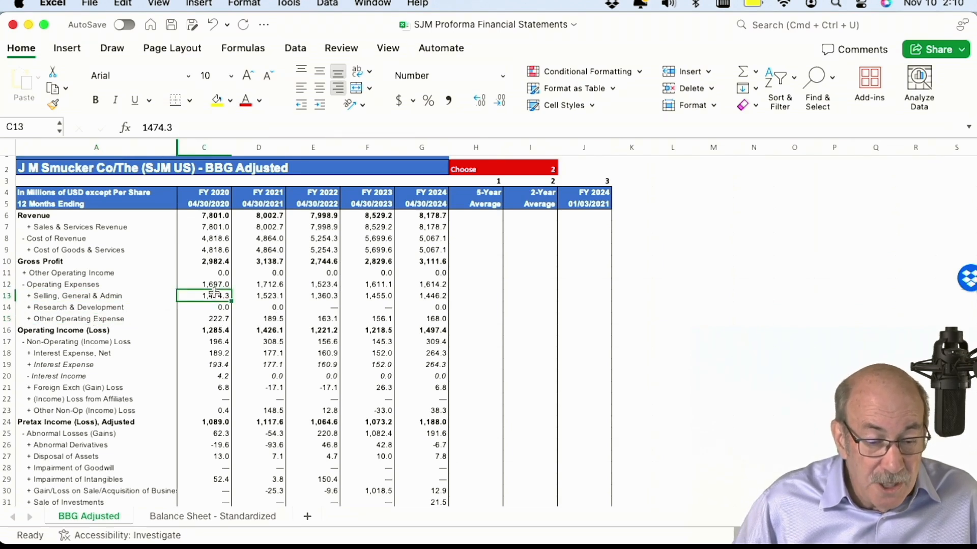
{"action": "key", "text": "Right"}
{"action": "key", "text": "Right"}
{"action": "key", "text": "Right"}
{"action": "key", "text": "Right"}
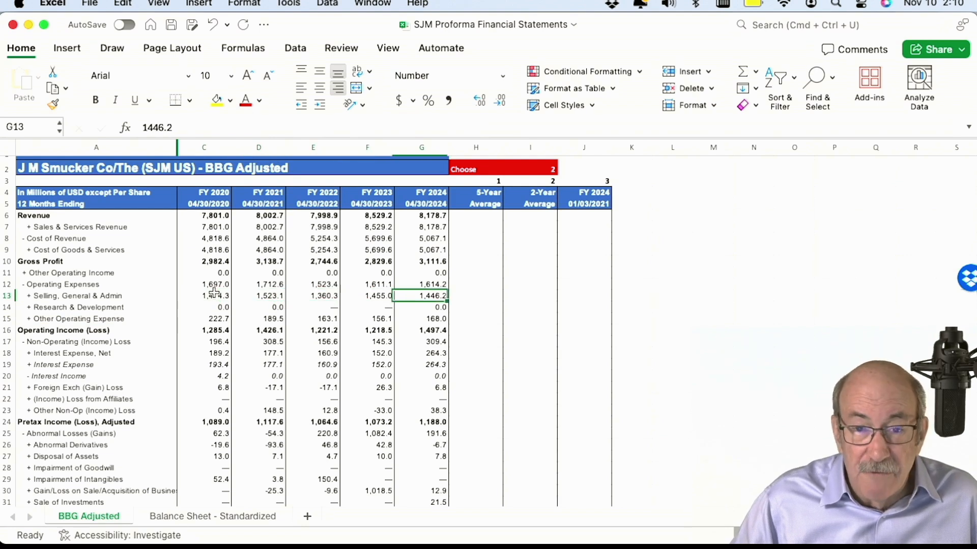
{"action": "key", "text": "Left"}
{"action": "key", "text": "Left"}
{"action": "key", "text": "Left"}
{"action": "key", "text": "Left"}
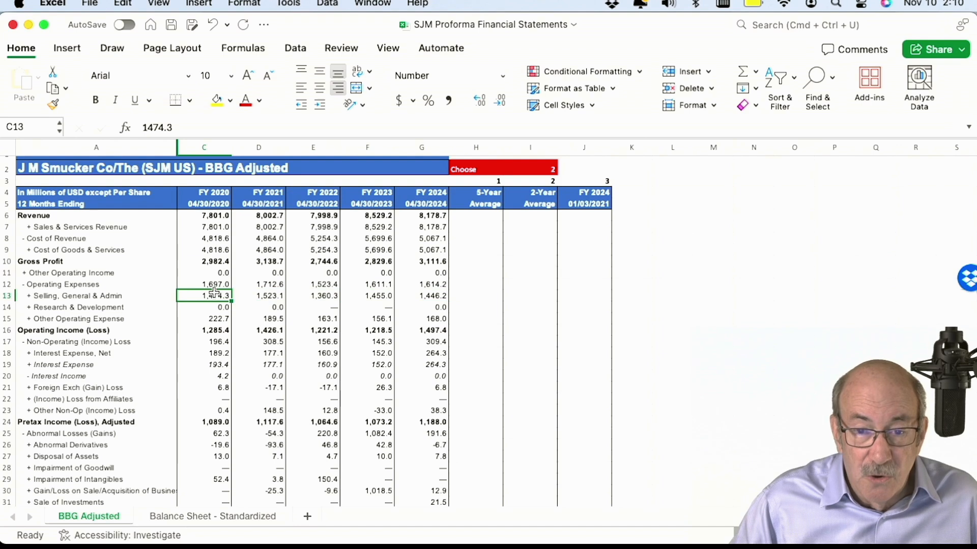
{"action": "key", "text": "Down"}
{"action": "key", "text": "Right"}
{"action": "key", "text": "Right"}
{"action": "key", "text": "Right"}
{"action": "key", "text": "Right"}
{"action": "key", "text": "Down"}
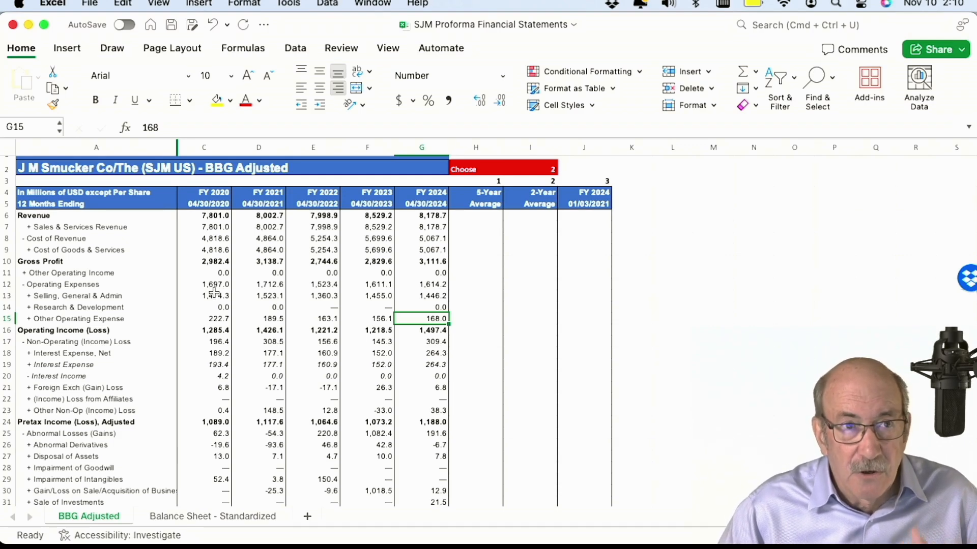
- Return to the STEP2 workbook and review the condensed Operating Expenses row from FY 2020 to FY 2024
{"action": "key", "text": "super+grave"}
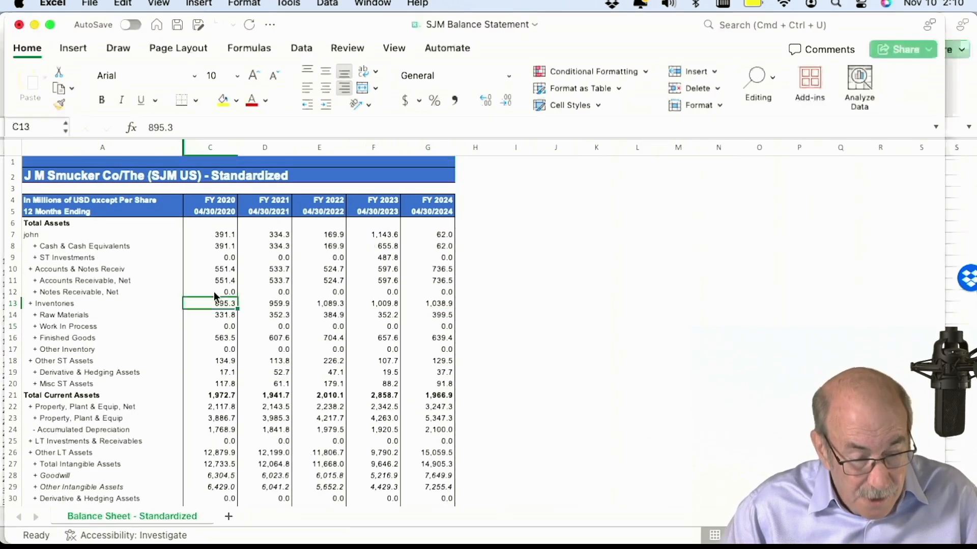
{"action": "key", "text": "super+grave"}
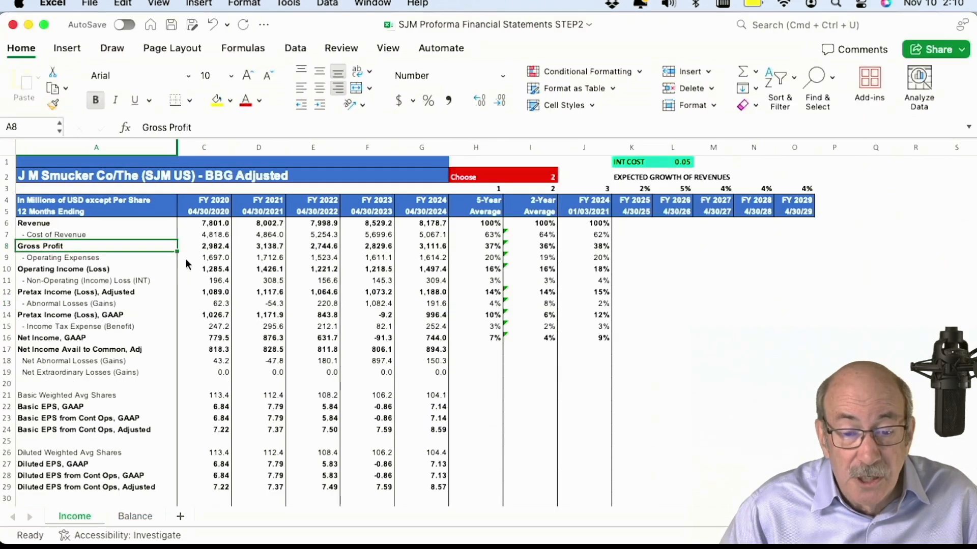
{"action": "left_click", "coordinate": [71, 259]}
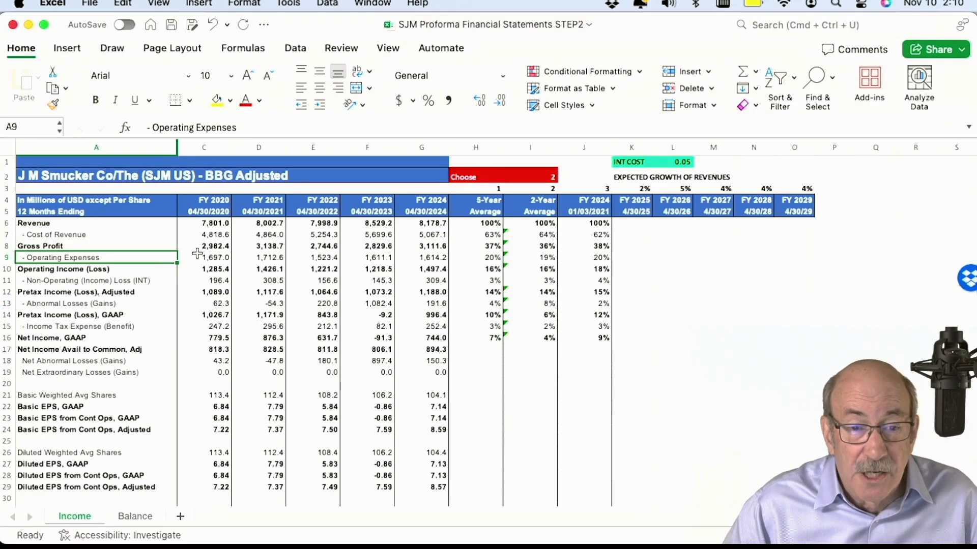
{"action": "left_click", "coordinate": [220, 258]}
{"action": "key", "text": "Right"}
{"action": "key", "text": "Right"}
{"action": "key", "text": "Right"}
{"action": "key", "text": "Right"}
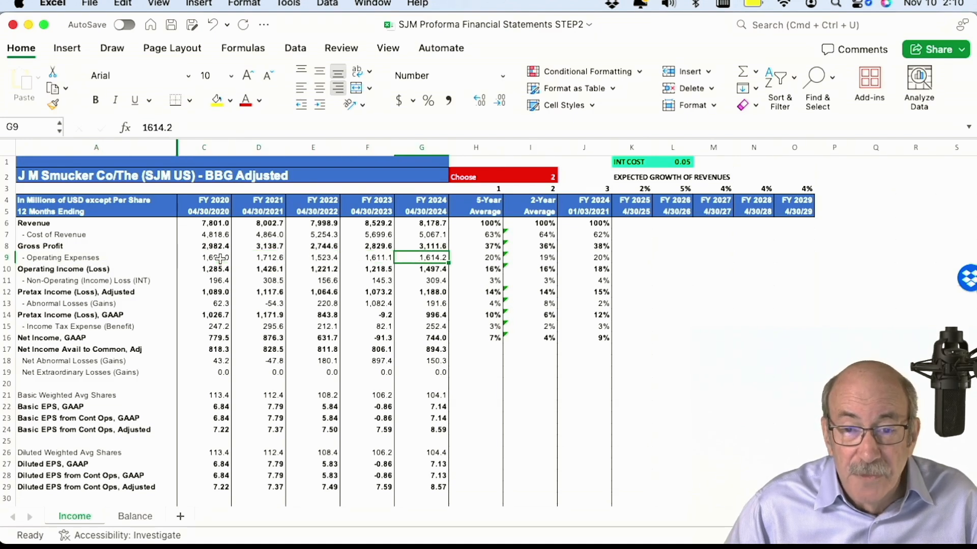
- Review the Operating Expenses percent-of-revenue formulas in the 5-Year Average, 2-Year Average and FY 2024 columns
{"action": "key", "text": "Right"}
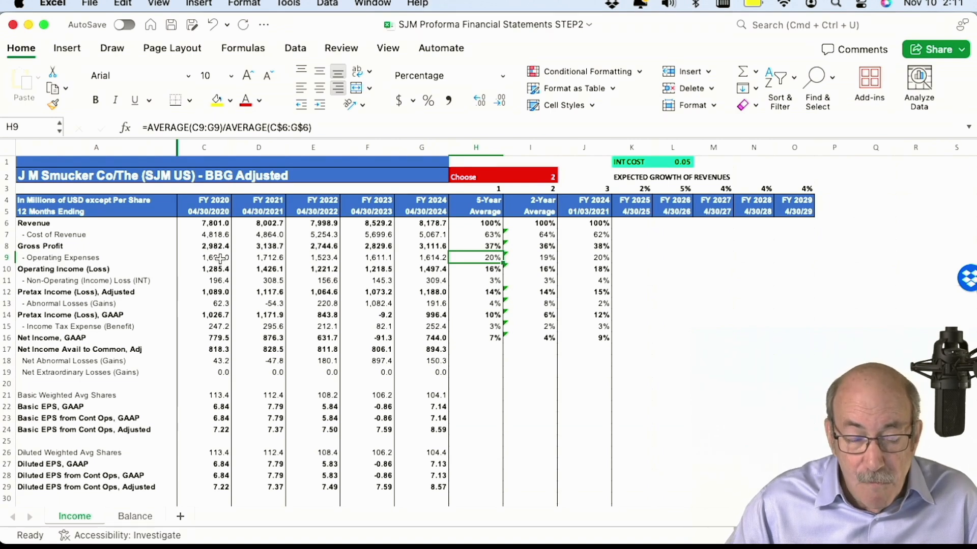
{"action": "key", "text": "Right"}
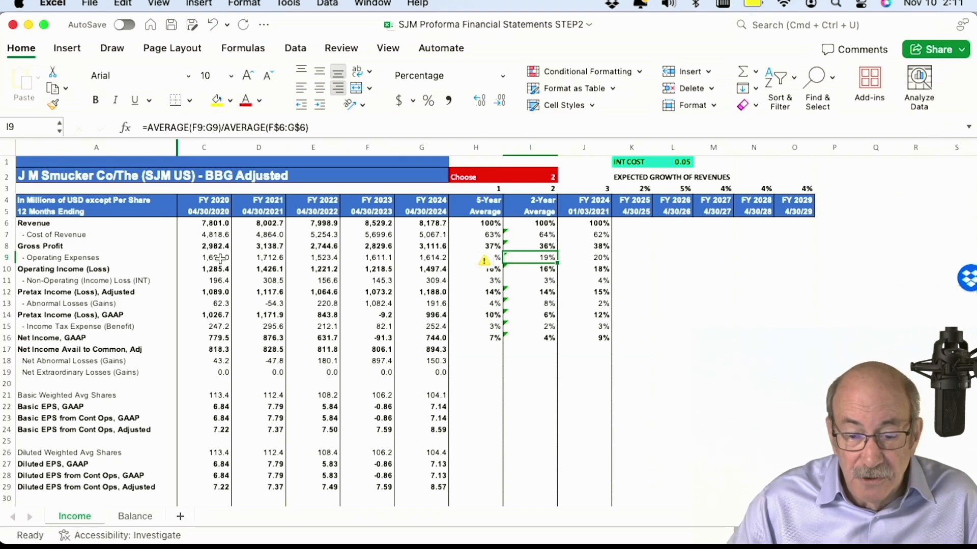
{"action": "key", "text": "Right"}
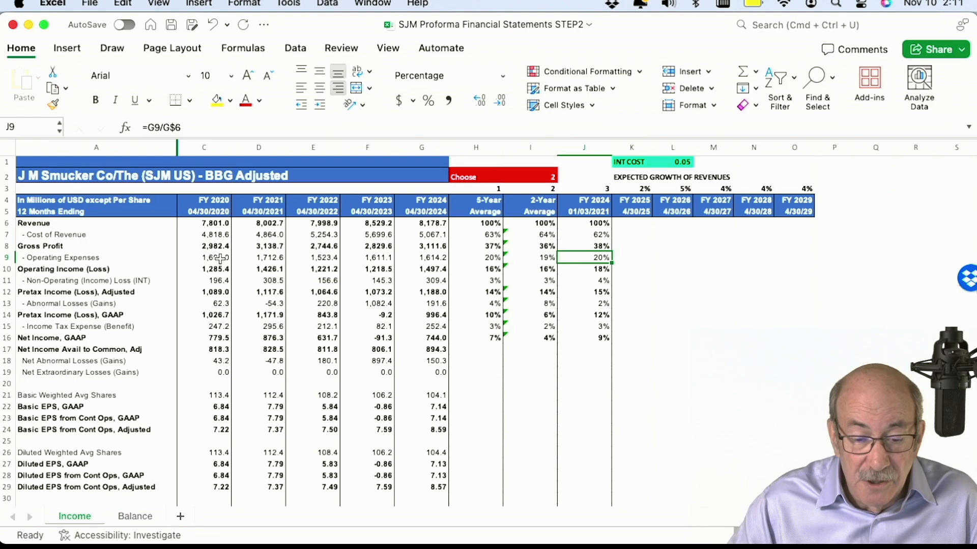
{"action": "key", "text": "Left"}
{"action": "key", "text": "Left"}
{"action": "key", "text": "Right"}
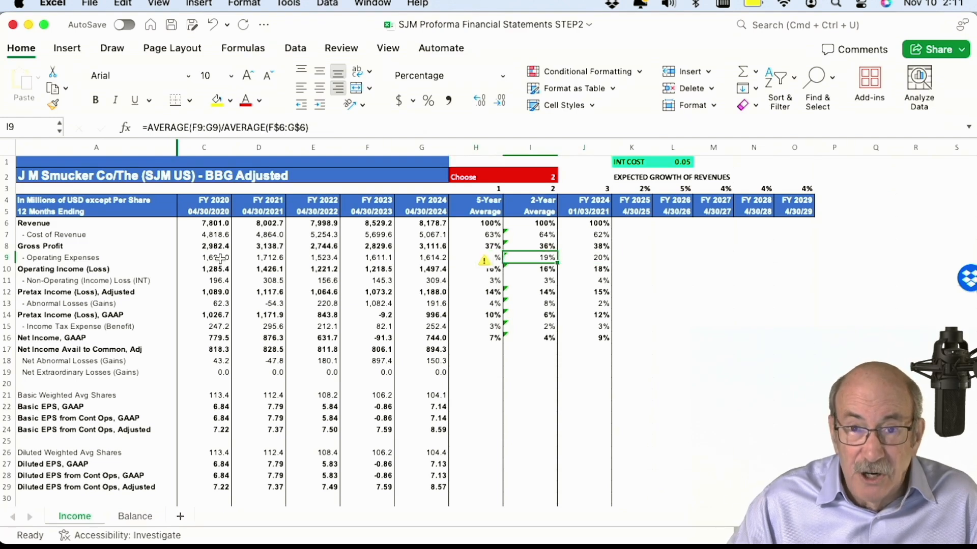
{"action": "key", "text": "Right"}
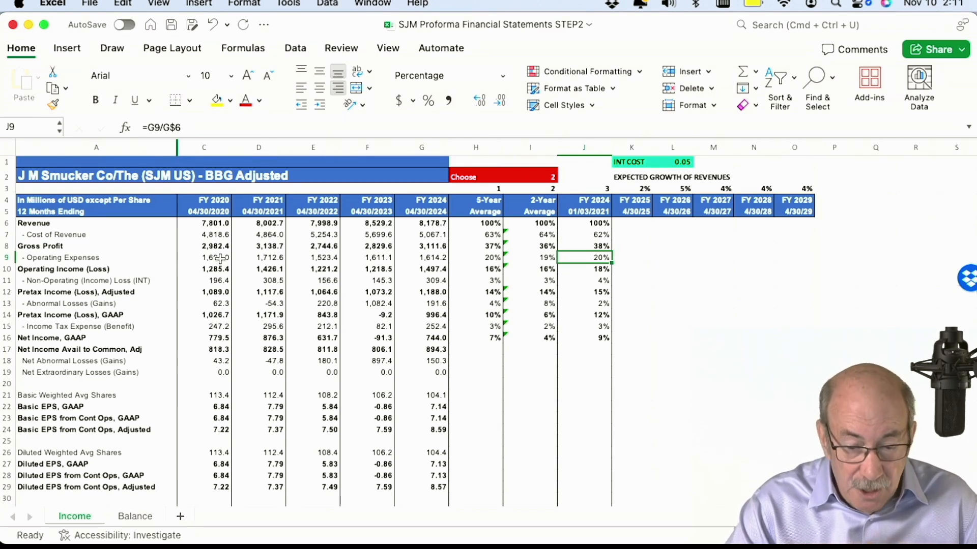
- Inspect the Cost of Revenue percentage formulas from the FY 2024 column back to the 5-Year Average
{"action": "key", "text": "Up"}
{"action": "key", "text": "Up"}
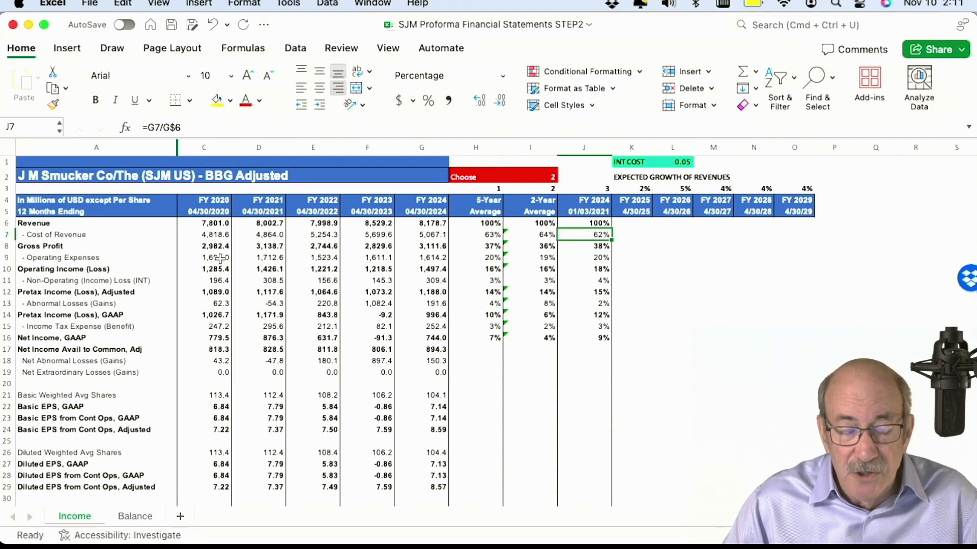
{"action": "key", "text": "Left"}
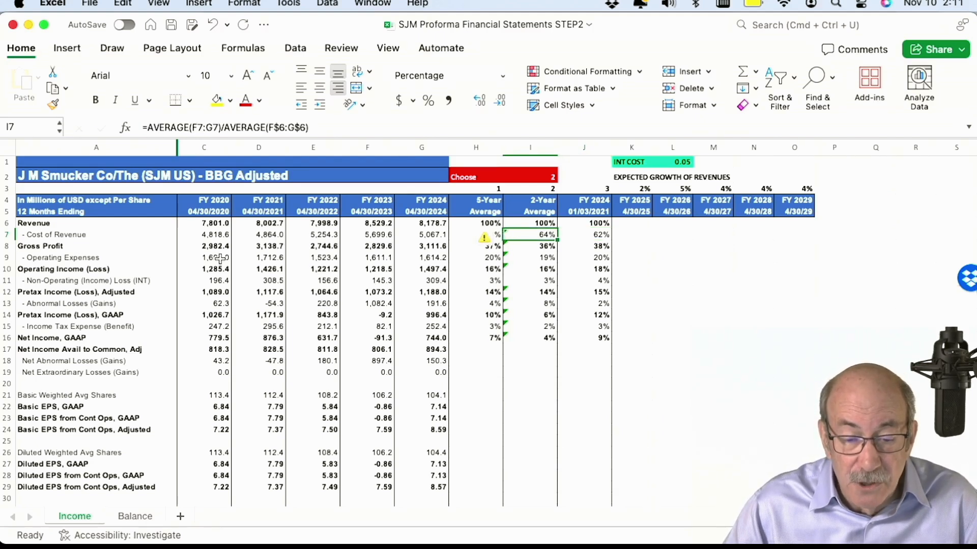
{"action": "key", "text": "Left"}
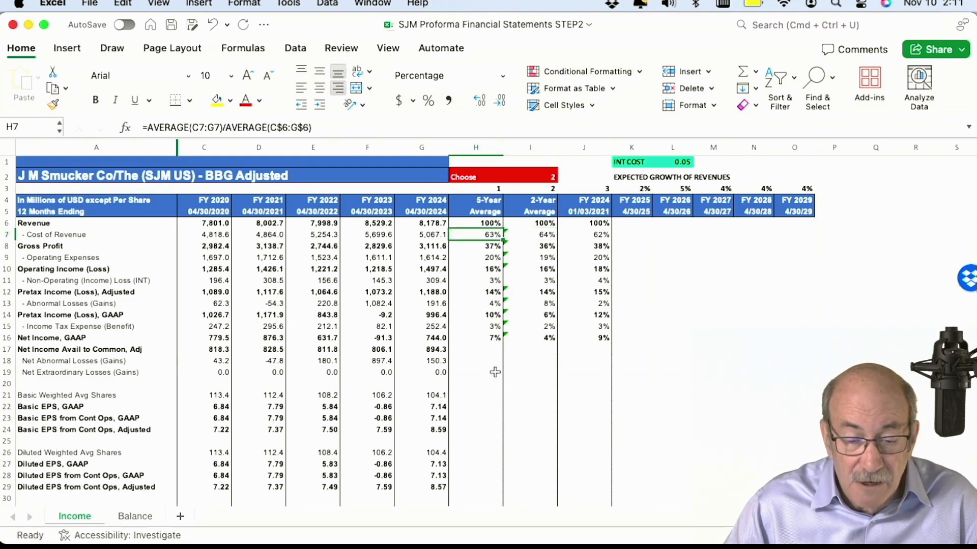
- Compare the 5-Year and 2-Year Average percentages of Operating Expenses once more
{"action": "key", "text": "Down"}
{"action": "key", "text": "Down"}
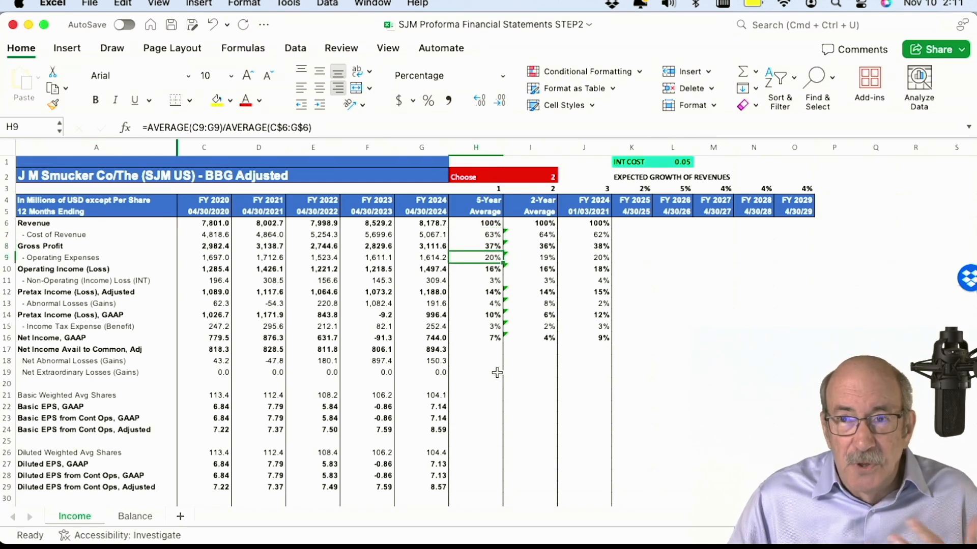
{"action": "key", "text": "Right"}
{"action": "key", "text": "Right"}
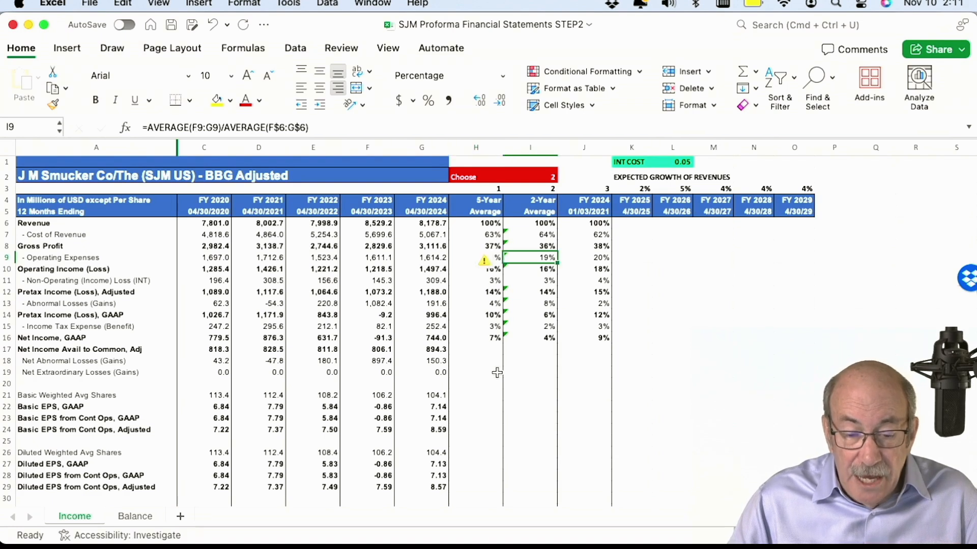
{"action": "key", "text": "Left"}
{"action": "key", "text": "Left"}
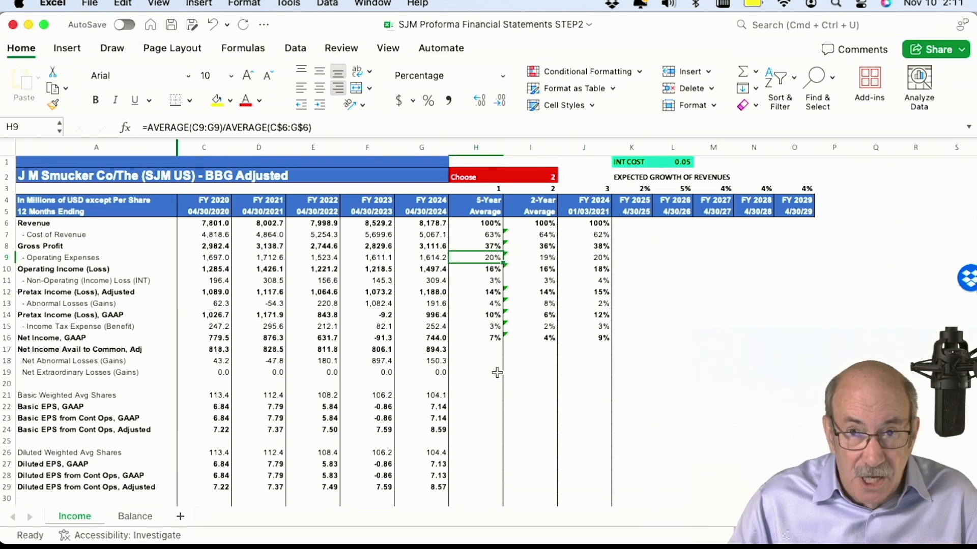
- Review the Operating Income (Loss) percentages across the 5-Year Average, 2-Year Average and FY 2024 columns
{"action": "key", "text": "Down"}
{"action": "key", "text": "Right"}
{"action": "key", "text": "Right"}
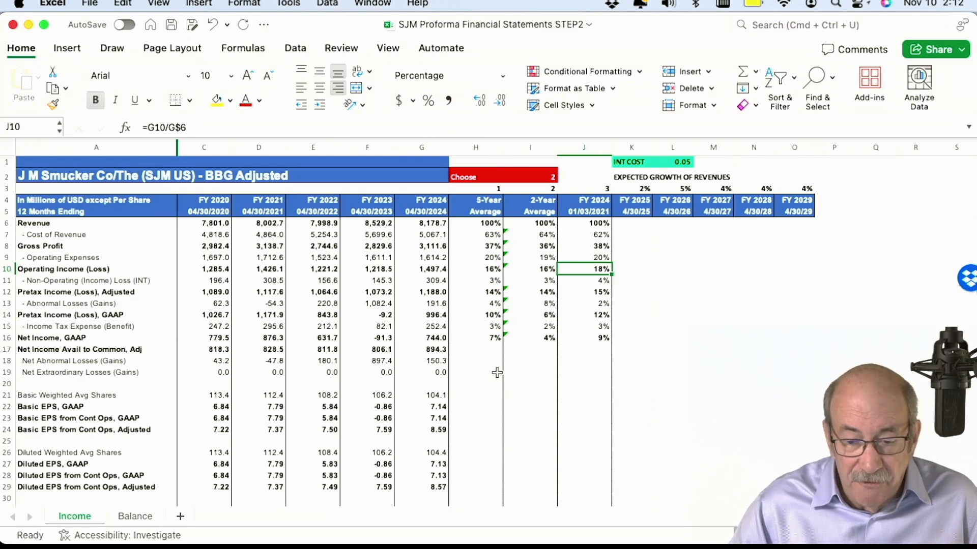
- Trace the Abnormal Losses (Gains) row from its FY 2024 percentage back through the averages to the FY 2020 amount
{"action": "key", "text": "Down"}
{"action": "key", "text": "Down"}
{"action": "key", "text": "Down"}
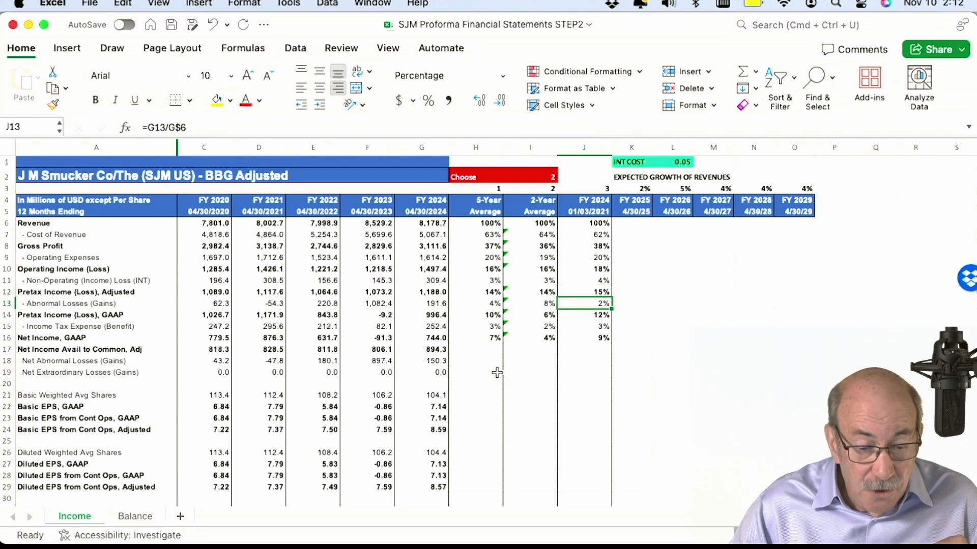
{"action": "key", "text": "Left"}
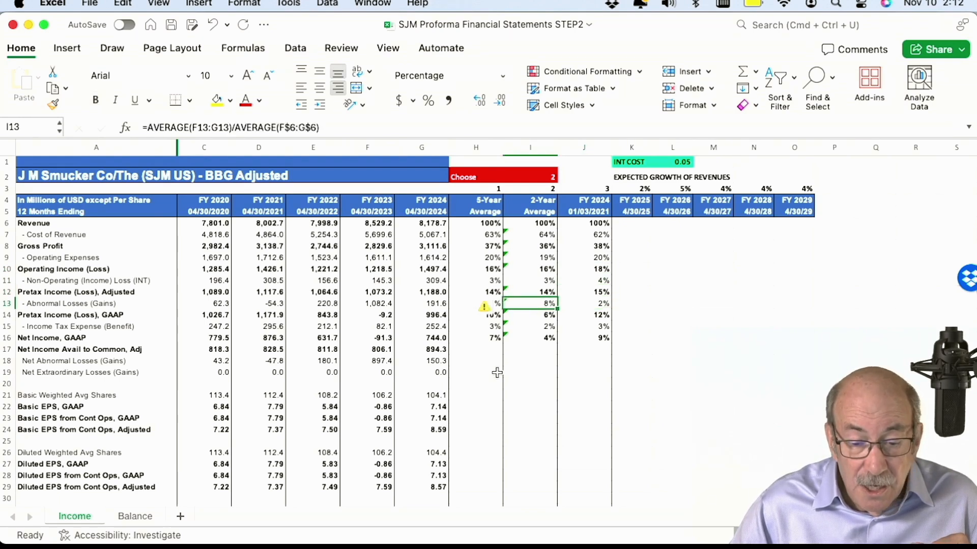
{"action": "key", "text": "Left"}
{"action": "key", "text": "Left"}
{"action": "key", "text": "Left"}
{"action": "key", "text": "Left"}
{"action": "key", "text": "Left"}
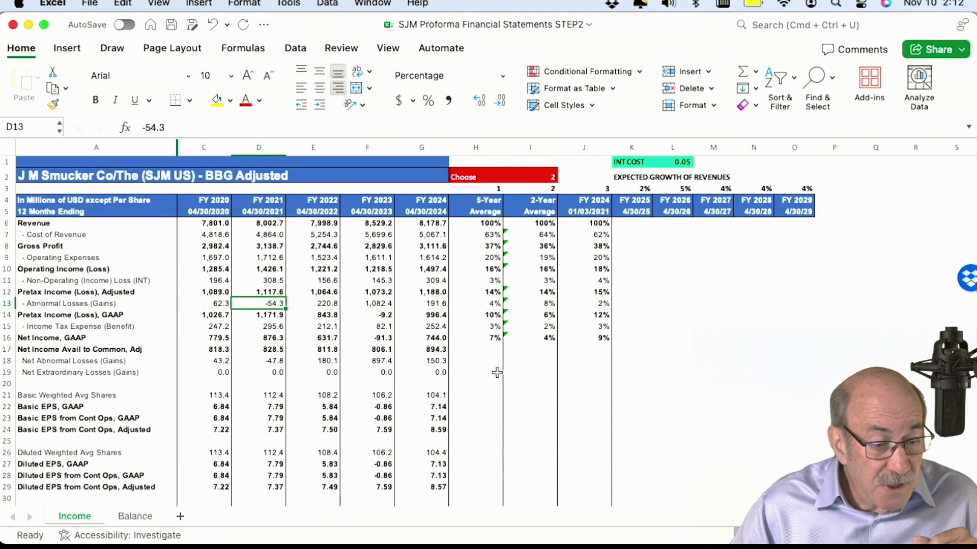
{"action": "key", "text": "Left"}
{"action": "key", "text": "Right"}
{"action": "key", "text": "Left"}
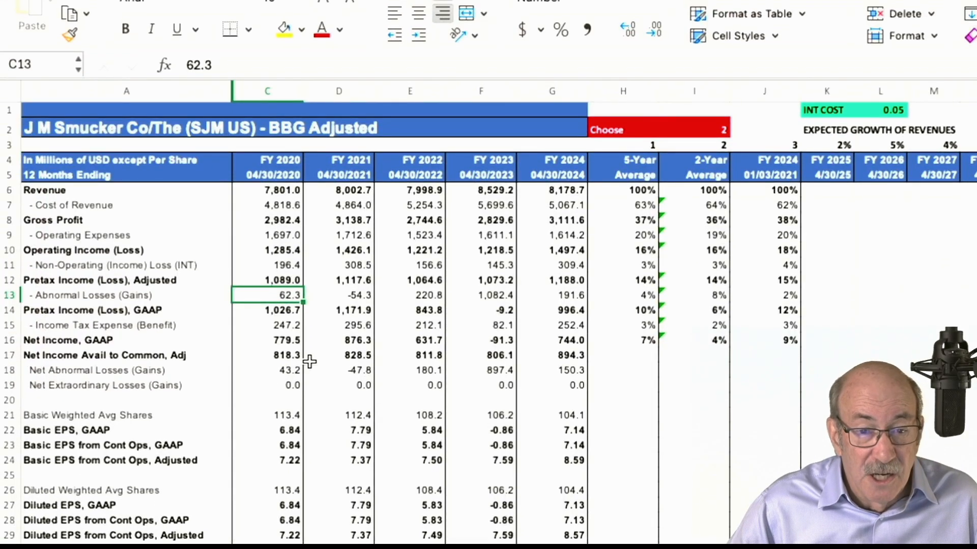
- Examine the yearly Abnormal Losses (Gains) amounts from FY 2021 to FY 2024
{"action": "key", "text": "Right"}
{"action": "key", "text": "Right"}
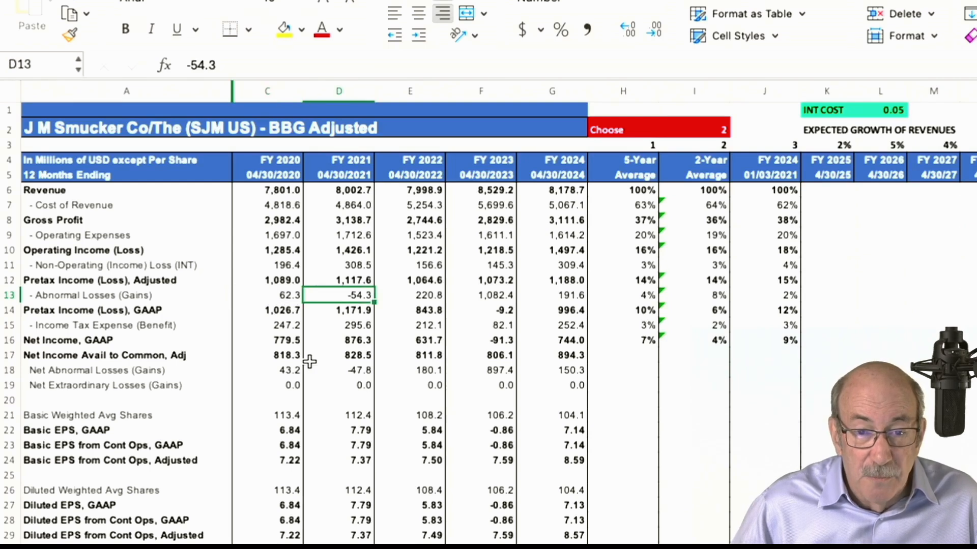
{"action": "key", "text": "Right"}
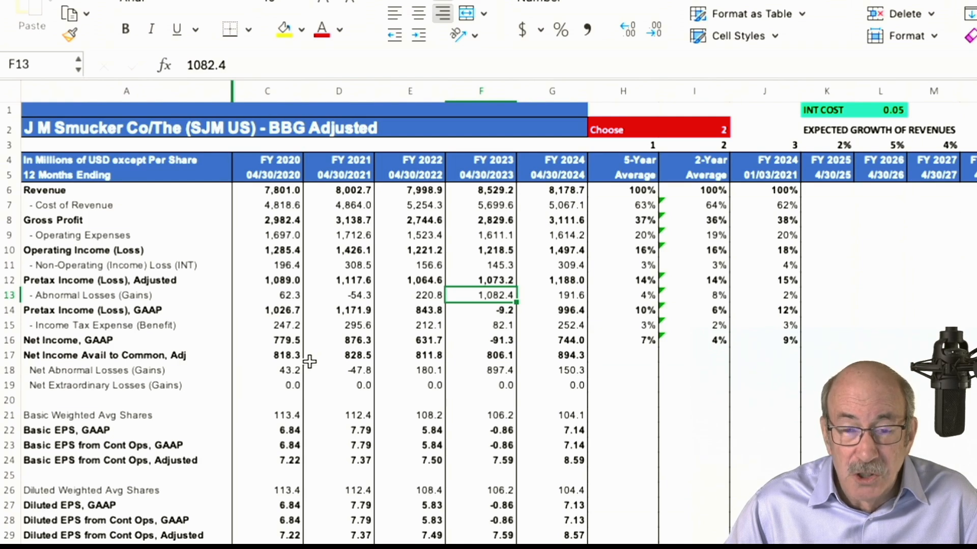
{"action": "key", "text": "Right"}
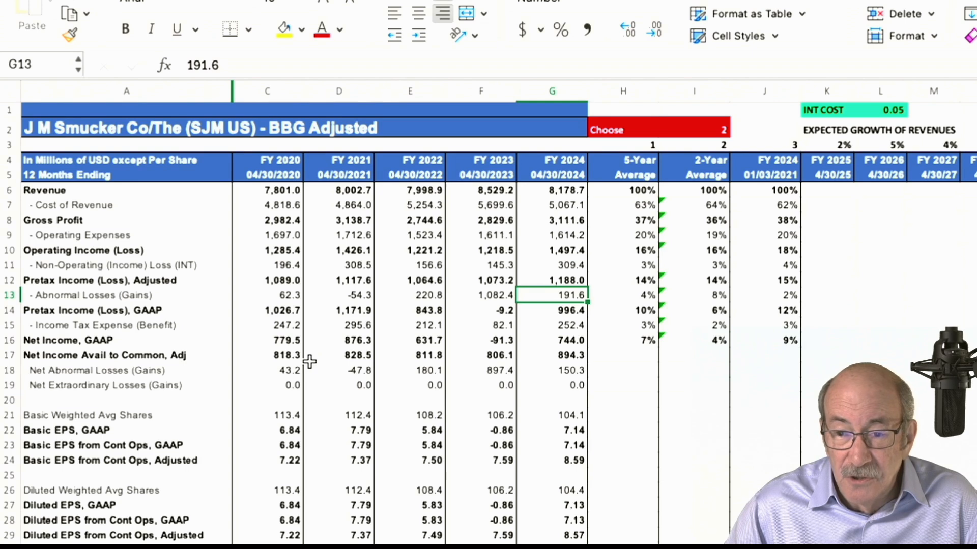
- Compare the Abnormal Losses (Gains) 5-Year, 2-Year and FY 2024 percentages, ending on the FY 2024 Pretax Income (Loss), GAAP percentage
{"action": "key", "text": "Right"}
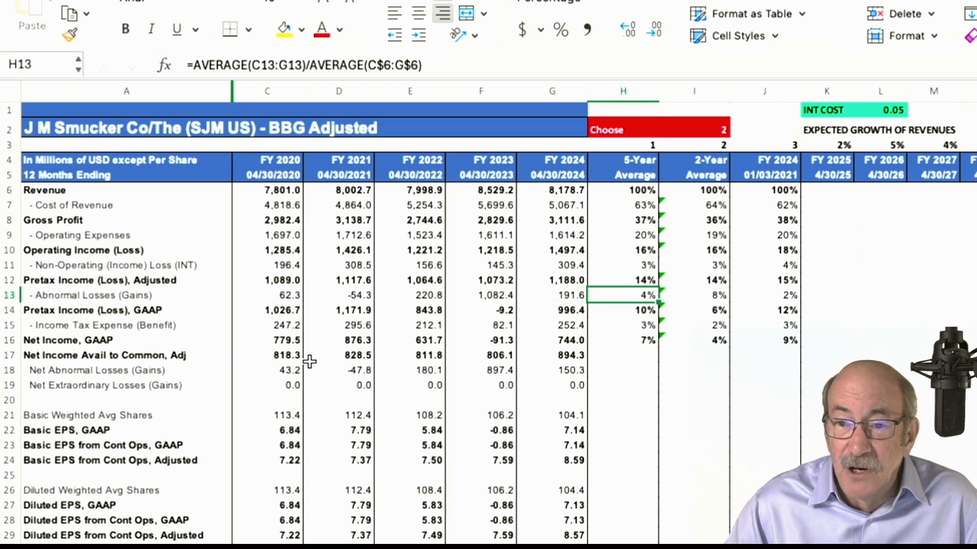
{"action": "key", "text": "Right"}
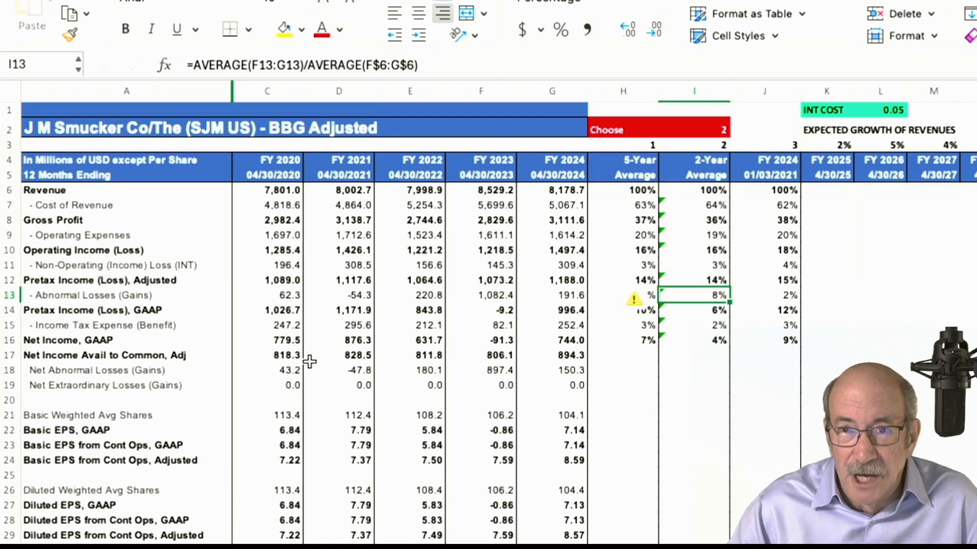
{"action": "key", "text": "Right"}
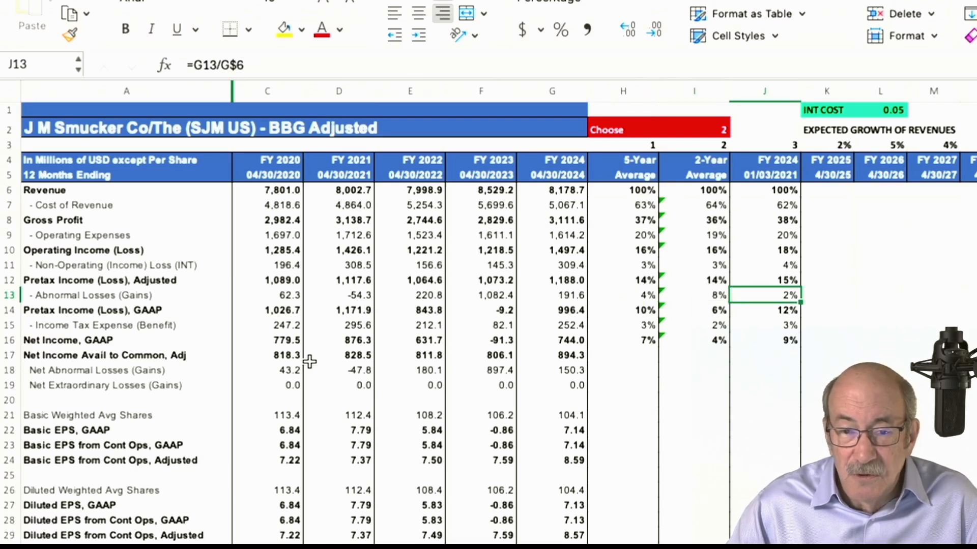
{"action": "key", "text": "Down"}
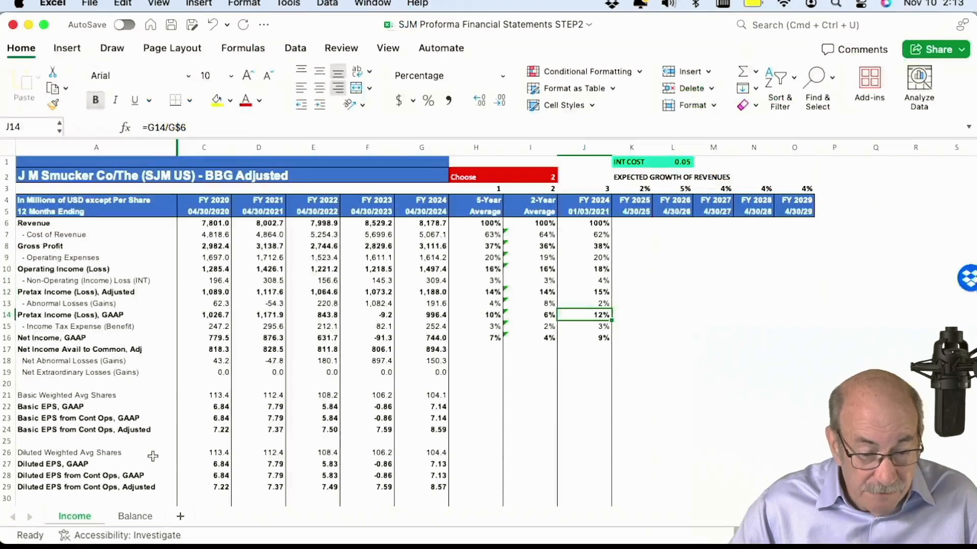
- Select the income statement line labels from Revenue through Net Income, GAAP
{"action": "mouse_move", "coordinate": [193, 501]}
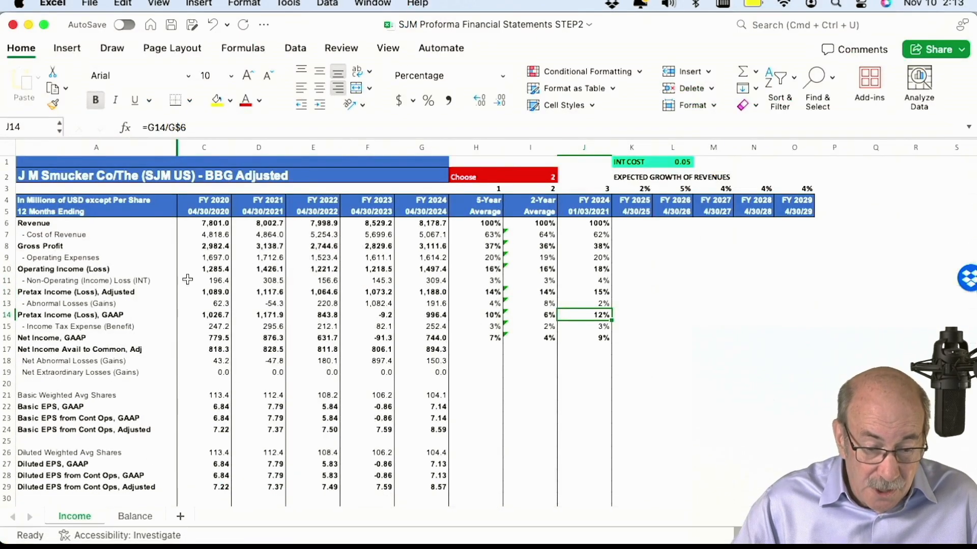
{"action": "scroll", "coordinate": [198, 308], "scroll_direction": "up", "scroll_amount": 3}
{"action": "scroll", "coordinate": [200, 309], "scroll_direction": "up", "scroll_amount": 4}
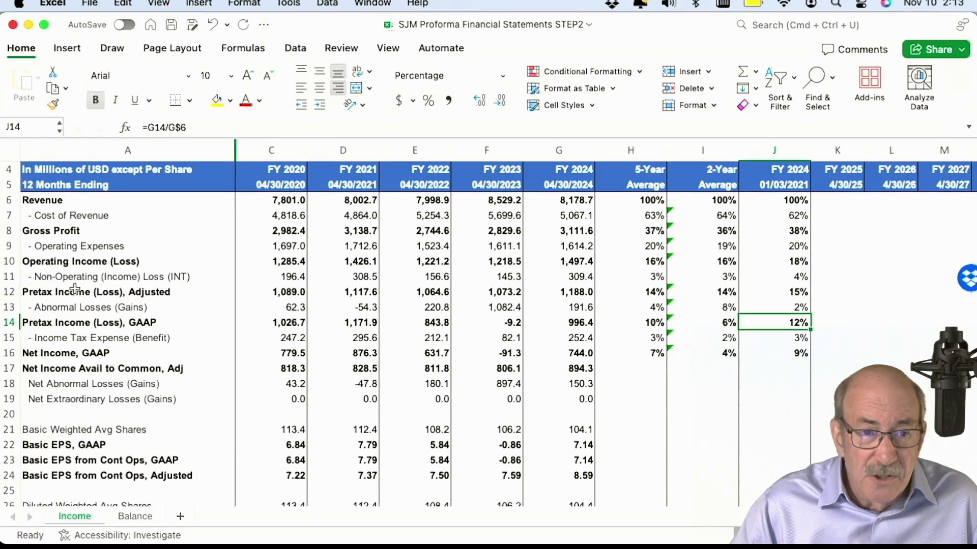
{"action": "left_click", "coordinate": [48, 199]}
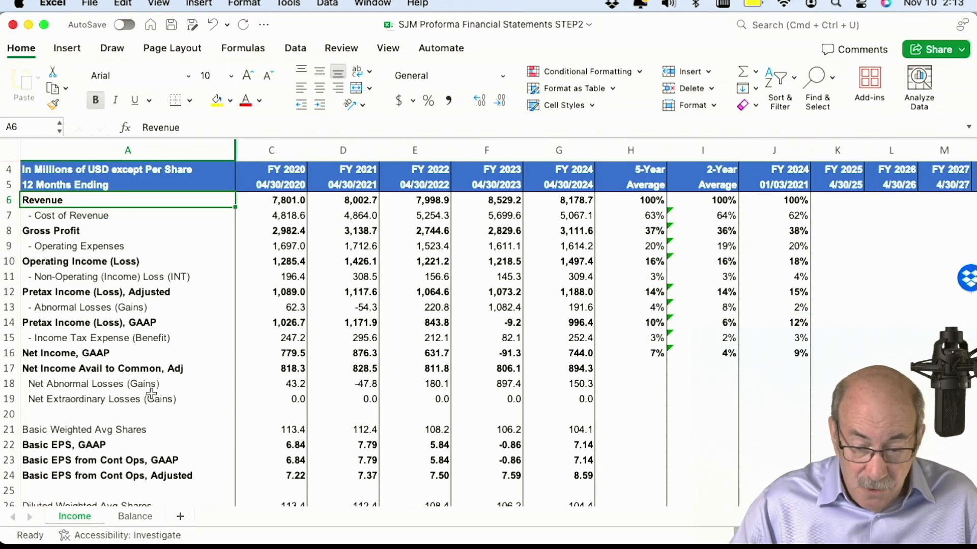
{"action": "left_click", "coordinate": [85, 354], "text": "shift"}
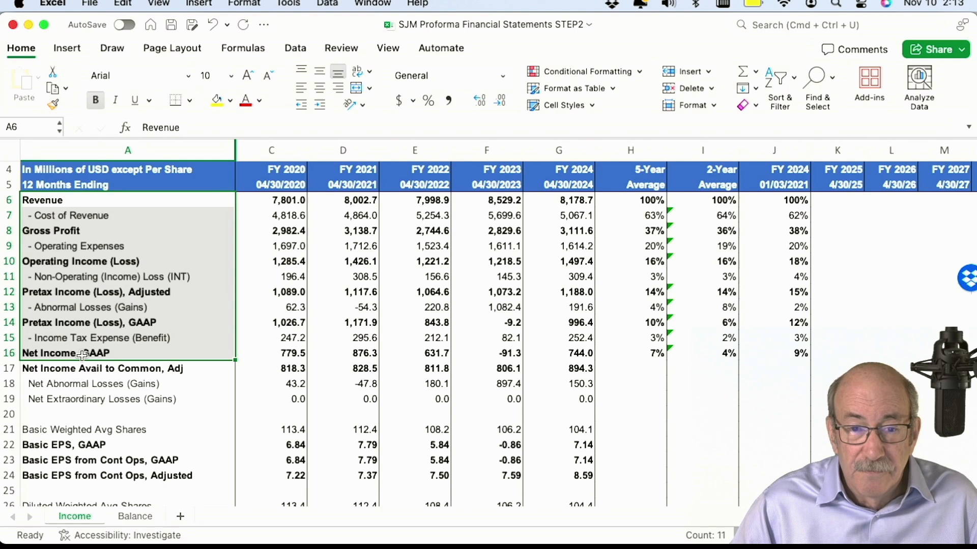
- Review the share, EPS and Reference Items rows below the condensed income statement, starting from Basic Weighted Avg Shares
{"action": "left_click", "coordinate": [155, 433]}
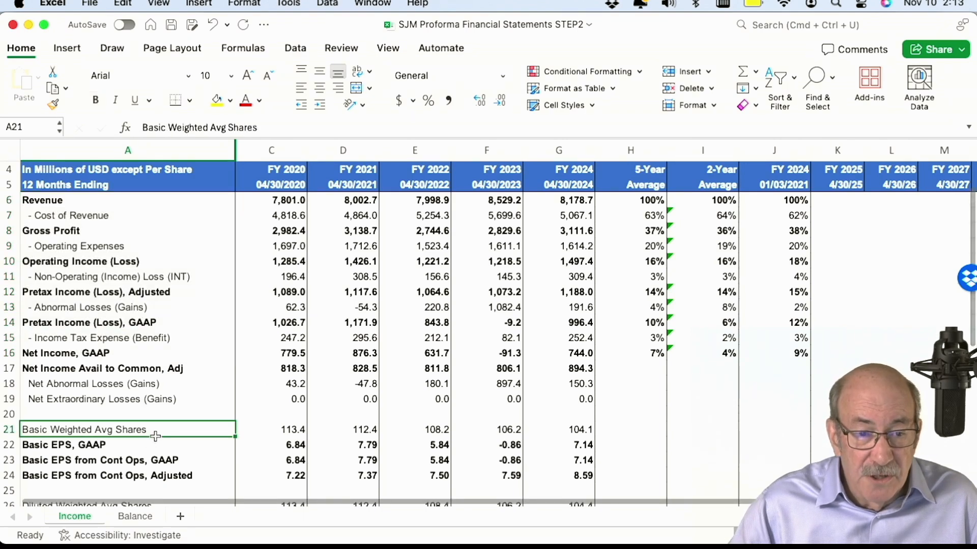
{"action": "scroll", "coordinate": [156, 436], "scroll_direction": "down", "scroll_amount": 2}
{"action": "scroll", "coordinate": [155, 437], "scroll_direction": "down", "scroll_amount": 8}
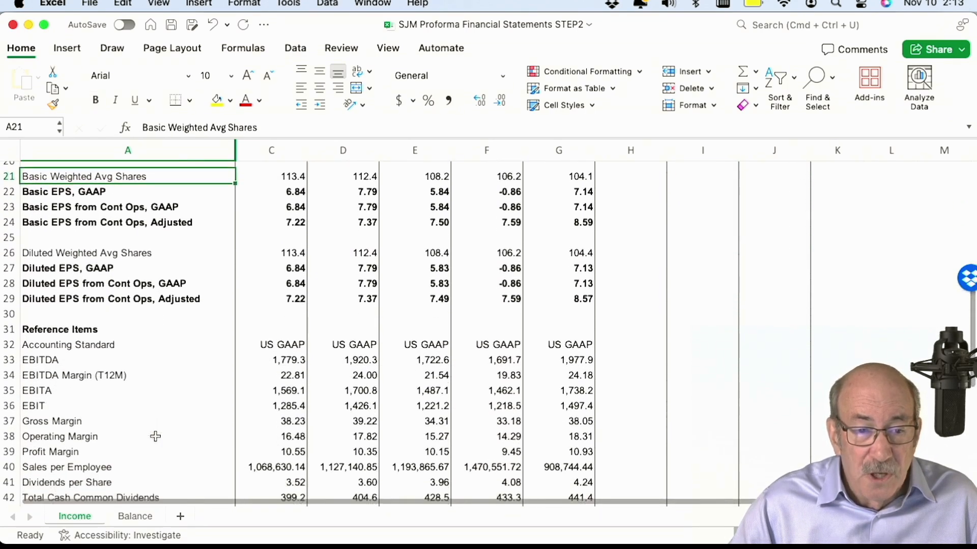
{"action": "scroll", "coordinate": [155, 436], "scroll_direction": "down", "scroll_amount": 3}
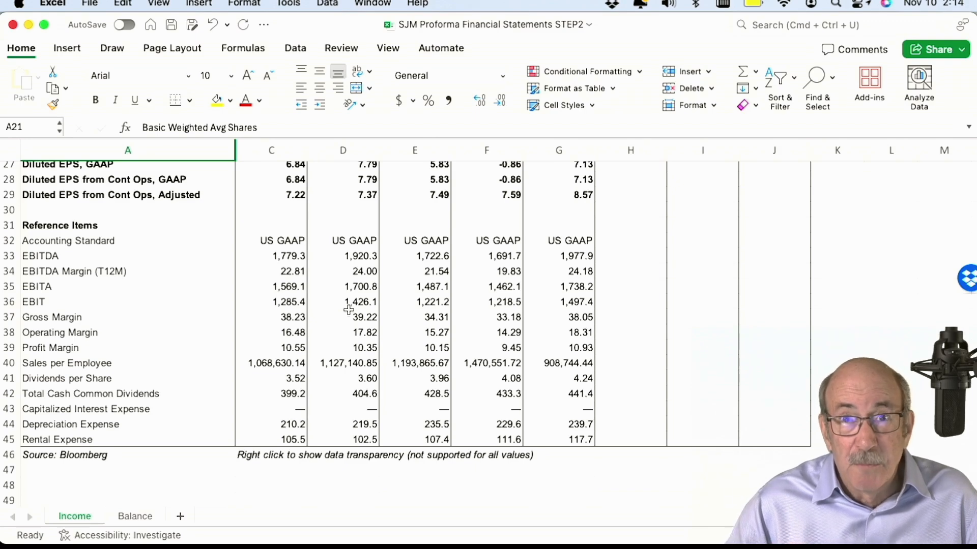
{"action": "scroll", "coordinate": [348, 310], "scroll_direction": "up", "scroll_amount": 10}
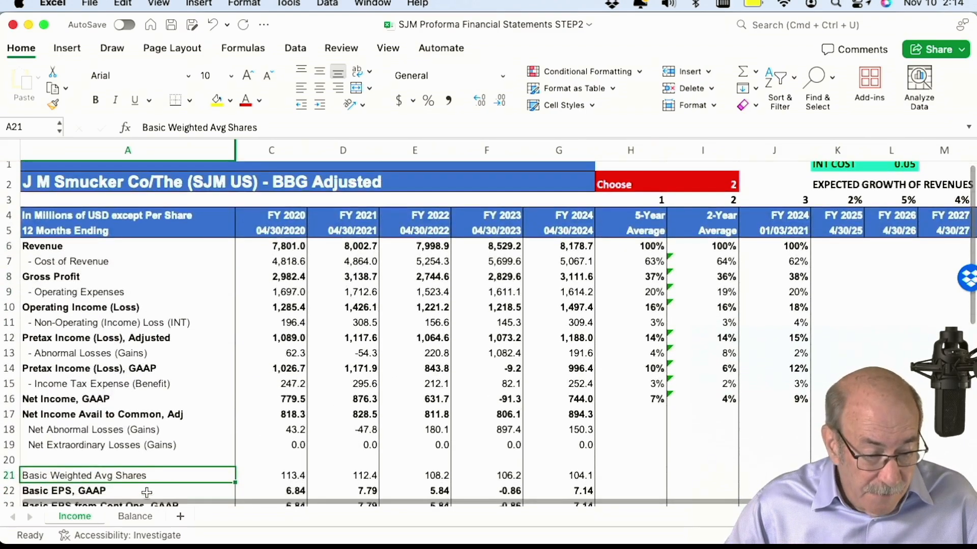
- Open the Balance sheet and inspect the 5-Year Average formula for Cash, Cash Equivalents & STI
{"action": "left_click", "coordinate": [136, 516]}
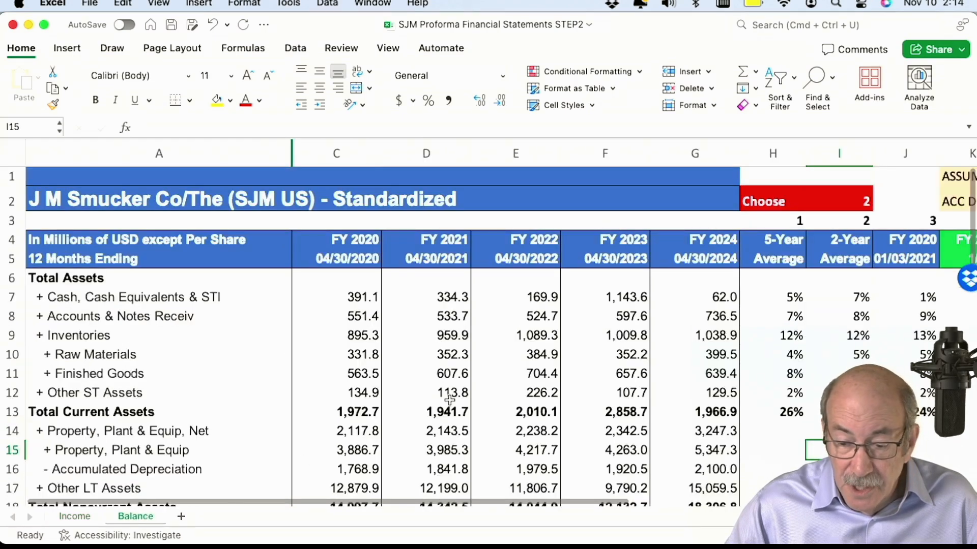
{"action": "scroll", "coordinate": [450, 400], "scroll_direction": "down", "scroll_amount": 1}
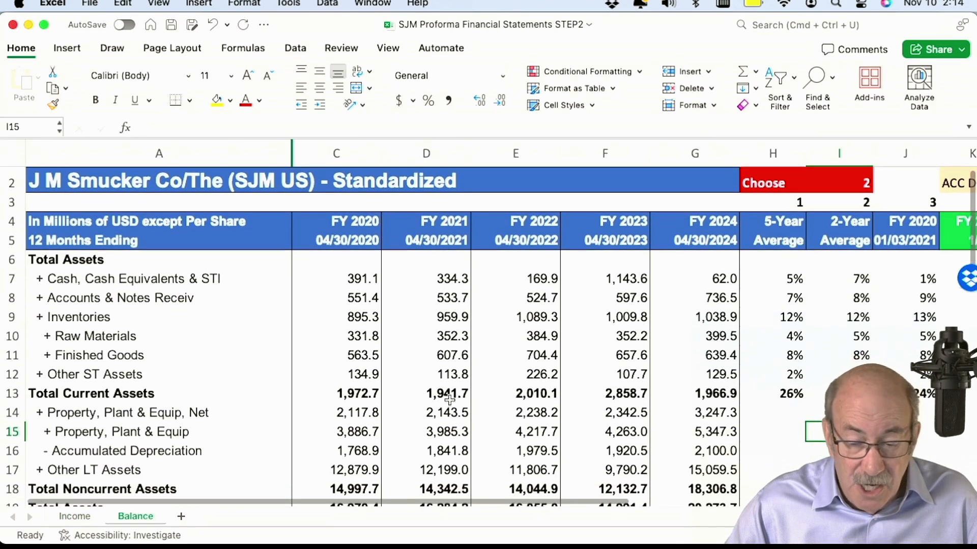
{"action": "scroll", "coordinate": [449, 401], "scroll_direction": "right", "scroll_amount": 2}
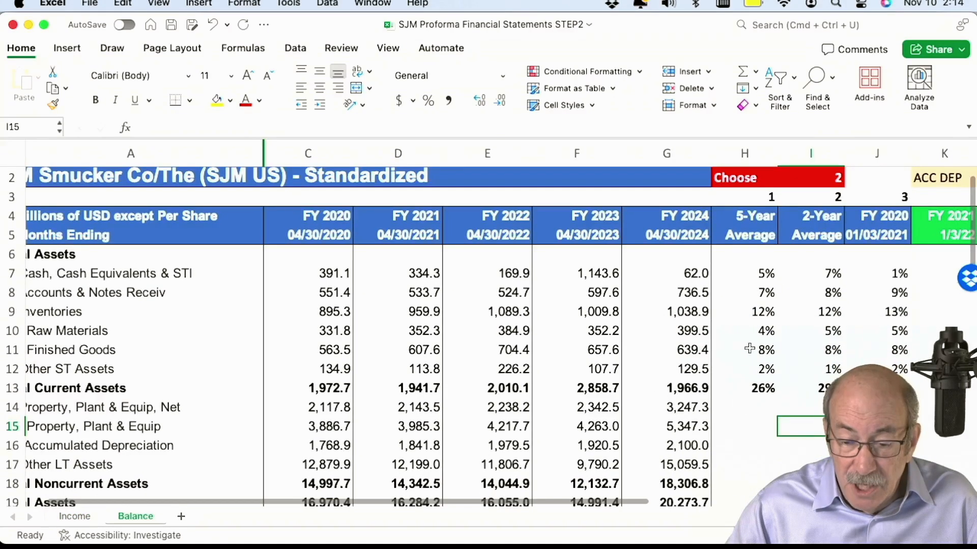
{"action": "left_click", "coordinate": [764, 277]}
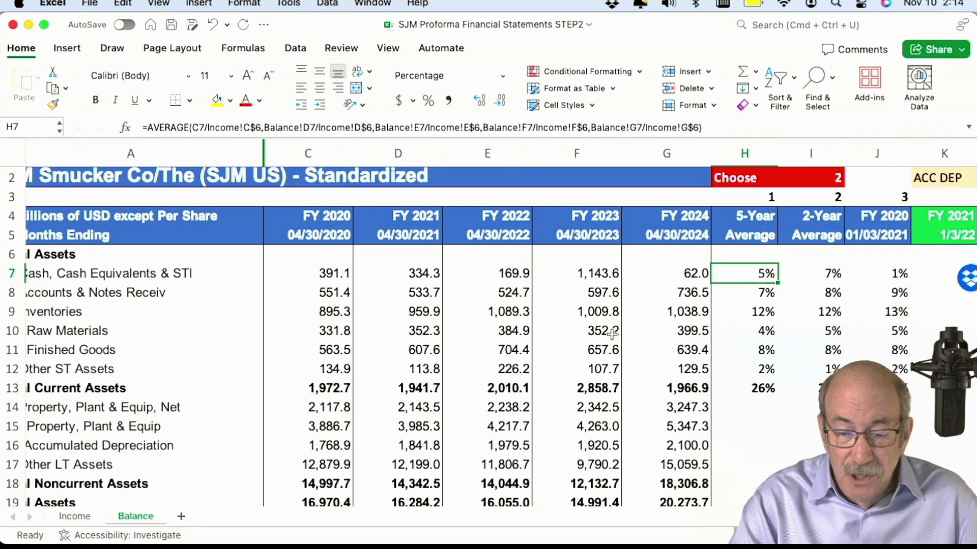
- Inspect the 5-Year Average formulas from Accounts & Notes Receiv through Raw Materials, ending back on Cash, Cash Equivalents & STI
{"action": "key", "text": "Down"}
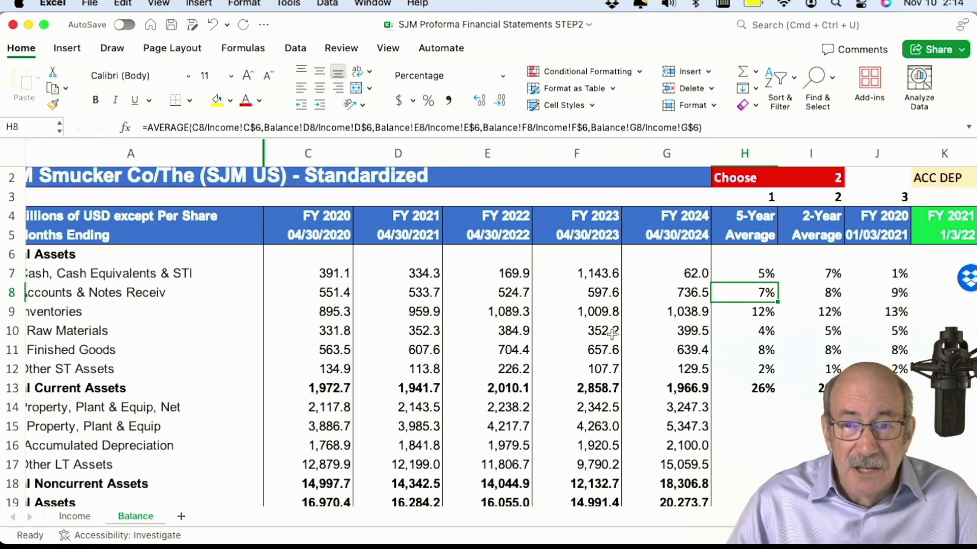
{"action": "key", "text": "Down"}
{"action": "key", "text": "Down"}
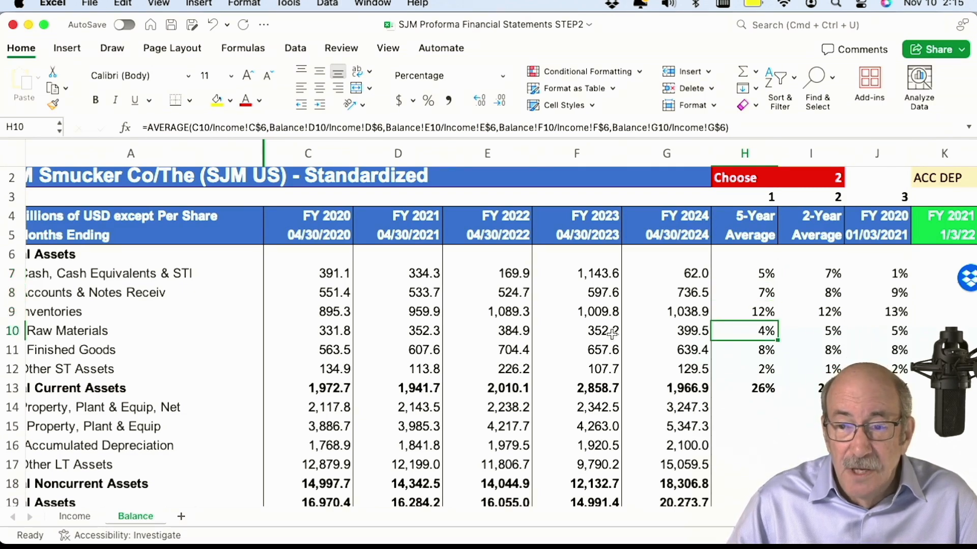
{"action": "key", "text": "Up"}
{"action": "key", "text": "Up"}
{"action": "key", "text": "Up"}
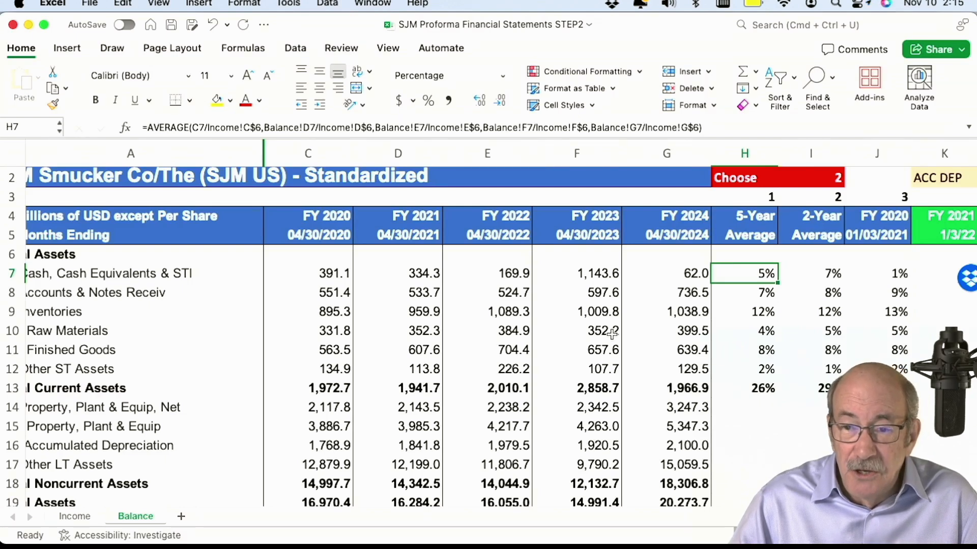
- Check the FY 2023 cash amount against the 2-Year Average and single-year cash formulas, ending on the 5-Year Average
{"action": "key", "text": "Left"}
{"action": "key", "text": "Left"}
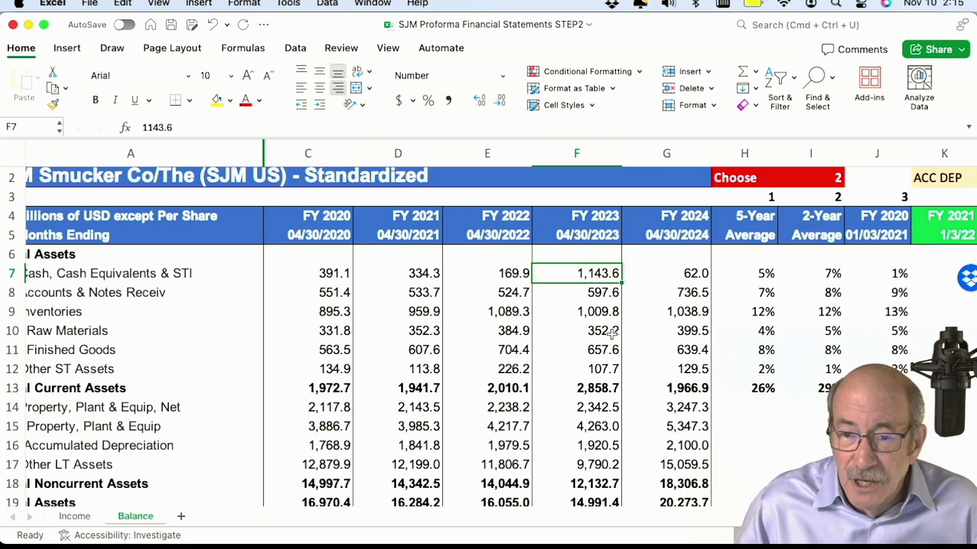
{"action": "key", "text": "Right"}
{"action": "key", "text": "Right"}
{"action": "key", "text": "Right"}
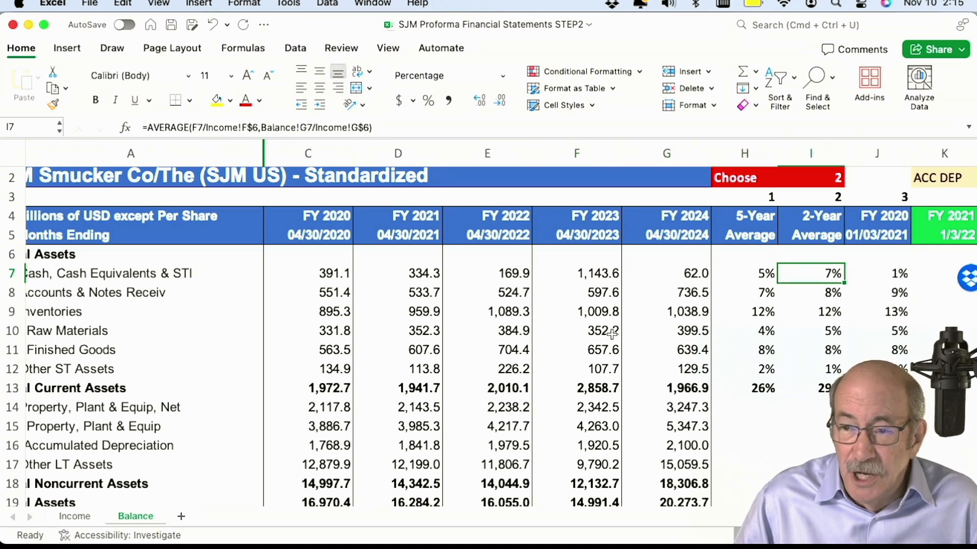
{"action": "key", "text": "Right"}
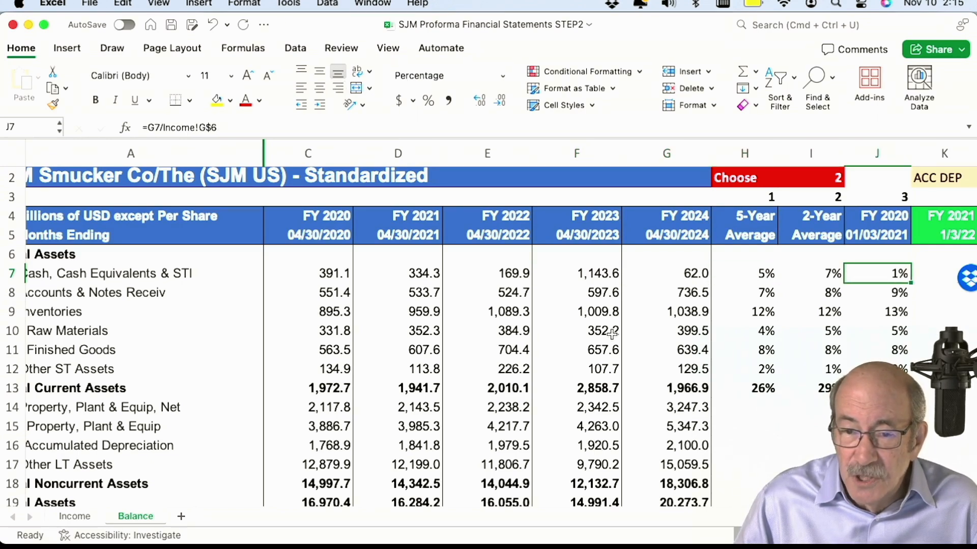
{"action": "key", "text": "Left"}
{"action": "key", "text": "Left"}
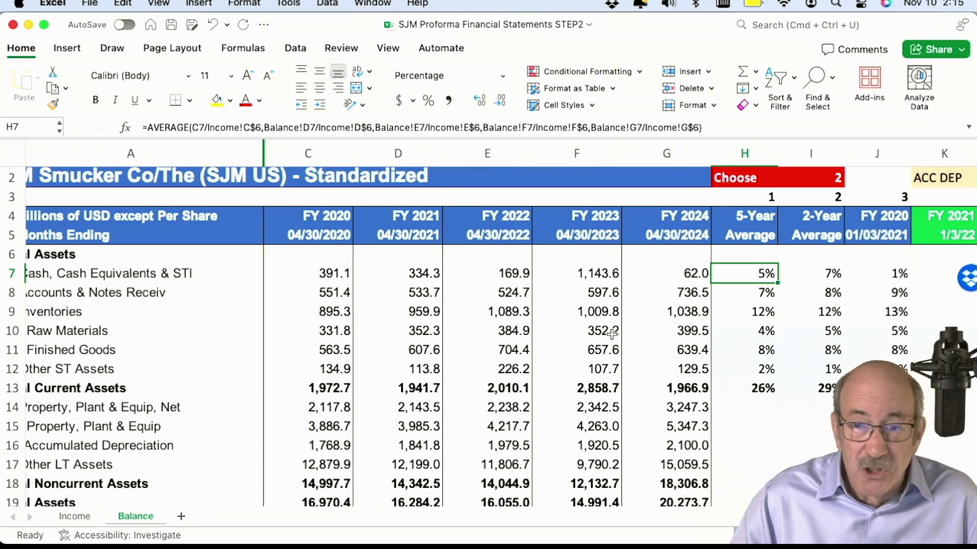
- Compare the three cash percentages again and examine the FY 2023 Cash, Cash Equivalents & STI amount up close
{"action": "key", "text": "Right"}
{"action": "key", "text": "Right"}
{"action": "key", "text": "Left"}
{"action": "key", "text": "Left"}
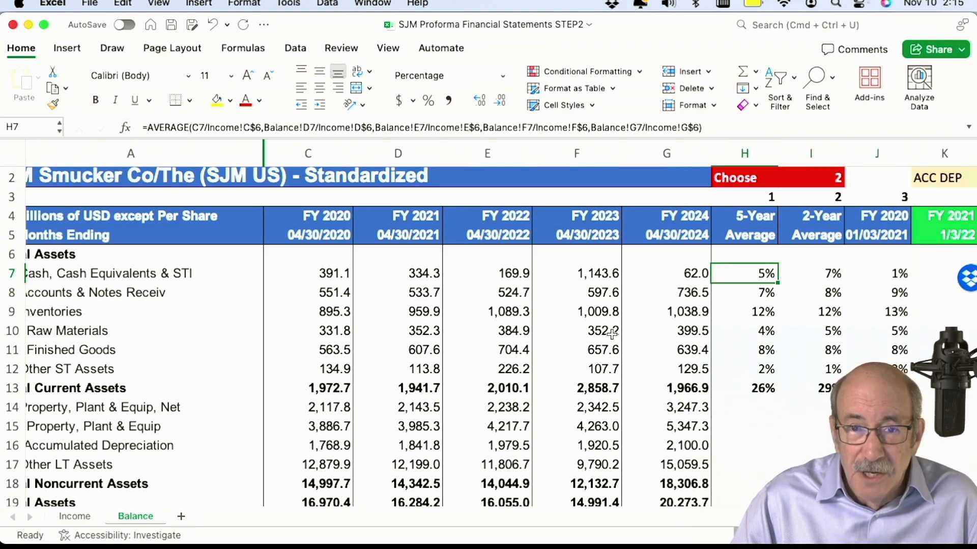
{"action": "key", "text": "Left"}
{"action": "key", "text": "Left"}
{"action": "key", "text": "Left"}
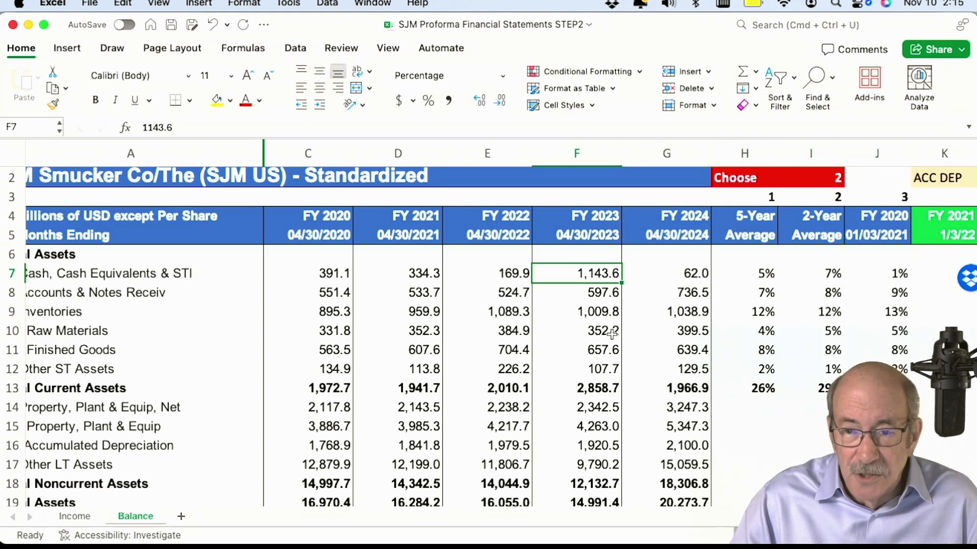
{"action": "key", "text": "Right"}
{"action": "scroll", "coordinate": [612, 334], "scroll_direction": "up", "scroll_amount": 5}
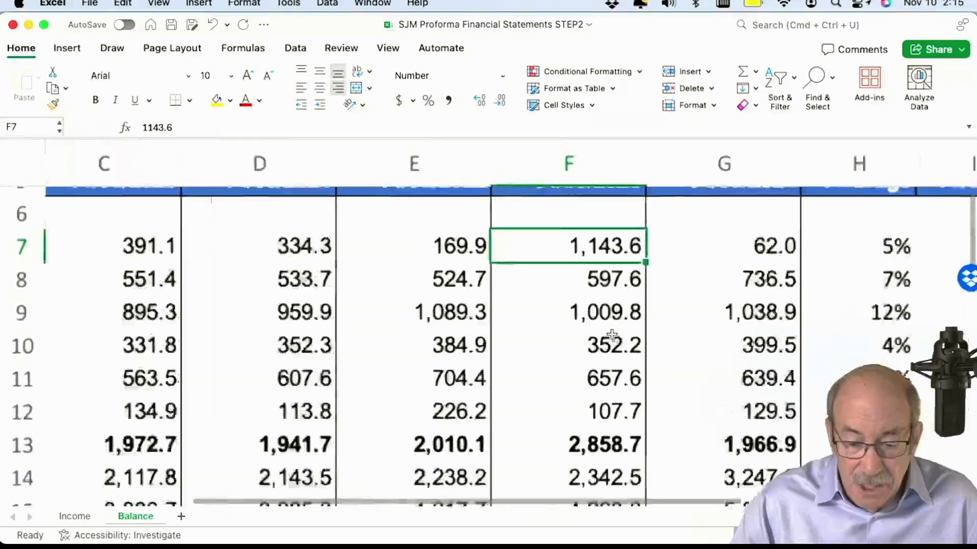
{"action": "scroll", "coordinate": [612, 335], "scroll_direction": "up", "scroll_amount": 3}
{"action": "scroll", "coordinate": [612, 337], "scroll_direction": "left", "scroll_amount": 2}
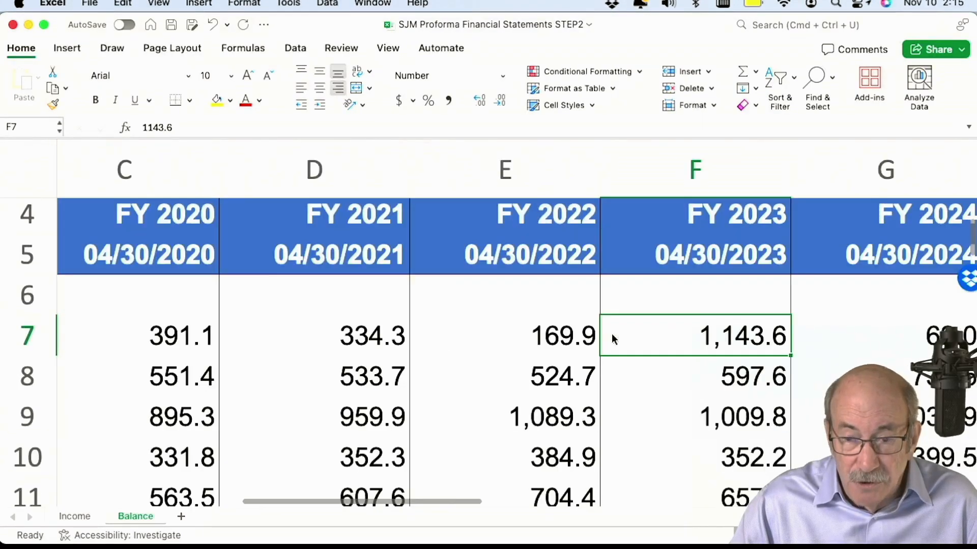
- Review the condensed balance sheet from Total Assets through Total Liabilities & Equity, ending back at the column headings
{"action": "scroll", "coordinate": [531, 335], "scroll_direction": "down", "scroll_amount": 5}
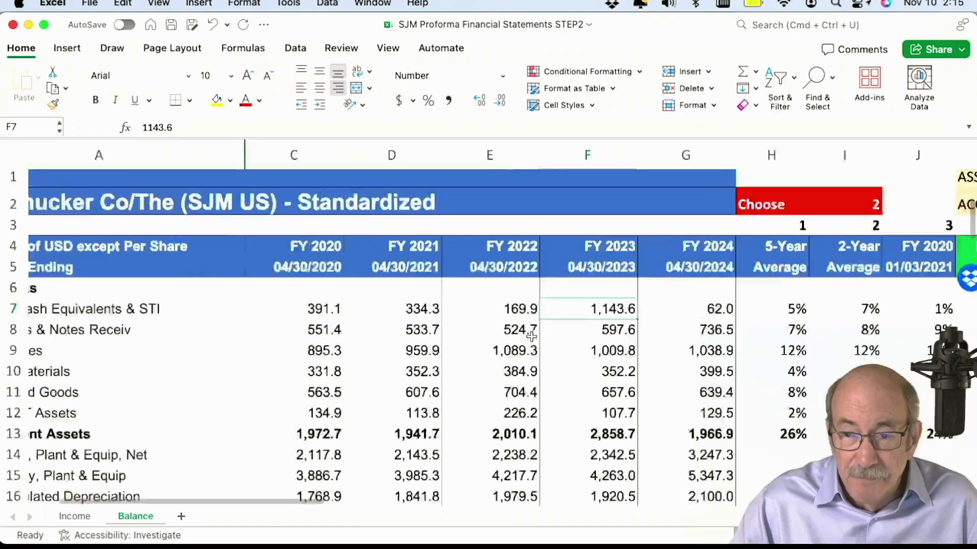
{"action": "scroll", "coordinate": [532, 337], "scroll_direction": "down", "scroll_amount": 1}
{"action": "scroll", "coordinate": [531, 336], "scroll_direction": "right", "scroll_amount": 1}
{"action": "scroll", "coordinate": [487, 302], "scroll_direction": "down", "scroll_amount": 2}
{"action": "scroll", "coordinate": [487, 303], "scroll_direction": "left", "scroll_amount": 1}
{"action": "scroll", "coordinate": [487, 302], "scroll_direction": "down", "scroll_amount": 6}
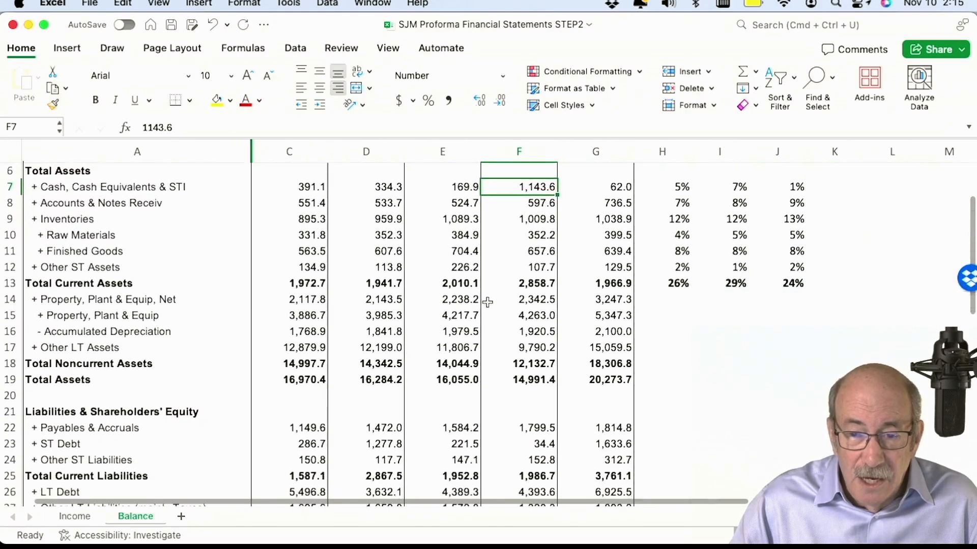
{"action": "scroll", "coordinate": [487, 302], "scroll_direction": "down", "scroll_amount": 7}
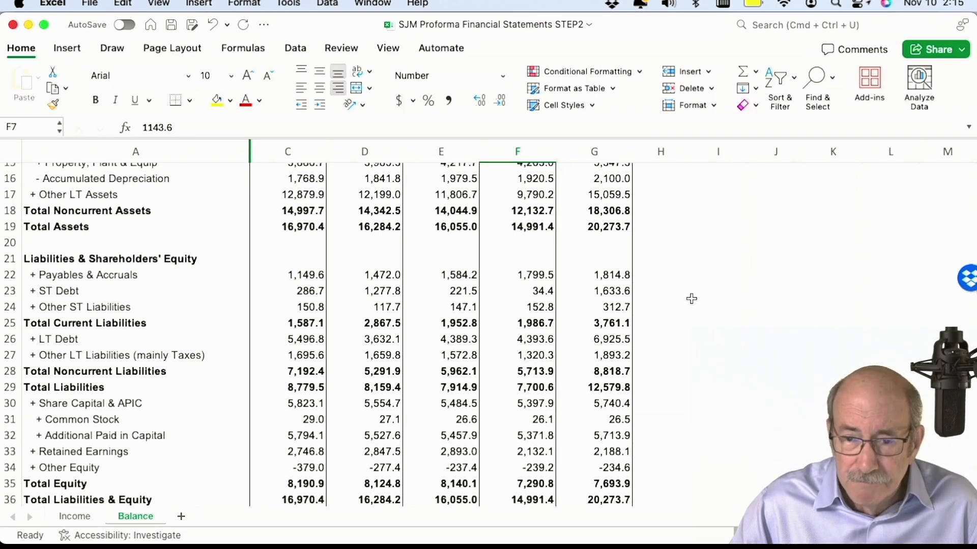
{"action": "scroll", "coordinate": [603, 306], "scroll_direction": "down", "scroll_amount": 4}
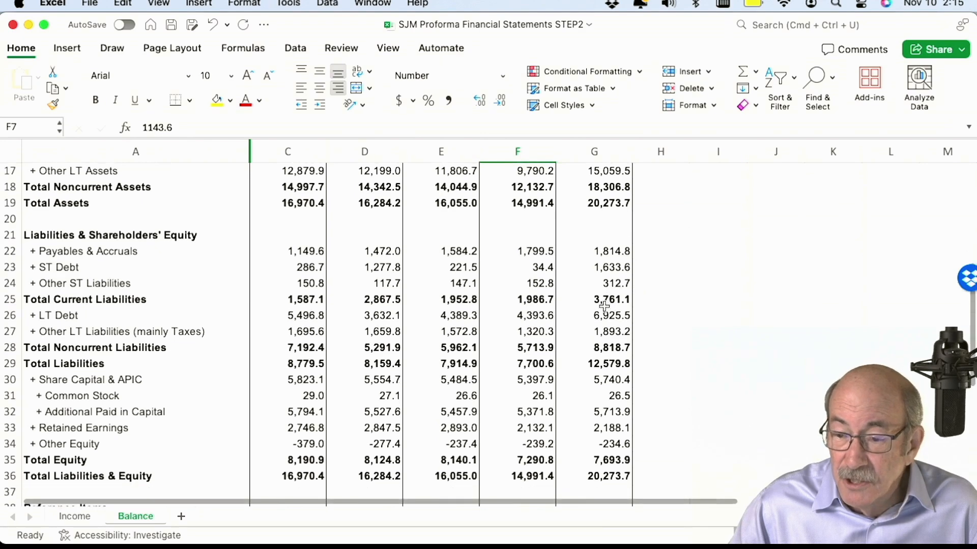
{"action": "scroll", "coordinate": [603, 306], "scroll_direction": "up", "scroll_amount": 12}
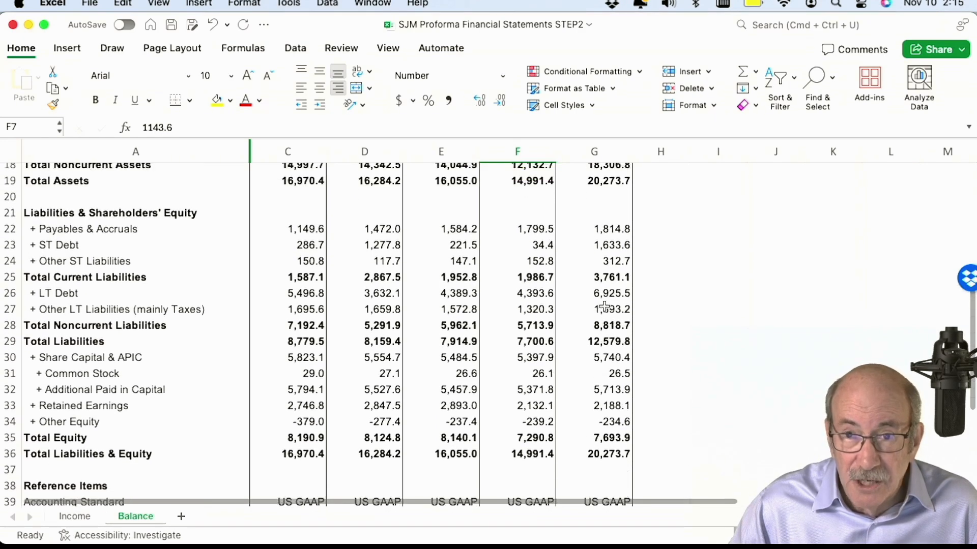
{"action": "scroll", "coordinate": [603, 306], "scroll_direction": "up", "scroll_amount": 6}
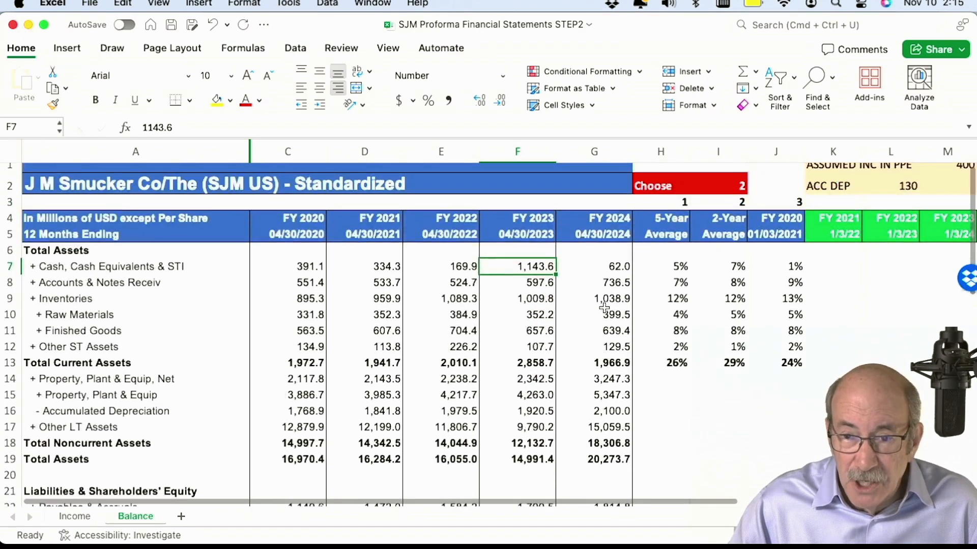
- Trace the cash 5-Year Average formula to FY 2020 Revenue on the Income sheet and return to the Balance sheet
{"action": "left_click", "coordinate": [668, 267]}
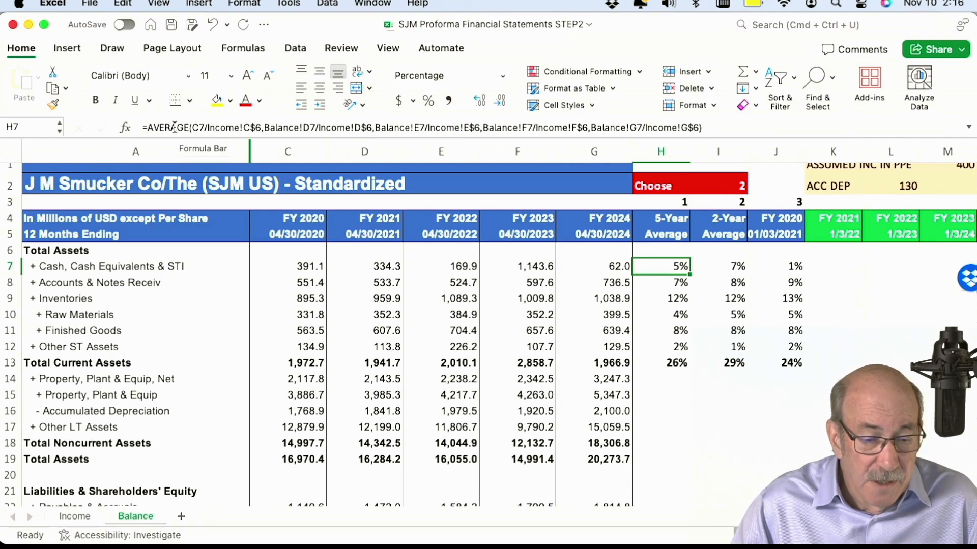
{"action": "scroll", "coordinate": [201, 306], "scroll_direction": "up", "scroll_amount": 4}
{"action": "scroll", "coordinate": [202, 306], "scroll_direction": "down", "scroll_amount": 4}
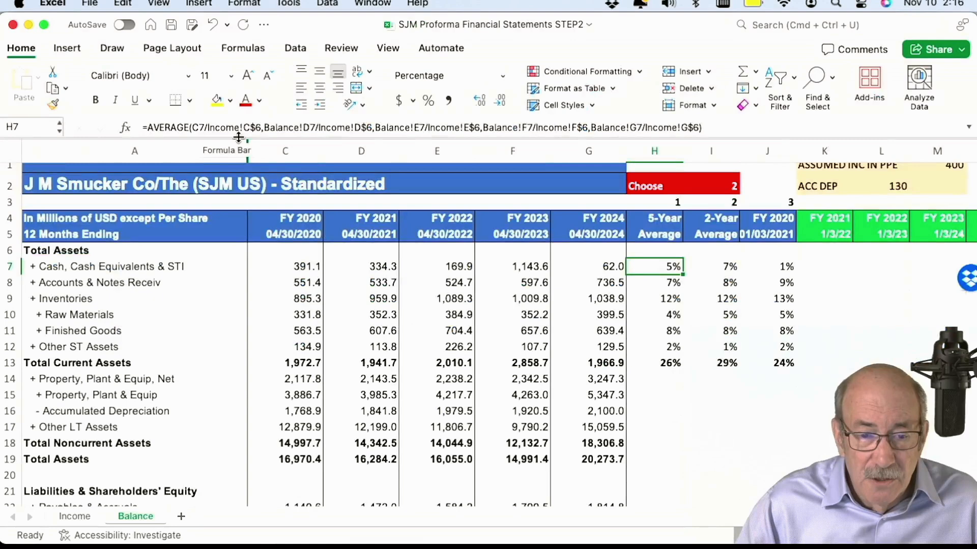
{"action": "left_click", "coordinate": [76, 517]}
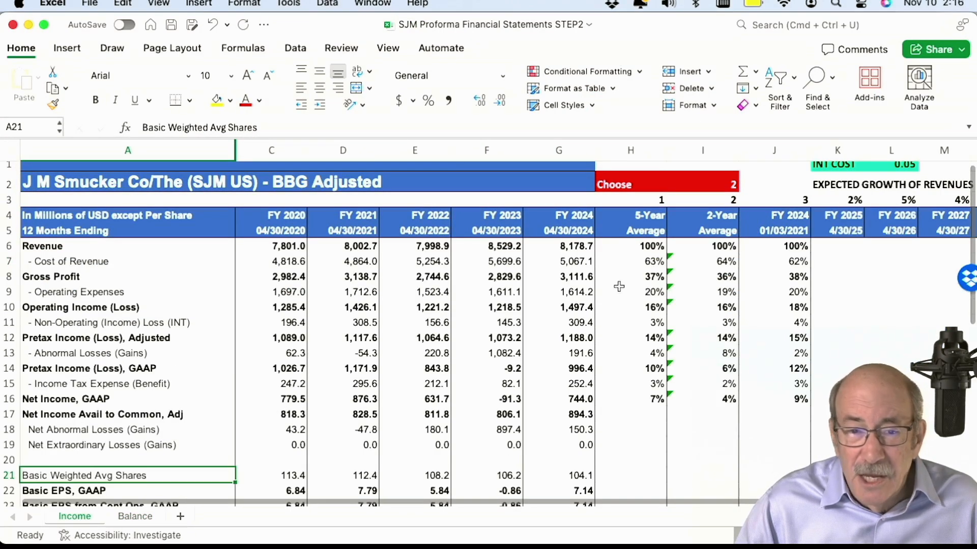
{"action": "left_click", "coordinate": [283, 250]}
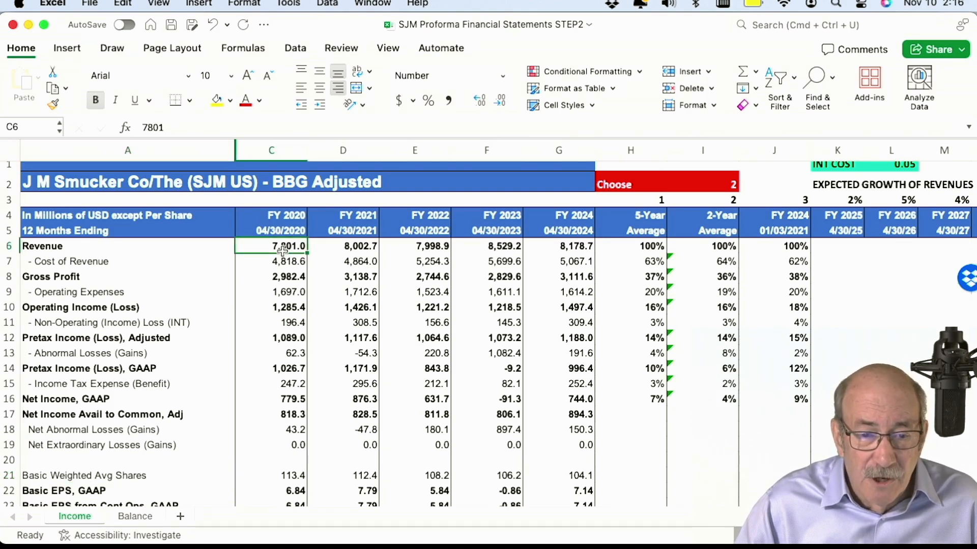
{"action": "left_click", "coordinate": [134, 516]}
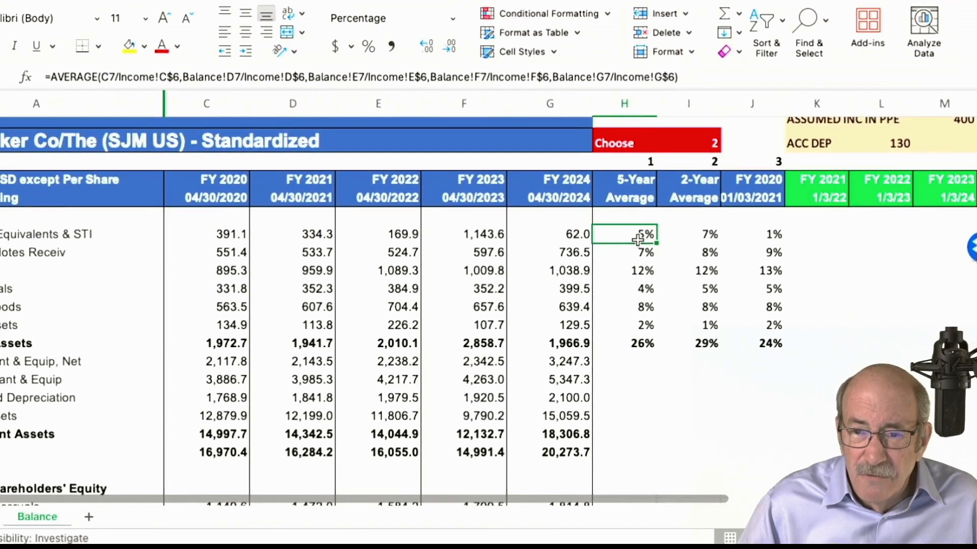
- Inspect the 2-Year Average formula for Cash, Cash Equivalents & STI and the single-year formula beside it
{"action": "key", "text": "Right"}
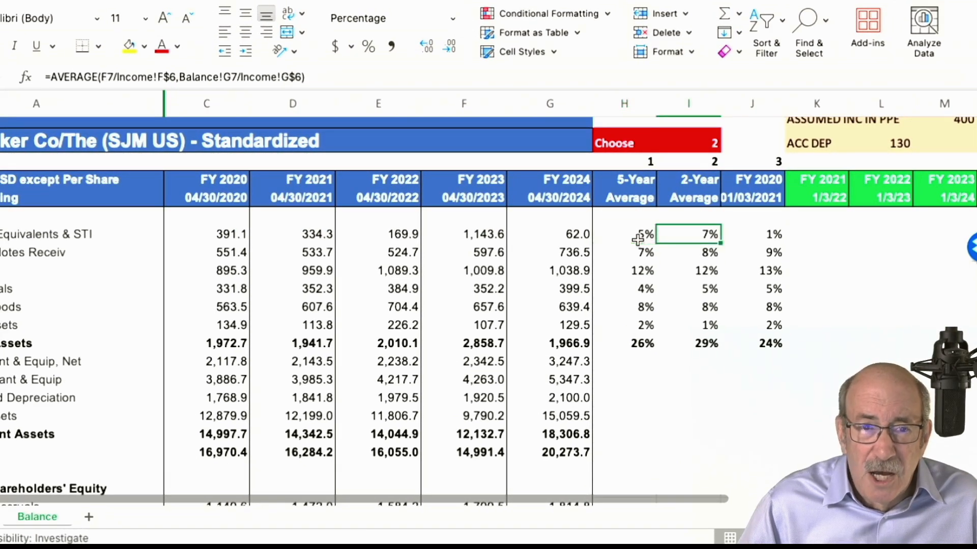
{"action": "key", "text": "Left"}
{"action": "key", "text": "Right"}
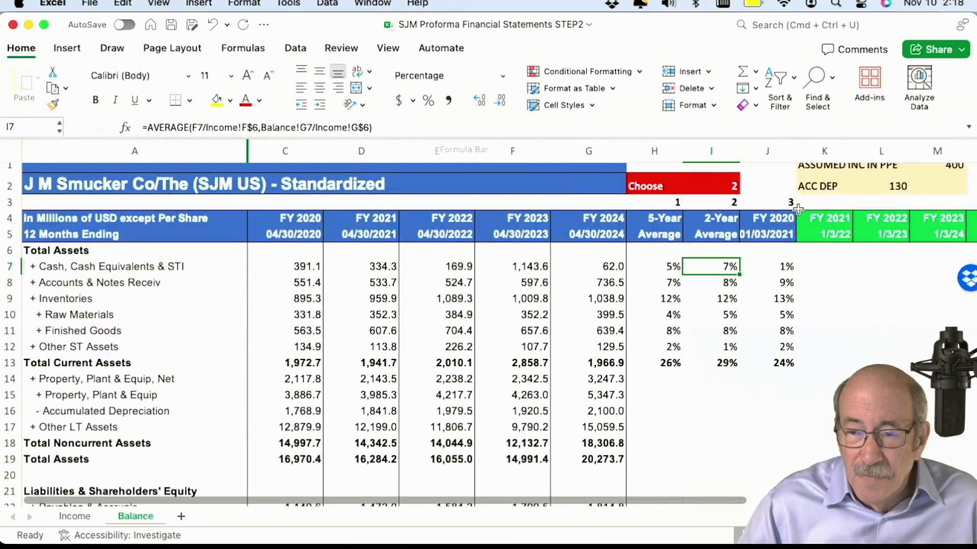
{"action": "left_click", "coordinate": [778, 265]}
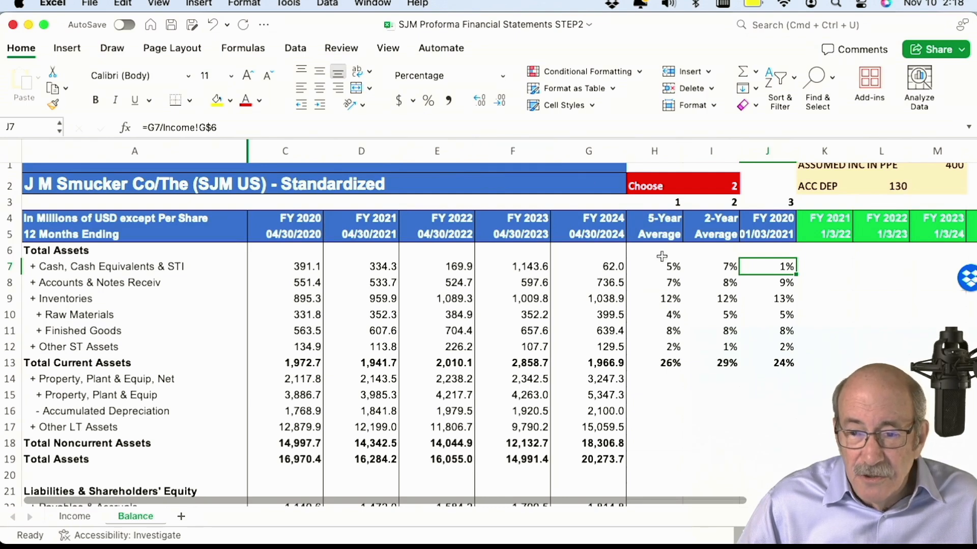
- Inspect the 5-Year Average formulas from Accounts & Notes Receiv through Other ST Assets, ending on the Other ST Assets 2-Year Average
{"action": "left_click", "coordinate": [673, 283]}
{"action": "key", "text": "Down"}
{"action": "key", "text": "Down"}
{"action": "key", "text": "Down"}
{"action": "key", "text": "Down"}
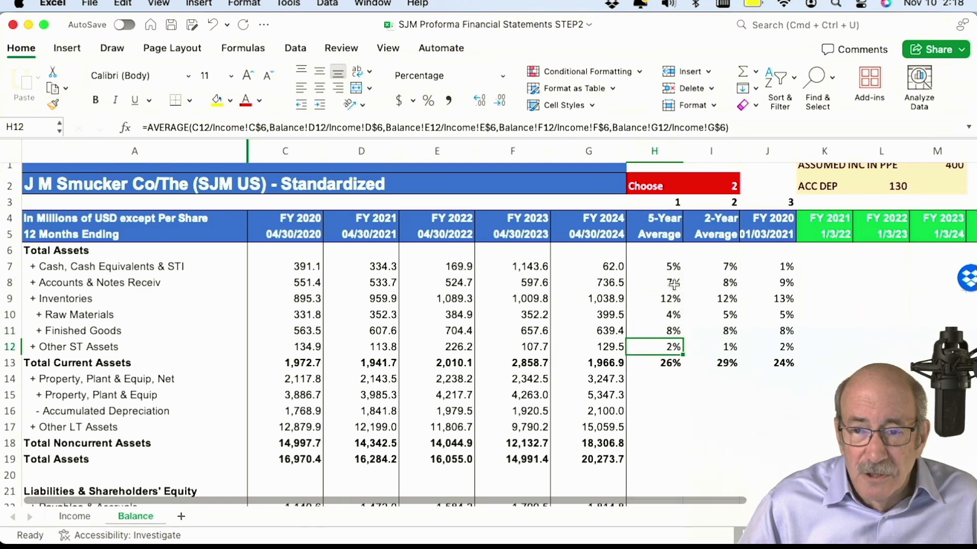
{"action": "key", "text": "Right"}
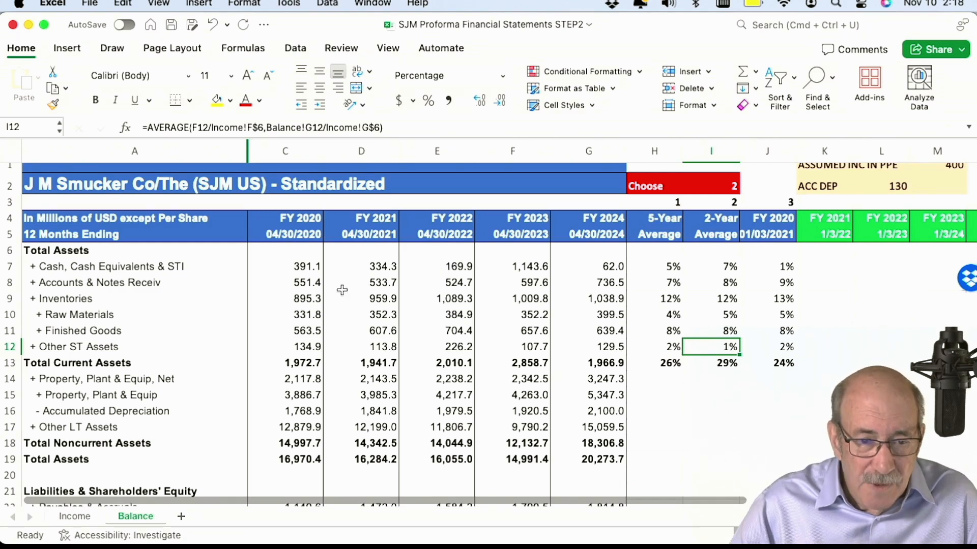
- Open the Income sheet and inspect the 5-Year Average formulas from Revenue through Operating Income (Loss)
{"action": "left_click", "coordinate": [77, 520]}
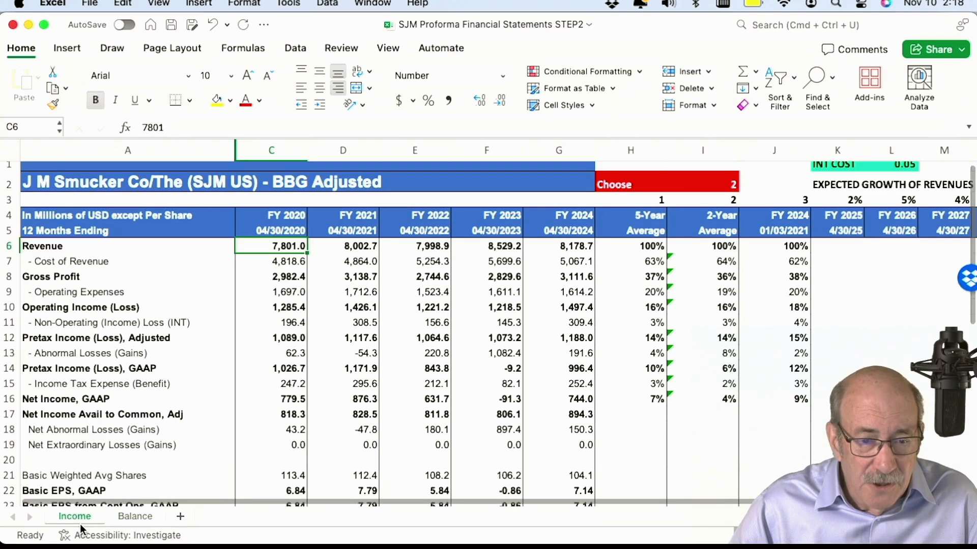
{"action": "left_click", "coordinate": [641, 248]}
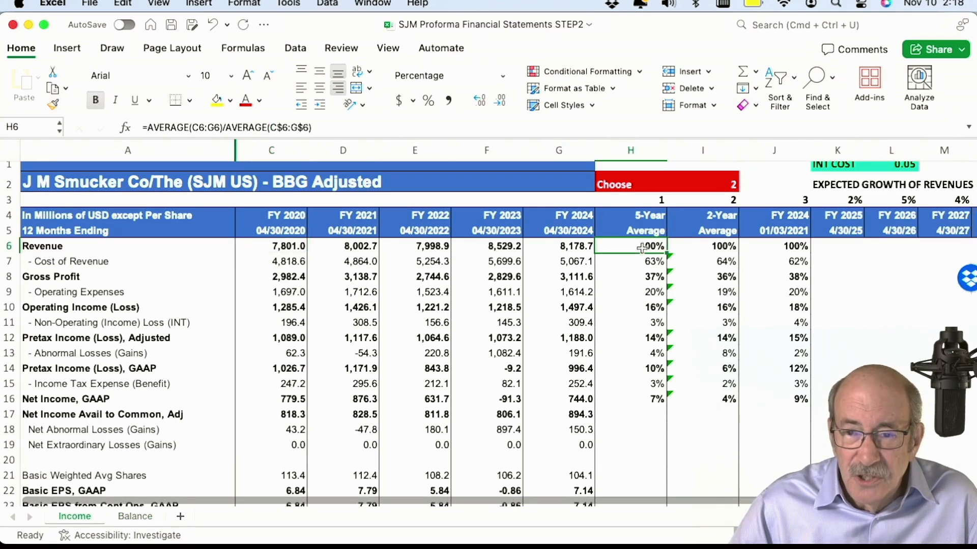
{"action": "key", "text": "Down"}
{"action": "key", "text": "Down"}
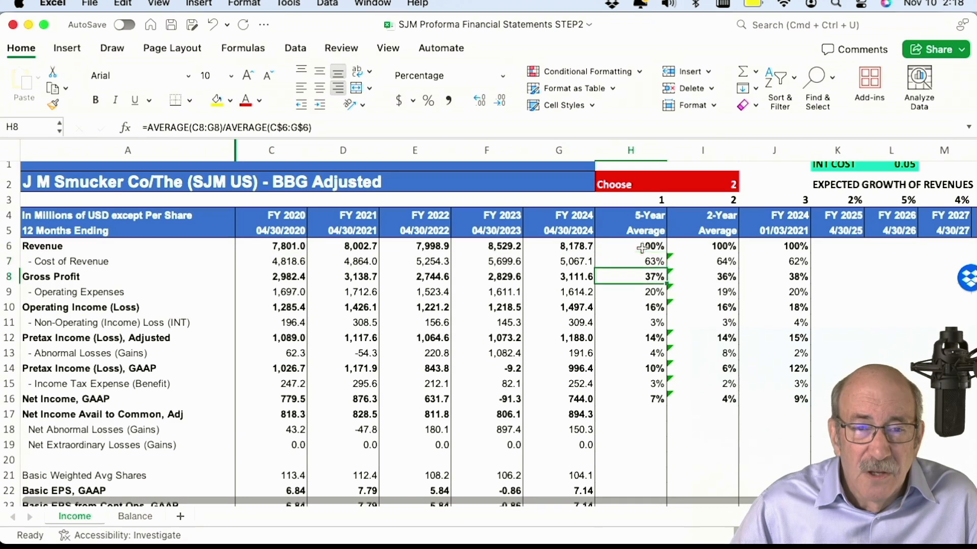
{"action": "key", "text": "Up"}
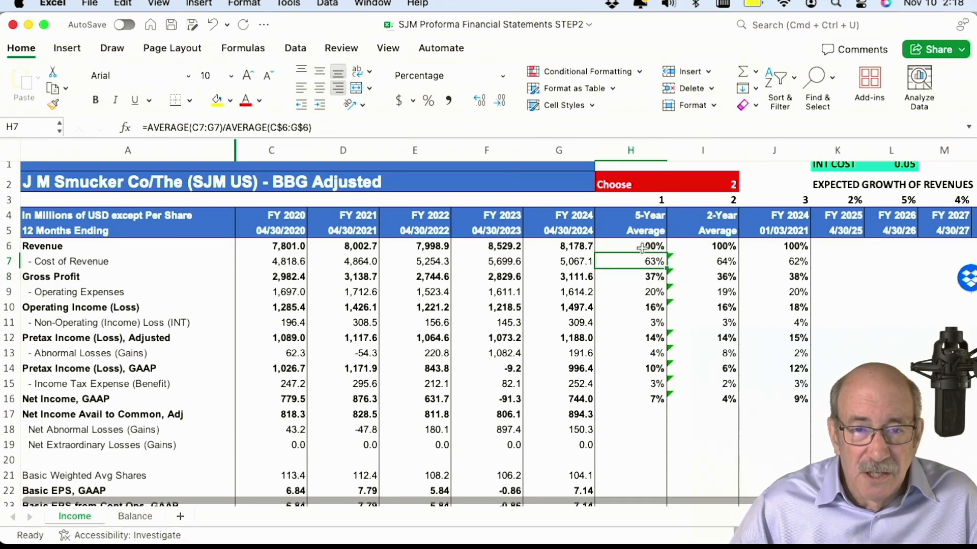
{"action": "key", "text": "Down"}
{"action": "key", "text": "Down"}
{"action": "key", "text": "Down"}
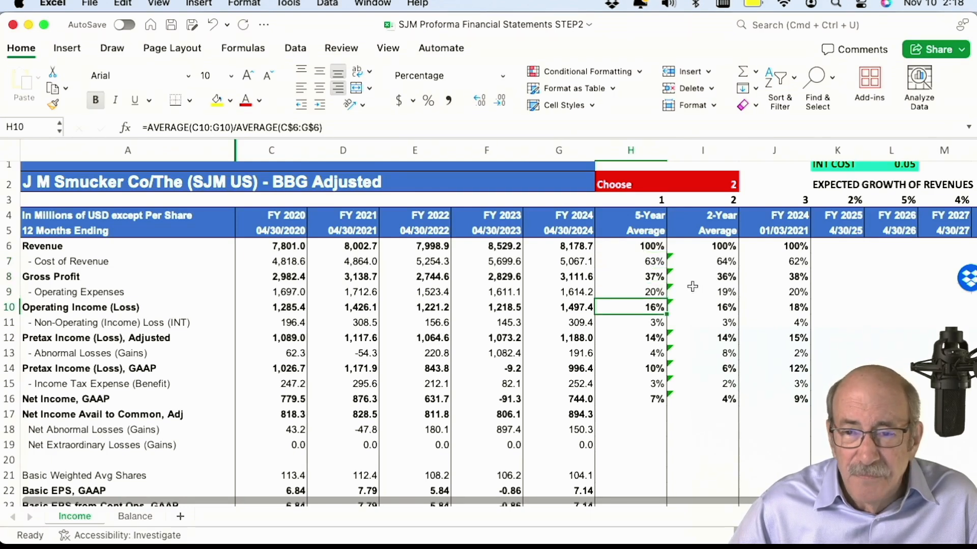
- Compare the Abnormal Losses (Gains) 2-Year Average and FY 2024 percentage formulas
{"action": "key", "text": "Down"}
{"action": "key", "text": "Down"}
{"action": "key", "text": "Down"}
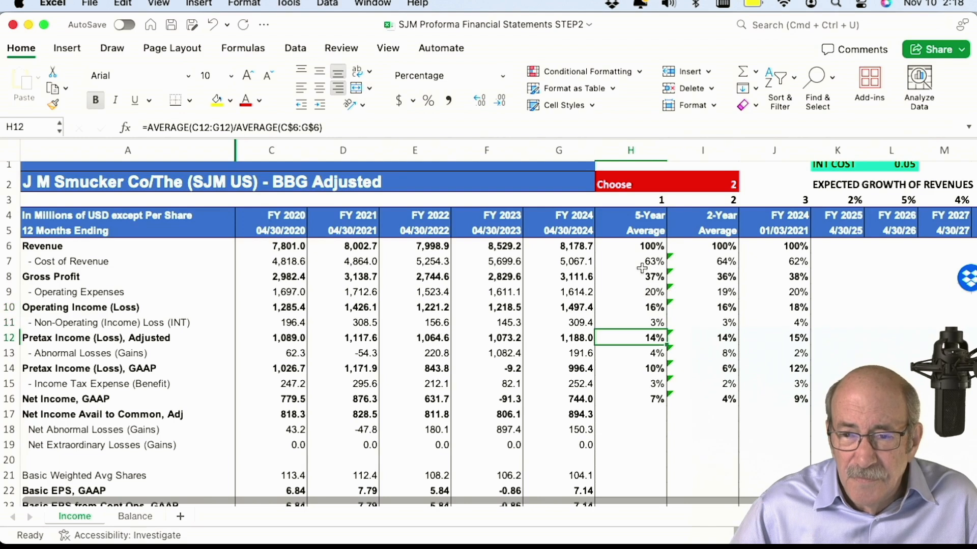
{"action": "key", "text": "Right"}
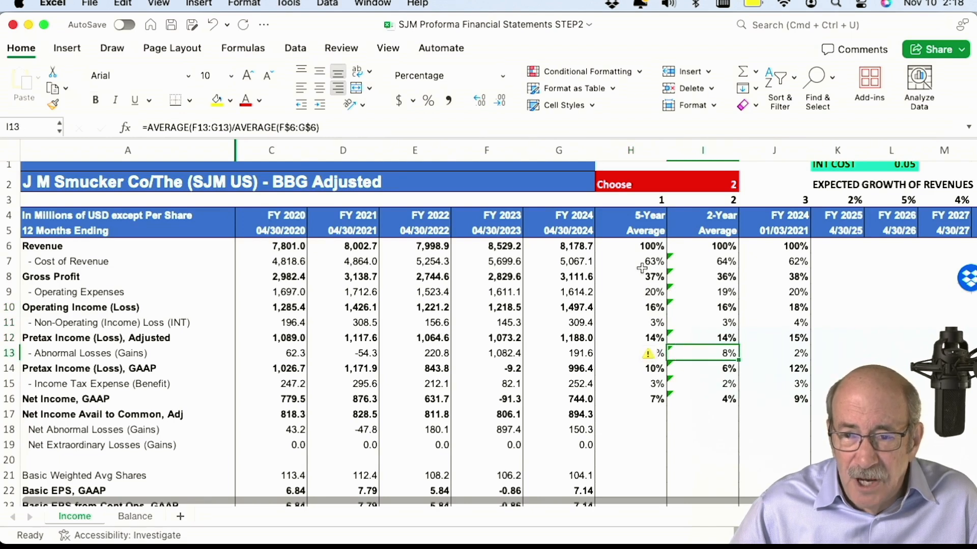
{"action": "key", "text": "Right"}
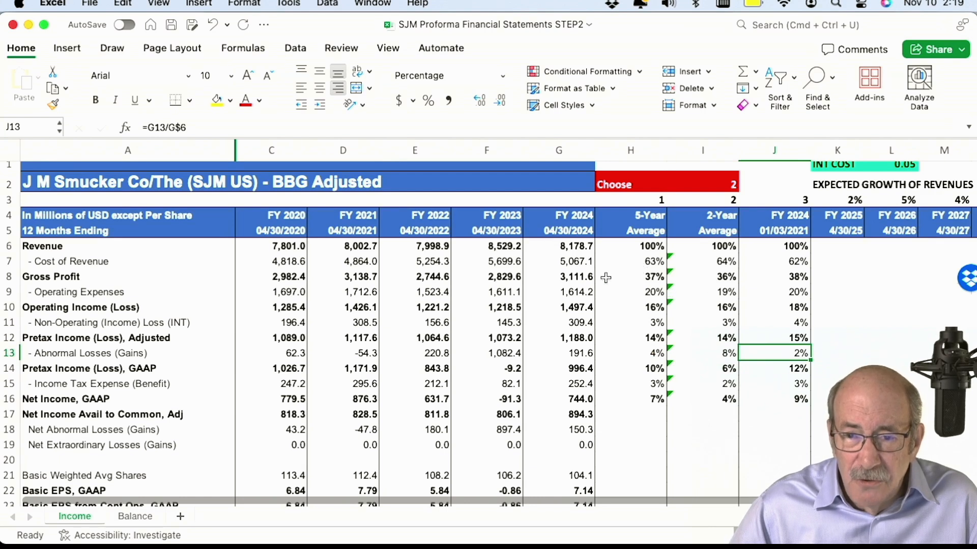
- Check the FY 2024 Gross Profit formula and switch to the SJM Balance Statement workbook
{"action": "left_click", "coordinate": [576, 277]}
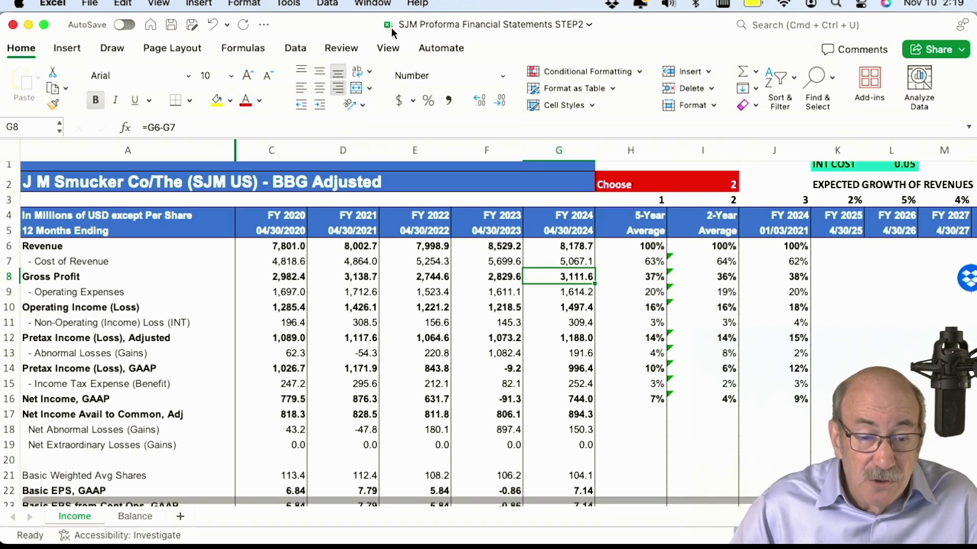
{"action": "left_click", "coordinate": [372, 3]}
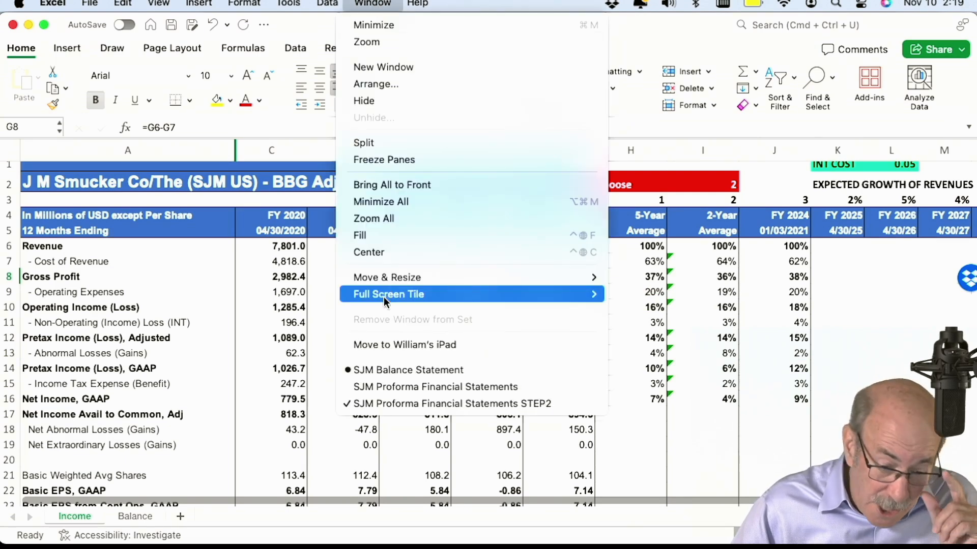
{"action": "left_click", "coordinate": [397, 368]}
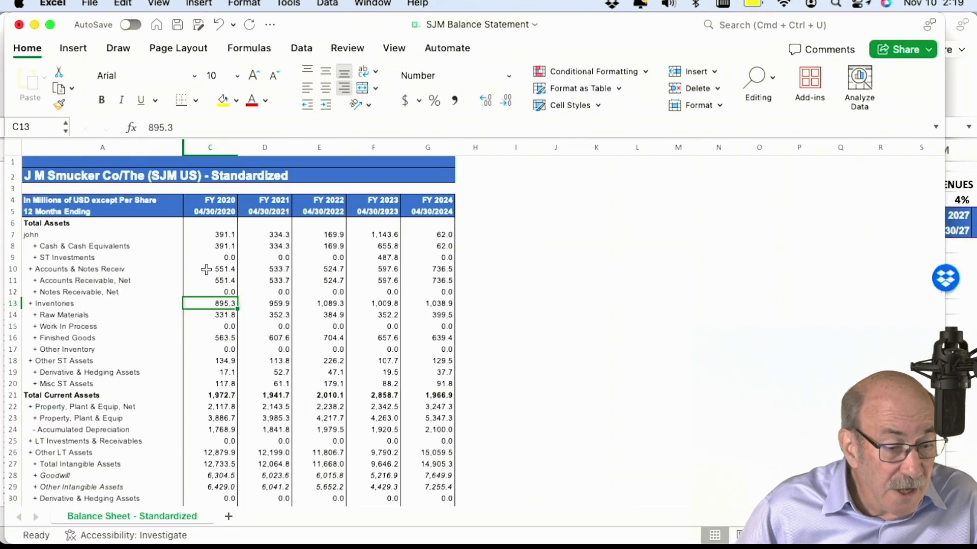
{"action": "scroll", "coordinate": [206, 269], "scroll_direction": "left", "scroll_amount": 1}
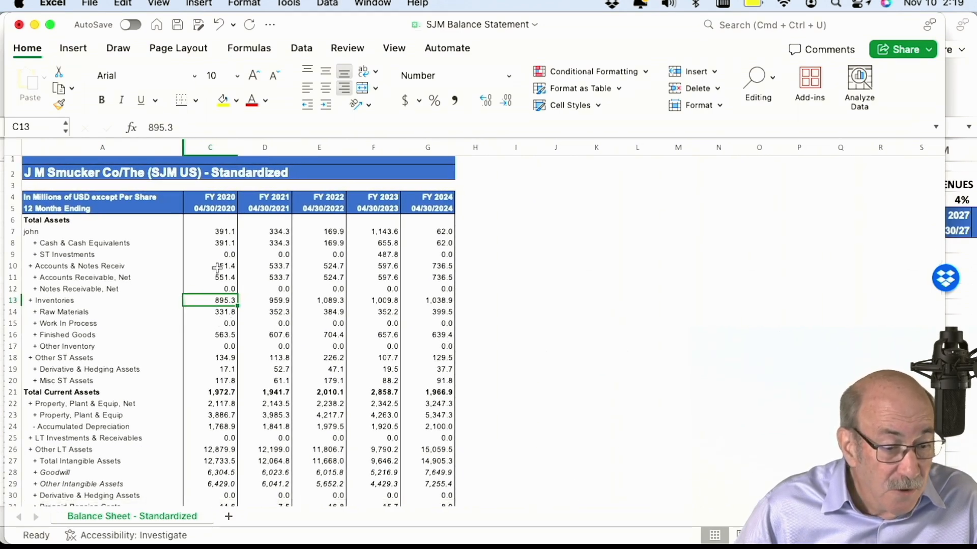
- Examine the contents of the FY 2020 cells from row 7 down to Total Current Assets for formulas or hard-coded values
{"action": "left_click", "coordinate": [221, 234]}
{"action": "key", "text": "Down"}
{"action": "key", "text": "Down"}
{"action": "key", "text": "Down"}
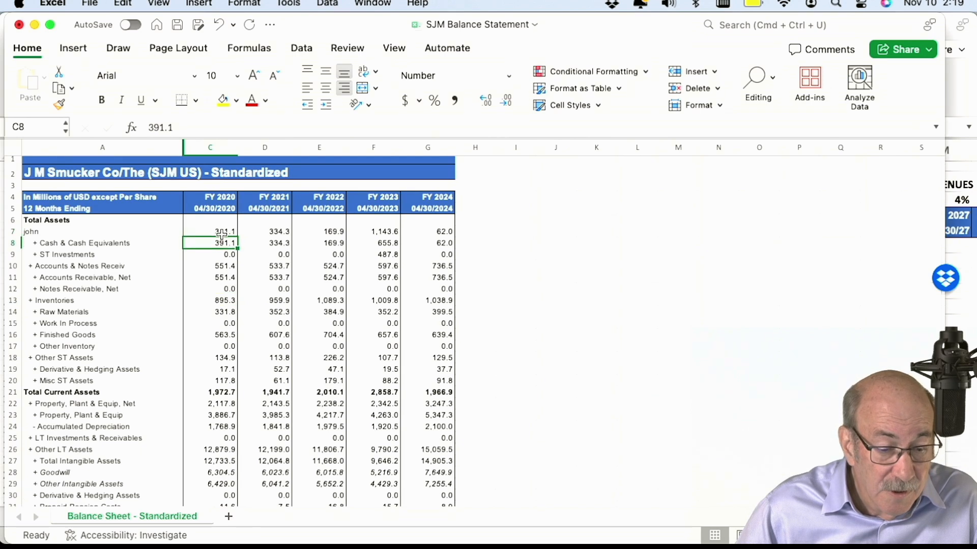
{"action": "key", "text": "Down"}
{"action": "key", "text": "Down"}
{"action": "key", "text": "Down"}
{"action": "key", "text": "Down"}
{"action": "key", "text": "Down"}
{"action": "key", "text": "Down"}
{"action": "key", "text": "Down"}
{"action": "key", "text": "Down"}
{"action": "key", "text": "Down"}
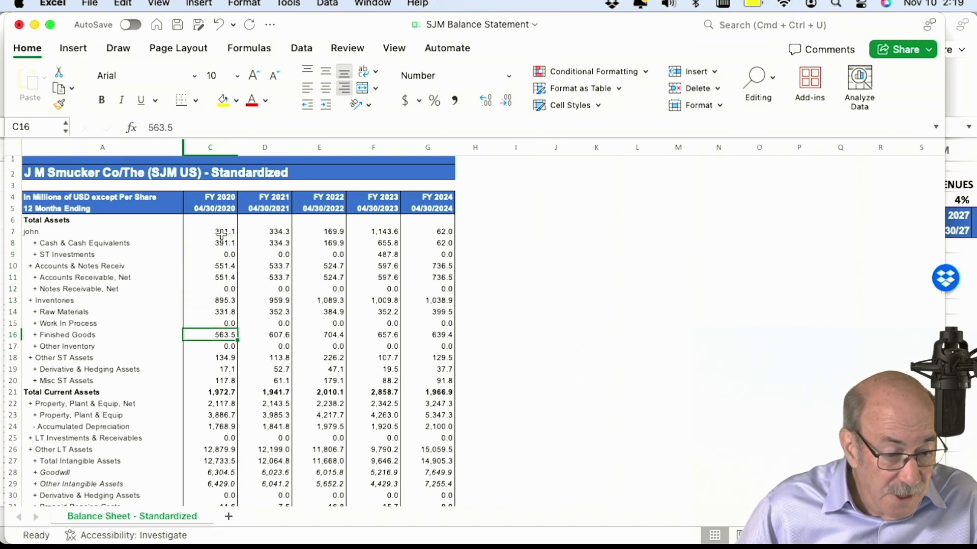
{"action": "key", "text": "Down"}
{"action": "key", "text": "Down"}
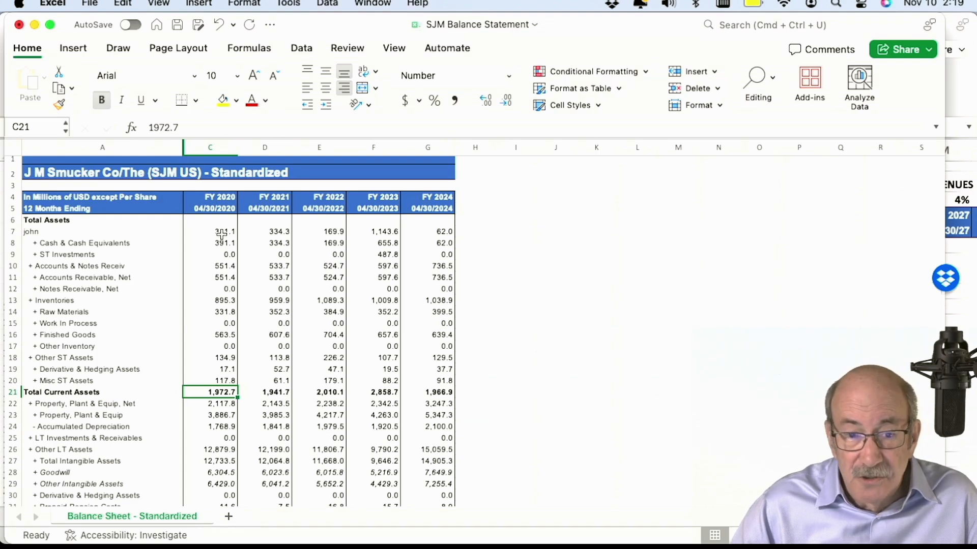
{"action": "left_click", "coordinate": [185, 126]}
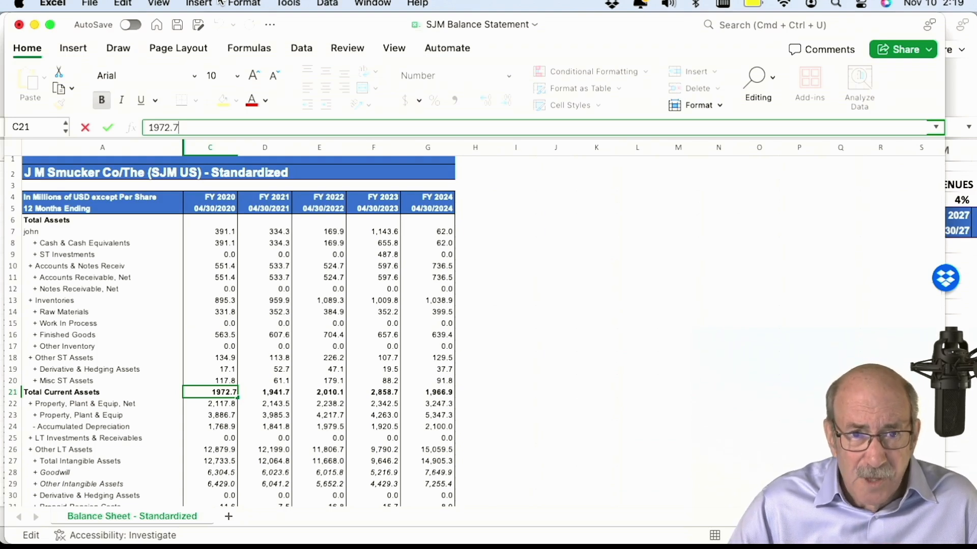
- Return to the SJM Proforma Financial Statements STEP2 workbook and inspect the FY 2020 Operating Expenses, Cost of Revenue and Gross Profit cells
{"action": "left_click", "coordinate": [371, 5]}
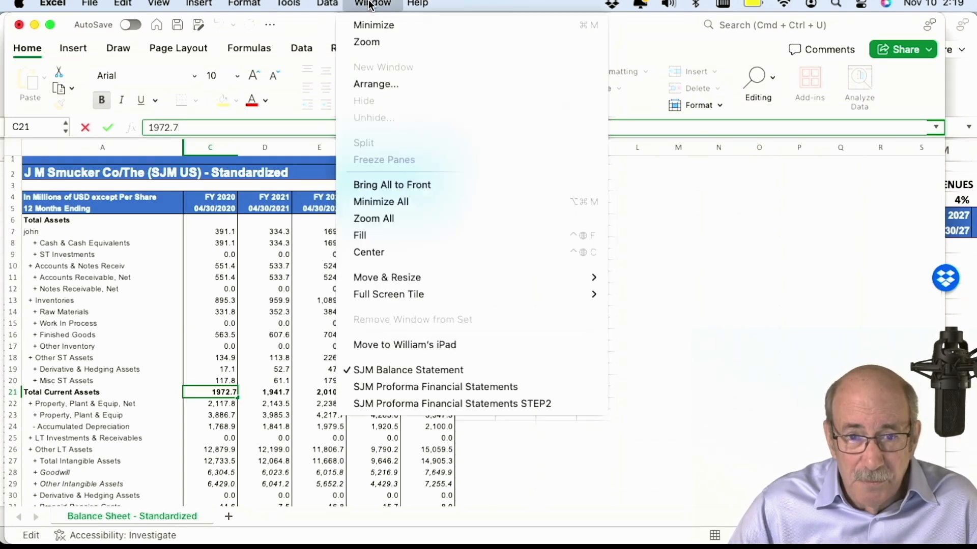
{"action": "left_click", "coordinate": [439, 404]}
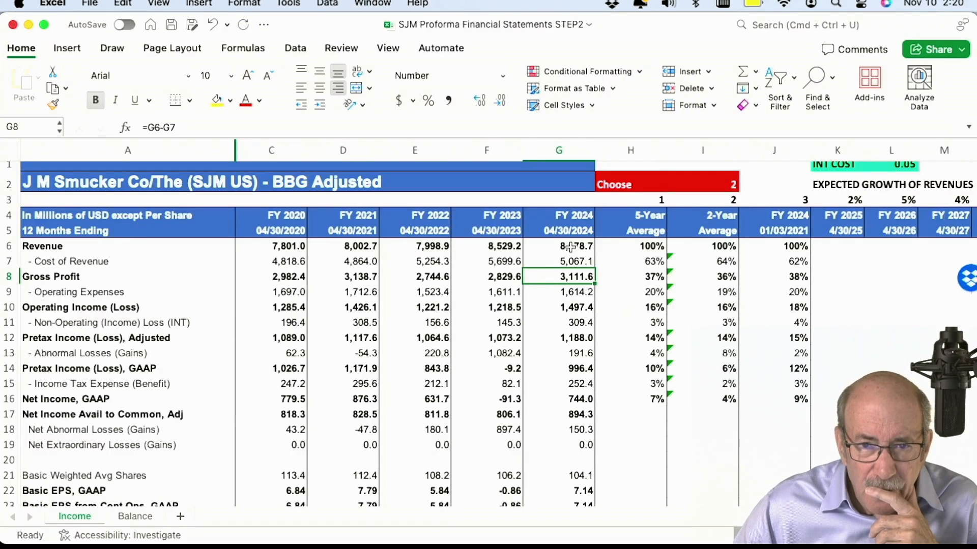
{"action": "left_click", "coordinate": [281, 288]}
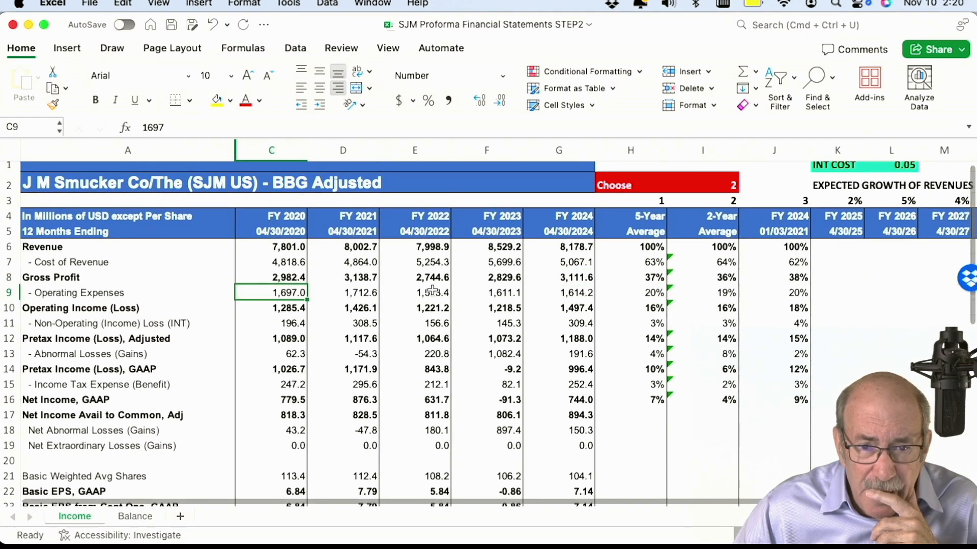
{"action": "left_click", "coordinate": [278, 279]}
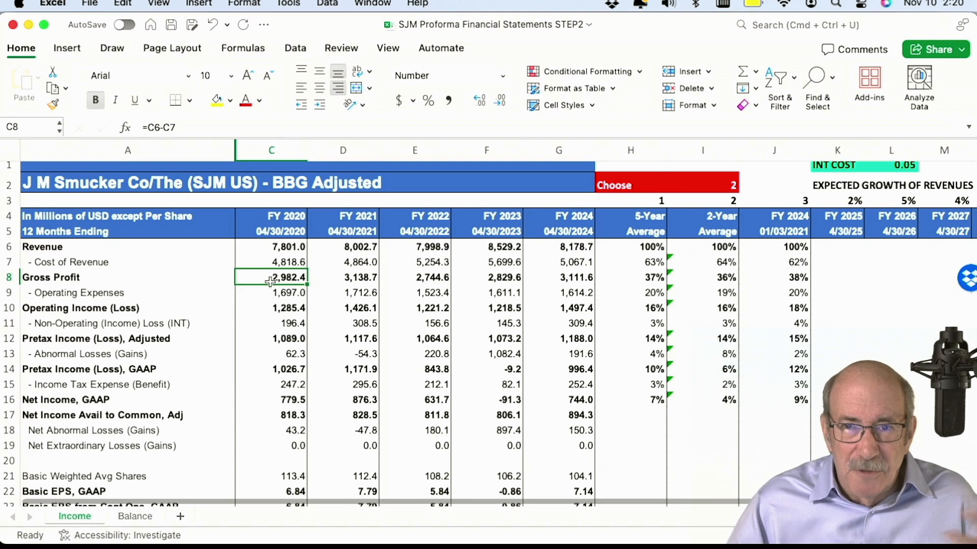
{"action": "key", "text": "Up"}
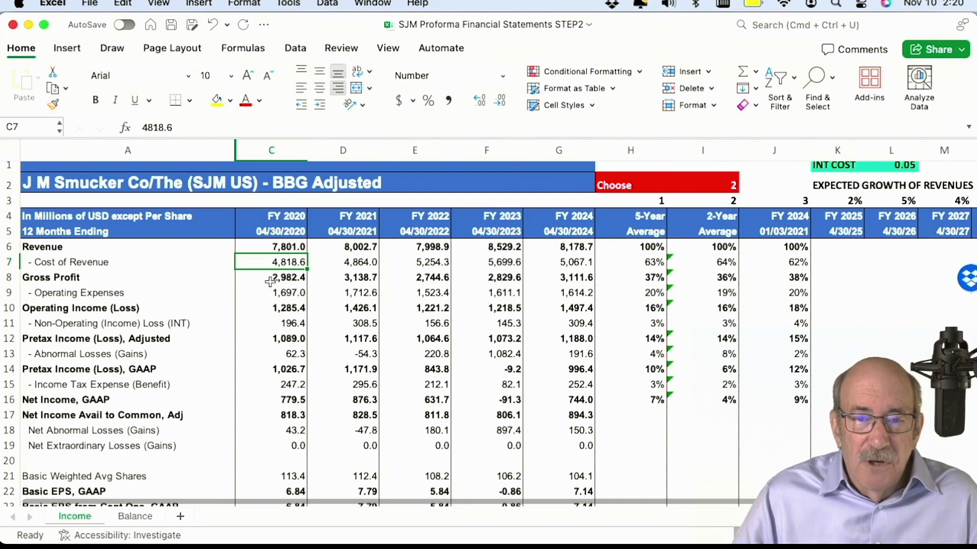
{"action": "left_click", "coordinate": [270, 282]}
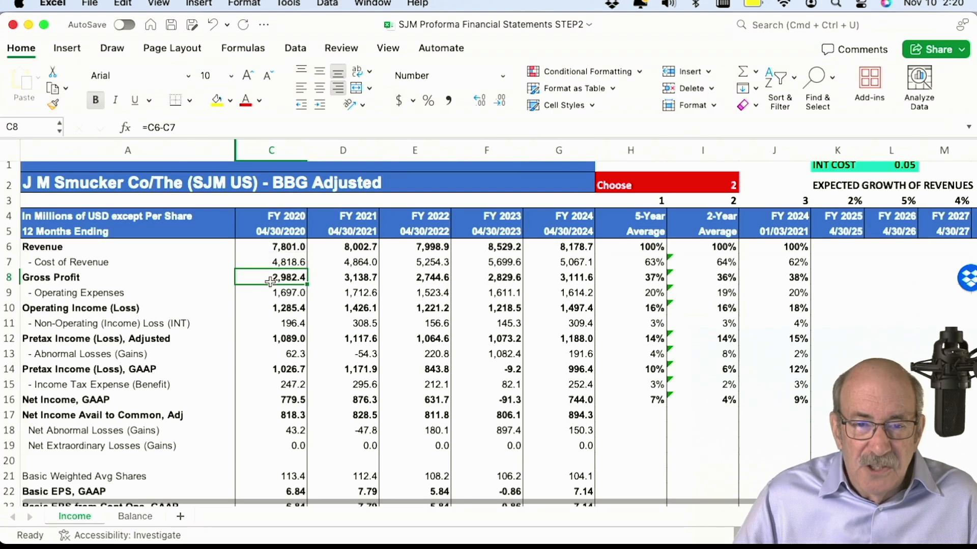
- Trace the cell references in the FY 2020 Operating Income (Loss) and Pretax Income (Loss), Adjusted formulas
{"action": "left_click", "coordinate": [315, 320]}
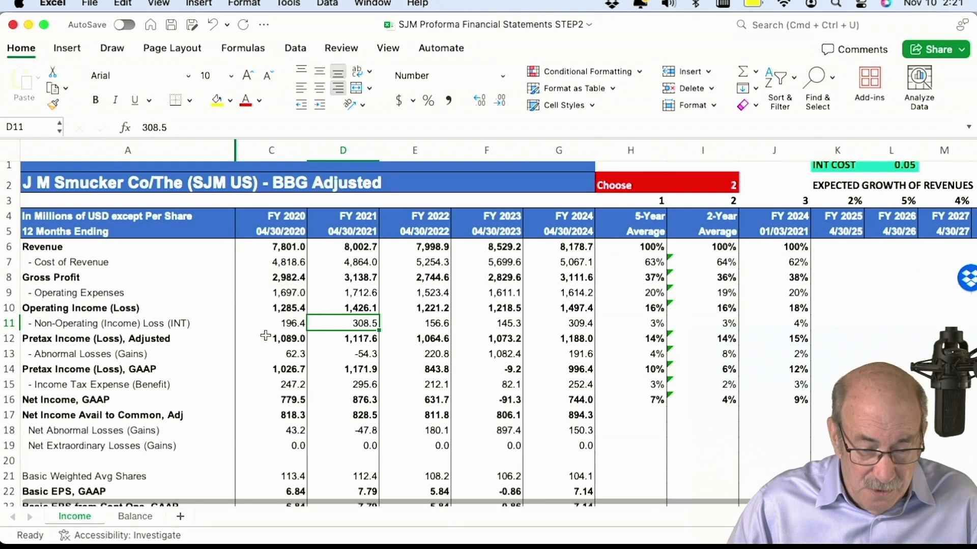
{"action": "left_click", "coordinate": [279, 311]}
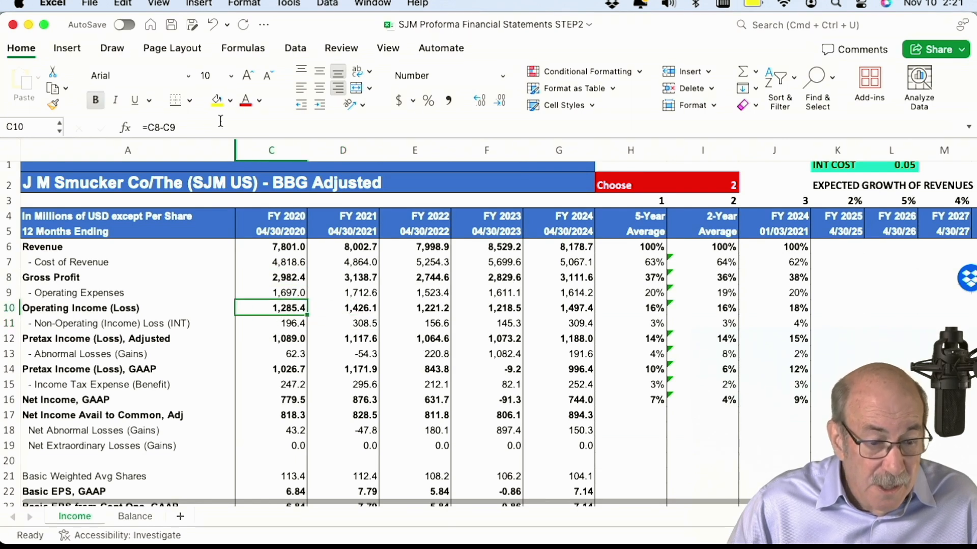
{"action": "left_click", "coordinate": [192, 127]}
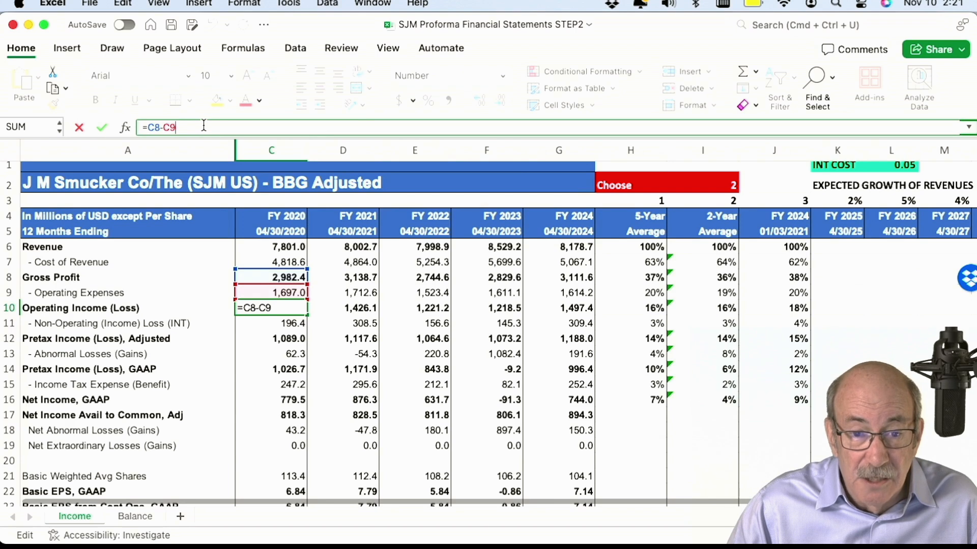
{"action": "key", "text": "Return"}
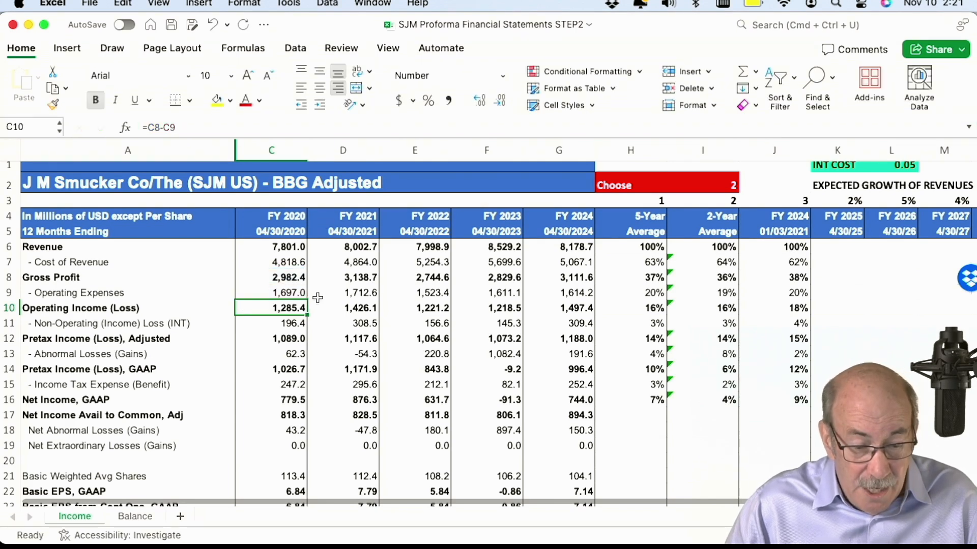
{"action": "left_click", "coordinate": [298, 339]}
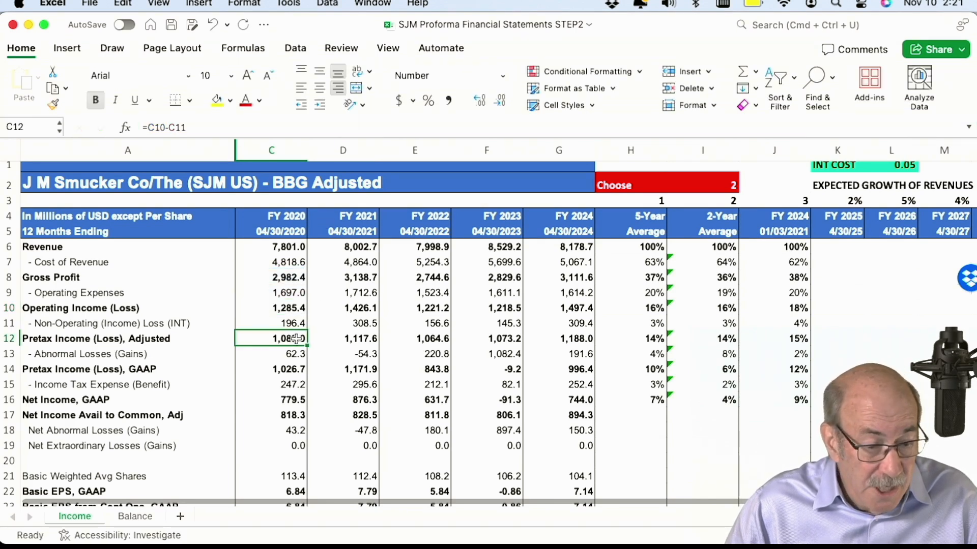
{"action": "left_click", "coordinate": [229, 131]}
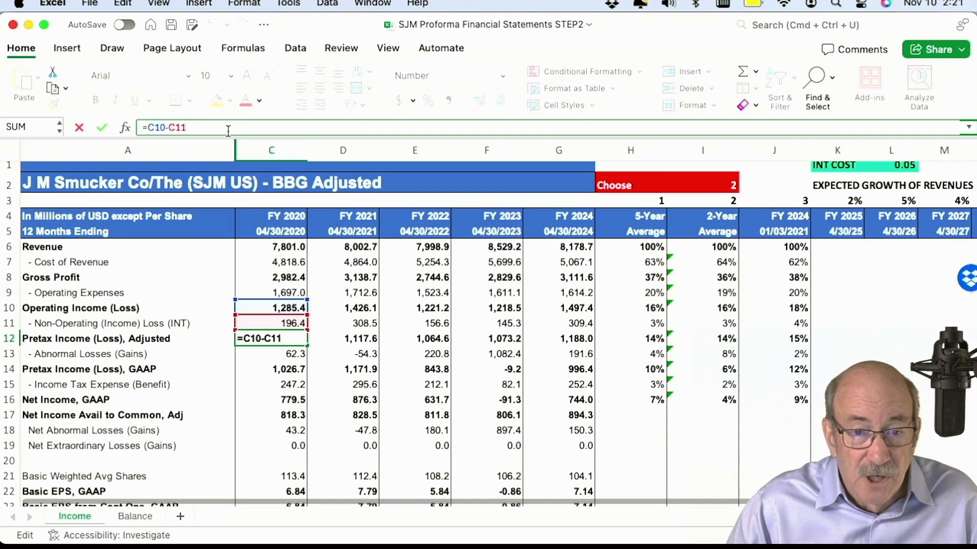
{"action": "key", "text": "Return"}
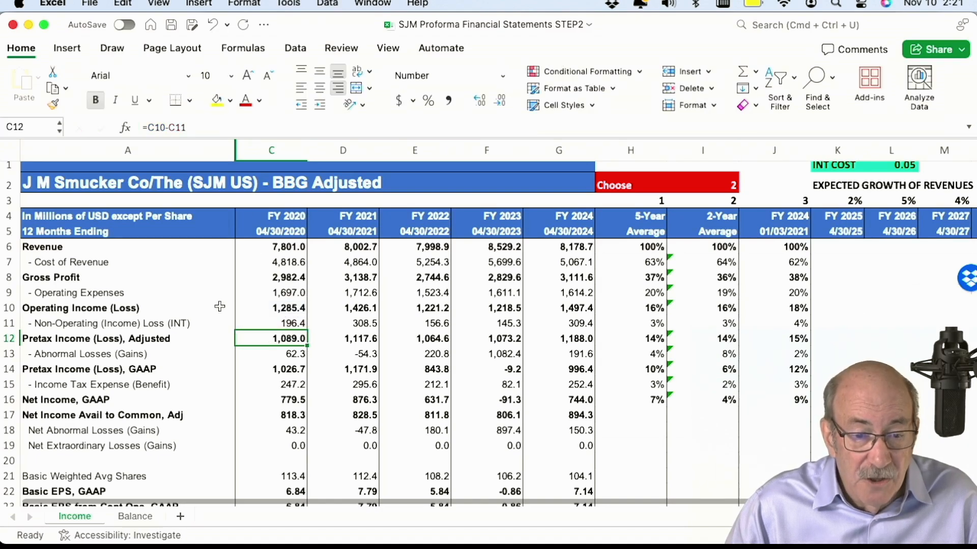
- Open the Balance sheet and trace the cell references in the FY 2020 Total Current Assets and Inventories formulas
{"action": "left_click", "coordinate": [135, 516]}
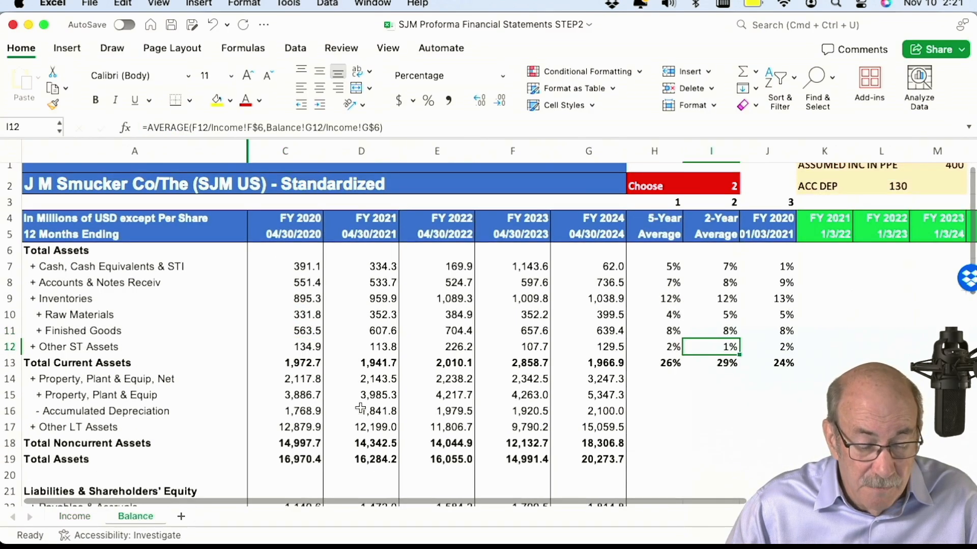
{"action": "left_click", "coordinate": [309, 362]}
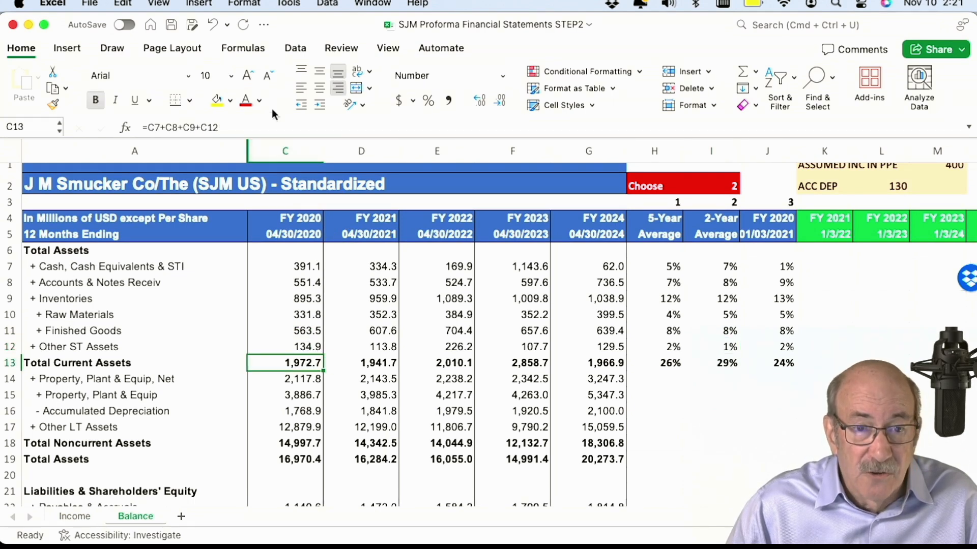
{"action": "left_click", "coordinate": [256, 128]}
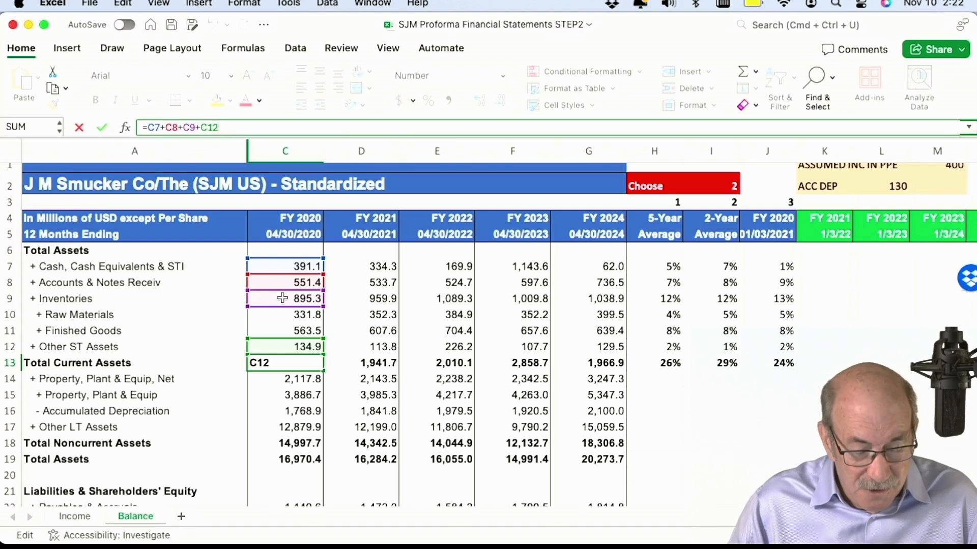
{"action": "key", "text": "Return"}
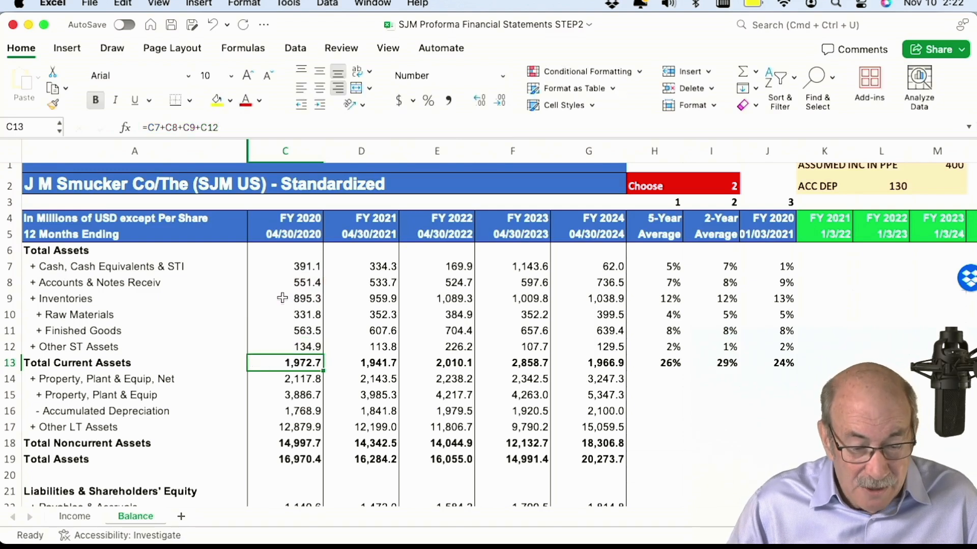
{"action": "left_click", "coordinate": [311, 301]}
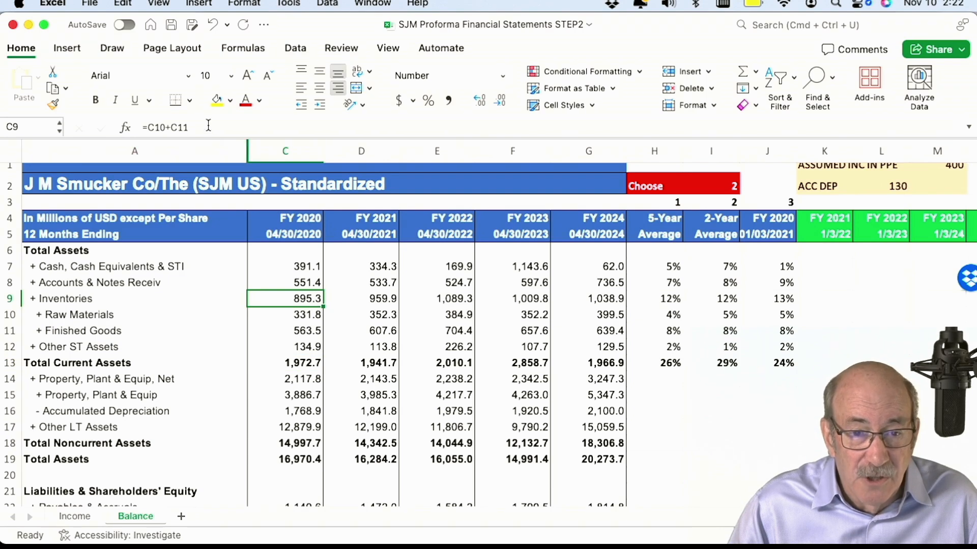
{"action": "left_click", "coordinate": [208, 126]}
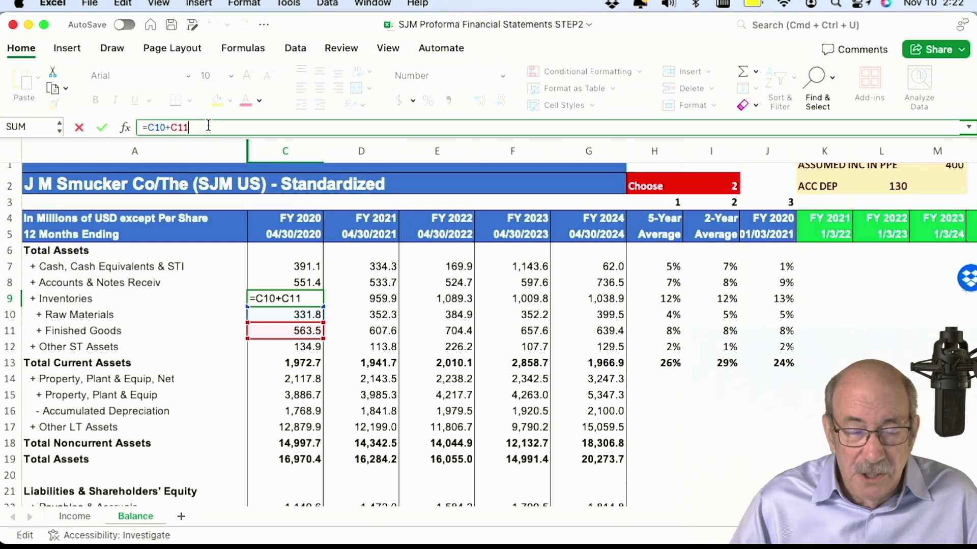
{"action": "key", "text": "Escape"}
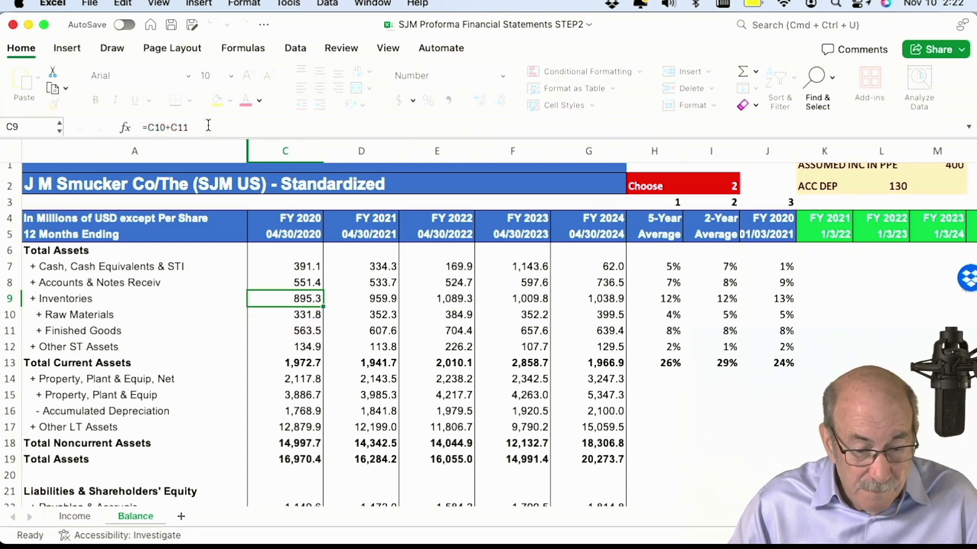
- Inspect the FY 2020 Total Noncurrent Assets formula and trace the references in the FY 2020 Total Assets formula
{"action": "left_click", "coordinate": [304, 446]}
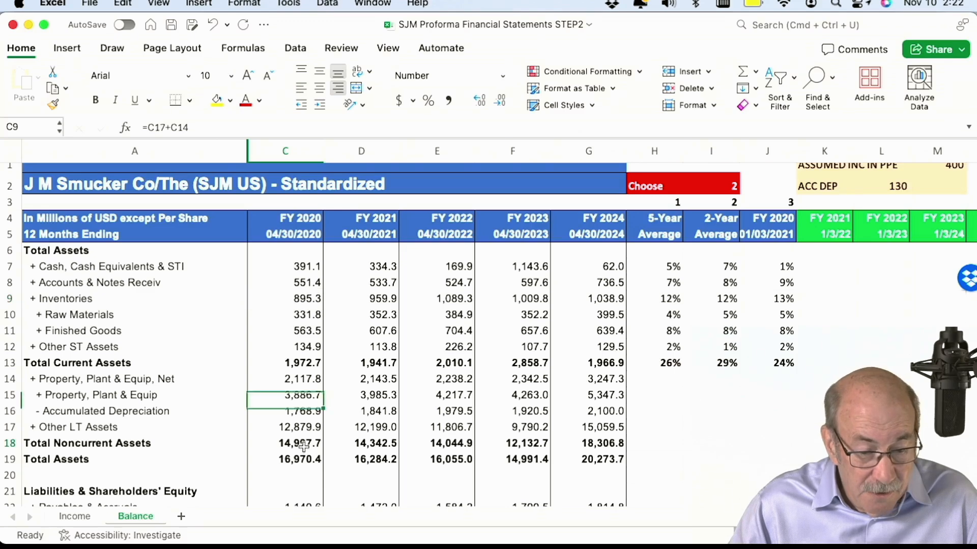
{"action": "scroll", "coordinate": [333, 363], "scroll_direction": "down", "scroll_amount": 5}
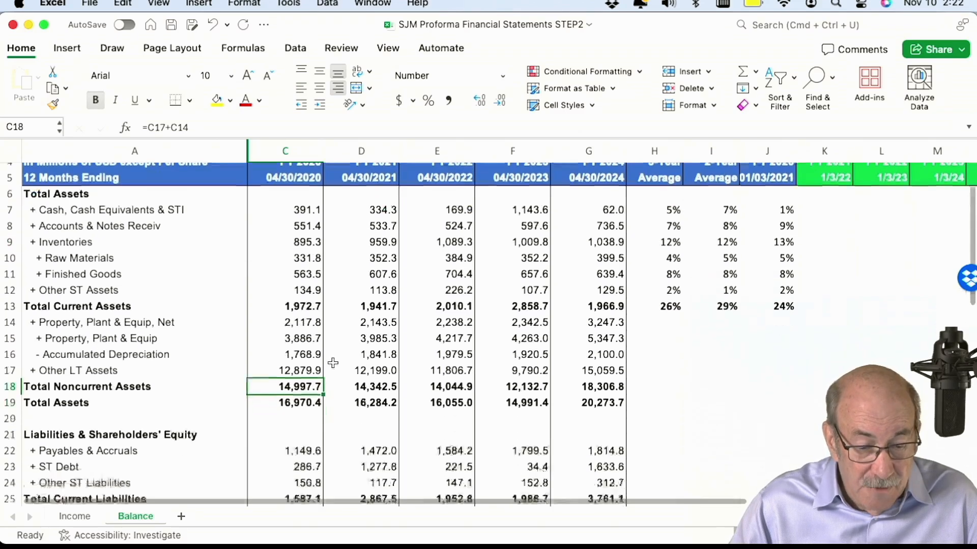
{"action": "left_click", "coordinate": [310, 341]}
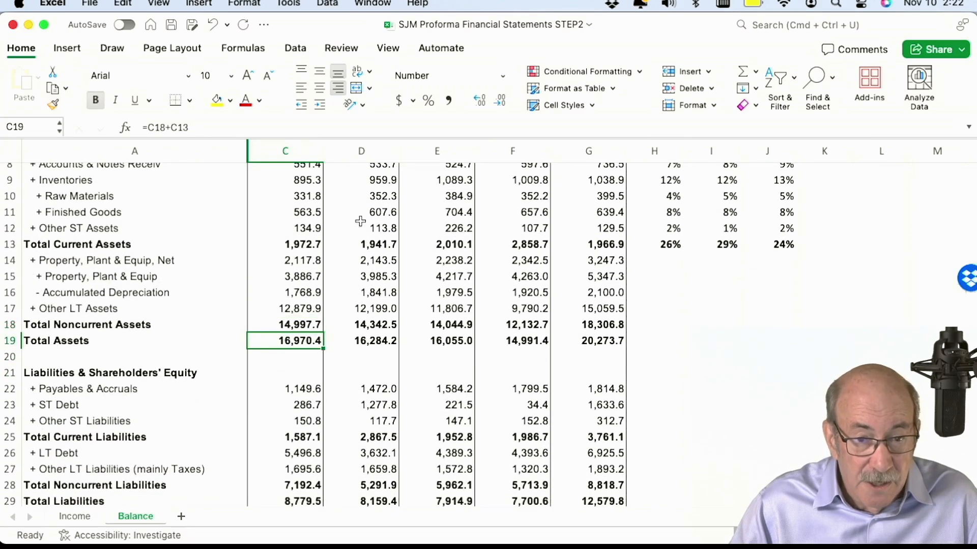
{"action": "left_click", "coordinate": [224, 127]}
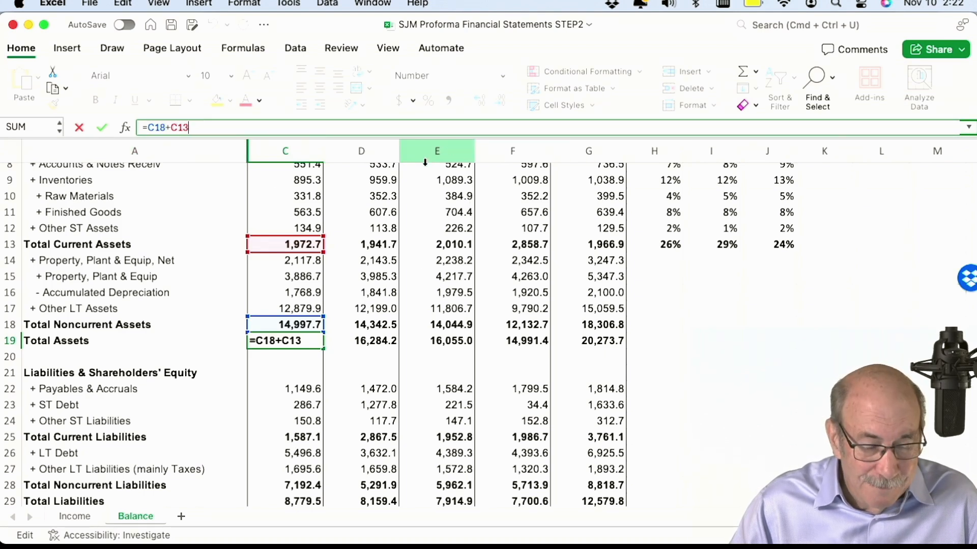
- Try to open the recent workbook SJM Proforma Financial Statements STEP3 and check whether it is among the open workbooks
{"action": "left_click", "coordinate": [380, 4]}
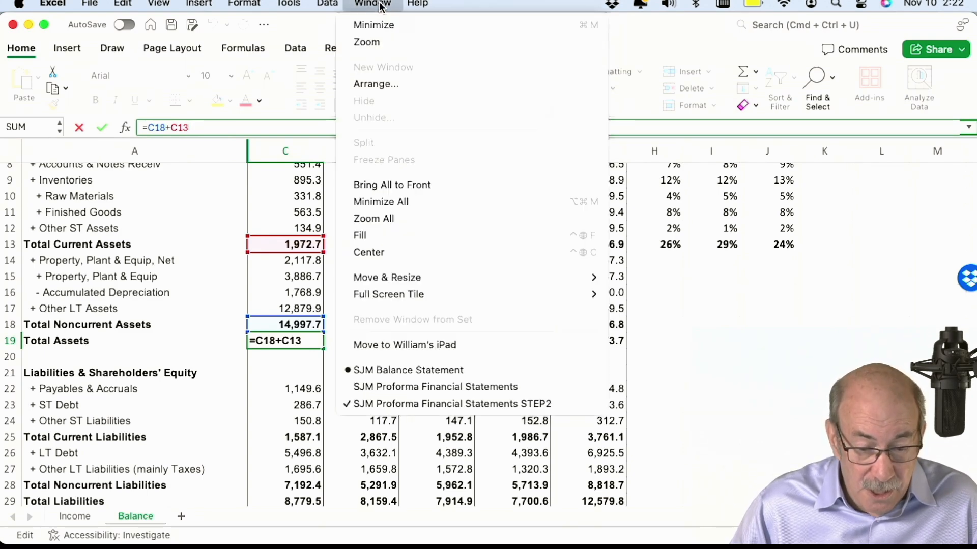
{"action": "left_click", "coordinate": [380, 4]}
{"action": "left_click", "coordinate": [93, 5]}
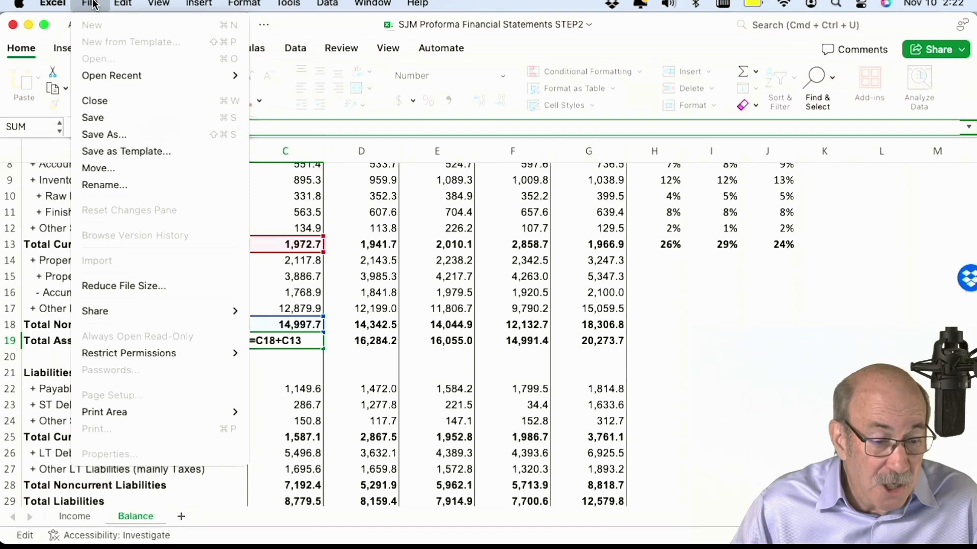
{"action": "mouse_move", "coordinate": [118, 73]}
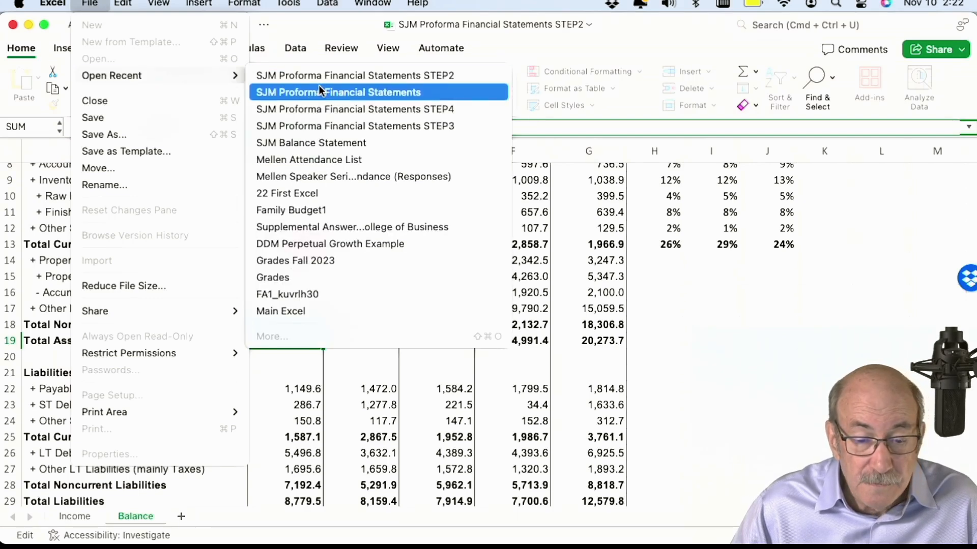
{"action": "left_click", "coordinate": [334, 129]}
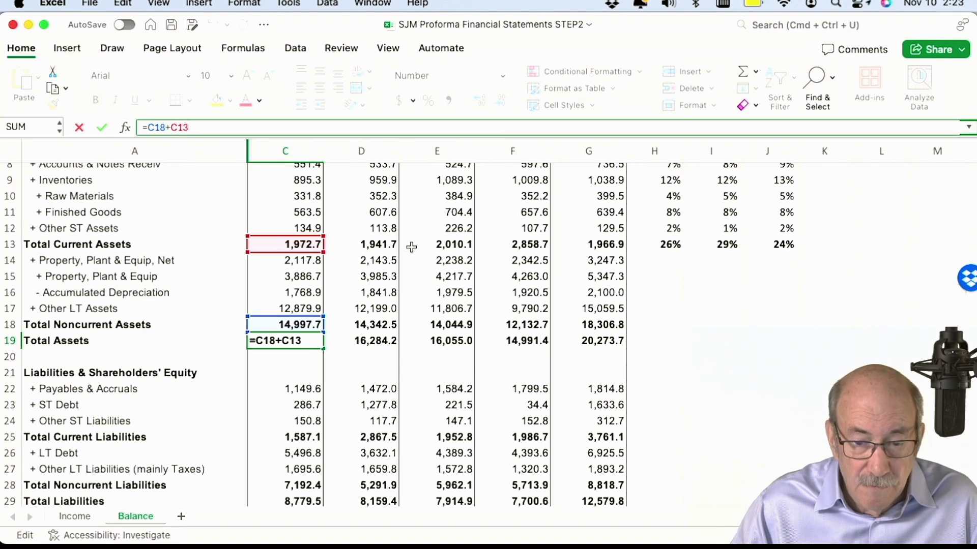
{"action": "left_click", "coordinate": [372, 5]}
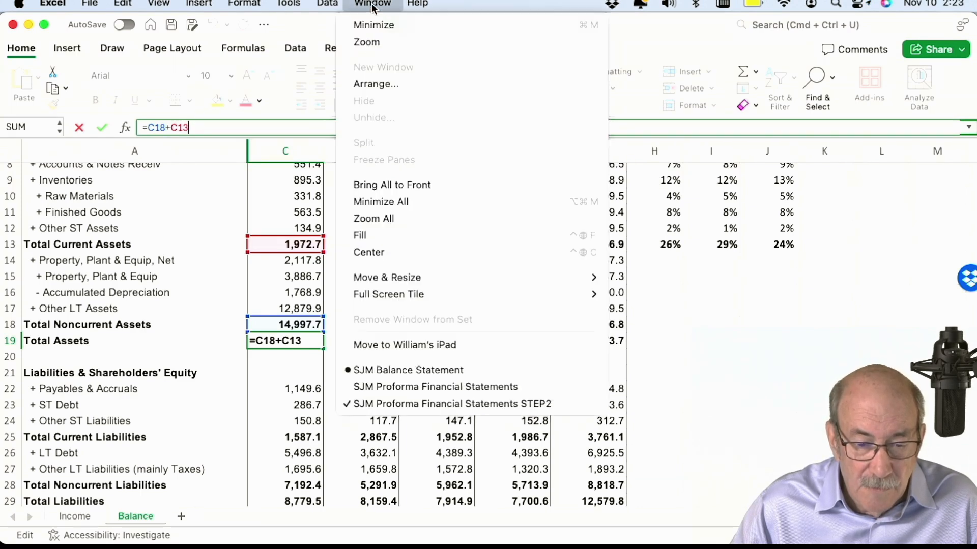
{"action": "left_click", "coordinate": [373, 5]}
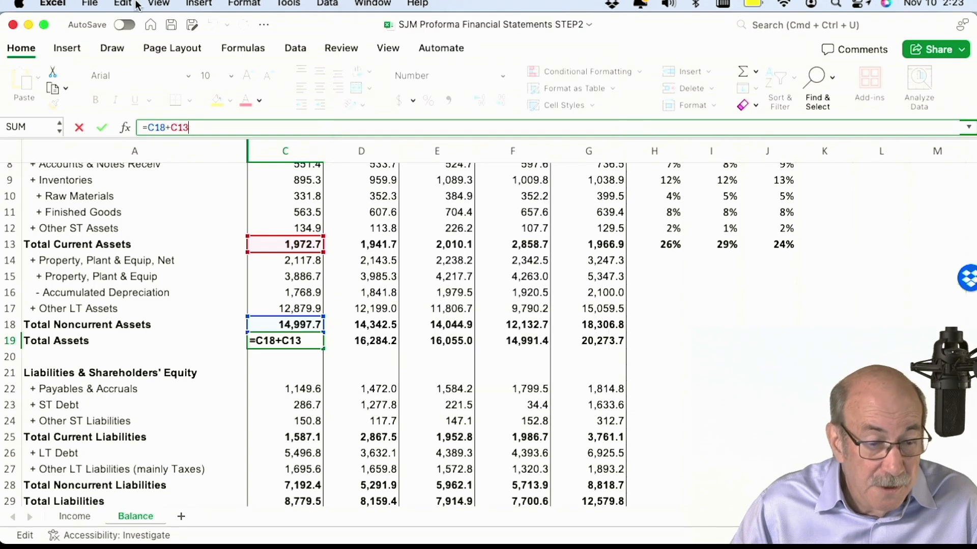
{"action": "left_click", "coordinate": [92, 4]}
{"action": "mouse_move", "coordinate": [110, 76]}
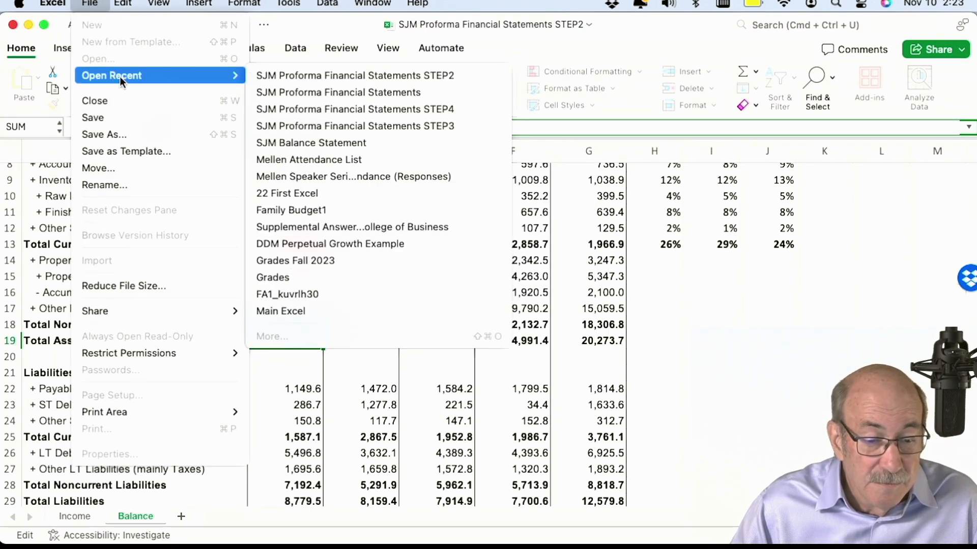
{"action": "left_click", "coordinate": [320, 127]}
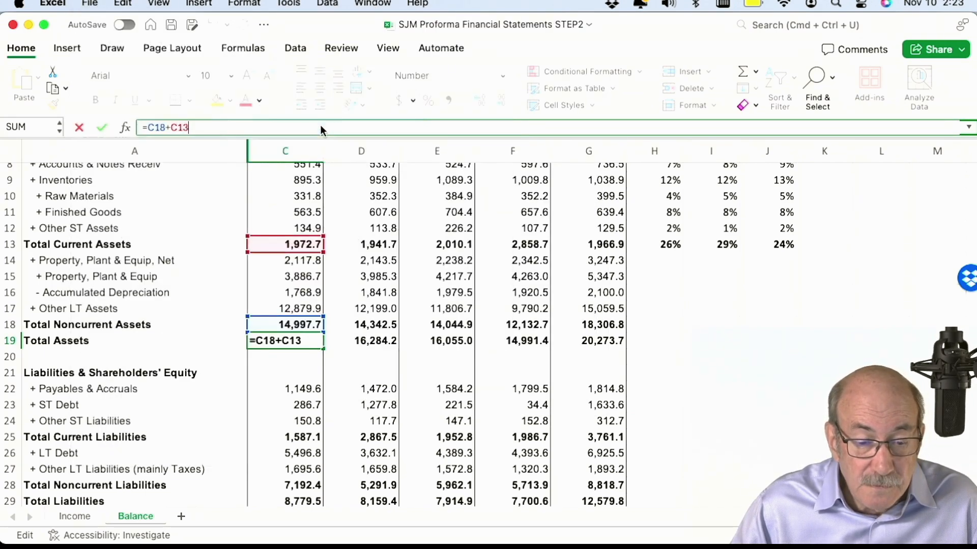
{"action": "left_click", "coordinate": [376, 4]}
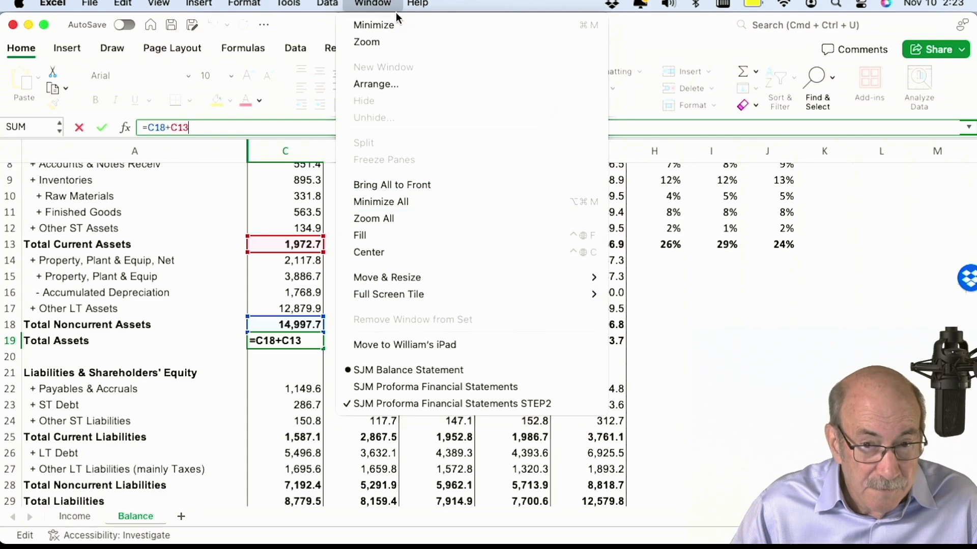
{"action": "left_click", "coordinate": [670, 40]}
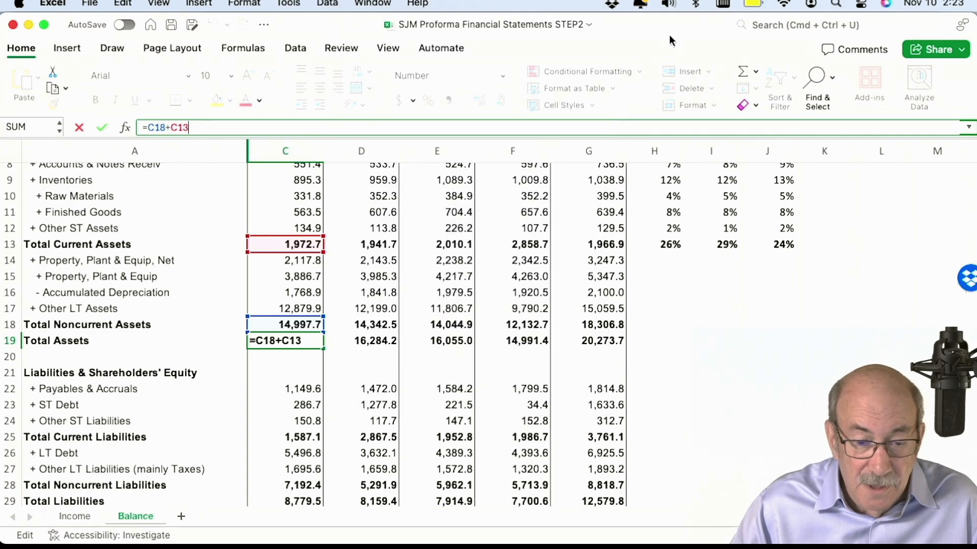
- Switch to Finder, pick SJM Proforma Financial Statements STEP3.xlsx in the Security Analysis folder, and check for it among Excel's open workbooks
{"action": "key", "text": "super+Tab"}
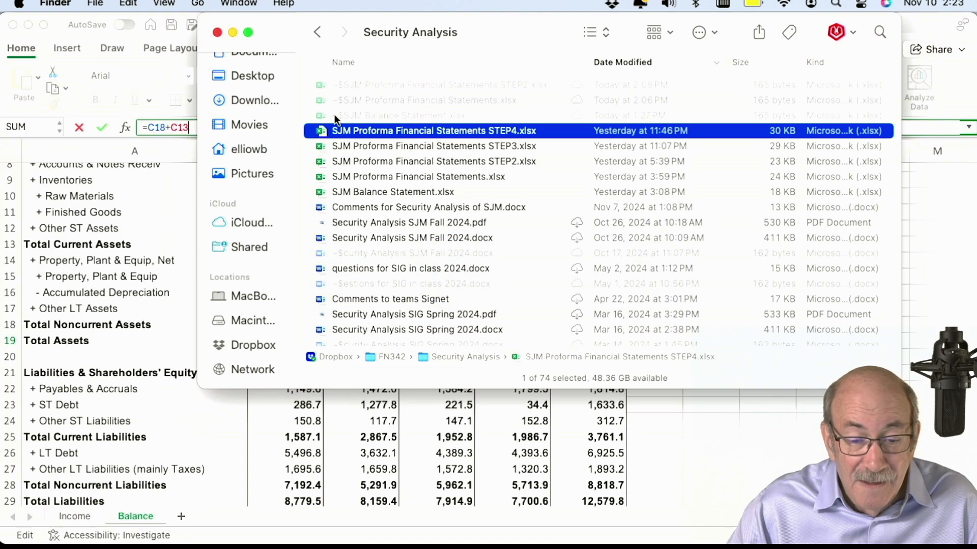
{"action": "left_click", "coordinate": [441, 146]}
{"action": "key", "text": "super+Tab"}
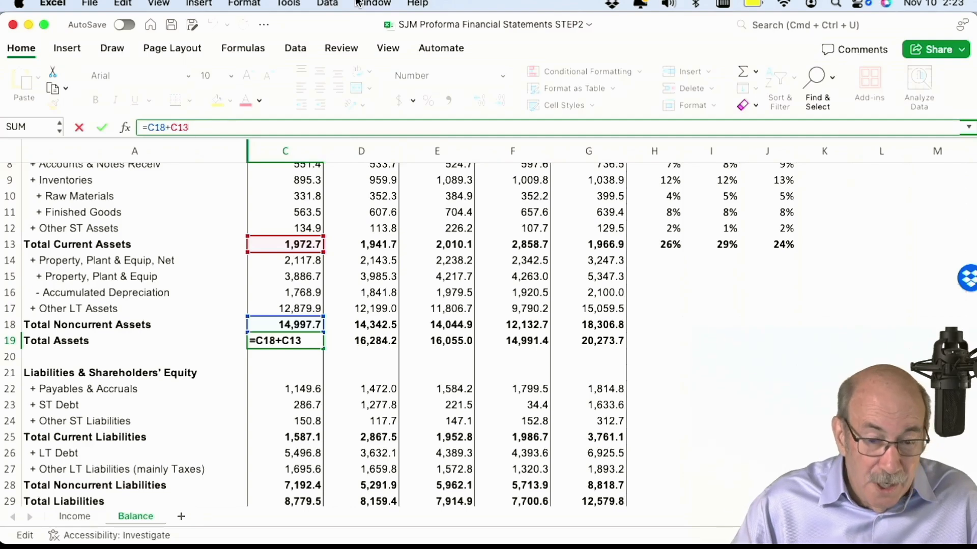
{"action": "left_click", "coordinate": [373, 4]}
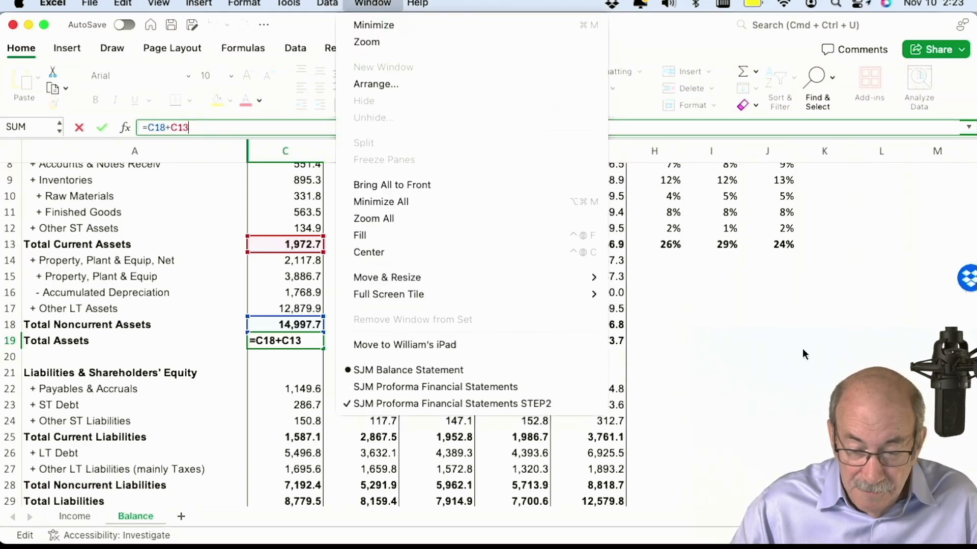
{"action": "left_click", "coordinate": [773, 351]}
- Close the STEP2 and SJM Balance Statement workbooks without saving, and open SJM Proforma Financial Statements STEP3.xlsx from the Security Analysis folder
{"action": "key", "text": "Return"}
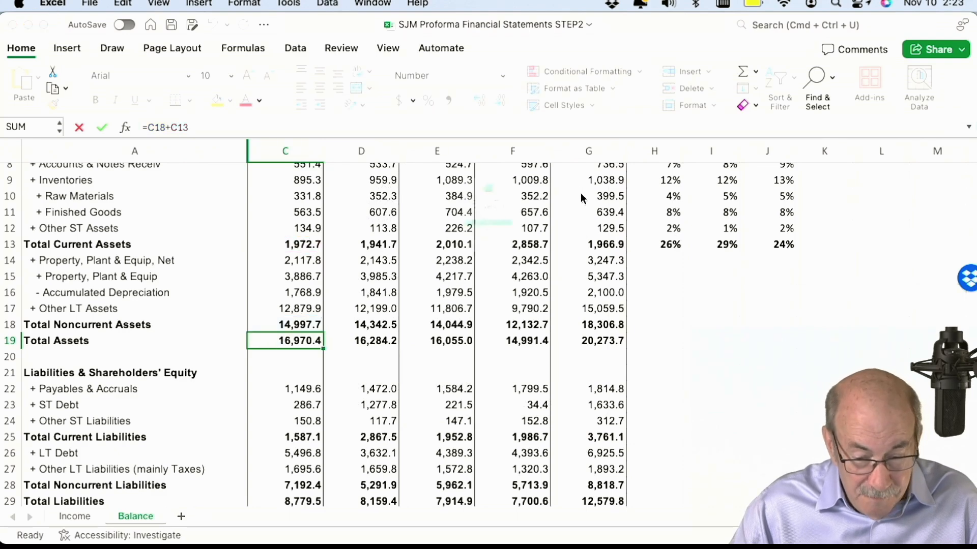
{"action": "key", "text": "super+w"}
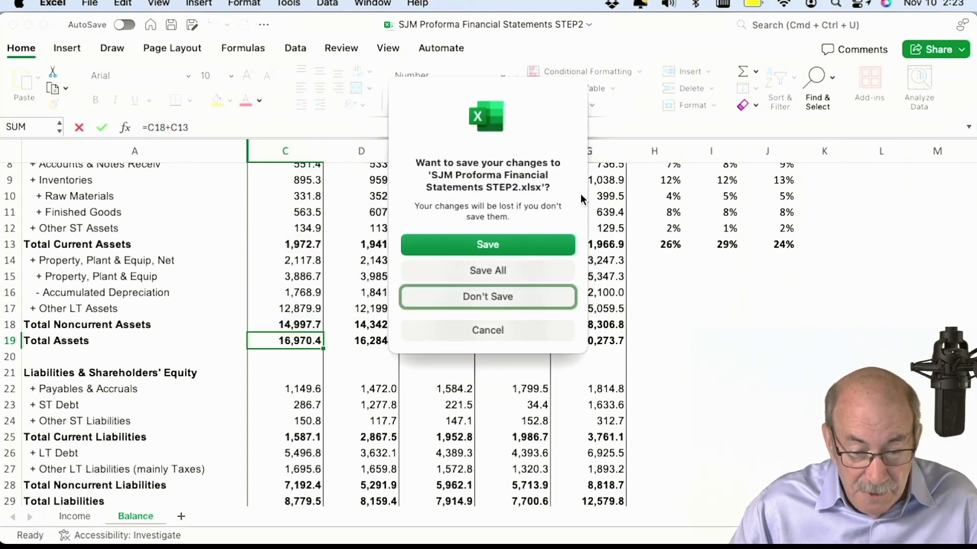
{"action": "left_click", "coordinate": [493, 297]}
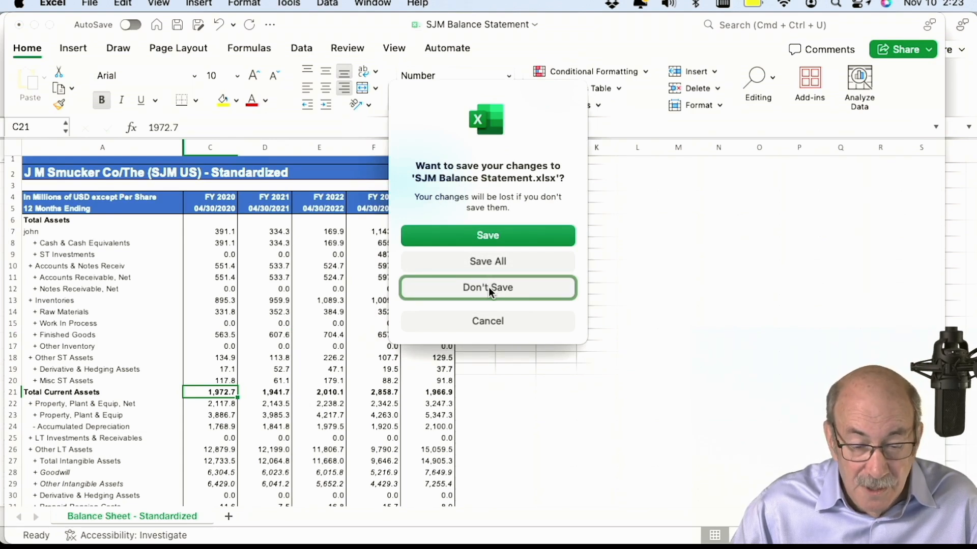
{"action": "left_click", "coordinate": [488, 286]}
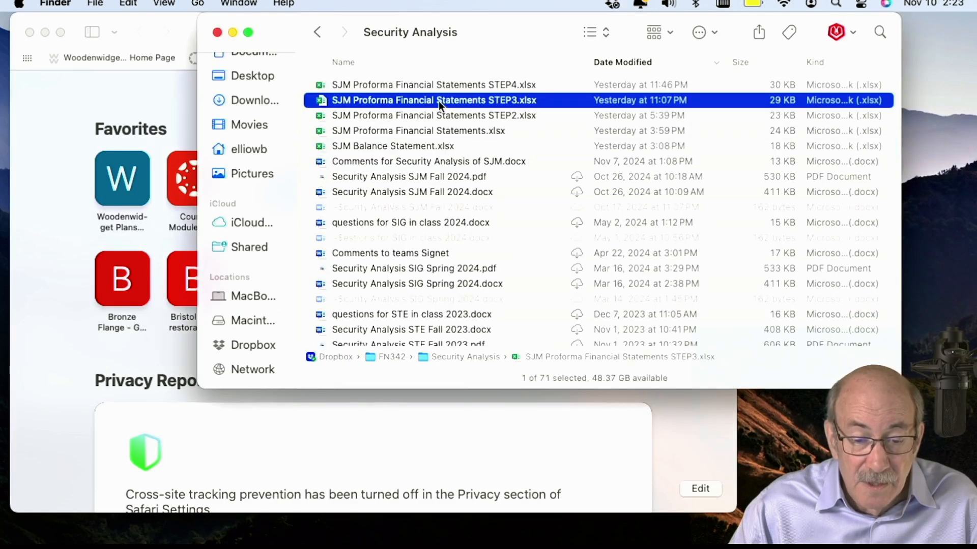
{"action": "double_click", "coordinate": [432, 100]}
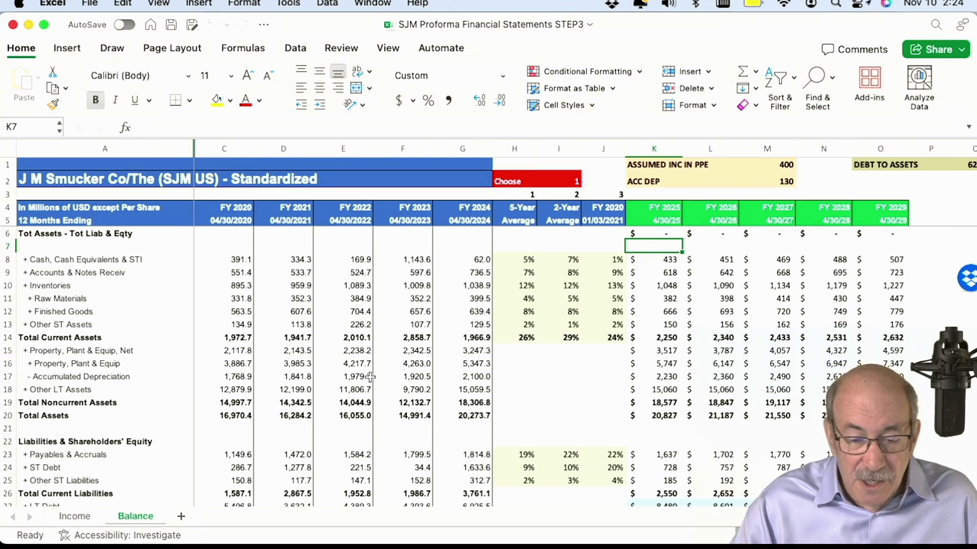
- Inspect the Balance sheet's percent-of-revenue formulas across the Cash, Cash Equivalents & STI row and down the third column to Finished Goods
{"action": "scroll", "coordinate": [358, 359], "scroll_direction": "down", "scroll_amount": 1}
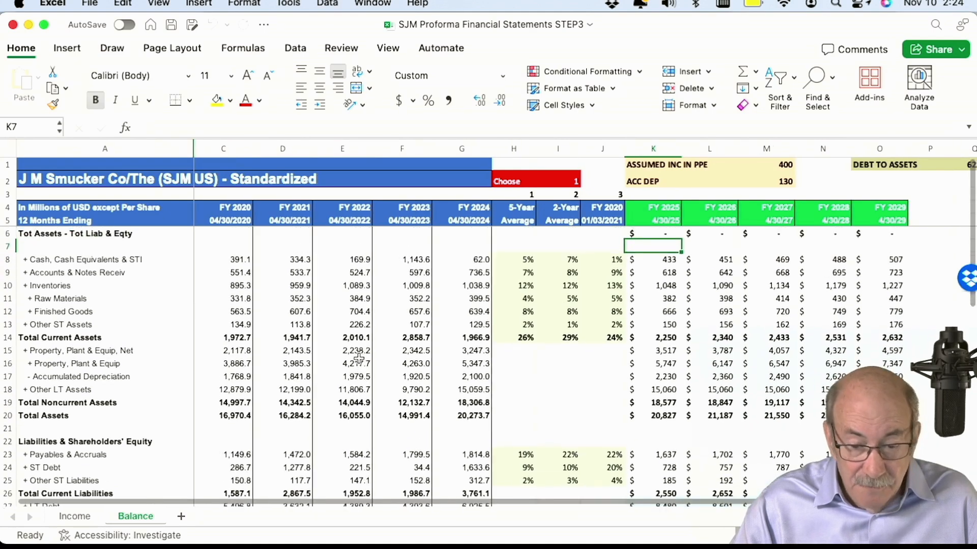
{"action": "left_click", "coordinate": [525, 258]}
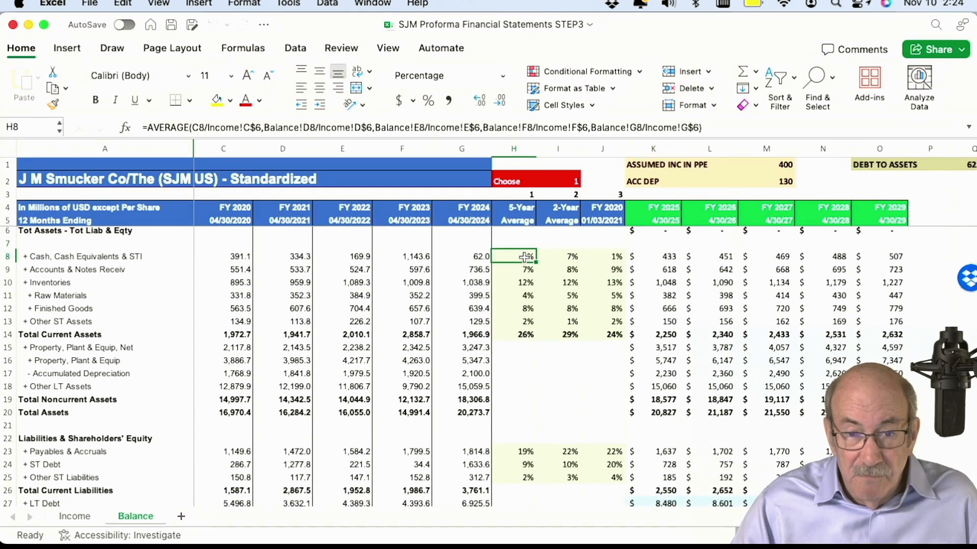
{"action": "key", "text": "Right"}
{"action": "key", "text": "Right"}
{"action": "key", "text": "Down"}
{"action": "key", "text": "Down"}
{"action": "key", "text": "Down"}
{"action": "key", "text": "Down"}
{"action": "key", "text": "Down"}
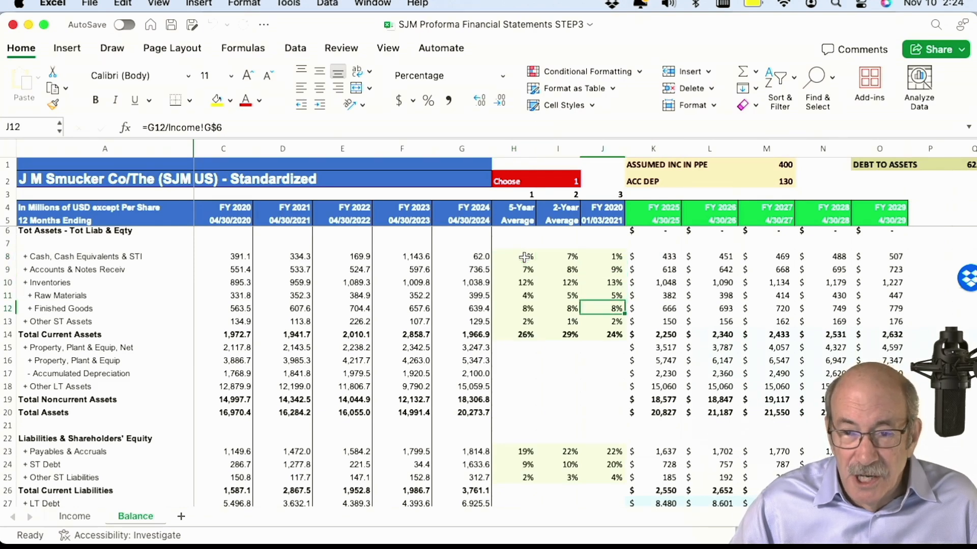
- Review the third percent-of-revenue column's formulas between Cash, Cash Equivalents & STI and Total Current Assets
{"action": "key", "text": "Up"}
{"action": "key", "text": "Up"}
{"action": "key", "text": "Up"}
{"action": "key", "text": "Up"}
{"action": "key", "text": "Up"}
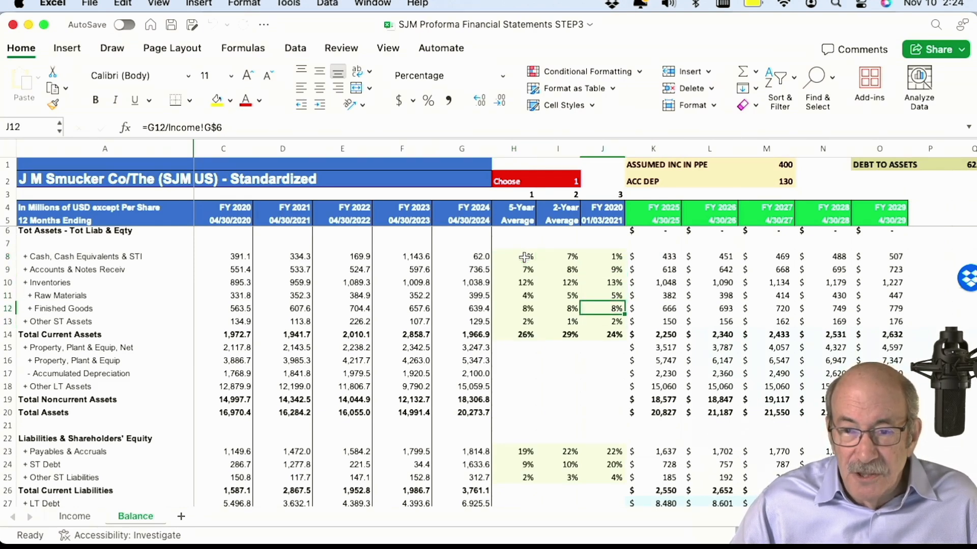
{"action": "key", "text": "Down"}
{"action": "key", "text": "Down"}
{"action": "key", "text": "Down"}
{"action": "key", "text": "Down"}
{"action": "key", "text": "Down"}
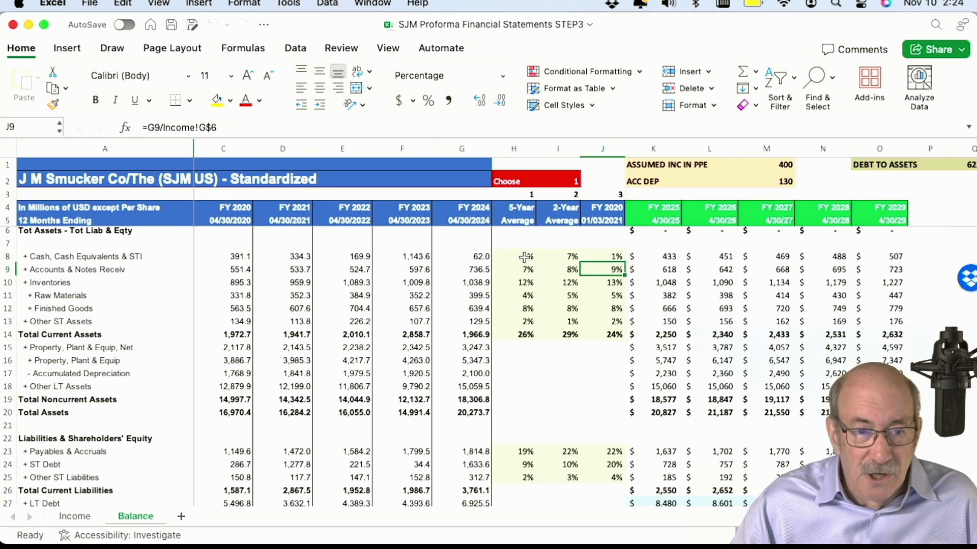
{"action": "key", "text": "Down"}
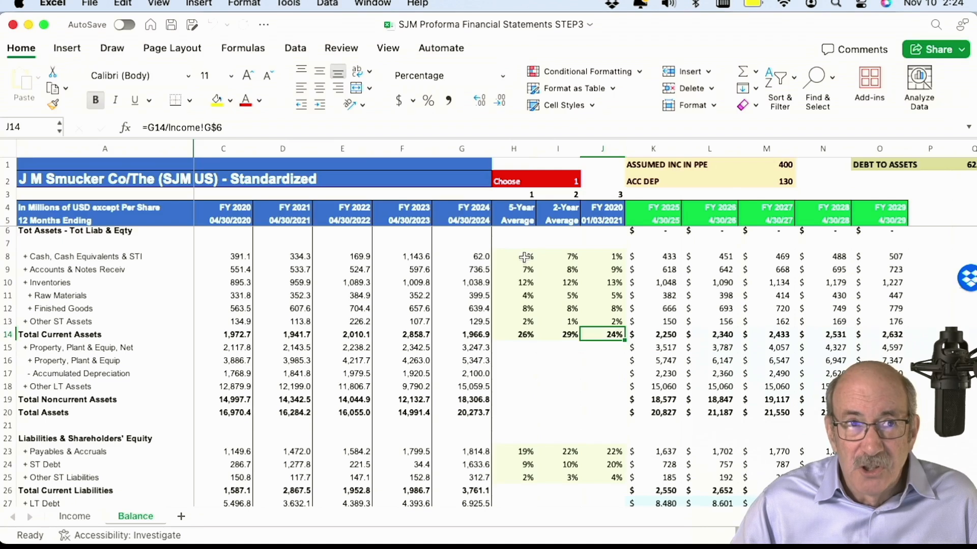
{"action": "key", "text": "Up"}
{"action": "key", "text": "Up"}
{"action": "key", "text": "Up"}
{"action": "key", "text": "Up"}
{"action": "key", "text": "Up"}
{"action": "key", "text": "Up"}
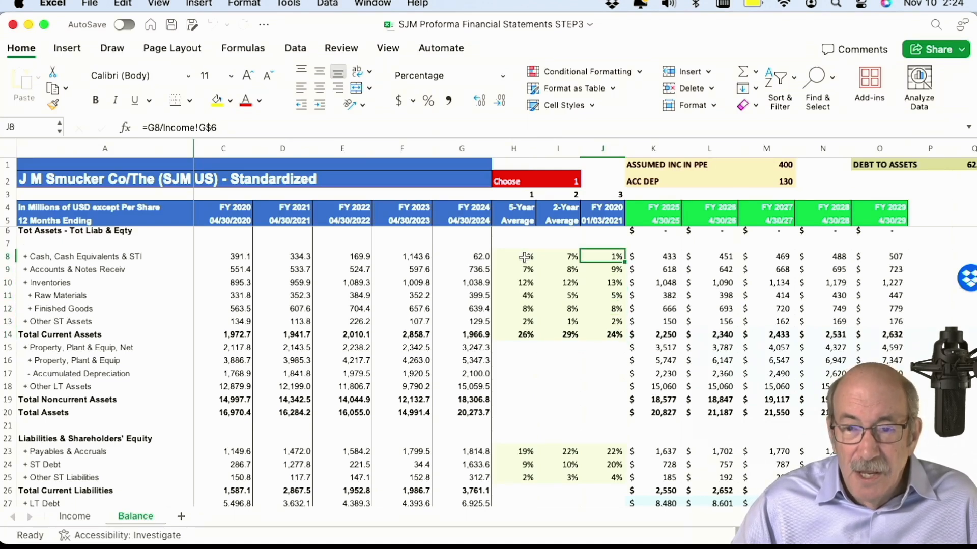
- Inspect the 5-Year Average formulas for the short-term liabilities and the corresponding Property, Plant & Equip, Net cell
{"action": "left_click", "coordinate": [529, 462]}
{"action": "key", "text": "Up"}
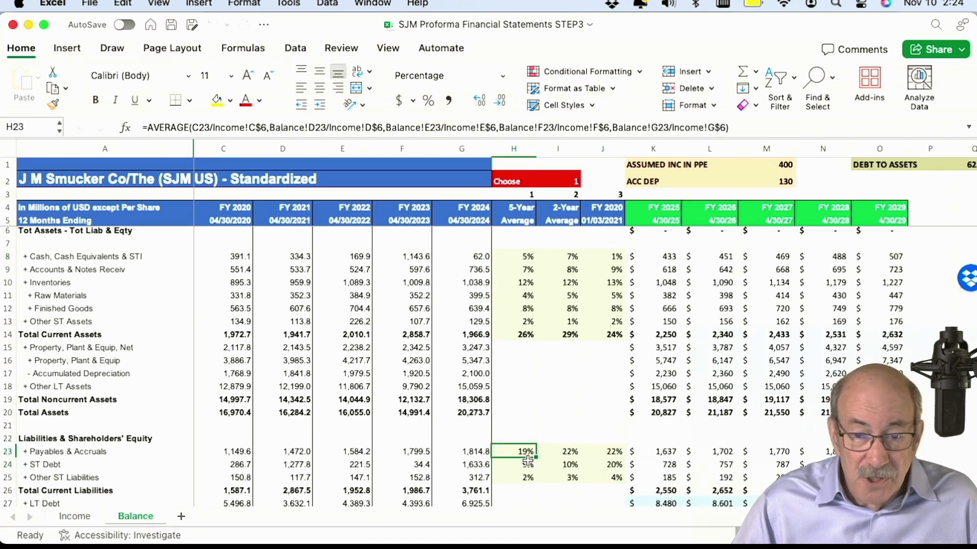
{"action": "key", "text": "Down"}
{"action": "key", "text": "Down"}
{"action": "key", "text": "Up"}
{"action": "key", "text": "Up"}
{"action": "key", "text": "Up"}
{"action": "key", "text": "Up"}
{"action": "key", "text": "Up"}
{"action": "key", "text": "Up"}
{"action": "key", "text": "Up"}
{"action": "key", "text": "Up"}
{"action": "key", "text": "Up"}
{"action": "key", "text": "Up"}
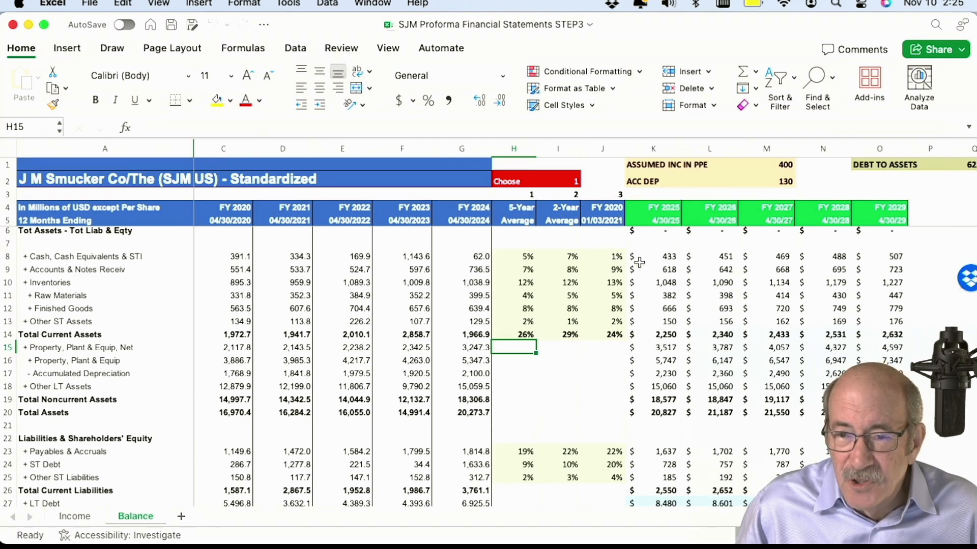
- Inspect the Balance sheet's Choose selector and FY 2025 Cash projection formula, along with the FY 2025 Revenue formula on the Income sheet
{"action": "left_click", "coordinate": [569, 180]}
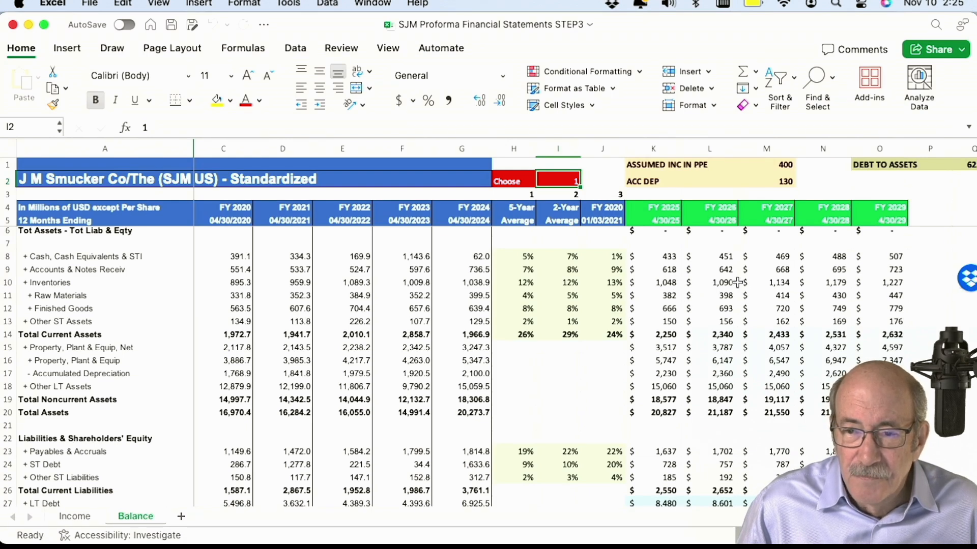
{"action": "left_click", "coordinate": [657, 256]}
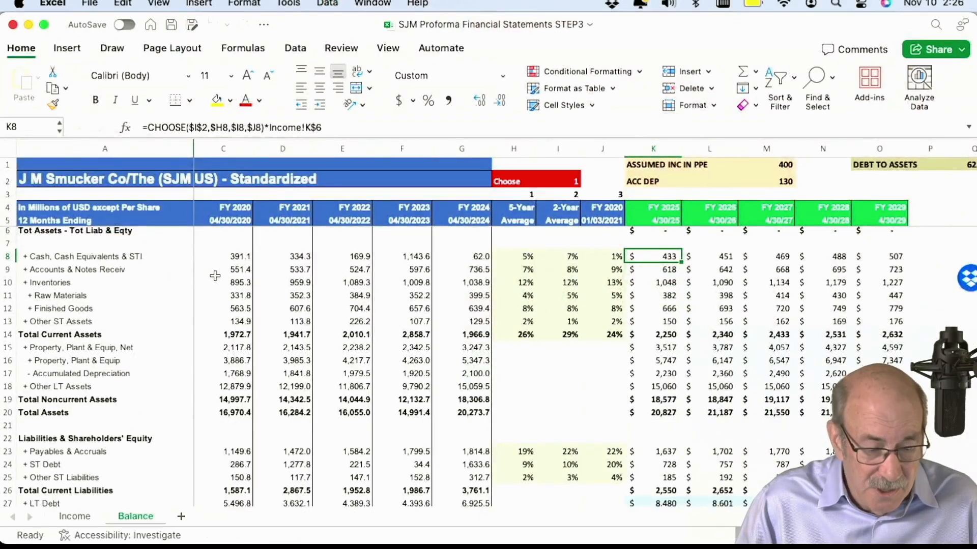
{"action": "left_click", "coordinate": [71, 514]}
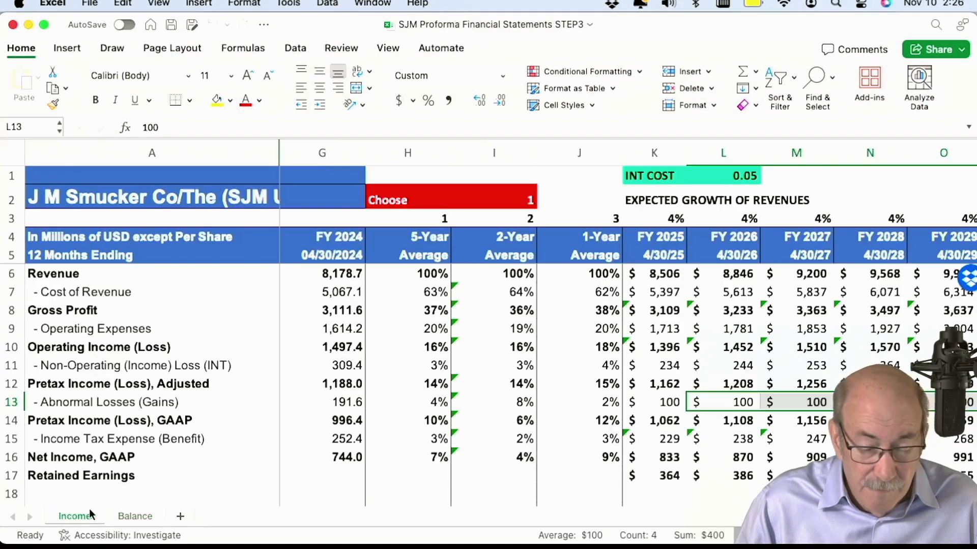
{"action": "left_click", "coordinate": [660, 273]}
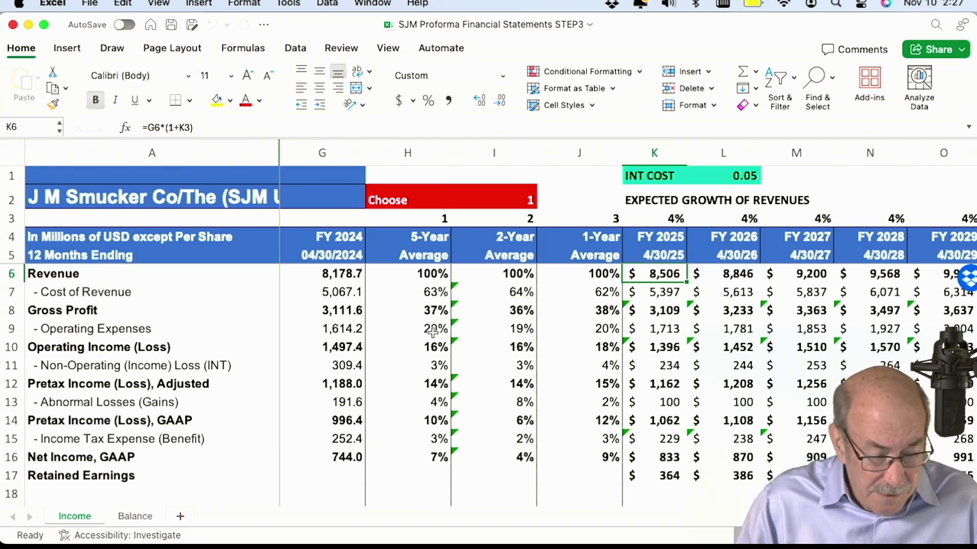
- Return to the Balance sheet, recheck the Choose selector, and fill the FY 2025 Cash, Cash Equivalents & STI formula across through FY 2028
{"action": "left_click", "coordinate": [139, 515]}
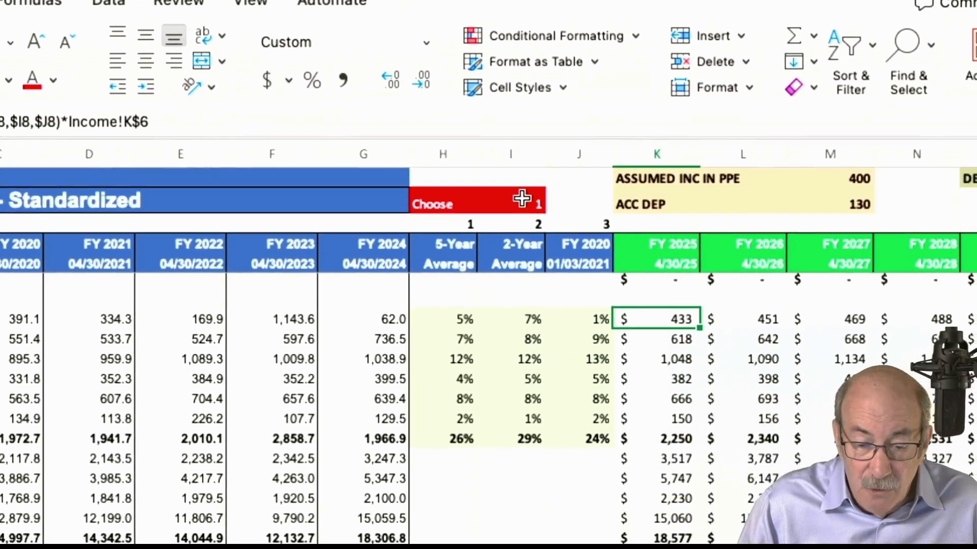
{"action": "left_click", "coordinate": [850, 242]}
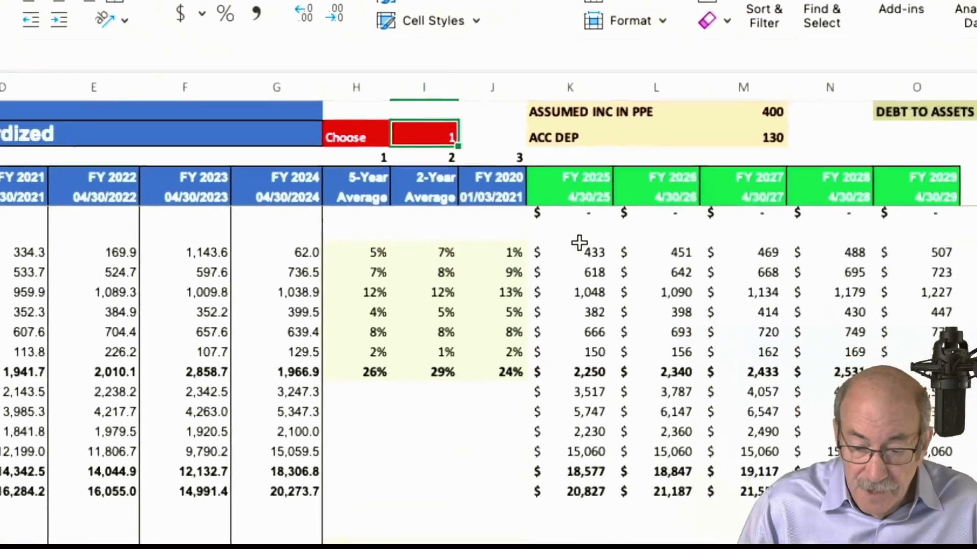
{"action": "left_click", "coordinate": [580, 247]}
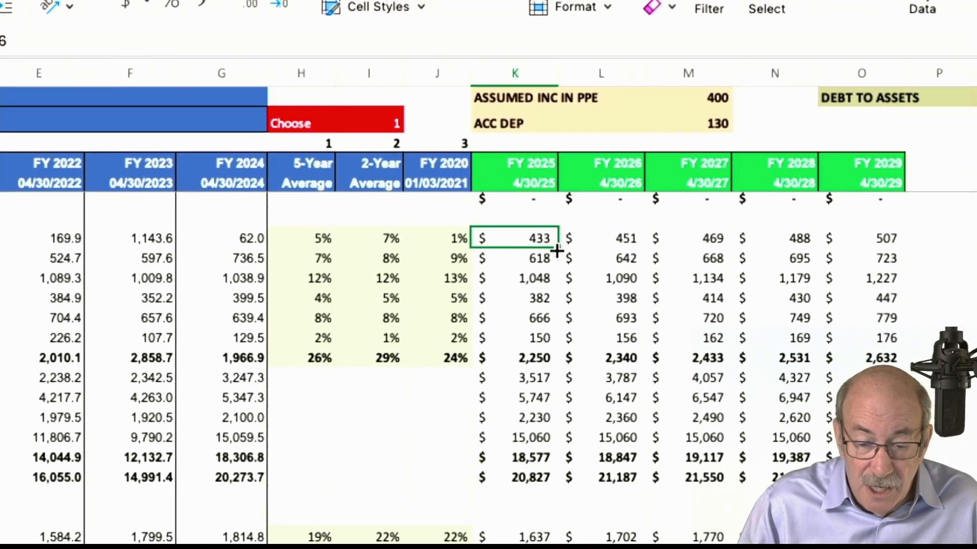
{"action": "left_click_drag", "start_coordinate": [558, 250], "coordinate": [756, 257]}
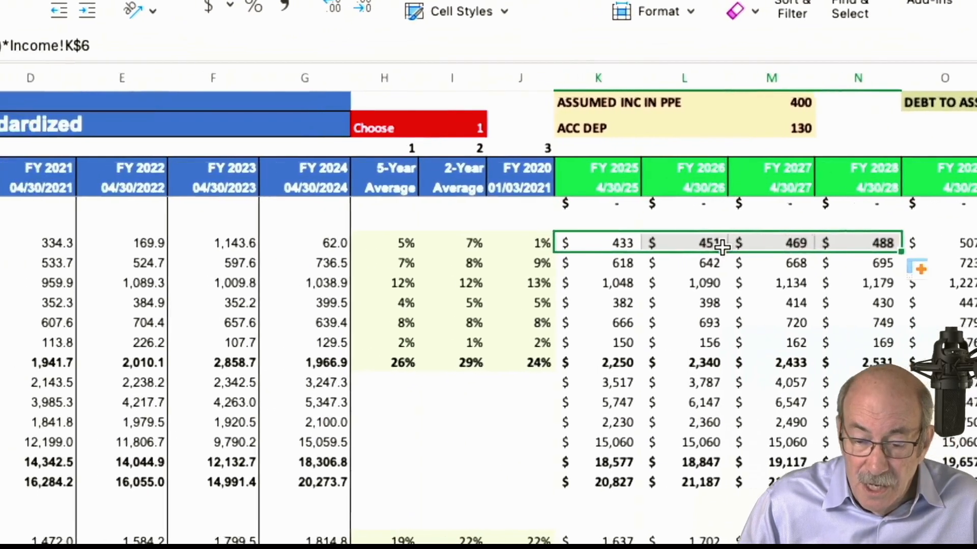
- Inspect the FY 2026 and FY 2027 Cash projection formulas on the Balance sheet and the FY 2027 Revenue formula on the Income sheet
{"action": "left_click", "coordinate": [596, 239]}
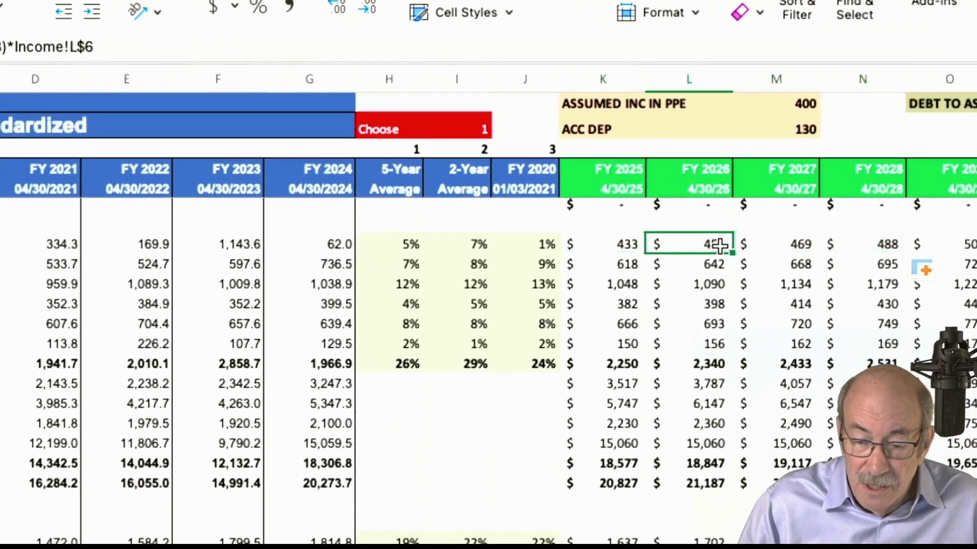
{"action": "key", "text": "Right"}
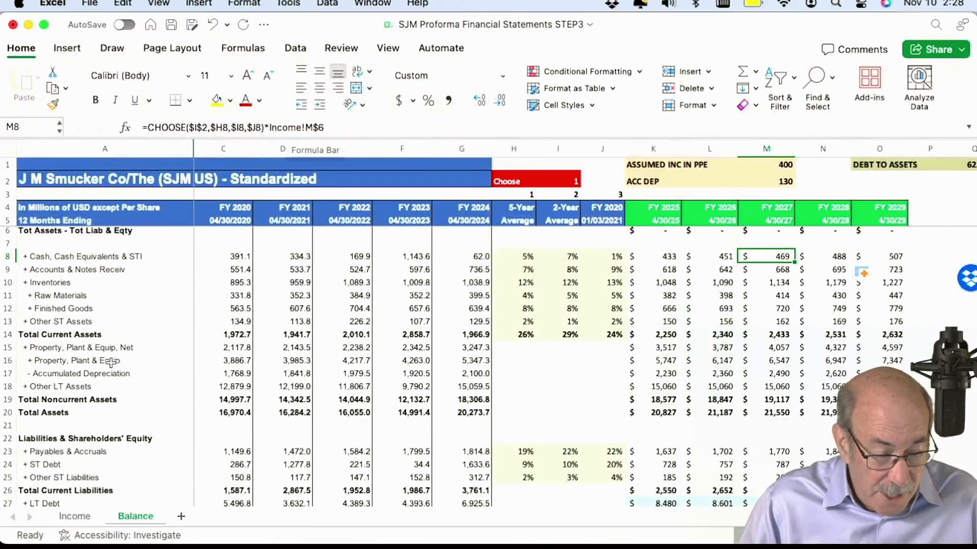
{"action": "left_click", "coordinate": [76, 515]}
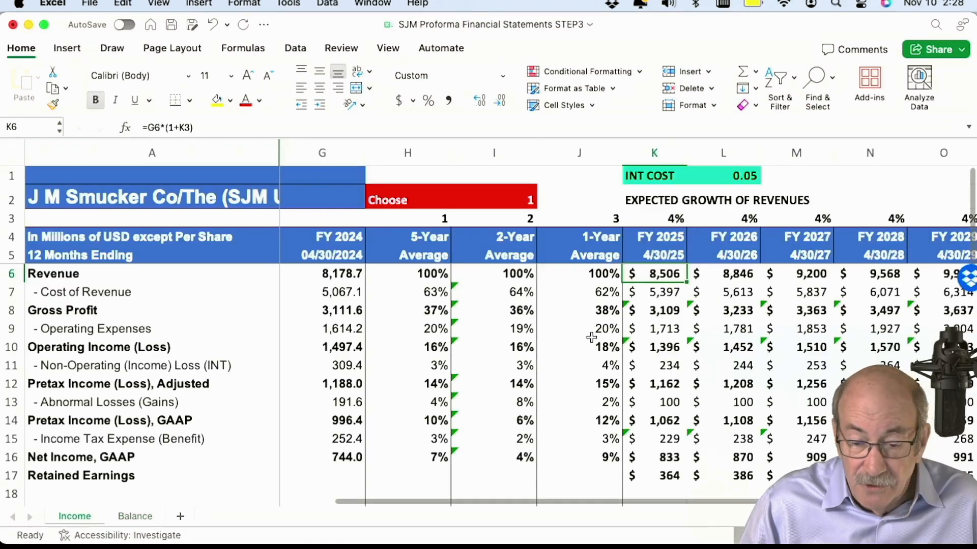
{"action": "left_click", "coordinate": [799, 278]}
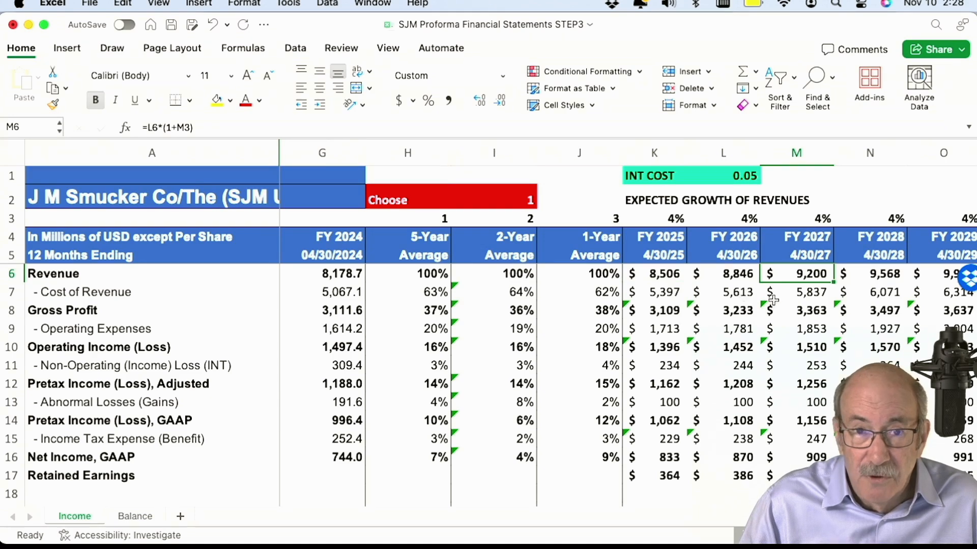
{"action": "left_click", "coordinate": [145, 517]}
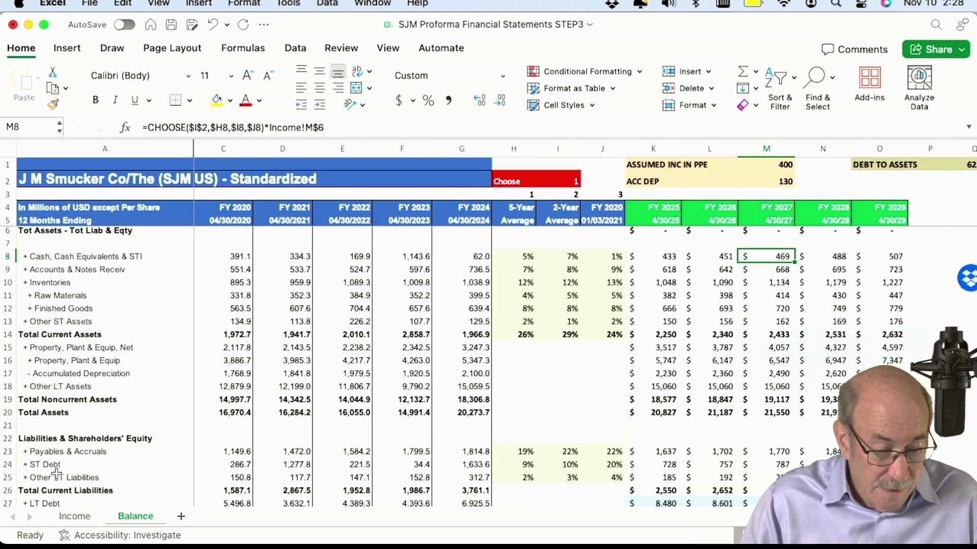
- Set the expected revenue growth on the Income sheet to 10% for both FY 2025 and FY 2026
{"action": "left_click", "coordinate": [74, 517]}
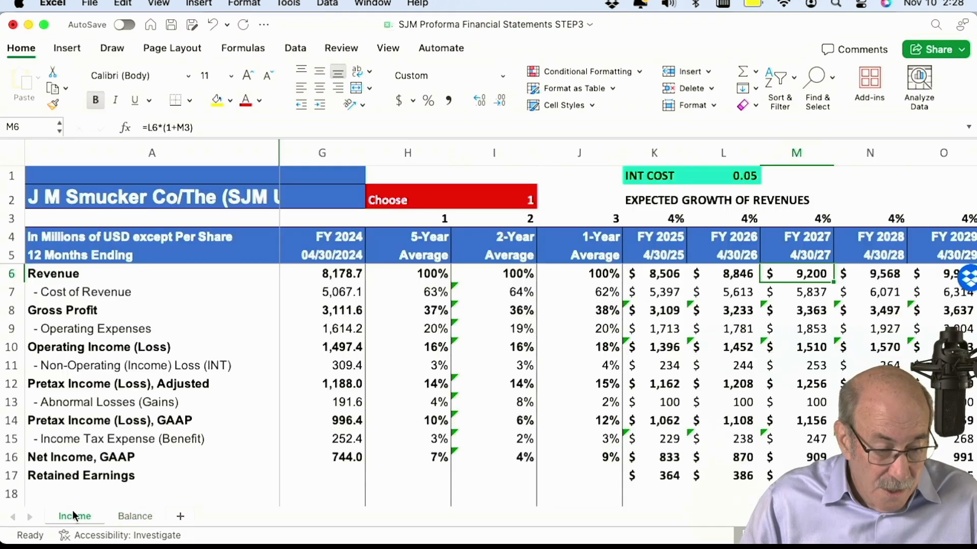
{"action": "left_click", "coordinate": [663, 214]}
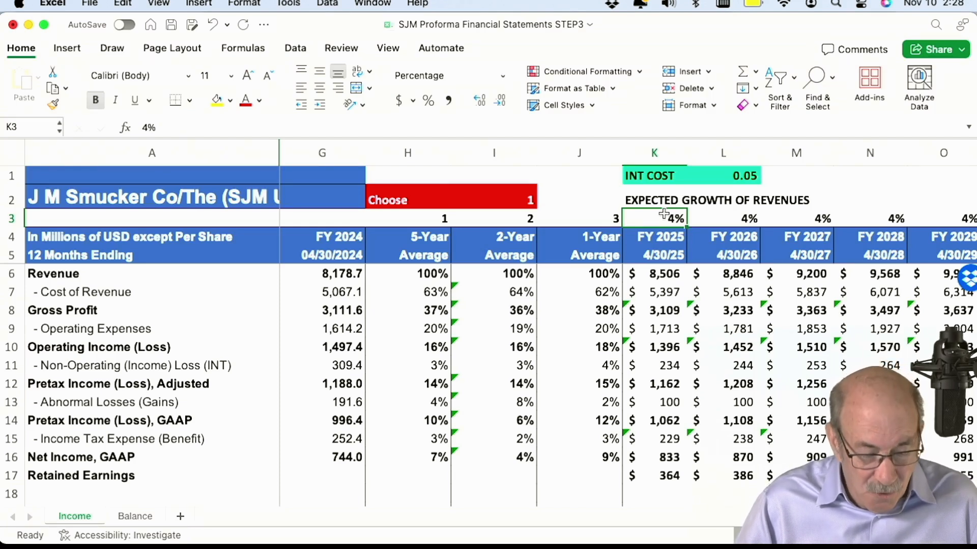
{"action": "type", "text": "10\\"}
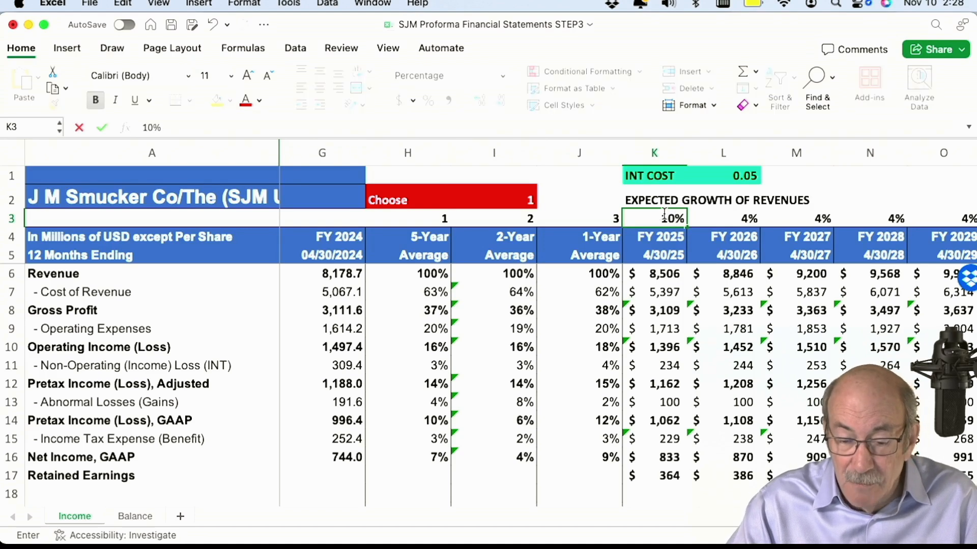
{"action": "key", "text": "BackSpace"}
{"action": "key", "text": "Return"}
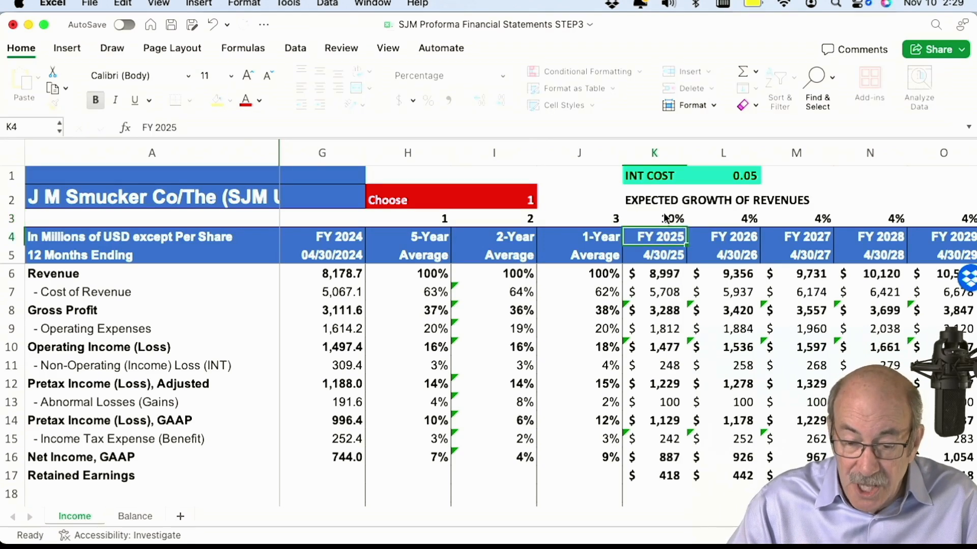
{"action": "left_click", "coordinate": [665, 217]}
{"action": "key", "text": "Right"}
{"action": "type", "text": "10"}
{"action": "key", "text": "Return"}
{"action": "key", "text": "Up"}
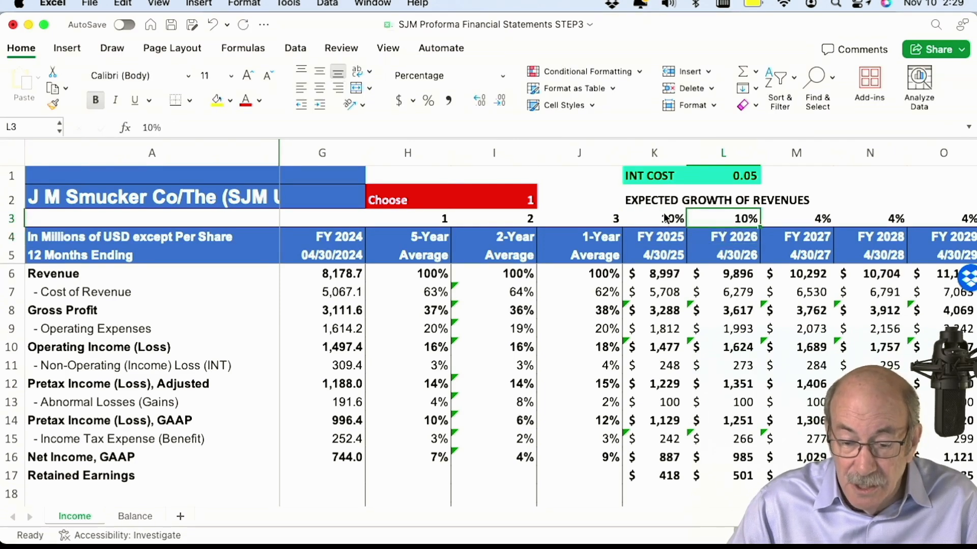
- Set the expected revenue growth for FY 2026 and FY 2025 to 4%
{"action": "key", "text": "Down"}
{"action": "key", "text": "Down"}
{"action": "key", "text": "Down"}
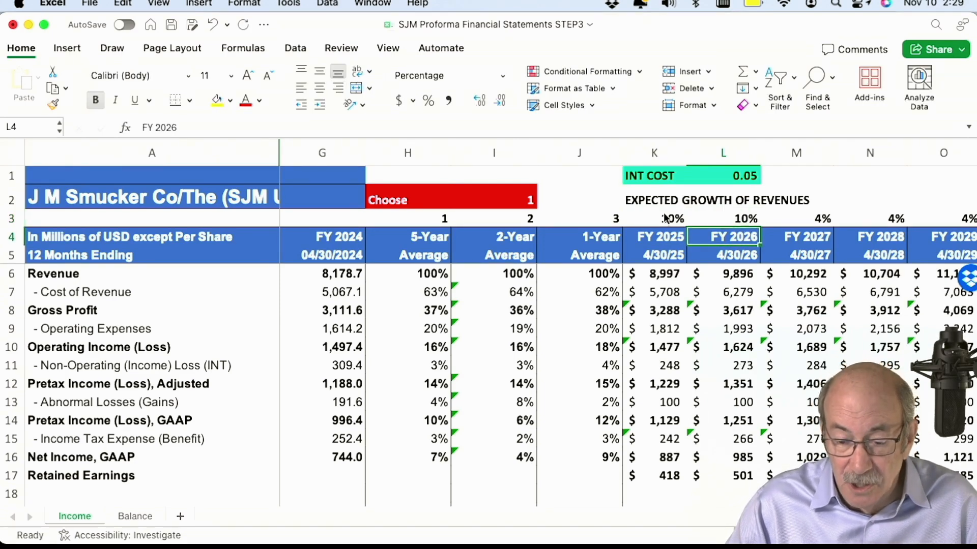
{"action": "key", "text": "Up"}
{"action": "key", "text": "Up"}
{"action": "key", "text": "Up"}
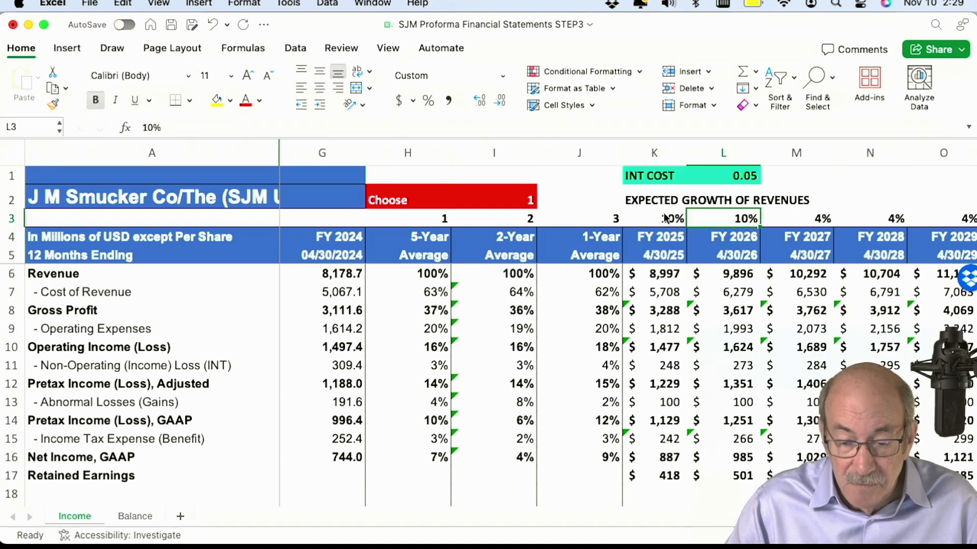
{"action": "type", "text": "4"}
{"action": "key", "text": "Left"}
{"action": "type", "text": "4"}
{"action": "key", "text": "Left"}
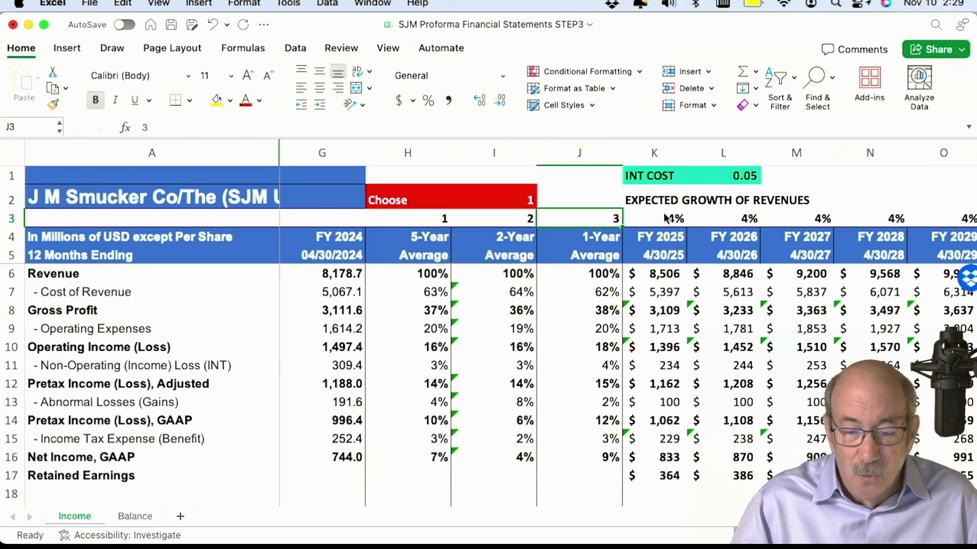
- Set the expected revenue growth for FY 2025 through FY 2029 to 2%, 5%, 6%, 7% and 8%
{"action": "left_click", "coordinate": [666, 218]}
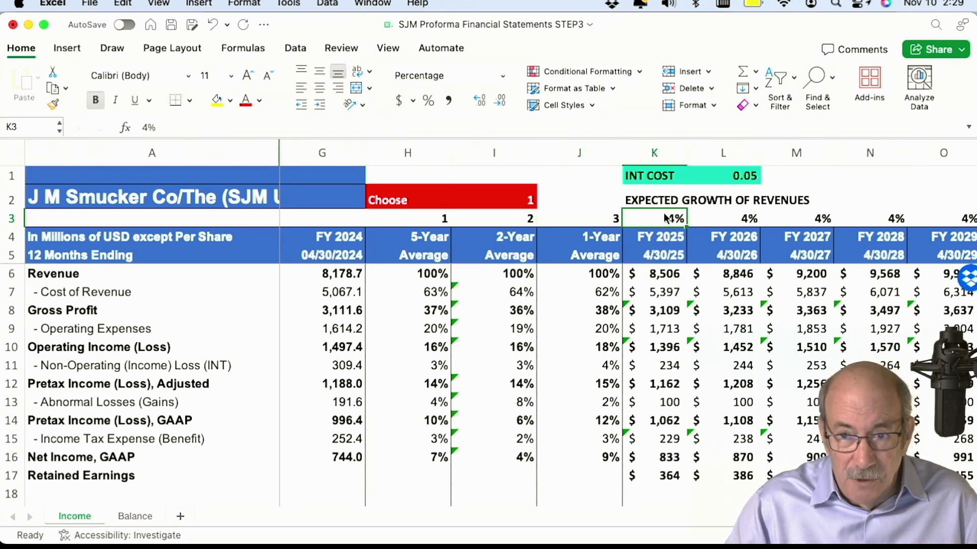
{"action": "type", "text": "2"}
{"action": "key", "text": "Tab"}
{"action": "type", "text": "5"}
{"action": "key", "text": "Tab"}
{"action": "type", "text": "6"}
{"action": "key", "text": "Tab"}
{"action": "type", "text": "7"}
{"action": "key", "text": "Tab"}
{"action": "type", "text": "8"}
{"action": "key", "text": "Tab"}
{"action": "key", "text": "Left"}
{"action": "key", "text": "Left"}
{"action": "key", "text": "Left"}
{"action": "key", "text": "Left"}
{"action": "key", "text": "Left"}
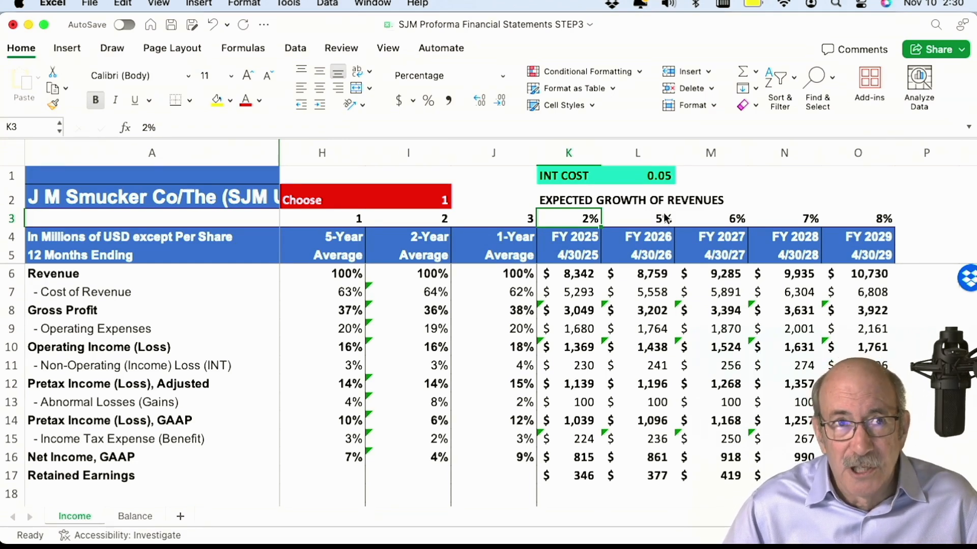
- Review the individual expected revenue growth rates between FY 2025 and FY 2028
{"action": "key", "text": "Right"}
{"action": "key", "text": "Right"}
{"action": "key", "text": "Right"}
{"action": "key", "text": "Right"}
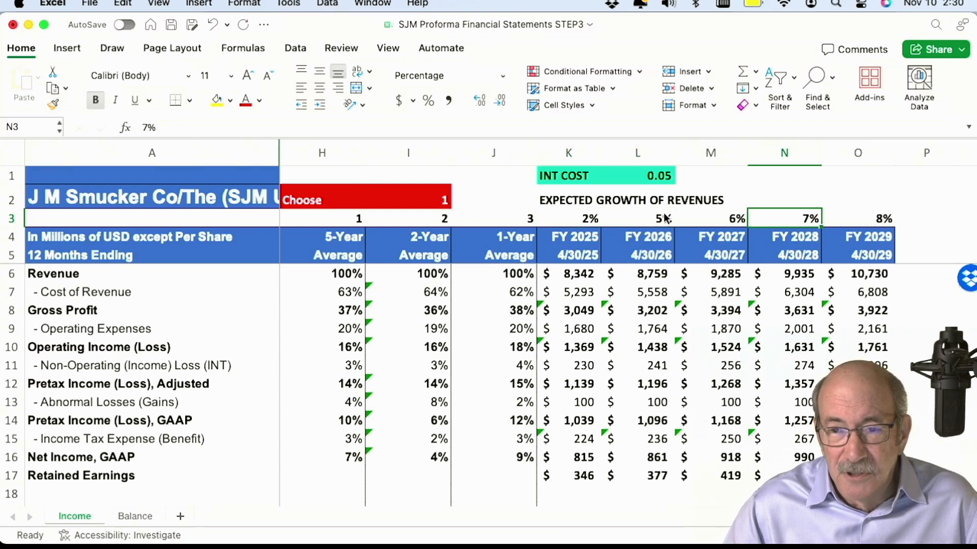
{"action": "key", "text": "Left"}
{"action": "key", "text": "Left"}
{"action": "key", "text": "Left"}
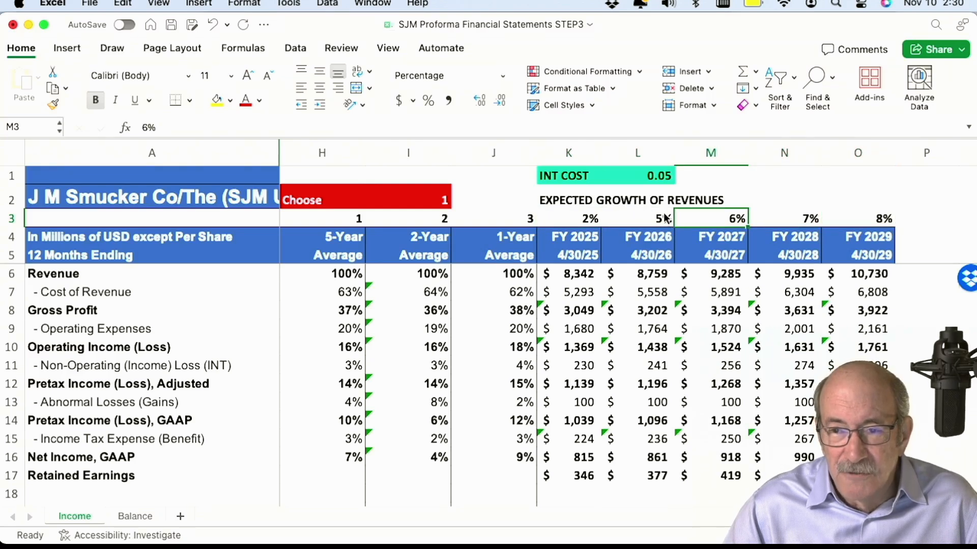
{"action": "key", "text": "Left"}
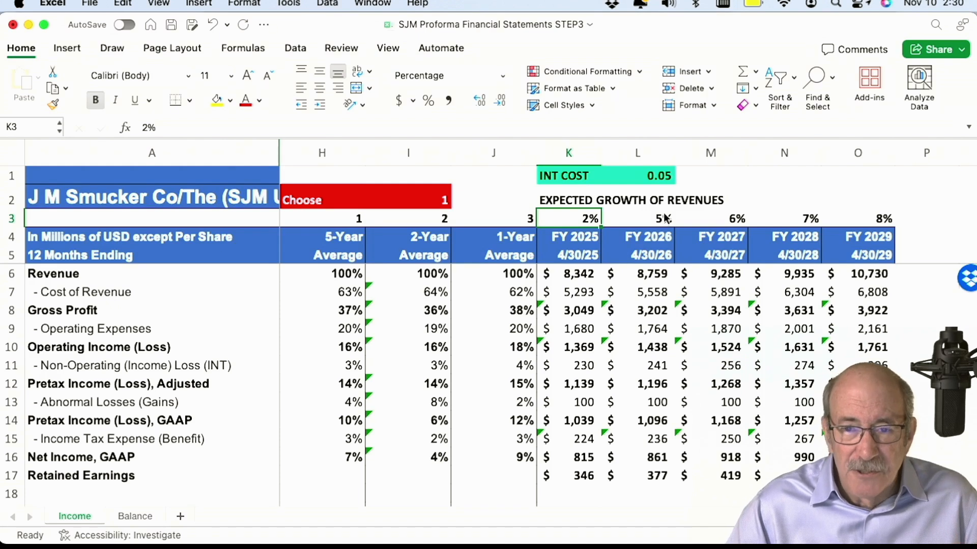
{"action": "key", "text": "Down"}
{"action": "key", "text": "Up"}
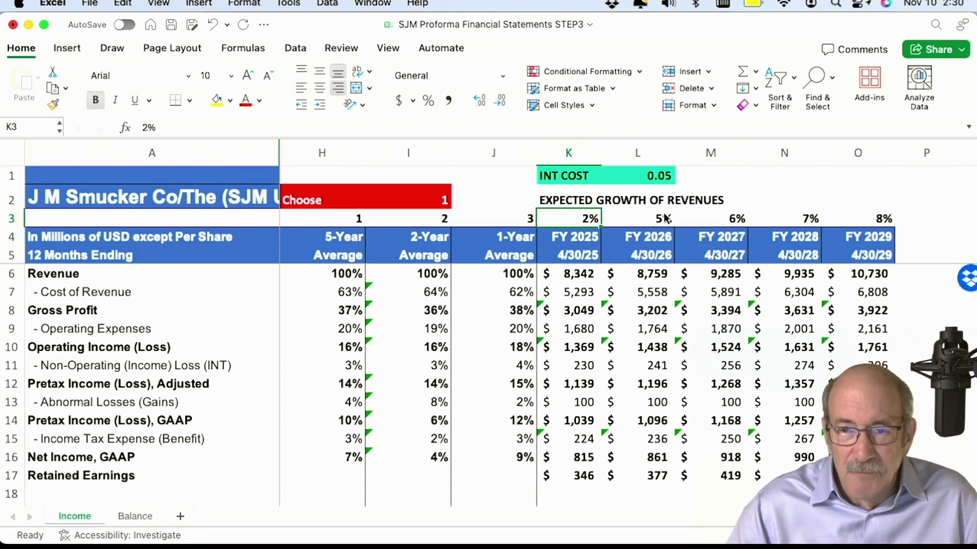
{"action": "key", "text": "Up"}
{"action": "key", "text": "Down"}
{"action": "key", "text": "Right"}
{"action": "key", "text": "Right"}
{"action": "key", "text": "Right"}
{"action": "key", "text": "Right"}
{"action": "key", "text": "Left"}
{"action": "key", "text": "Left"}
{"action": "key", "text": "Left"}
{"action": "key", "text": "Left"}
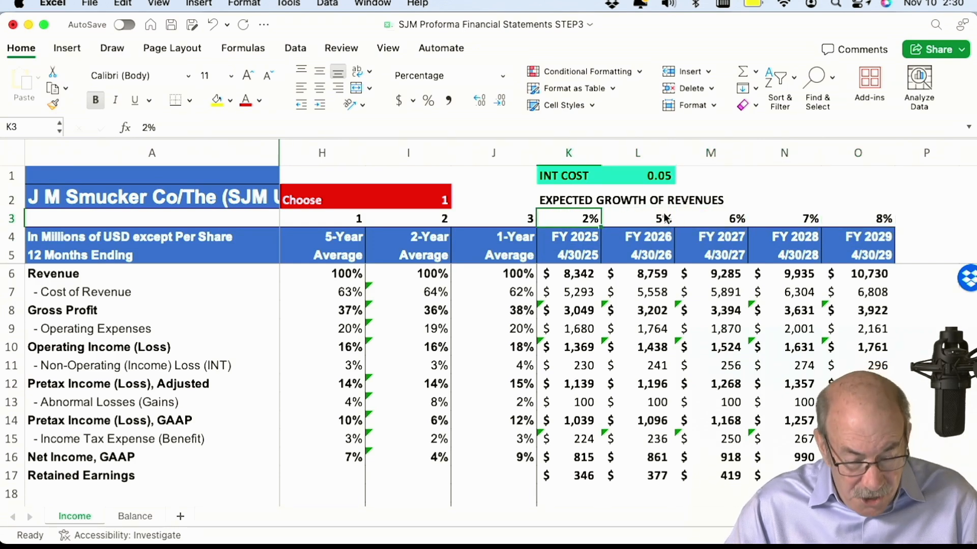
- Set the FY 2025 revenue growth to 6% and check the projected items on the Balance sheet
{"action": "type", "text": "6"}
{"action": "key", "text": "Return"}
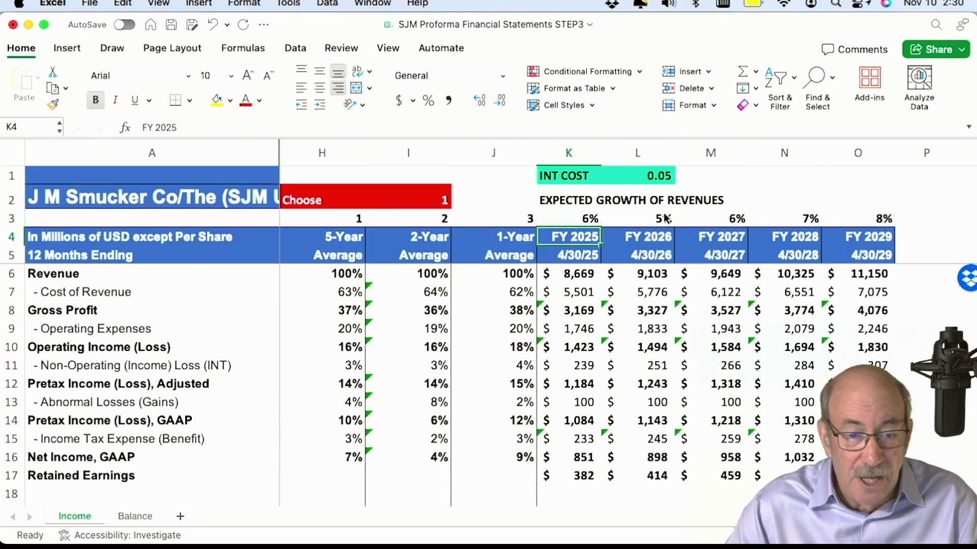
{"action": "left_click", "coordinate": [146, 515]}
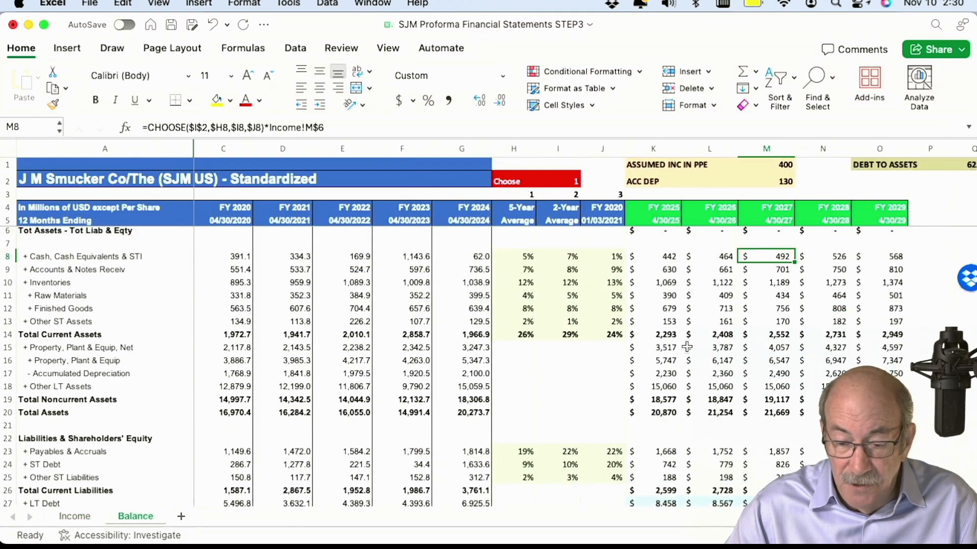
{"action": "scroll", "coordinate": [687, 347], "scroll_direction": "down", "scroll_amount": 3}
{"action": "scroll", "coordinate": [686, 347], "scroll_direction": "up", "scroll_amount": 3}
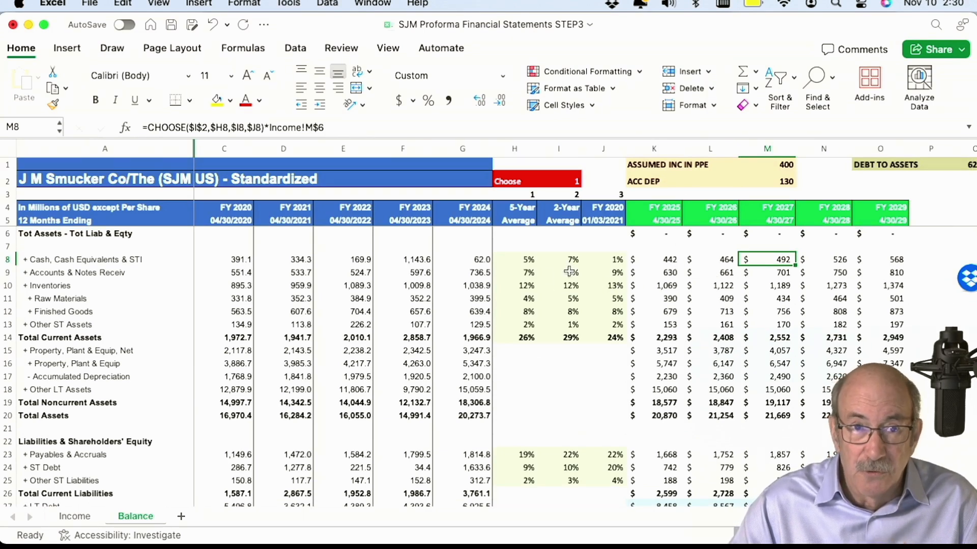
- Set the revenue growth for FY 2025, FY 2026 and FY 2027 to 15%, 14% and 15%, and check the Balance sheet projections
{"action": "left_click", "coordinate": [72, 515]}
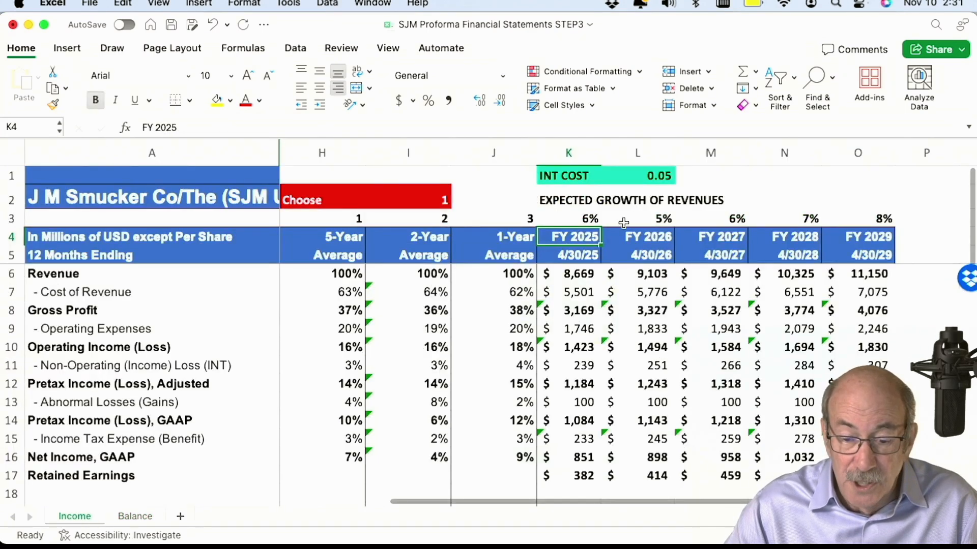
{"action": "left_click", "coordinate": [590, 220]}
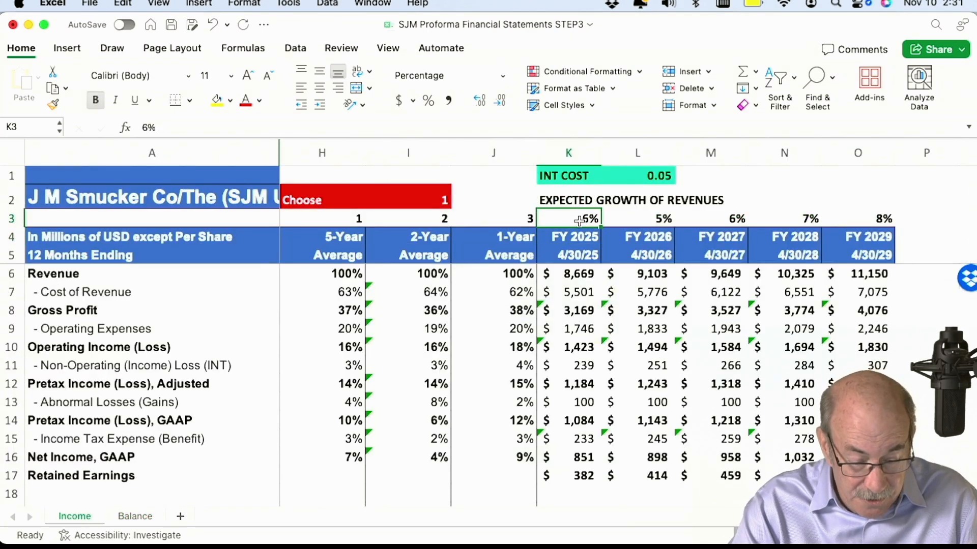
{"action": "type", "text": "15"}
{"action": "key", "text": "Return"}
{"action": "key", "text": "Up"}
{"action": "key", "text": "Right"}
{"action": "type", "text": "14"}
{"action": "key", "text": "Right"}
{"action": "type", "text": "15"}
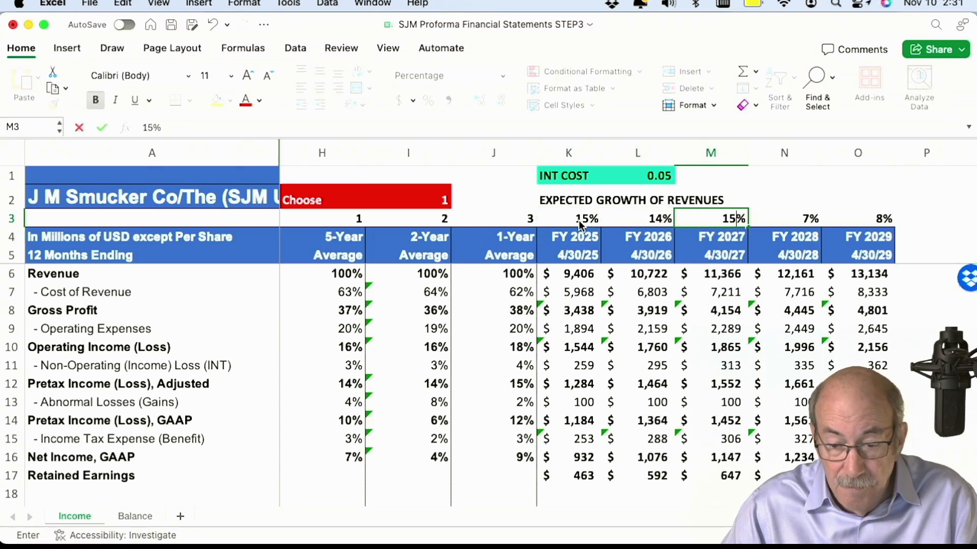
{"action": "key", "text": "Right"}
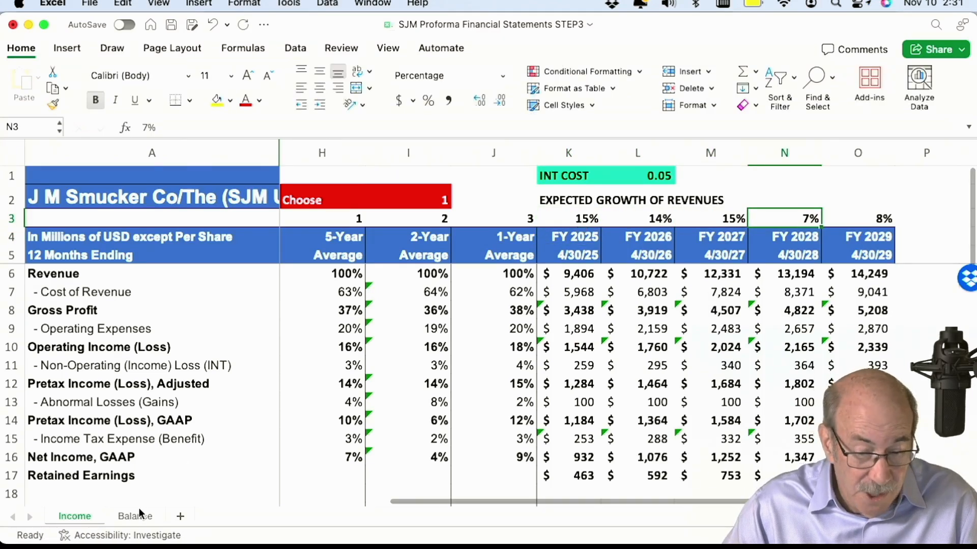
{"action": "left_click", "coordinate": [134, 516]}
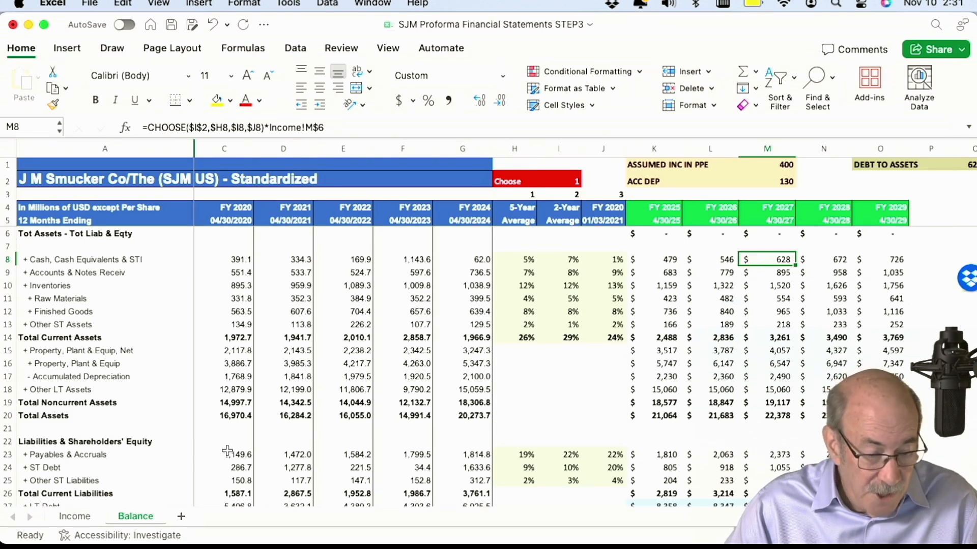
- Set the expected revenue growth on the Income sheet to 5% for every year from FY 2025 through FY 2029
{"action": "left_click", "coordinate": [75, 516]}
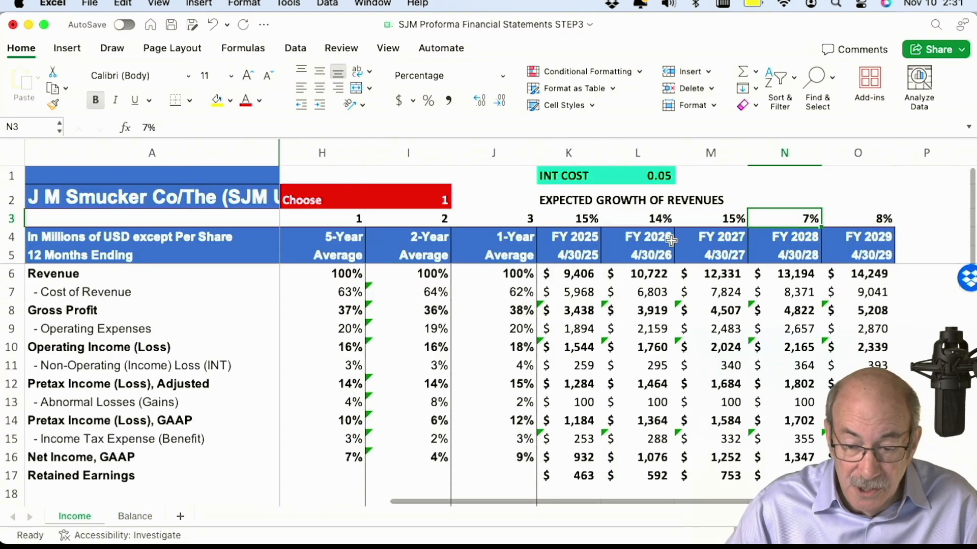
{"action": "key", "text": "Left"}
{"action": "key", "text": "Left"}
{"action": "key", "text": "Left"}
{"action": "type", "text": "5"}
{"action": "key", "text": "Right"}
{"action": "type", "text": "145"}
{"action": "key", "text": "Right"}
{"action": "type", "text": "5"}
{"action": "key", "text": "Right"}
{"action": "type", "text": "5"}
{"action": "key", "text": "Right"}
{"action": "type", "text": "5"}
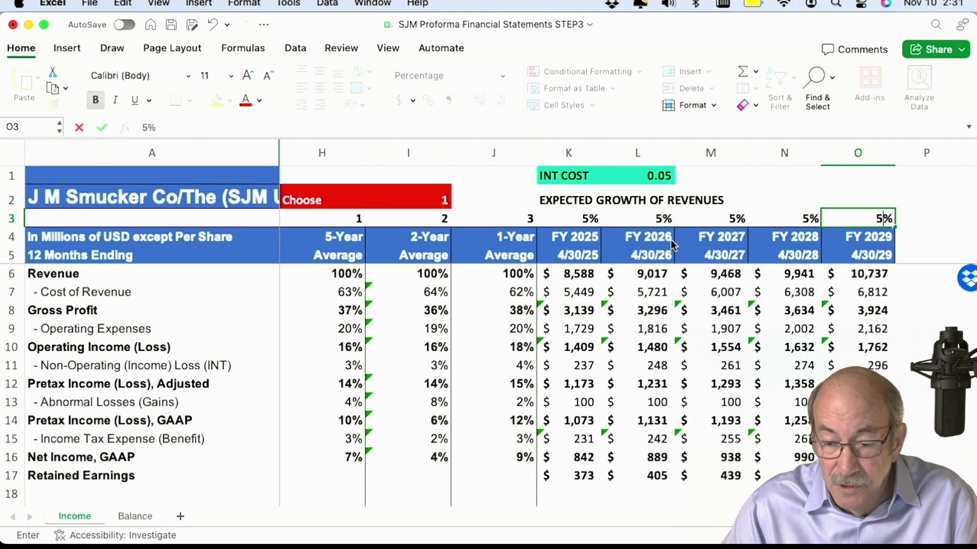
{"action": "key", "text": "Left"}
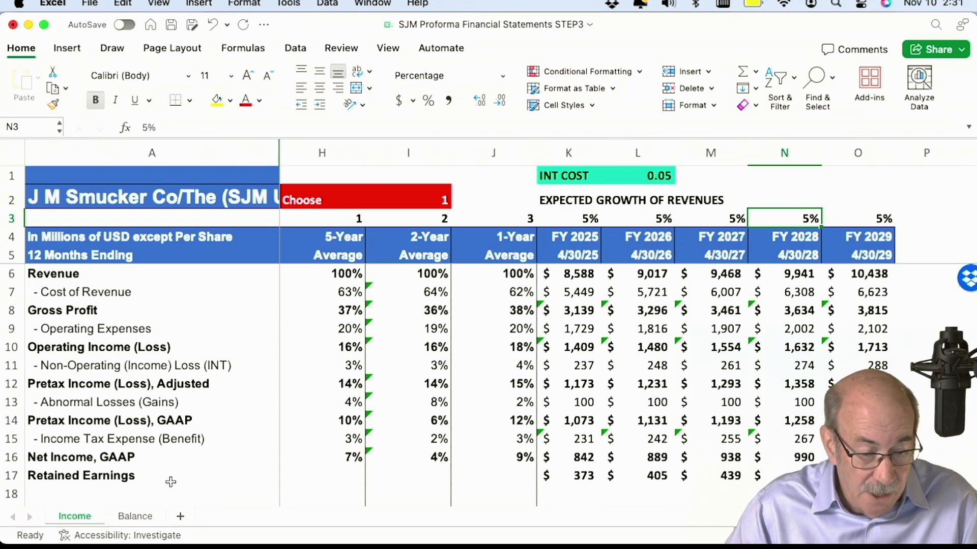
- Check the FY 2025 Cash projection formula on the Balance sheet, and return to the Income sheet's projections
{"action": "left_click", "coordinate": [138, 516]}
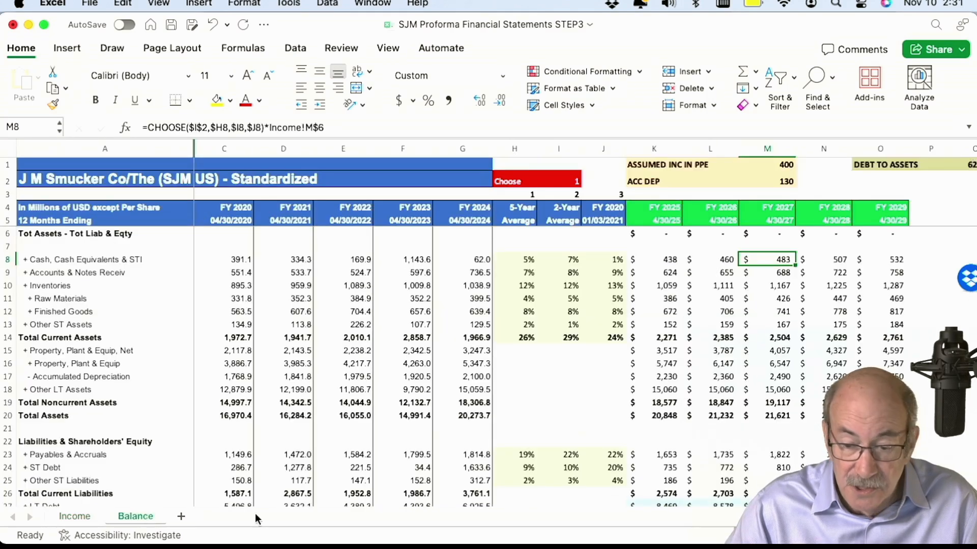
{"action": "left_click", "coordinate": [659, 263]}
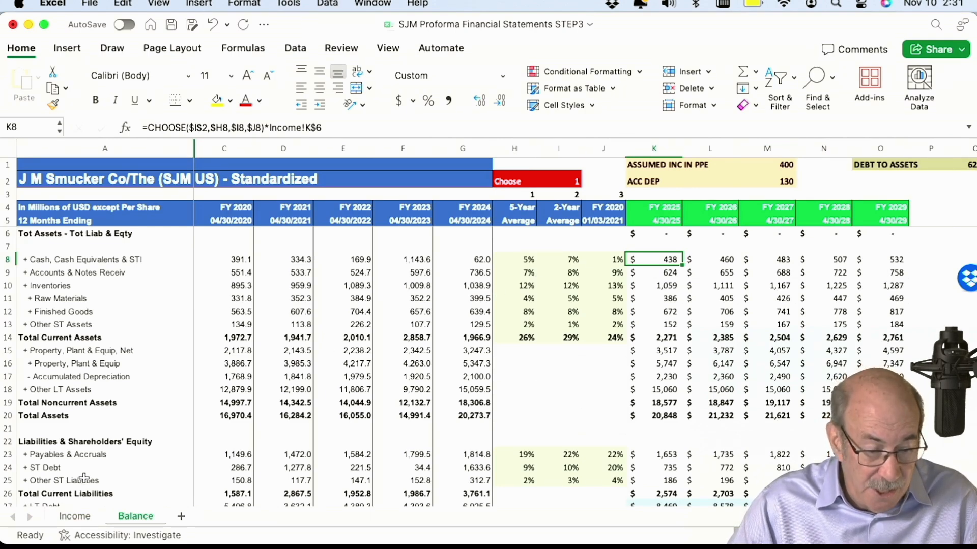
{"action": "left_click", "coordinate": [76, 516]}
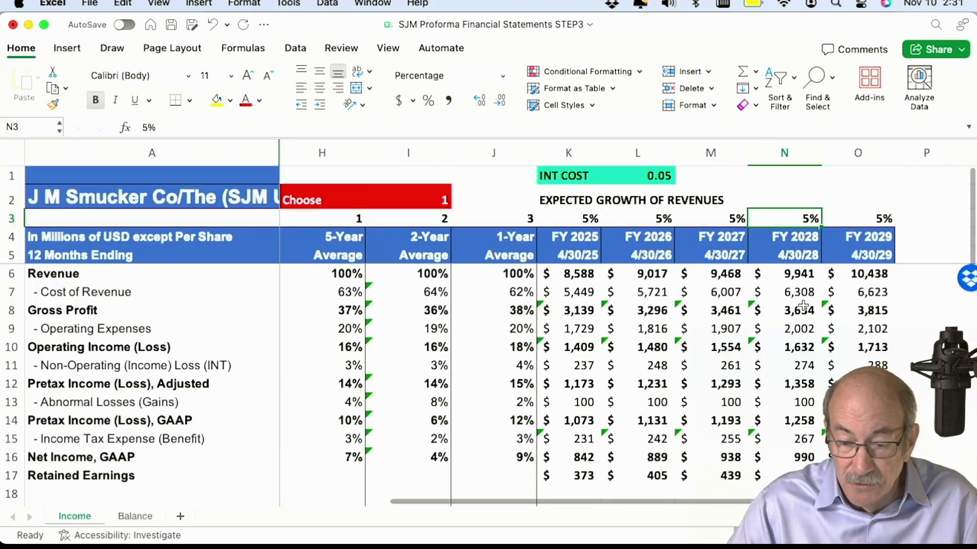
{"action": "scroll", "coordinate": [600, 321], "scroll_direction": "down", "scroll_amount": 1}
{"action": "scroll", "coordinate": [611, 310], "scroll_direction": "left", "scroll_amount": 1}
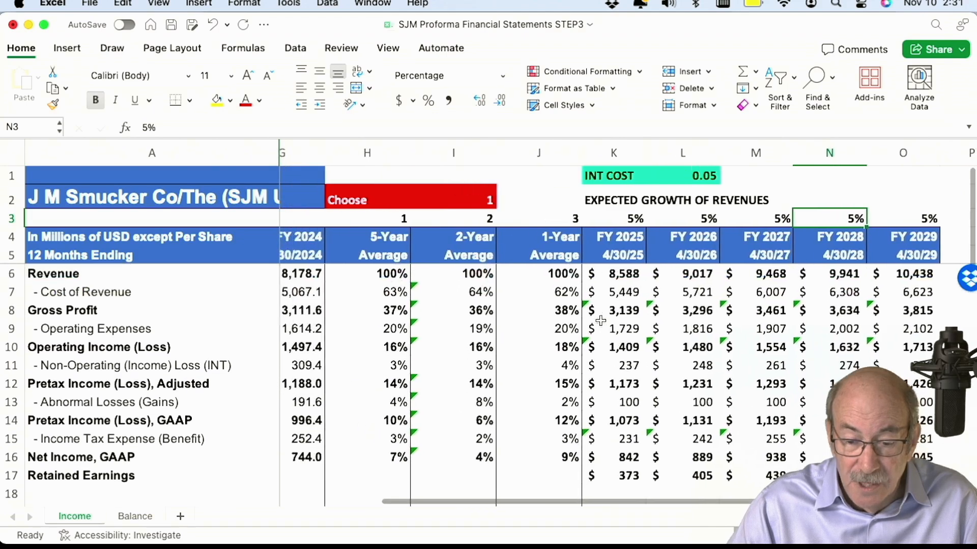
- Check the FY 2025 Revenue, Cost of Revenue and Gross Profit formulas and the FY 2026 Gross Profit formula on the Income sheet
{"action": "scroll", "coordinate": [633, 292], "scroll_direction": "up", "scroll_amount": 1}
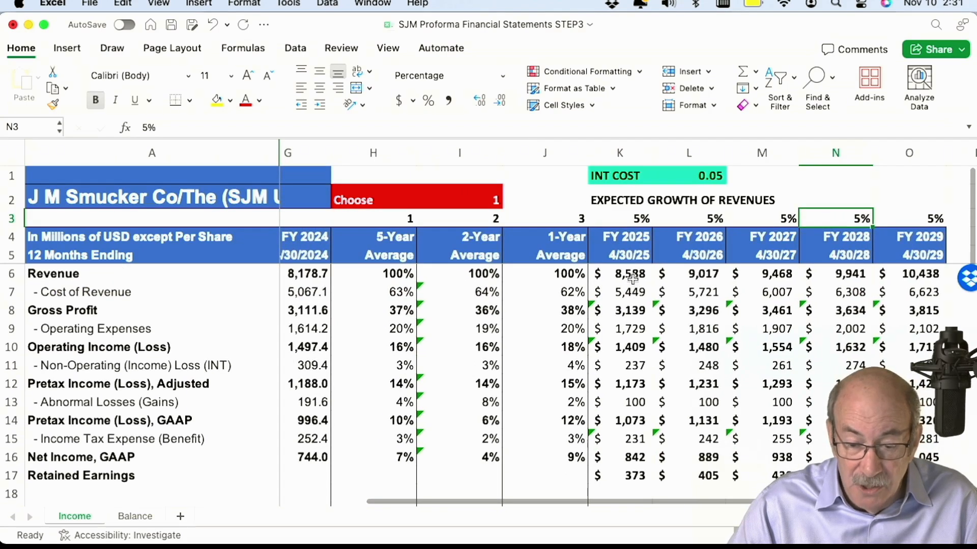
{"action": "left_click", "coordinate": [631, 275]}
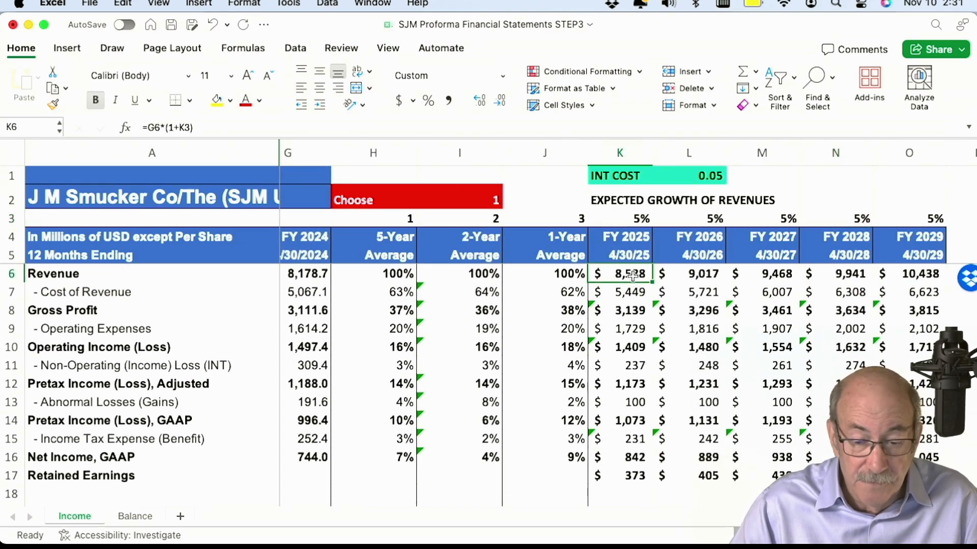
{"action": "key", "text": "Down"}
{"action": "key", "text": "Down"}
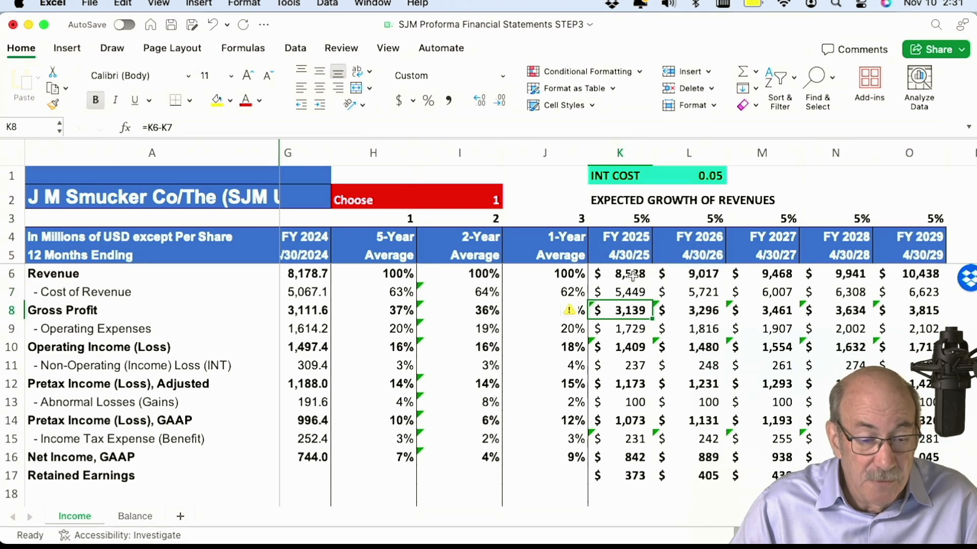
{"action": "key", "text": "Up"}
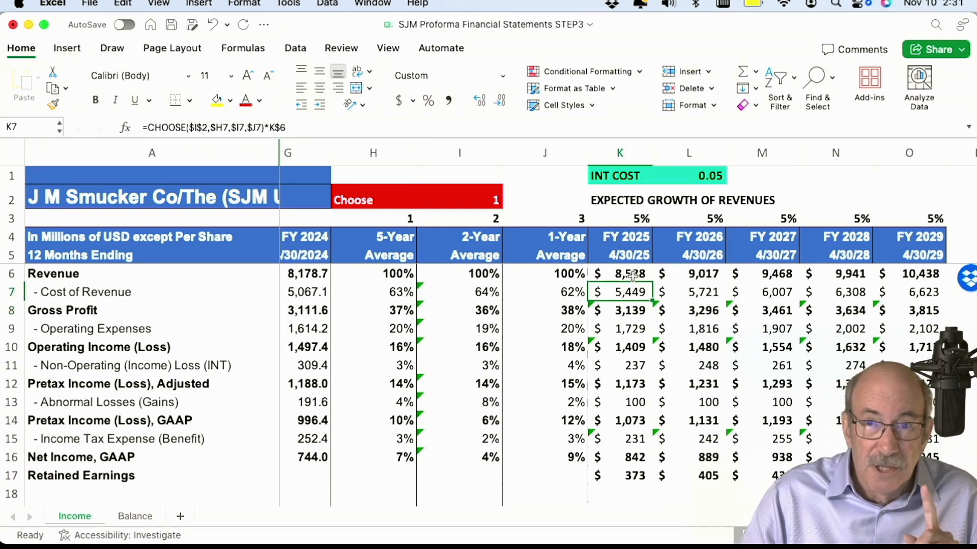
{"action": "key", "text": "Down"}
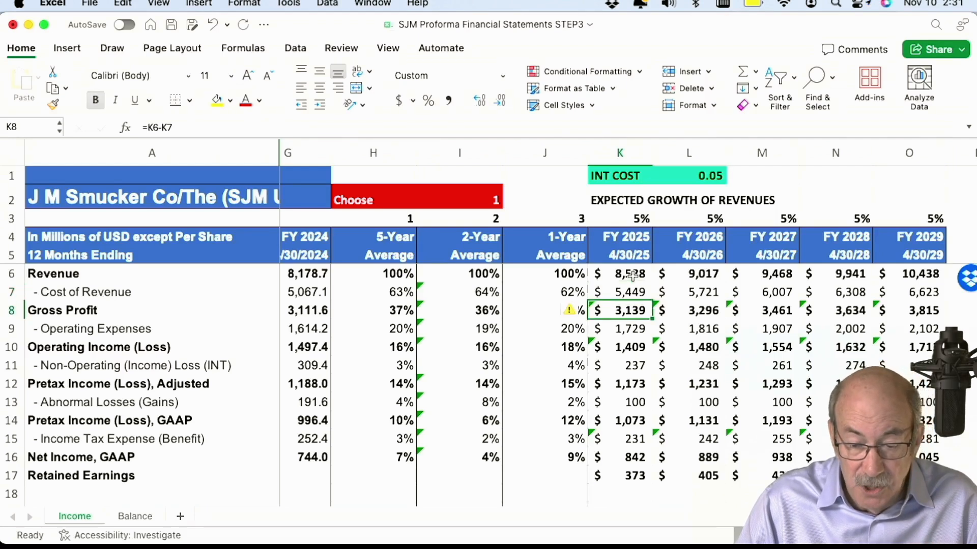
{"action": "key", "text": "Right"}
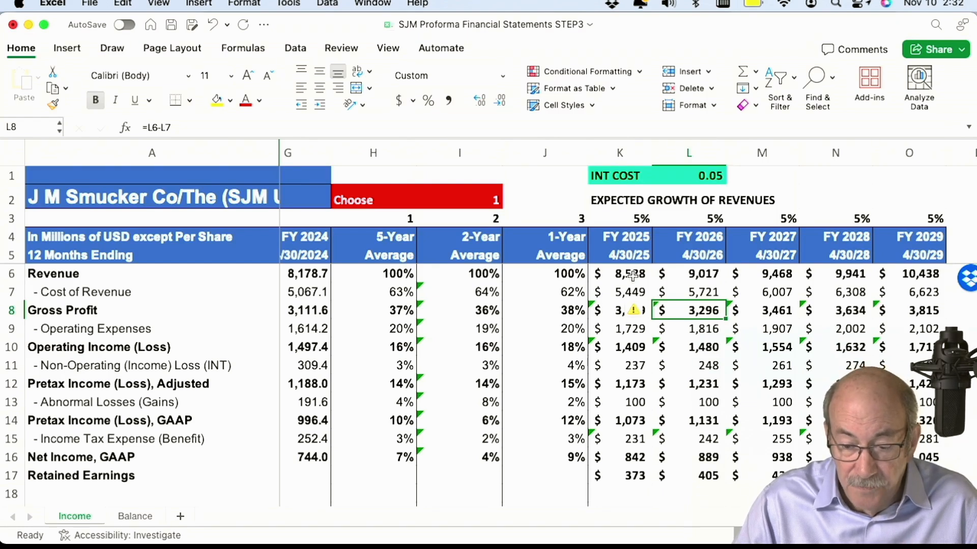
{"action": "left_click", "coordinate": [300, 127]}
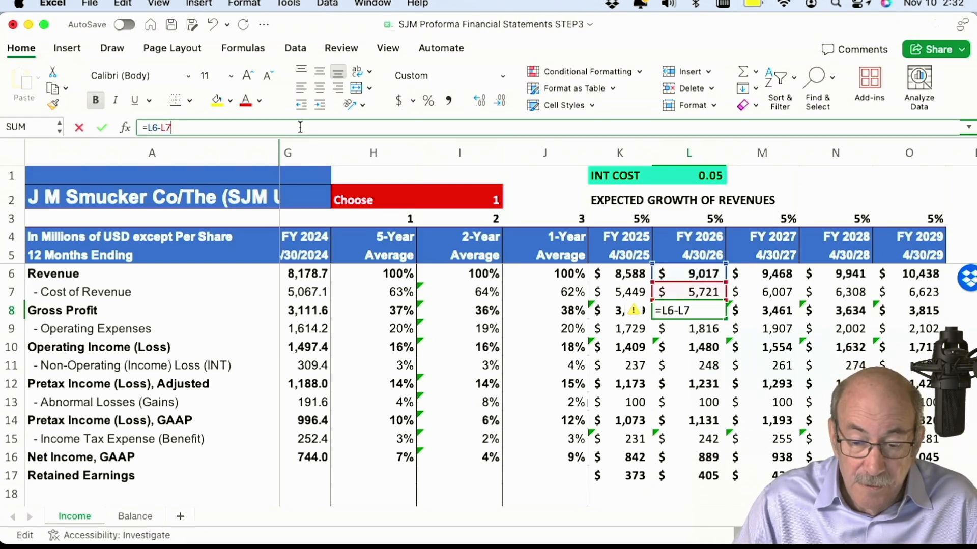
{"action": "key", "text": "Return"}
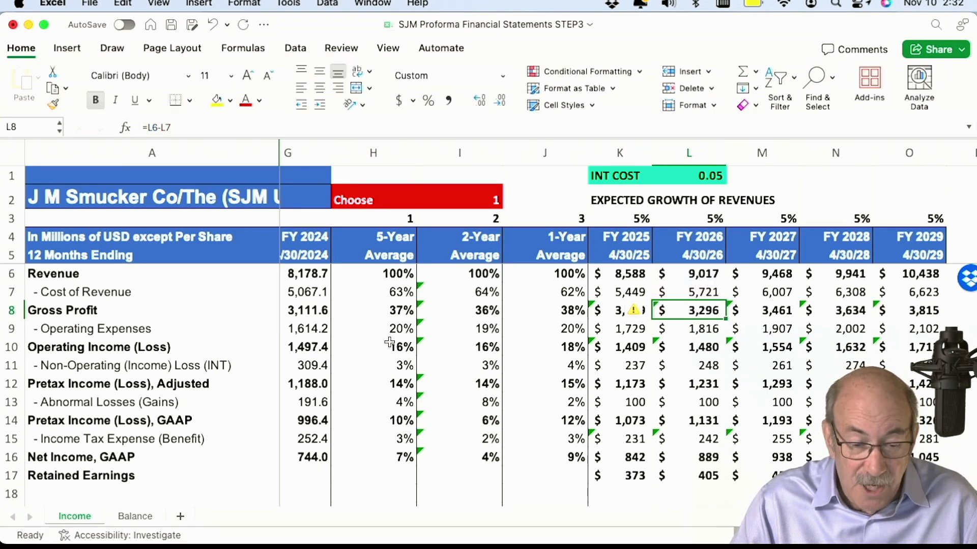
- Compare the historical FY 2022 Gross Profit formula with the projected FY 2025 and FY 2026 Gross Profit formulas
{"action": "scroll", "coordinate": [394, 343], "scroll_direction": "left", "scroll_amount": 10}
{"action": "left_click", "coordinate": [485, 308]}
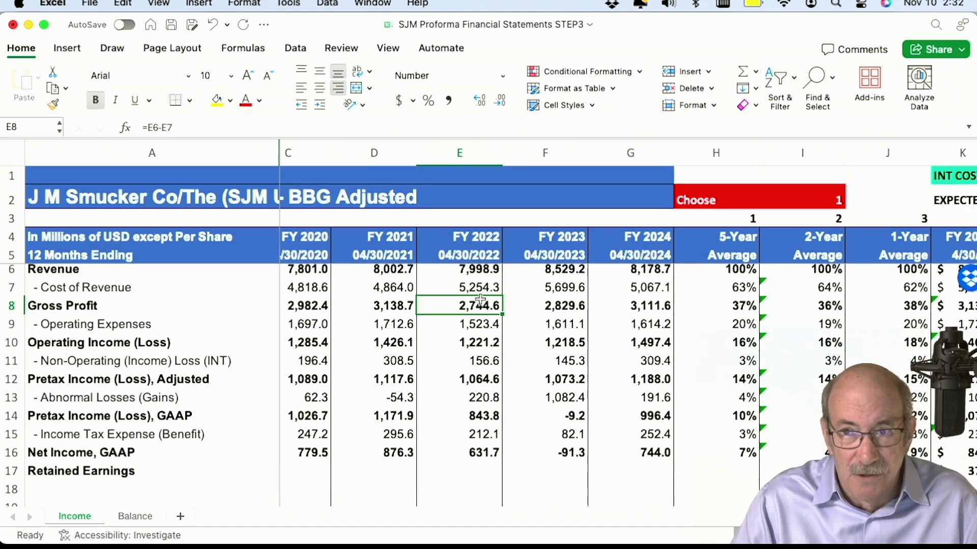
{"action": "scroll", "coordinate": [743, 300], "scroll_direction": "right", "scroll_amount": 5}
{"action": "left_click", "coordinate": [744, 306]}
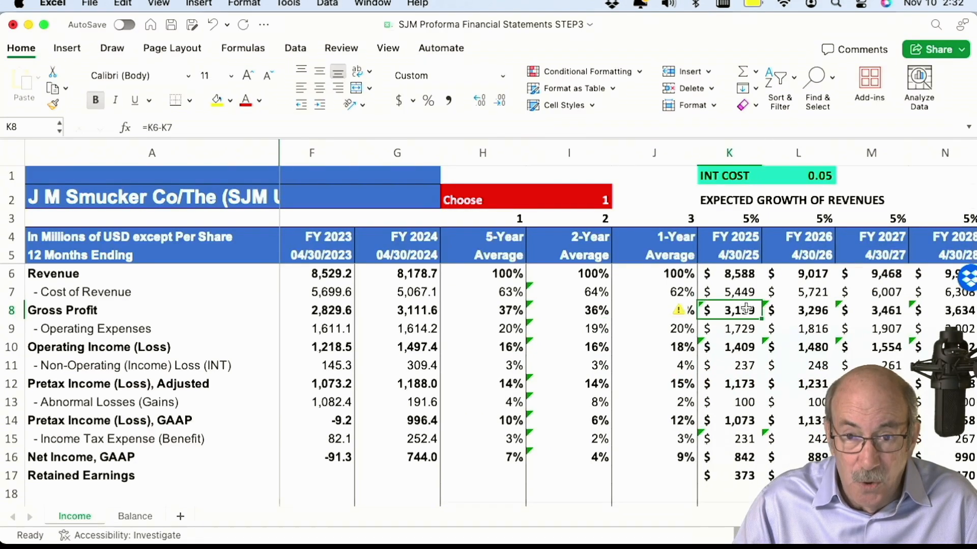
{"action": "key", "text": "Right"}
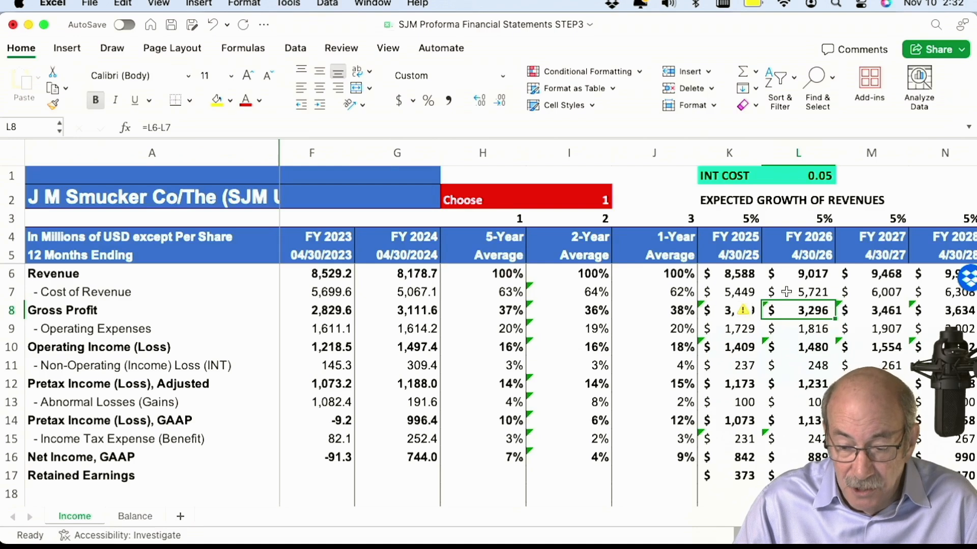
- Inspect which cells the FY 2026 Operating Expenses CHOOSE formula references, leaving the formula as it is
{"action": "key", "text": "Down"}
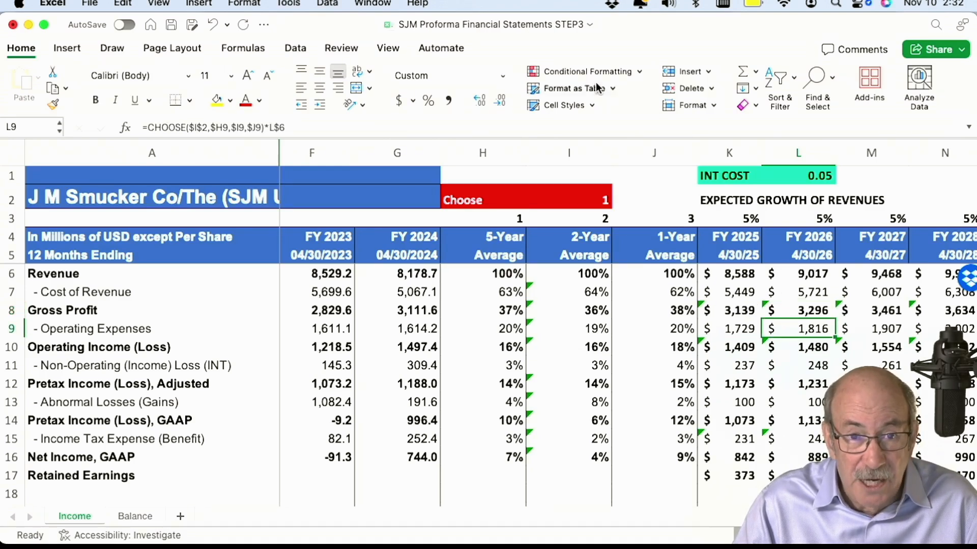
{"action": "left_click", "coordinate": [318, 130]}
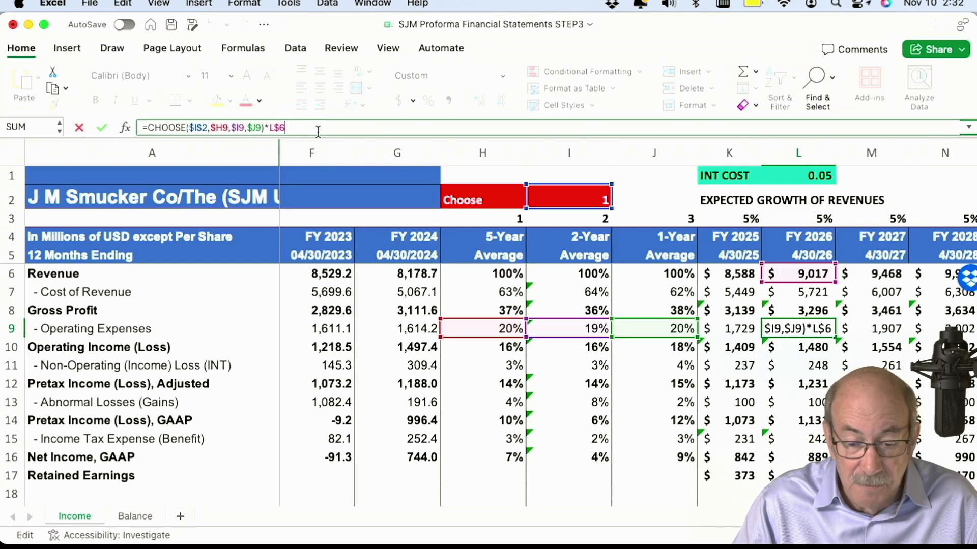
{"action": "key", "text": "Escape"}
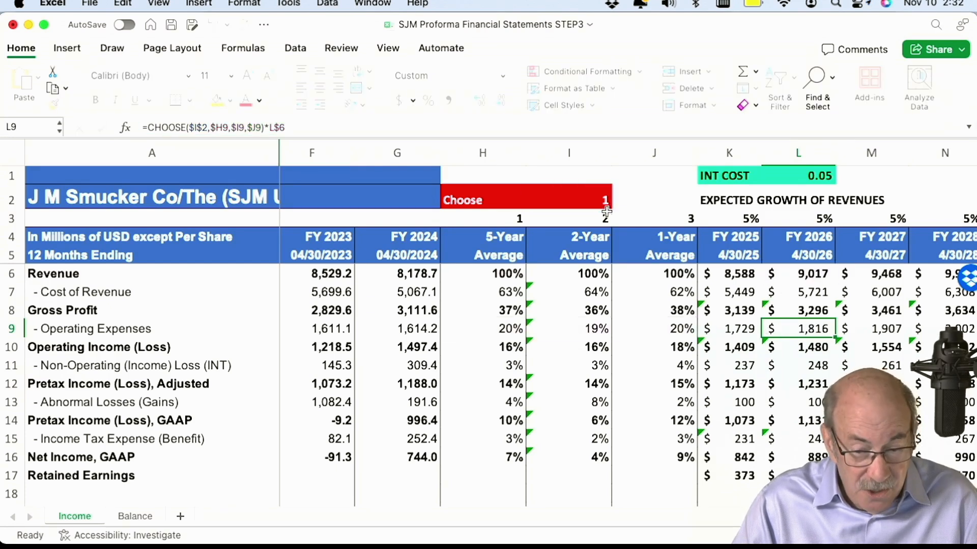
- Set the Choose selector in cell I2 to 2 so the income projections use the 2-year average
{"action": "left_click", "coordinate": [585, 198]}
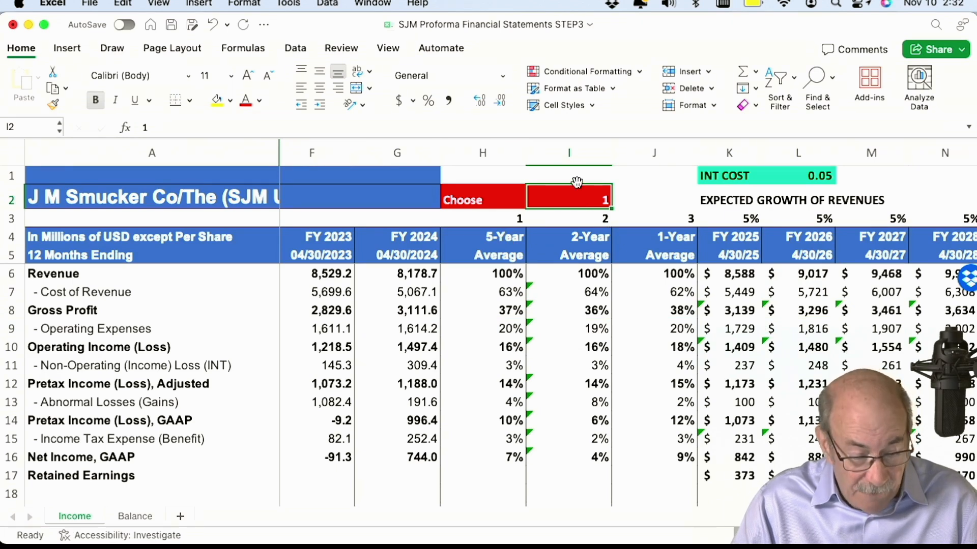
{"action": "type", "text": "2"}
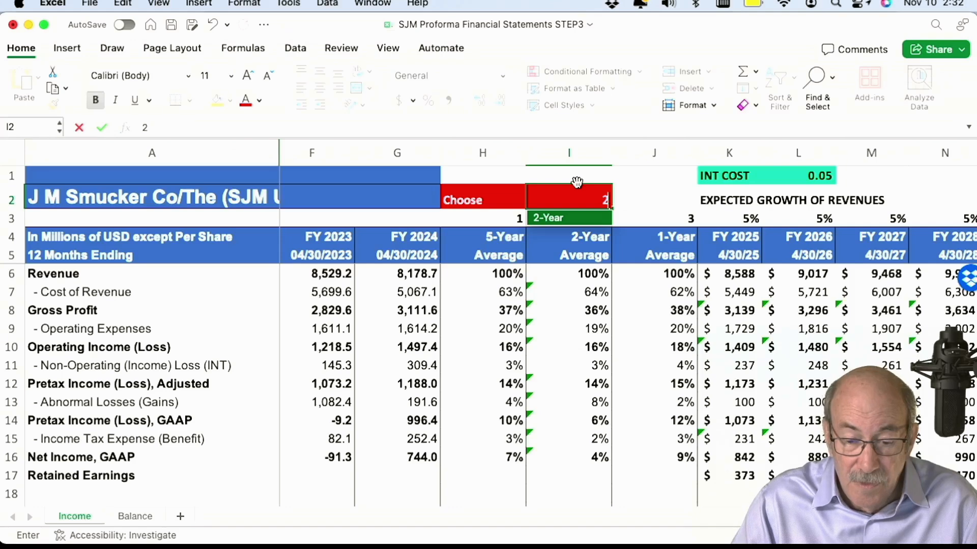
{"action": "key", "text": "Return"}
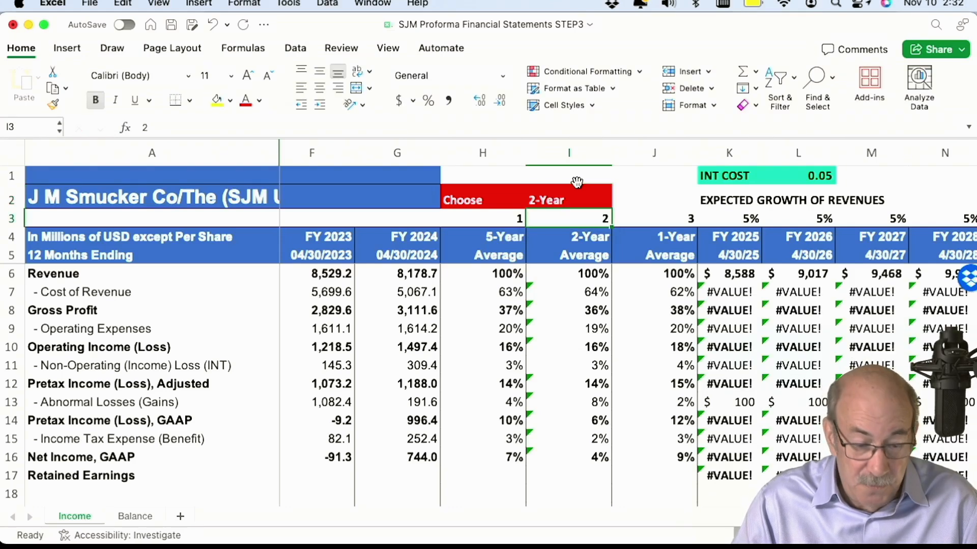
{"action": "left_click", "coordinate": [578, 192]}
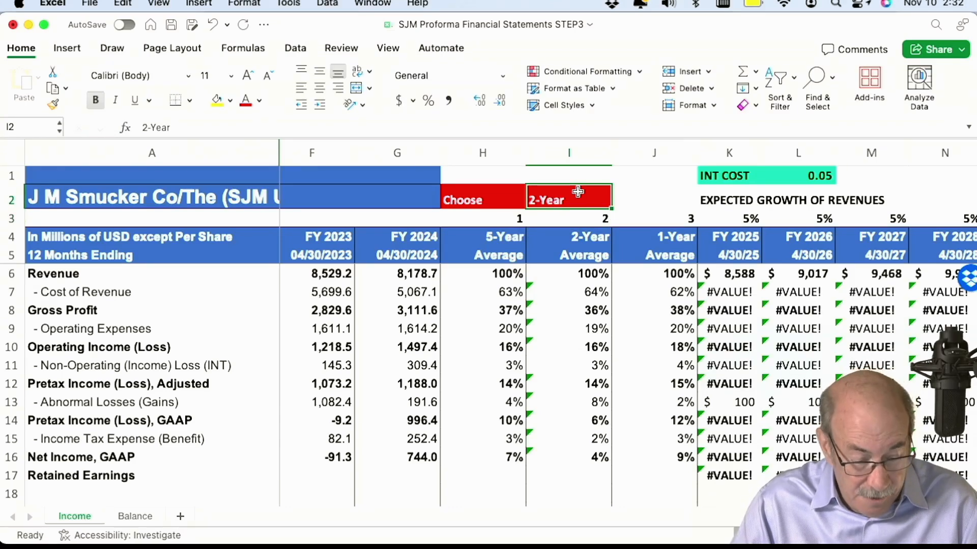
{"action": "type", "text": "2"}
{"action": "key", "text": "Return"}
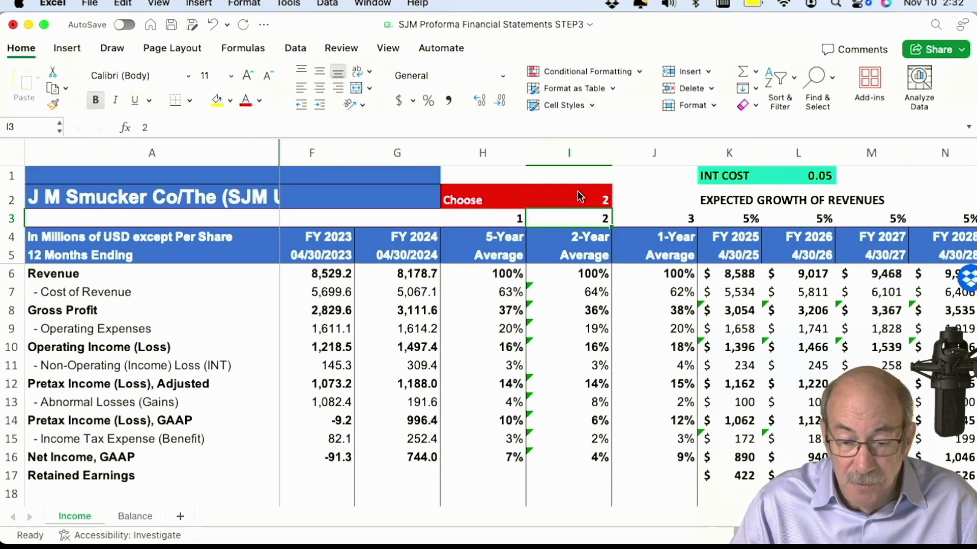
- Try the 1-year average by setting the Choose selector to 3, and return the selector to 1
{"action": "left_click", "coordinate": [578, 193]}
{"action": "type", "text": "3"}
{"action": "key", "text": "Return"}
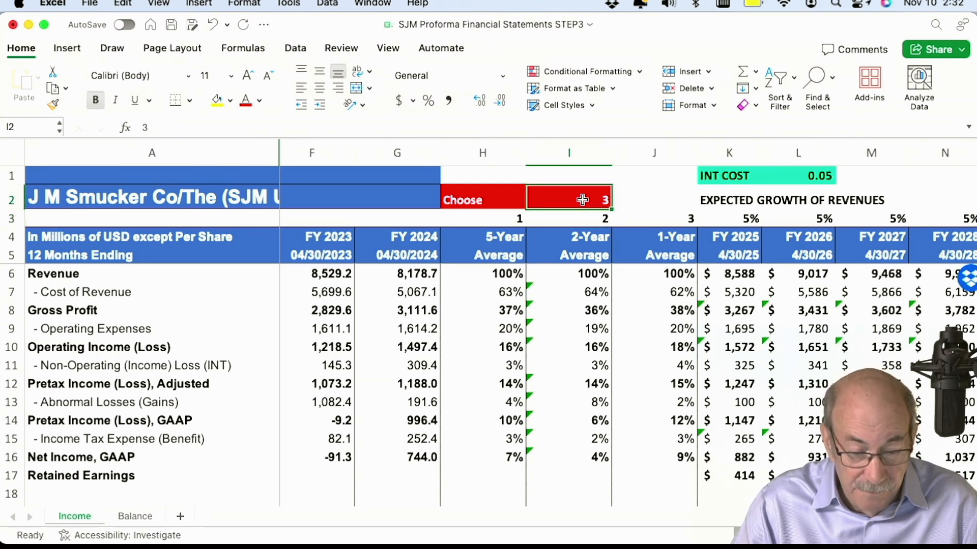
{"action": "left_click", "coordinate": [582, 201]}
{"action": "type", "text": "1"}
{"action": "key", "text": "Return"}
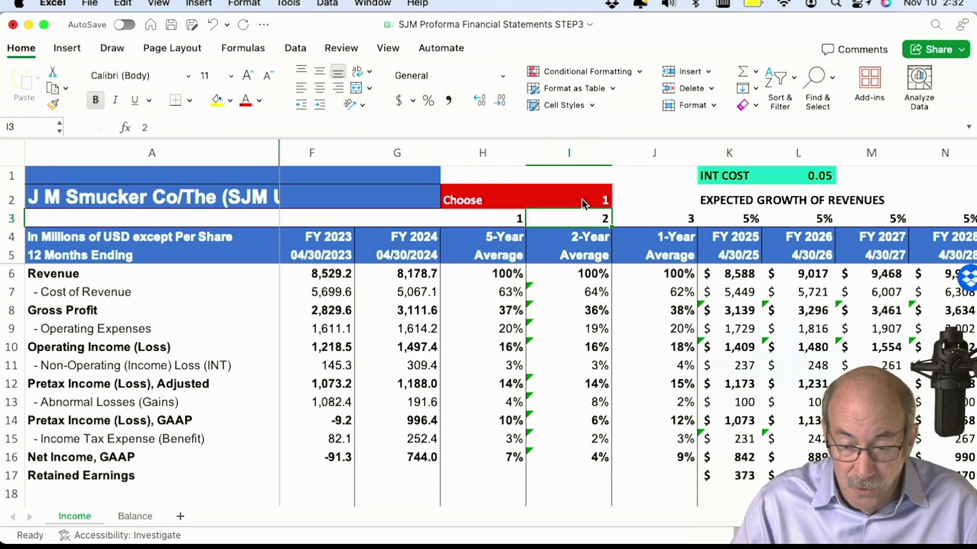
- Review the Income projections through FY 2029, and check the FY 2025 net Property, Plant & Equipment formula on the Balance sheet
{"action": "scroll", "coordinate": [462, 368], "scroll_direction": "left", "scroll_amount": 1}
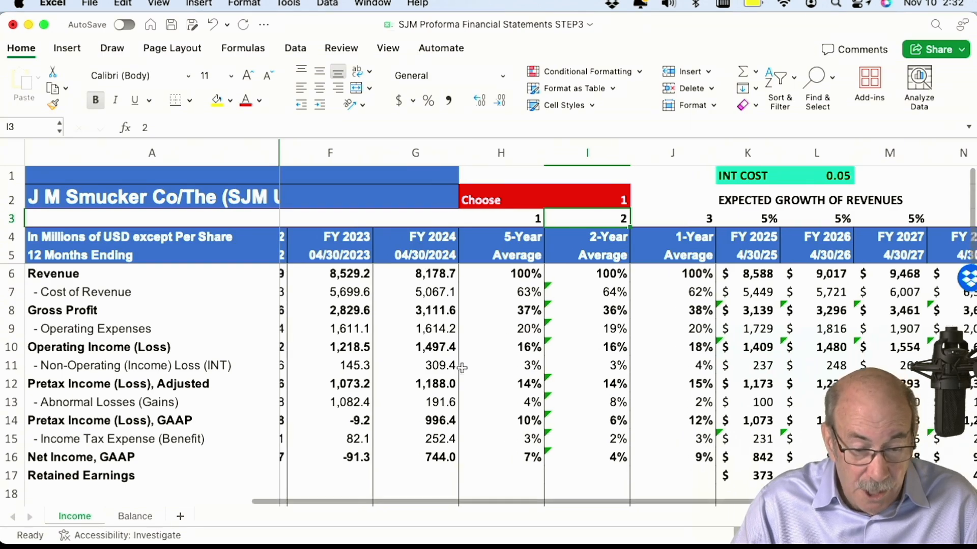
{"action": "scroll", "coordinate": [462, 367], "scroll_direction": "right", "scroll_amount": 3}
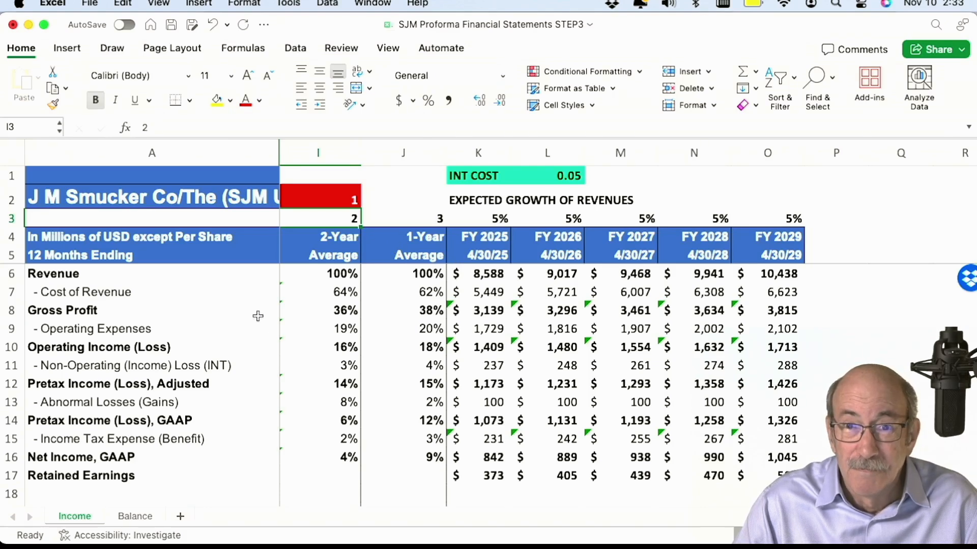
{"action": "left_click", "coordinate": [147, 515]}
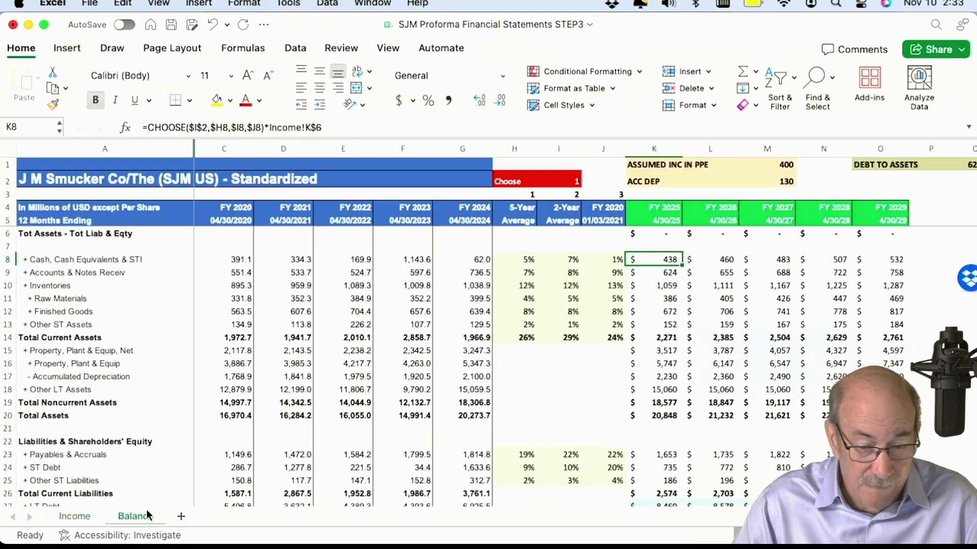
{"action": "scroll", "coordinate": [567, 325], "scroll_direction": "down", "scroll_amount": 3}
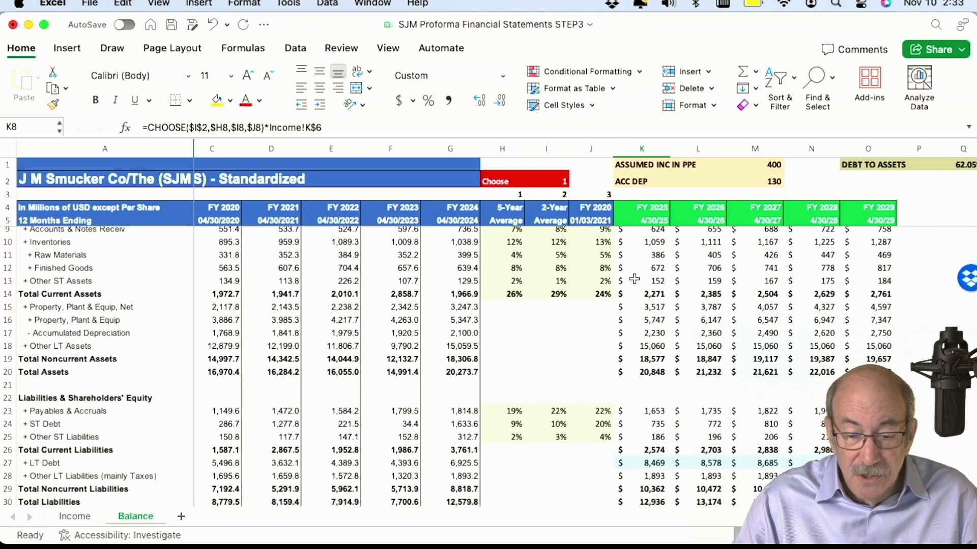
{"action": "left_click", "coordinate": [646, 307]}
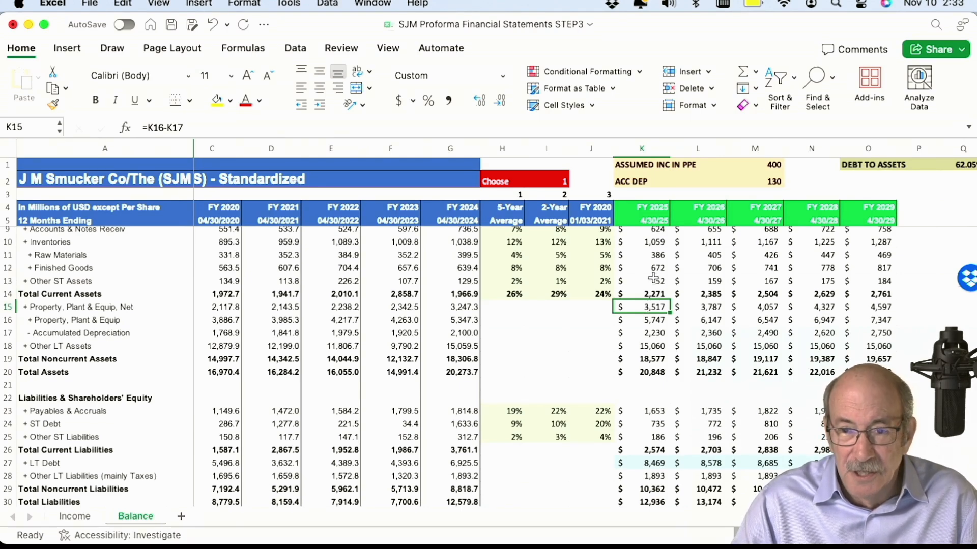
- Review the FY 2025 current asset formulas on the Balance sheet, from Cash through Total Current Assets
{"action": "key", "text": "Up"}
{"action": "key", "text": "Up"}
{"action": "key", "text": "Up"}
{"action": "key", "text": "Up"}
{"action": "key", "text": "Up"}
{"action": "key", "text": "Up"}
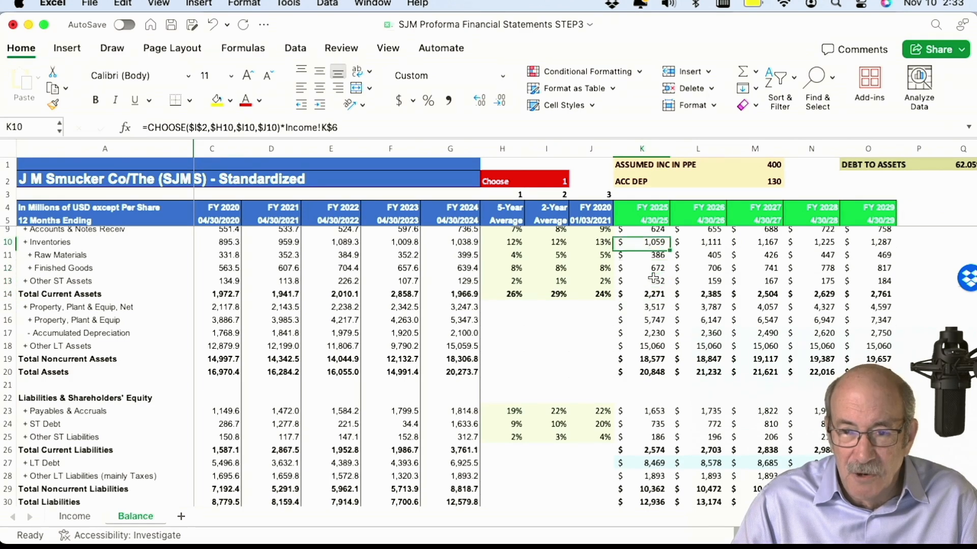
{"action": "key", "text": "Up"}
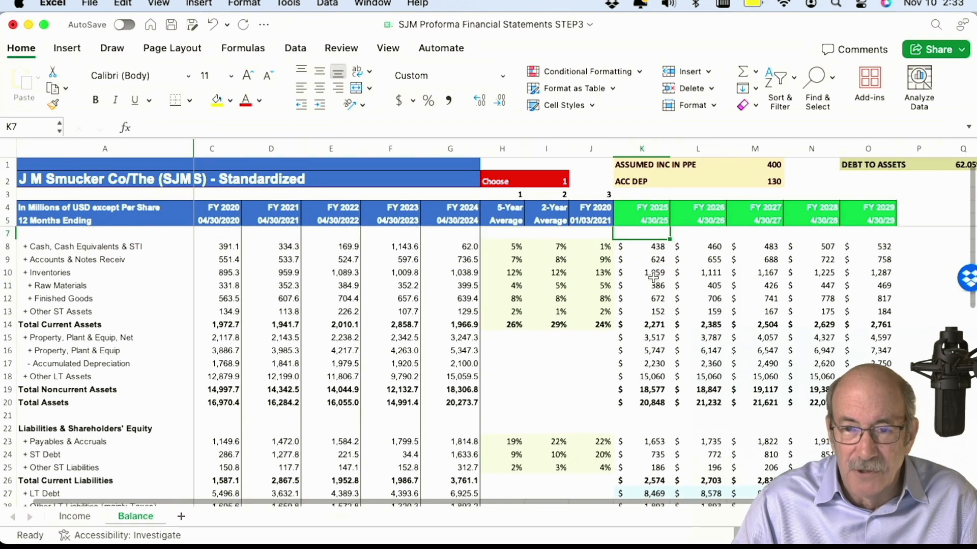
{"action": "key", "text": "Down"}
{"action": "key", "text": "Down"}
{"action": "key", "text": "Down"}
{"action": "key", "text": "Down"}
{"action": "key", "text": "Down"}
{"action": "key", "text": "Down"}
{"action": "key", "text": "Down"}
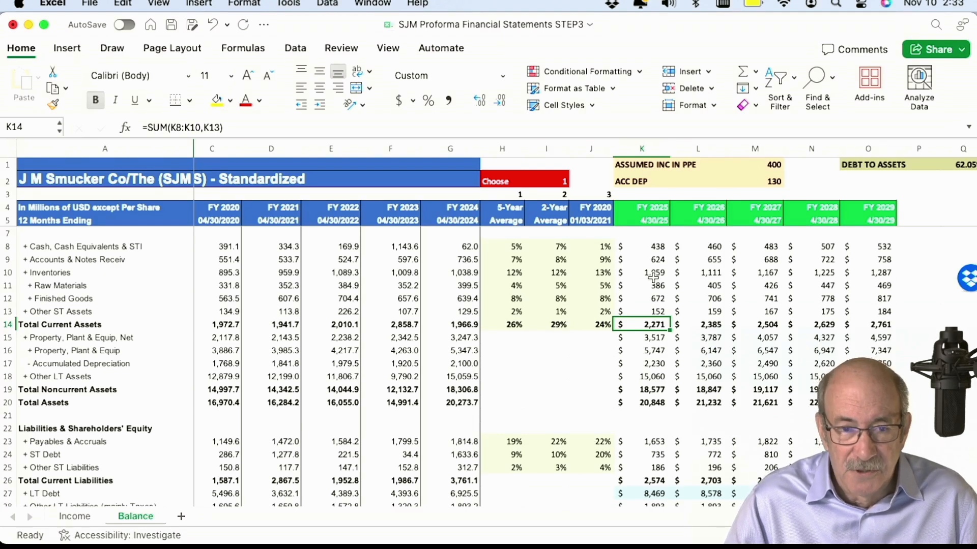
- Examine the net PP&E, gross PP&E and Accumulated Depreciation rows, including the FY 2022 net PP&E formula
{"action": "key", "text": "Down"}
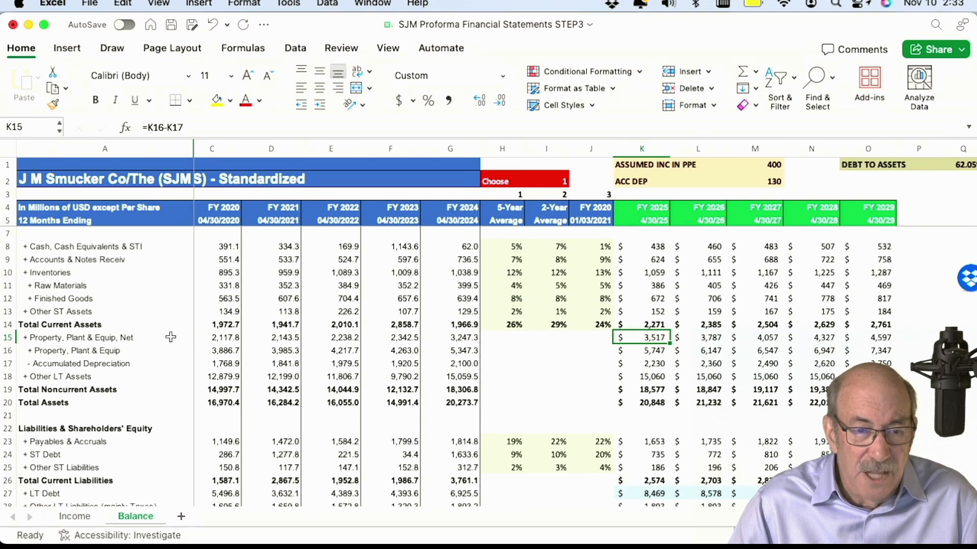
{"action": "left_click", "coordinate": [87, 337]}
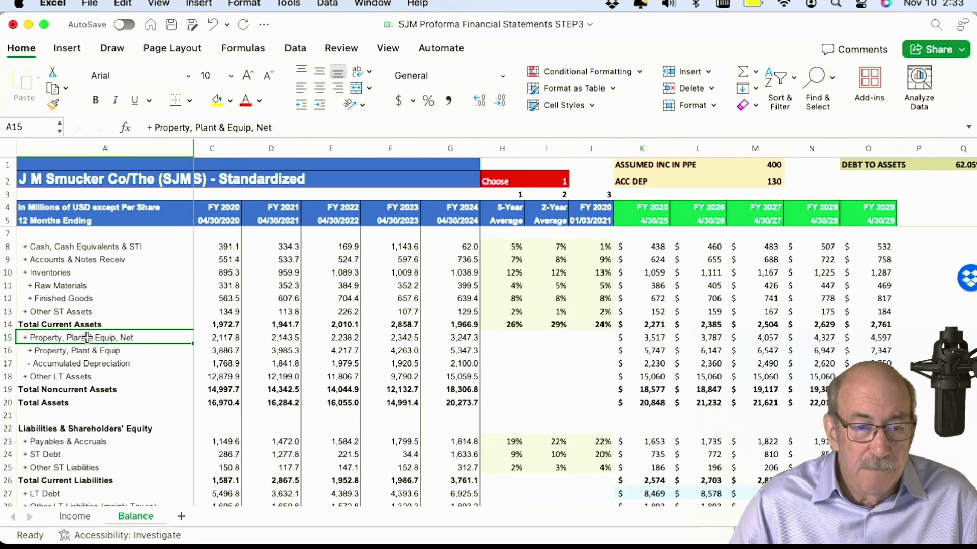
{"action": "key", "text": "Down"}
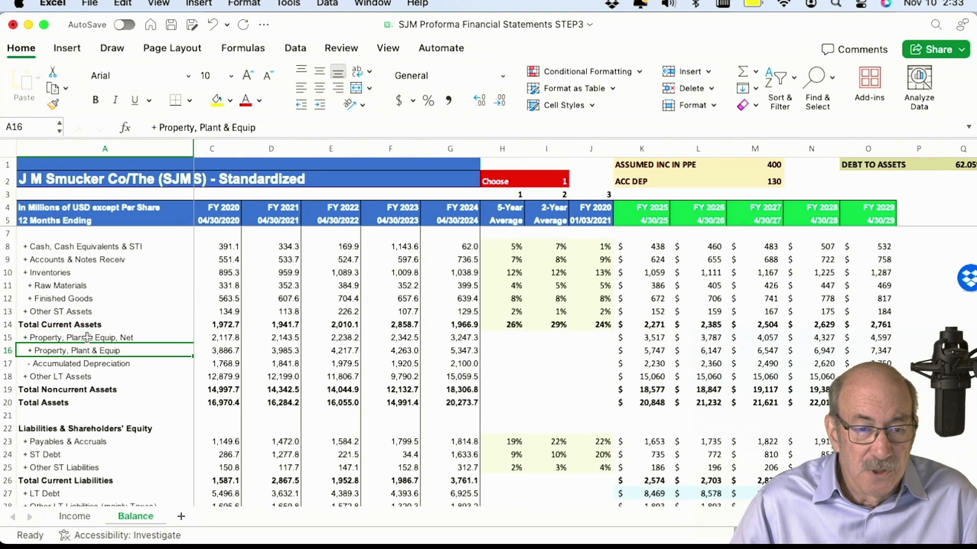
{"action": "key", "text": "Down"}
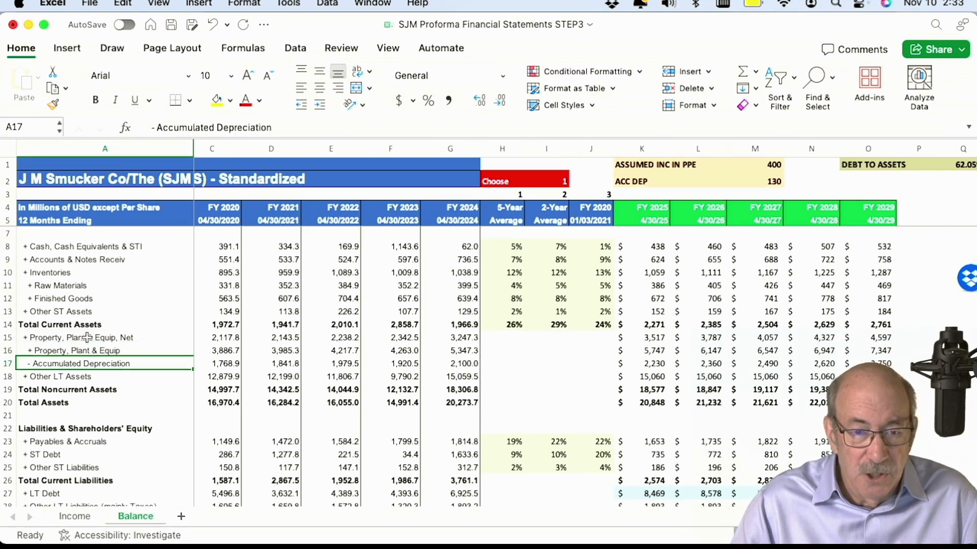
{"action": "key", "text": "Right"}
{"action": "key", "text": "Right"}
{"action": "key", "text": "Right"}
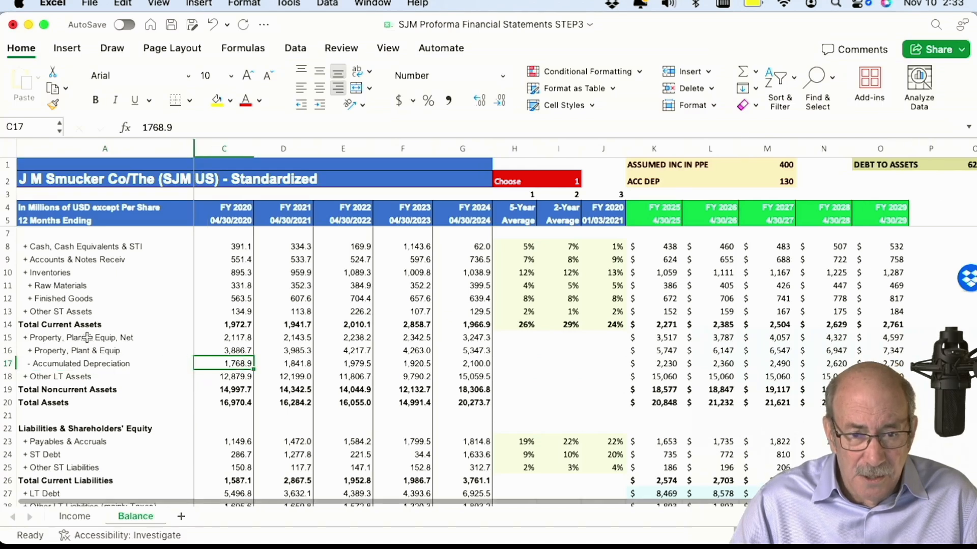
{"action": "key", "text": "Up"}
{"action": "key", "text": "Up"}
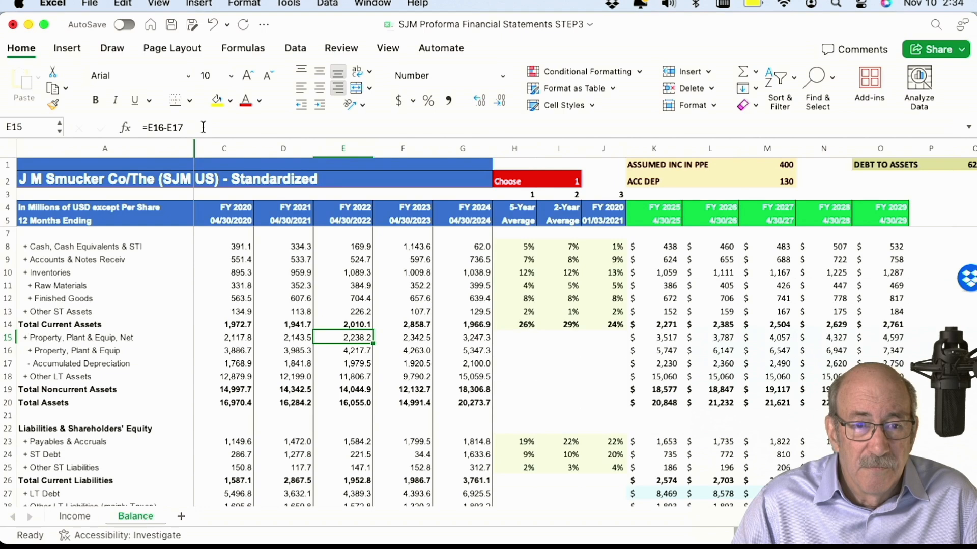
- Check the net PP&E formulas for FY 2022 and FY 2025, and the FY 2025 gross PP&E formula
{"action": "left_click", "coordinate": [203, 127]}
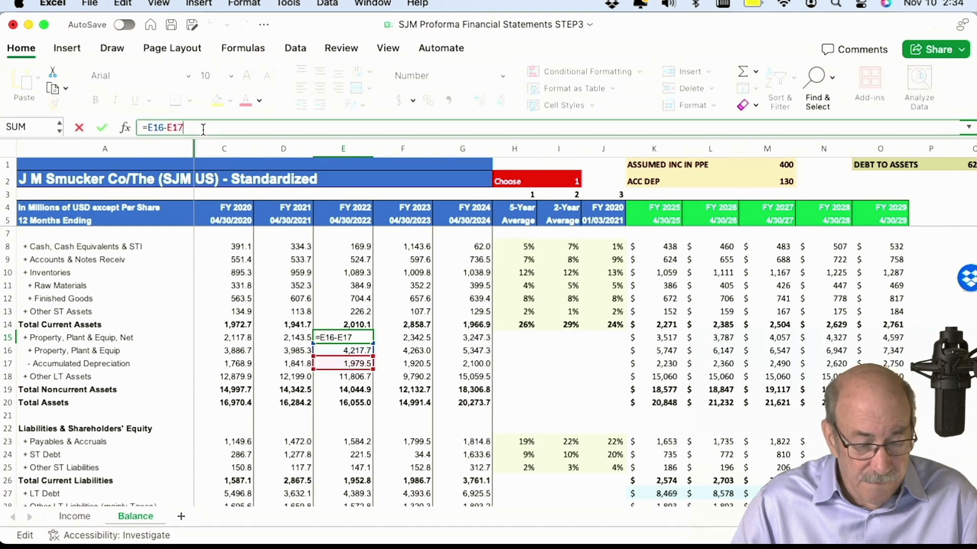
{"action": "key", "text": "Return"}
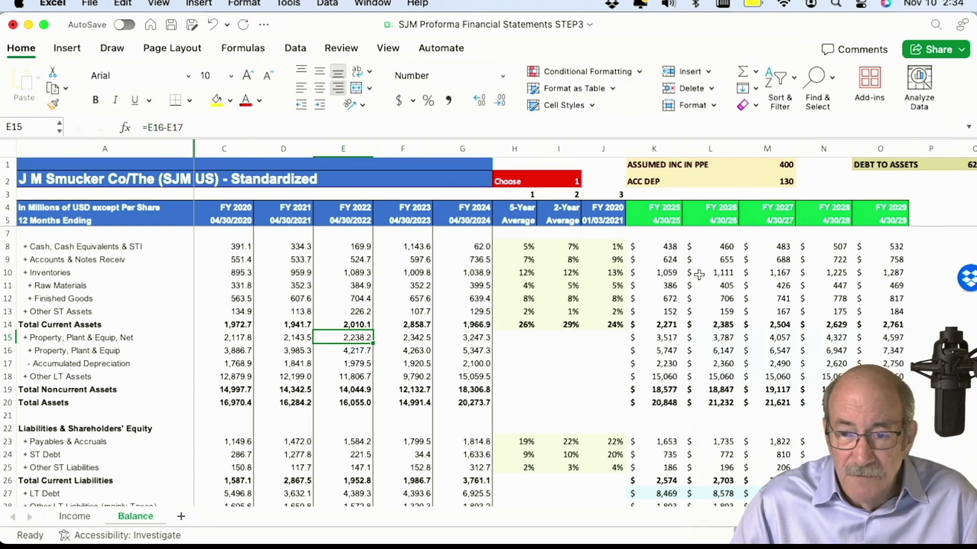
{"action": "left_click", "coordinate": [672, 338]}
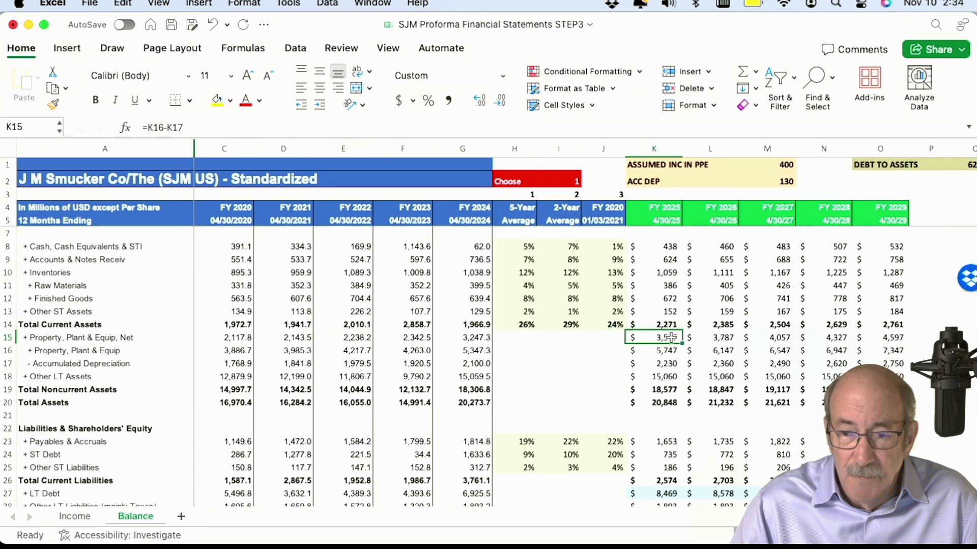
{"action": "key", "text": "Down"}
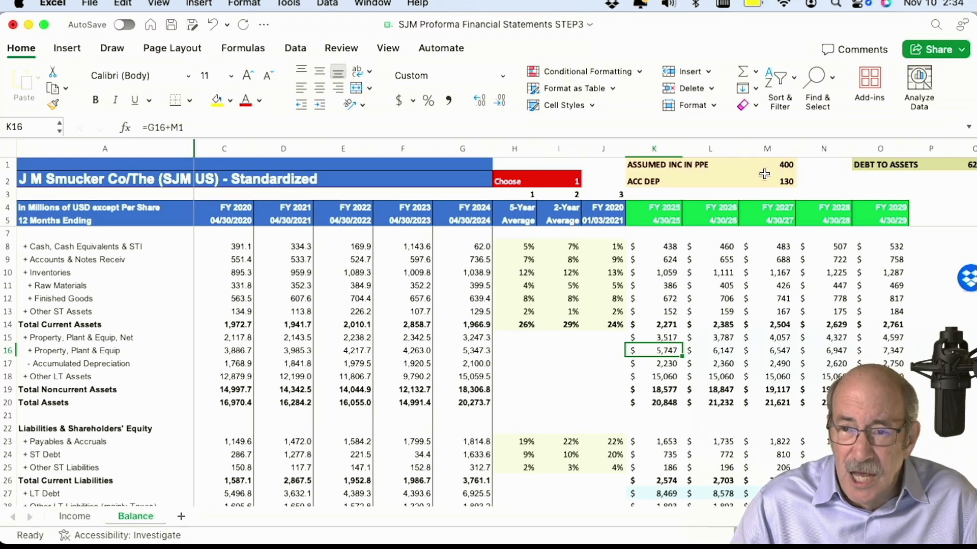
- Examine the assumed PP&E increase and accumulated depreciation inputs above the Balance sheet projections
{"action": "left_click", "coordinate": [753, 163]}
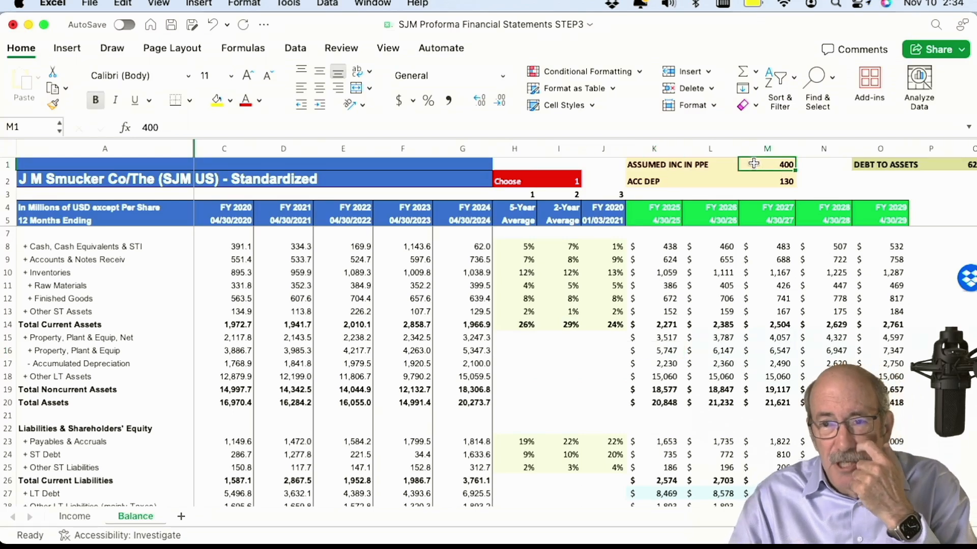
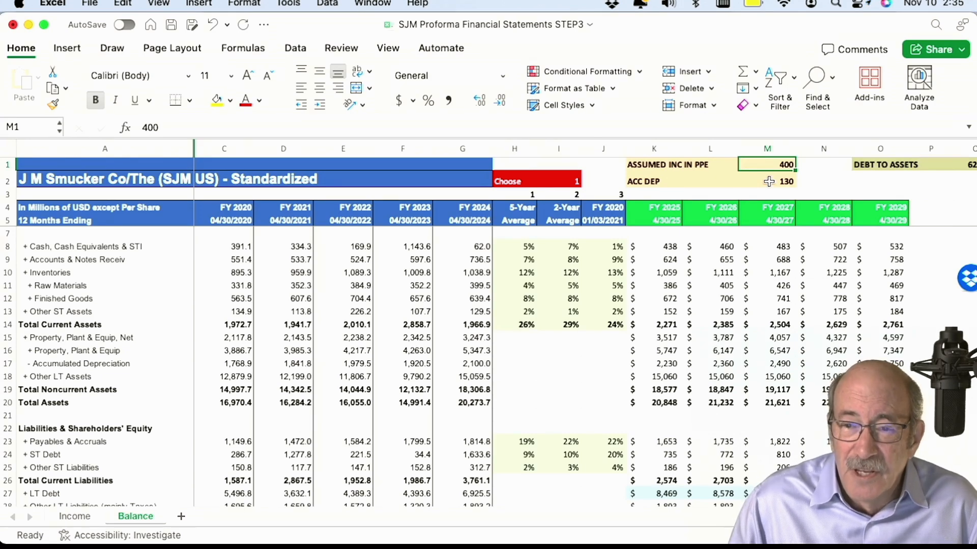
{"action": "left_click", "coordinate": [769, 181]}
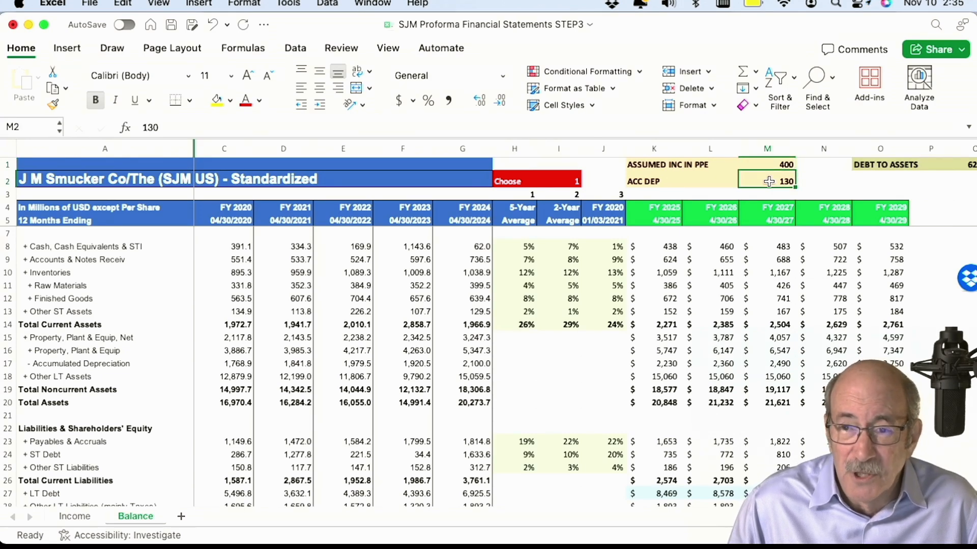
{"action": "left_click", "coordinate": [761, 162]}
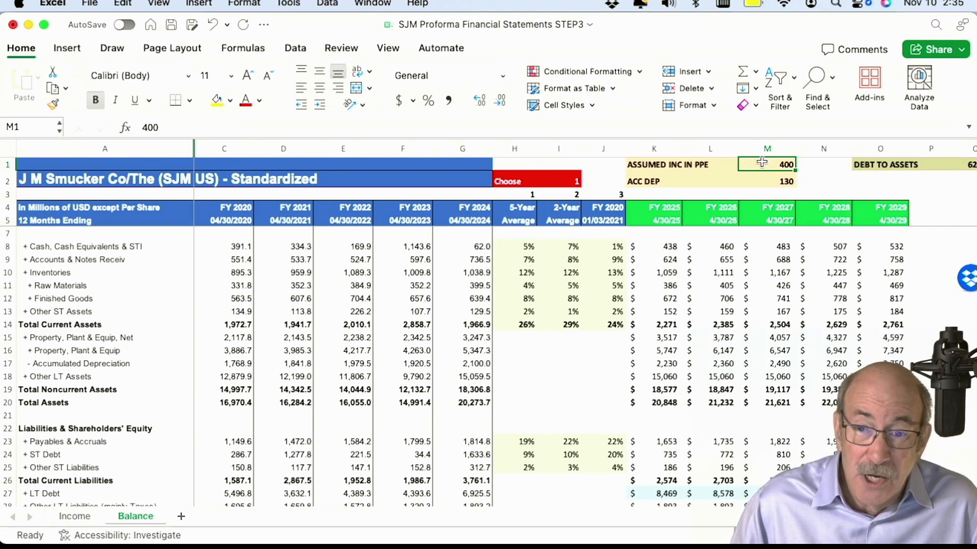
{"action": "key", "text": "Left"}
{"action": "key", "text": "Down"}
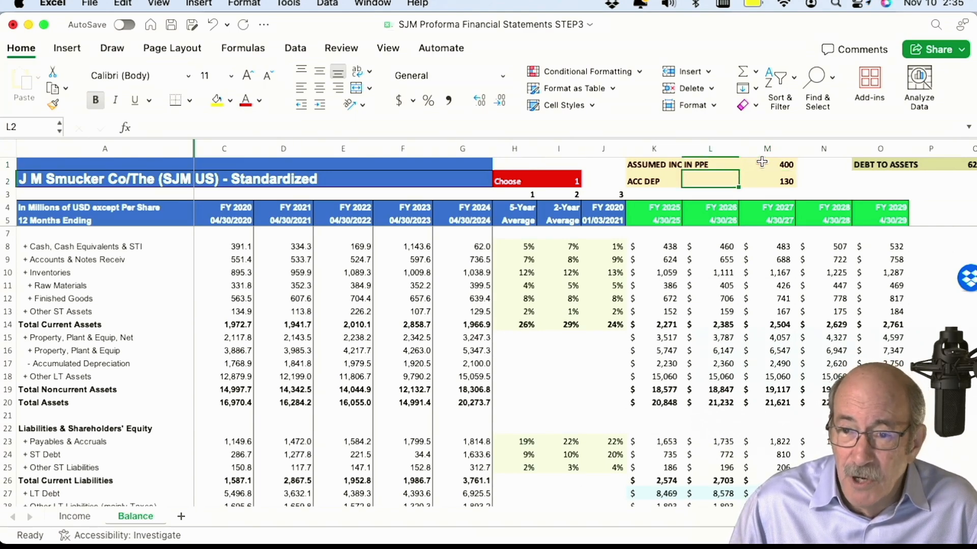
{"action": "key", "text": "Left"}
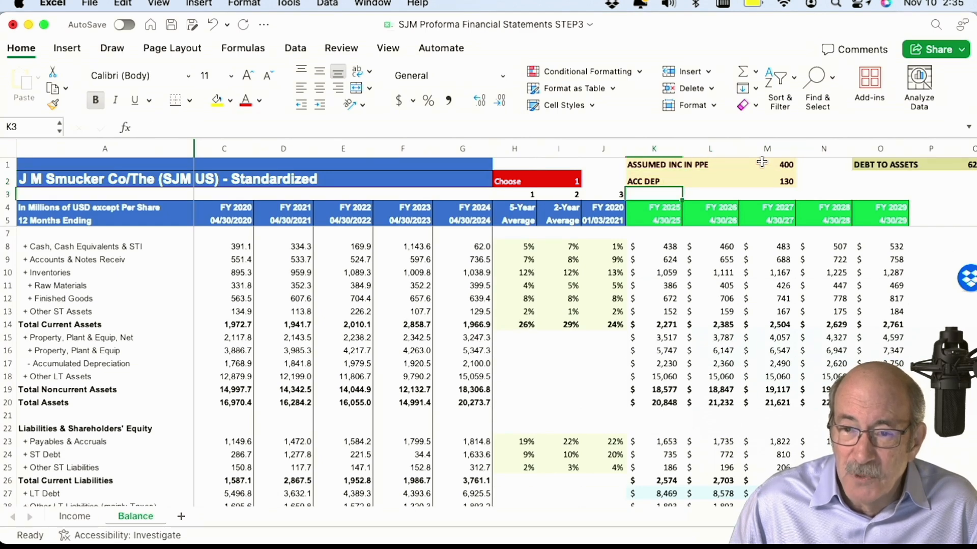
{"action": "key", "text": "Right"}
{"action": "key", "text": "Down"}
{"action": "key", "text": "Up"}
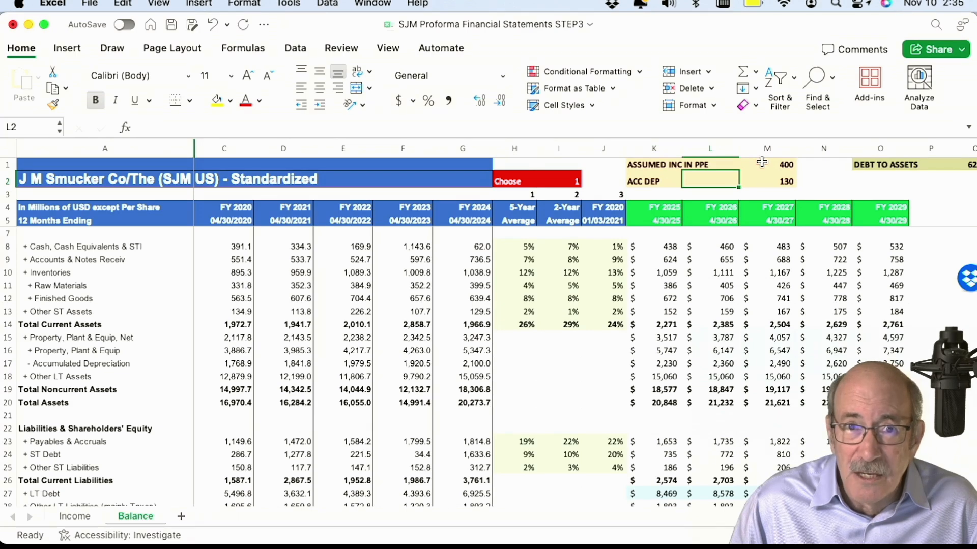
{"action": "key", "text": "Down"}
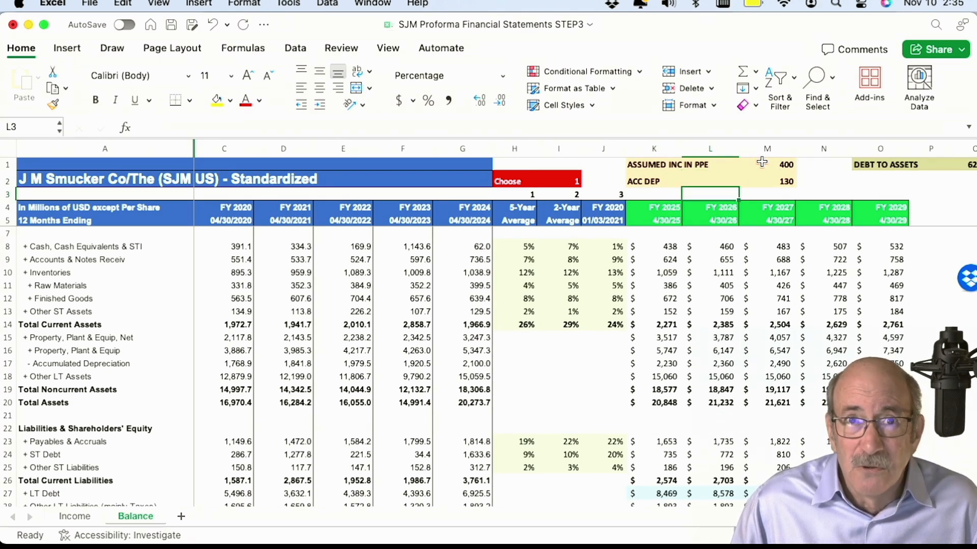
{"action": "key", "text": "Right"}
{"action": "key", "text": "Up"}
{"action": "key", "text": "Down"}
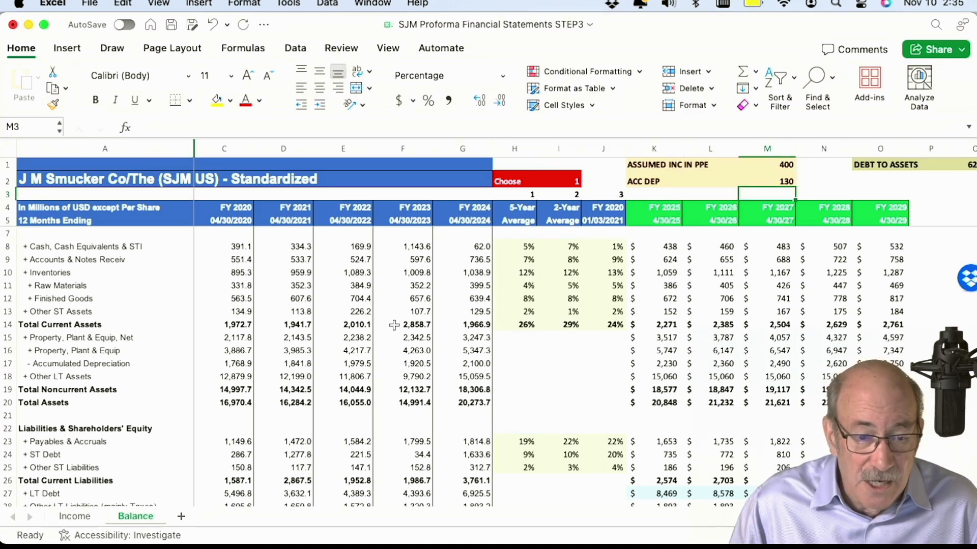
- Check the FY 2025 expected revenue growth on the Income sheet, and return to the Balance sheet
{"action": "left_click", "coordinate": [77, 516]}
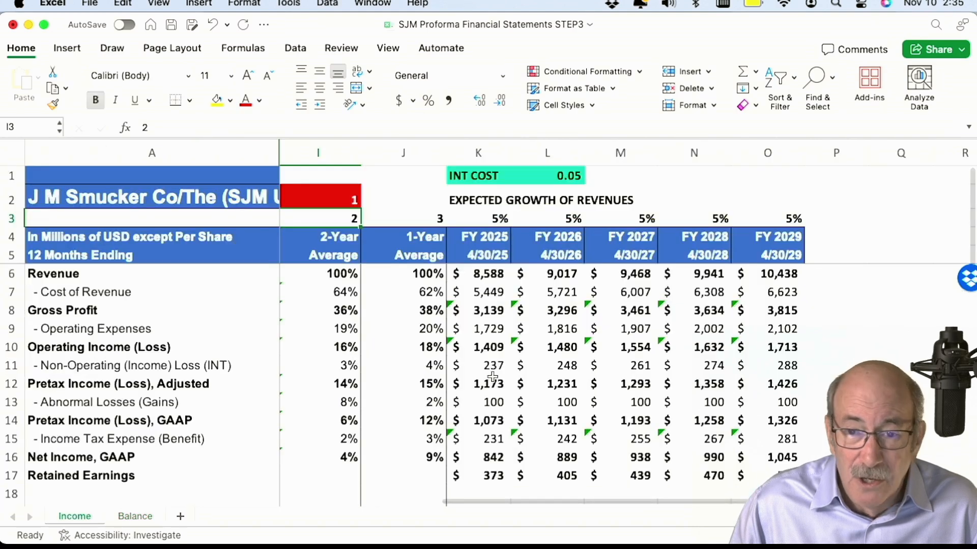
{"action": "left_click", "coordinate": [490, 211]}
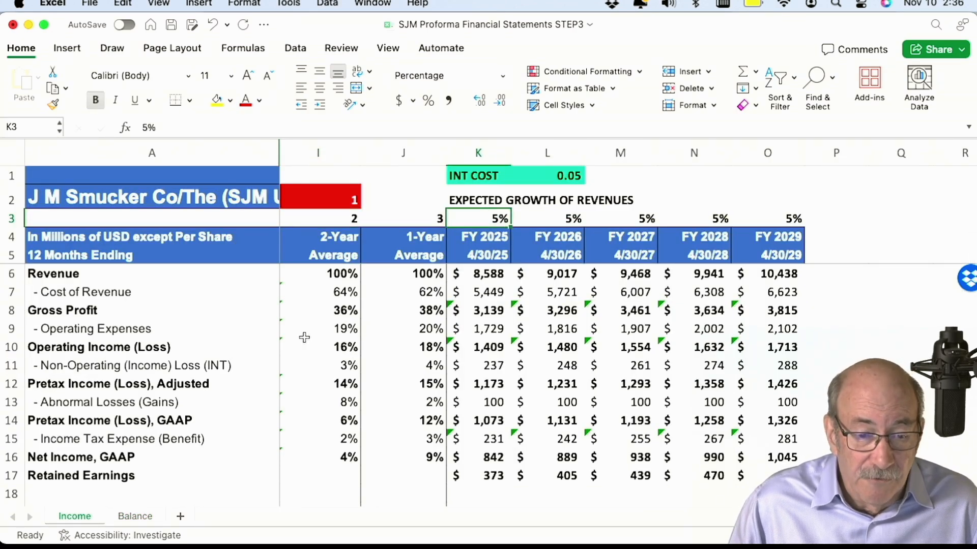
{"action": "left_click", "coordinate": [135, 517]}
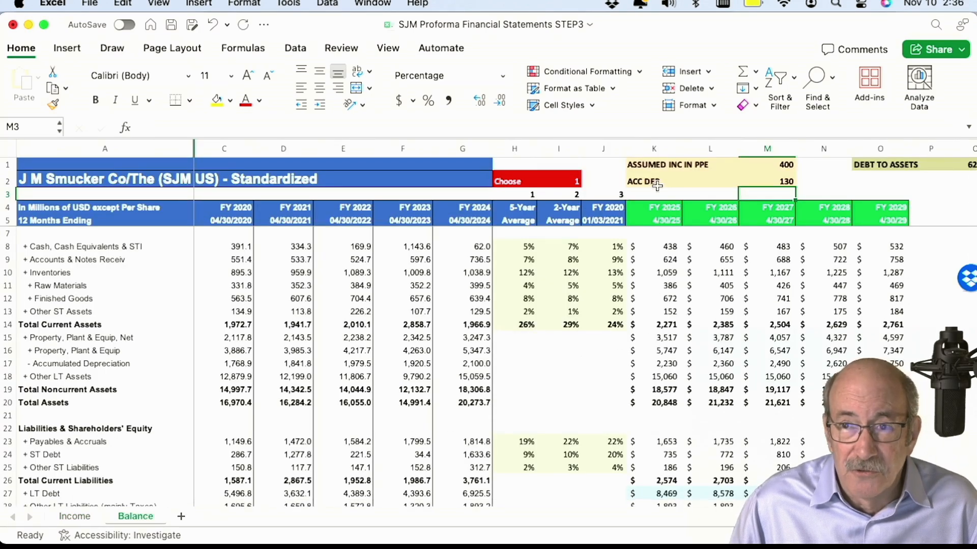
{"action": "key", "text": "Up"}
{"action": "key", "text": "Down"}
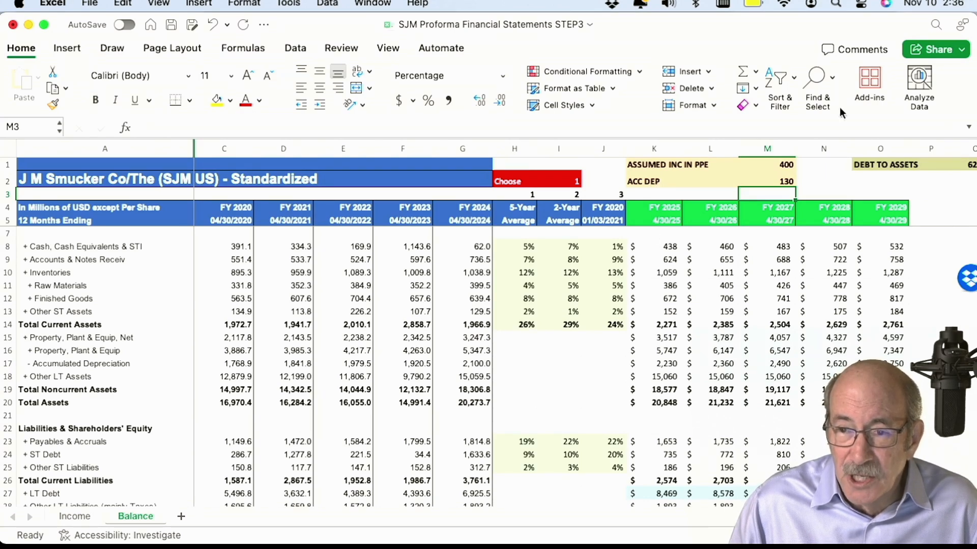
- Trace the FY 2026 and FY 2027 gross PP&E formulas to the prior-year balance and the assumed PP&E increase
{"action": "left_click", "coordinate": [781, 166]}
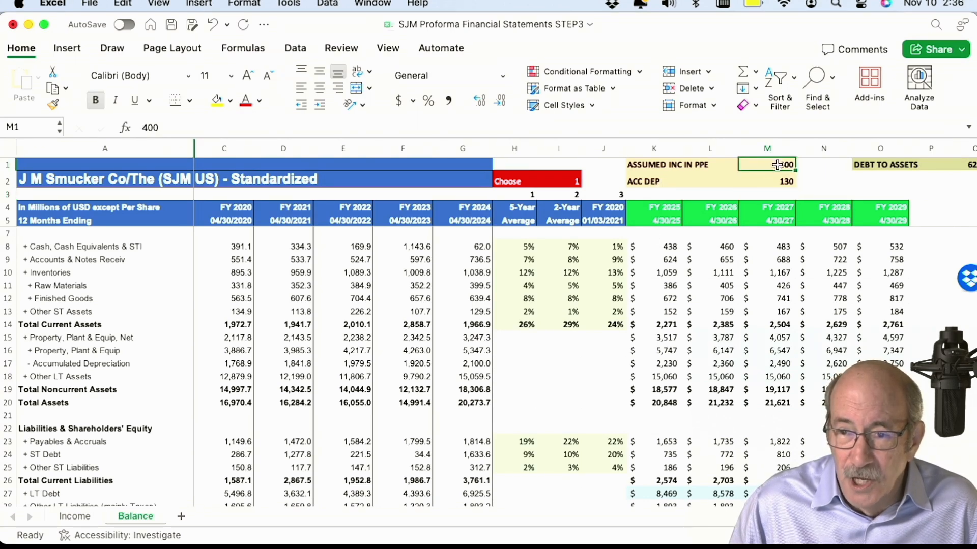
{"action": "left_click", "coordinate": [726, 350]}
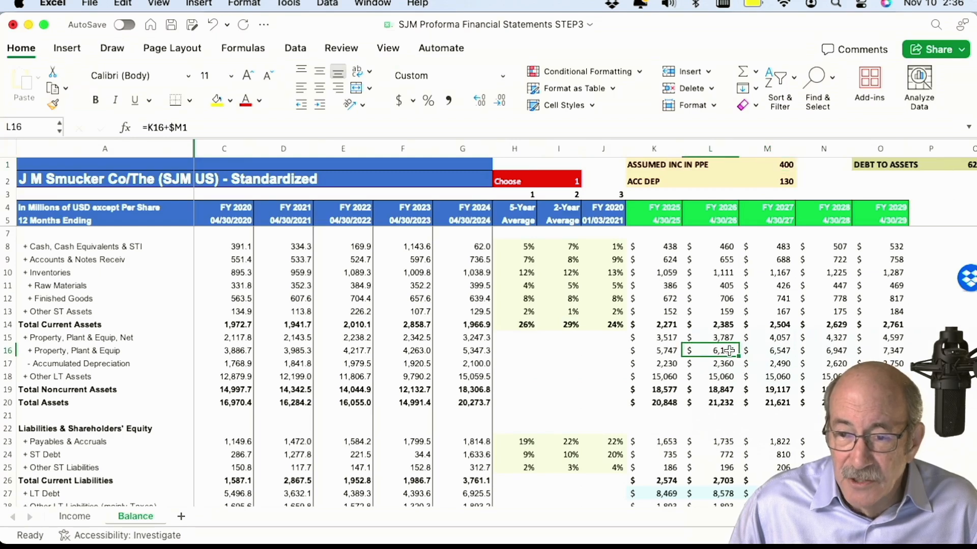
{"action": "left_click", "coordinate": [256, 126]}
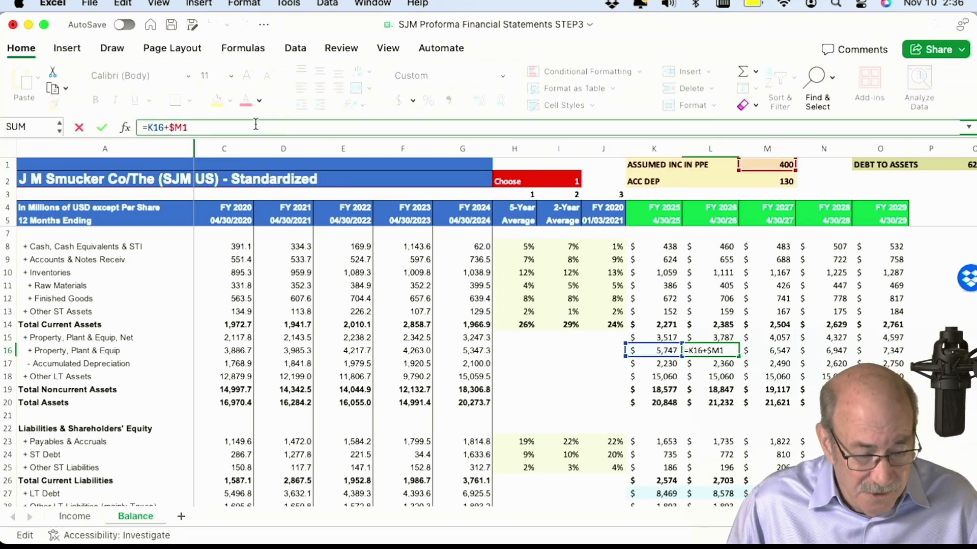
{"action": "key", "text": "Escape"}
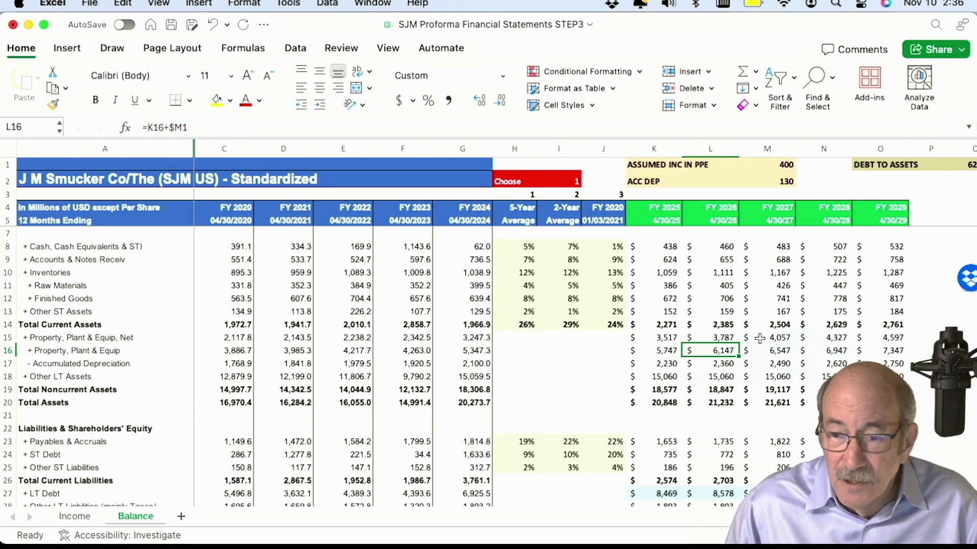
{"action": "left_click", "coordinate": [771, 351]}
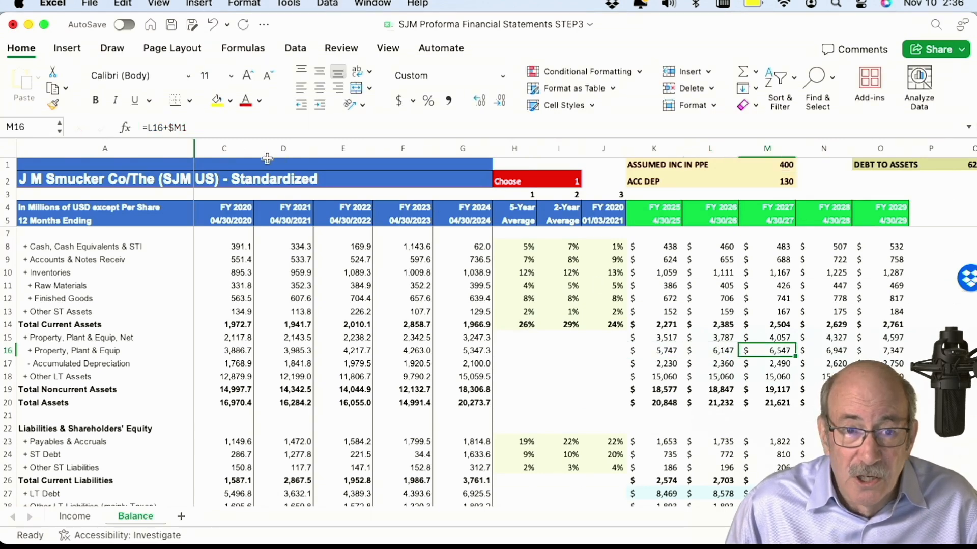
{"action": "left_click", "coordinate": [205, 128]}
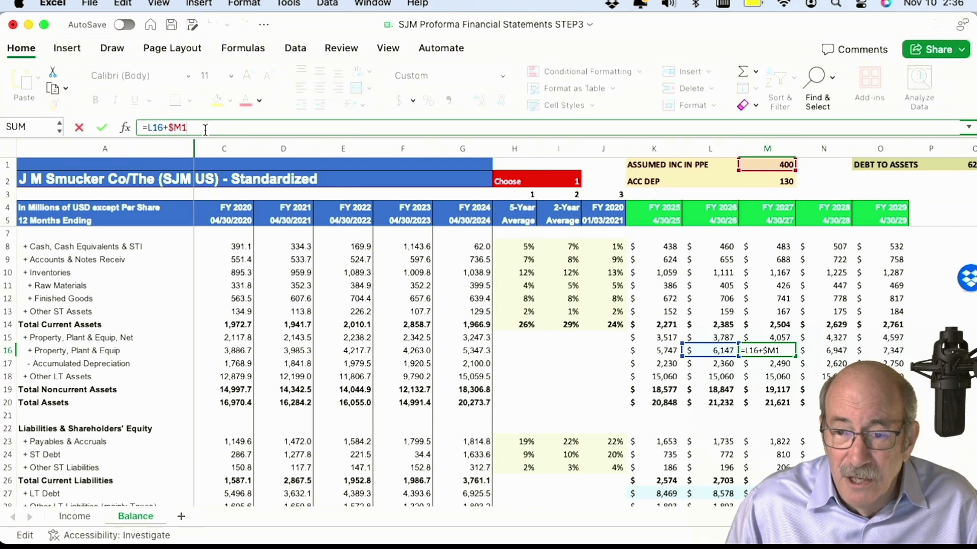
{"action": "key", "text": "Escape"}
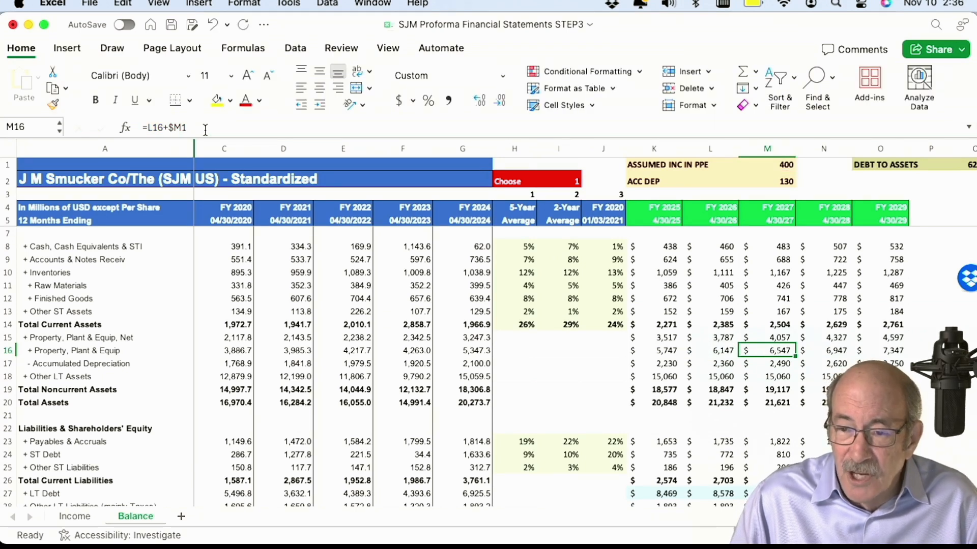
- Compare the gross Property, Plant & Equip formulas across the projected years FY 2025 through FY 2029
{"action": "key", "text": "Left"}
{"action": "key", "text": "Left"}
{"action": "key", "text": "Right"}
{"action": "key", "text": "Right"}
{"action": "key", "text": "Right"}
{"action": "key", "text": "Right"}
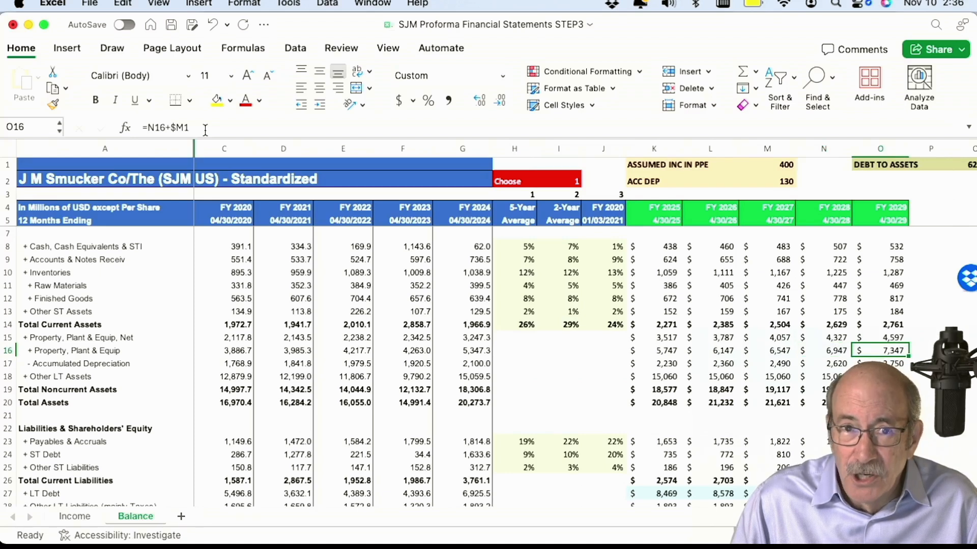
{"action": "key", "text": "Left"}
{"action": "key", "text": "Left"}
{"action": "key", "text": "Left"}
{"action": "key", "text": "Left"}
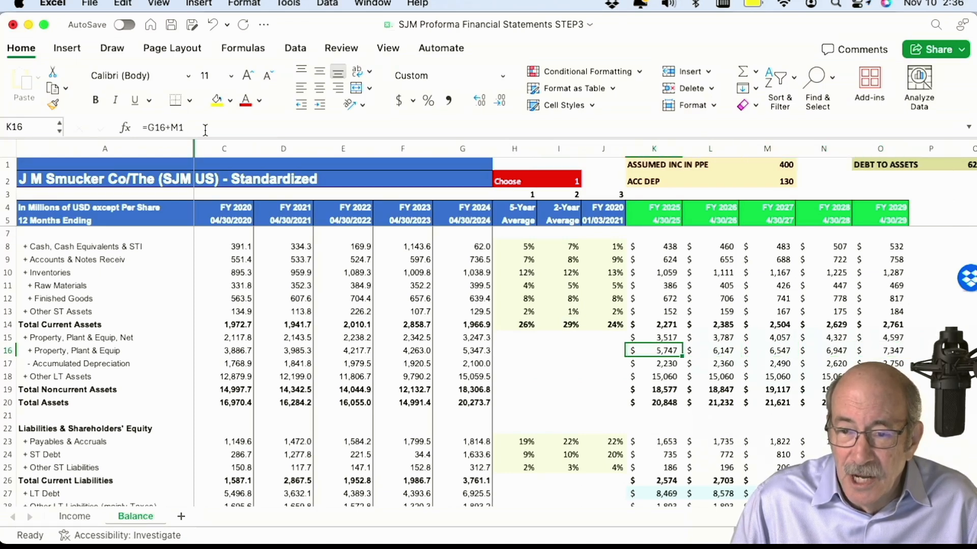
- Trace the references of the FY 2025 Accumulated Depreciation formula, and go back up to the ACC DEP assumption
{"action": "key", "text": "Down"}
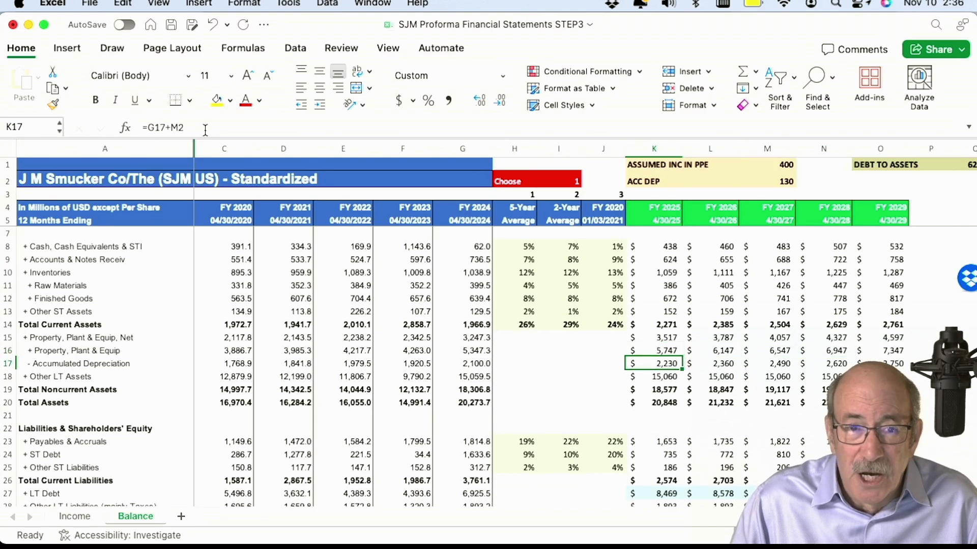
{"action": "left_click", "coordinate": [204, 131]}
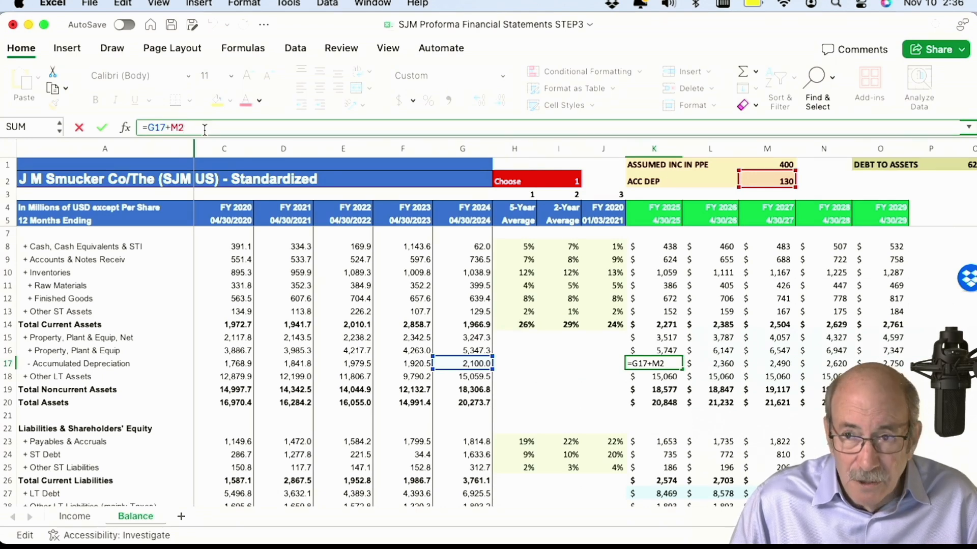
{"action": "key", "text": "Return"}
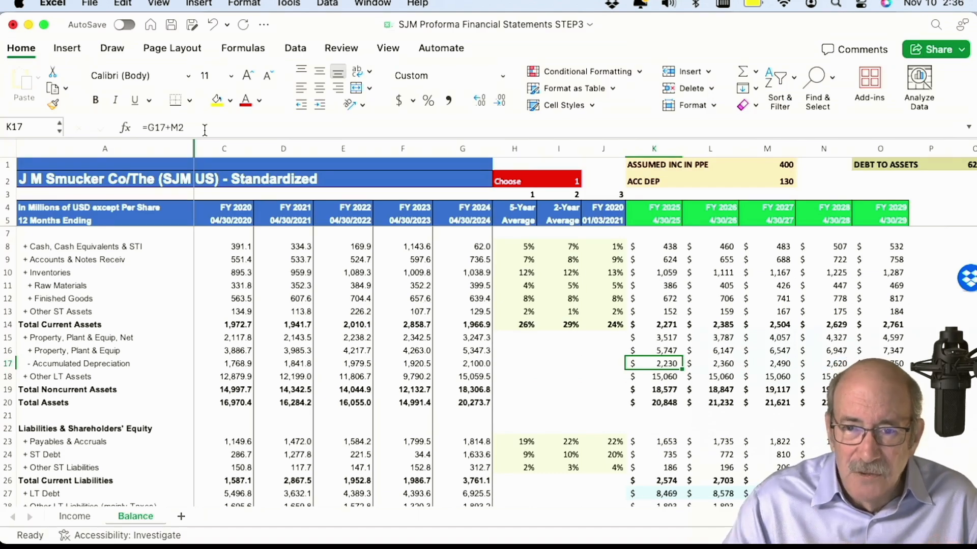
{"action": "key", "text": "Up"}
{"action": "key", "text": "Up"}
{"action": "key", "text": "Up"}
{"action": "key", "text": "Up"}
{"action": "key", "text": "Up"}
{"action": "key", "text": "Up"}
{"action": "key", "text": "Up"}
{"action": "key", "text": "Up"}
{"action": "key", "text": "Up"}
{"action": "key", "text": "Up"}
{"action": "key", "text": "Up"}
{"action": "key", "text": "Up"}
{"action": "key", "text": "Up"}
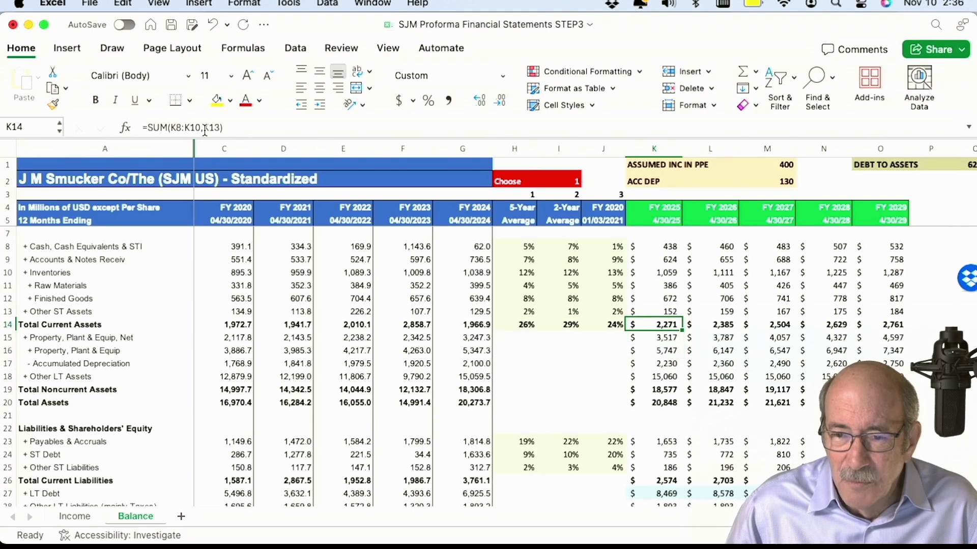
{"action": "key", "text": "Up"}
{"action": "key", "text": "Up"}
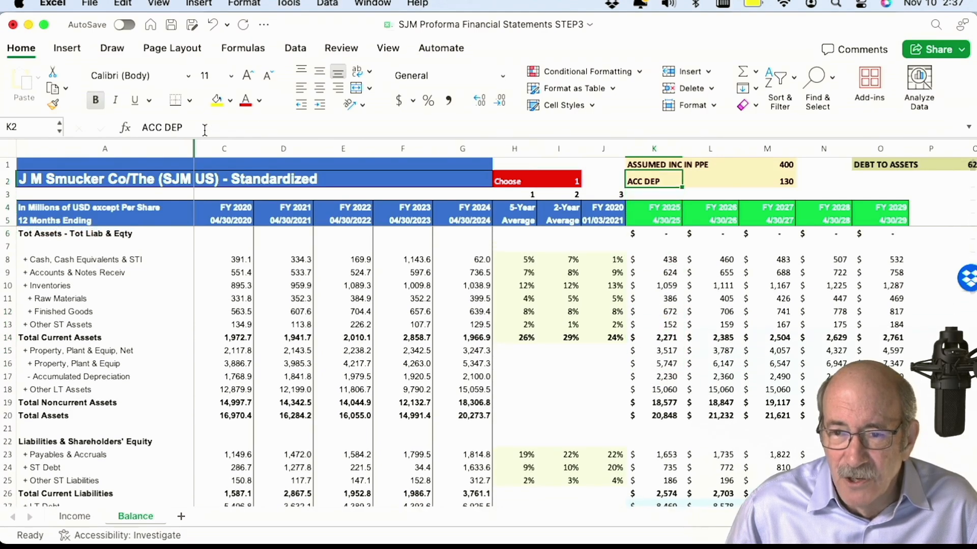
{"action": "key", "text": "Down"}
{"action": "key", "text": "Up"}
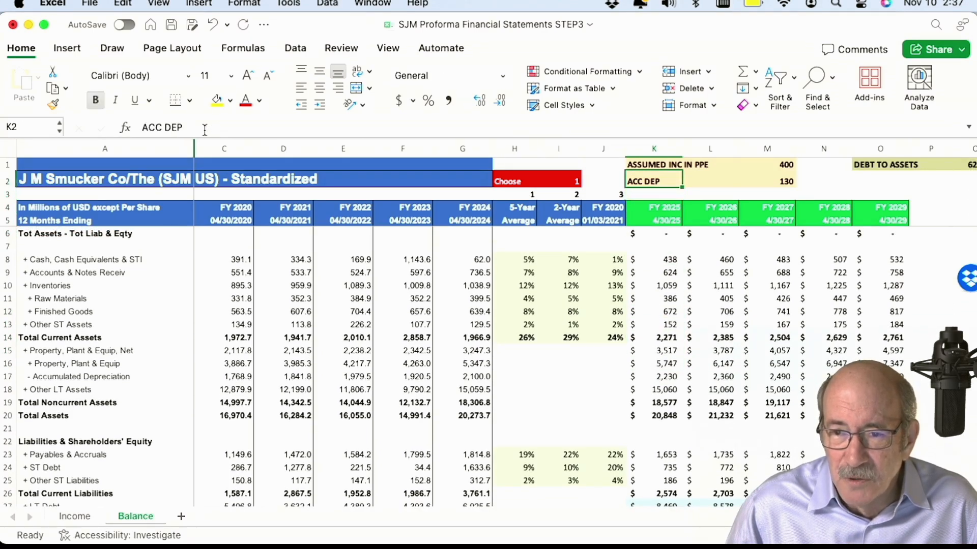
{"action": "key", "text": "Down"}
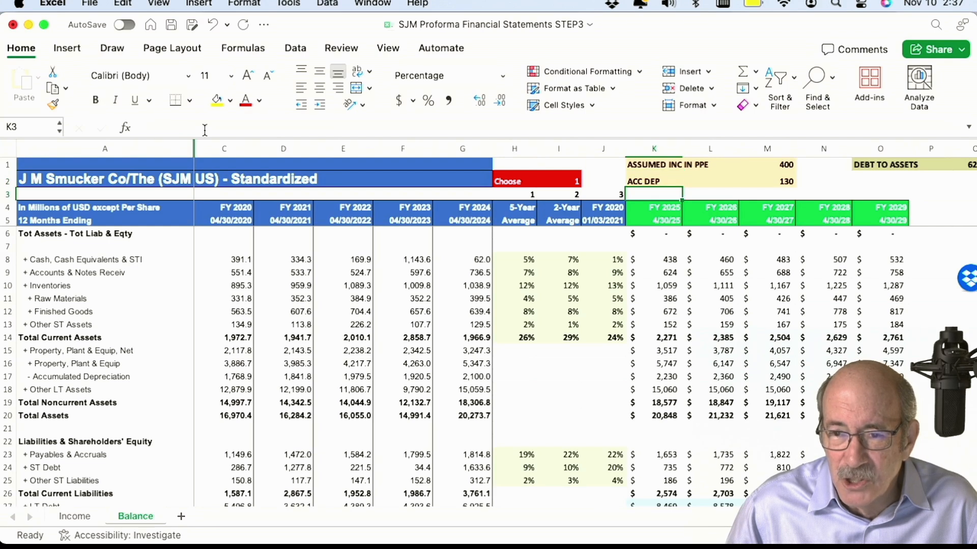
{"action": "key", "text": "Up"}
{"action": "key", "text": "Right"}
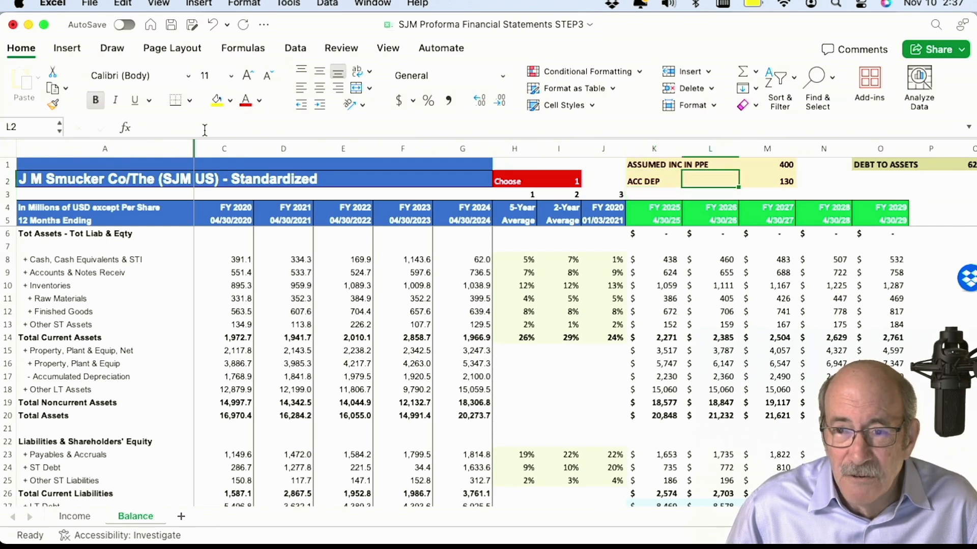
{"action": "key", "text": "Down"}
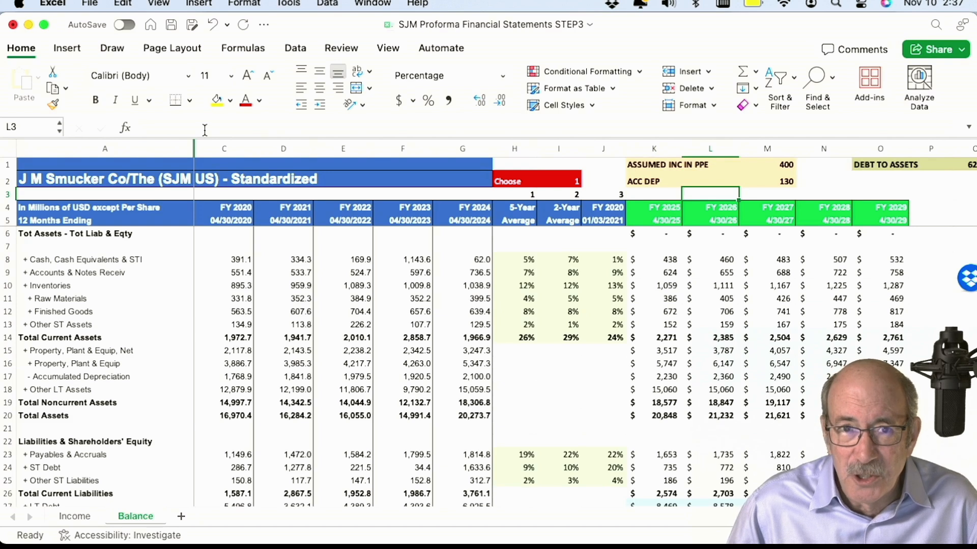
- Examine how the FY 2026 Accumulated Depreciation formula adds the ACC DEP assumption to the prior-year balance
{"action": "key", "text": "Down"}
{"action": "key", "text": "Down"}
{"action": "key", "text": "Down"}
{"action": "key", "text": "Down"}
{"action": "key", "text": "Down"}
{"action": "key", "text": "Down"}
{"action": "key", "text": "Down"}
{"action": "key", "text": "Down"}
{"action": "key", "text": "Down"}
{"action": "key", "text": "Down"}
{"action": "key", "text": "Down"}
{"action": "key", "text": "Down"}
{"action": "key", "text": "Down"}
{"action": "key", "text": "Down"}
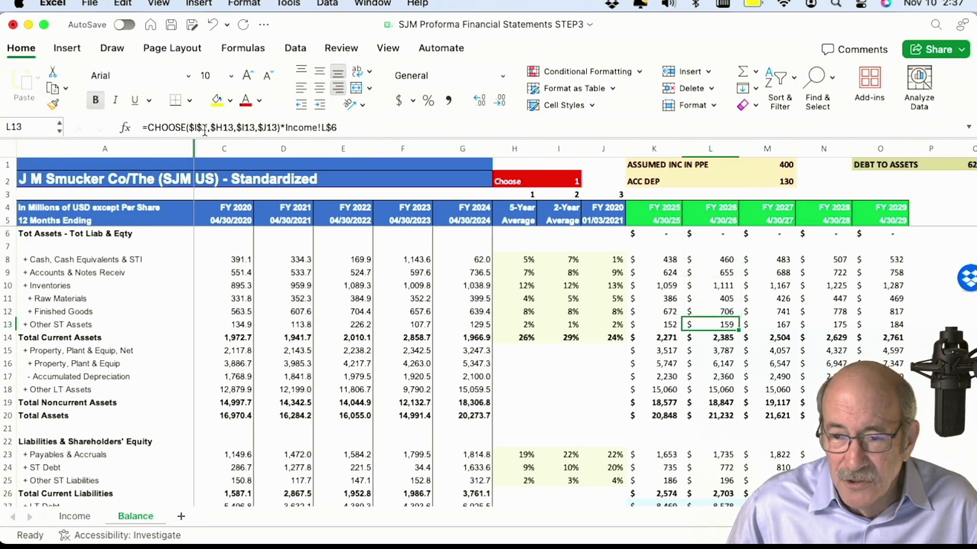
{"action": "key", "text": "Up"}
{"action": "key", "text": "Down"}
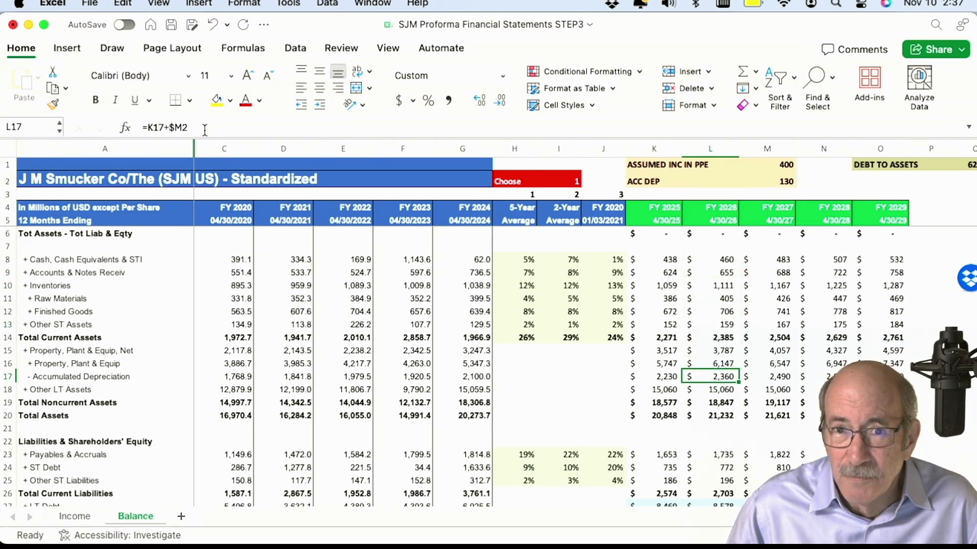
- Trace the FY 2026 net Property, Plant & Equip formula to gross PP&E and Accumulated Depreciation
{"action": "key", "text": "Up"}
{"action": "key", "text": "Up"}
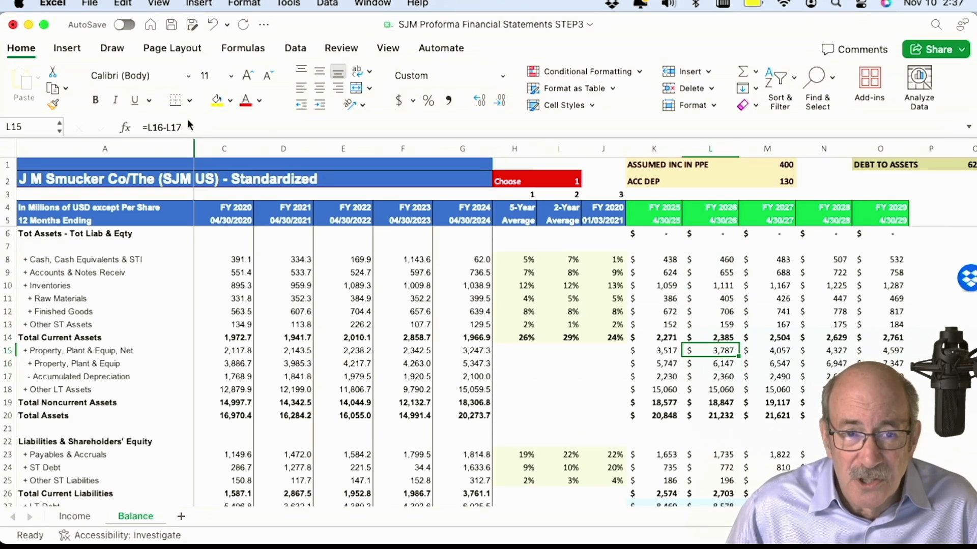
{"action": "left_click", "coordinate": [205, 126]}
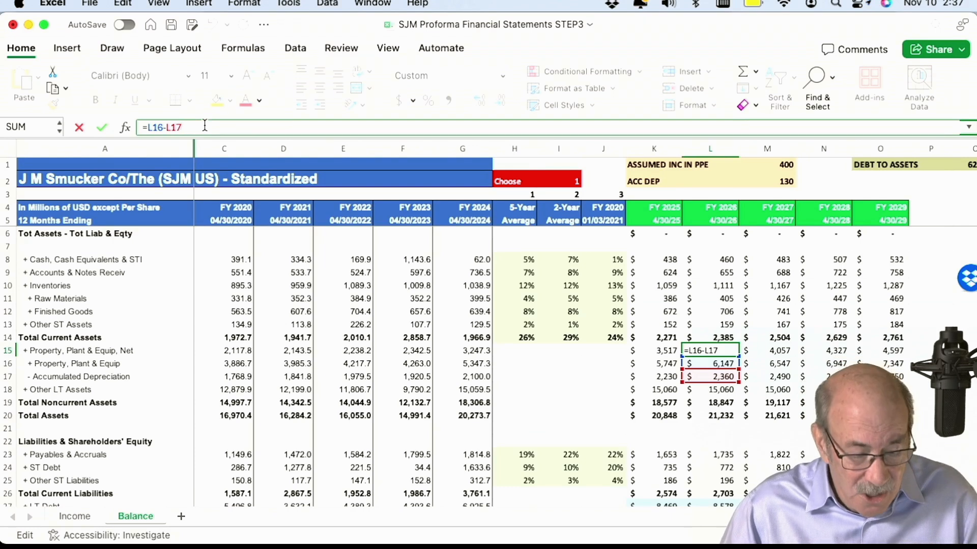
{"action": "key", "text": "Return"}
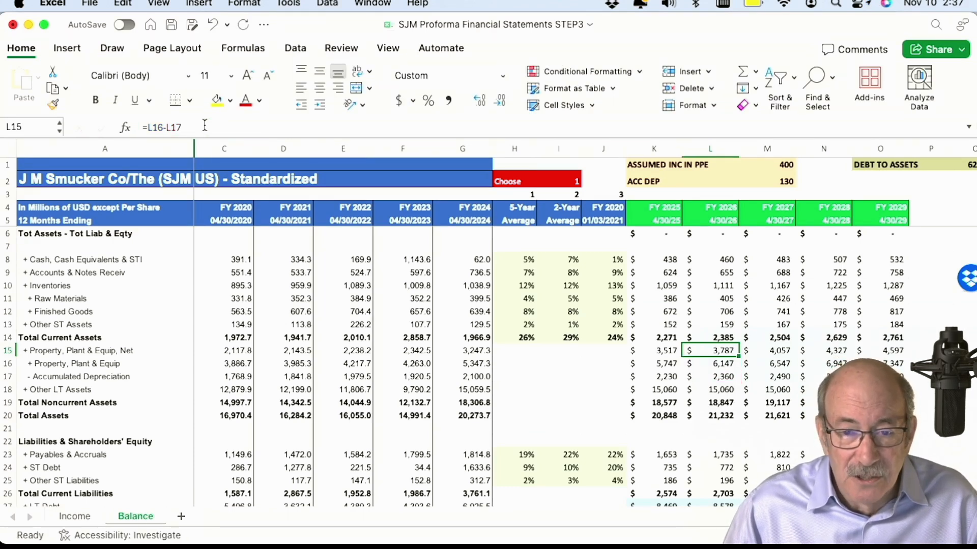
- Check the FY 2026 Other LT Assets formula, and review the historical Other LT Assets balances from FY 2020 to FY 2024
{"action": "key", "text": "Down"}
{"action": "key", "text": "Down"}
{"action": "key", "text": "Down"}
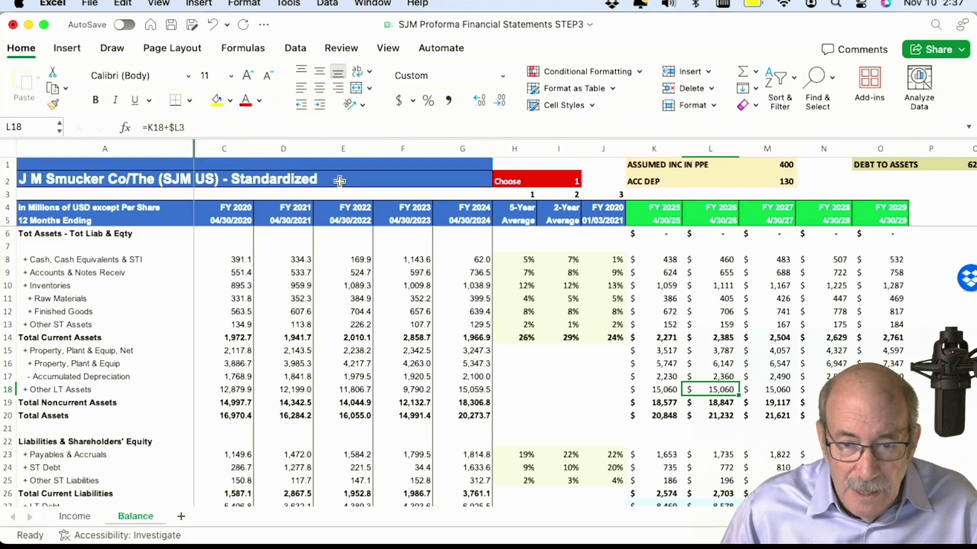
{"action": "left_click", "coordinate": [463, 392]}
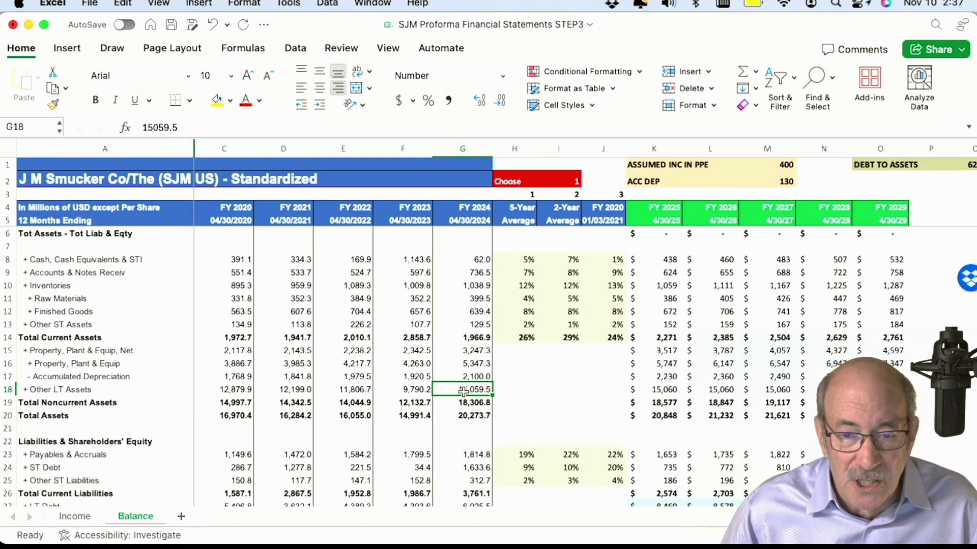
{"action": "key", "text": "Left"}
{"action": "key", "text": "Left"}
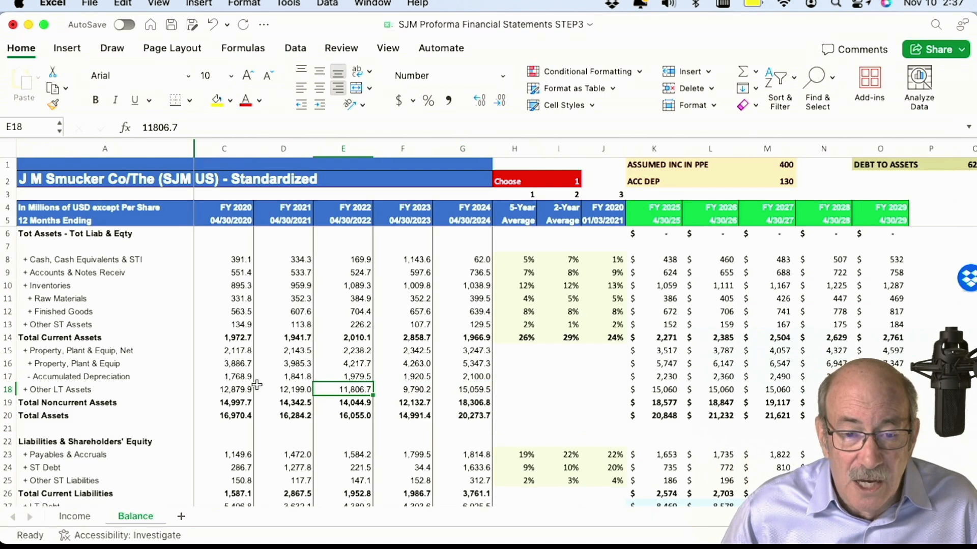
{"action": "left_click", "coordinate": [241, 388]}
{"action": "key", "text": "Right"}
{"action": "key", "text": "Right"}
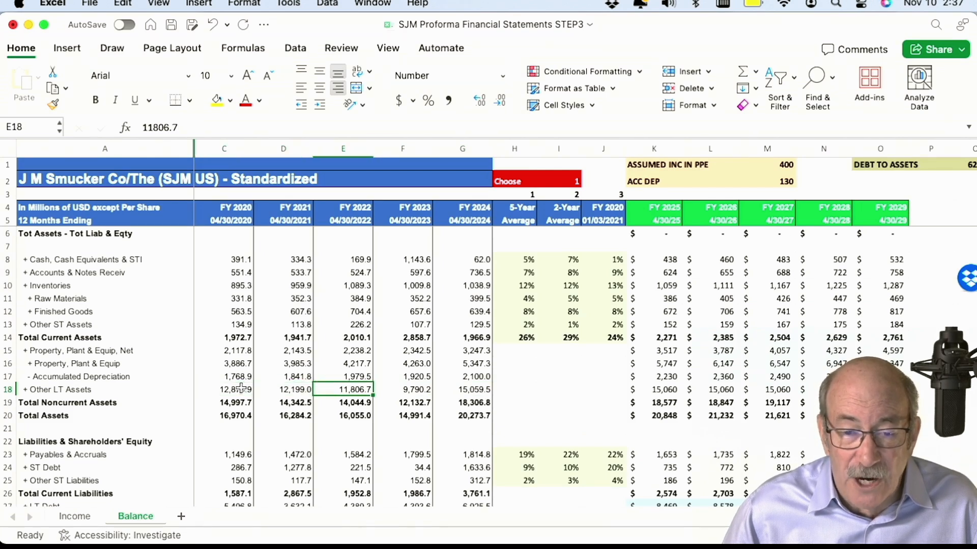
{"action": "key", "text": "Left"}
{"action": "key", "text": "Left"}
{"action": "key", "text": "Right"}
{"action": "key", "text": "Right"}
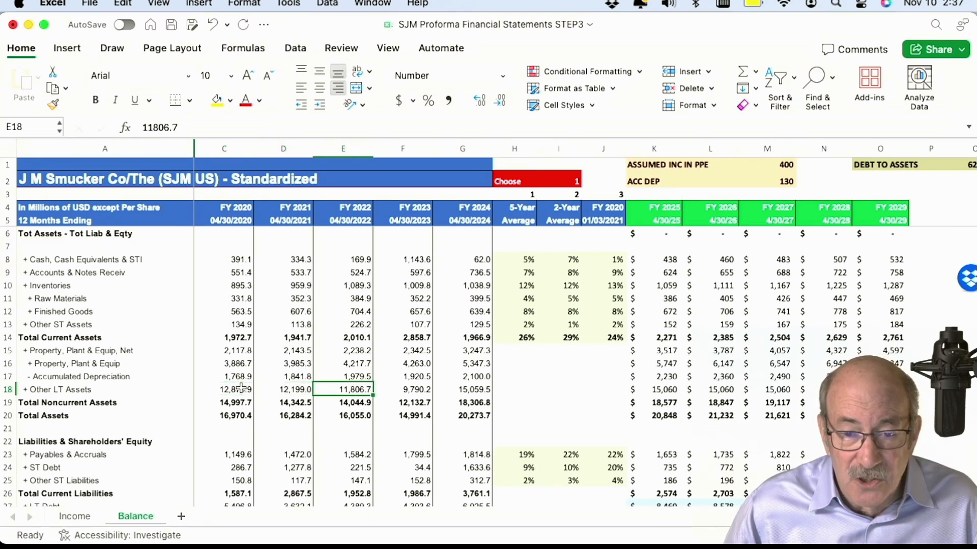
{"action": "key", "text": "Right"}
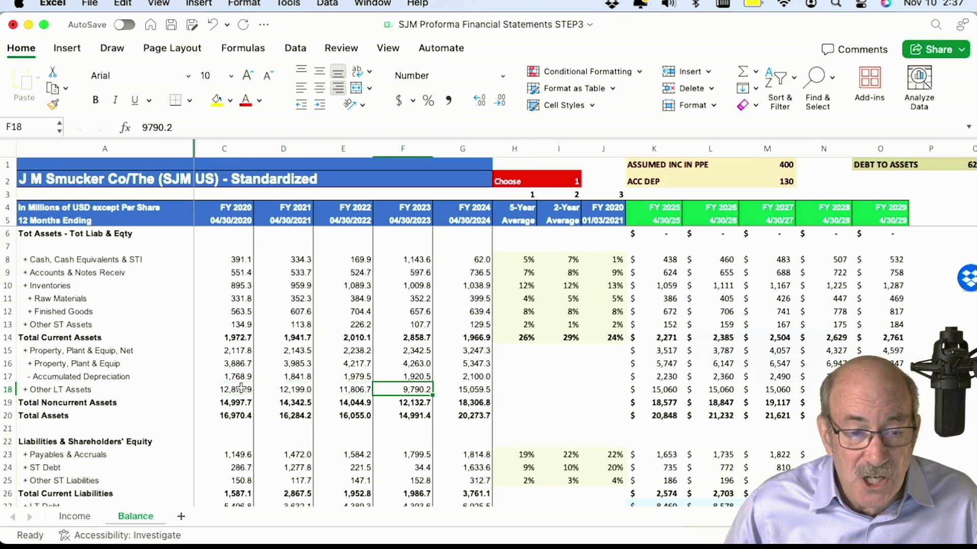
{"action": "key", "text": "Right"}
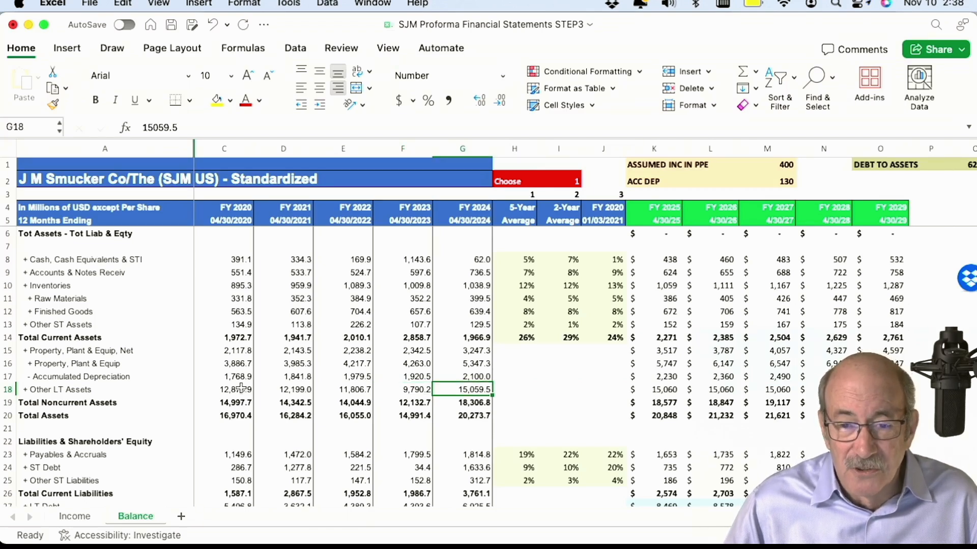
- Compare the Other LT Assets formulas across the projected years FY 2025 through FY 2029
{"action": "key", "text": "Right"}
{"action": "key", "text": "Right"}
{"action": "key", "text": "Right"}
{"action": "key", "text": "Right"}
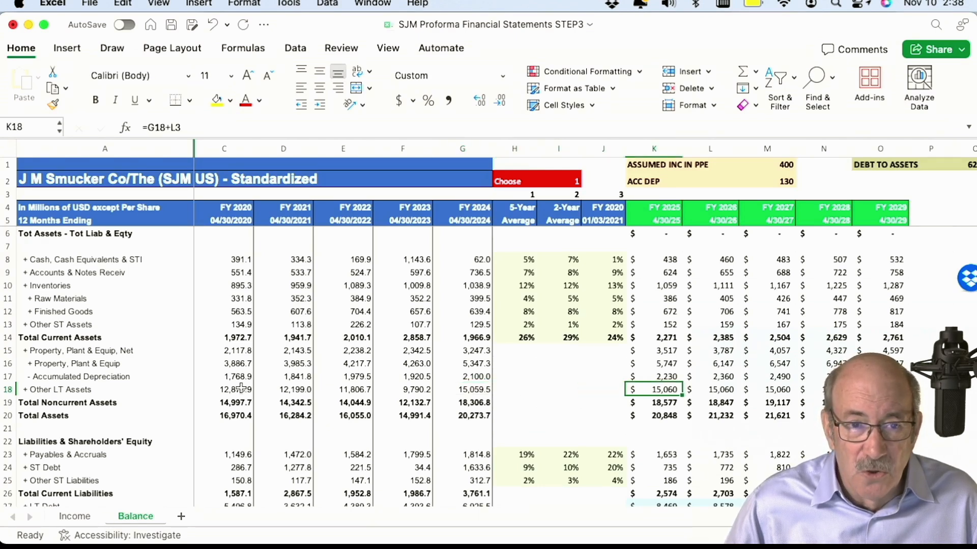
{"action": "key", "text": "Right"}
{"action": "key", "text": "Right"}
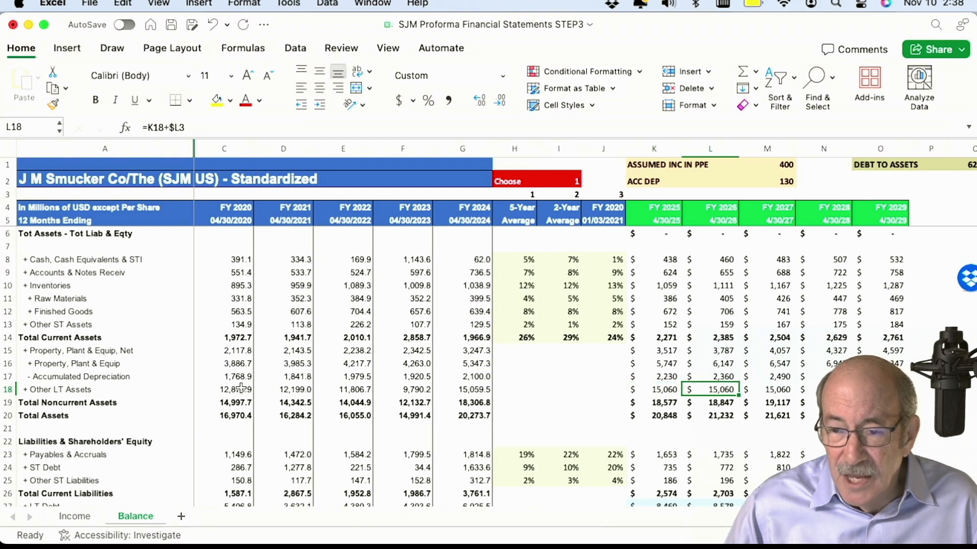
{"action": "key", "text": "Right"}
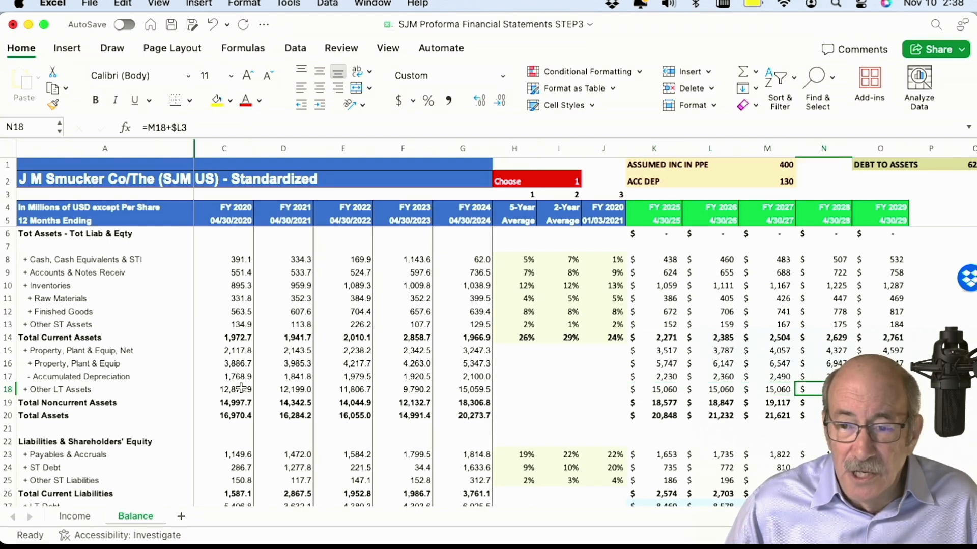
{"action": "key", "text": "Right"}
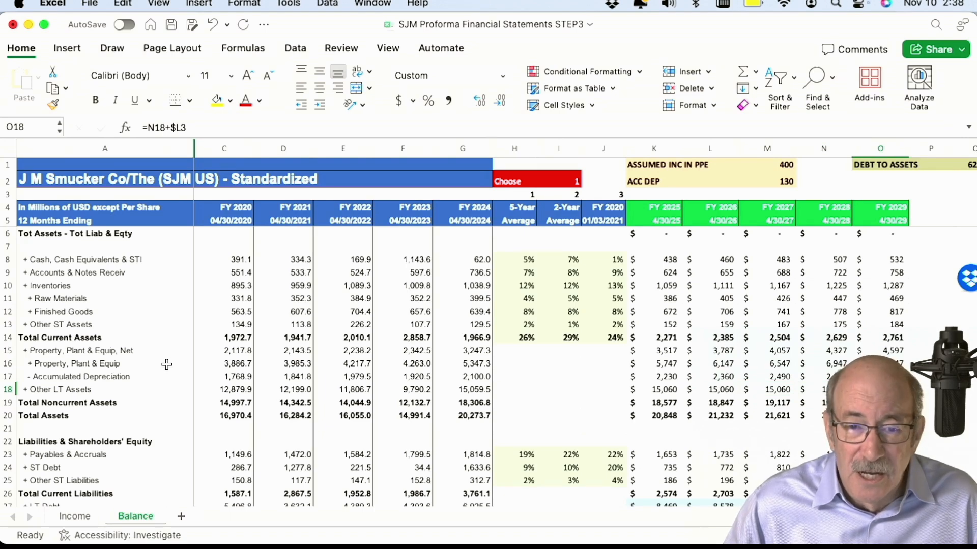
- Review Other LT Assets again from the FY 2022 balance across to the FY 2025 projection formula
{"action": "scroll", "coordinate": [167, 364], "scroll_direction": "down", "scroll_amount": 5}
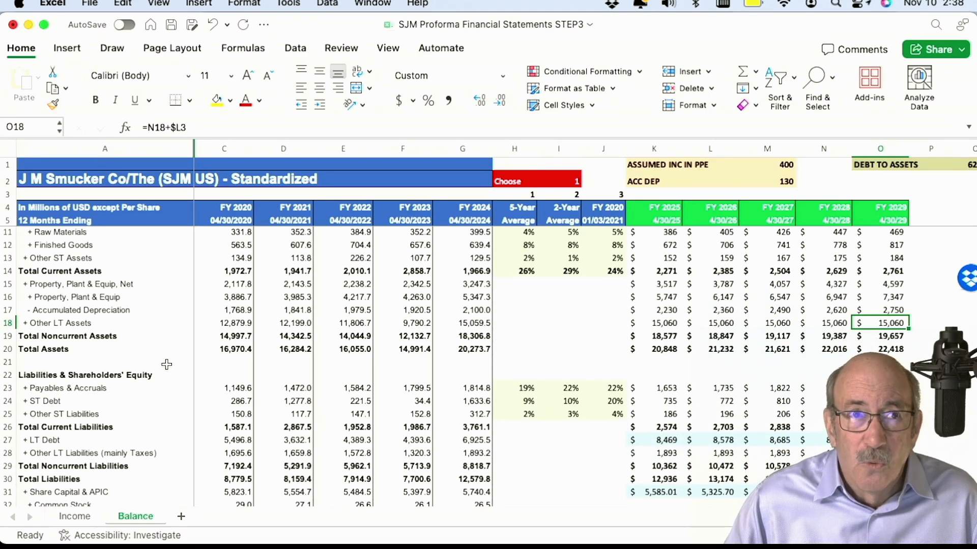
{"action": "left_click", "coordinate": [340, 324]}
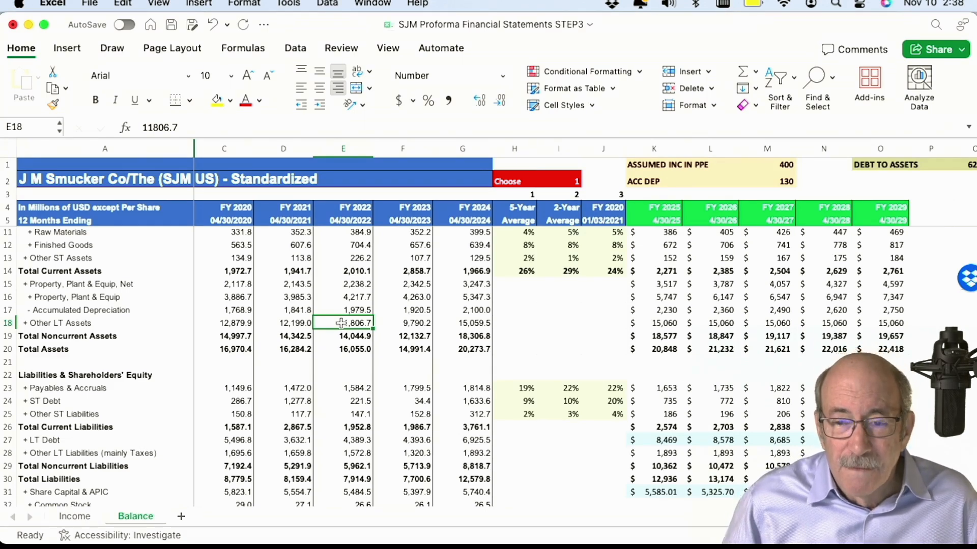
{"action": "key", "text": "Right"}
{"action": "key", "text": "Right"}
{"action": "key", "text": "Right"}
{"action": "key", "text": "Right"}
{"action": "key", "text": "Right"}
{"action": "key", "text": "Right"}
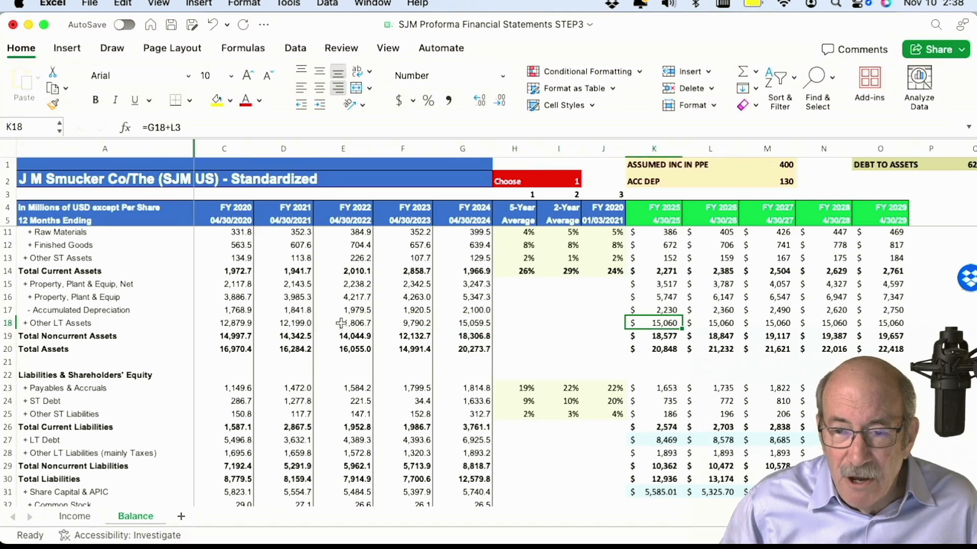
- Trace the FY 2025 Total Noncurrent Assets formula to Other LT Assets and net Property, Plant & Equip
{"action": "key", "text": "Up"}
{"action": "key", "text": "Up"}
{"action": "key", "text": "Up"}
{"action": "key", "text": "Down"}
{"action": "key", "text": "Down"}
{"action": "key", "text": "Down"}
{"action": "key", "text": "Down"}
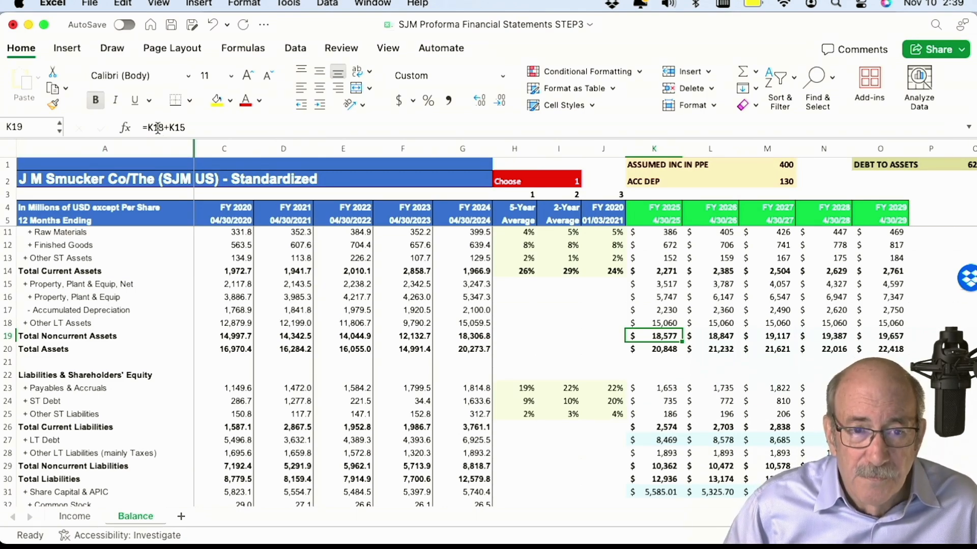
{"action": "left_click", "coordinate": [203, 127]}
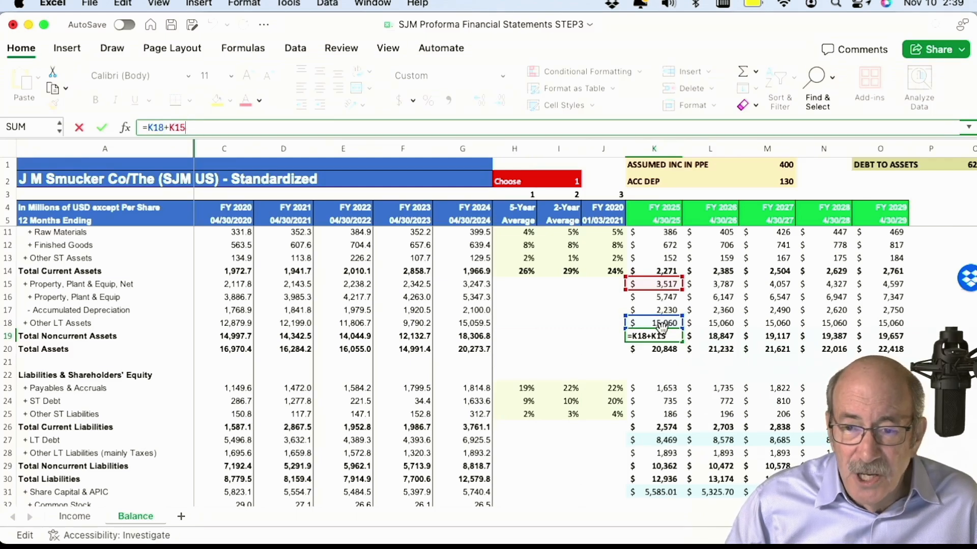
{"action": "key", "text": "Return"}
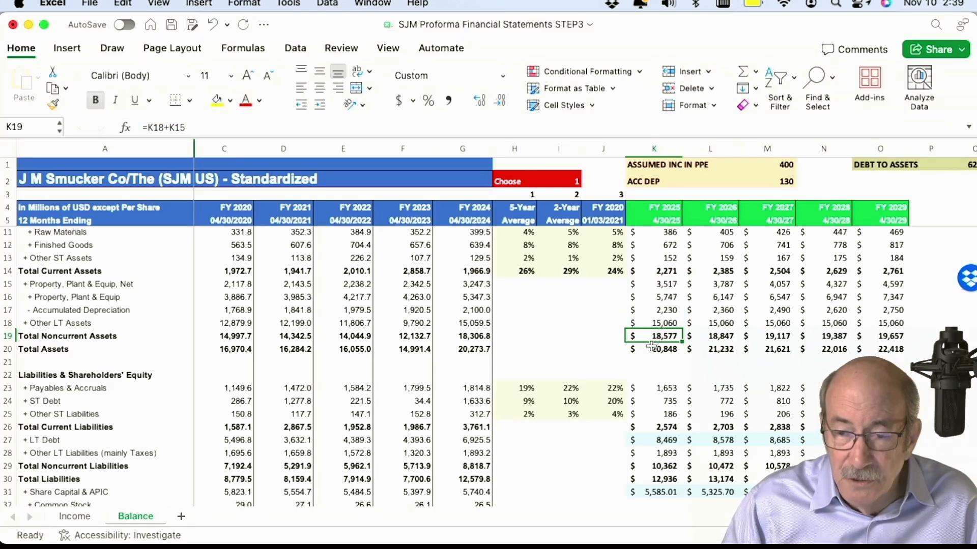
- Trace the FY 2025 Total Assets formula to Total Noncurrent Assets and Total Current Assets
{"action": "left_click", "coordinate": [658, 346]}
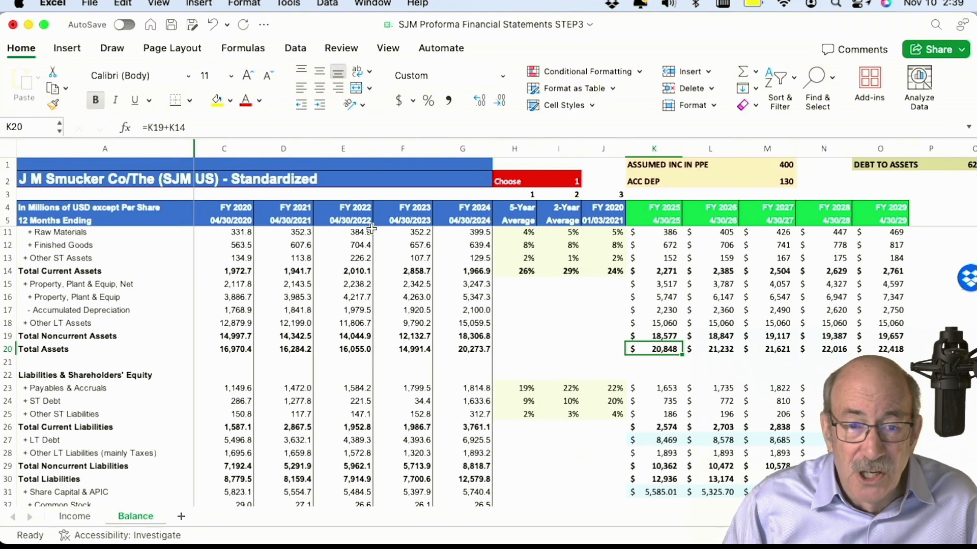
{"action": "left_click", "coordinate": [207, 124]}
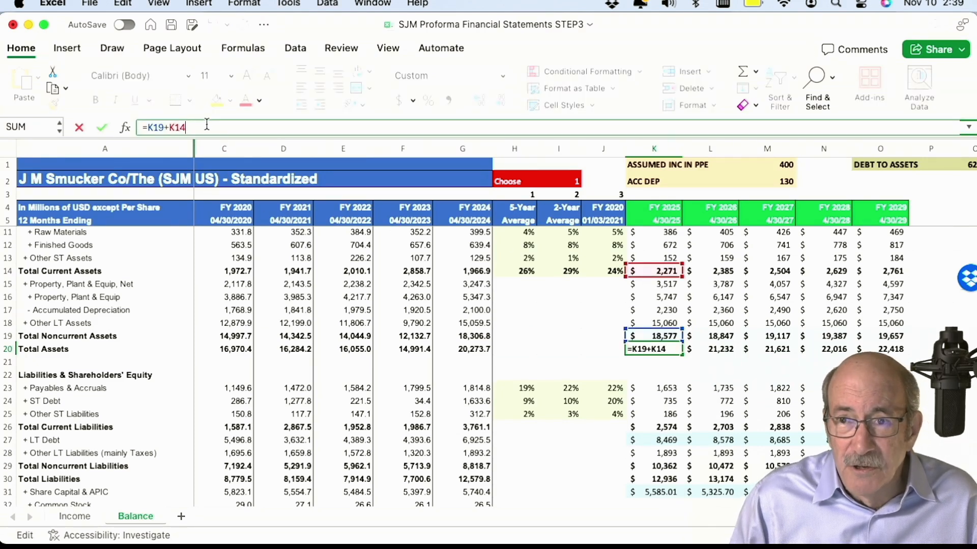
{"action": "key", "text": "Return"}
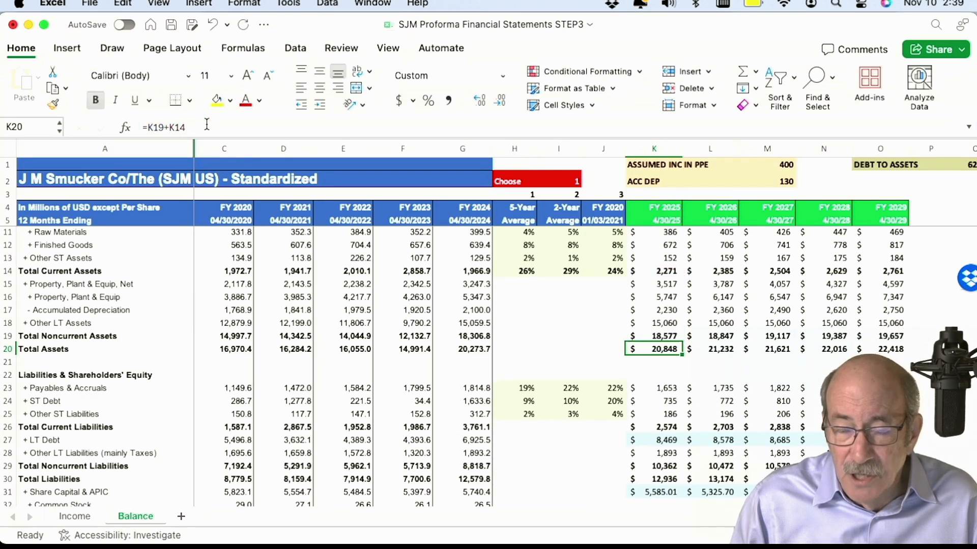
- Compare the Total Assets formulas across FY 2025 through FY 2029, and go back up to the assumed PP&E increase
{"action": "key", "text": "Right"}
{"action": "key", "text": "Right"}
{"action": "key", "text": "Right"}
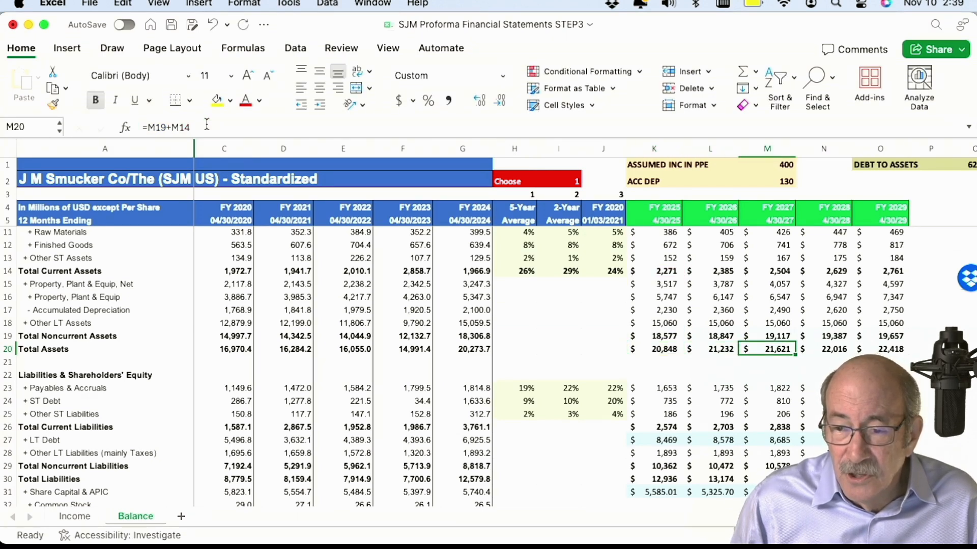
{"action": "key", "text": "Right"}
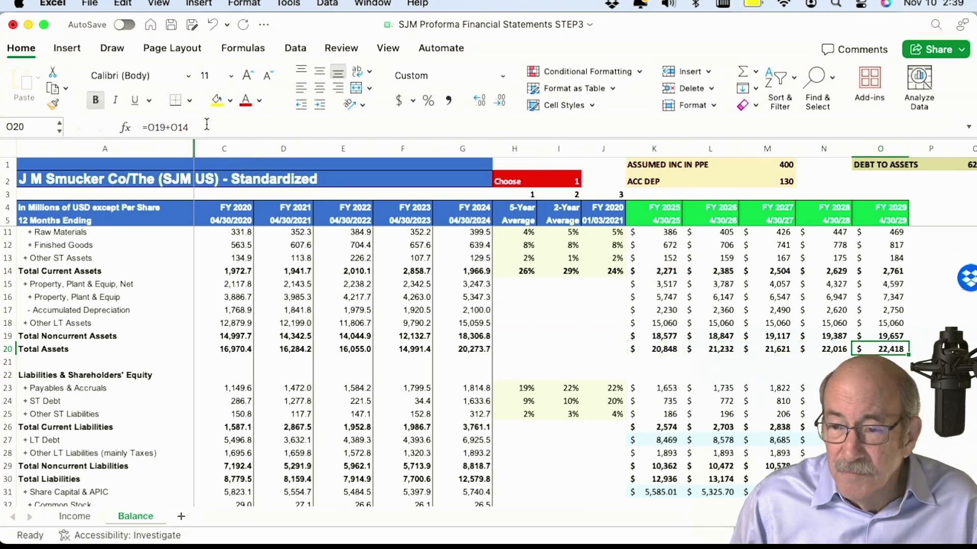
{"action": "key", "text": "Left"}
{"action": "key", "text": "Left"}
{"action": "key", "text": "Left"}
{"action": "key", "text": "Left"}
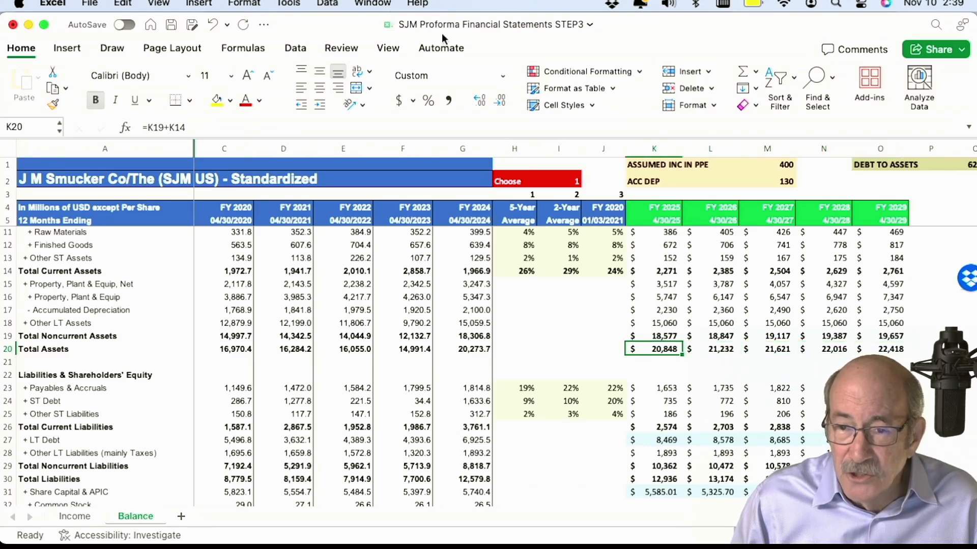
{"action": "left_click", "coordinate": [782, 164]}
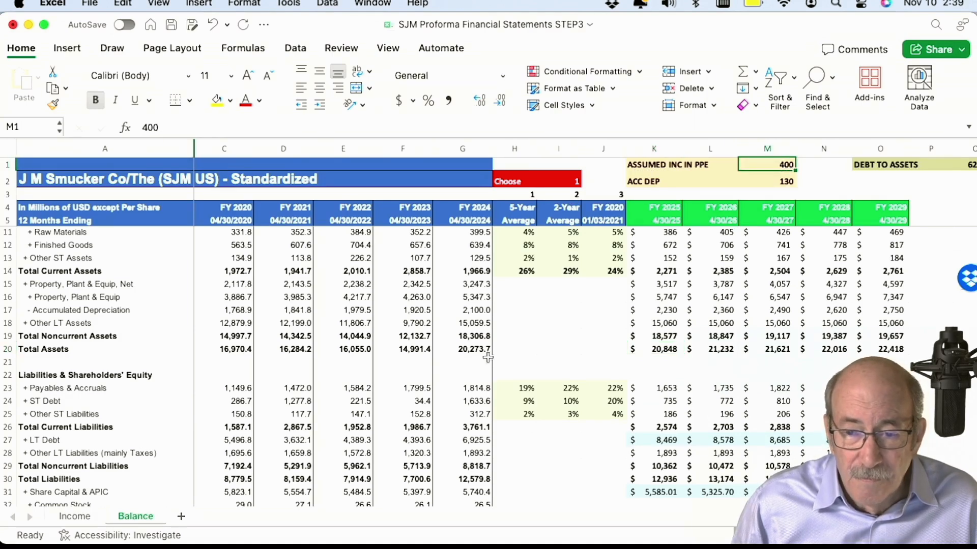
- Examine the FY 2025 Retained Earnings formula in the equity section and the FY 2024 balance it starts from
{"action": "scroll", "coordinate": [488, 358], "scroll_direction": "down", "scroll_amount": 2}
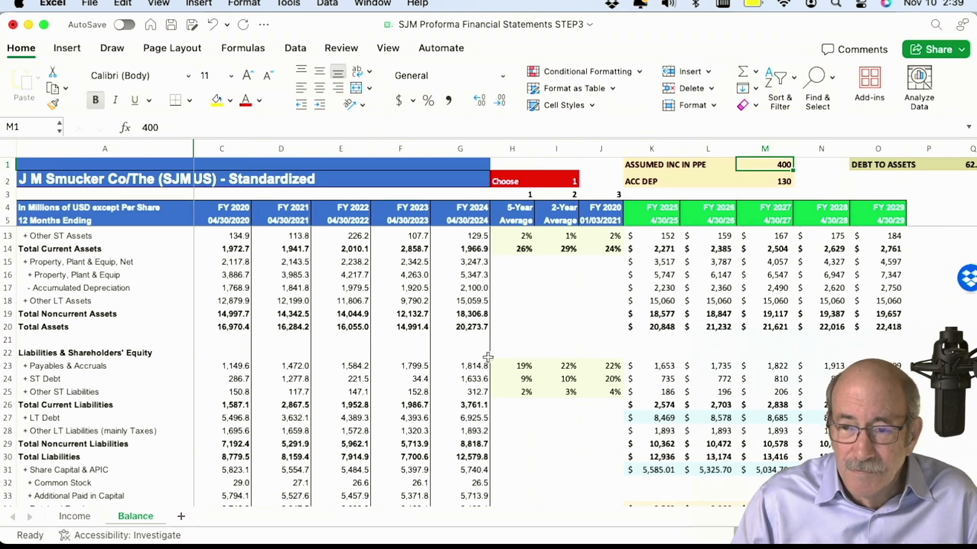
{"action": "scroll", "coordinate": [487, 357], "scroll_direction": "down", "scroll_amount": 5}
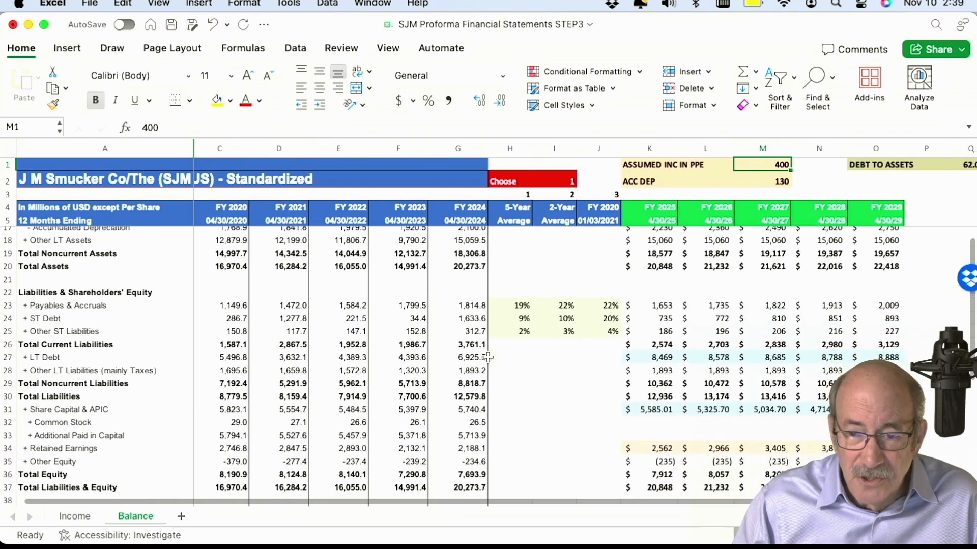
{"action": "scroll", "coordinate": [488, 358], "scroll_direction": "down", "scroll_amount": 3}
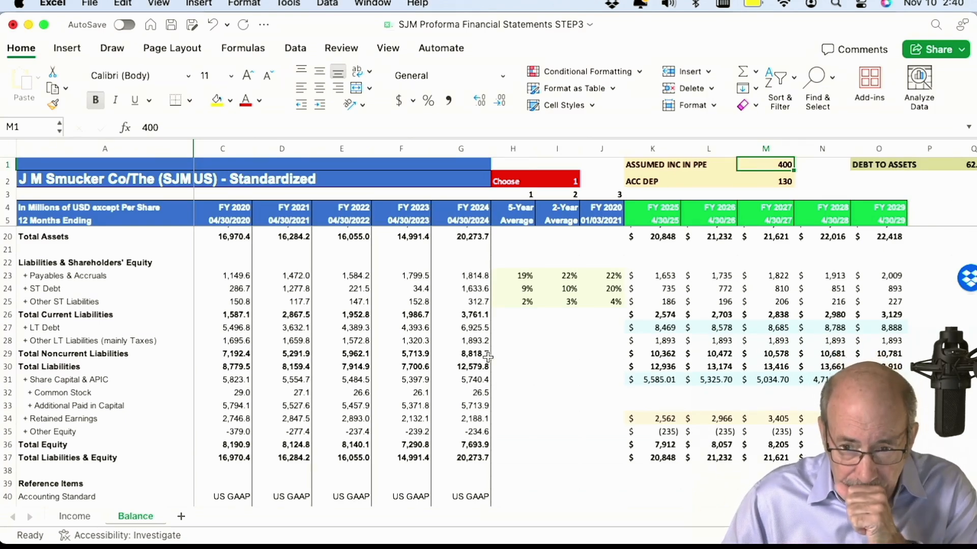
{"action": "scroll", "coordinate": [488, 357], "scroll_direction": "down", "scroll_amount": 5}
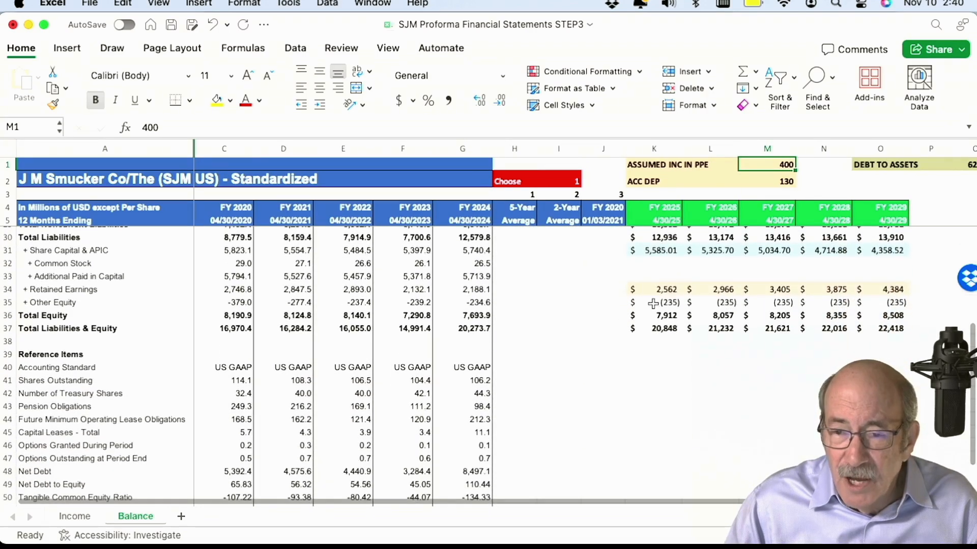
{"action": "left_click", "coordinate": [668, 288]}
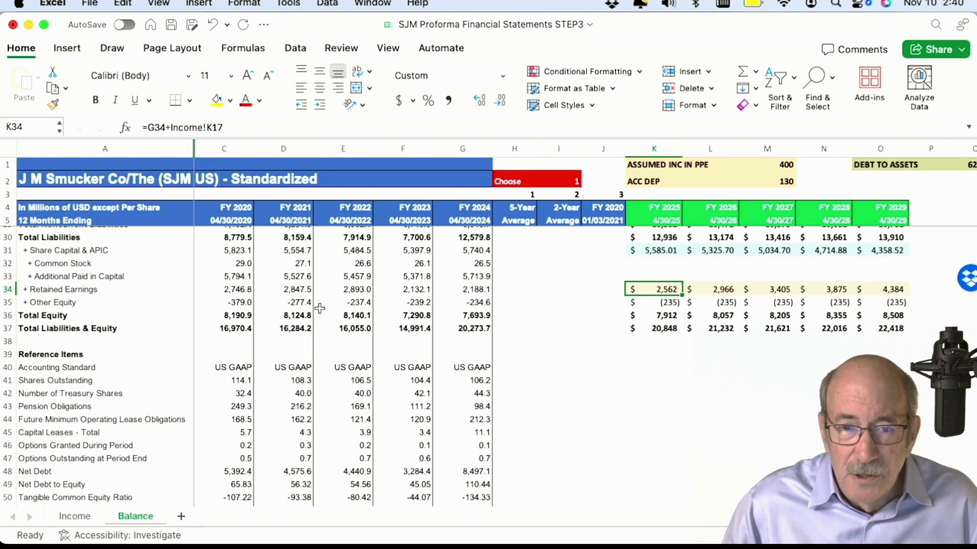
{"action": "left_click", "coordinate": [474, 289]}
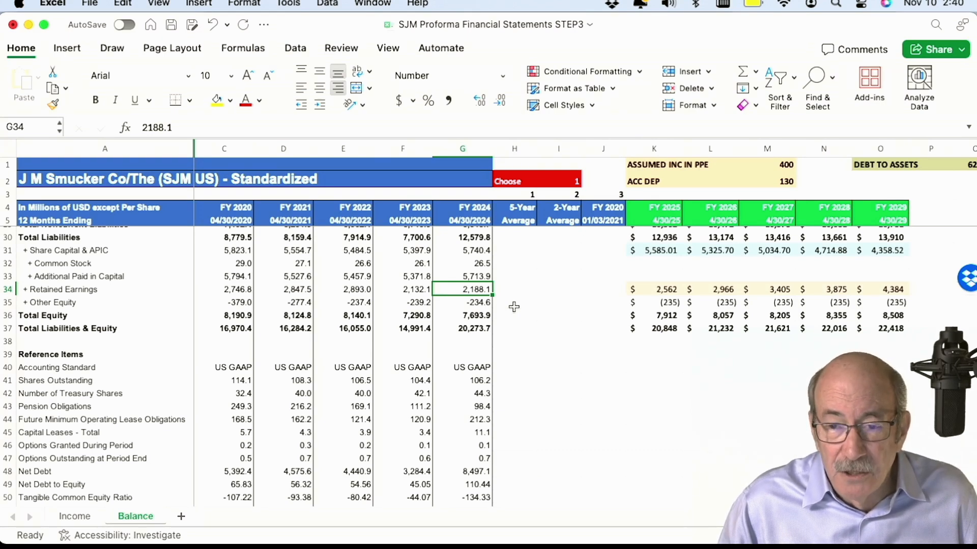
- Trace the FY 2025 Retained Earnings formula to the FY 2024 balance and the Retained Earnings row of the Income sheet
{"action": "left_click", "coordinate": [664, 289]}
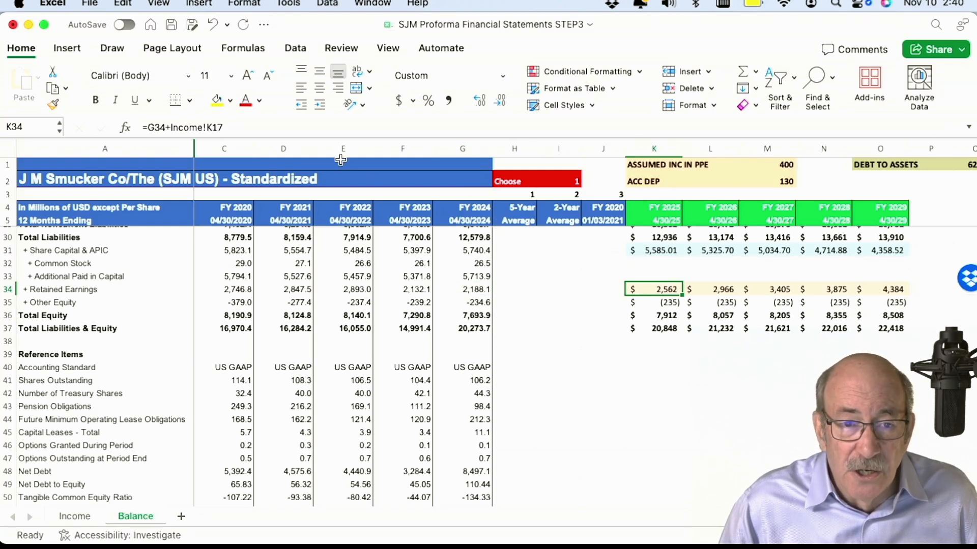
{"action": "left_click", "coordinate": [235, 126]}
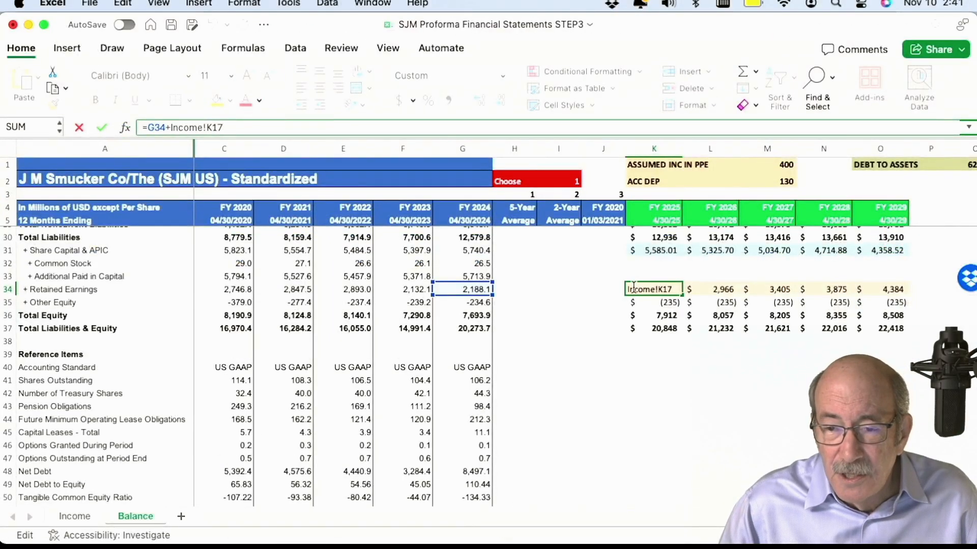
{"action": "key", "text": "ctrl+Return"}
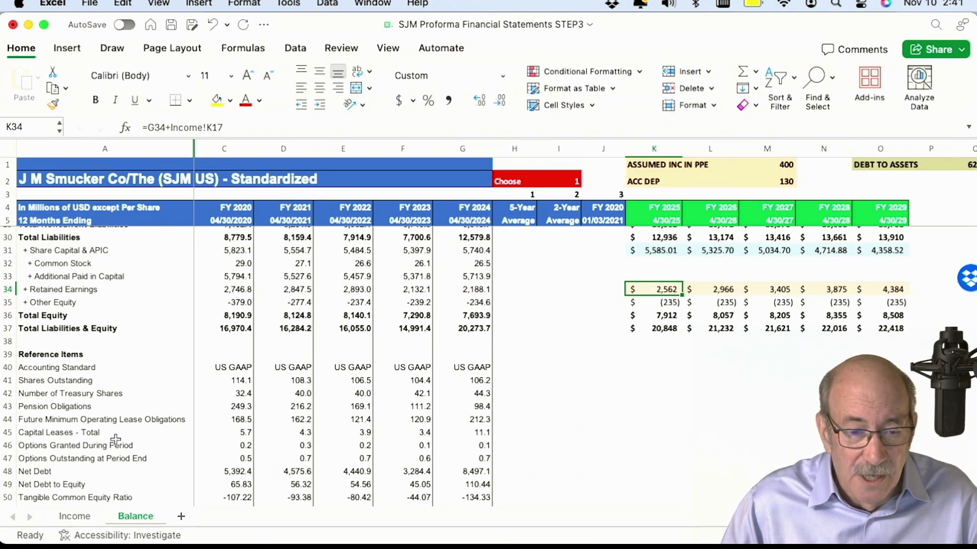
{"action": "left_click", "coordinate": [82, 516]}
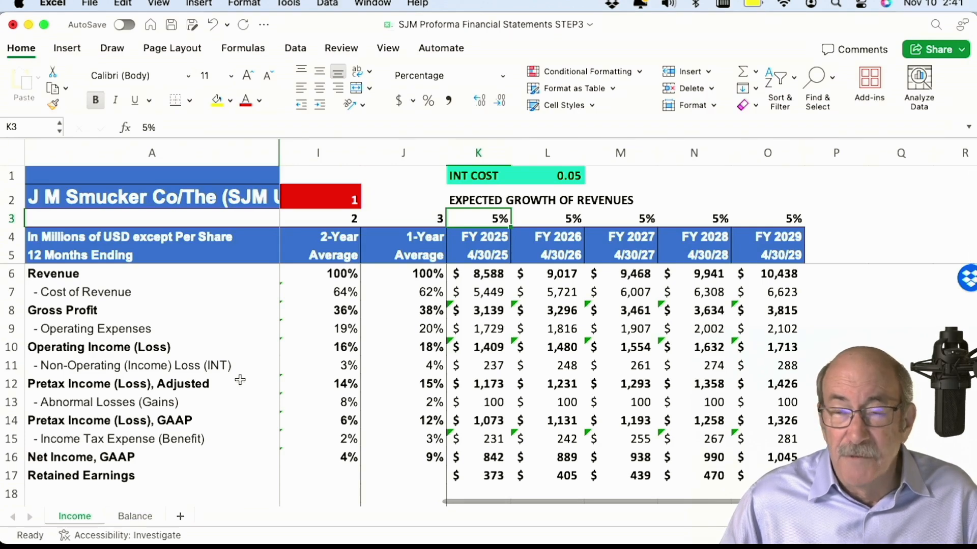
{"action": "scroll", "coordinate": [240, 380], "scroll_direction": "down", "scroll_amount": 10}
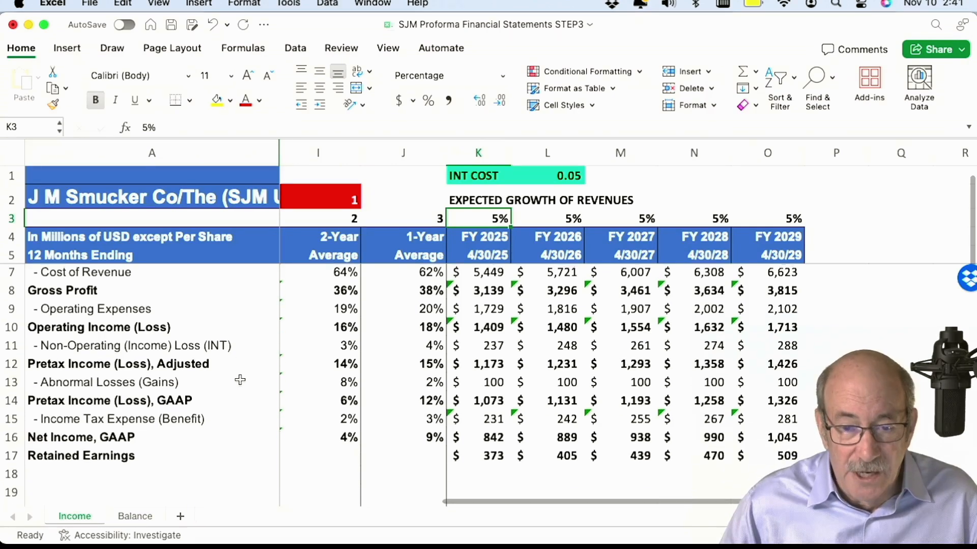
- Locate the historical Total Cash Common Dividends among the Reference Items of the Income sheet, starting with FY 2020
{"action": "scroll", "coordinate": [240, 379], "scroll_direction": "down", "scroll_amount": 5}
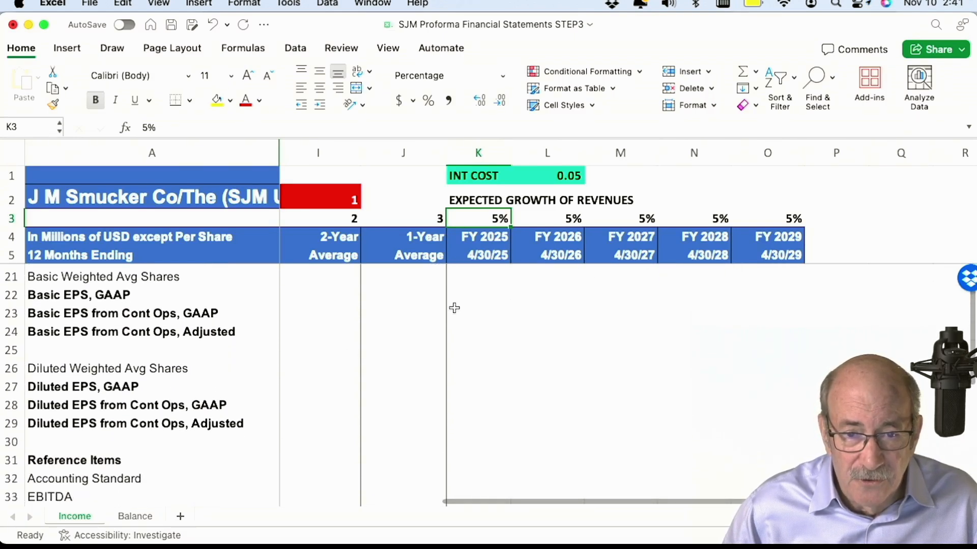
{"action": "left_click", "coordinate": [422, 282]}
{"action": "key", "text": "Left"}
{"action": "key", "text": "Left"}
{"action": "key", "text": "Left"}
{"action": "key", "text": "Left"}
{"action": "key", "text": "Left"}
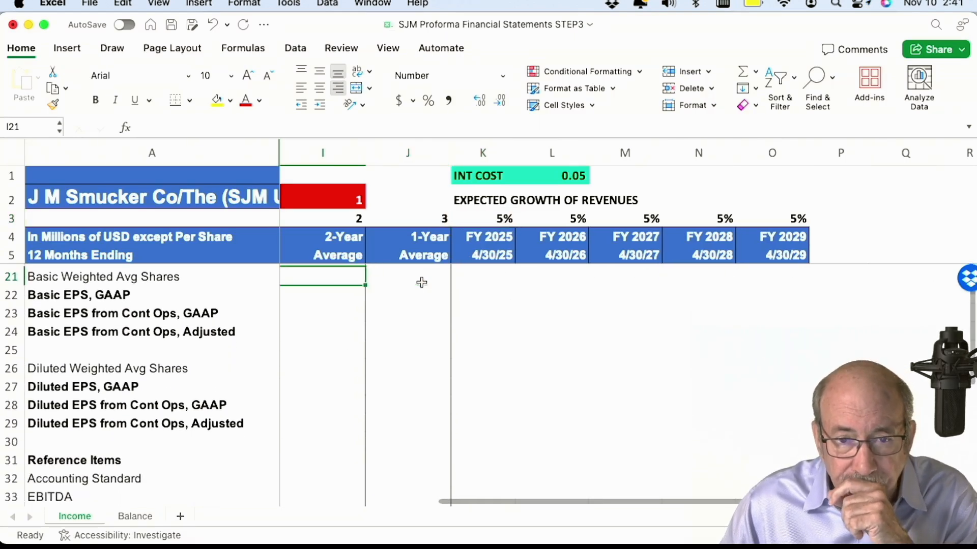
{"action": "key", "text": "Left"}
{"action": "key", "text": "Left"}
{"action": "key", "text": "Left"}
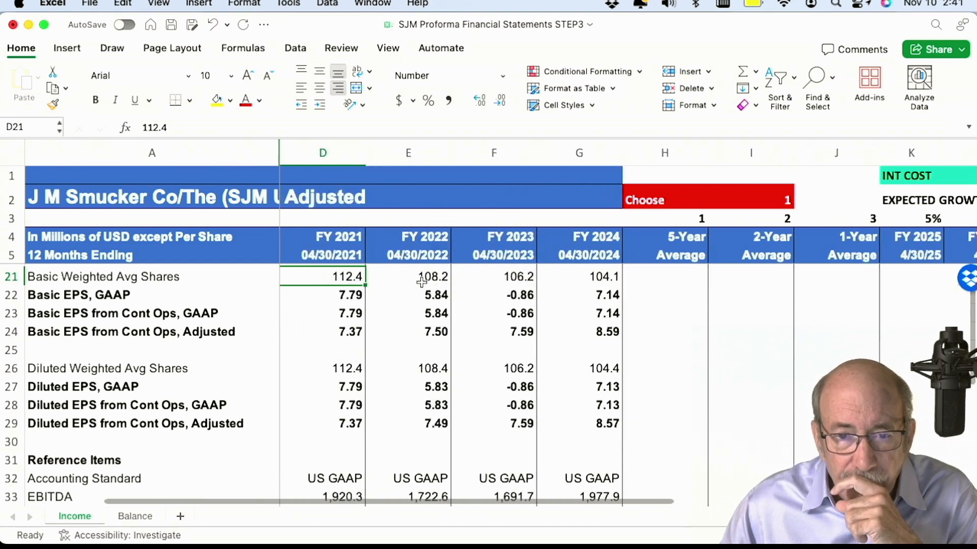
{"action": "key", "text": "Down"}
{"action": "key", "text": "Down"}
{"action": "key", "text": "Down"}
{"action": "key", "text": "Down"}
{"action": "key", "text": "Down"}
{"action": "key", "text": "Down"}
{"action": "key", "text": "Down"}
{"action": "key", "text": "Down"}
{"action": "key", "text": "Down"}
{"action": "key", "text": "Down"}
{"action": "key", "text": "Down"}
{"action": "key", "text": "Down"}
{"action": "key", "text": "Down"}
{"action": "key", "text": "Down"}
{"action": "key", "text": "Down"}
{"action": "key", "text": "Down"}
{"action": "key", "text": "Down"}
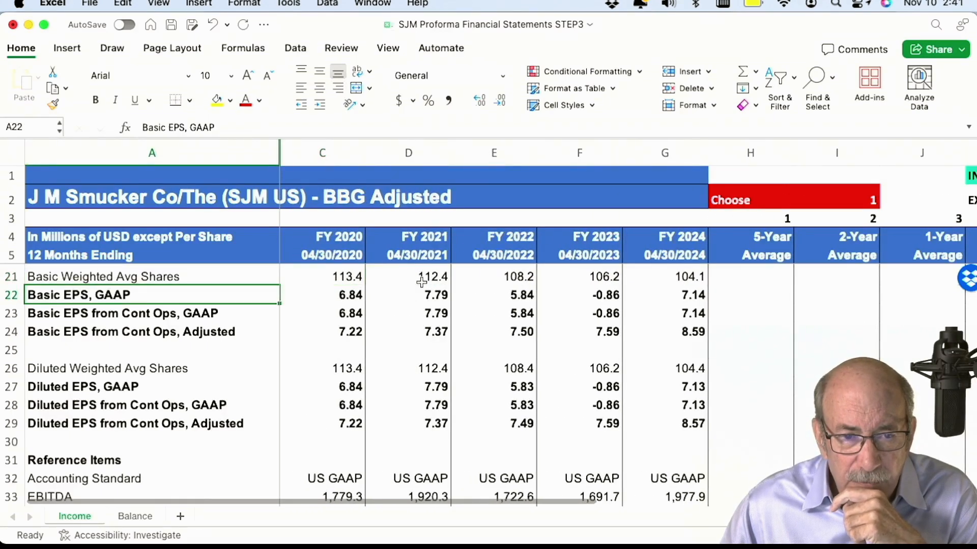
{"action": "key", "text": "Down"}
{"action": "key", "text": "Down"}
{"action": "key", "text": "Down"}
{"action": "key", "text": "Down"}
{"action": "key", "text": "Down"}
{"action": "key", "text": "Down"}
{"action": "key", "text": "Down"}
{"action": "key", "text": "Down"}
{"action": "key", "text": "Down"}
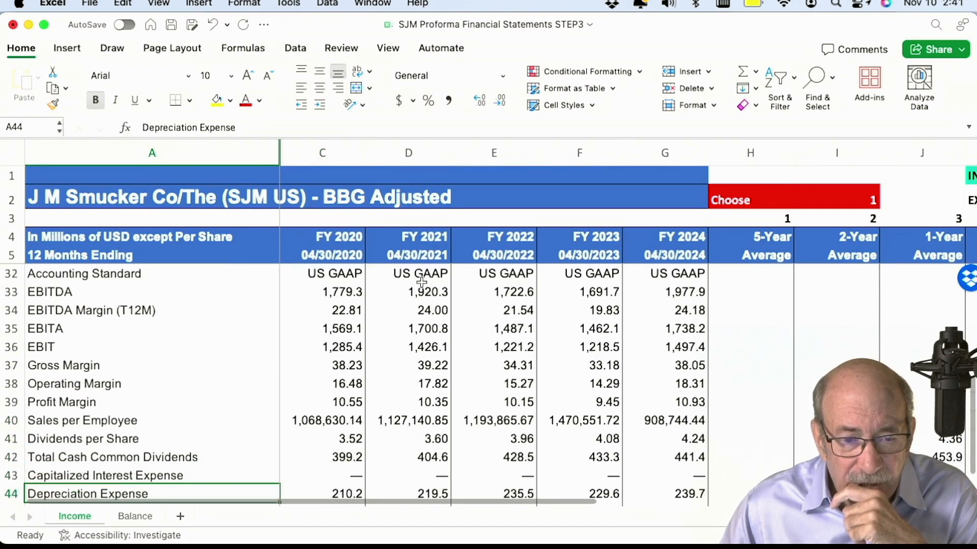
{"action": "key", "text": "Up"}
{"action": "key", "text": "Up"}
{"action": "key", "text": "Up"}
{"action": "key", "text": "Up"}
{"action": "key", "text": "Up"}
{"action": "key", "text": "Up"}
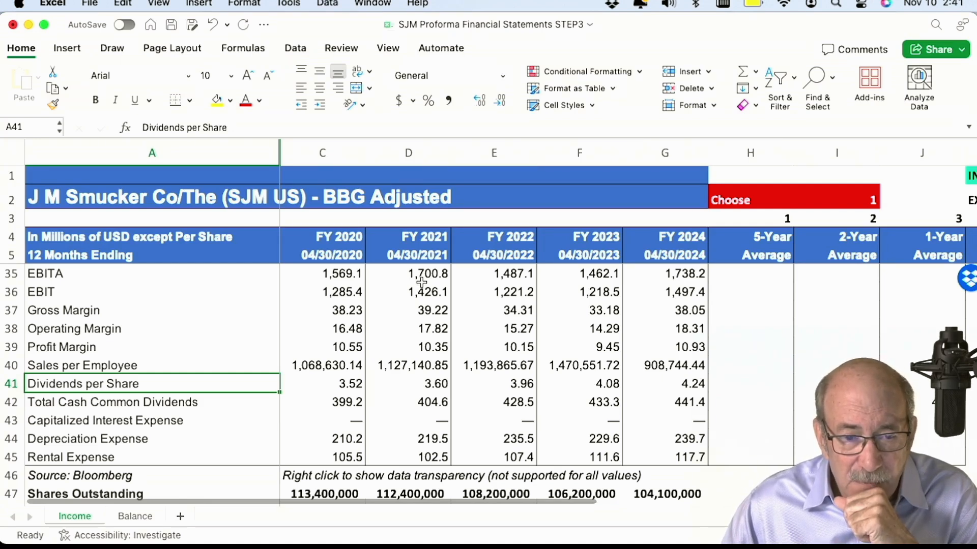
{"action": "key", "text": "Down"}
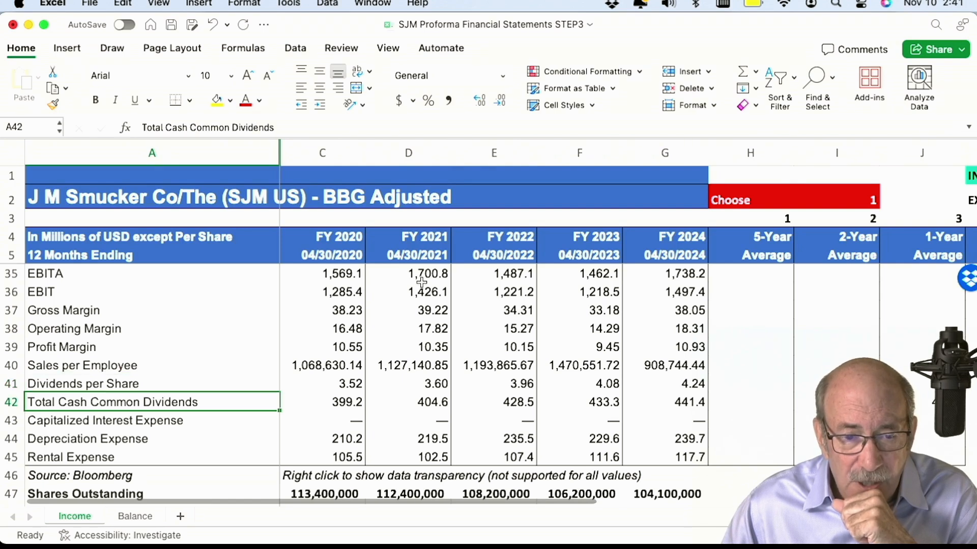
{"action": "key", "text": "Right"}
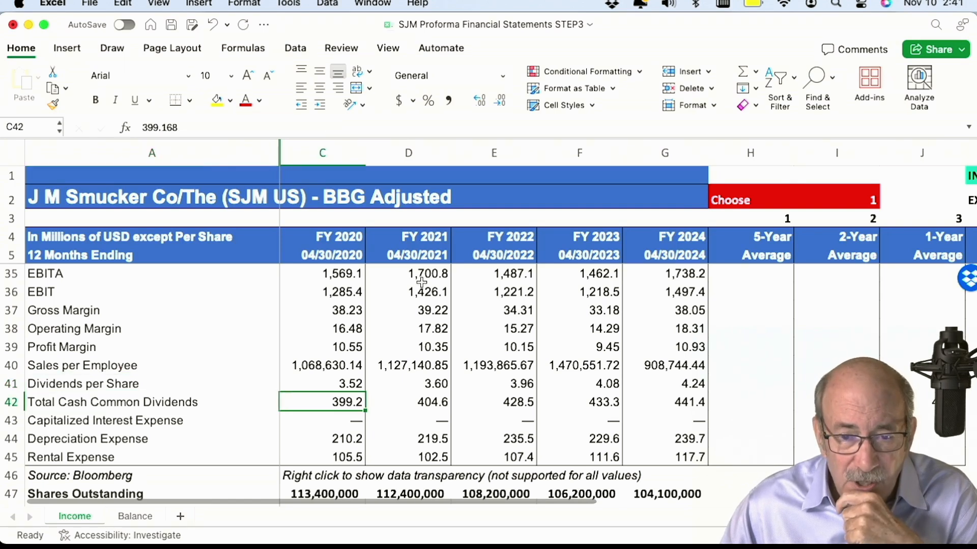
- Review Dividends per Share from FY 2020 through FY 2024, plus the FY 2024 Total Cash Common Dividends
{"action": "key", "text": "Up"}
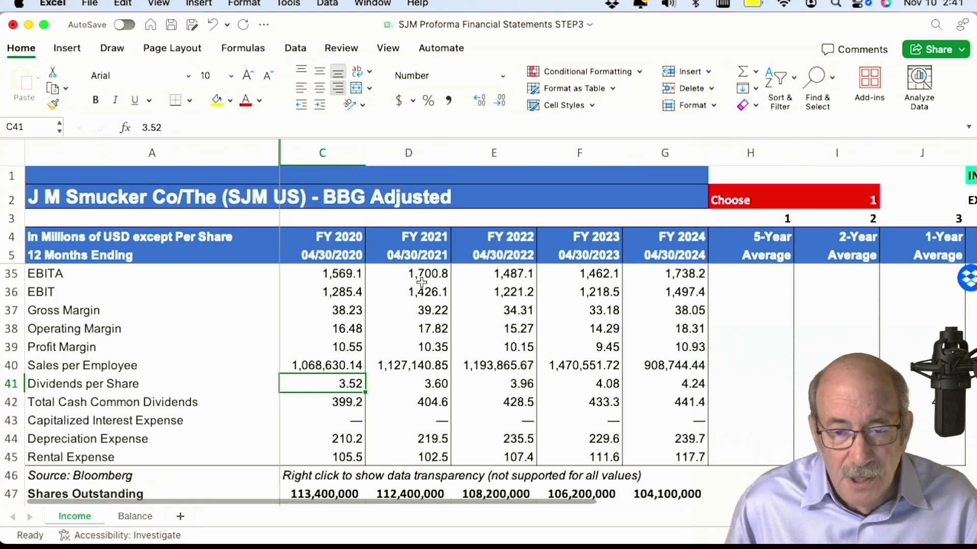
{"action": "key", "text": "Right"}
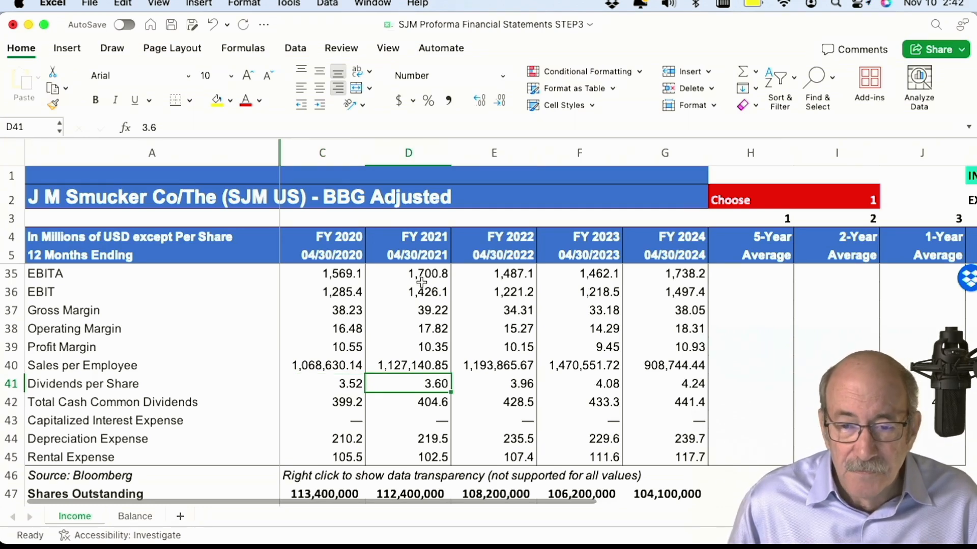
{"action": "key", "text": "Right"}
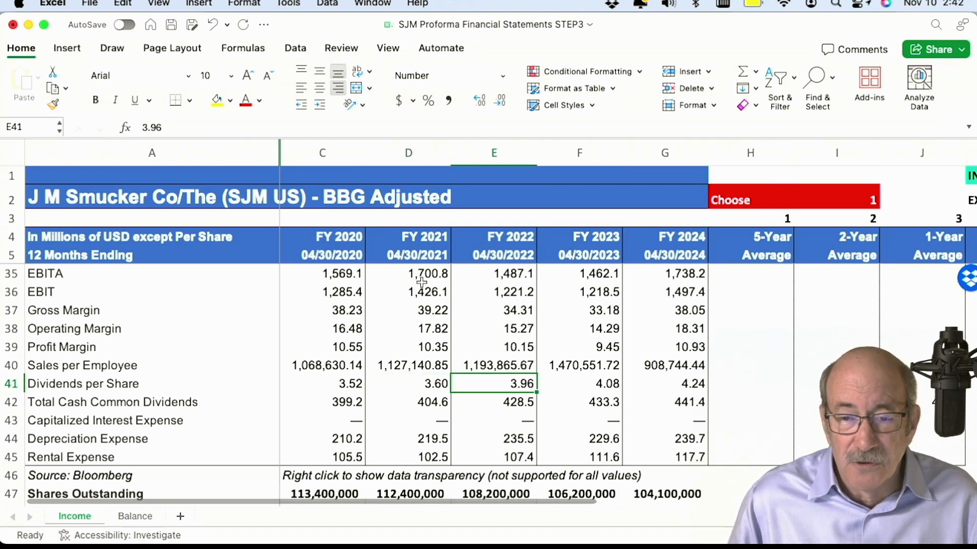
{"action": "key", "text": "Right"}
{"action": "key", "text": "Right"}
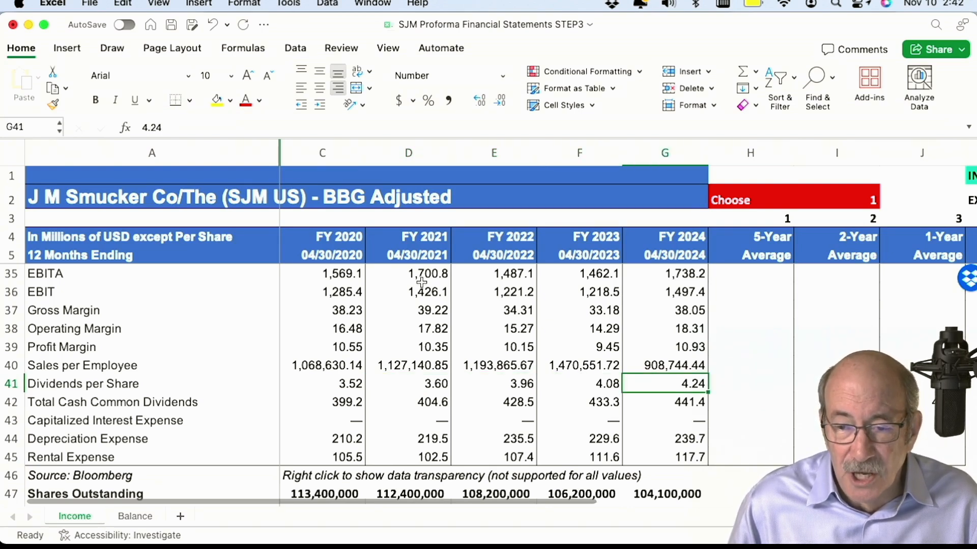
{"action": "key", "text": "Down"}
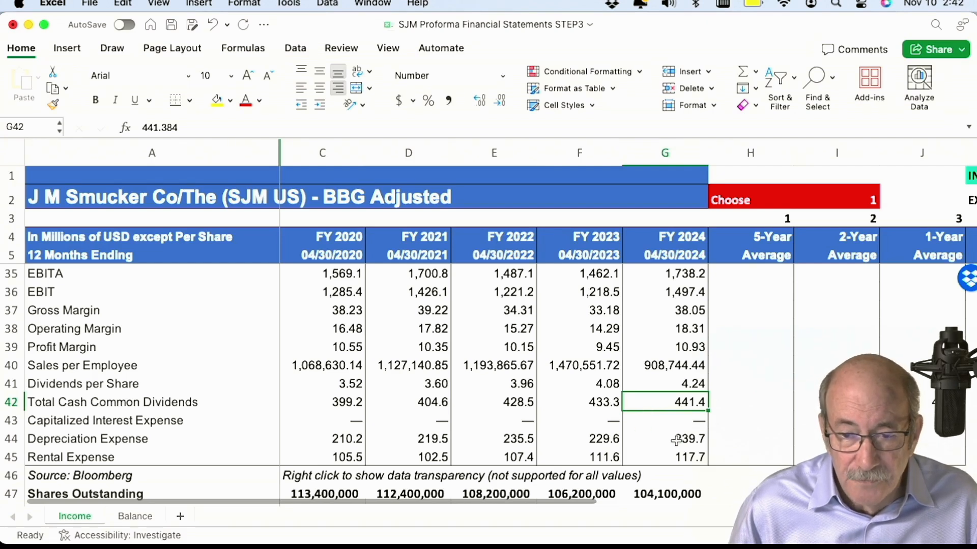
- Examine the Diluted Weighted Avg Shares across FY 2020 through FY 2024 on the Income sheet
{"action": "scroll", "coordinate": [618, 364], "scroll_direction": "down", "scroll_amount": 1}
{"action": "scroll", "coordinate": [618, 364], "scroll_direction": "down", "scroll_amount": 1}
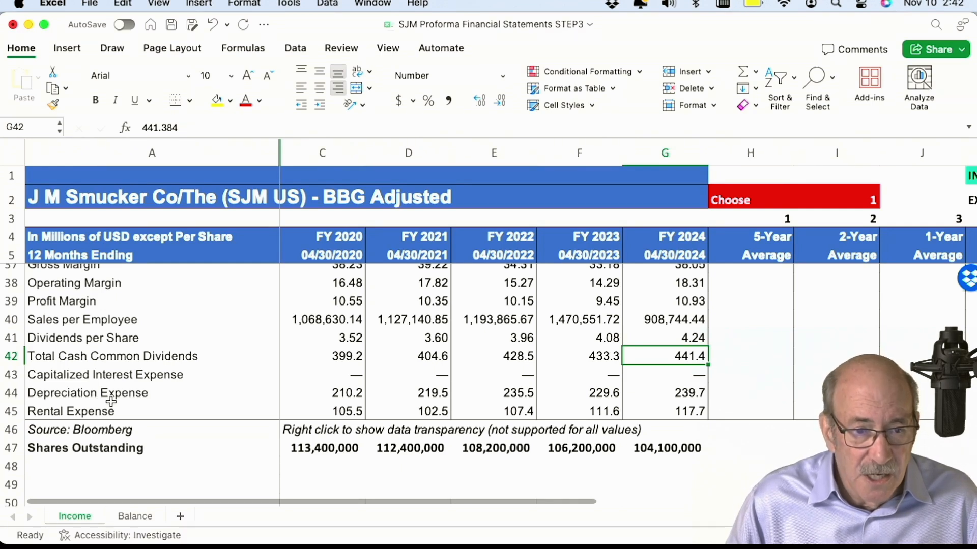
{"action": "scroll", "coordinate": [111, 402], "scroll_direction": "up", "scroll_amount": 2}
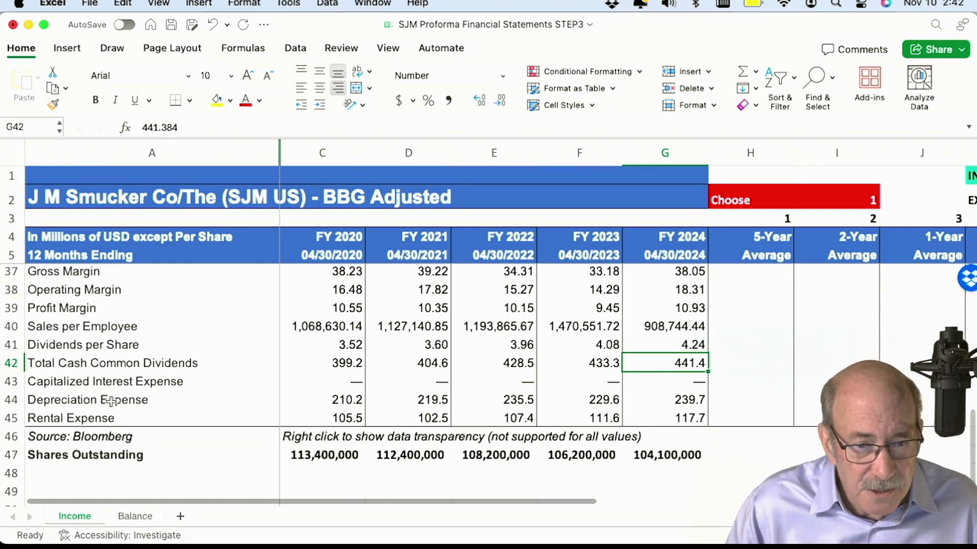
{"action": "scroll", "coordinate": [111, 402], "scroll_direction": "up", "scroll_amount": 5}
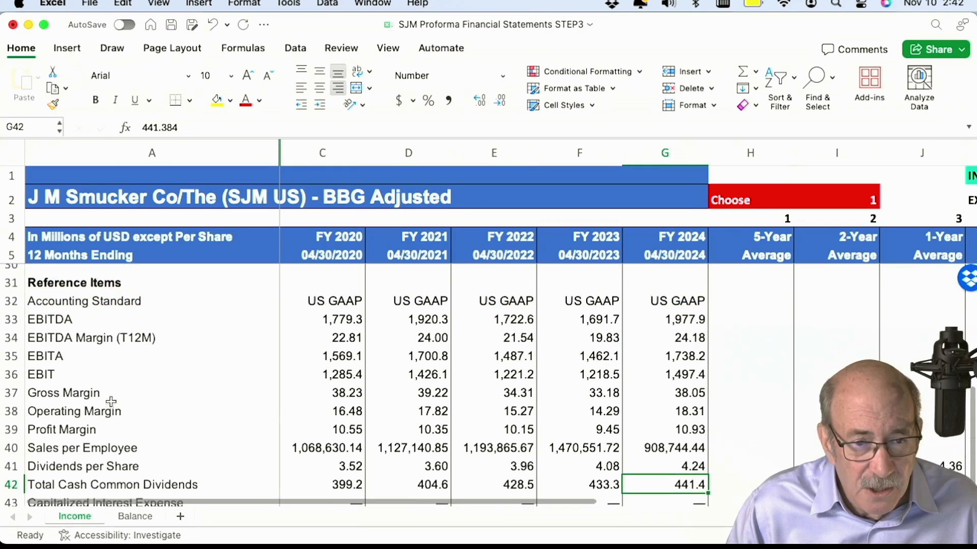
{"action": "scroll", "coordinate": [111, 402], "scroll_direction": "up", "scroll_amount": 4}
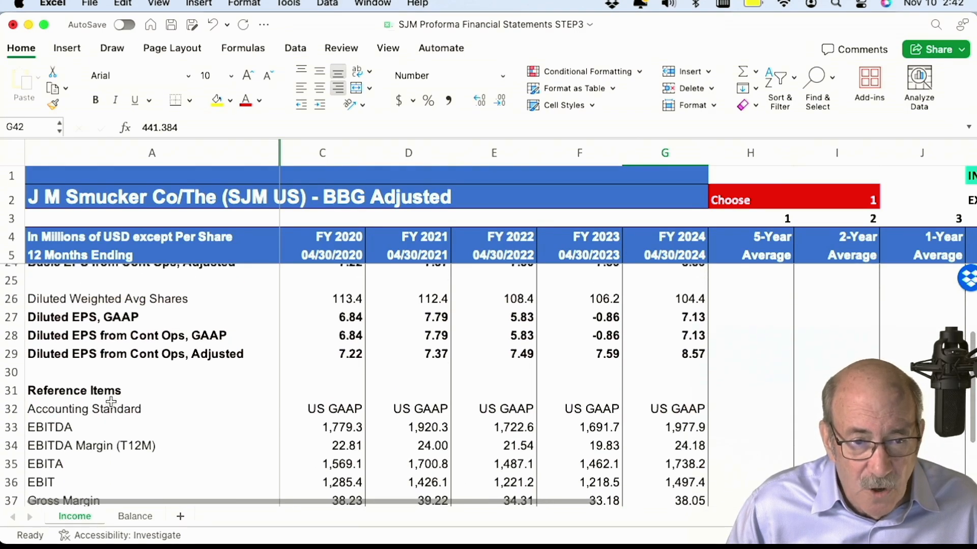
{"action": "scroll", "coordinate": [111, 402], "scroll_direction": "up", "scroll_amount": 1}
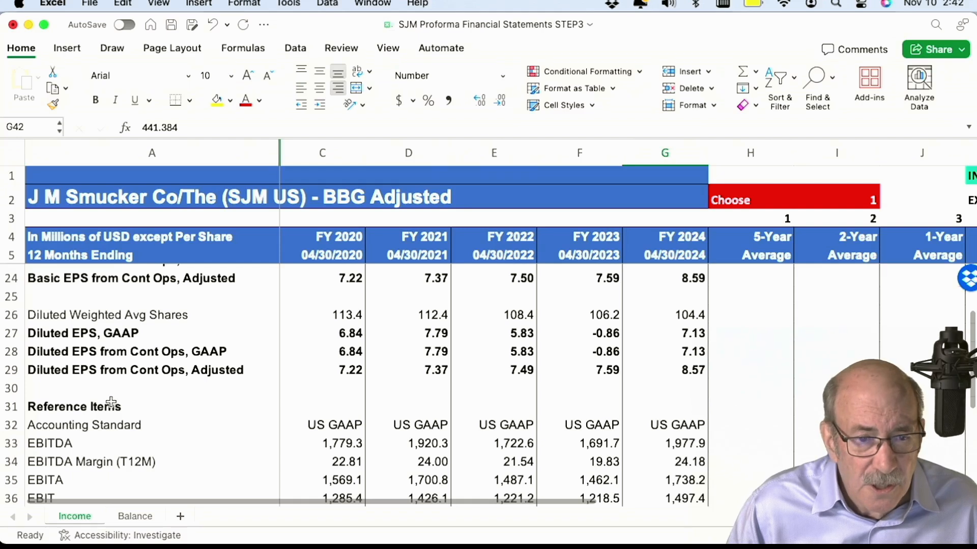
{"action": "left_click", "coordinate": [105, 319]}
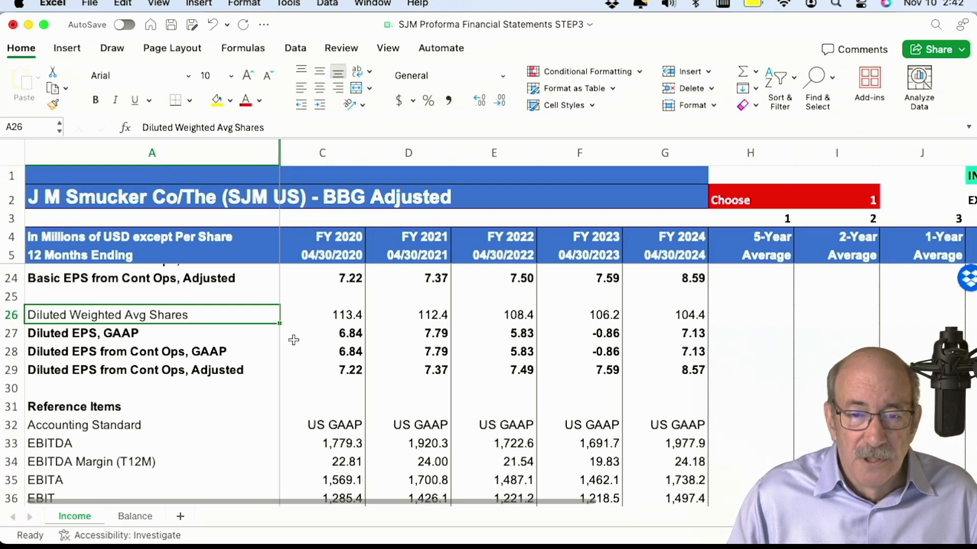
{"action": "left_click", "coordinate": [345, 315]}
{"action": "key", "text": "Right"}
{"action": "key", "text": "Right"}
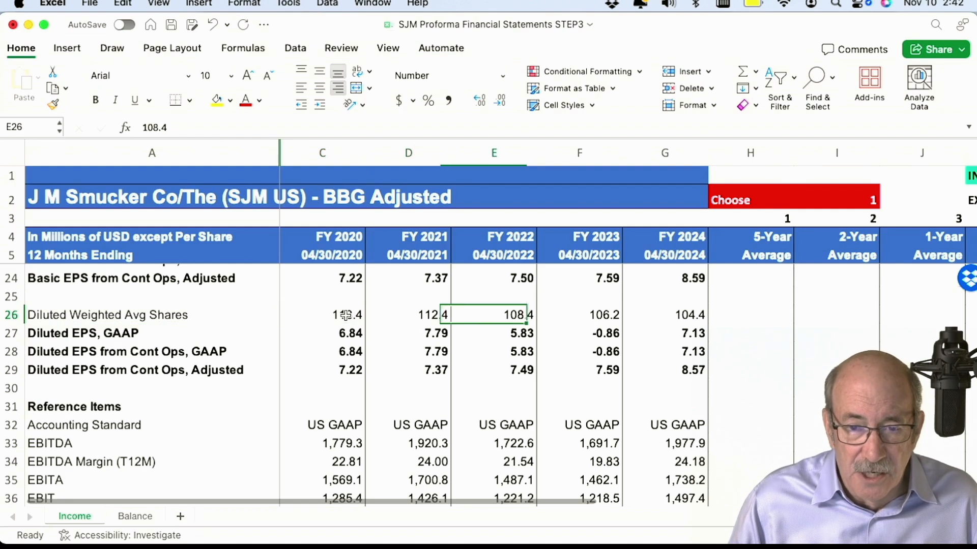
{"action": "key", "text": "Right"}
{"action": "key", "text": "Right"}
{"action": "key", "text": "Left"}
{"action": "key", "text": "Left"}
{"action": "key", "text": "Right"}
{"action": "key", "text": "Right"}
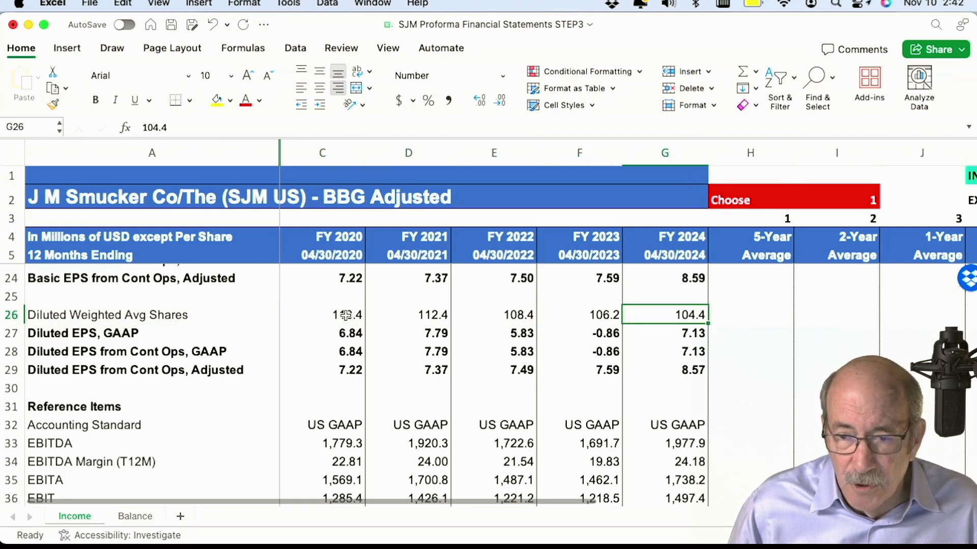
- Go back to the Reference Items and check the FY 2024 Dividends per Share and Total Cash Common Dividends
{"action": "scroll", "coordinate": [346, 316], "scroll_direction": "down", "scroll_amount": 2}
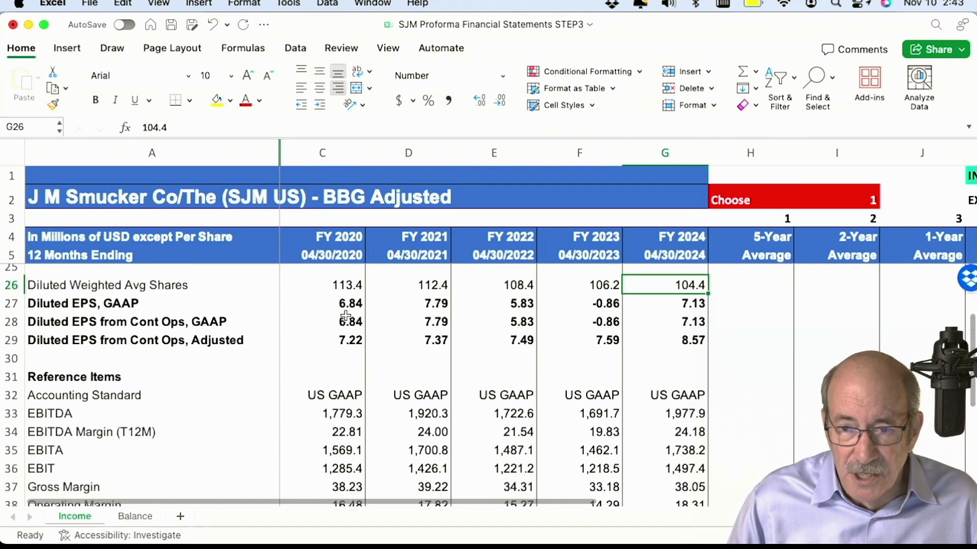
{"action": "scroll", "coordinate": [345, 316], "scroll_direction": "down", "scroll_amount": 2}
{"action": "scroll", "coordinate": [346, 316], "scroll_direction": "down", "scroll_amount": 7}
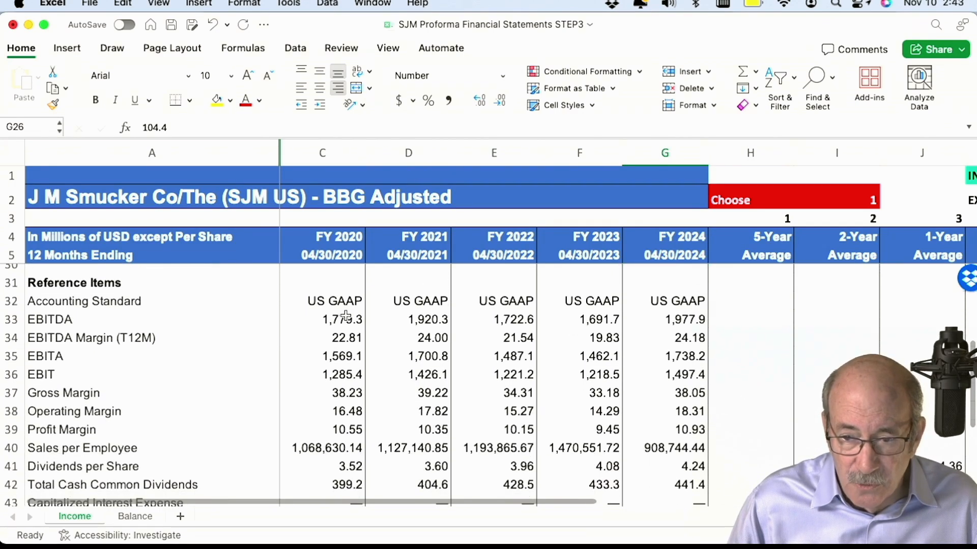
{"action": "scroll", "coordinate": [346, 316], "scroll_direction": "down", "scroll_amount": 3}
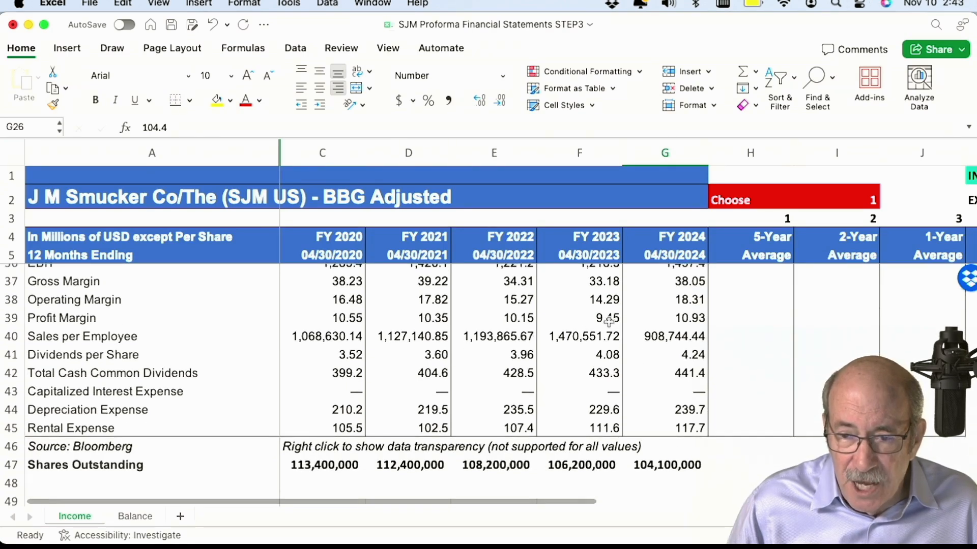
{"action": "scroll", "coordinate": [665, 309], "scroll_direction": "up", "scroll_amount": 3}
{"action": "scroll", "coordinate": [664, 309], "scroll_direction": "down", "scroll_amount": 1}
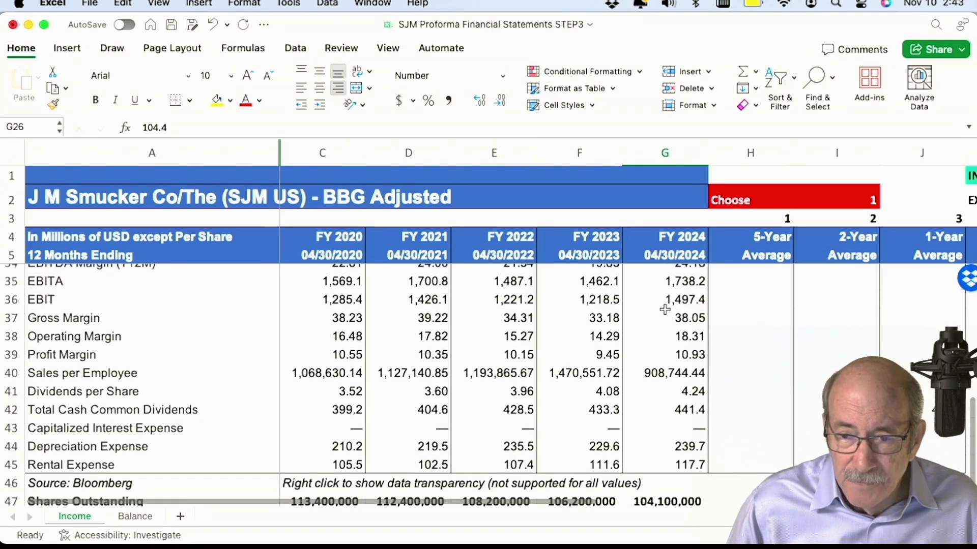
{"action": "left_click", "coordinate": [688, 394]}
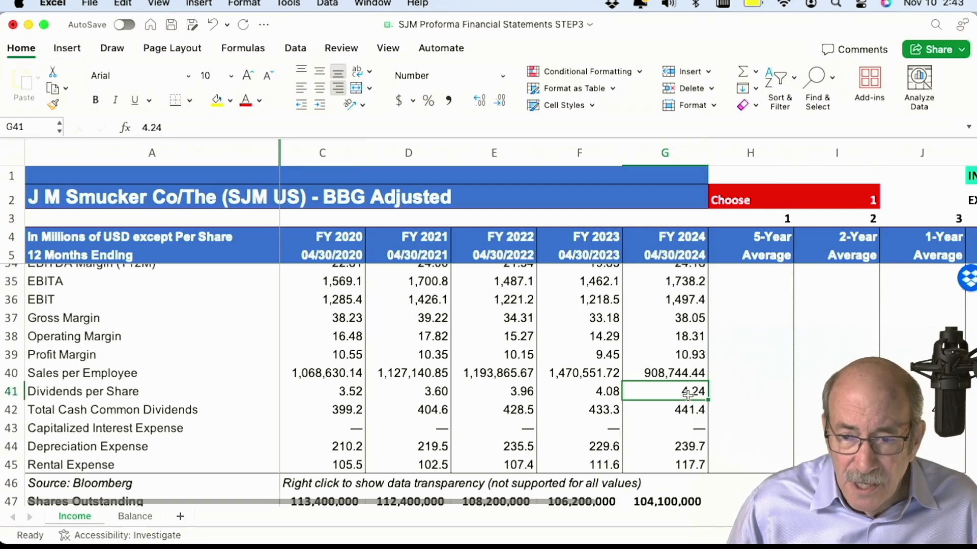
{"action": "left_click", "coordinate": [684, 410]}
- Trace the FY 2024 Shares Outstanding formula to Total Cash Common Dividends and Dividends per Share
{"action": "scroll", "coordinate": [683, 413], "scroll_direction": "down", "scroll_amount": 1}
{"action": "scroll", "coordinate": [683, 413], "scroll_direction": "down", "scroll_amount": 3}
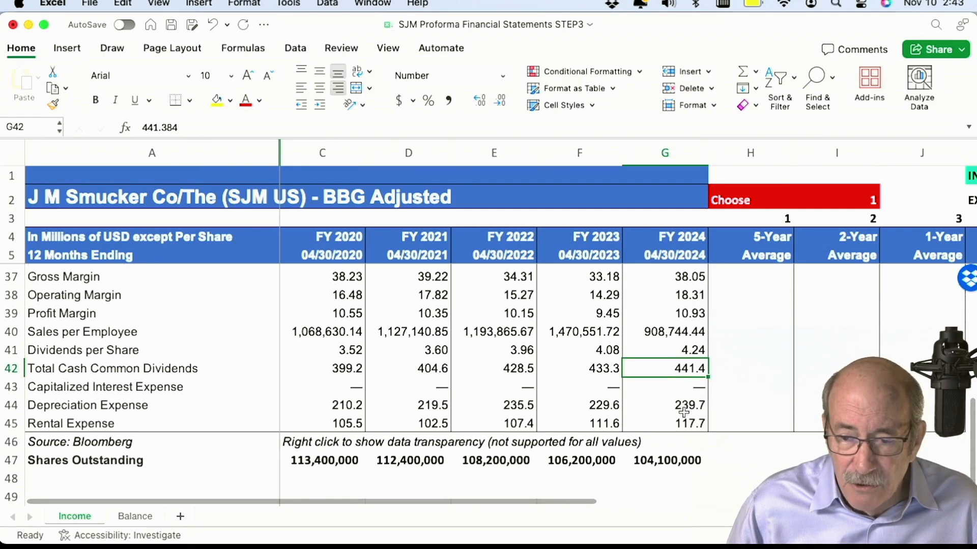
{"action": "left_click", "coordinate": [664, 452]}
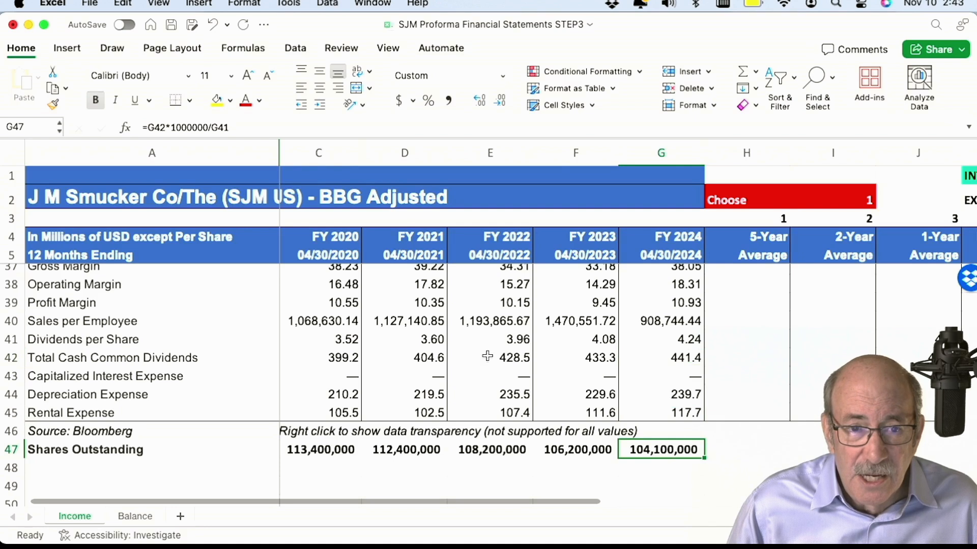
{"action": "left_click", "coordinate": [259, 127]}
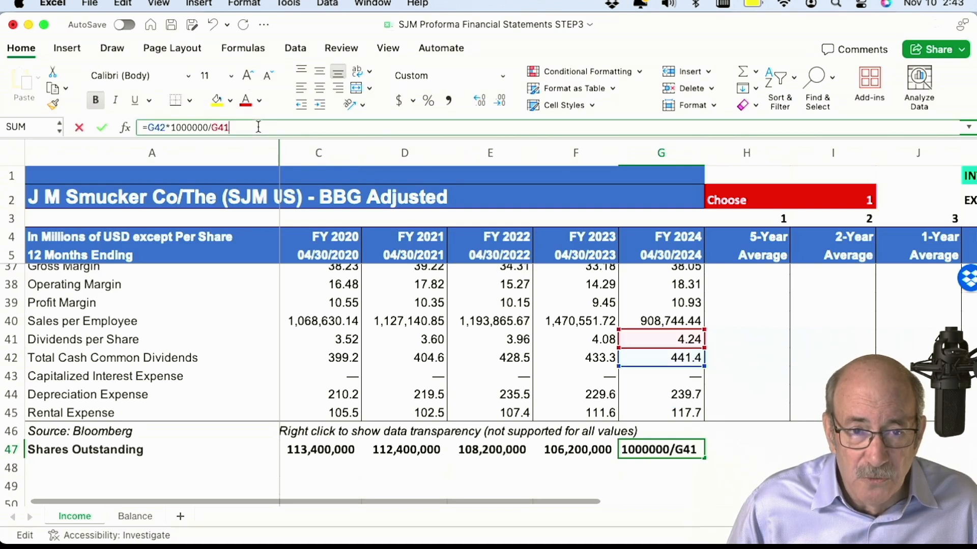
{"action": "key", "text": "Return"}
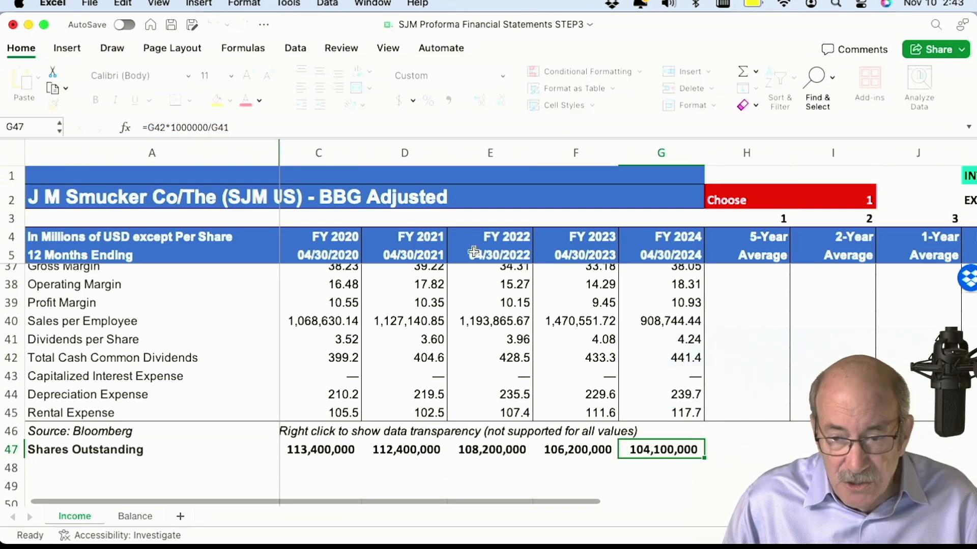
- Check the Diluted Weighted Avg Shares from FY 2021 through FY 2024 on the Income sheet
{"action": "scroll", "coordinate": [407, 428], "scroll_direction": "up", "scroll_amount": 3}
{"action": "scroll", "coordinate": [407, 429], "scroll_direction": "up", "scroll_amount": 2}
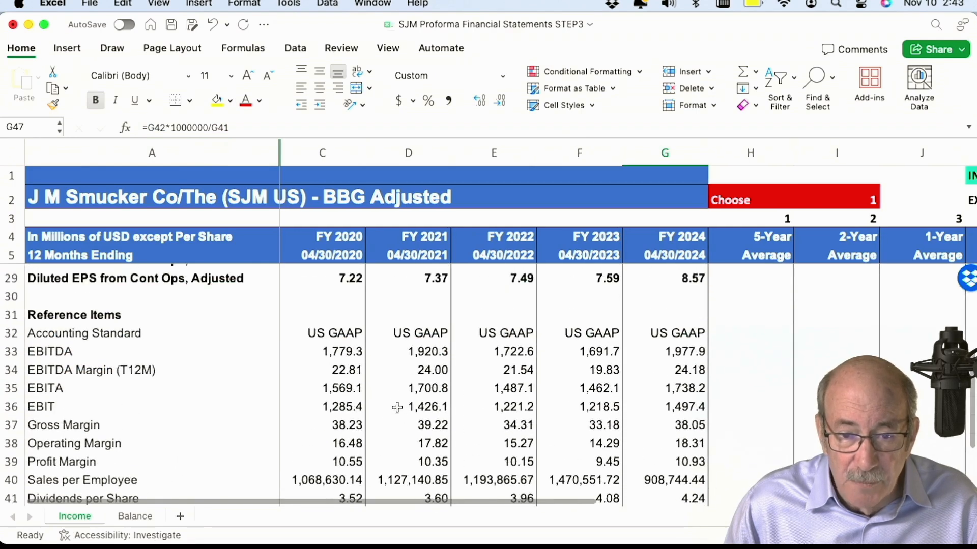
{"action": "scroll", "coordinate": [414, 350], "scroll_direction": "up", "scroll_amount": 5}
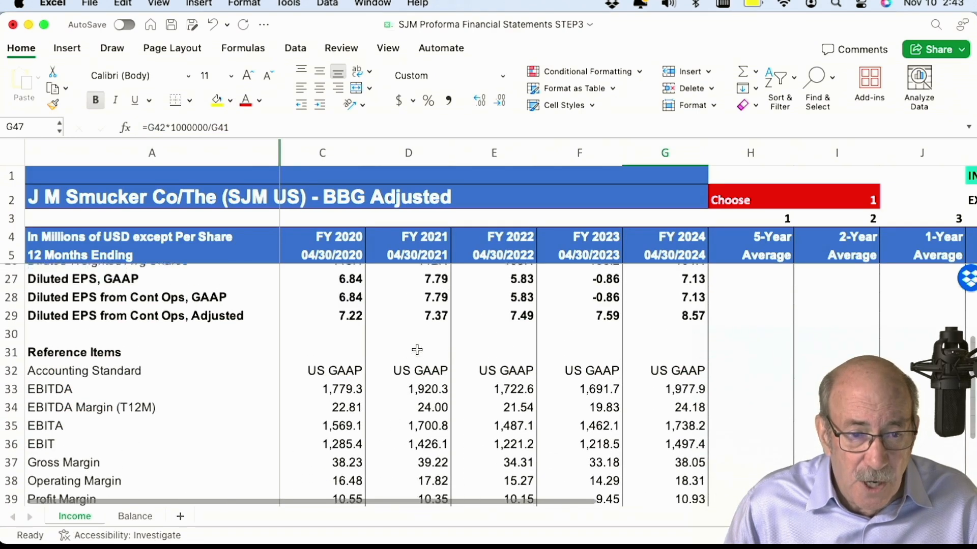
{"action": "left_click", "coordinate": [433, 329]}
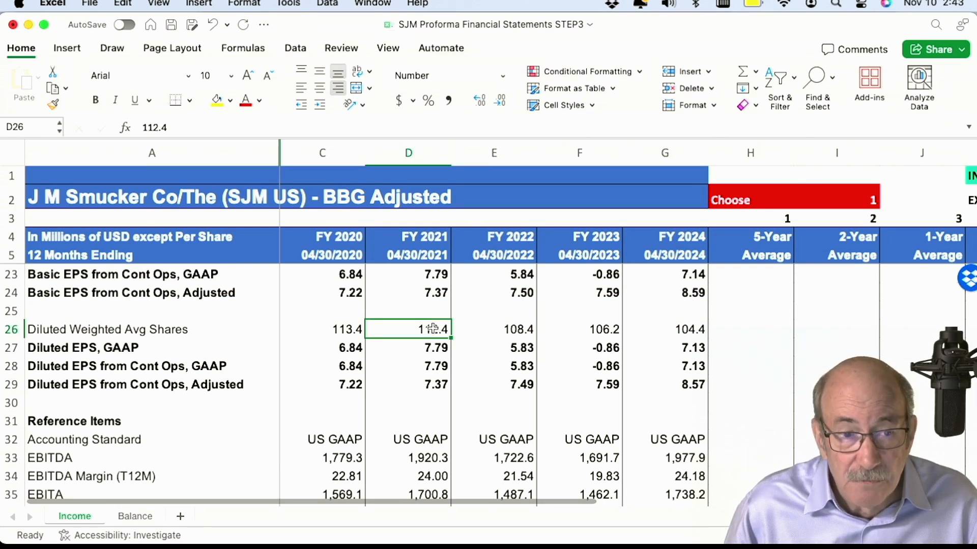
{"action": "key", "text": "Right"}
{"action": "key", "text": "Right"}
{"action": "key", "text": "Right"}
{"action": "key", "text": "Left"}
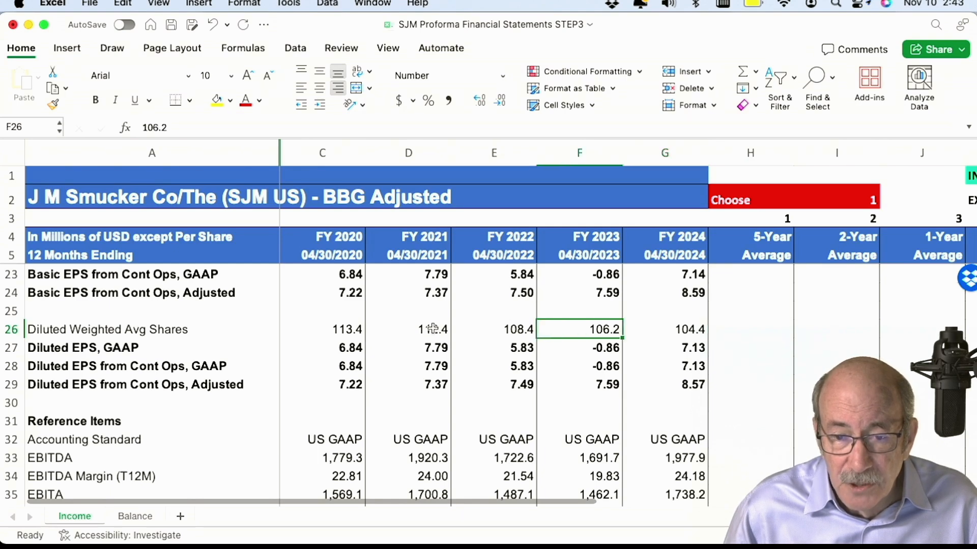
- Compare the calculated Shares Outstanding for FY 2020 and FY 2024 with the diluted share counts
{"action": "scroll", "coordinate": [432, 329], "scroll_direction": "down", "scroll_amount": 7}
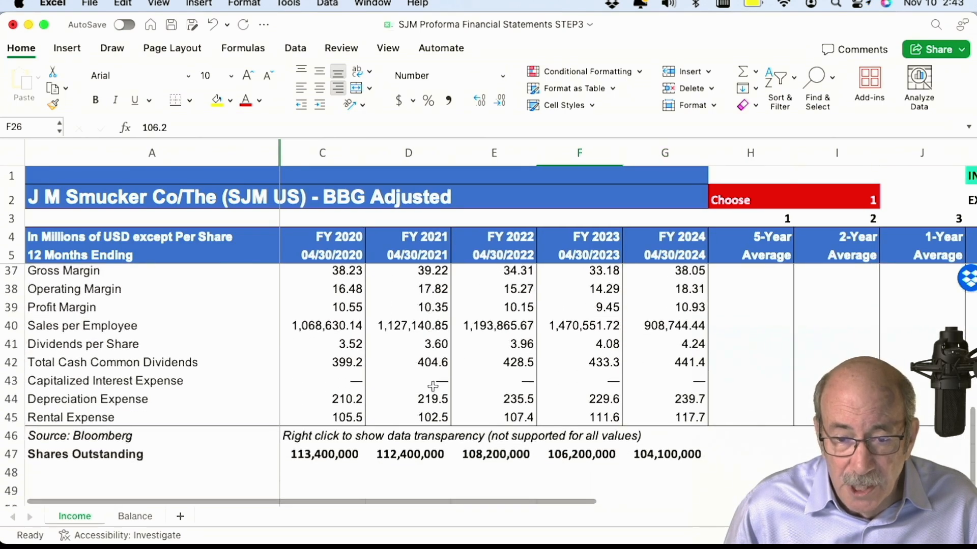
{"action": "left_click", "coordinate": [334, 456]}
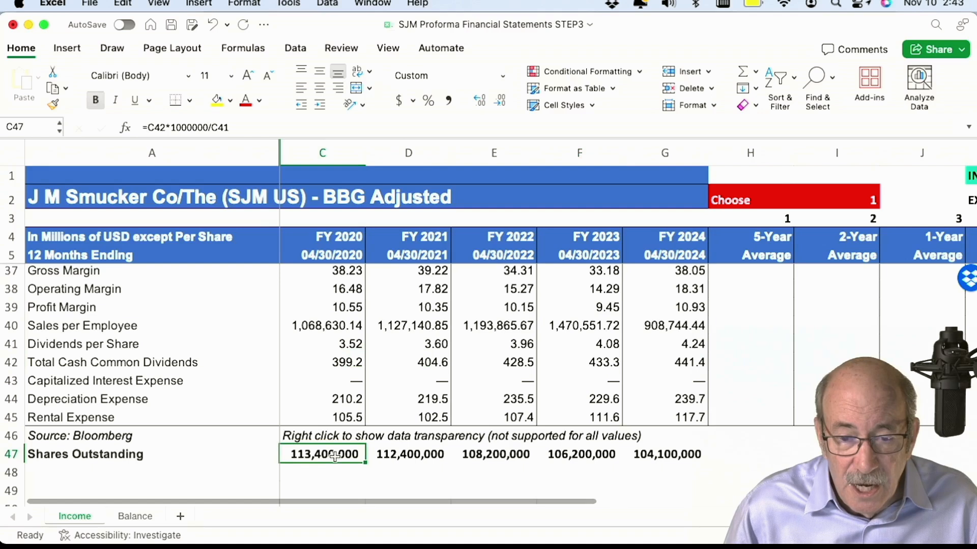
{"action": "left_click", "coordinate": [683, 458]}
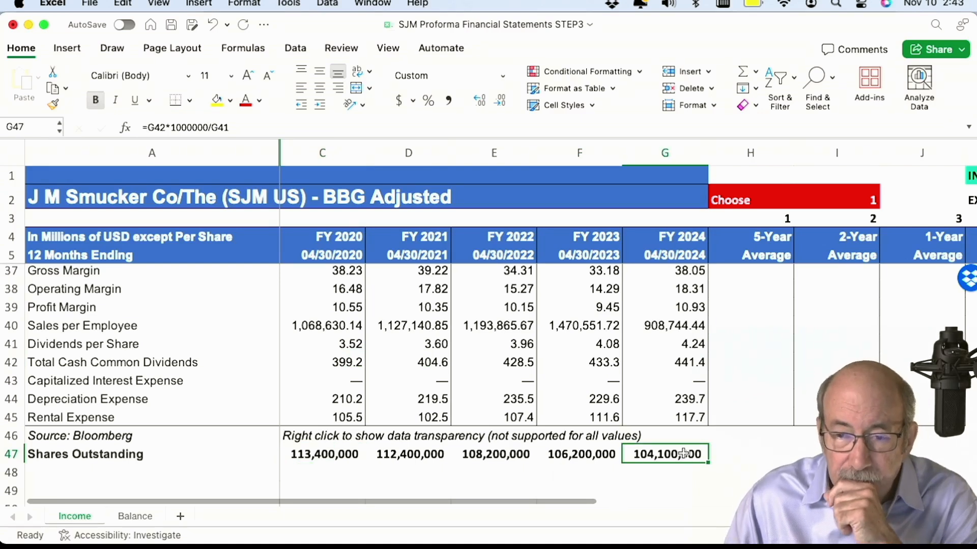
- Examine the projected Dividends per Share and Total Cash Common Dividends for FY 2025 through FY 2029
{"action": "key", "text": "Right"}
{"action": "key", "text": "Right"}
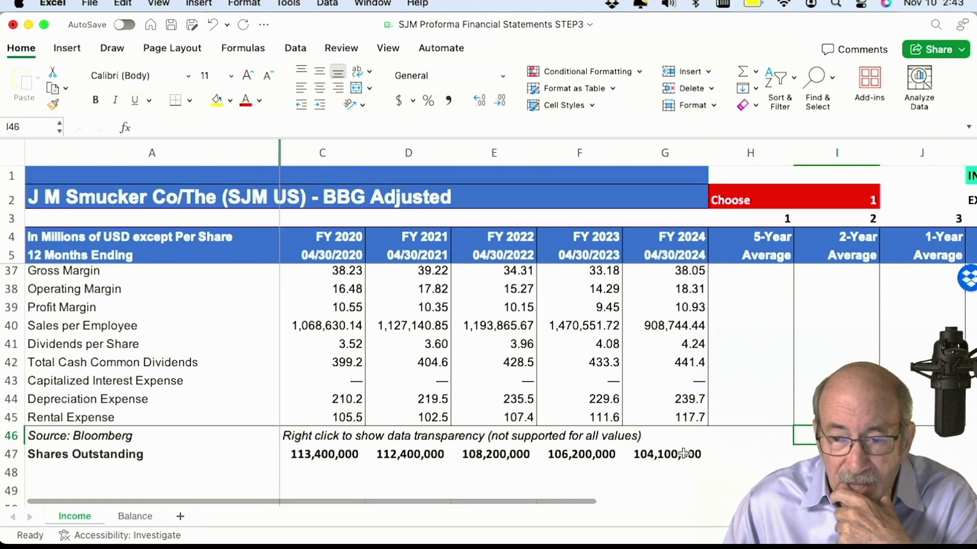
{"action": "key", "text": "Up"}
{"action": "key", "text": "Up"}
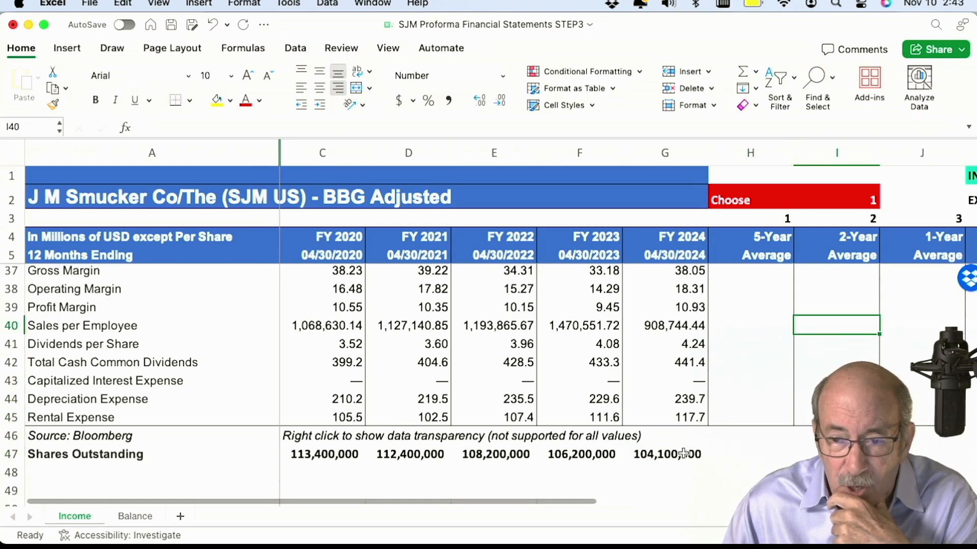
{"action": "key", "text": "Right"}
{"action": "key", "text": "Right"}
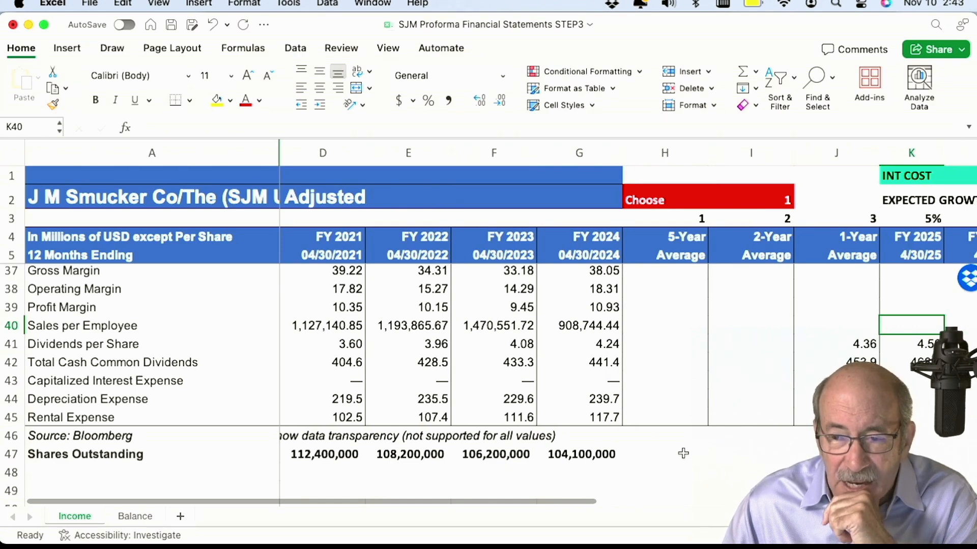
{"action": "key", "text": "Right"}
{"action": "key", "text": "Right"}
{"action": "key", "text": "Right"}
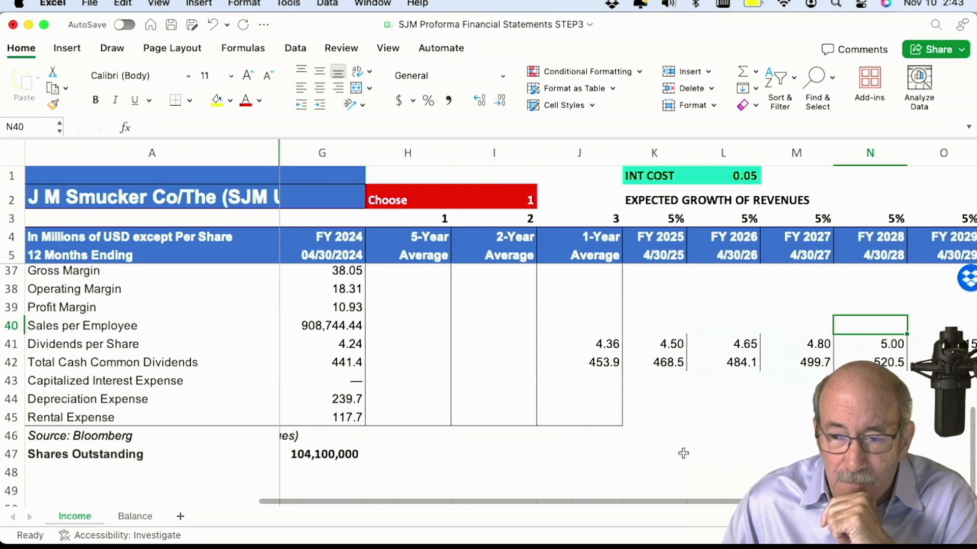
{"action": "key", "text": "Right"}
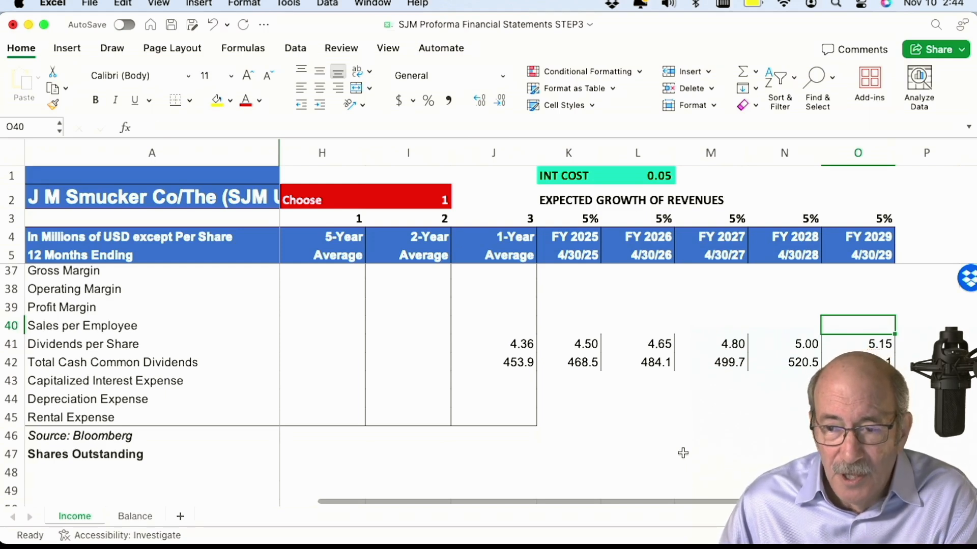
- Trace Dividends per Share back from the FY 2029 projection to the FY 2024 actual figure
{"action": "key", "text": "Down"}
{"action": "key", "text": "Left"}
{"action": "key", "text": "Left"}
{"action": "key", "text": "Left"}
{"action": "key", "text": "Left"}
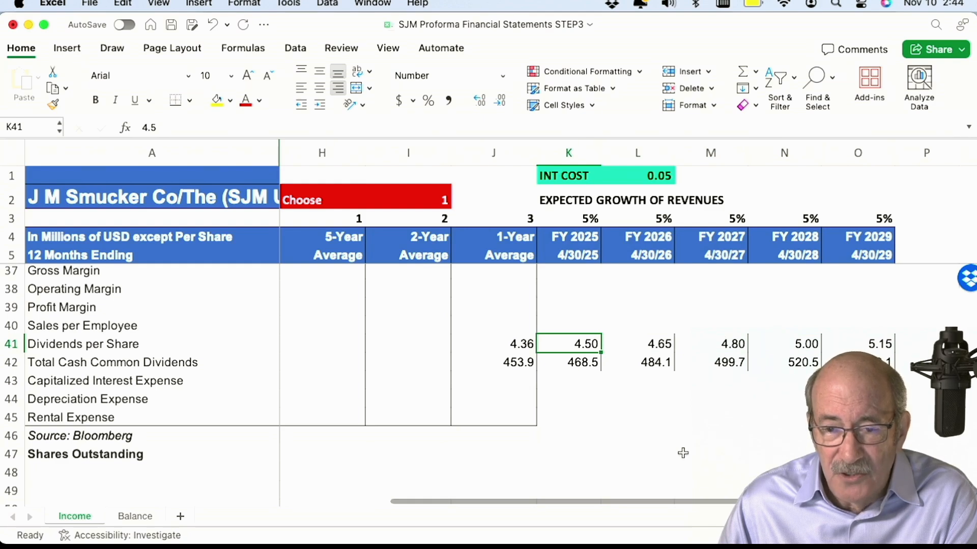
{"action": "key", "text": "Left"}
{"action": "key", "text": "Left"}
{"action": "key", "text": "Left"}
{"action": "key", "text": "Left"}
{"action": "key", "text": "Left"}
{"action": "key", "text": "Right"}
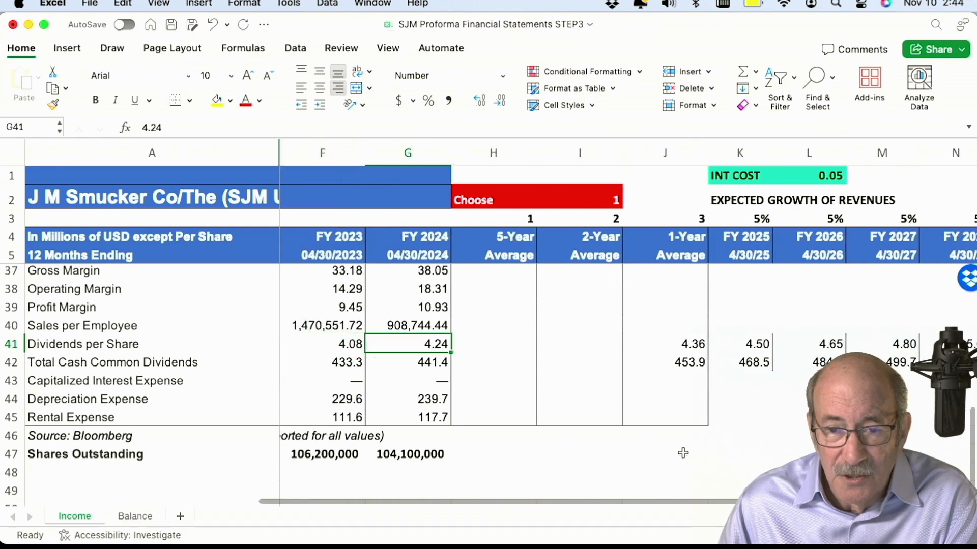
- Review the progression of Dividends per Share forward from FY 2024 through the FY 2028 projection
{"action": "key", "text": "Right"}
{"action": "key", "text": "Right"}
{"action": "key", "text": "Right"}
{"action": "key", "text": "Right"}
{"action": "key", "text": "Right"}
{"action": "key", "text": "Right"}
{"action": "key", "text": "Right"}
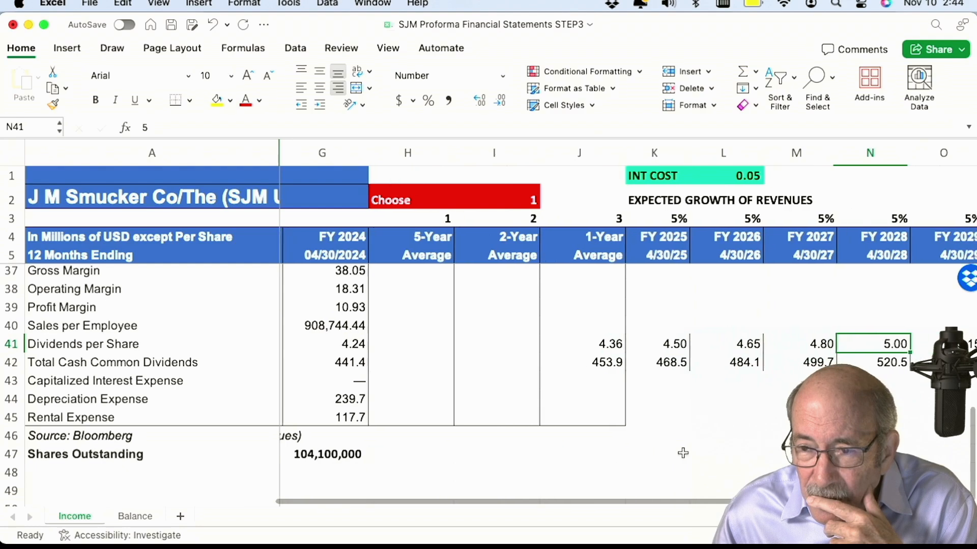
- Review the Dividends per Share row from the FY 2023 actuals through the FY 2029 projections
{"action": "key", "text": "Right"}
{"action": "key", "text": "Right"}
{"action": "key", "text": "Left"}
{"action": "key", "text": "Left"}
{"action": "key", "text": "Left"}
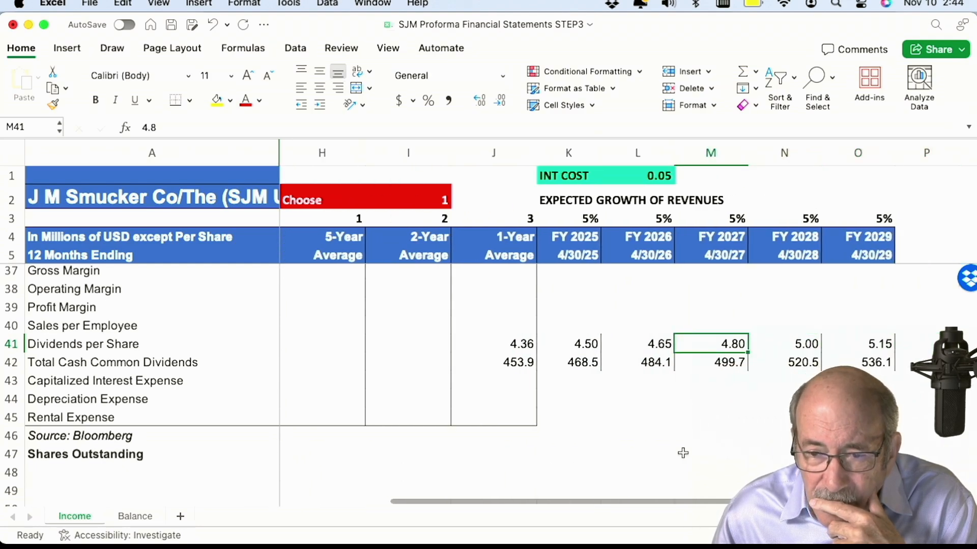
{"action": "key", "text": "Left"}
{"action": "key", "text": "Left"}
{"action": "key", "text": "Left"}
{"action": "key", "text": "Left"}
{"action": "key", "text": "Left"}
{"action": "key", "text": "Left"}
{"action": "key", "text": "Left"}
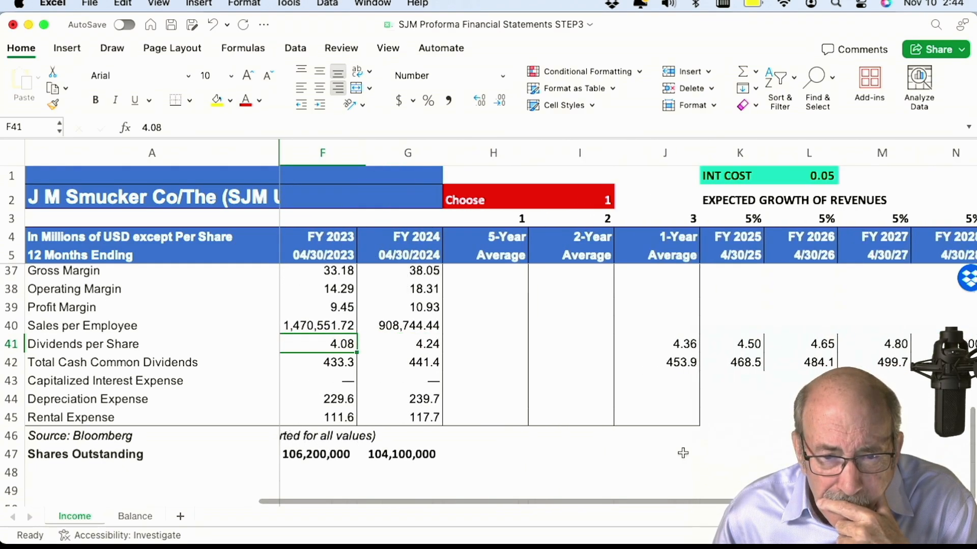
{"action": "key", "text": "Right"}
{"action": "key", "text": "Right"}
{"action": "key", "text": "Right"}
{"action": "key", "text": "Right"}
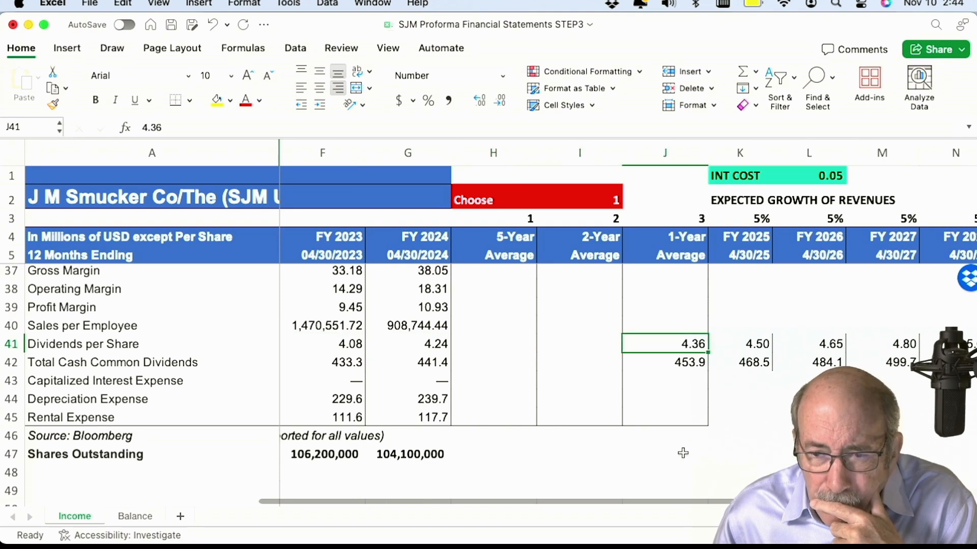
{"action": "key", "text": "Down"}
{"action": "key", "text": "Up"}
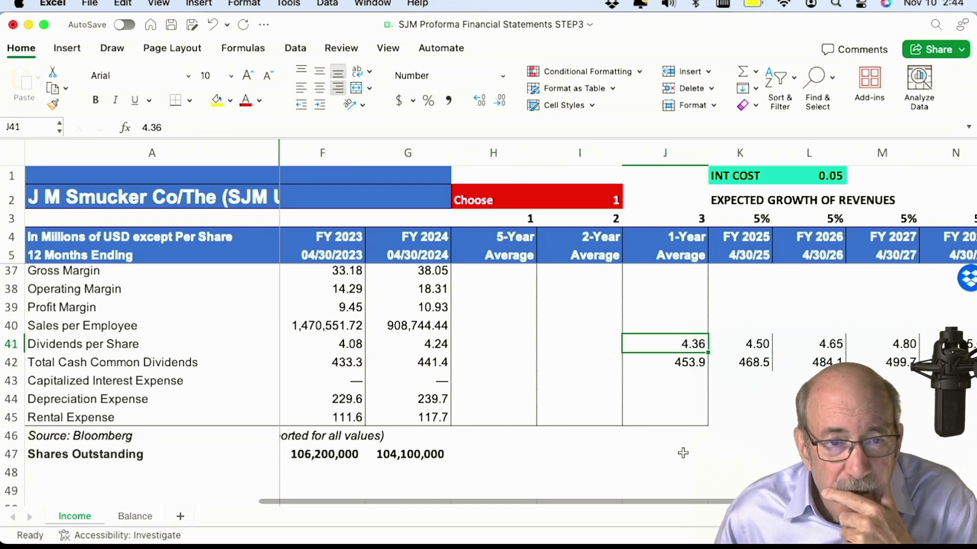
{"action": "key", "text": "Right"}
{"action": "key", "text": "Right"}
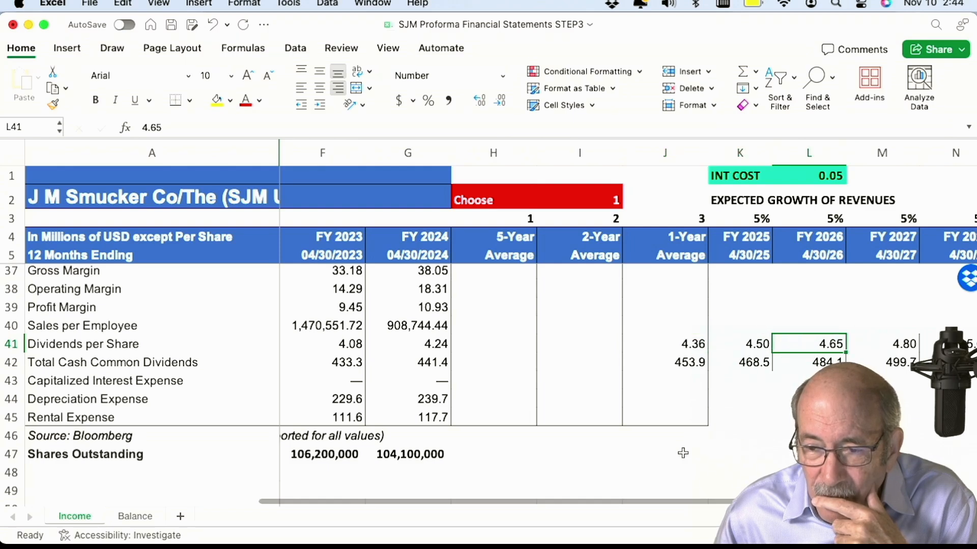
{"action": "key", "text": "Right"}
{"action": "key", "text": "Left"}
{"action": "key", "text": "Left"}
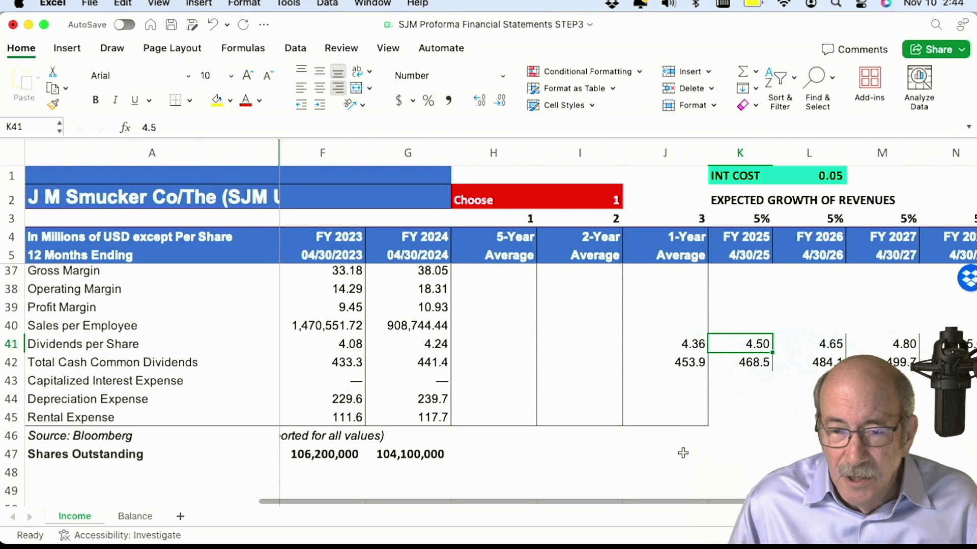
{"action": "key", "text": "Left"}
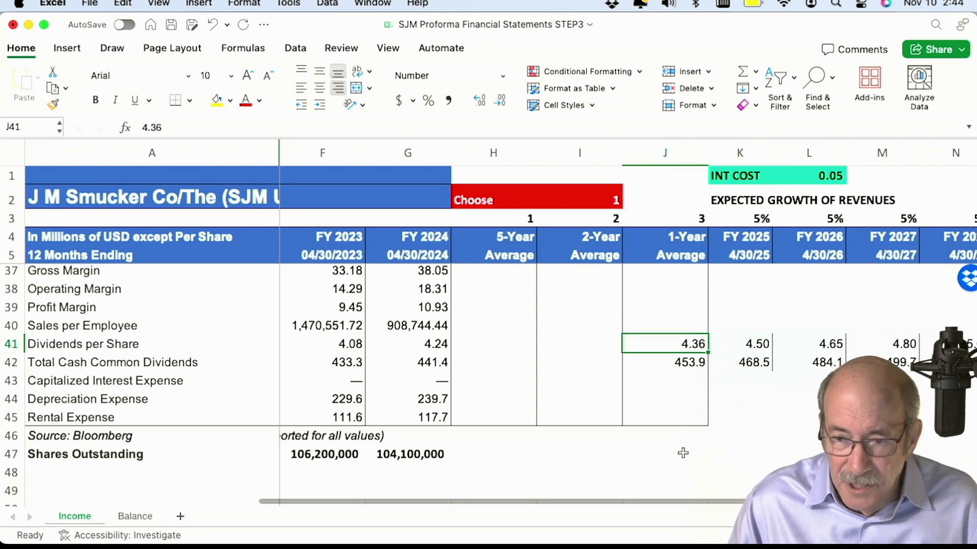
- Undo the entries for Dividends per Share and Total Cash Common Dividends in the 1-Year Average column
{"action": "key", "text": "super+z"}
{"action": "key", "text": "super+z"}
{"action": "key", "text": "super+z"}
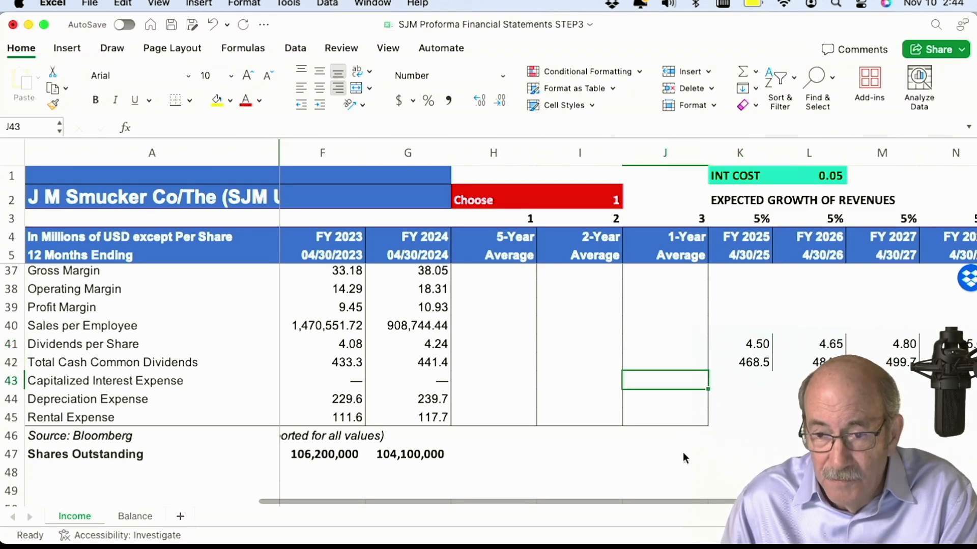
{"action": "key", "text": "Right"}
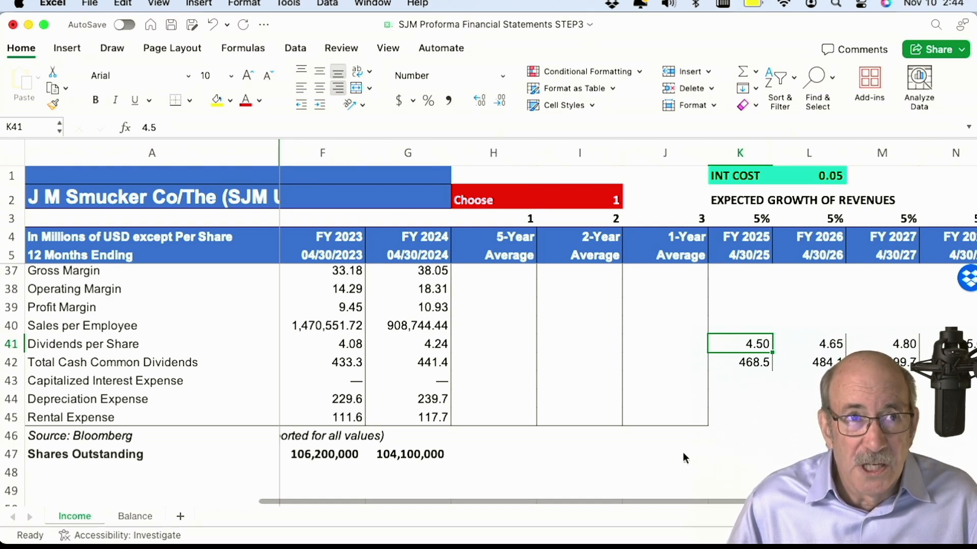
- Compare the FY 2024 Dividends per Share with the FY 2025 projection
{"action": "key", "text": "Left"}
{"action": "key", "text": "Left"}
{"action": "key", "text": "Left"}
{"action": "key", "text": "Left"}
{"action": "key", "text": "Right"}
{"action": "key", "text": "Right"}
{"action": "key", "text": "Right"}
{"action": "key", "text": "Right"}
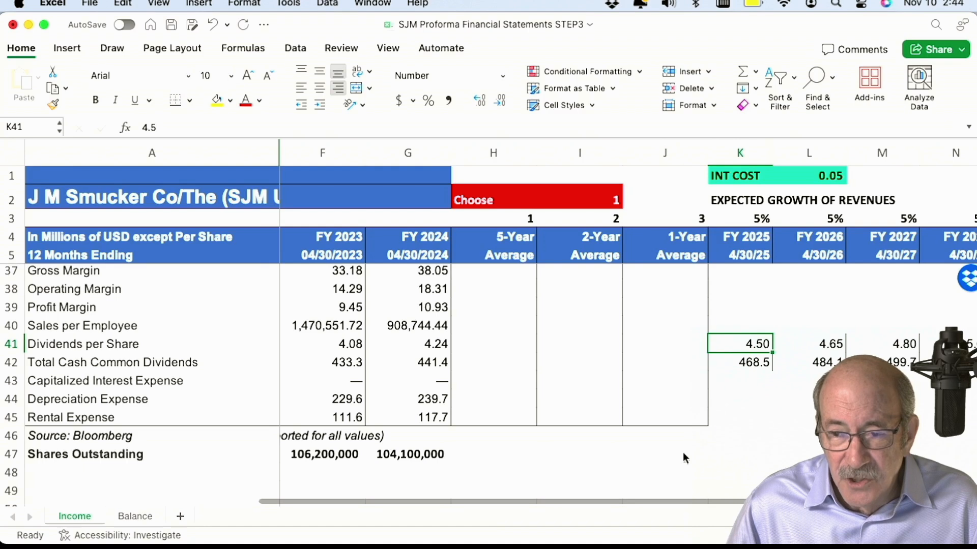
- Inspect the FY 2025 Total Cash Common Dividends formula and the cells it references, leaving it unedited
{"action": "key", "text": "Down"}
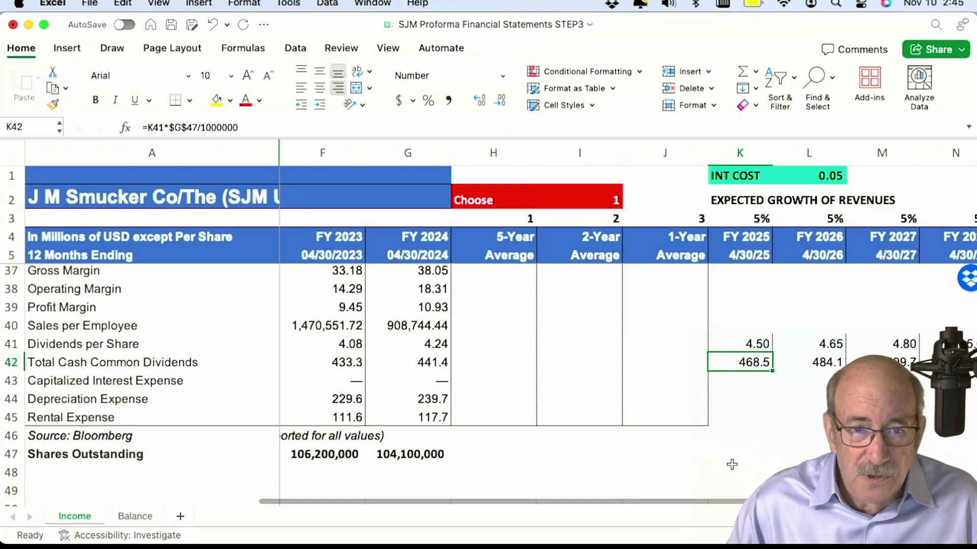
{"action": "left_click", "coordinate": [251, 127]}
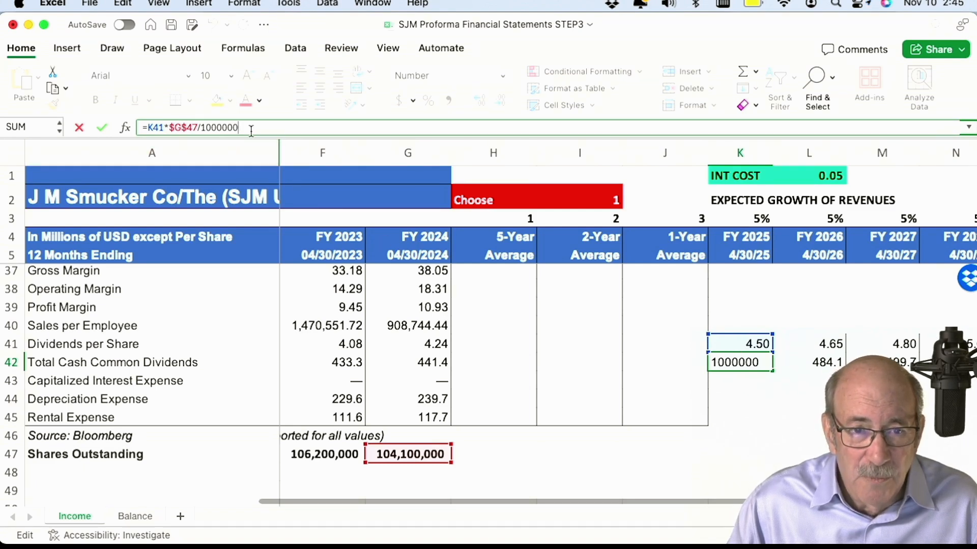
{"action": "key", "text": "Return"}
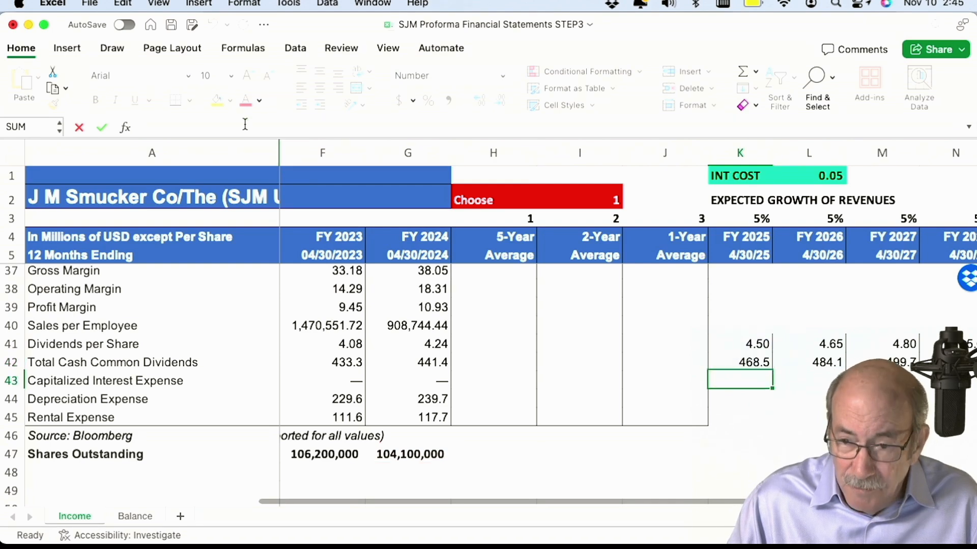
{"action": "key", "text": "Up"}
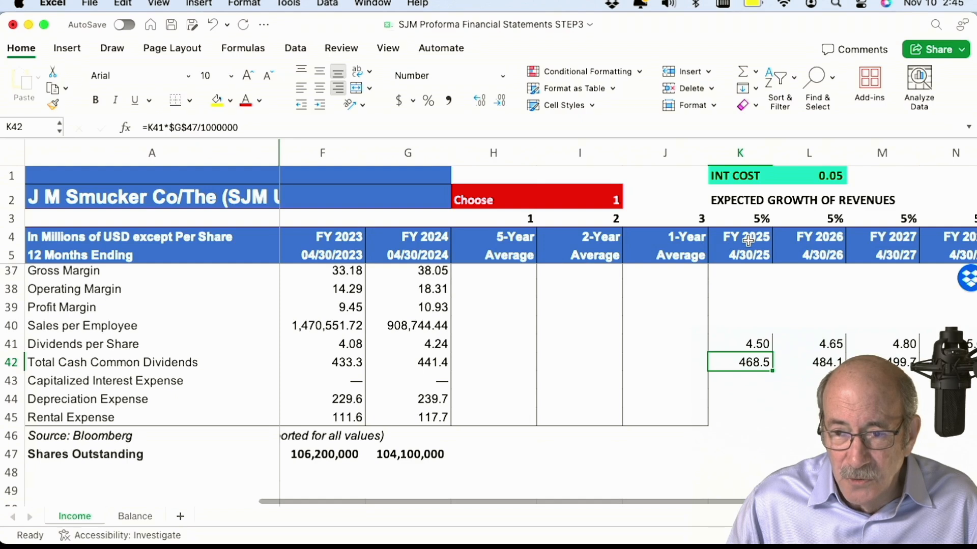
- Inspect the FY 2025 Retained Earnings formula on the Income sheet and trace both cells it references
{"action": "key", "text": "Up"}
{"action": "key", "text": "Up"}
{"action": "key", "text": "Up"}
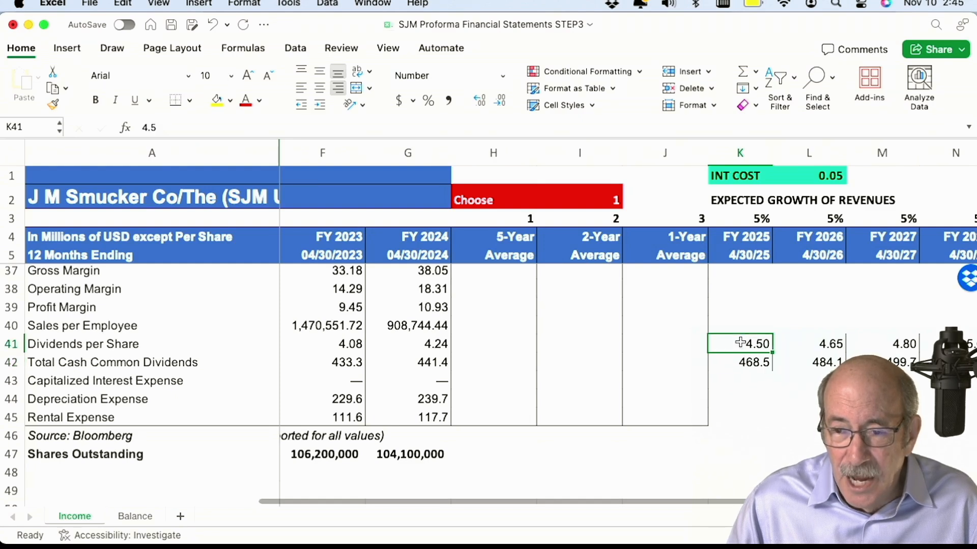
{"action": "key", "text": "Up"}
{"action": "key", "text": "Up"}
{"action": "key", "text": "Up"}
{"action": "key", "text": "Up"}
{"action": "key", "text": "Up"}
{"action": "key", "text": "Up"}
{"action": "key", "text": "Up"}
{"action": "key", "text": "Up"}
{"action": "key", "text": "Up"}
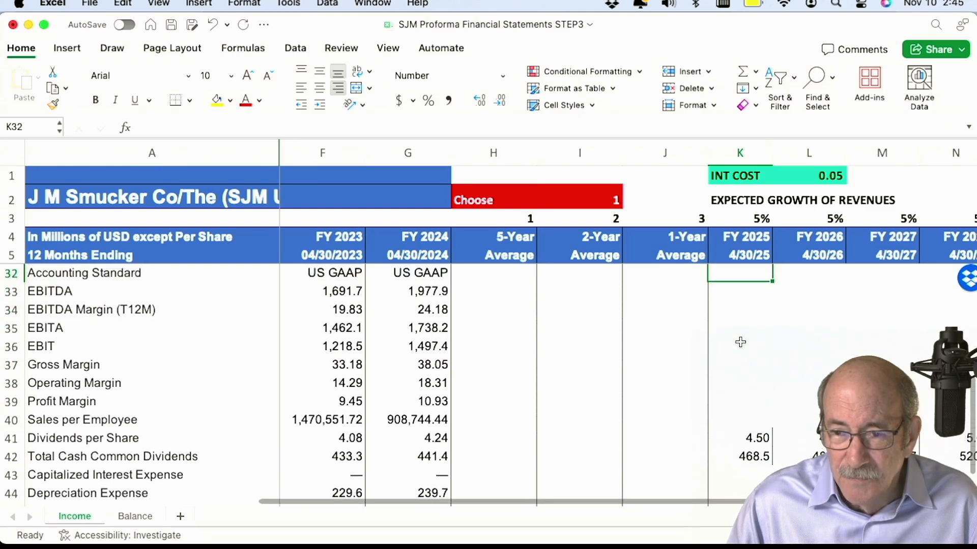
{"action": "key", "text": "Up"}
{"action": "key", "text": "Up"}
{"action": "key", "text": "Up"}
{"action": "key", "text": "Up"}
{"action": "key", "text": "Up"}
{"action": "key", "text": "Up"}
{"action": "key", "text": "Up"}
{"action": "key", "text": "Up"}
{"action": "key", "text": "Up"}
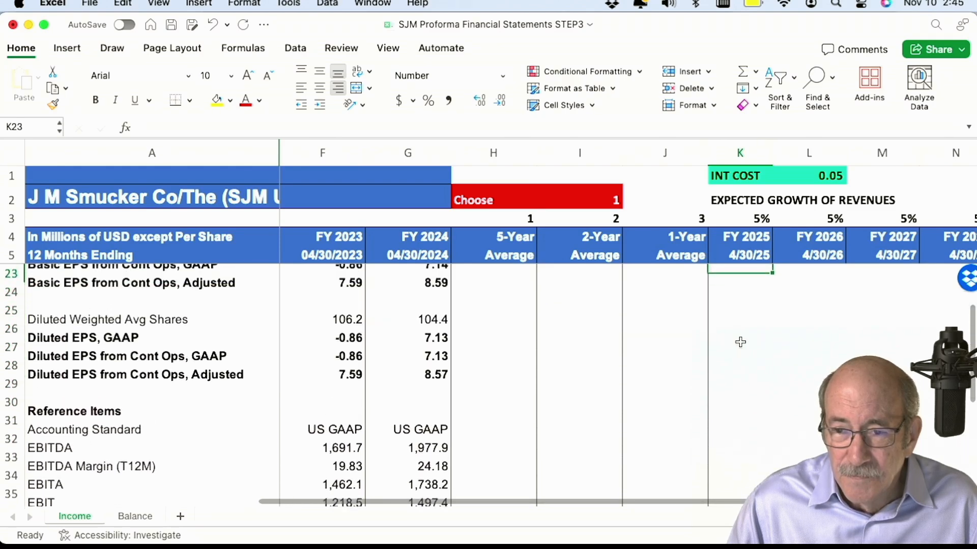
{"action": "key", "text": "Up"}
{"action": "key", "text": "Up"}
{"action": "key", "text": "Up"}
{"action": "key", "text": "Up"}
{"action": "key", "text": "Up"}
{"action": "key", "text": "Up"}
{"action": "key", "text": "Up"}
{"action": "key", "text": "Up"}
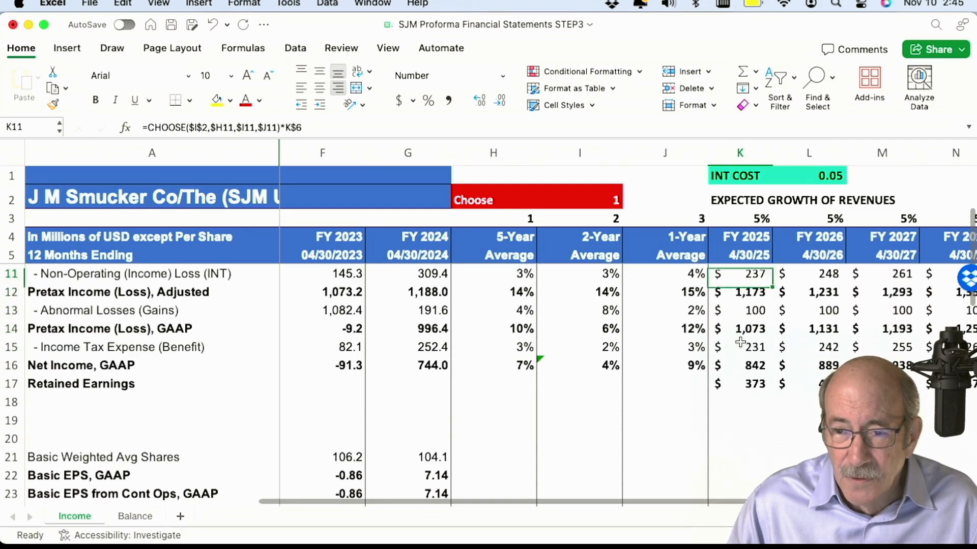
{"action": "key", "text": "Down"}
{"action": "key", "text": "Down"}
{"action": "key", "text": "Down"}
{"action": "key", "text": "Down"}
{"action": "key", "text": "Down"}
{"action": "key", "text": "Up"}
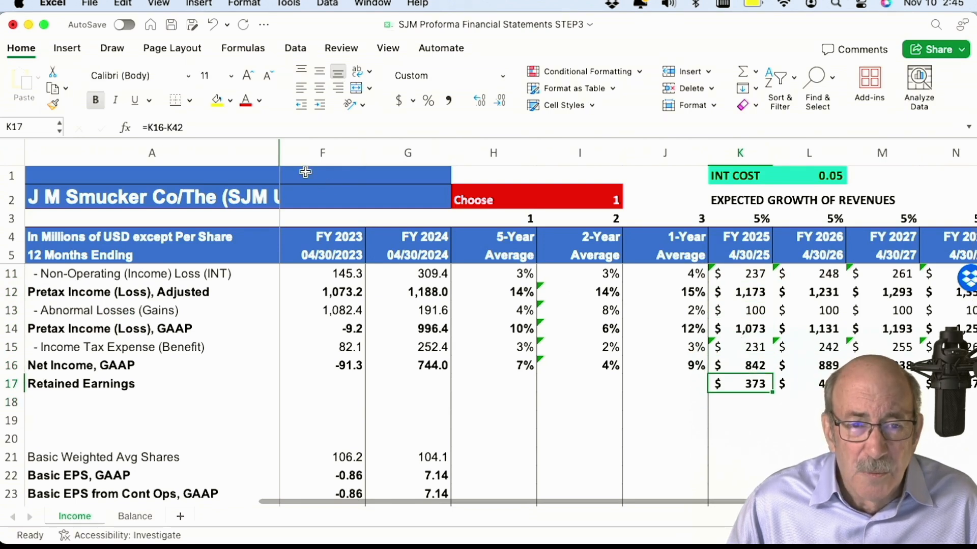
{"action": "left_click", "coordinate": [232, 127]}
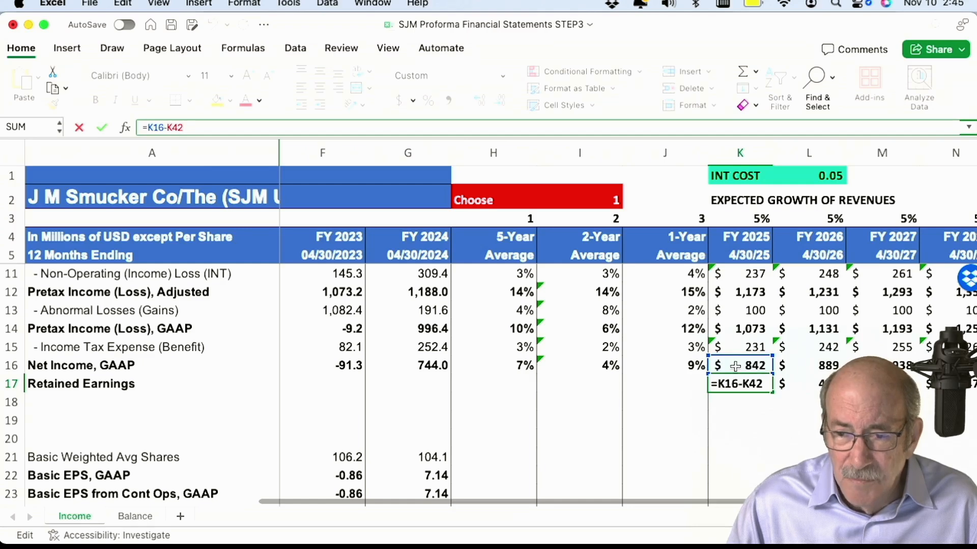
{"action": "scroll", "coordinate": [734, 366], "scroll_direction": "down", "scroll_amount": 10}
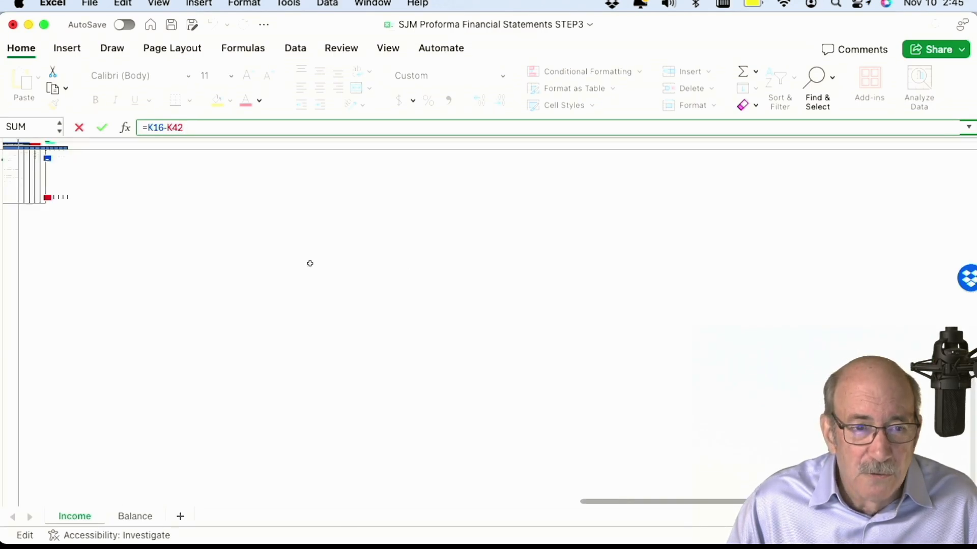
{"action": "scroll", "coordinate": [45, 198], "scroll_direction": "up", "scroll_amount": 5}
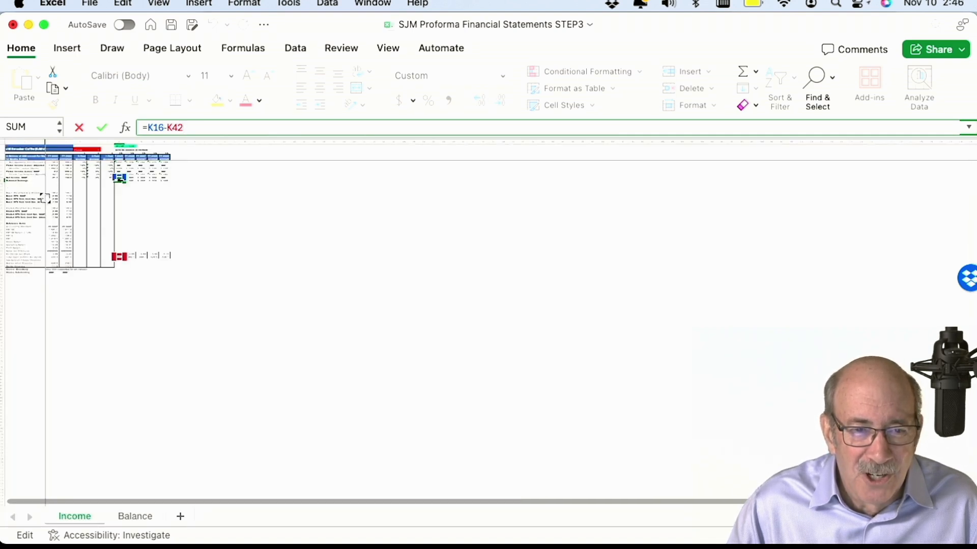
{"action": "scroll", "coordinate": [123, 237], "scroll_direction": "up", "scroll_amount": 5}
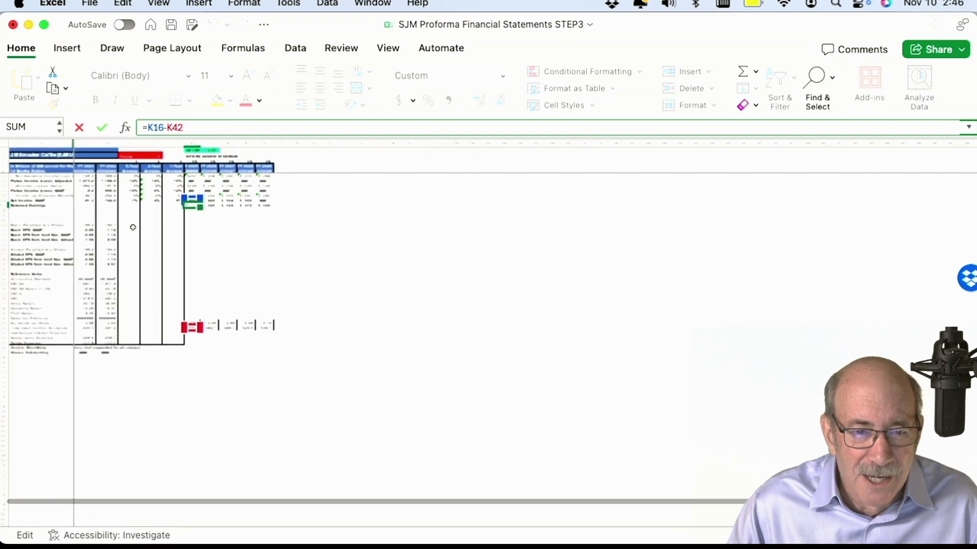
{"action": "scroll", "coordinate": [133, 227], "scroll_direction": "up", "scroll_amount": 4}
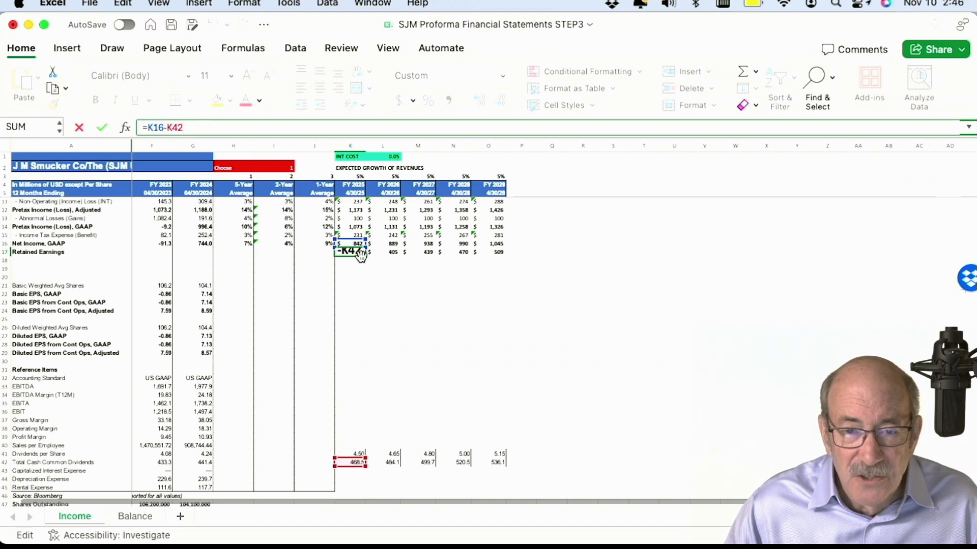
{"action": "scroll", "coordinate": [360, 256], "scroll_direction": "up", "scroll_amount": 5}
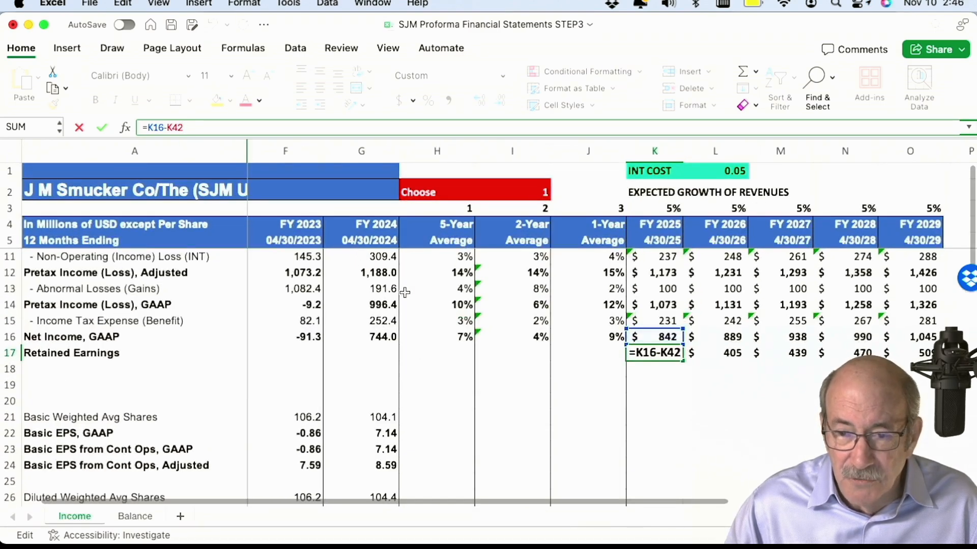
{"action": "key", "text": "Return"}
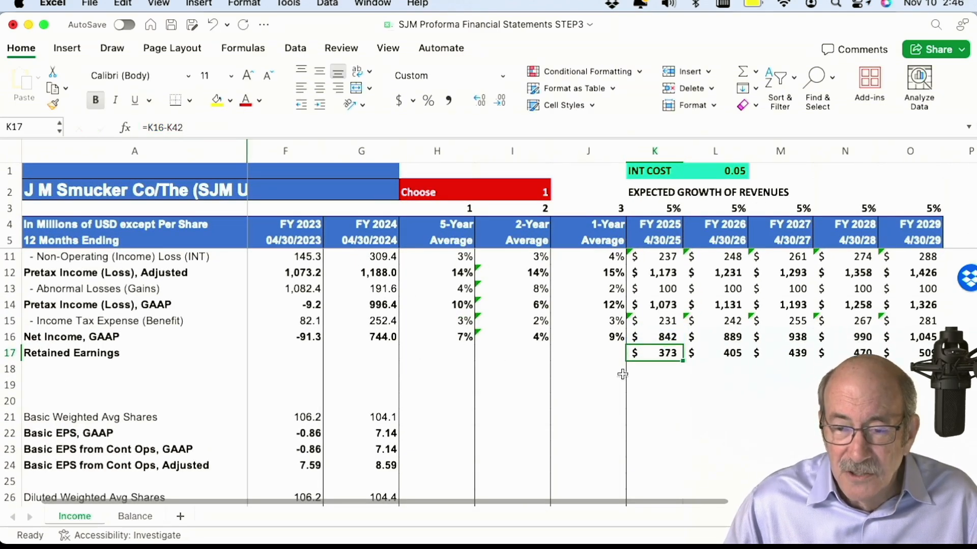
- Check the FY 2026 Retained Earnings formula against that year's Total Cash Common Dividends, then reselect the FY 2025 Retained Earnings
{"action": "left_click", "coordinate": [735, 352]}
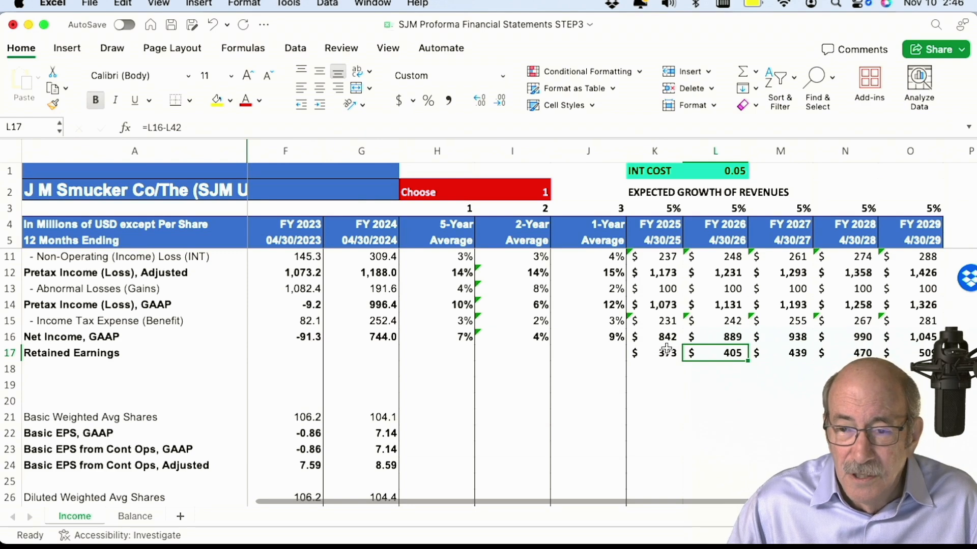
{"action": "scroll", "coordinate": [729, 338], "scroll_direction": "down", "scroll_amount": 7}
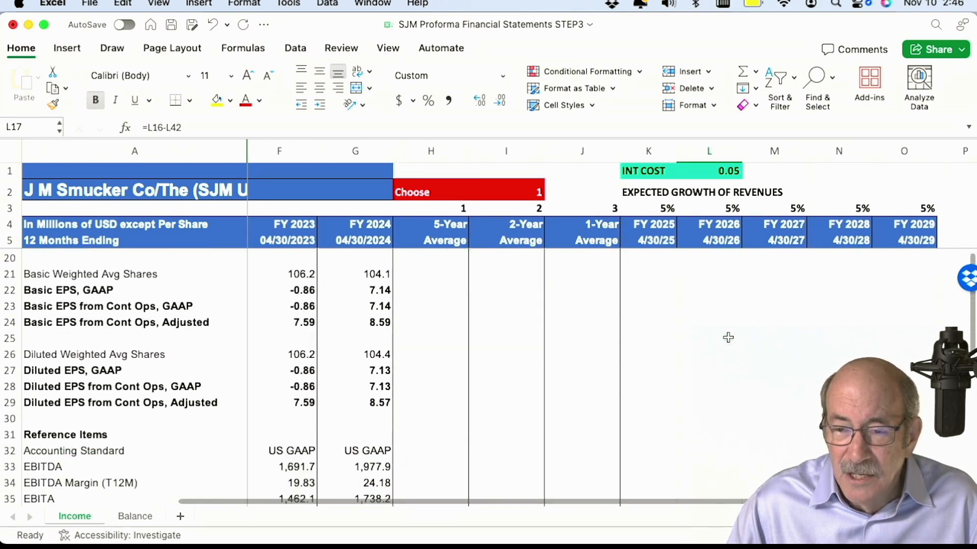
{"action": "scroll", "coordinate": [728, 337], "scroll_direction": "down", "scroll_amount": 1}
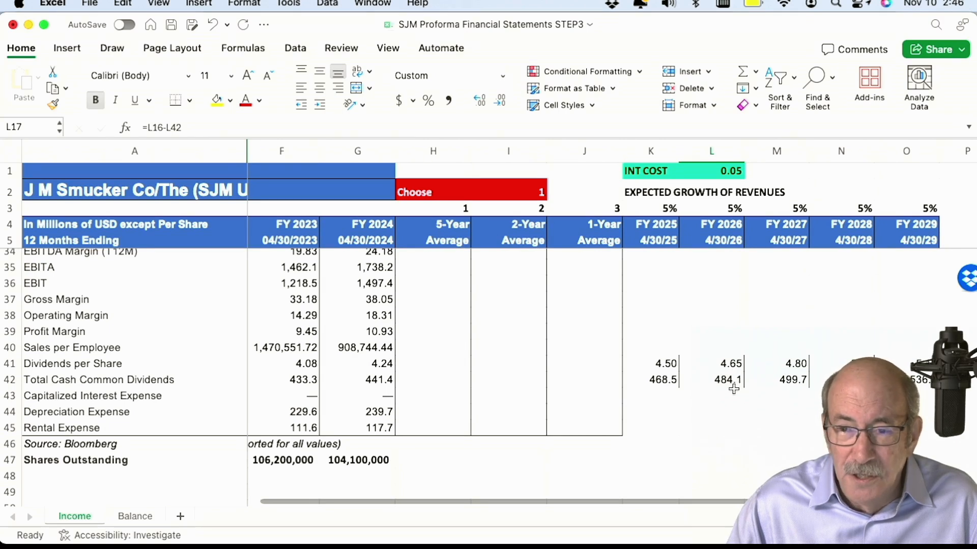
{"action": "scroll", "coordinate": [733, 389], "scroll_direction": "up", "scroll_amount": 10}
{"action": "scroll", "coordinate": [733, 389], "scroll_direction": "down", "scroll_amount": 2}
{"action": "scroll", "coordinate": [733, 389], "scroll_direction": "right", "scroll_amount": 1}
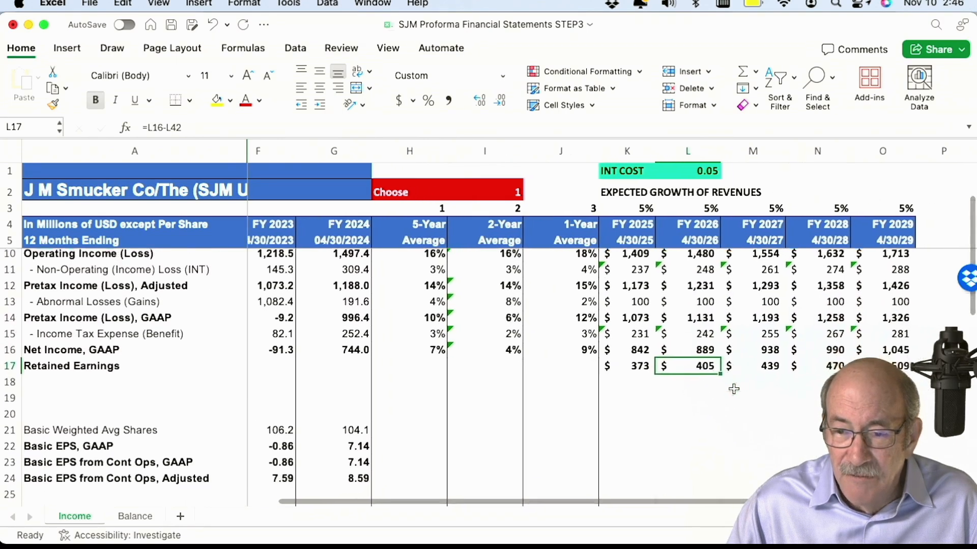
{"action": "scroll", "coordinate": [733, 389], "scroll_direction": "right", "scroll_amount": 2}
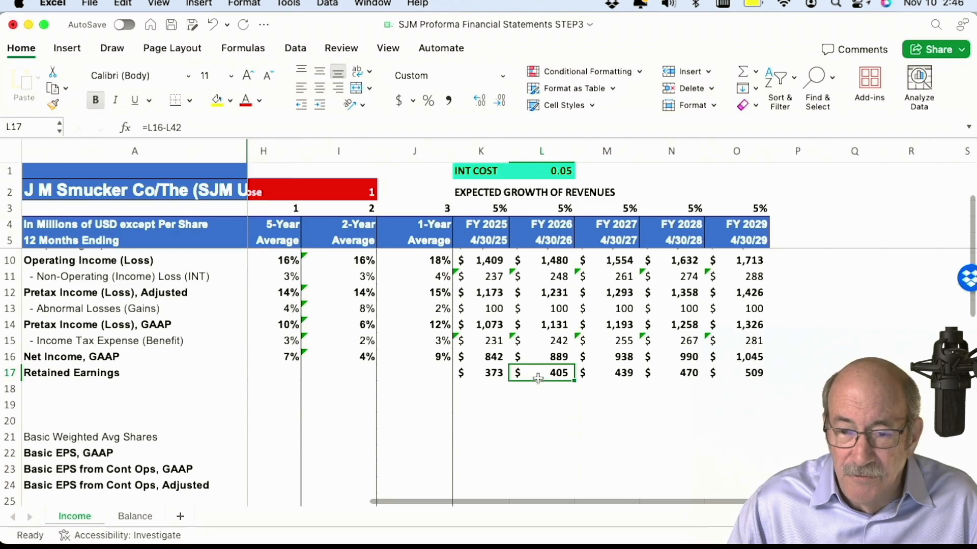
{"action": "left_click", "coordinate": [477, 374]}
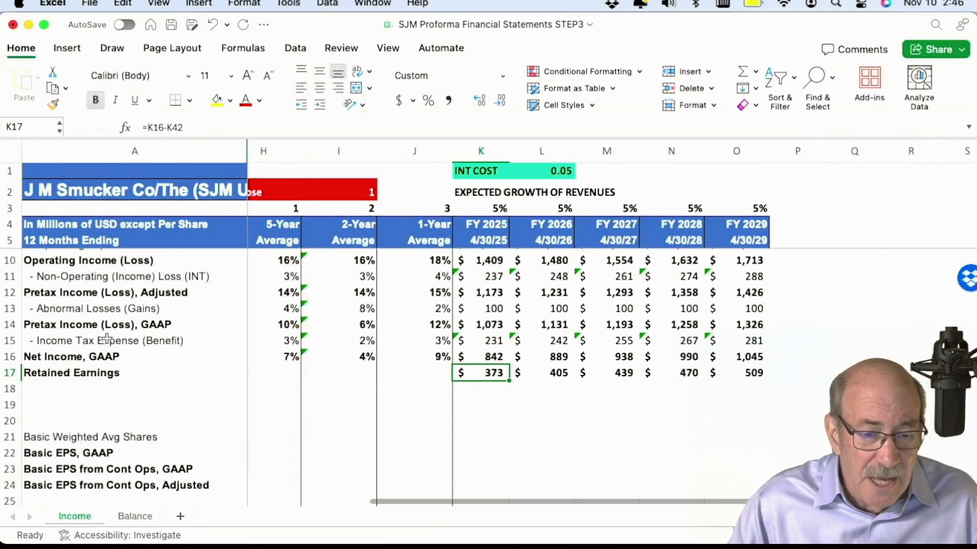
- Inspect the FY 2025 Retained Earnings formula on the Balance sheet and its link to the Income sheet
{"action": "left_click", "coordinate": [135, 516]}
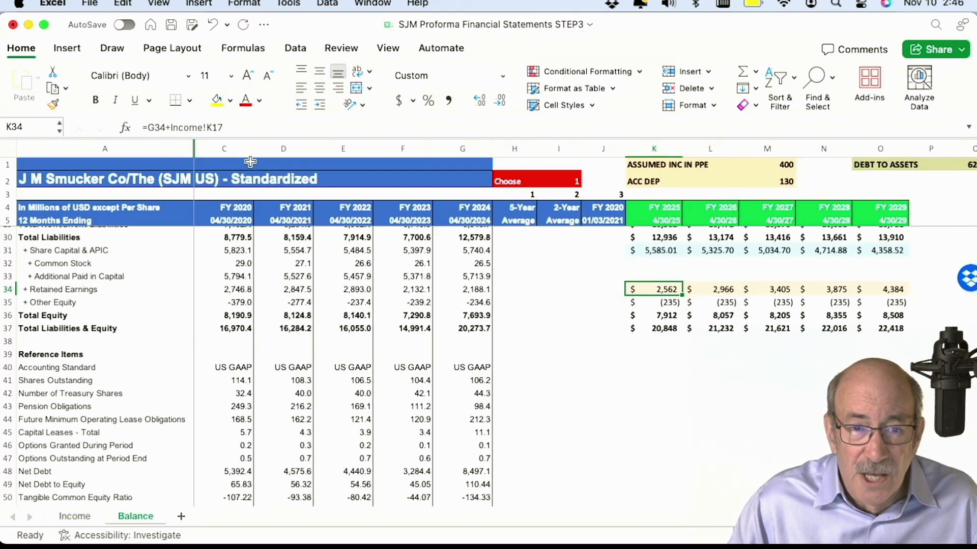
{"action": "left_click", "coordinate": [238, 127]}
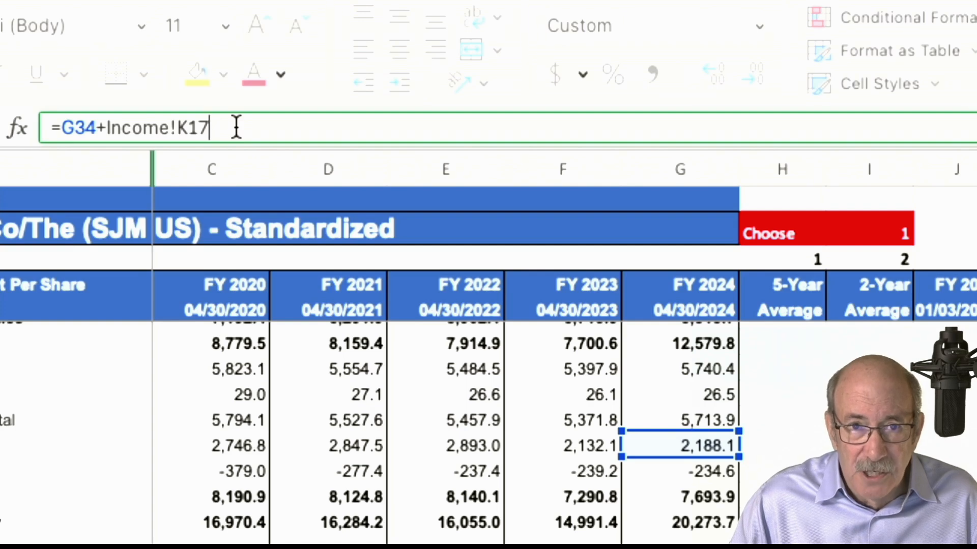
{"action": "key", "text": "Return"}
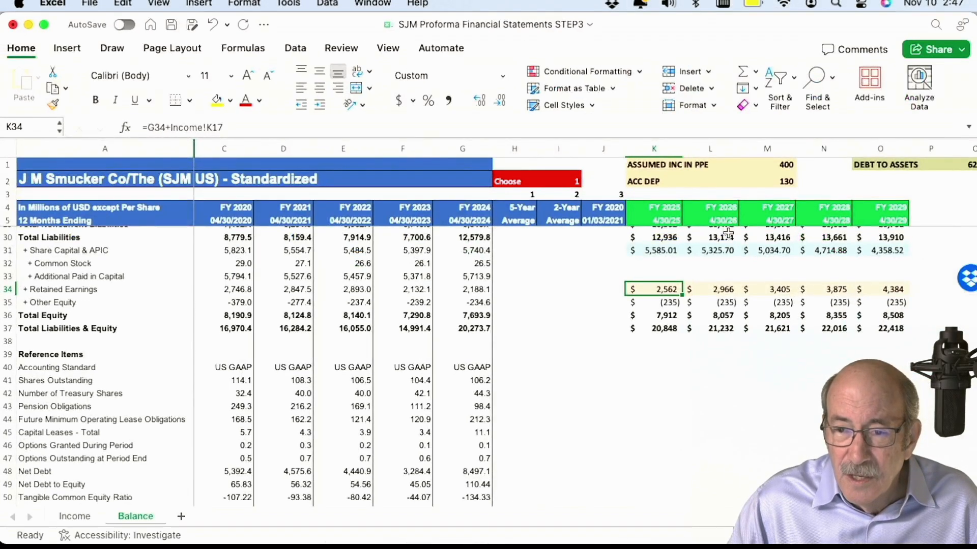
- Inspect the FY 2026 Retained Earnings formulas on the Balance and Income sheets, tracing the Income formula to Net Income and Total Cash Common Dividends
{"action": "left_click", "coordinate": [719, 287]}
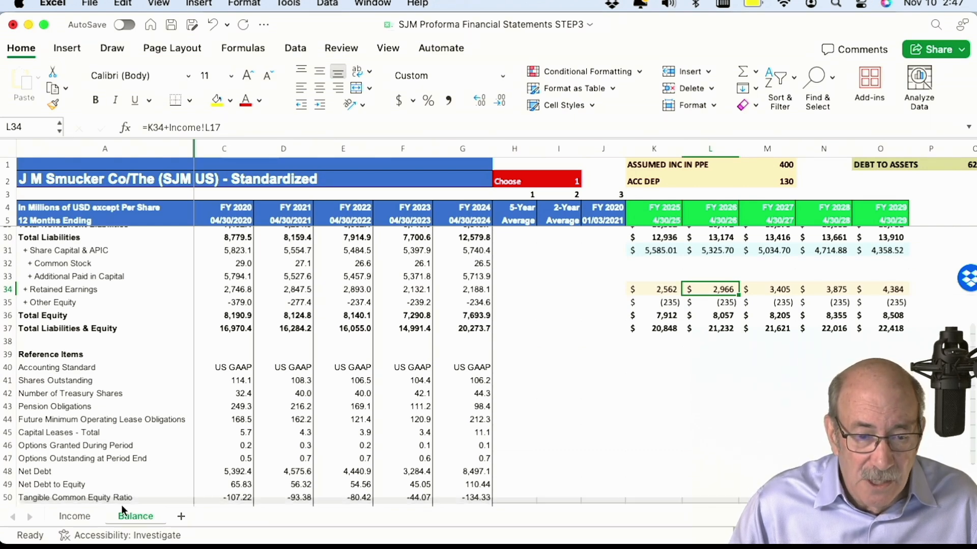
{"action": "left_click", "coordinate": [75, 515]}
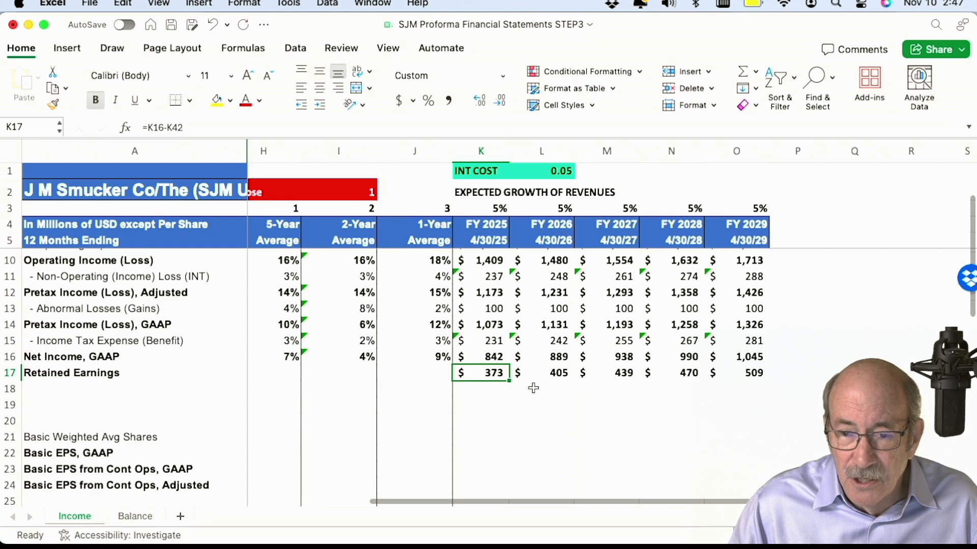
{"action": "left_click", "coordinate": [551, 374]}
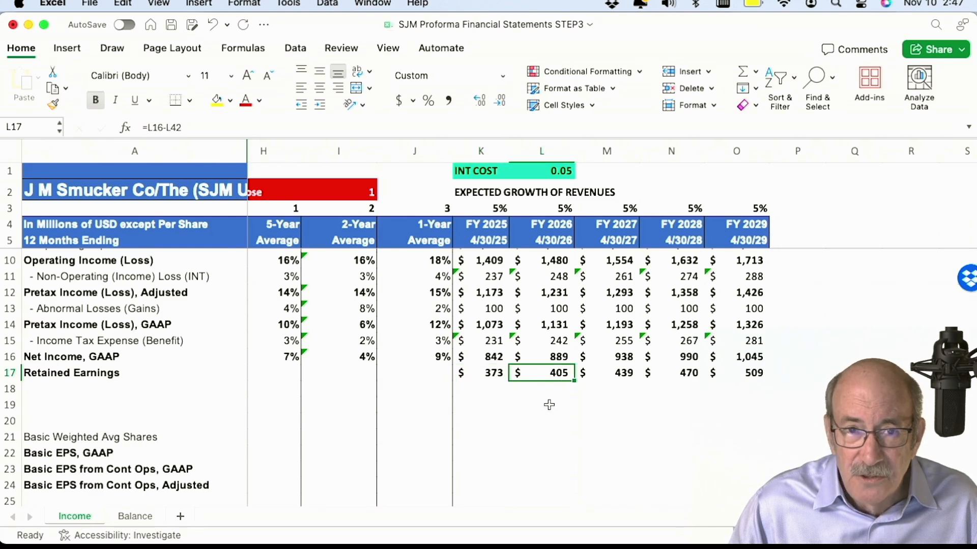
{"action": "left_click", "coordinate": [194, 128]}
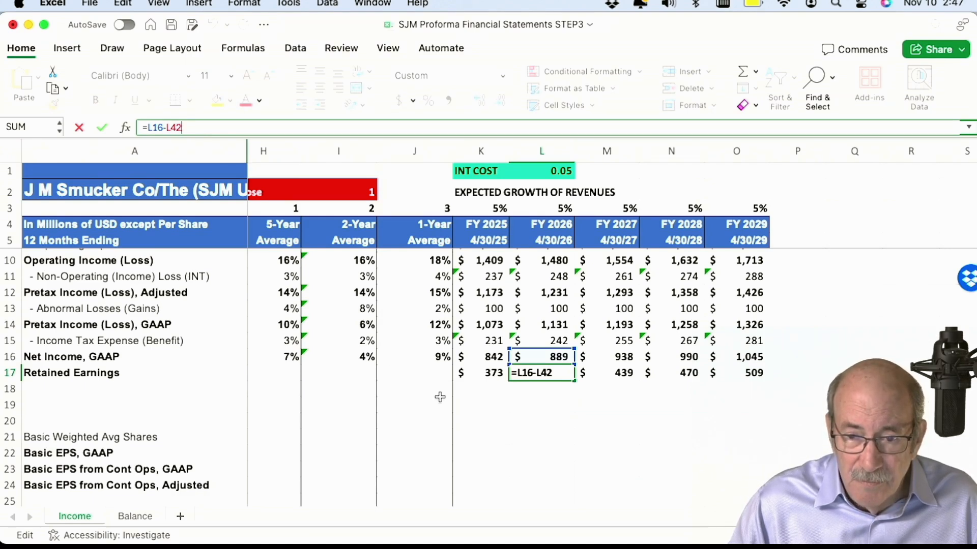
{"action": "scroll", "coordinate": [440, 397], "scroll_direction": "up", "scroll_amount": 1}
{"action": "scroll", "coordinate": [440, 397], "scroll_direction": "down", "scroll_amount": 2}
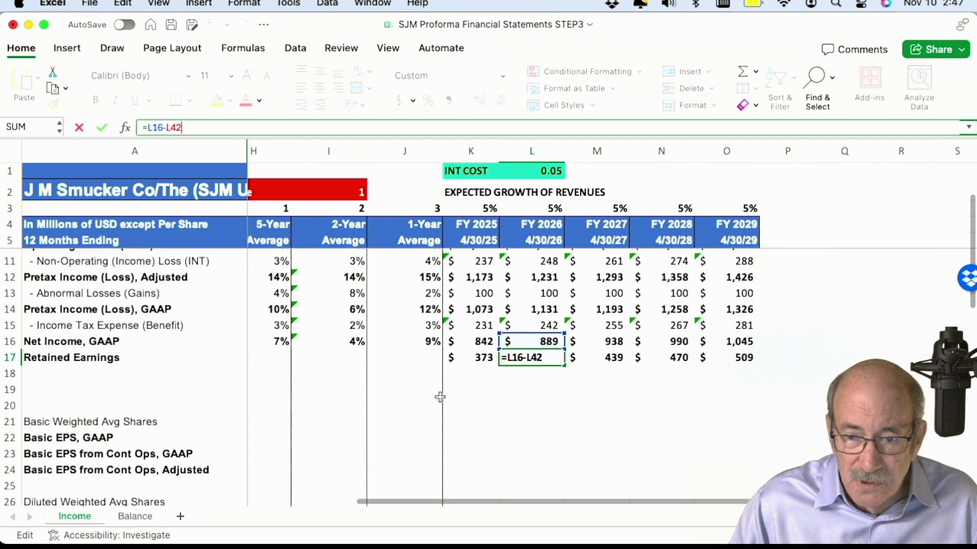
{"action": "scroll", "coordinate": [440, 397], "scroll_direction": "down", "scroll_amount": 7}
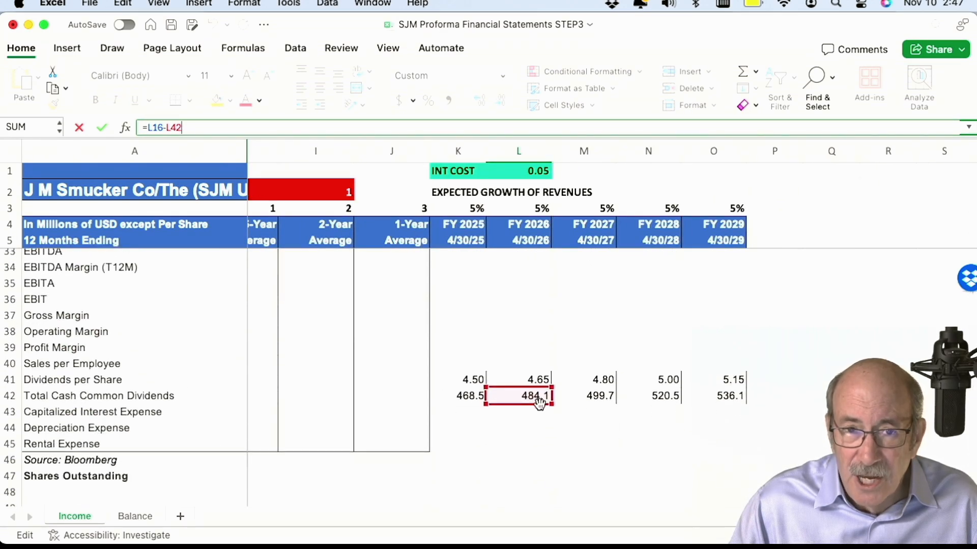
{"action": "scroll", "coordinate": [540, 403], "scroll_direction": "up", "scroll_amount": 7}
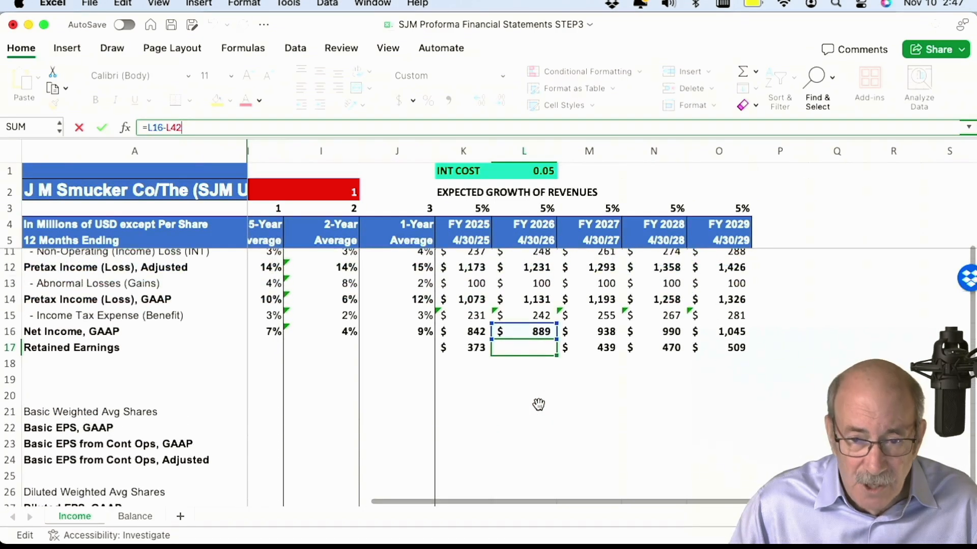
{"action": "key", "text": "Return"}
- Review the projected Retained Earnings formulas on the Balance sheet across FY 2025 to FY 2029
{"action": "left_click", "coordinate": [135, 516]}
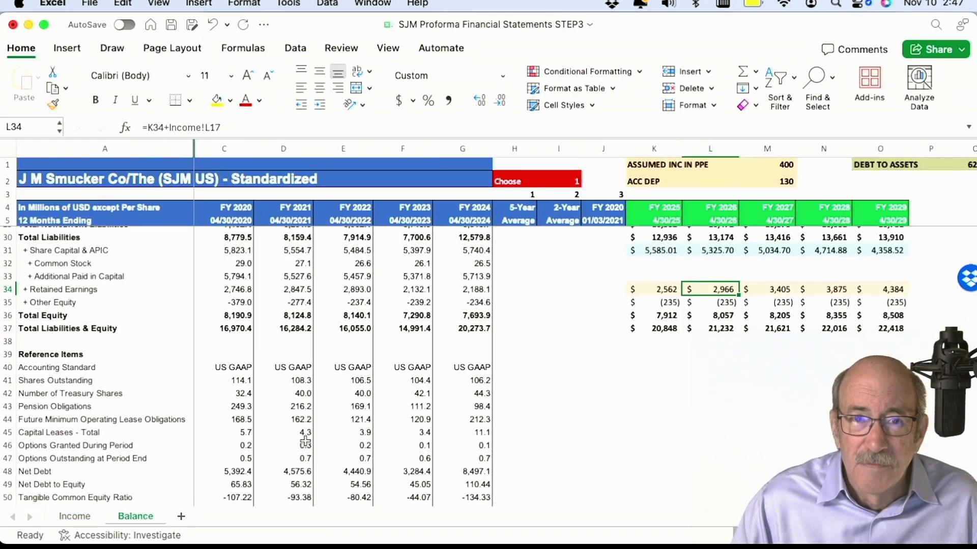
{"action": "key", "text": "Right"}
{"action": "key", "text": "Right"}
{"action": "key", "text": "Right"}
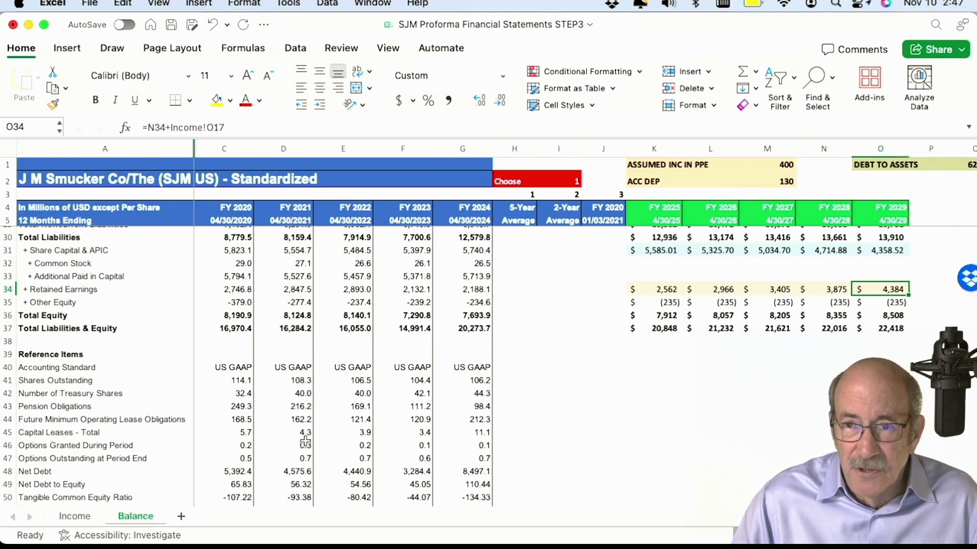
{"action": "key", "text": "Left"}
{"action": "key", "text": "Left"}
{"action": "key", "text": "Left"}
{"action": "key", "text": "Left"}
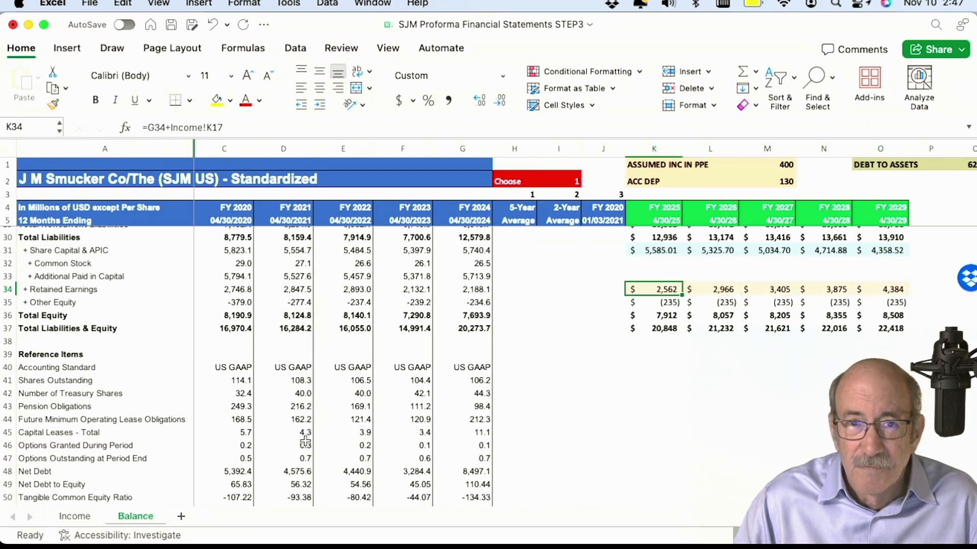
{"action": "key", "text": "Right"}
{"action": "key", "text": "Right"}
{"action": "key", "text": "Right"}
{"action": "key", "text": "Right"}
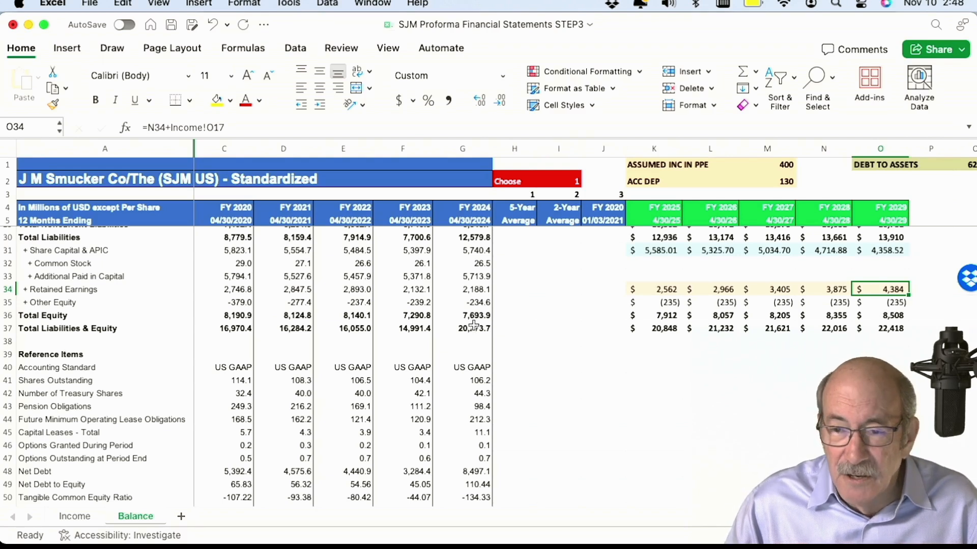
- Review projected Other Equity from FY 2025 to FY 2029 and compare the FY 2029 Total Equity formula with that year's Retained Earnings
{"action": "left_click", "coordinate": [675, 302]}
{"action": "key", "text": "Right"}
{"action": "key", "text": "Right"}
{"action": "key", "text": "Right"}
{"action": "key", "text": "Right"}
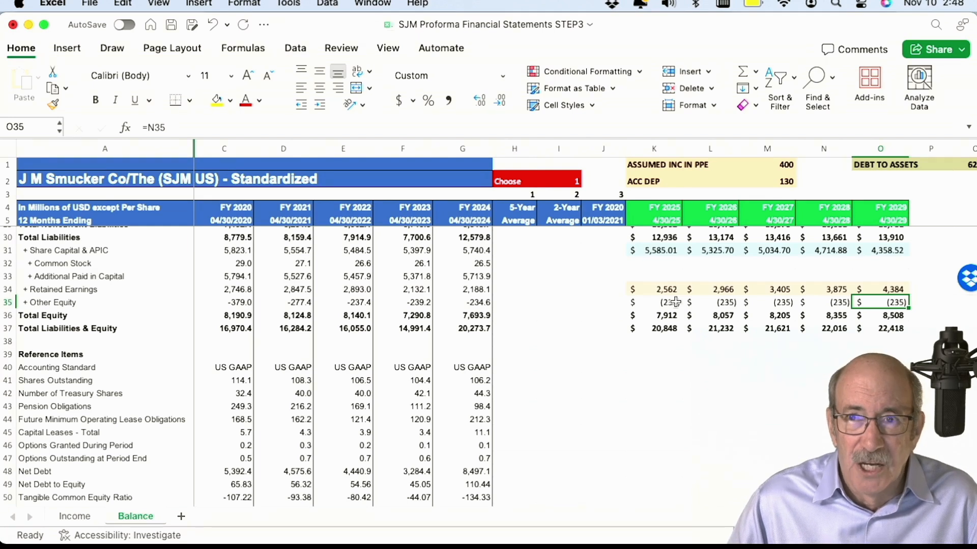
{"action": "key", "text": "Down"}
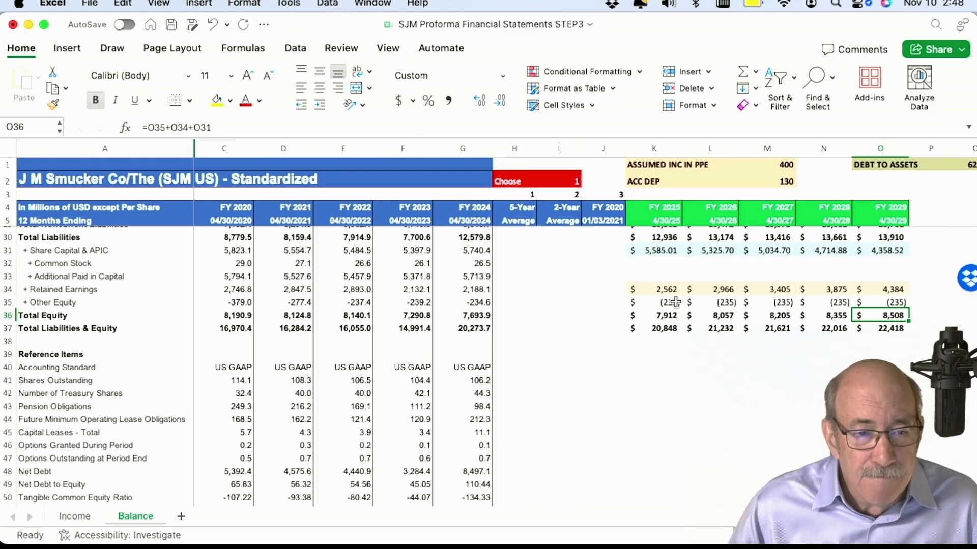
{"action": "key", "text": "Up"}
{"action": "key", "text": "Up"}
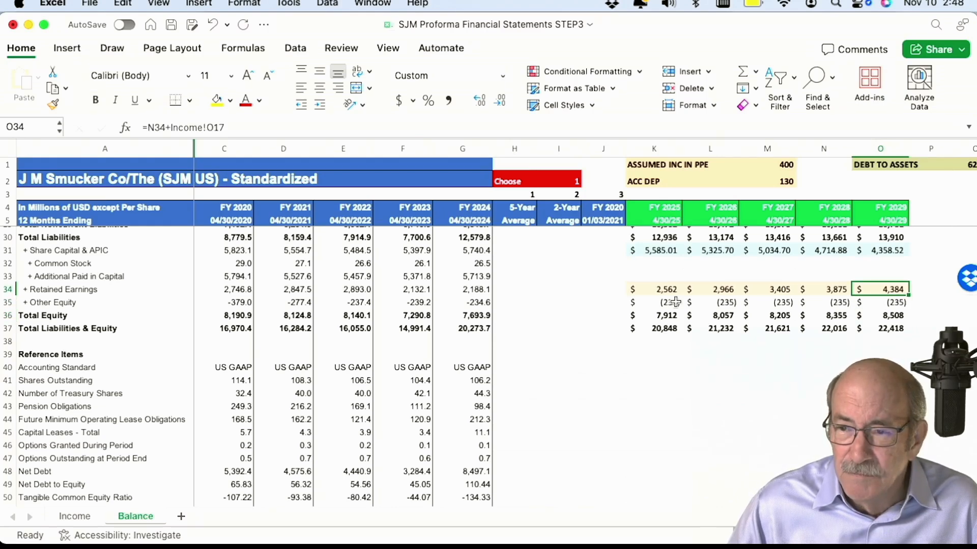
- Inspect the FY 2026 Share Capital & APIC formula and its Common Stock and Additional Paid in Capital component rows
{"action": "scroll", "coordinate": [675, 302], "scroll_direction": "up", "scroll_amount": 3}
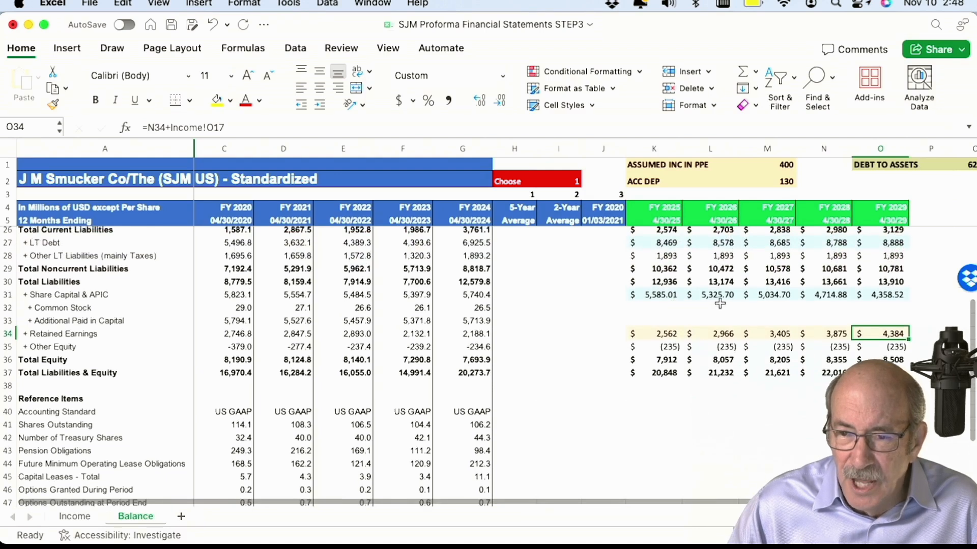
{"action": "left_click", "coordinate": [722, 296]}
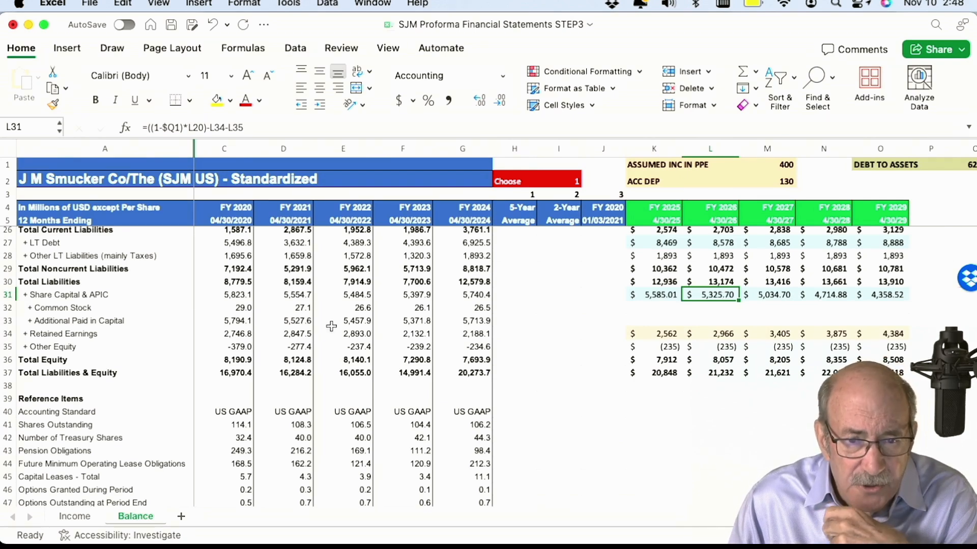
{"action": "left_click", "coordinate": [238, 308]}
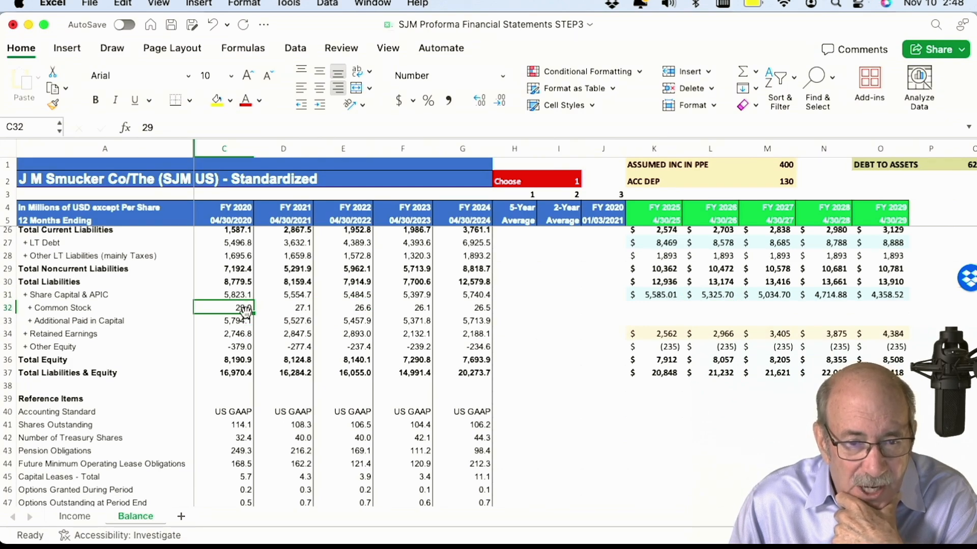
{"action": "left_click", "coordinate": [73, 312]}
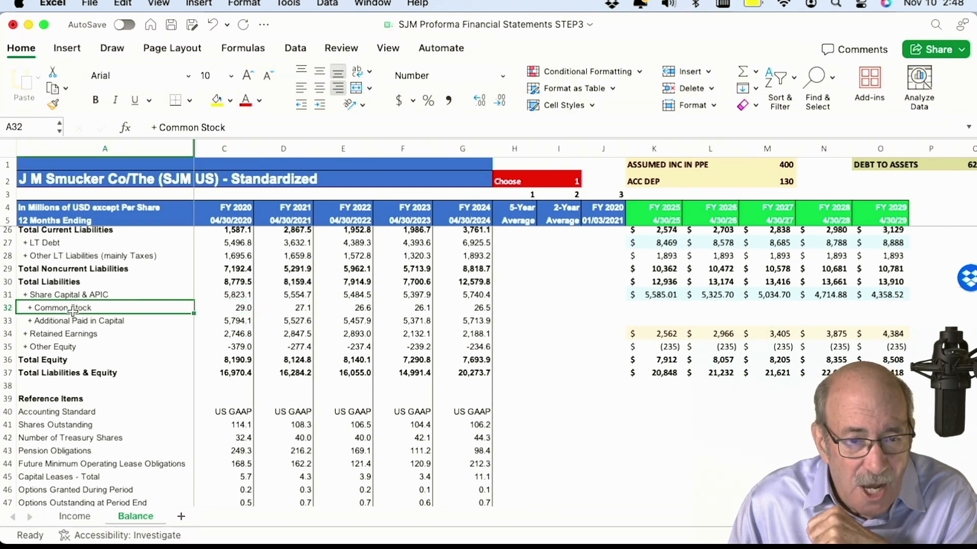
{"action": "left_click", "coordinate": [74, 324]}
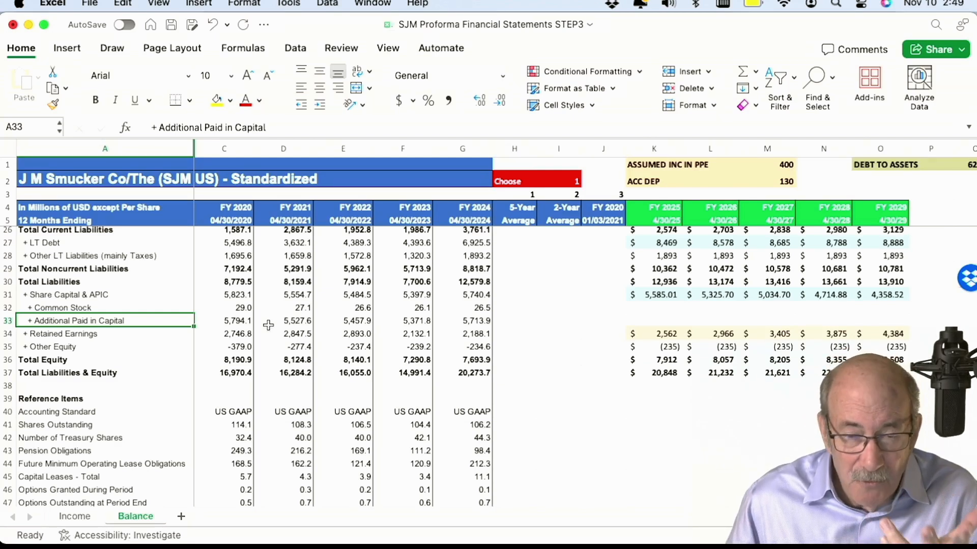
- Review the historical Common Stock values from FY 2020 to FY 2024
{"action": "key", "text": "Up"}
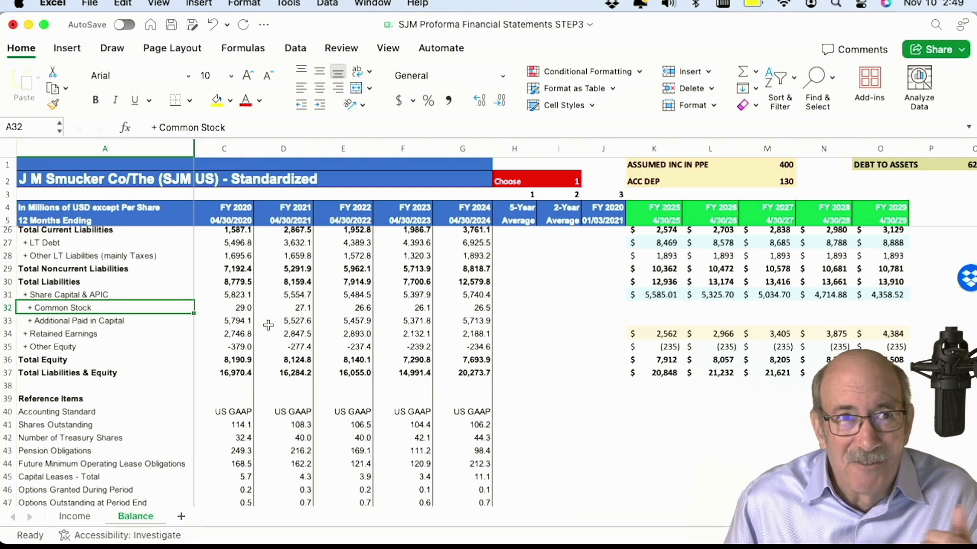
{"action": "key", "text": "Right"}
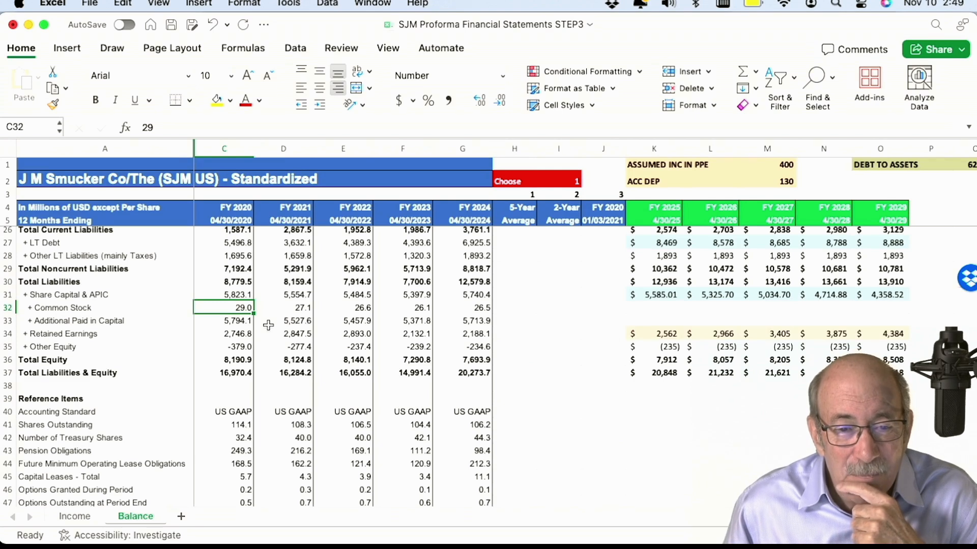
{"action": "key", "text": "Right"}
{"action": "key", "text": "Right"}
{"action": "key", "text": "Right"}
{"action": "key", "text": "Right"}
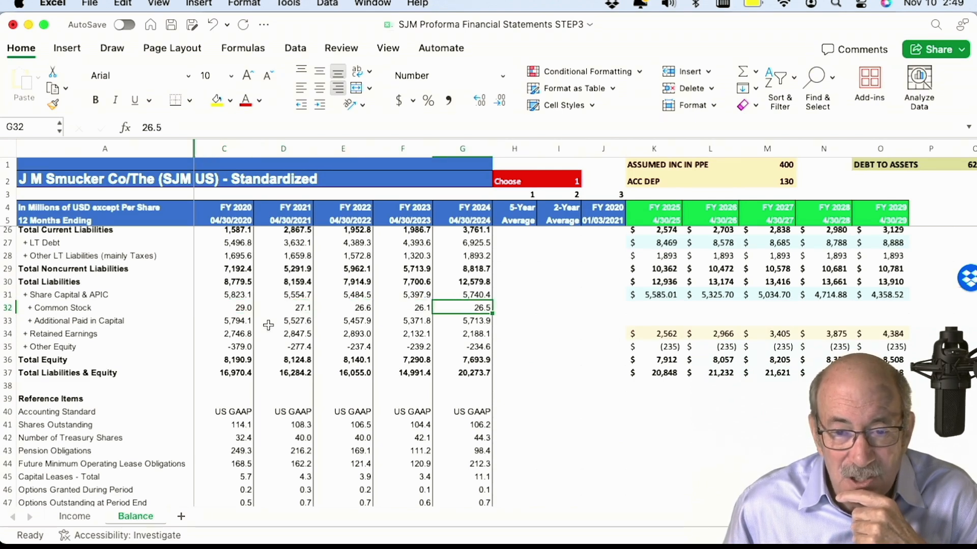
{"action": "key", "text": "Left"}
{"action": "key", "text": "Left"}
{"action": "key", "text": "Right"}
{"action": "key", "text": "Right"}
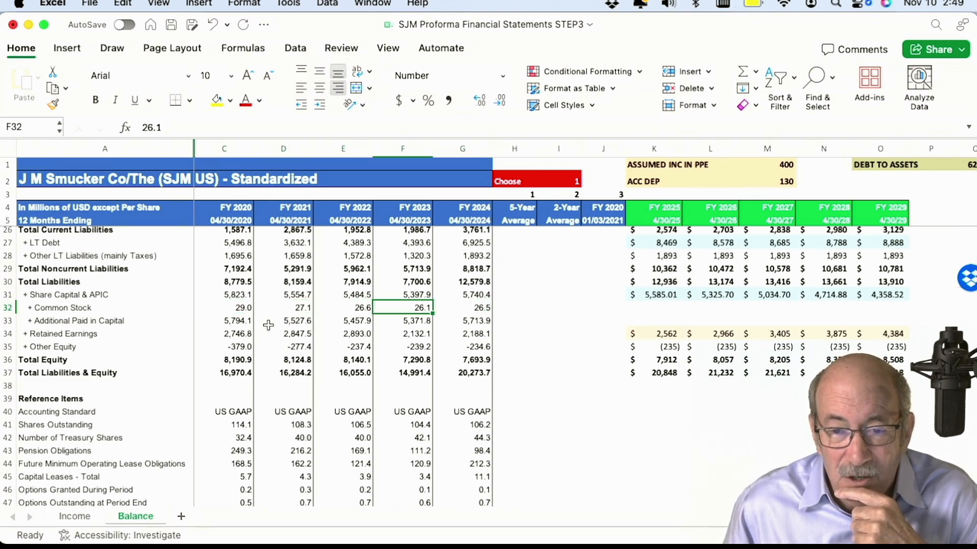
- Compare FY 2024 Additional Paid in Capital with Common Stock and check the combined Share Capital & APIC value
{"action": "key", "text": "Down"}
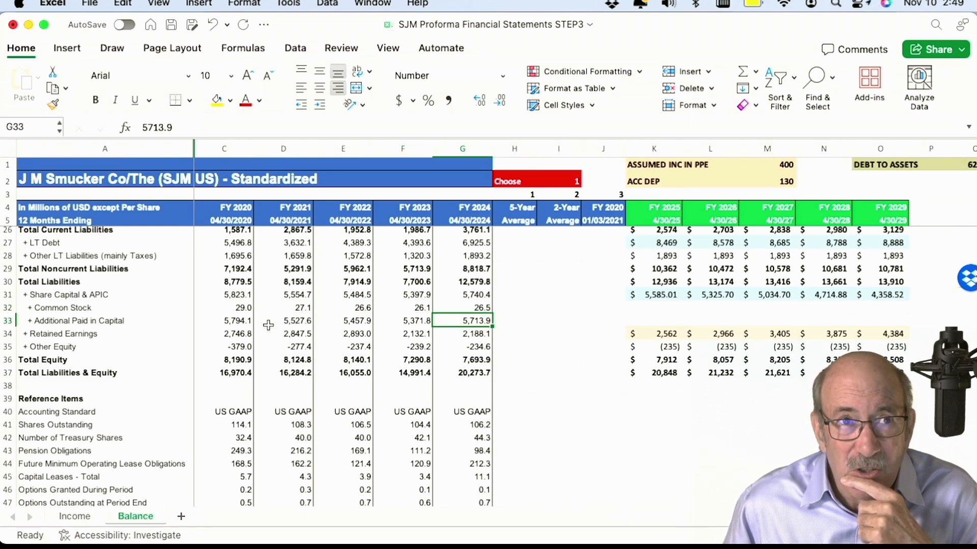
{"action": "key", "text": "Up"}
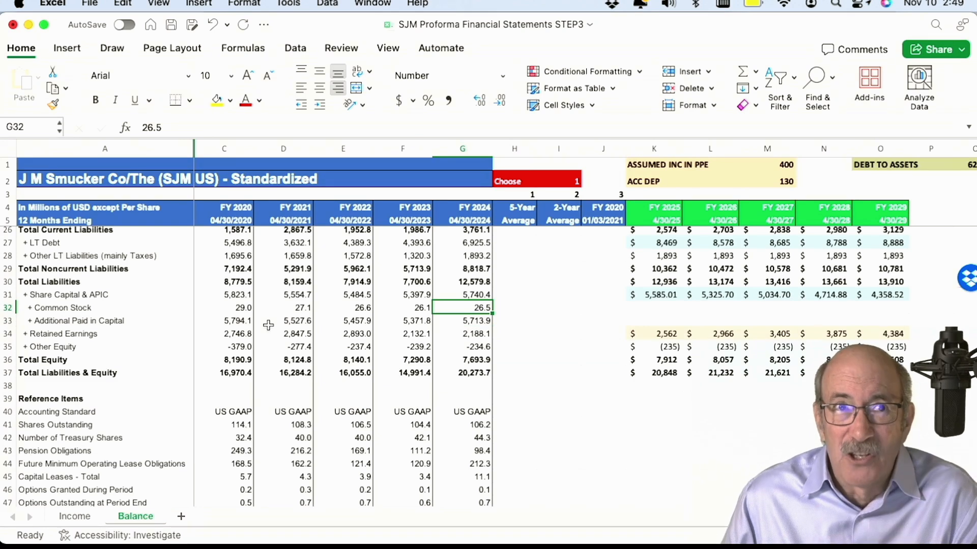
{"action": "key", "text": "Down"}
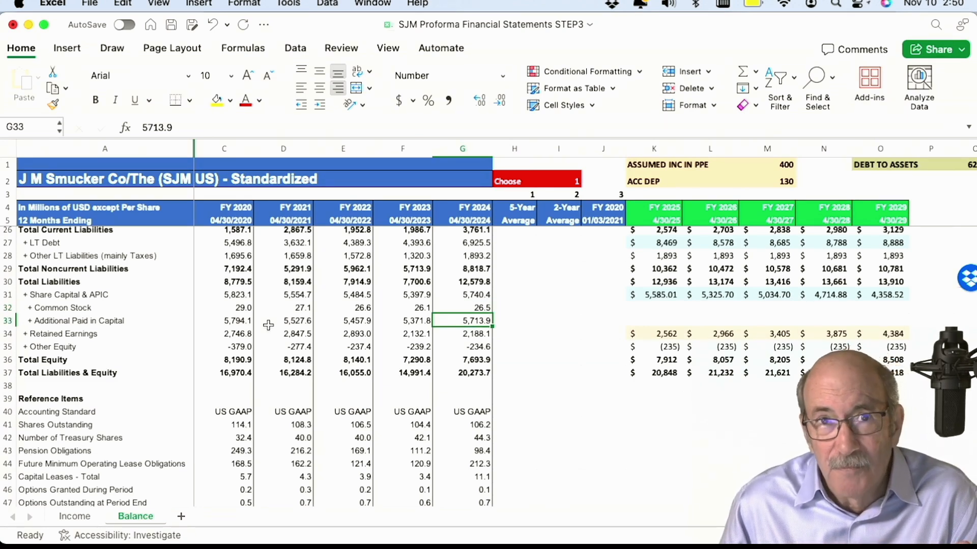
{"action": "key", "text": "Up"}
{"action": "key", "text": "Up"}
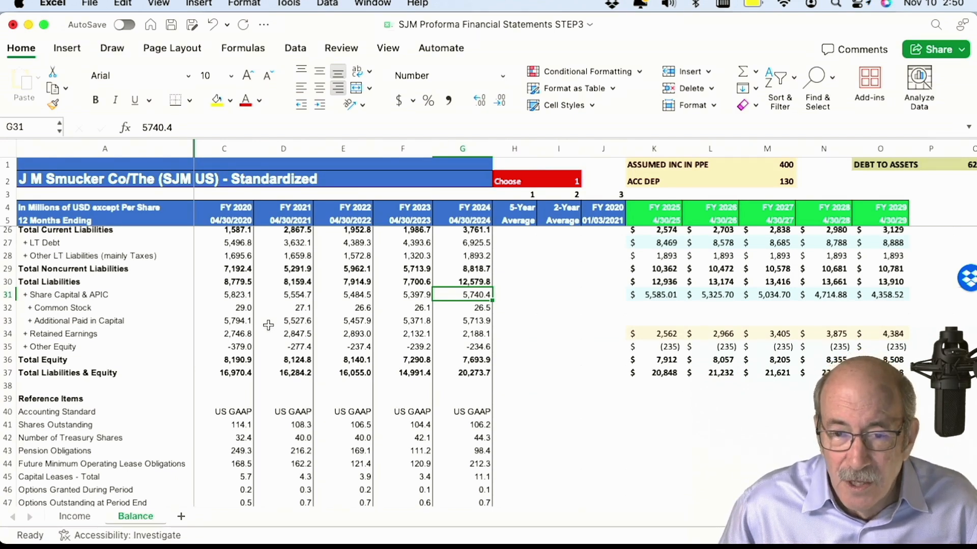
- Inspect the projected FY 2025 Share Capital & APIC formula on the Balance sheet
{"action": "key", "text": "Right"}
{"action": "key", "text": "Right"}
{"action": "key", "text": "Right"}
{"action": "key", "text": "Right"}
{"action": "key", "text": "Right"}
{"action": "key", "text": "Left"}
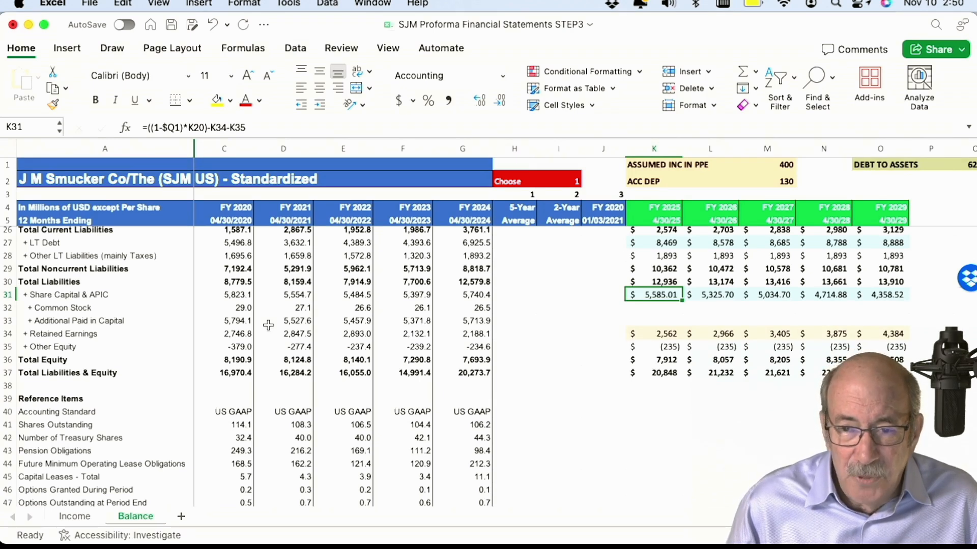
- Inspect the FY 2025 LT Debt formula and the ST Debt formula above it
{"action": "key", "text": "Up"}
{"action": "key", "text": "Up"}
{"action": "key", "text": "Up"}
{"action": "key", "text": "Up"}
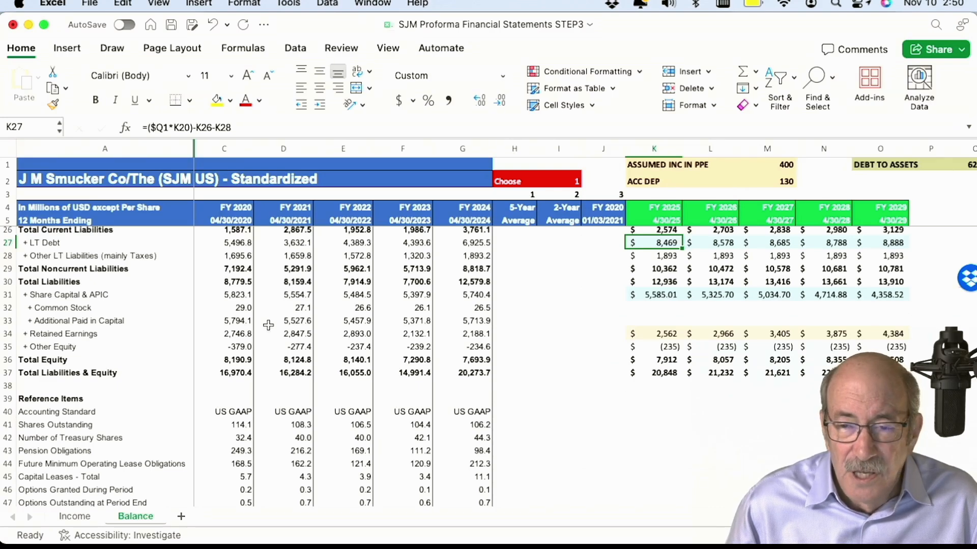
{"action": "scroll", "coordinate": [268, 324], "scroll_direction": "up", "scroll_amount": 4}
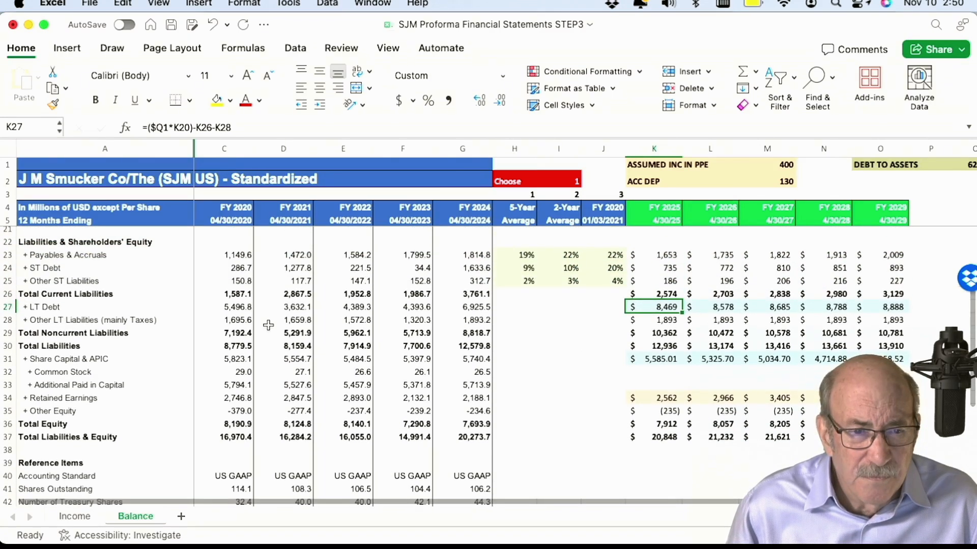
{"action": "key", "text": "Up"}
{"action": "key", "text": "Up"}
{"action": "key", "text": "Up"}
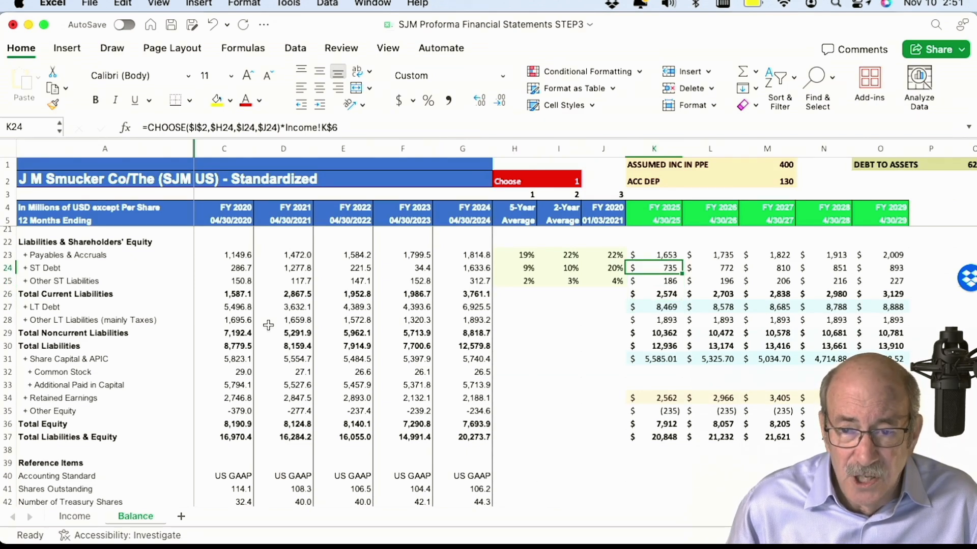
- Go back down the FY 2025 liabilities and recheck the Share Capital & APIC formula
{"action": "key", "text": "Down"}
{"action": "key", "text": "Down"}
{"action": "key", "text": "Down"}
{"action": "key", "text": "Down"}
{"action": "key", "text": "Down"}
{"action": "key", "text": "Down"}
{"action": "key", "text": "Down"}
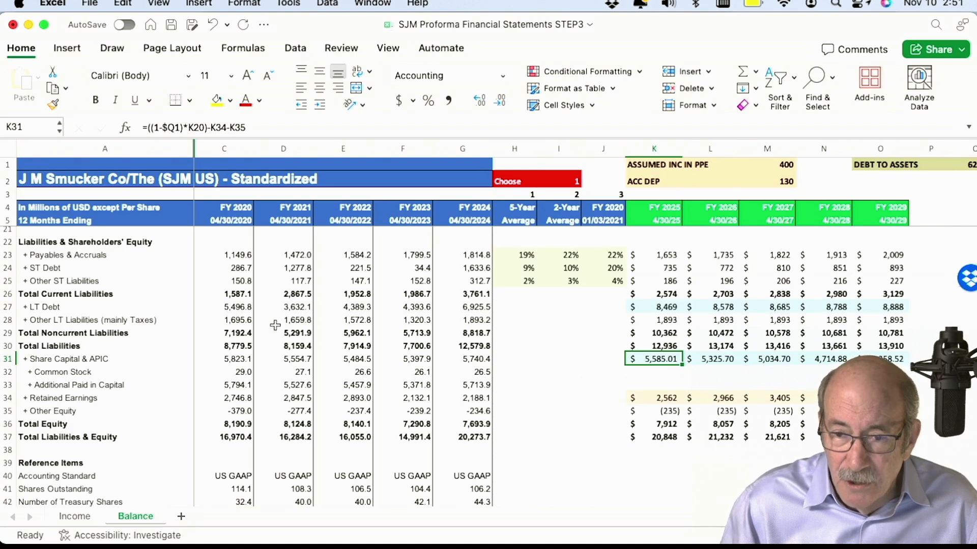
- Inspect the FY 2025 Total Assets formula and compare its value with Total Liabilities & Equity
{"action": "scroll", "coordinate": [268, 325], "scroll_direction": "up", "scroll_amount": 5}
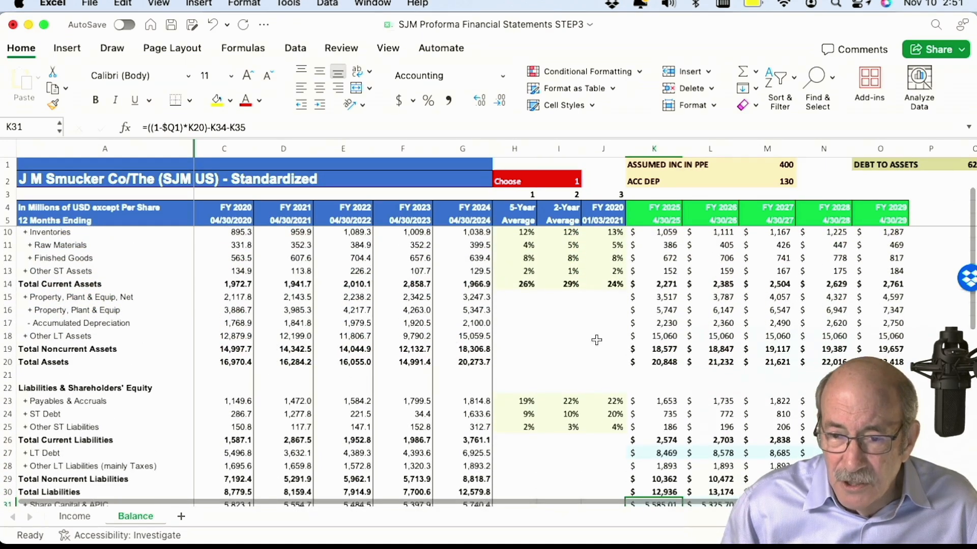
{"action": "left_click", "coordinate": [676, 362]}
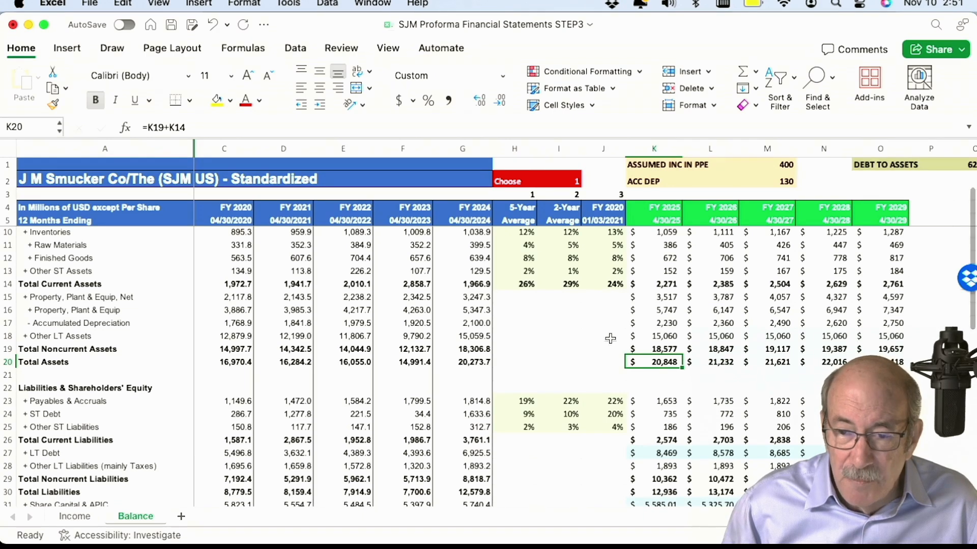
{"action": "scroll", "coordinate": [617, 346], "scroll_direction": "down", "scroll_amount": 2}
{"action": "scroll", "coordinate": [618, 346], "scroll_direction": "down", "scroll_amount": 7}
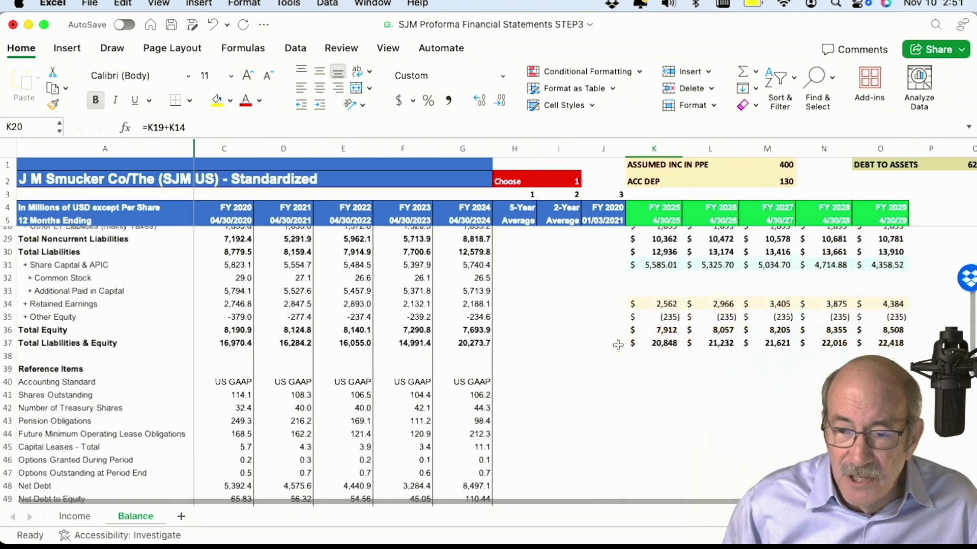
- Set the FY 2025 expected growth of revenues on the Income sheet to 20%
{"action": "left_click", "coordinate": [659, 339]}
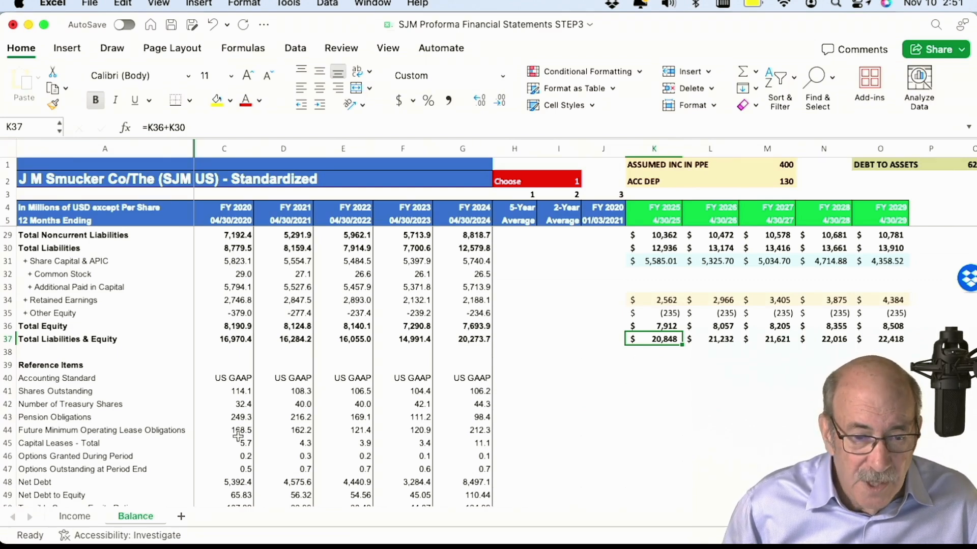
{"action": "left_click", "coordinate": [74, 516]}
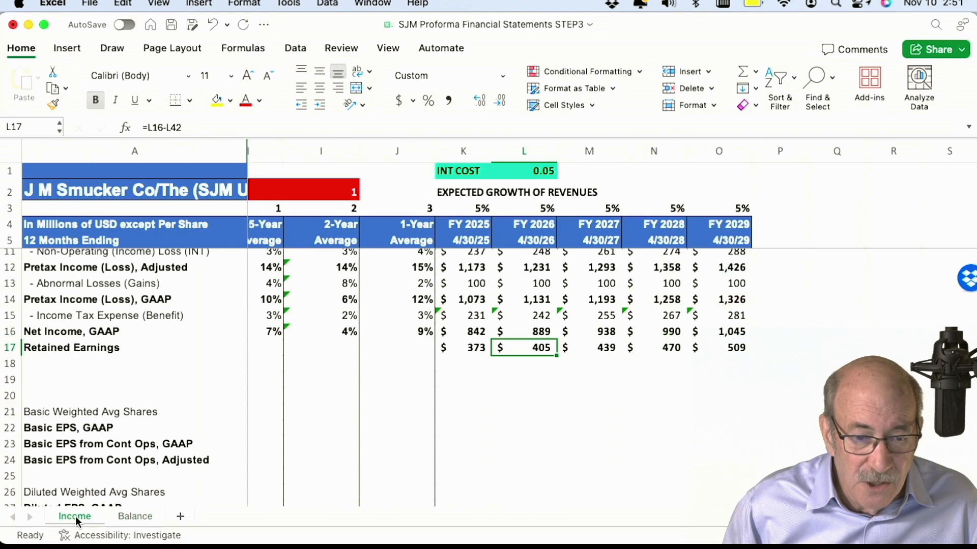
{"action": "scroll", "coordinate": [495, 320], "scroll_direction": "up", "scroll_amount": 2}
{"action": "scroll", "coordinate": [495, 319], "scroll_direction": "left", "scroll_amount": 5}
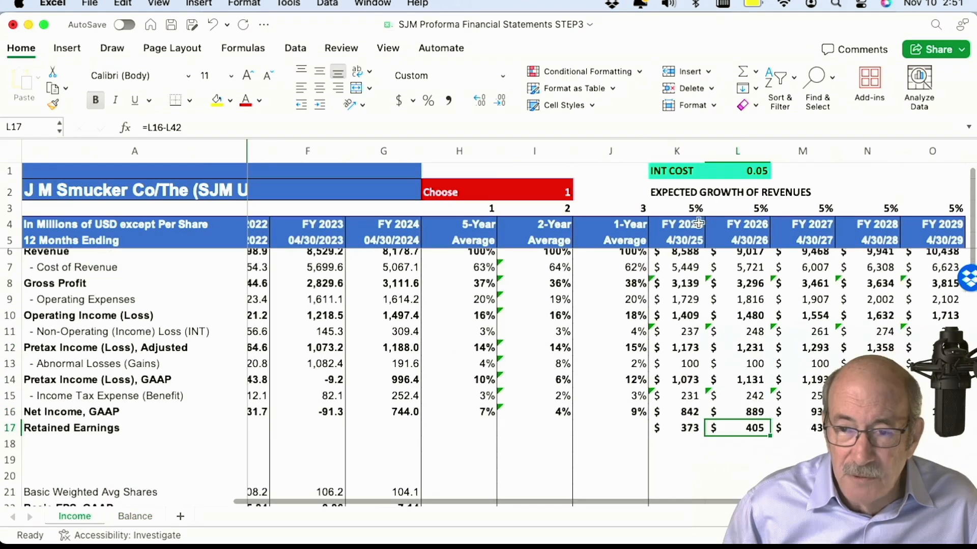
{"action": "left_click", "coordinate": [689, 206]}
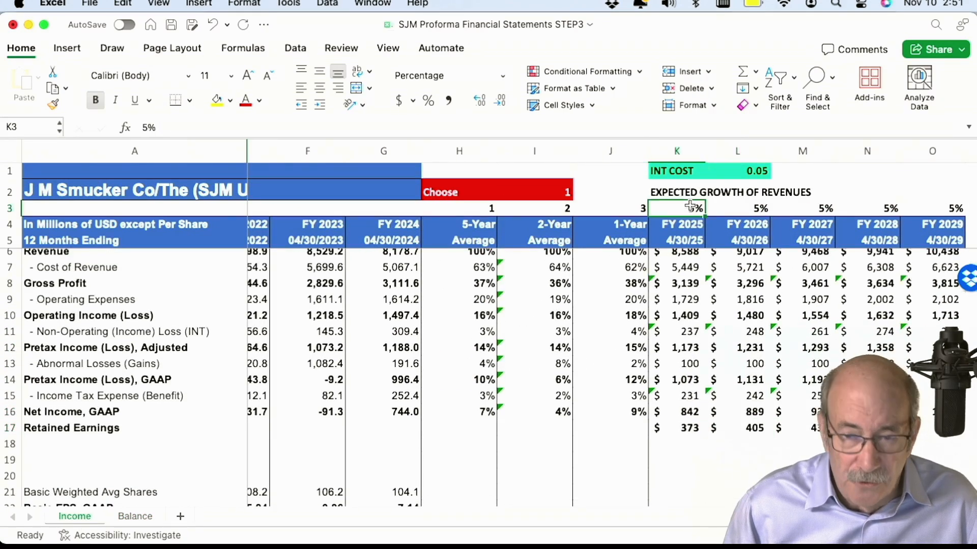
{"action": "type", "text": "20"}
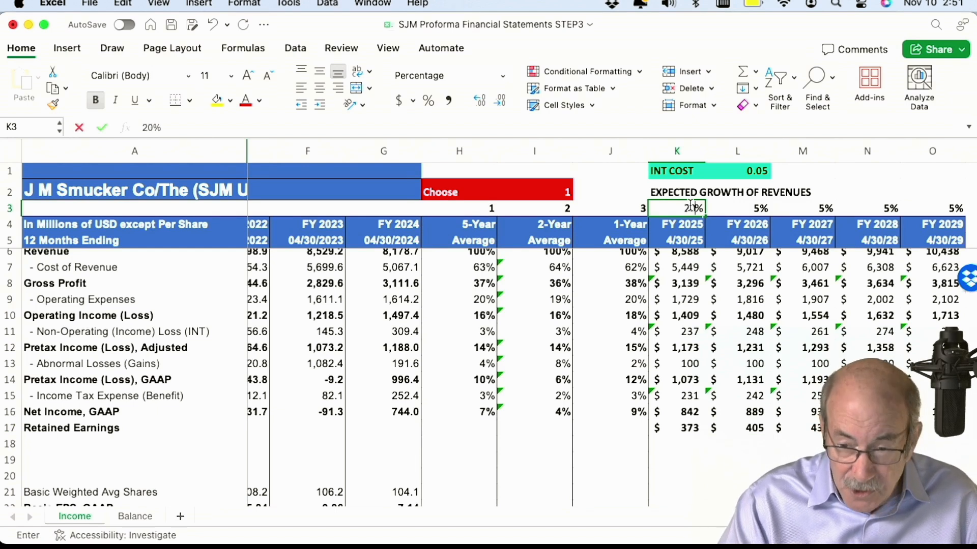
{"action": "type", "text": "\\"}
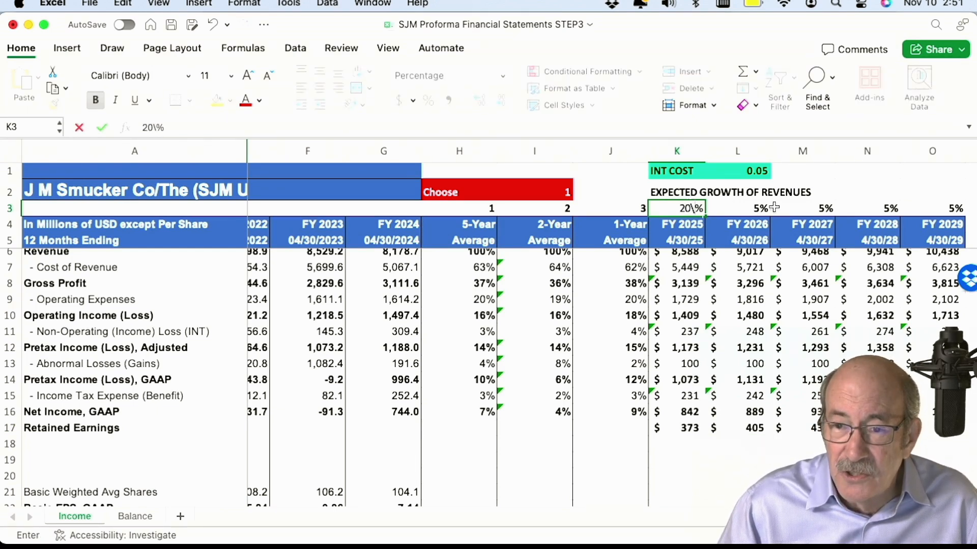
{"action": "key", "text": "BackSpace"}
{"action": "key", "text": "Return"}
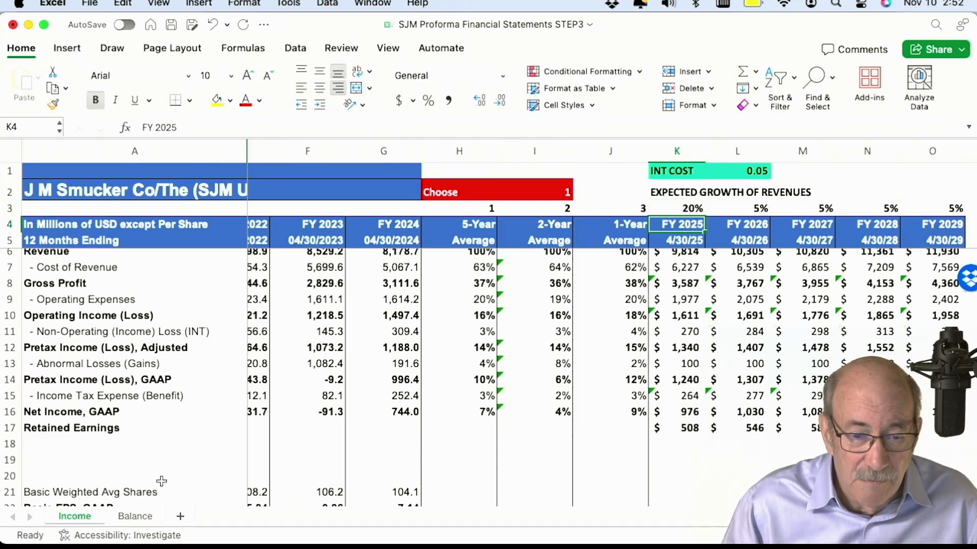
- Compare projected FY 2025 Total Assets with Total Liabilities & Equity on the Balance sheet
{"action": "left_click", "coordinate": [151, 514]}
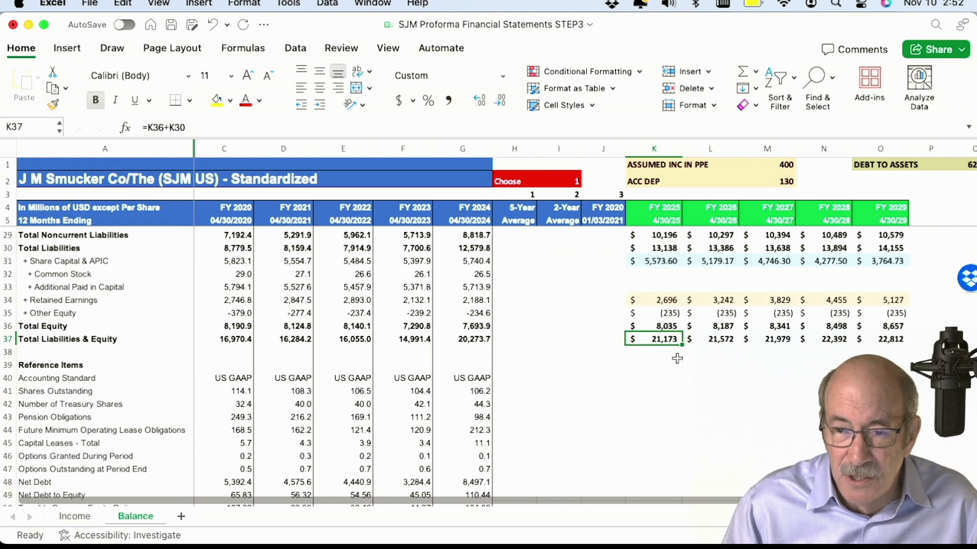
{"action": "scroll", "coordinate": [677, 359], "scroll_direction": "up", "scroll_amount": 5}
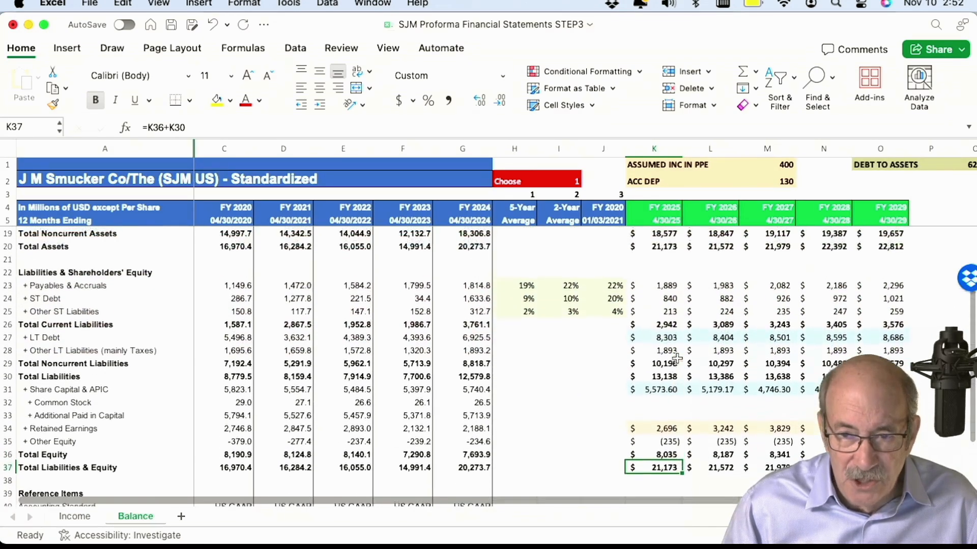
{"action": "scroll", "coordinate": [677, 359], "scroll_direction": "down", "scroll_amount": 1}
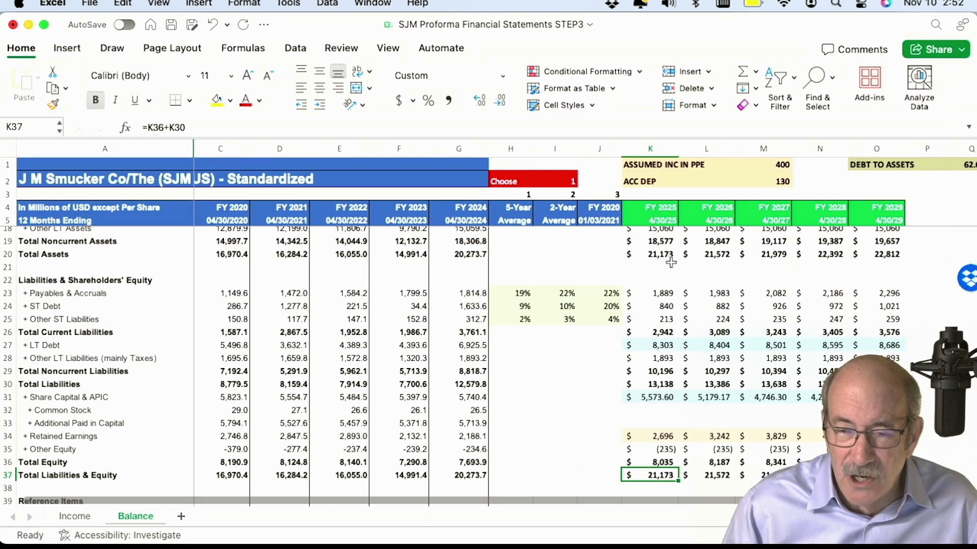
{"action": "scroll", "coordinate": [673, 265], "scroll_direction": "up", "scroll_amount": 5}
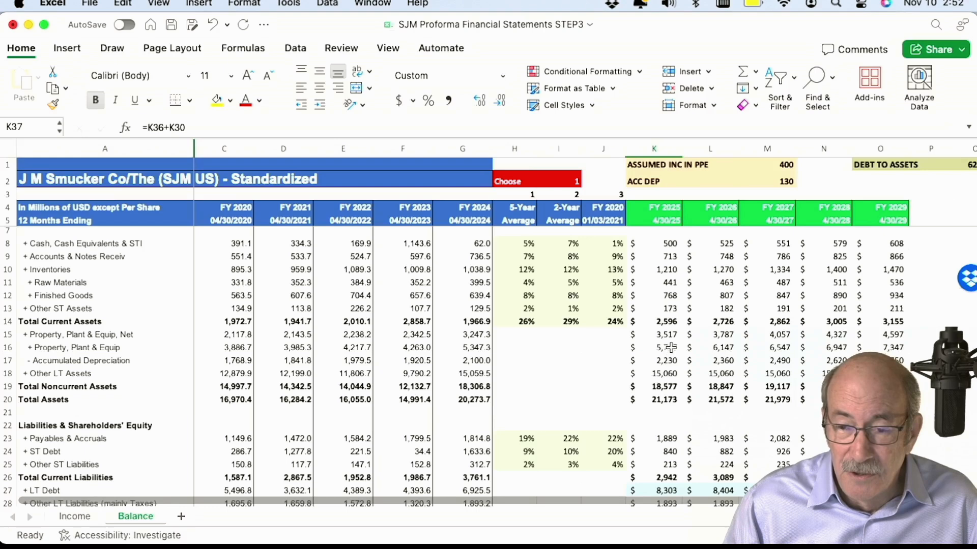
{"action": "scroll", "coordinate": [673, 359], "scroll_direction": "down", "scroll_amount": 3}
{"action": "scroll", "coordinate": [673, 358], "scroll_direction": "down", "scroll_amount": 1}
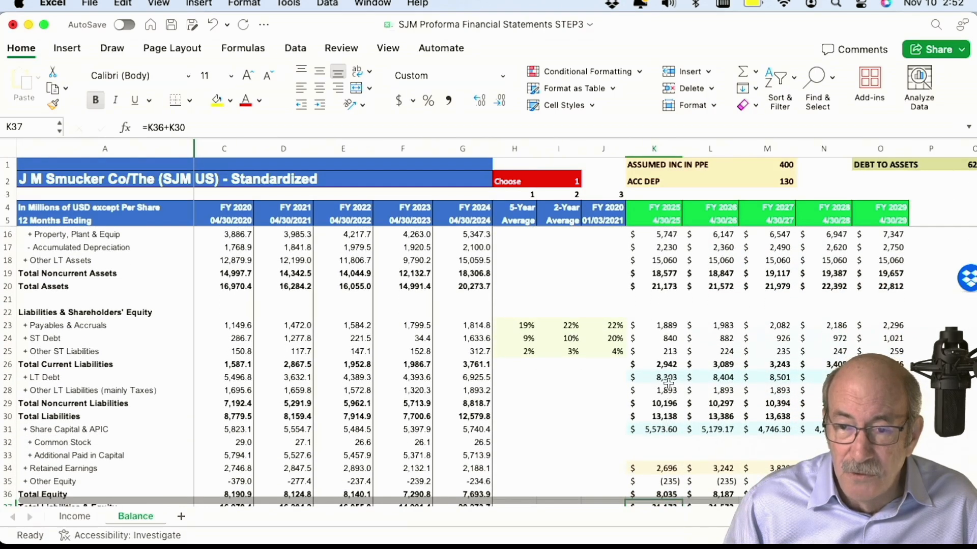
{"action": "scroll", "coordinate": [667, 386], "scroll_direction": "up", "scroll_amount": 4}
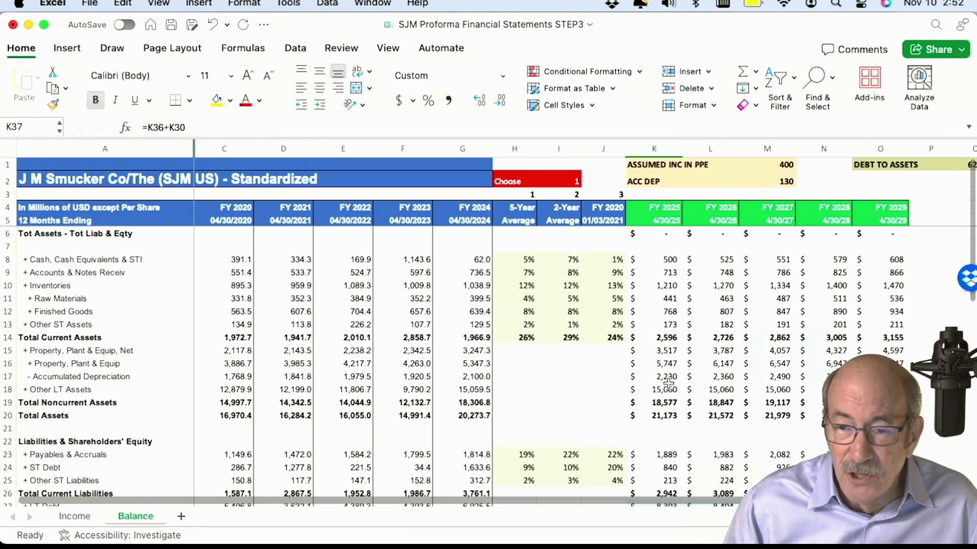
- Inspect the Tot Assets - Tot Liab & Eqty check formulas for FY 2025 and FY 2027
{"action": "left_click", "coordinate": [668, 234]}
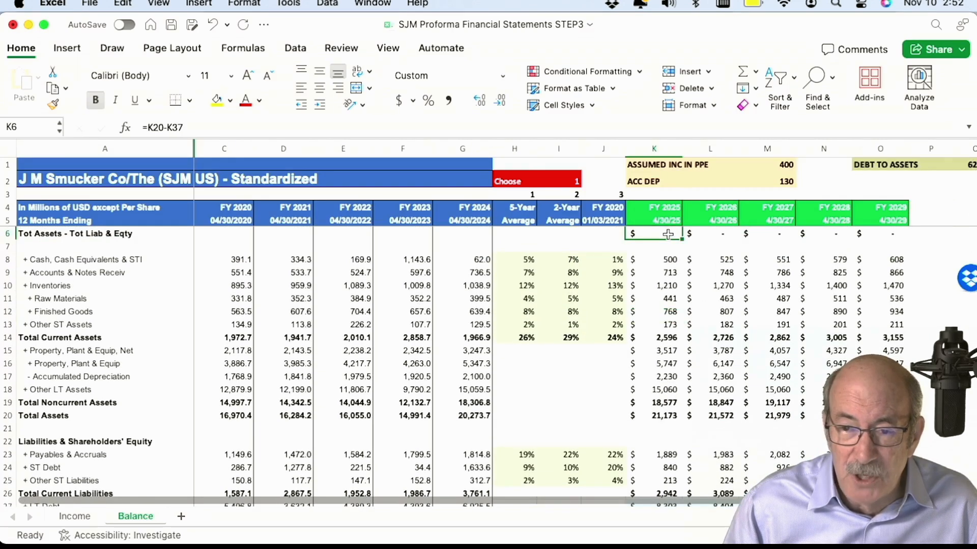
{"action": "left_click", "coordinate": [211, 131]}
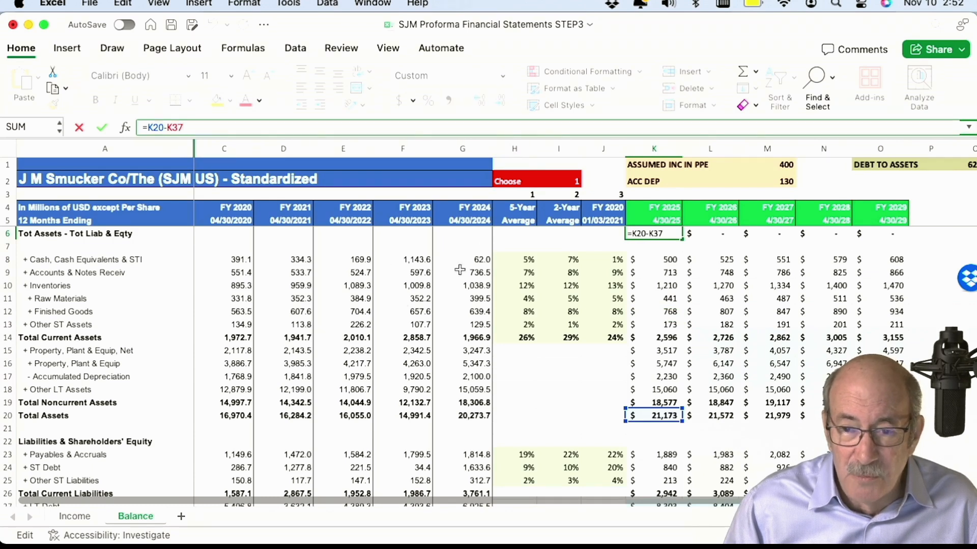
{"action": "key", "text": "Escape"}
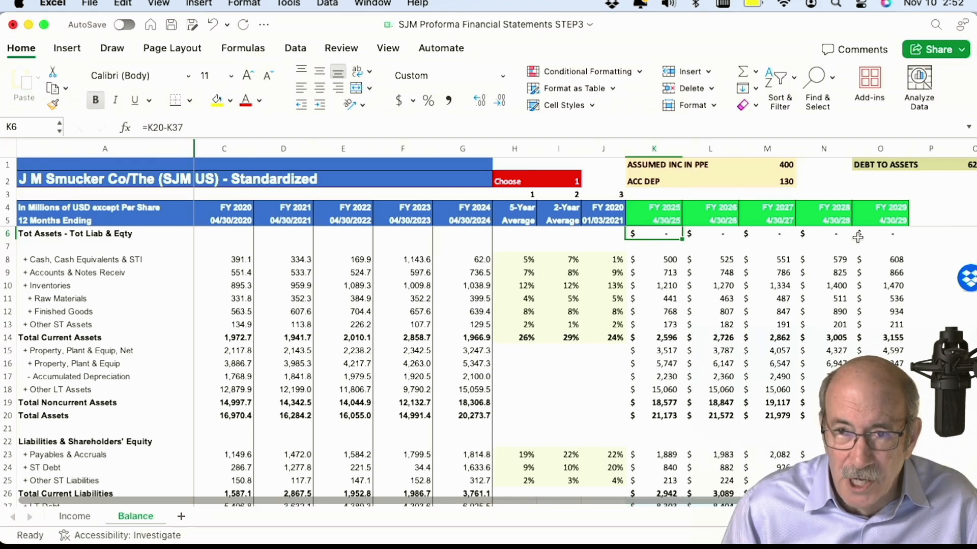
{"action": "left_click", "coordinate": [793, 237]}
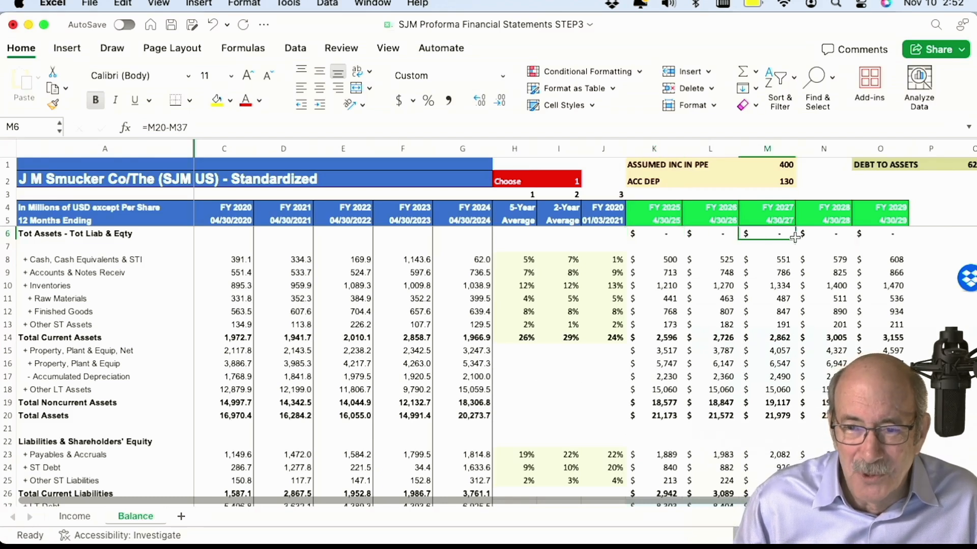
- Set the assumed increase in PPE on the Balance sheet to 700
{"action": "left_click", "coordinate": [783, 166]}
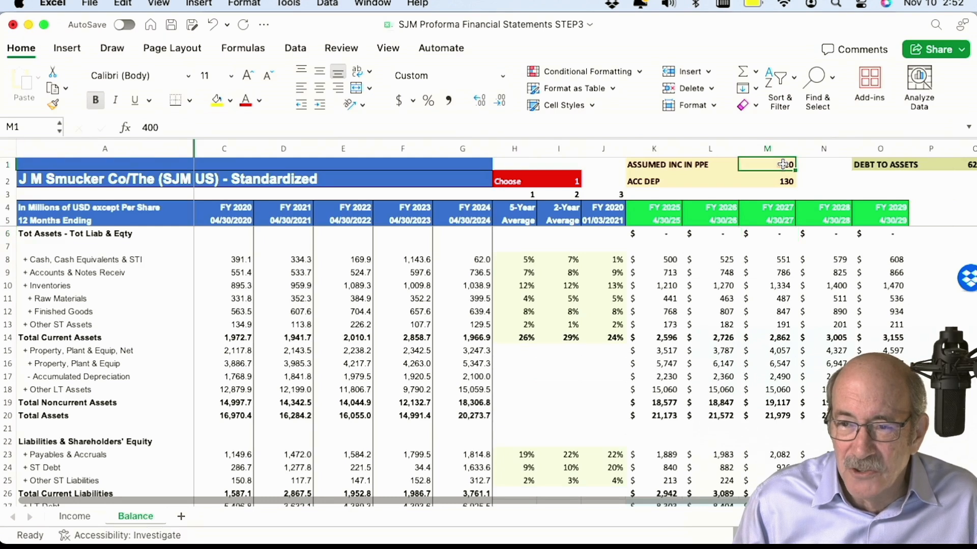
{"action": "type", "text": "700"}
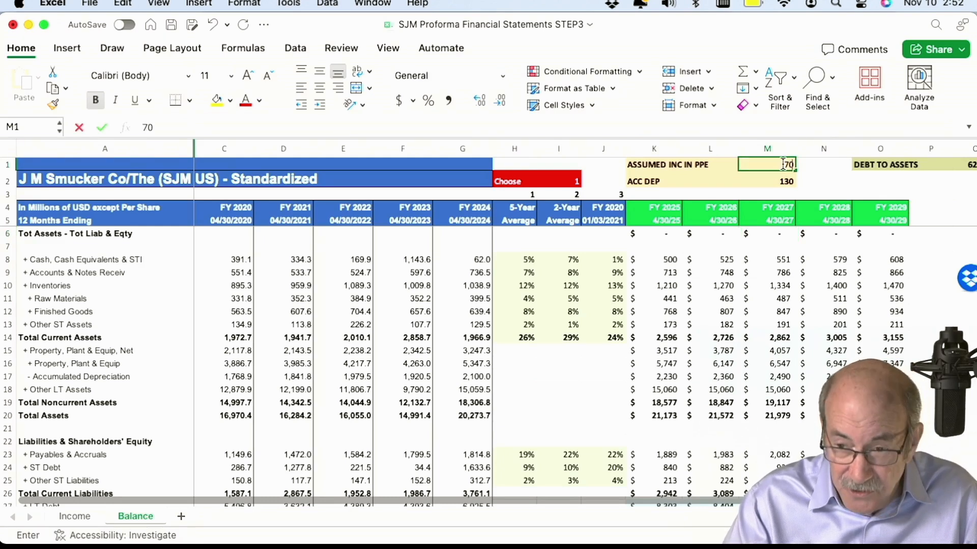
{"action": "key", "text": "Return"}
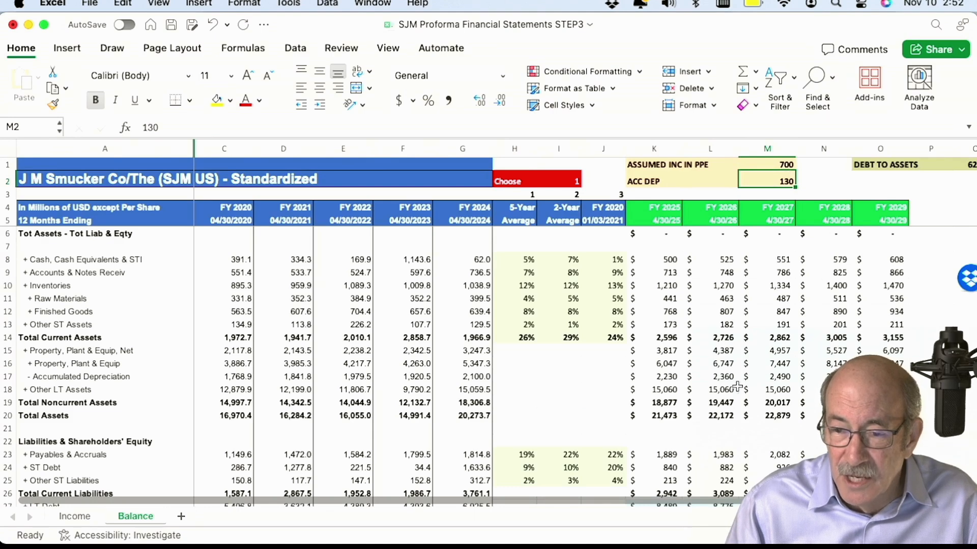
- Review the projected totals and recheck the asset-to-liability-and-equity difference for FY 2026 through FY 2028
{"action": "scroll", "coordinate": [731, 393], "scroll_direction": "down", "scroll_amount": 4}
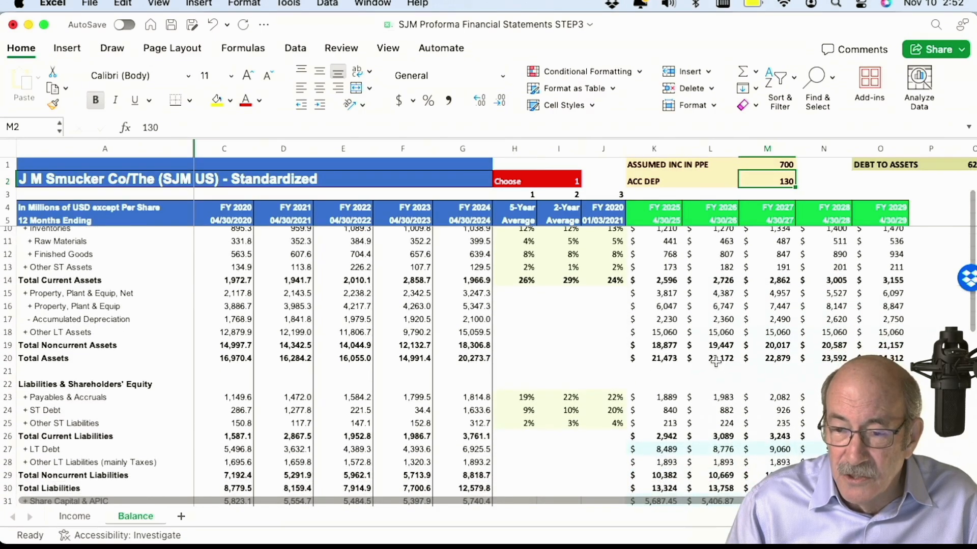
{"action": "scroll", "coordinate": [716, 373], "scroll_direction": "up", "scroll_amount": 4}
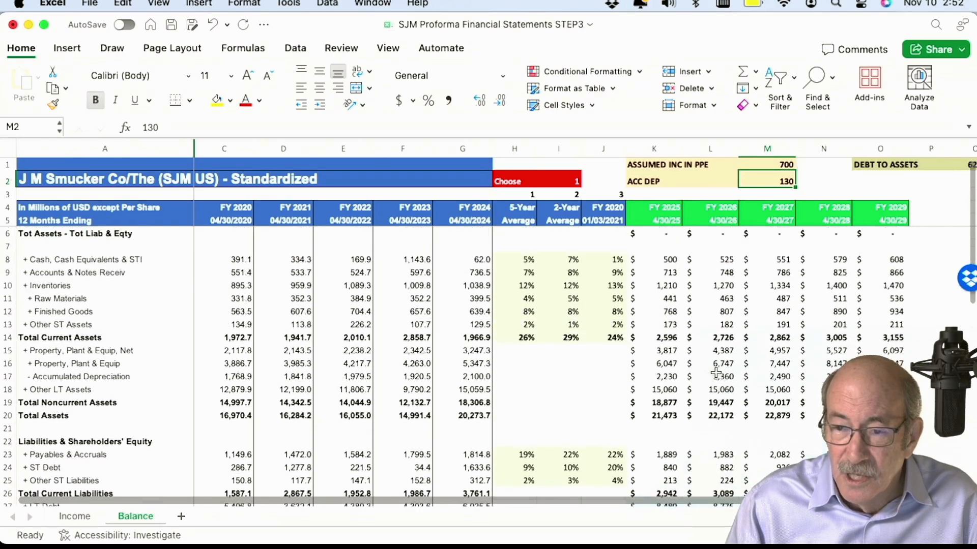
{"action": "left_click", "coordinate": [720, 235]}
{"action": "left_click", "coordinate": [789, 237]}
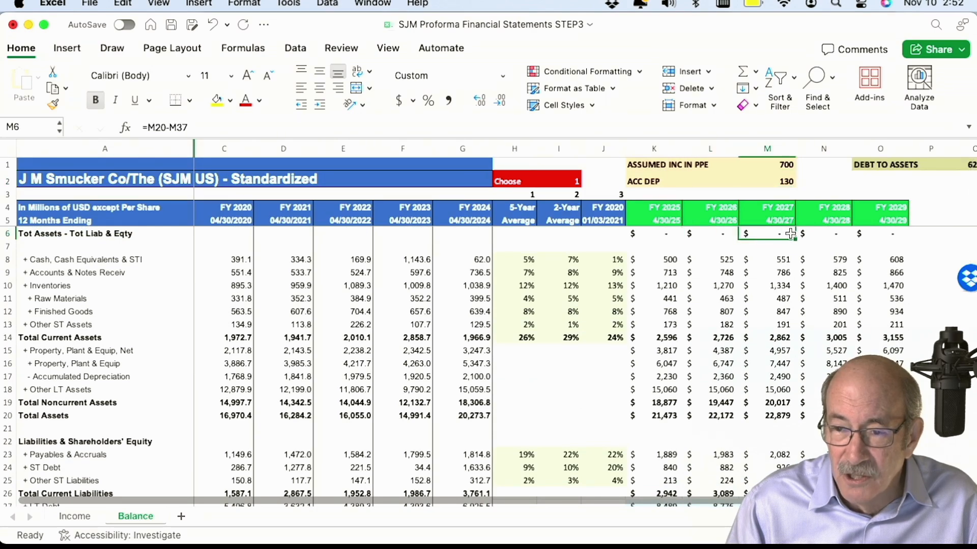
{"action": "left_click", "coordinate": [840, 234]}
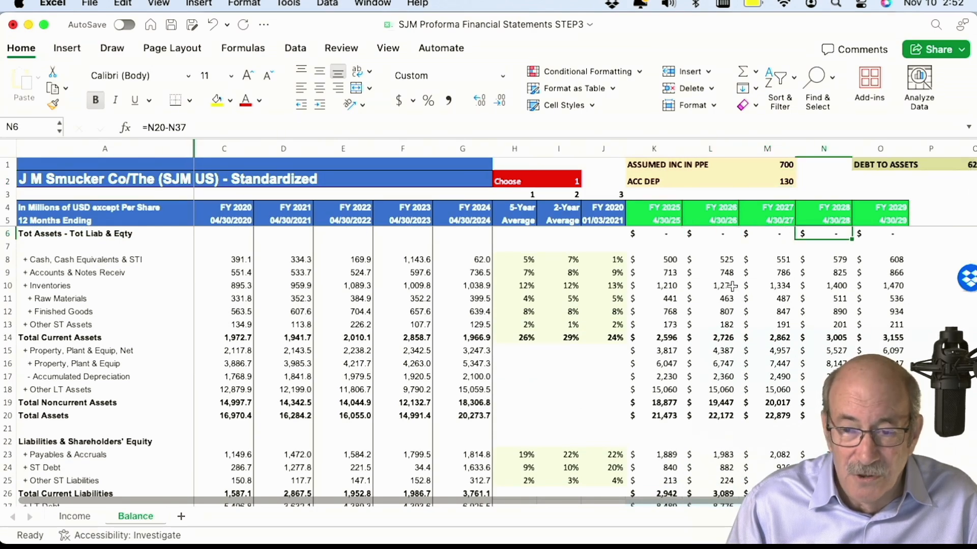
- Inspect the FY 2025 LT Debt and Share Capital & APIC formulas in the liabilities and equity section
{"action": "scroll", "coordinate": [733, 345], "scroll_direction": "down", "scroll_amount": 8}
{"action": "scroll", "coordinate": [733, 344], "scroll_direction": "down", "scroll_amount": 7}
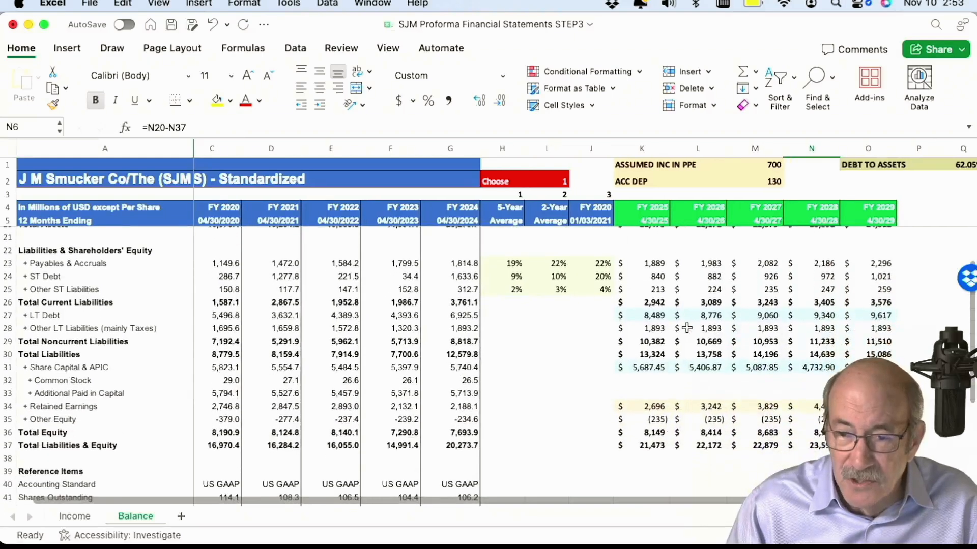
{"action": "left_click", "coordinate": [654, 314]}
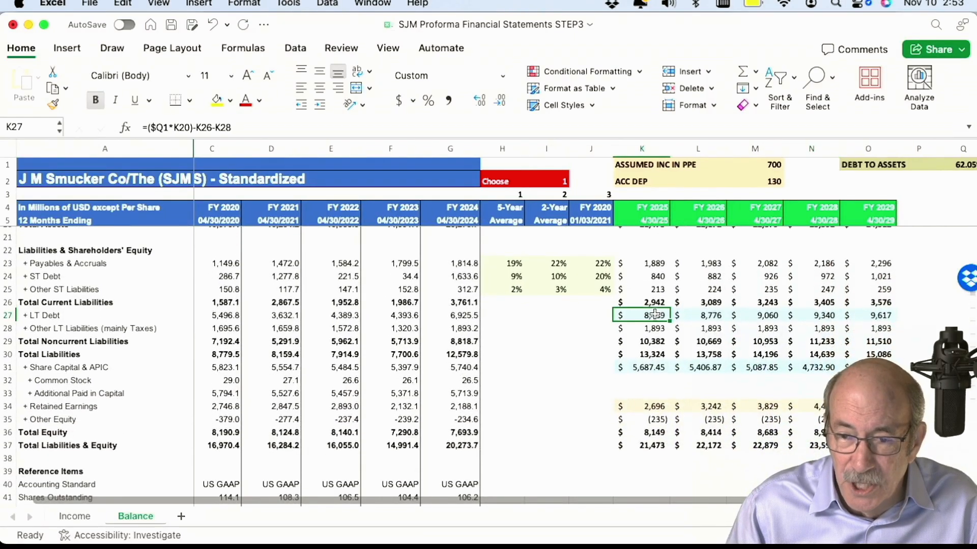
{"action": "left_click", "coordinate": [656, 368]}
{"action": "left_click", "coordinate": [663, 313]}
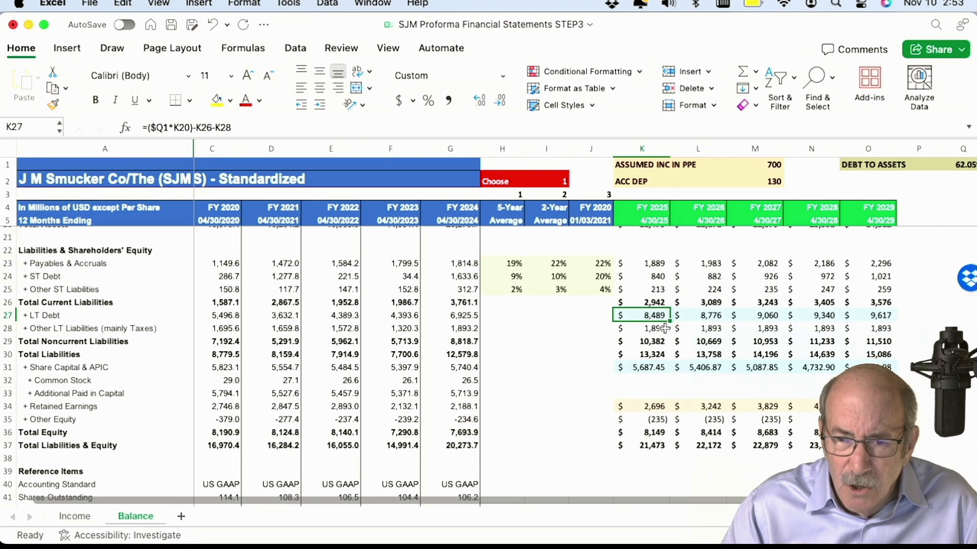
- Check the FY 2025 Other LT Liabilities formula and review that line's historical values from FY 2020 to FY 2024
{"action": "left_click", "coordinate": [657, 331]}
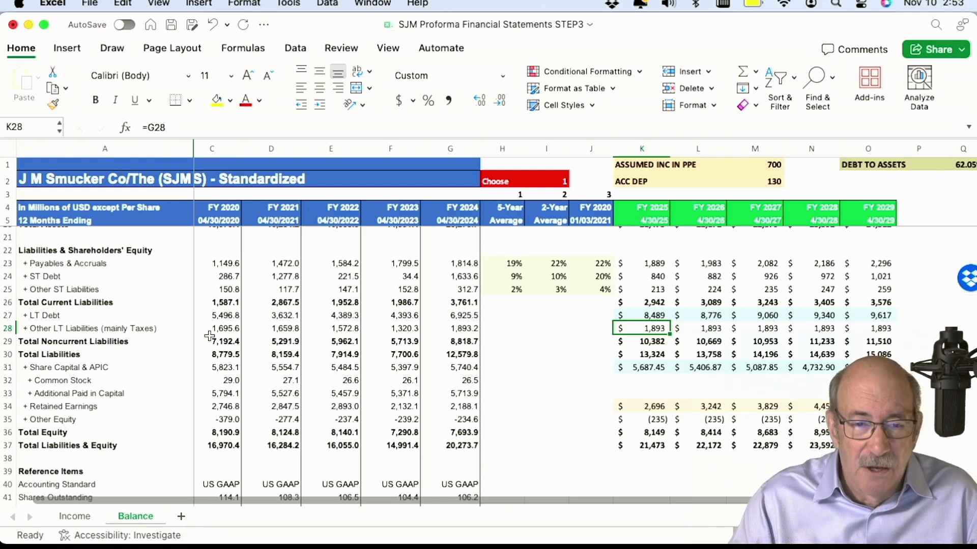
{"action": "left_click", "coordinate": [143, 328]}
{"action": "left_click", "coordinate": [208, 330]}
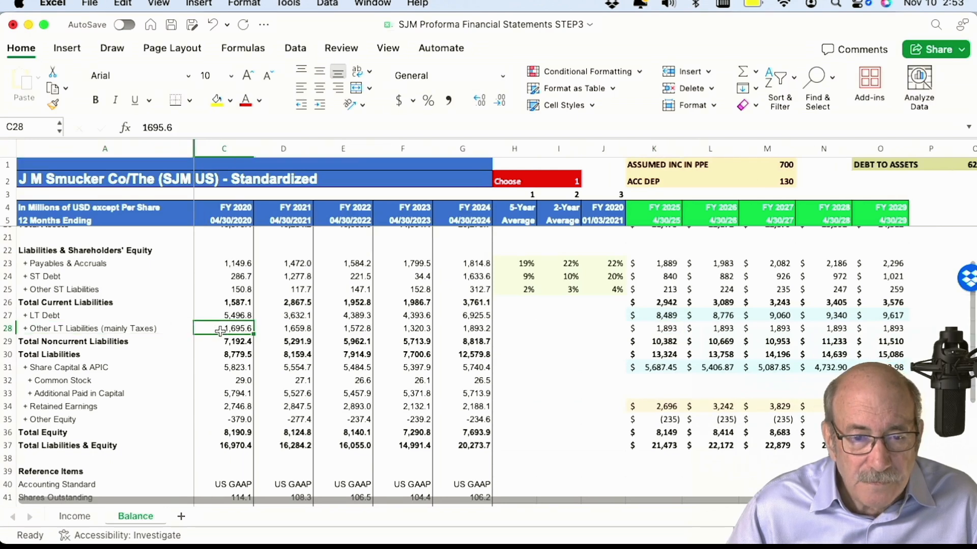
{"action": "key", "text": "Right"}
{"action": "key", "text": "Right"}
{"action": "key", "text": "Right"}
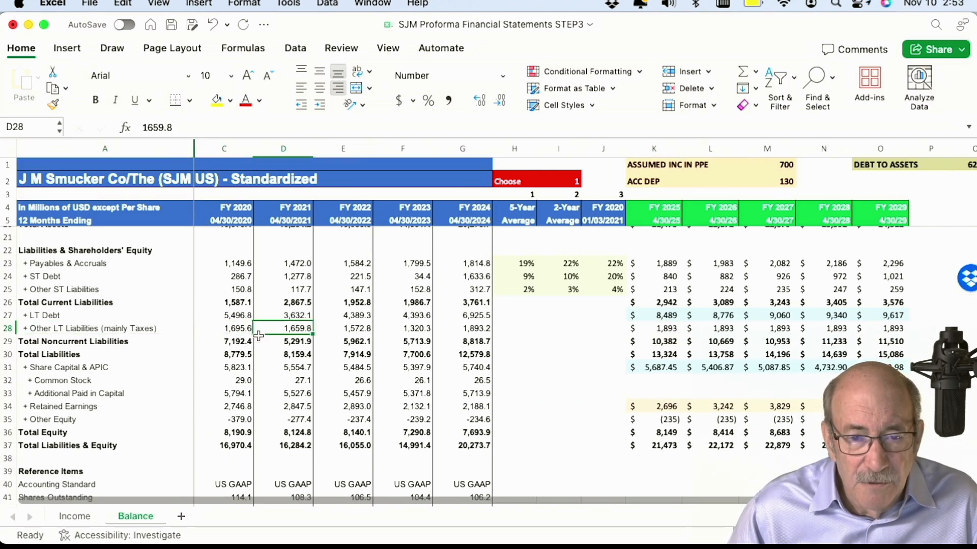
{"action": "key", "text": "Right"}
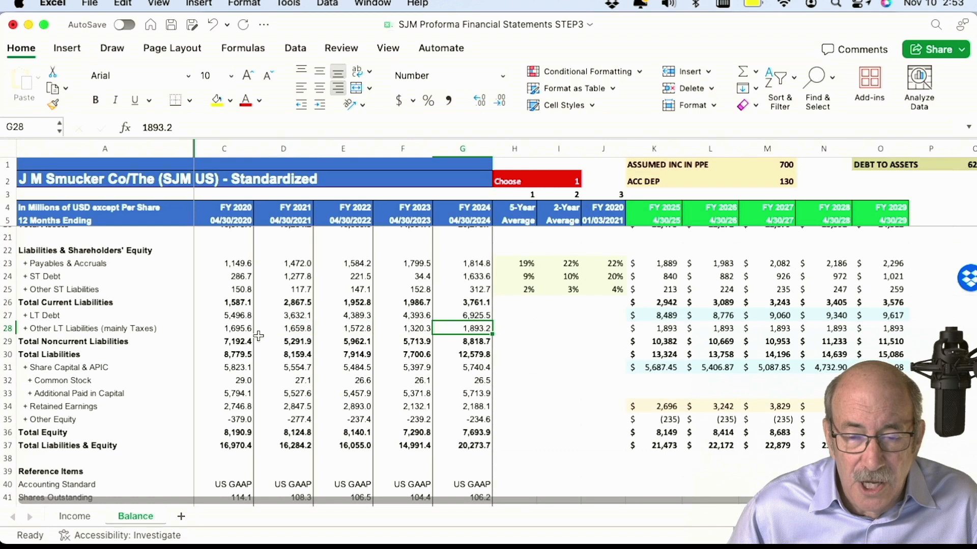
{"action": "key", "text": "Left"}
{"action": "key", "text": "Left"}
{"action": "key", "text": "Left"}
{"action": "key", "text": "Left"}
- Go across the Other LT Liabilities row through the FY 2029 projection and return to FY 2025
{"action": "key", "text": "Right"}
{"action": "key", "text": "Right"}
{"action": "key", "text": "Right"}
{"action": "key", "text": "Right"}
{"action": "key", "text": "Right"}
{"action": "key", "text": "Right"}
{"action": "key", "text": "Right"}
{"action": "key", "text": "Right"}
{"action": "key", "text": "Right"}
{"action": "key", "text": "Right"}
{"action": "key", "text": "Right"}
{"action": "key", "text": "Right"}
{"action": "key", "text": "Right"}
{"action": "key", "text": "Left"}
{"action": "key", "text": "Left"}
{"action": "key", "text": "Left"}
{"action": "key", "text": "Left"}
{"action": "key", "text": "Left"}
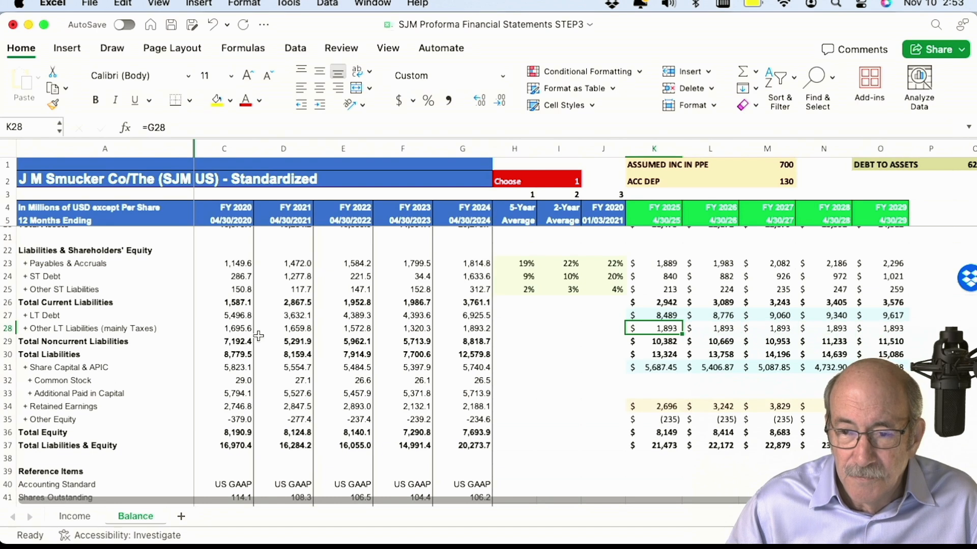
- Inspect the Other ST Liabilities projection formulas from FY 2025 through FY 2029
{"action": "key", "text": "Up"}
{"action": "key", "text": "Up"}
{"action": "key", "text": "Up"}
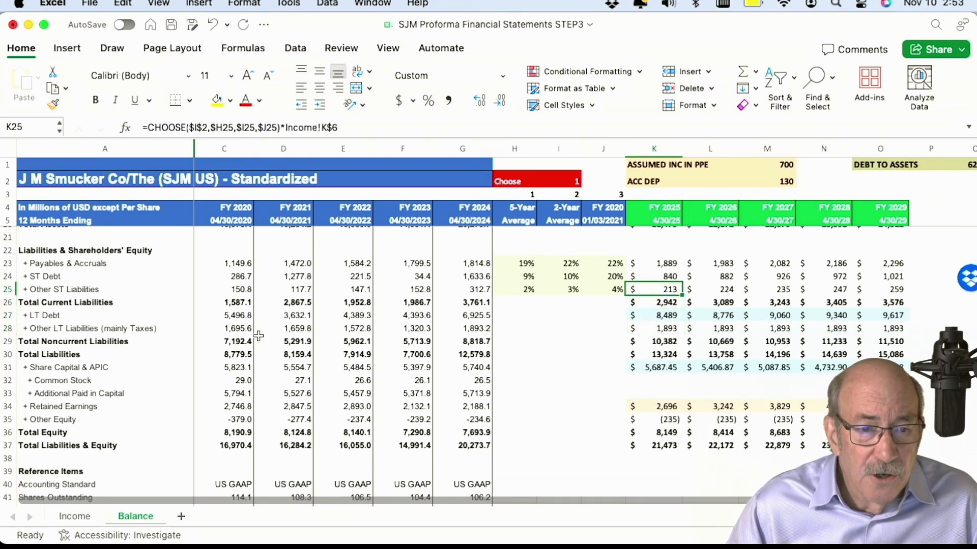
{"action": "key", "text": "Right"}
{"action": "key", "text": "Right"}
{"action": "key", "text": "Right"}
{"action": "key", "text": "Right"}
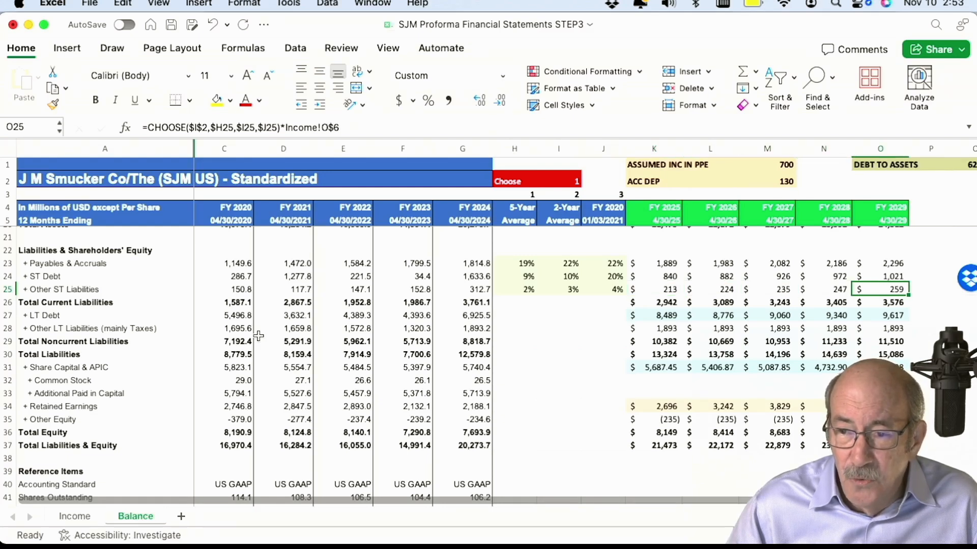
- Inspect the ST Debt projection formulas between FY 2025 and FY 2029
{"action": "key", "text": "Up"}
{"action": "key", "text": "Left"}
{"action": "key", "text": "Left"}
{"action": "key", "text": "Left"}
{"action": "key", "text": "Left"}
{"action": "key", "text": "Right"}
{"action": "key", "text": "Right"}
{"action": "key", "text": "Right"}
{"action": "key", "text": "Right"}
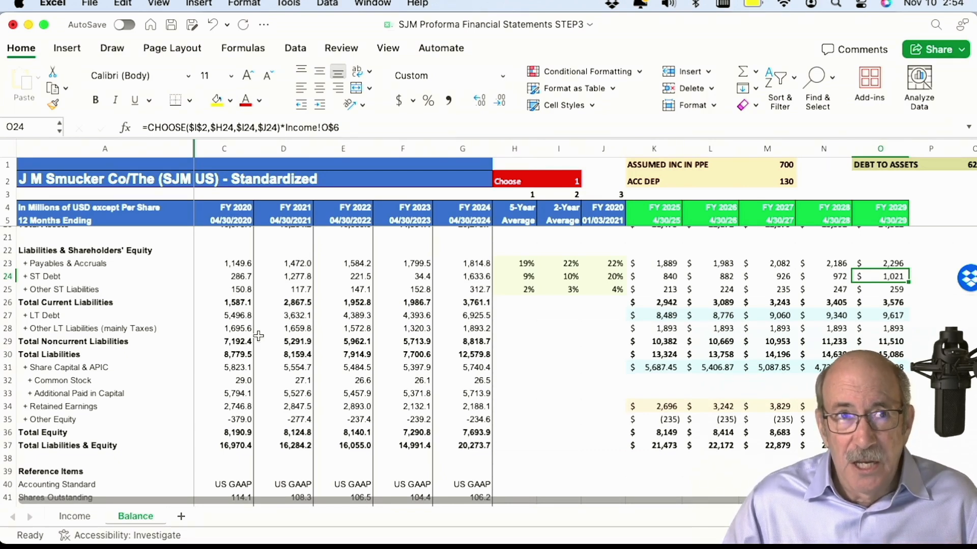
- Inspect the LT Debt projection formulas from FY 2029 back to FY 2025
{"action": "key", "text": "Up"}
{"action": "key", "text": "Down"}
{"action": "key", "text": "Down"}
{"action": "key", "text": "Down"}
{"action": "key", "text": "Down"}
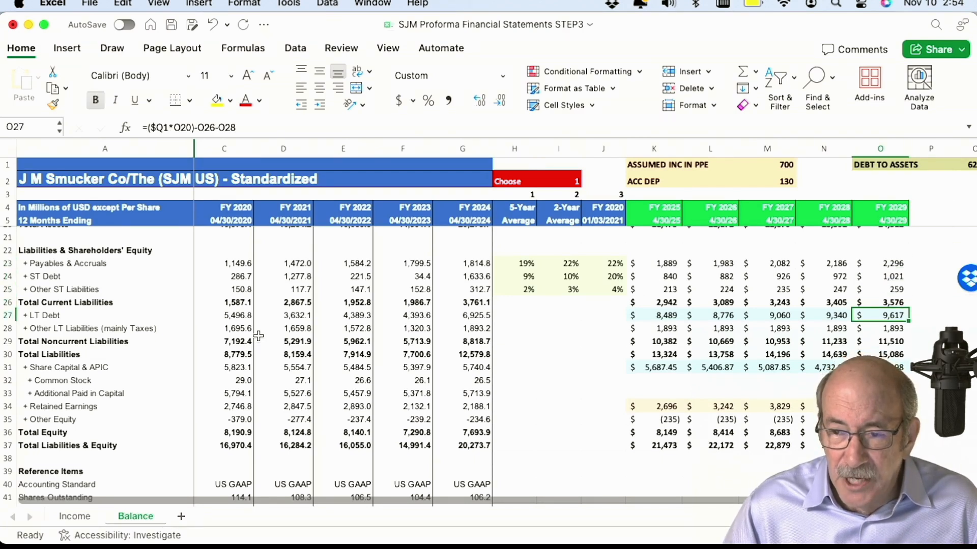
{"action": "key", "text": "Left"}
{"action": "key", "text": "Left"}
{"action": "key", "text": "Left"}
{"action": "key", "text": "Left"}
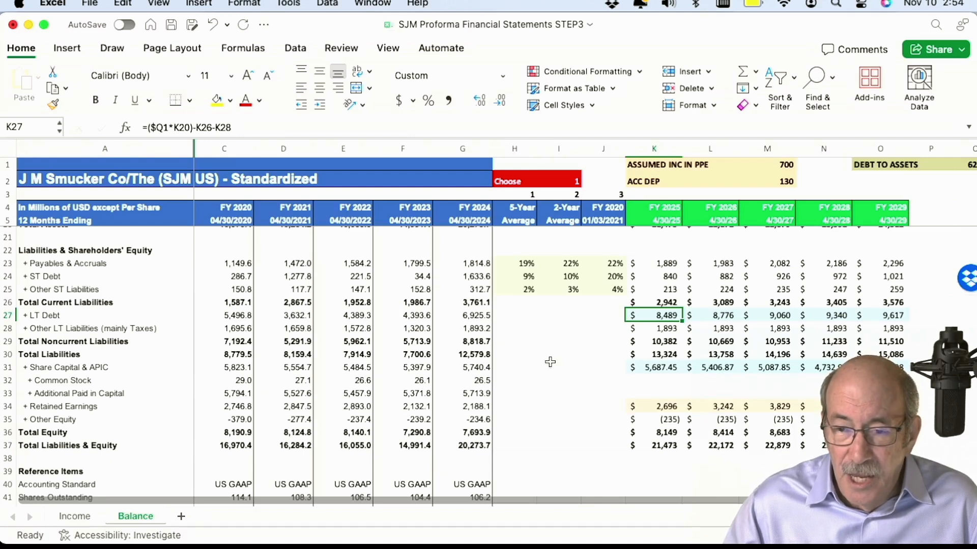
- Check the FY 2025 Share Capital & APIC formula and return to the FY 2025 LT Debt formula
{"action": "left_click", "coordinate": [683, 367]}
{"action": "key", "text": "Down"}
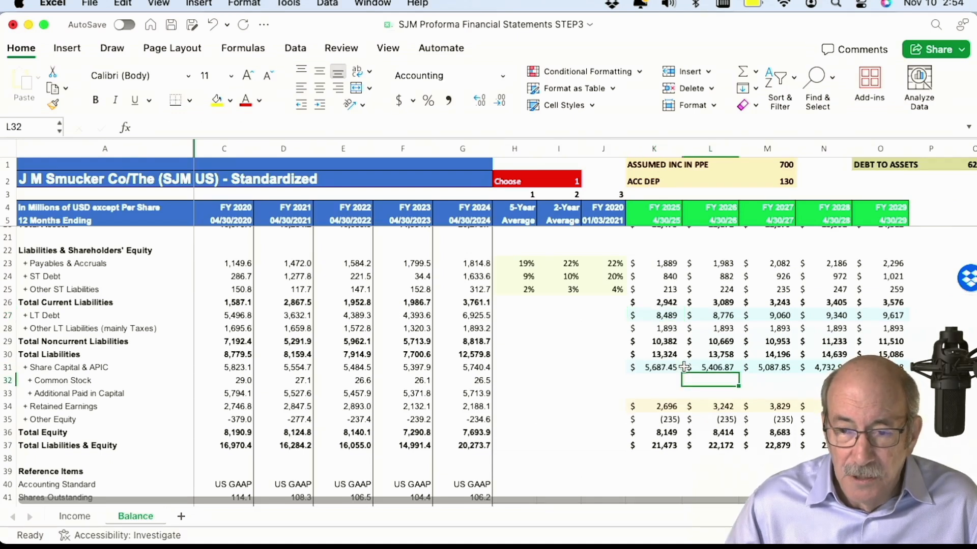
{"action": "key", "text": "Up"}
{"action": "key", "text": "Left"}
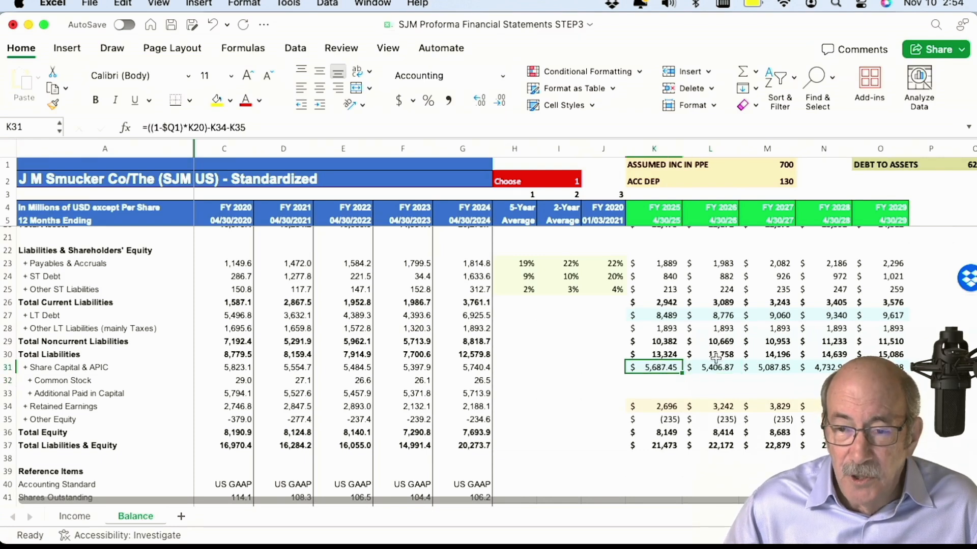
{"action": "left_click", "coordinate": [665, 315]}
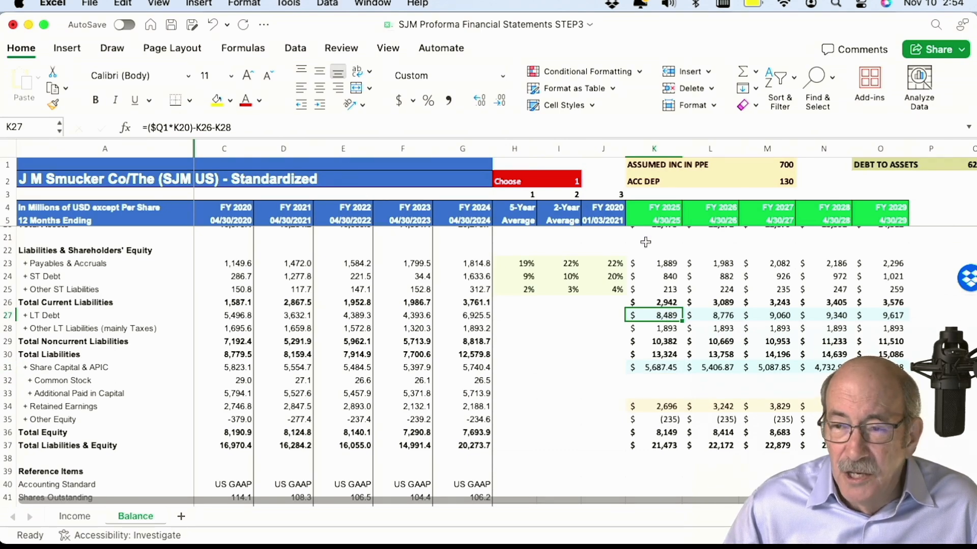
- Trace the Debt to Assets formula to the FY 2024 Total Liabilities and Total Assets it references, keeping it as =G30/G20
{"action": "scroll", "coordinate": [645, 243], "scroll_direction": "right", "scroll_amount": 1}
{"action": "scroll", "coordinate": [645, 242], "scroll_direction": "up", "scroll_amount": 5}
{"action": "scroll", "coordinate": [645, 242], "scroll_direction": "right", "scroll_amount": 1}
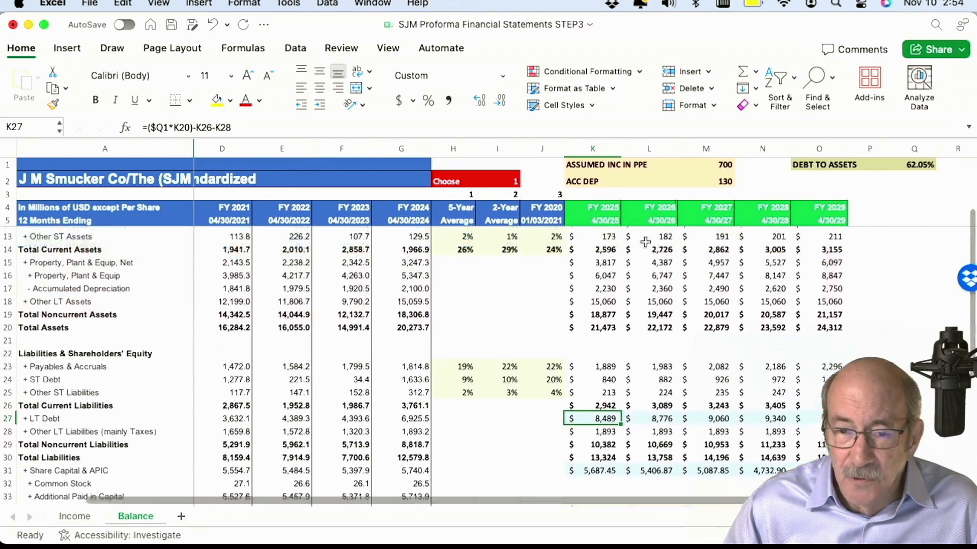
{"action": "scroll", "coordinate": [645, 243], "scroll_direction": "up", "scroll_amount": 2}
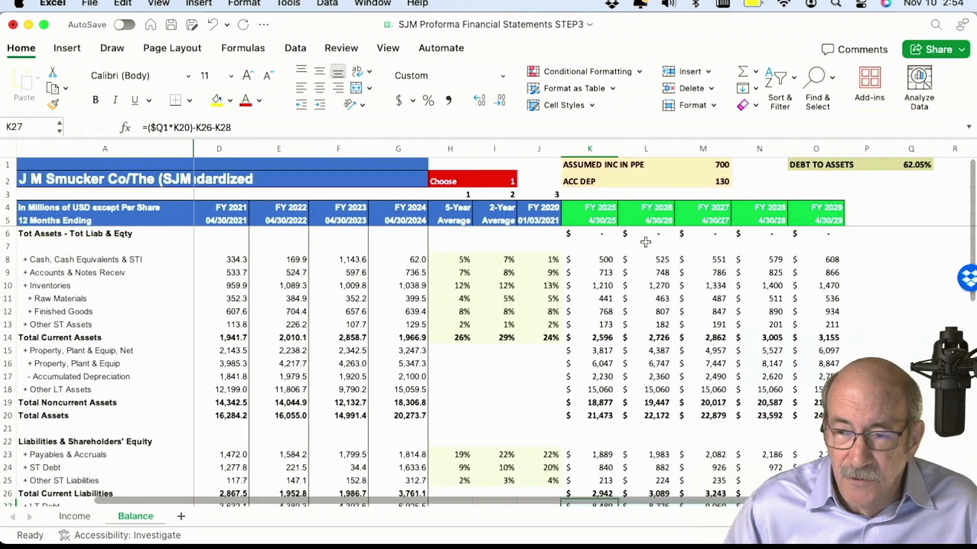
{"action": "left_click", "coordinate": [913, 167]}
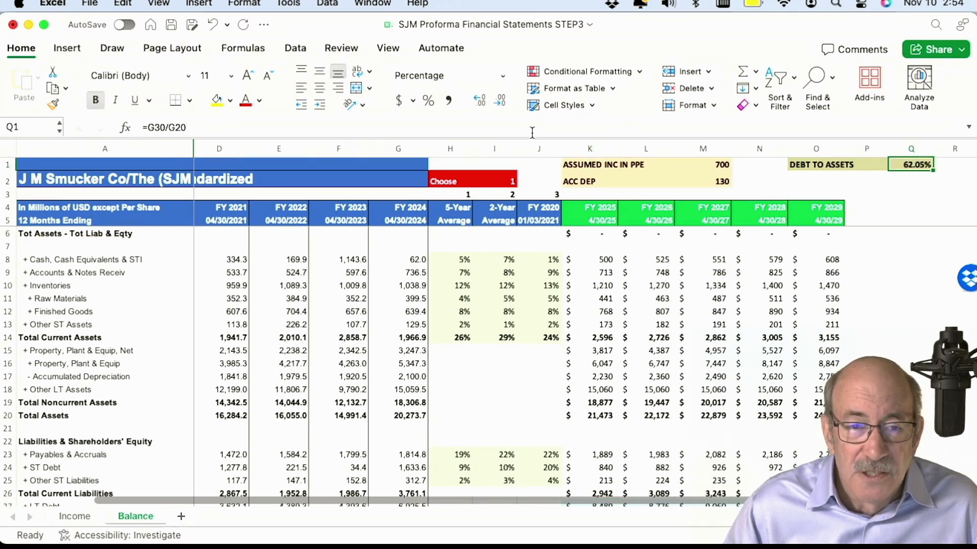
{"action": "left_click", "coordinate": [195, 127]}
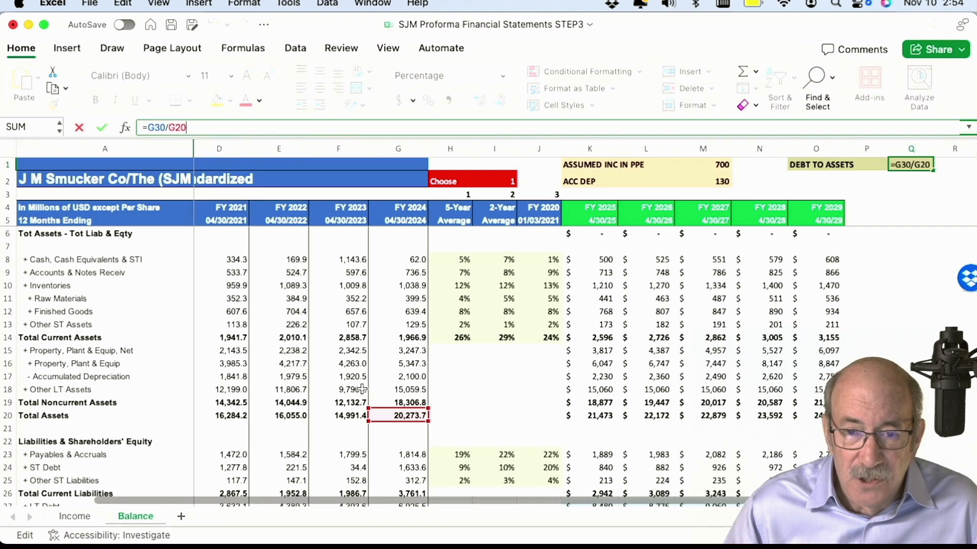
{"action": "scroll", "coordinate": [361, 390], "scroll_direction": "down", "scroll_amount": 5}
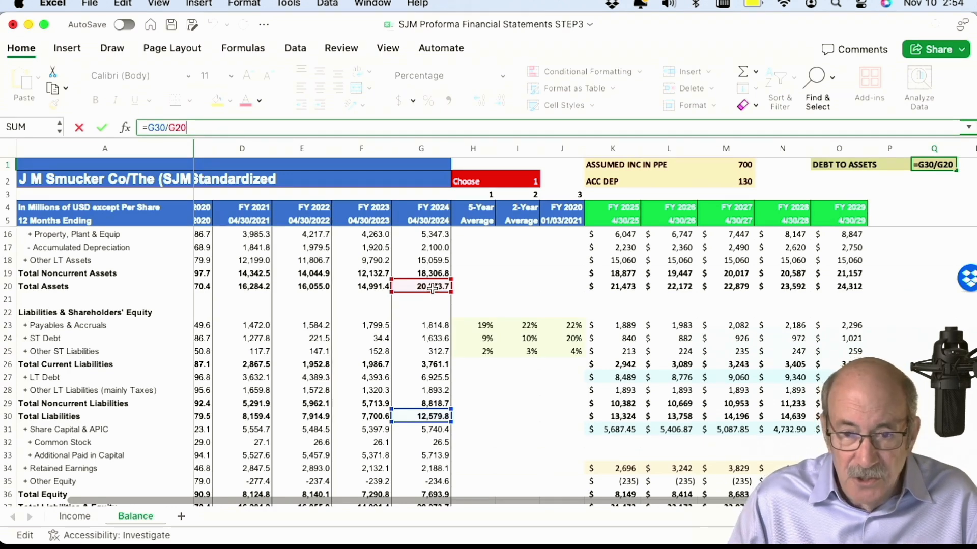
{"action": "key", "text": "Return"}
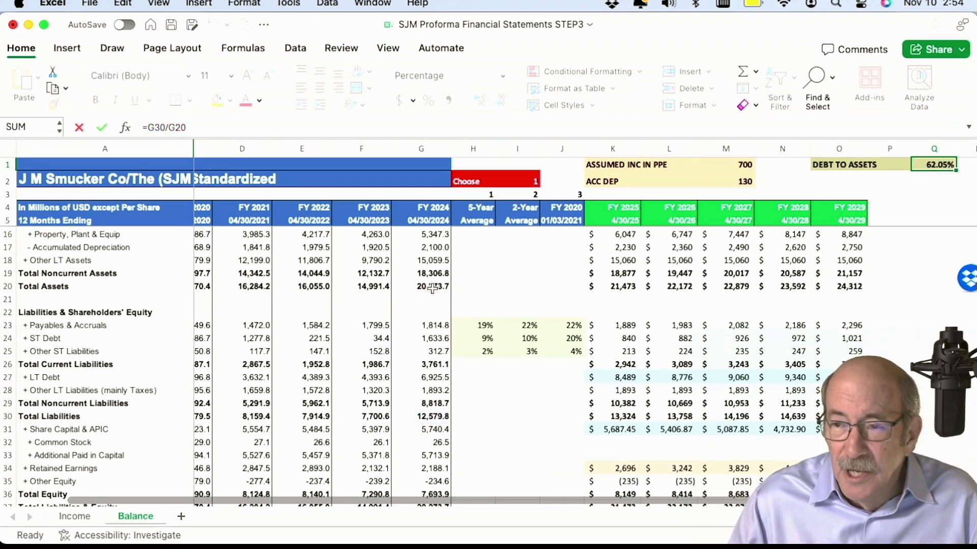
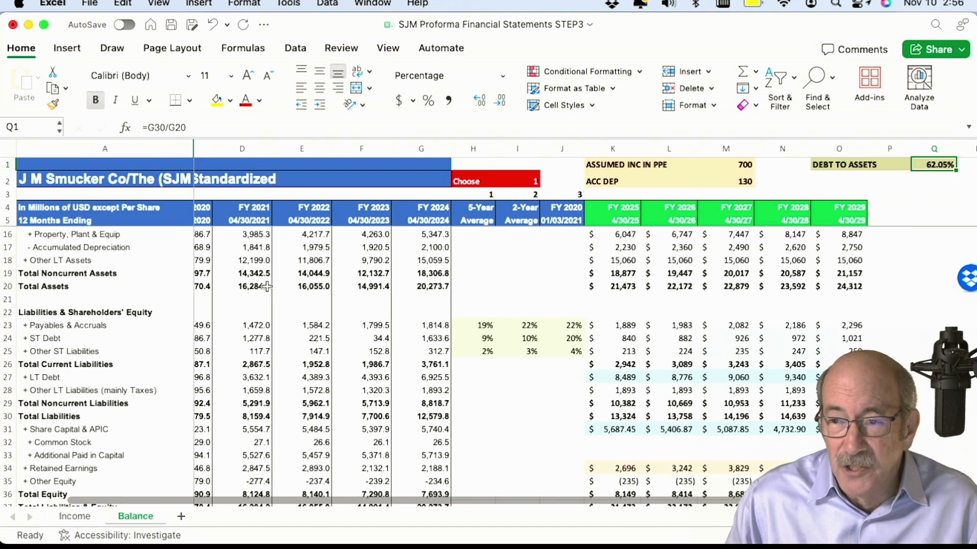
- Review the Assumed Inc in PPE and Acc Dep assumption values above the projected years
{"action": "key", "text": "Left"}
{"action": "key", "text": "Left"}
{"action": "key", "text": "Down"}
{"action": "key", "text": "Up"}
{"action": "key", "text": "Down"}
{"action": "key", "text": "Down"}
{"action": "key", "text": "Up"}
{"action": "key", "text": "Down"}
{"action": "key", "text": "Left"}
{"action": "key", "text": "Left"}
{"action": "key", "text": "Left"}
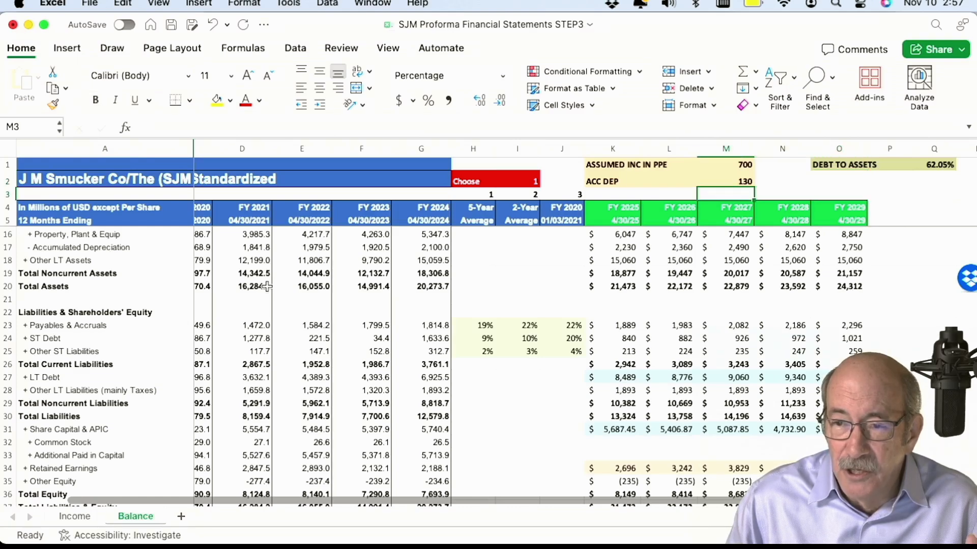
{"action": "key", "text": "Left"}
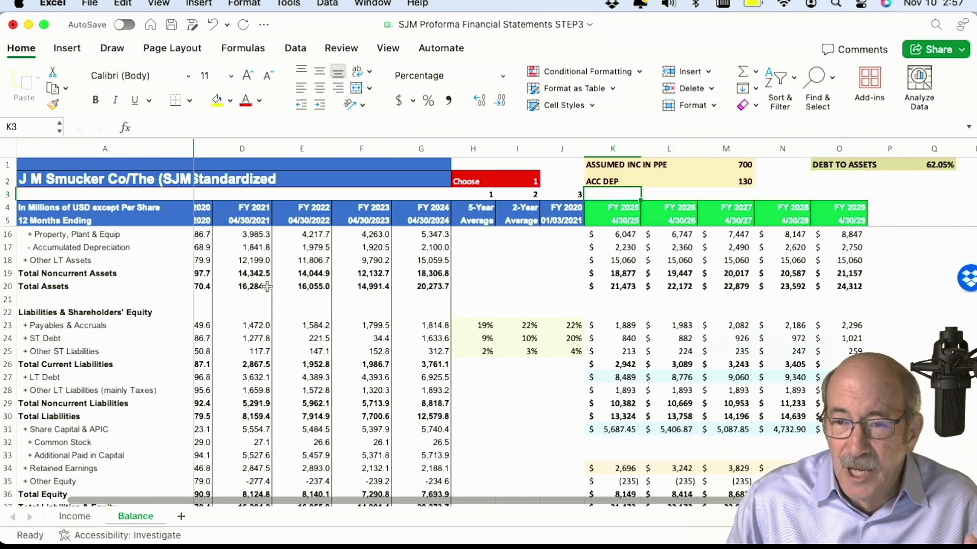
{"action": "key", "text": "Up"}
{"action": "key", "text": "Up"}
{"action": "key", "text": "Down"}
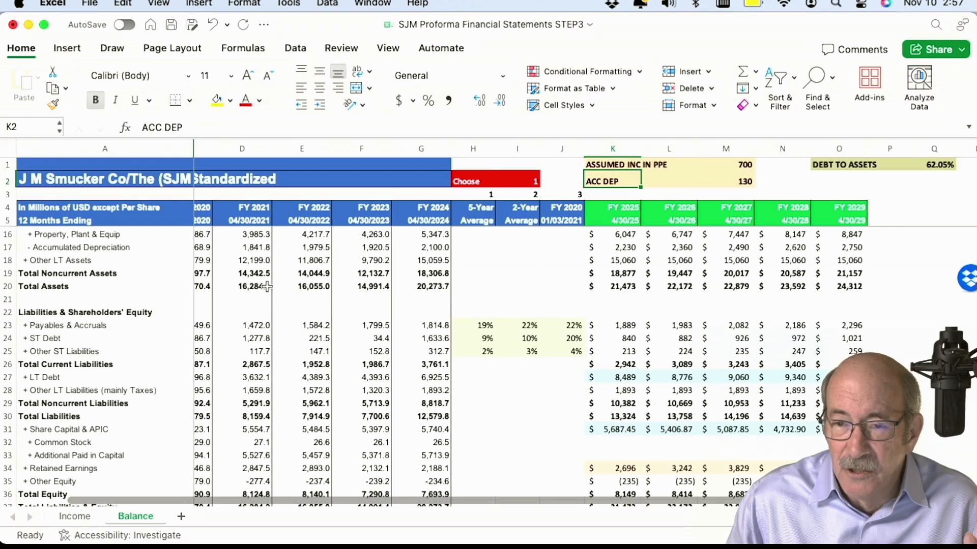
{"action": "key", "text": "Right"}
{"action": "key", "text": "Right"}
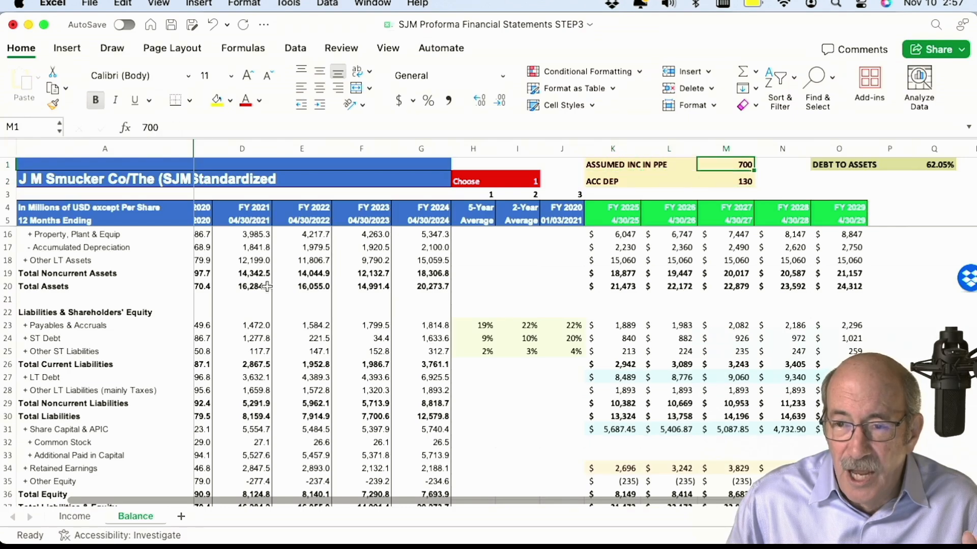
{"action": "key", "text": "Down"}
{"action": "key", "text": "Up"}
{"action": "key", "text": "Up"}
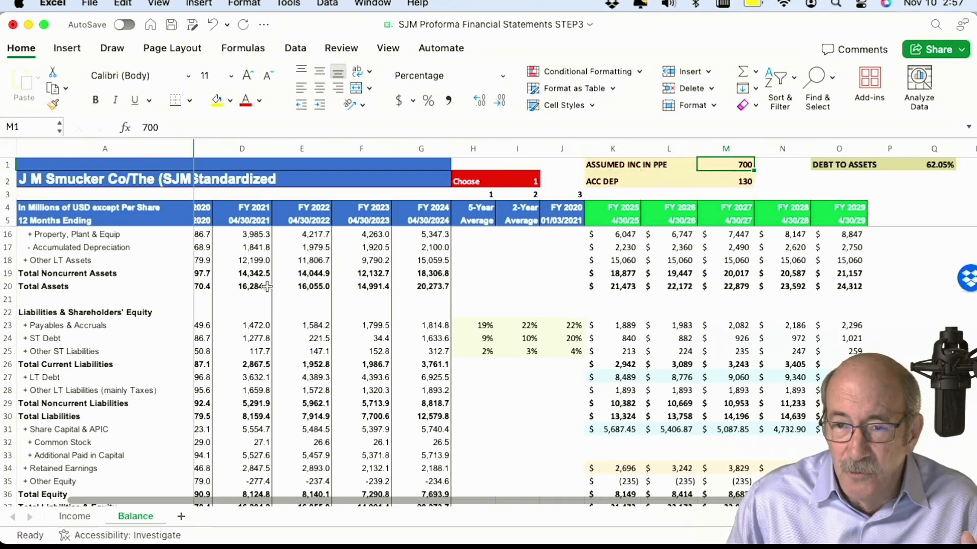
{"action": "key", "text": "Down"}
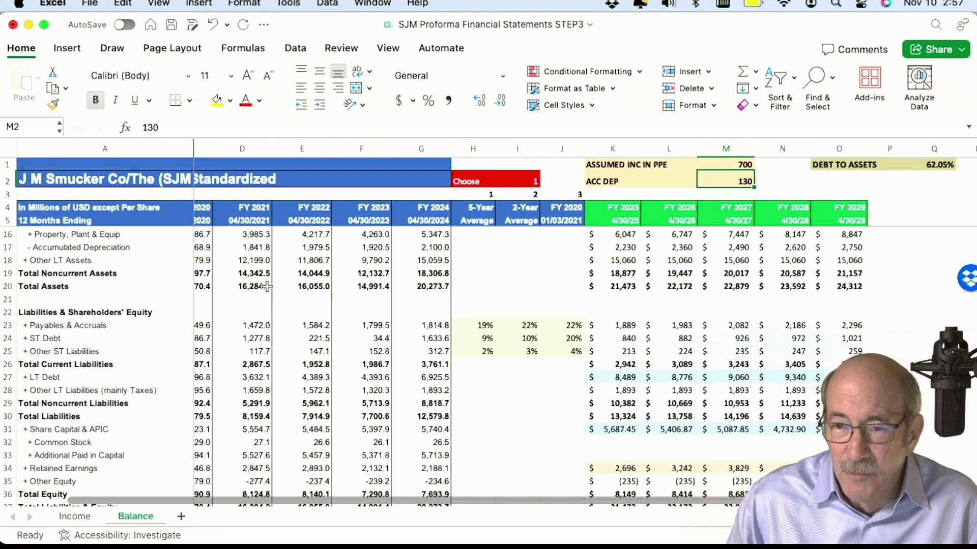
{"action": "key", "text": "Down"}
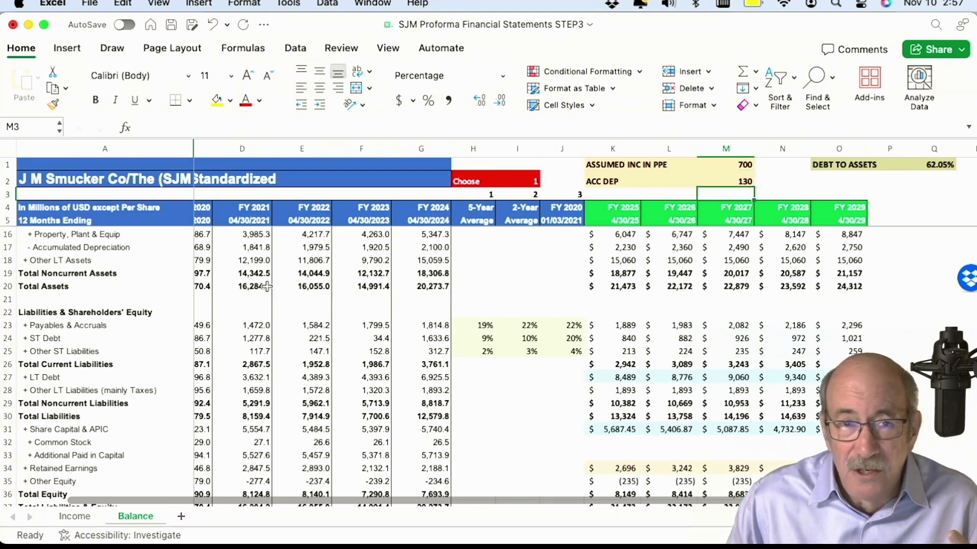
- Go back to the Debt to Assets ratio and check its formula
{"action": "key", "text": "Right"}
{"action": "key", "text": "Right"}
{"action": "key", "text": "Right"}
{"action": "key", "text": "Up"}
{"action": "key", "text": "Up"}
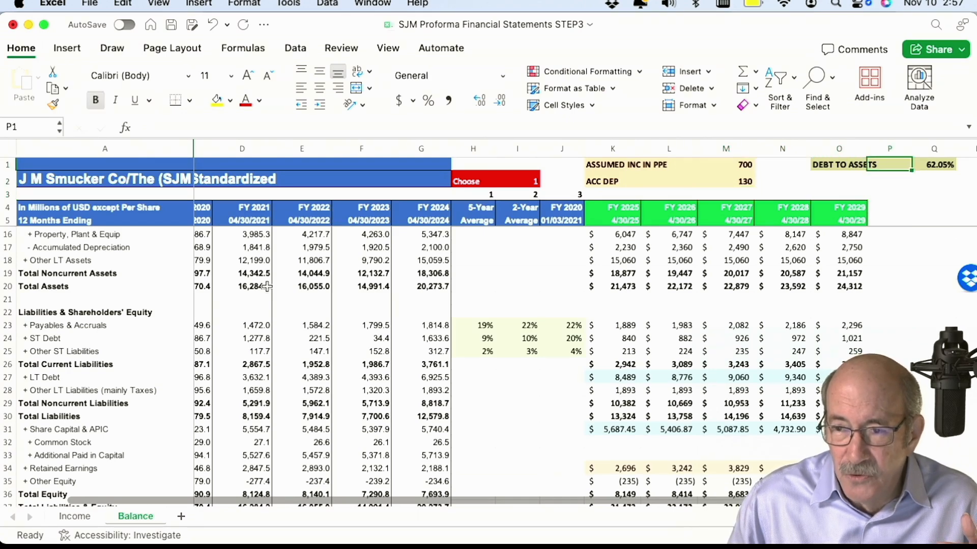
{"action": "key", "text": "Right"}
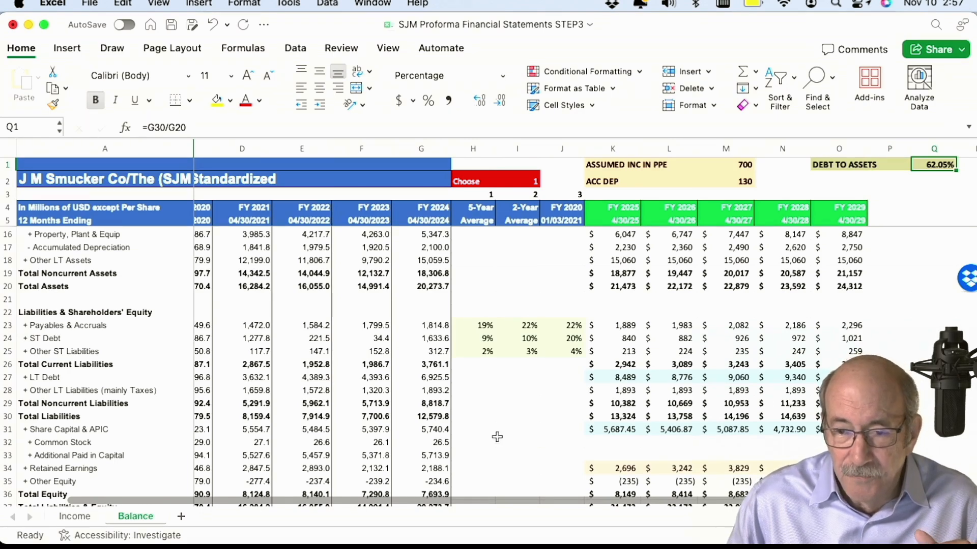
- Trace the cells referenced by the FY 2025 LT Debt formula, leaving the formula as it is
{"action": "left_click", "coordinate": [625, 375]}
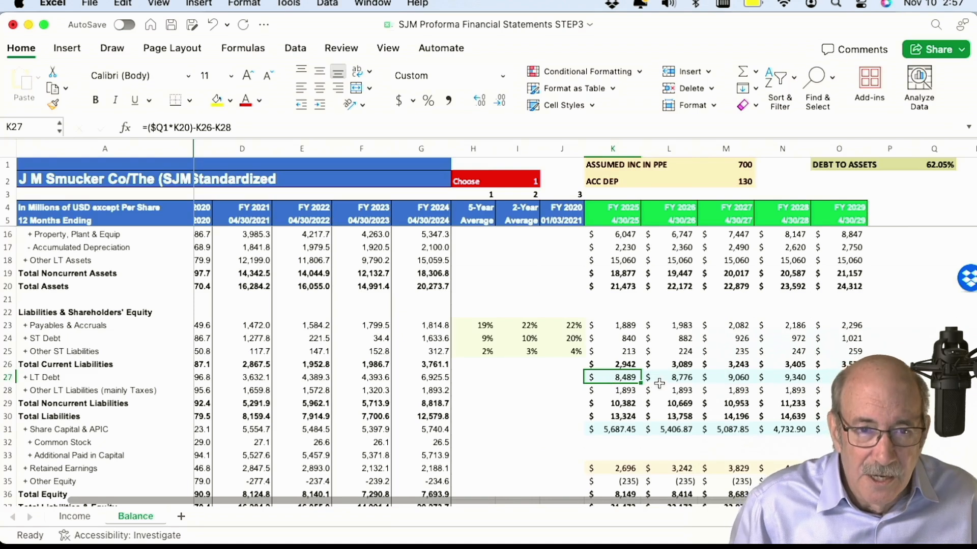
{"action": "left_click", "coordinate": [247, 128]}
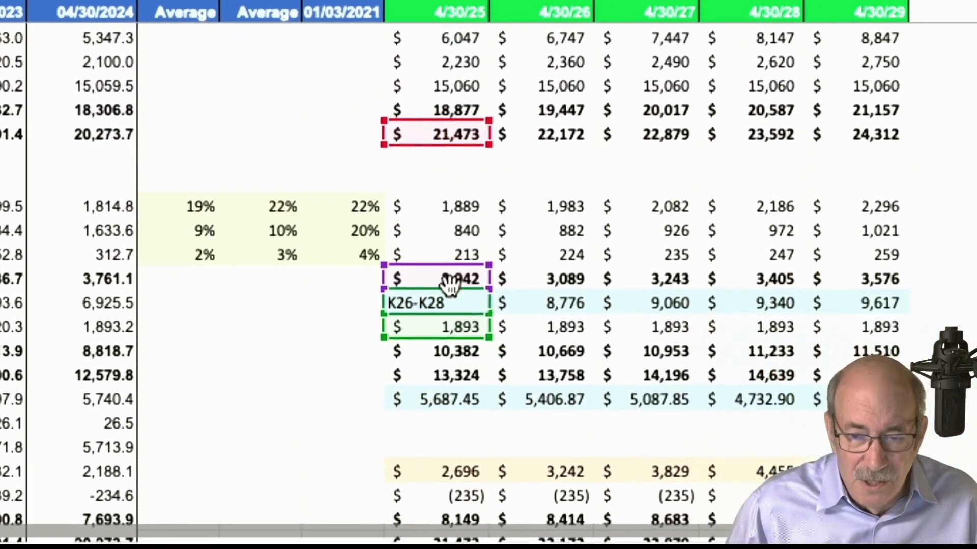
{"action": "key", "text": "Return"}
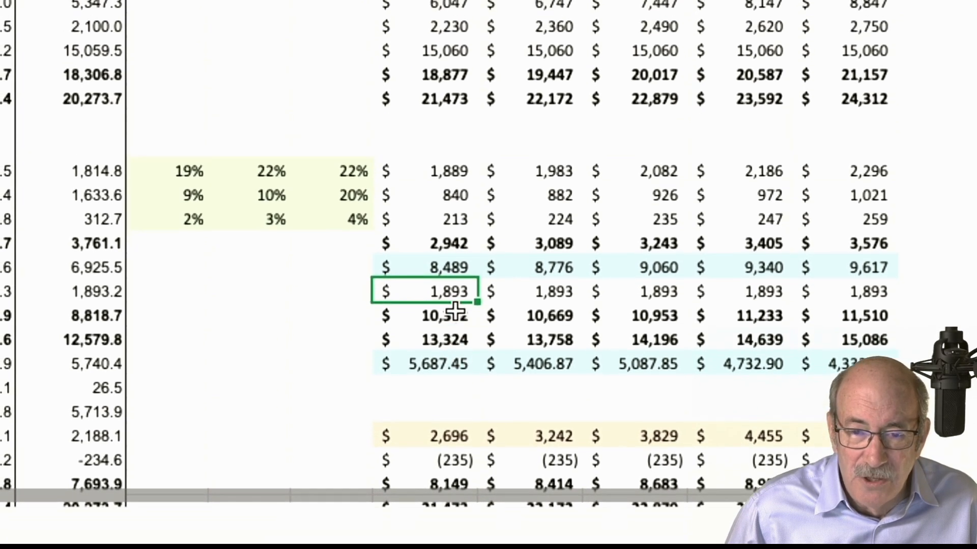
- Examine FY 2025 Total Noncurrent Liabilities, Share Capital & APIC and Total Equity, and compare Total Liabilities & Equity with Total Assets
{"action": "left_click", "coordinate": [454, 285]}
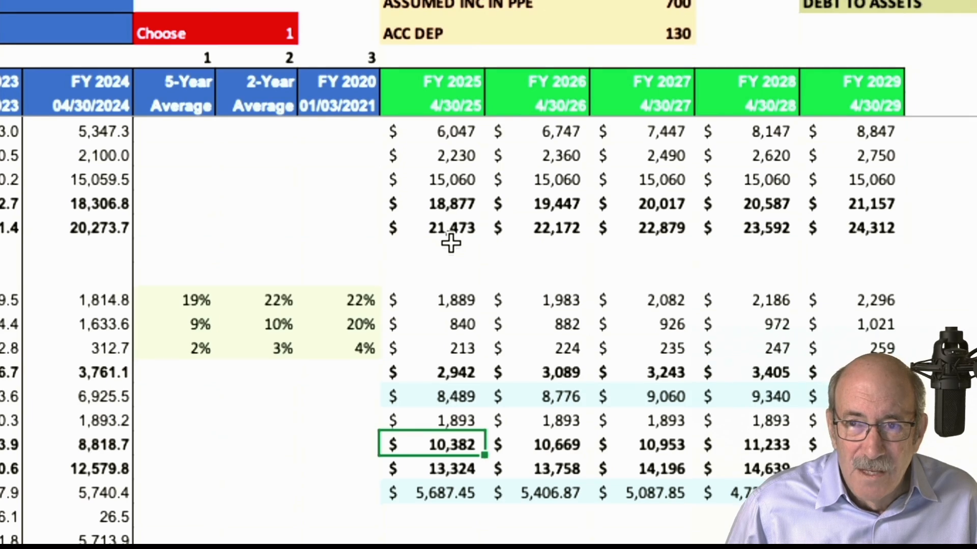
{"action": "scroll", "coordinate": [451, 244], "scroll_direction": "down", "scroll_amount": 2}
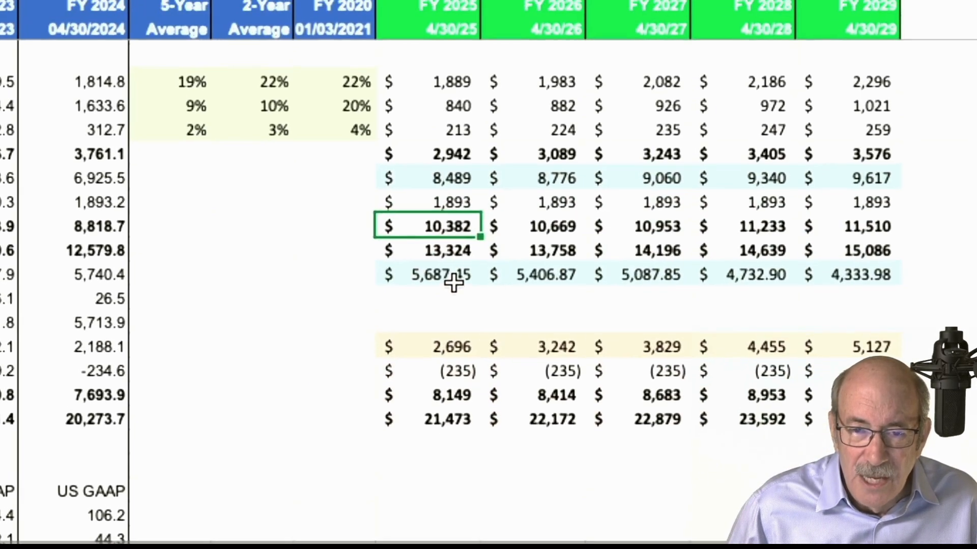
{"action": "left_click", "coordinate": [453, 282]}
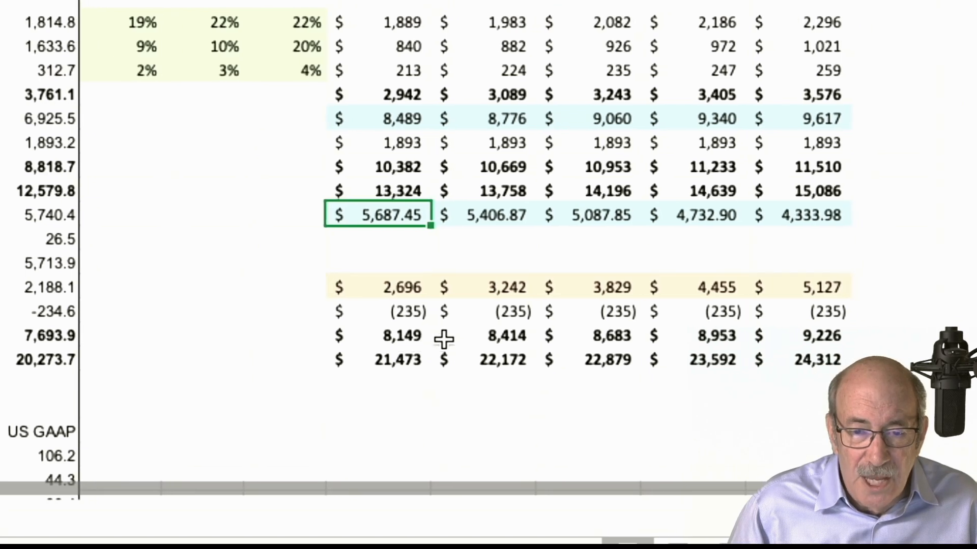
{"action": "left_click", "coordinate": [402, 339]}
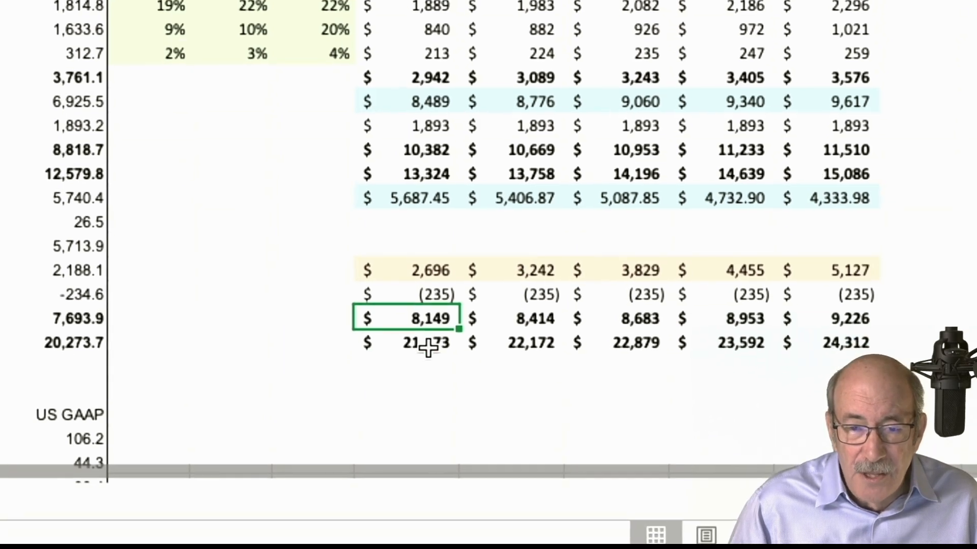
{"action": "left_click", "coordinate": [430, 359]}
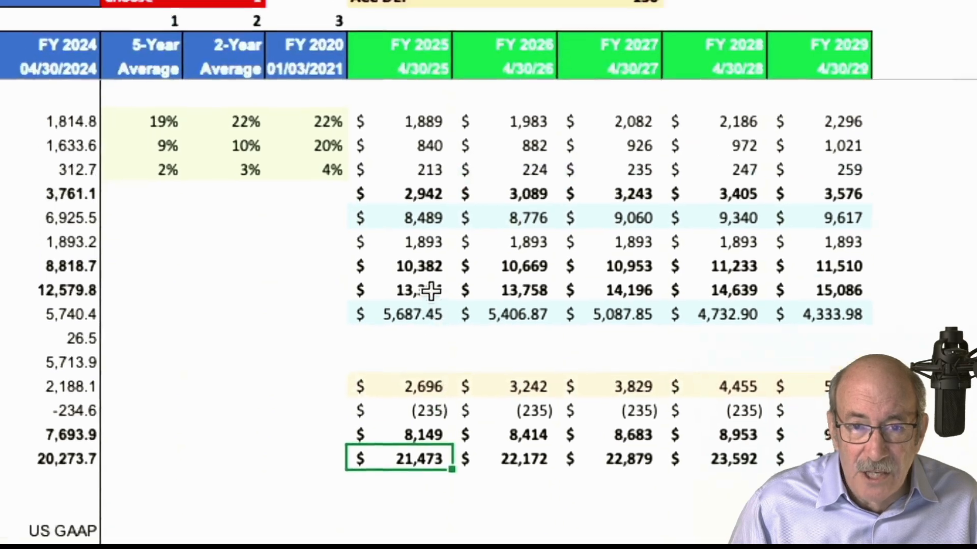
{"action": "scroll", "coordinate": [417, 282], "scroll_direction": "up", "scroll_amount": 2}
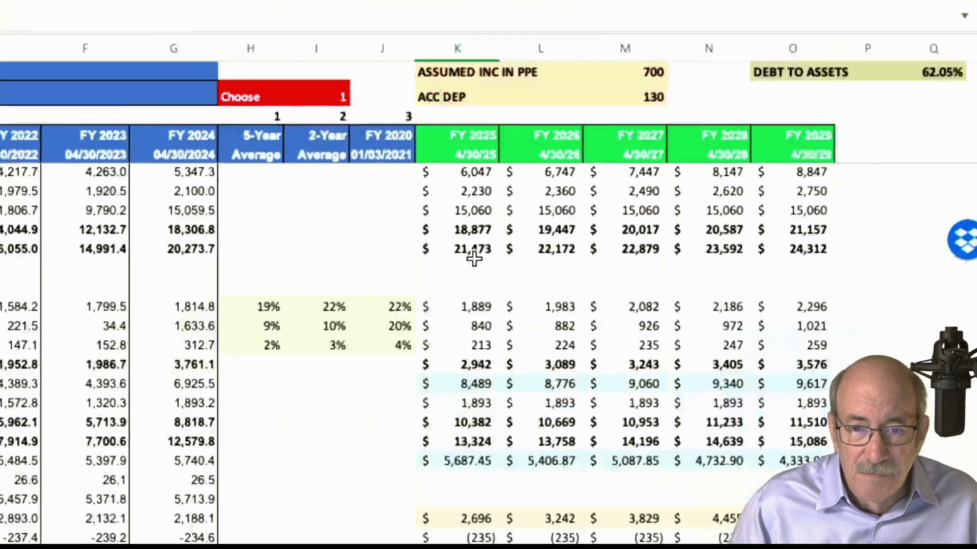
- Review the FY 2025 to FY 2029 projections on the Income sheet and return to the Balance sheet
{"action": "scroll", "coordinate": [637, 290], "scroll_direction": "down", "scroll_amount": 5}
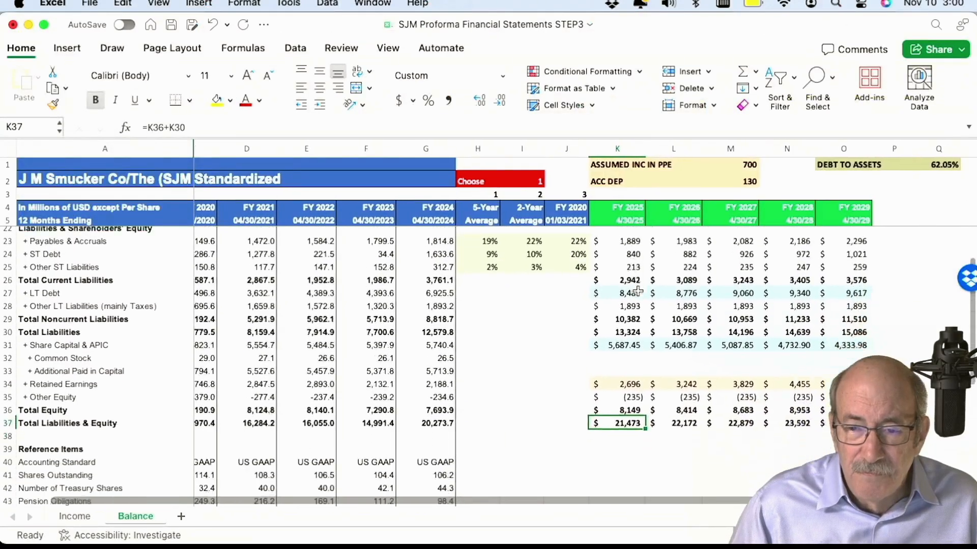
{"action": "scroll", "coordinate": [637, 291], "scroll_direction": "right", "scroll_amount": 2}
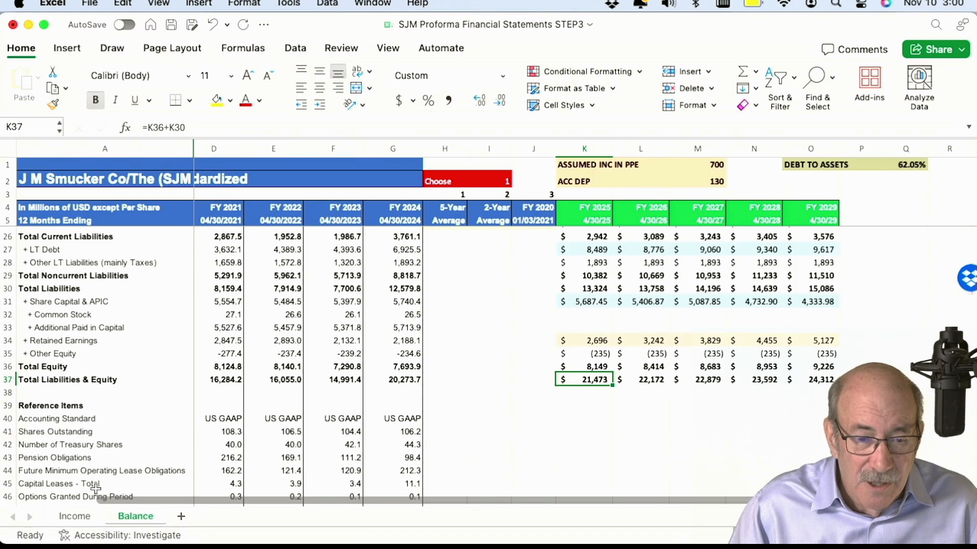
{"action": "left_click", "coordinate": [57, 518]}
{"action": "scroll", "coordinate": [562, 407], "scroll_direction": "right", "scroll_amount": 5}
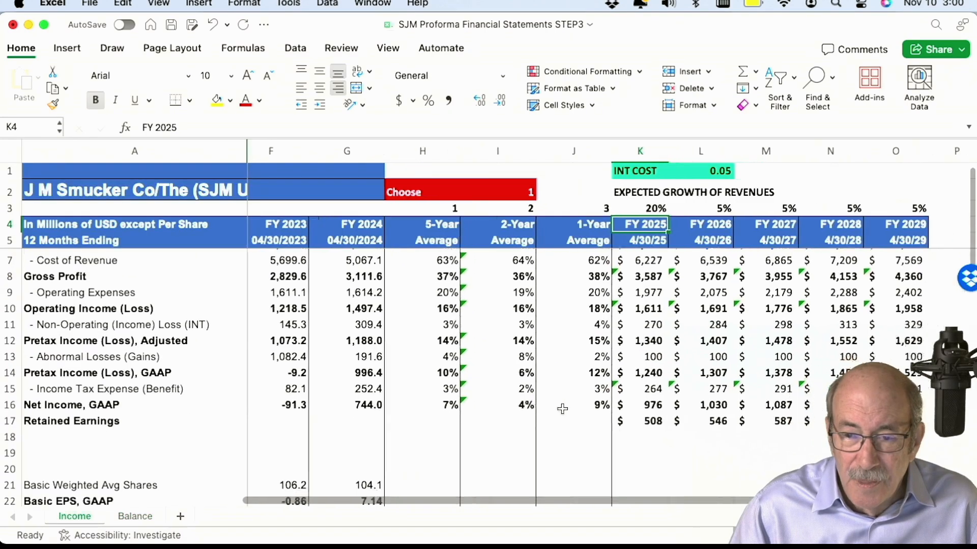
{"action": "scroll", "coordinate": [562, 407], "scroll_direction": "right", "scroll_amount": 3}
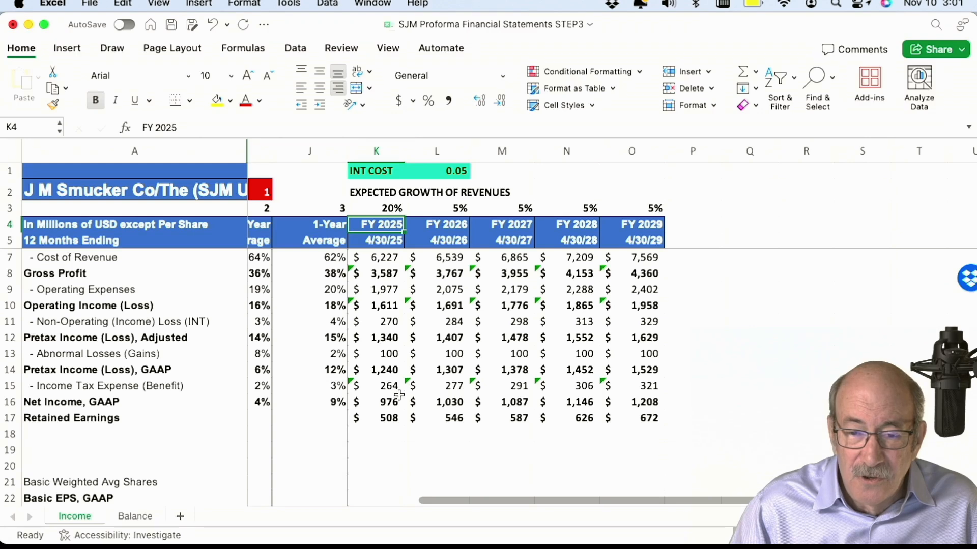
{"action": "left_click", "coordinate": [134, 517]}
{"action": "scroll", "coordinate": [697, 362], "scroll_direction": "up", "scroll_amount": 5}
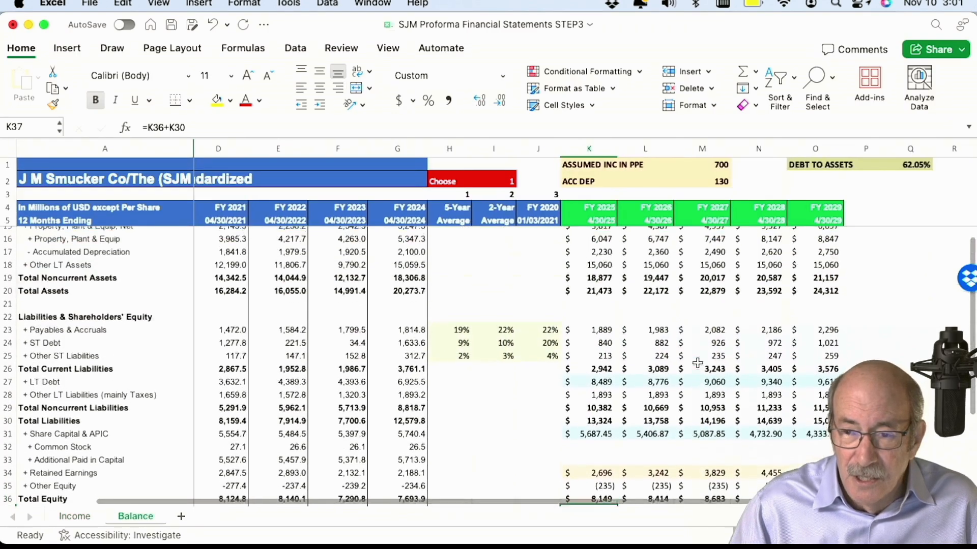
- Try a Debt to Assets ratio of 50% against the projected LT Debt, share capital and balance totals, and undo the change
{"action": "scroll", "coordinate": [697, 363], "scroll_direction": "right", "scroll_amount": 3}
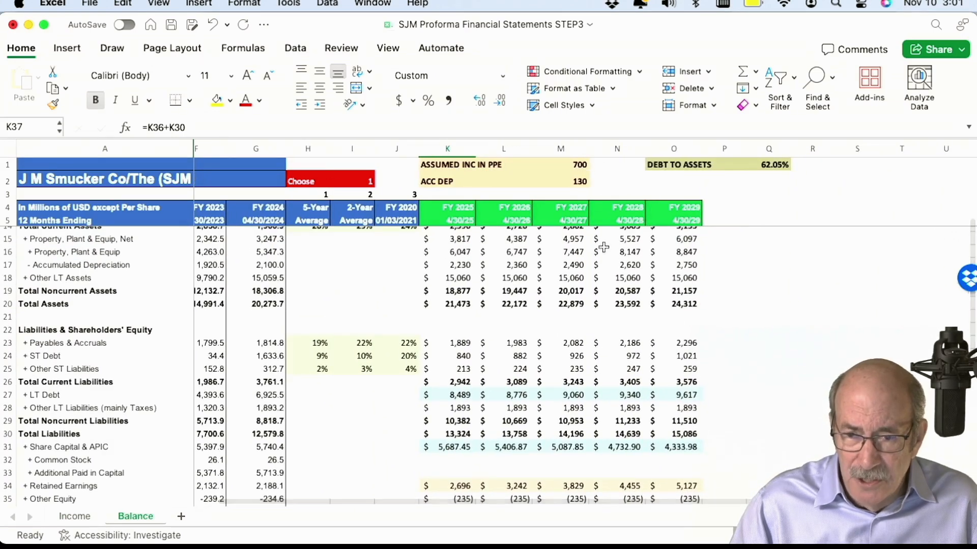
{"action": "scroll", "coordinate": [613, 283], "scroll_direction": "up", "scroll_amount": 2}
{"action": "scroll", "coordinate": [613, 283], "scroll_direction": "up", "scroll_amount": 1}
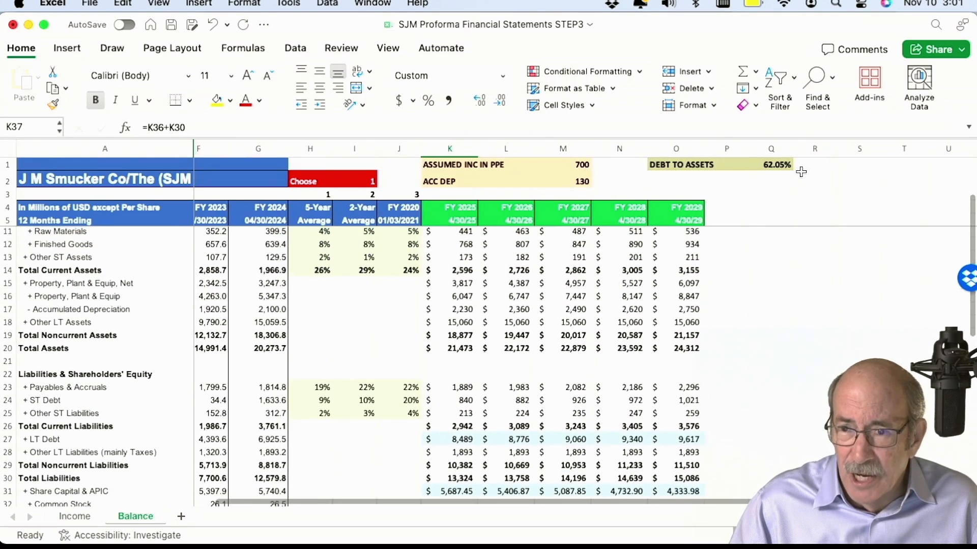
{"action": "left_click", "coordinate": [777, 164]}
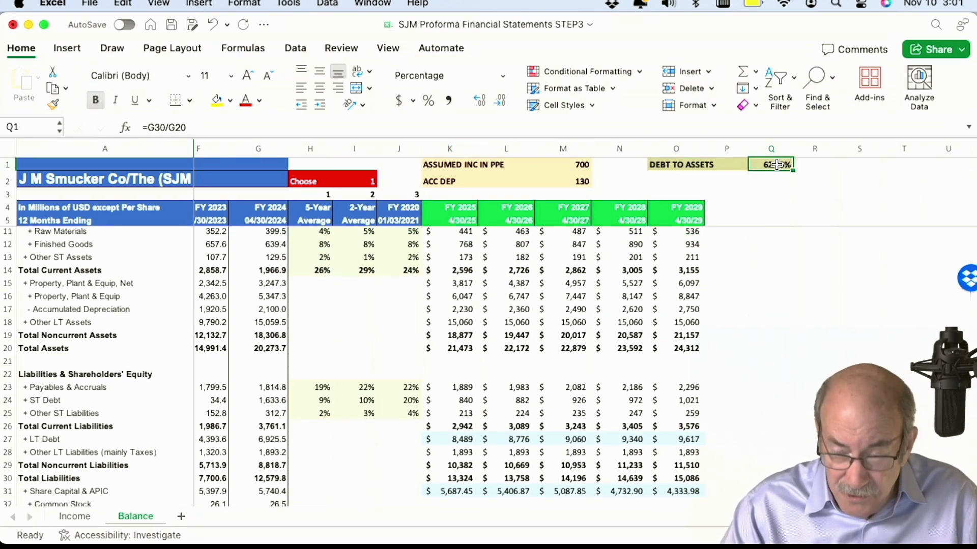
{"action": "type", "text": "50%"}
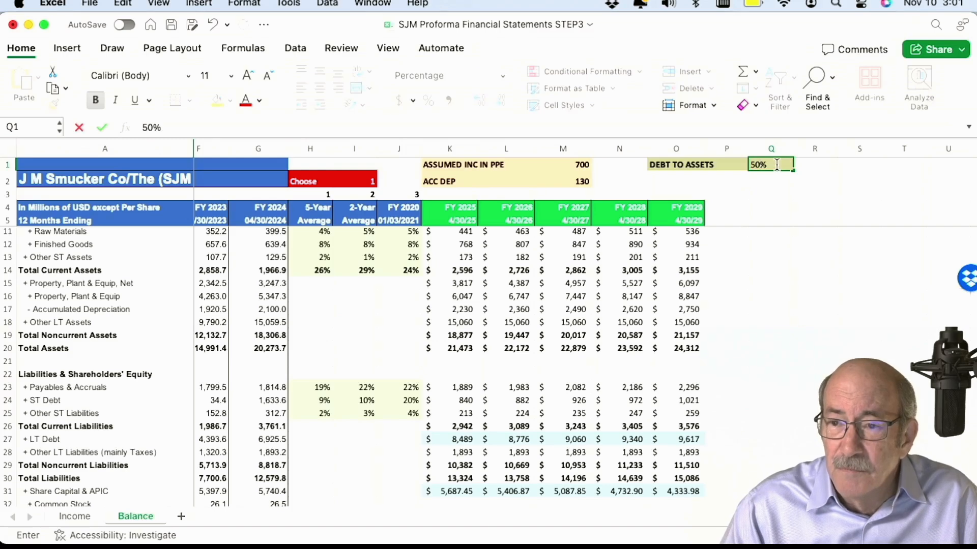
{"action": "key", "text": "Return"}
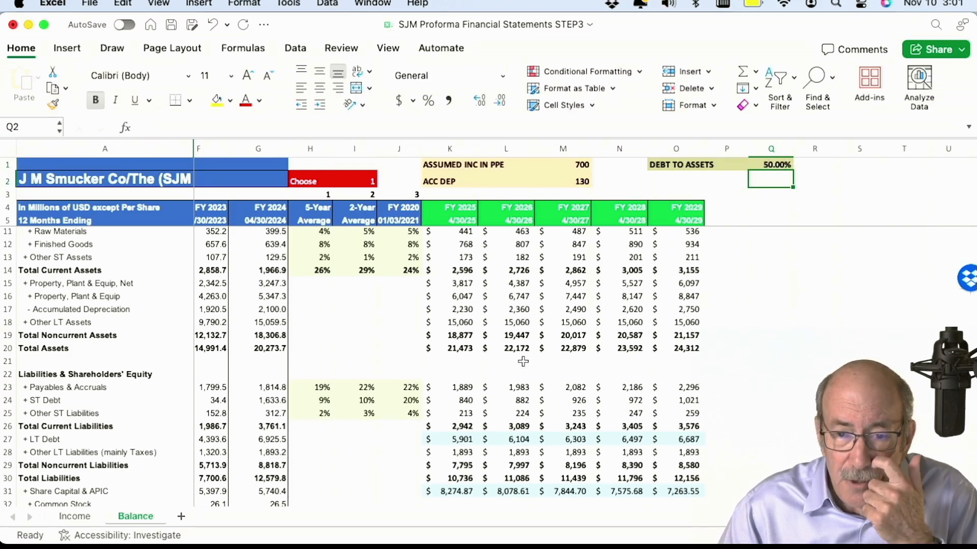
{"action": "scroll", "coordinate": [525, 358], "scroll_direction": "down", "scroll_amount": 6}
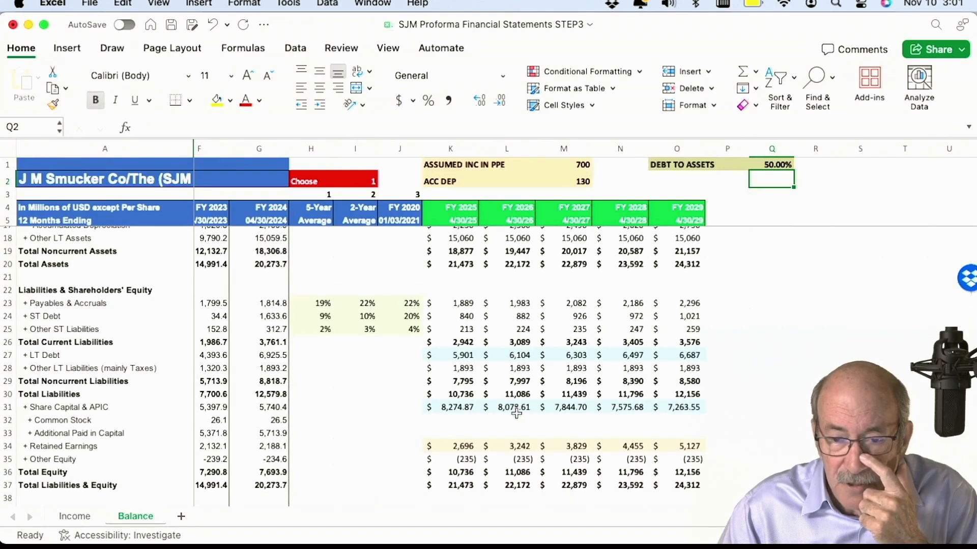
{"action": "key", "text": "Up"}
{"action": "key", "text": "super+z"}
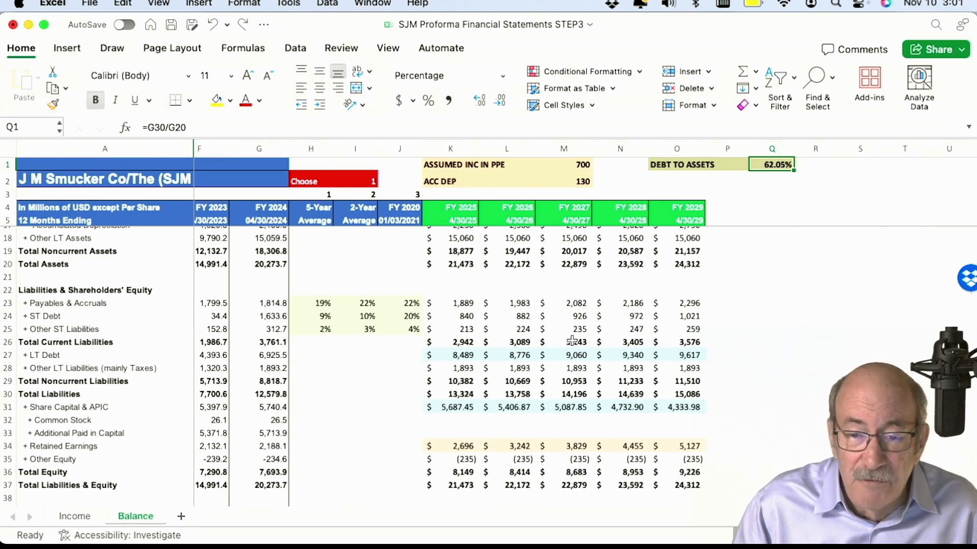
- Open the recent workbook SJM Proforma Financial Statements STEP4
{"action": "scroll", "coordinate": [329, 397], "scroll_direction": "down", "scroll_amount": 5}
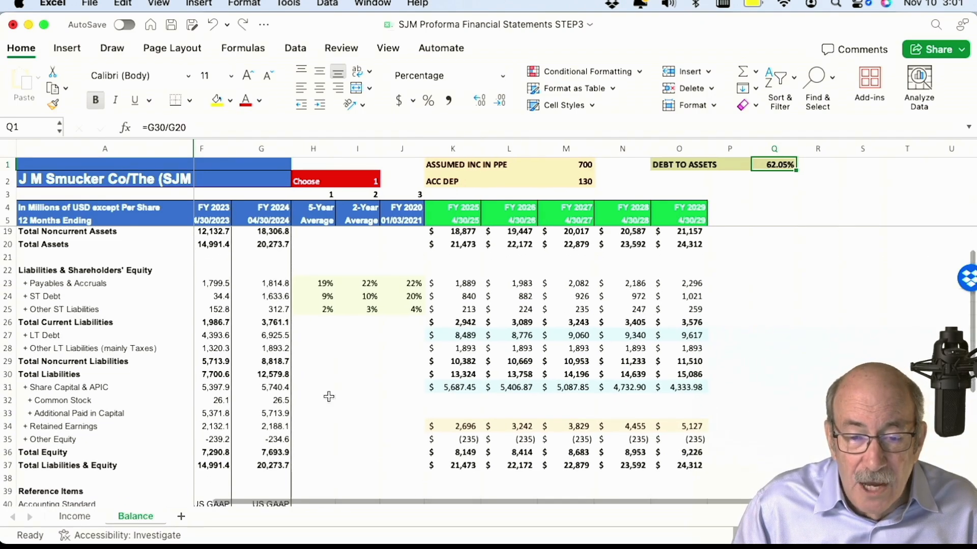
{"action": "scroll", "coordinate": [329, 397], "scroll_direction": "down", "scroll_amount": 2}
{"action": "scroll", "coordinate": [328, 397], "scroll_direction": "right", "scroll_amount": 1}
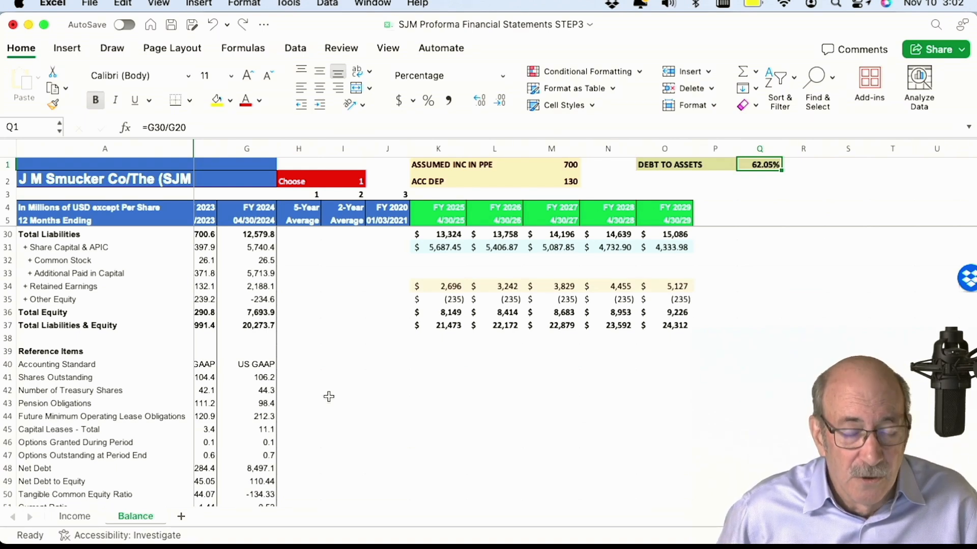
{"action": "left_click", "coordinate": [91, 5]}
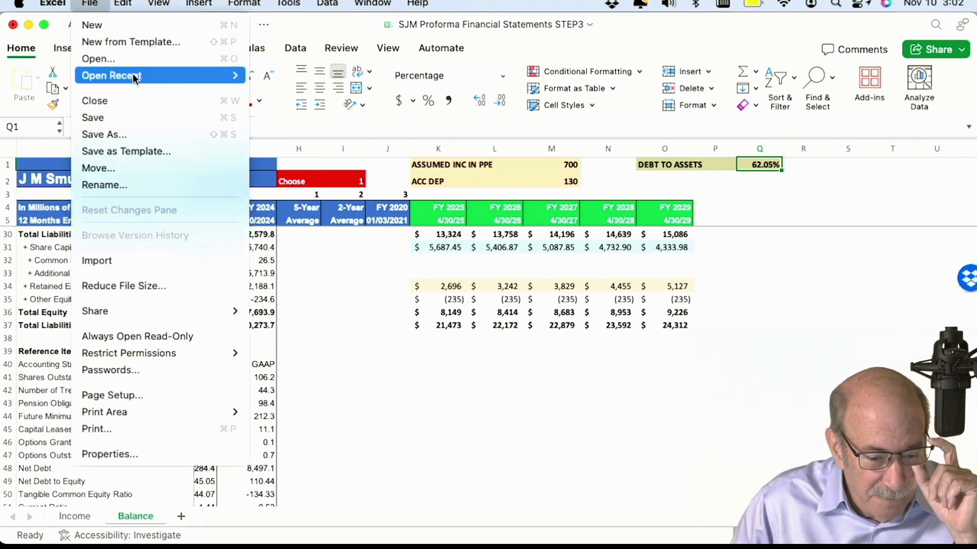
{"action": "mouse_move", "coordinate": [142, 76]}
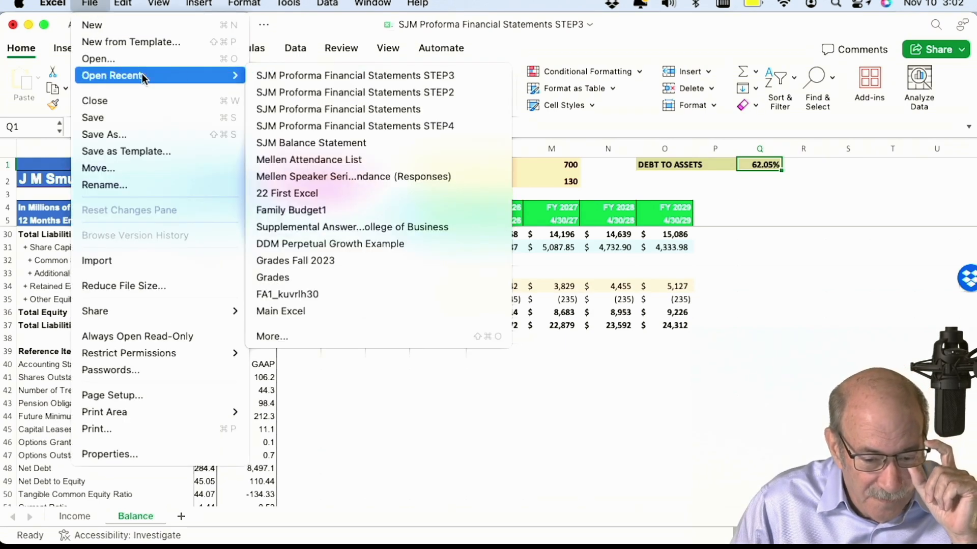
{"action": "left_click", "coordinate": [349, 125]}
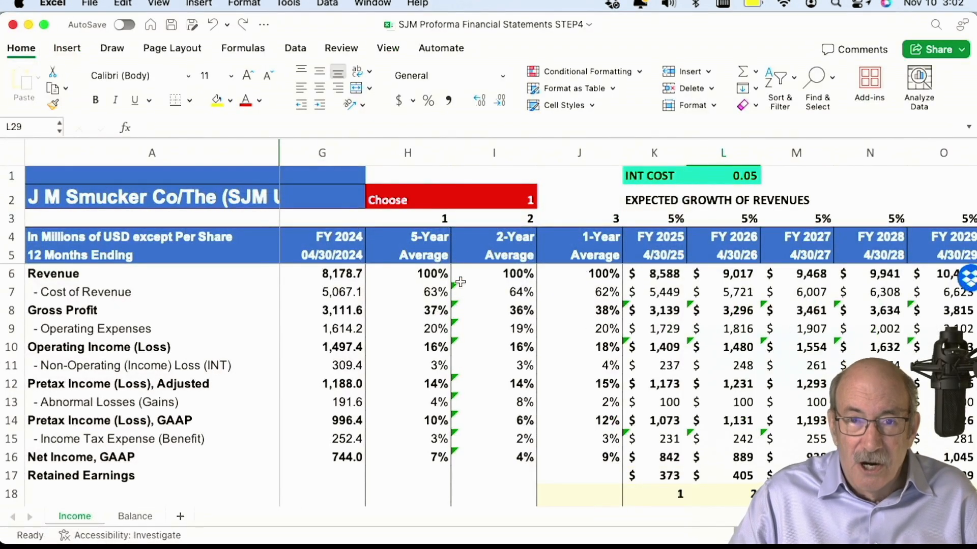
- Review the Income sheet's FY 2025 to FY 2029 projections and the FCFE valuation block down to Price/Share
{"action": "scroll", "coordinate": [461, 282], "scroll_direction": "down", "scroll_amount": 3}
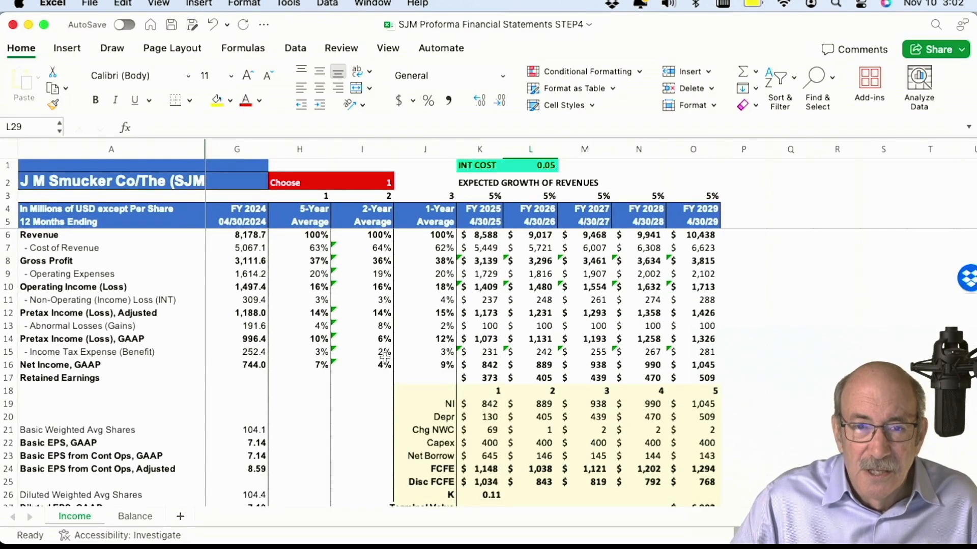
{"action": "scroll", "coordinate": [385, 357], "scroll_direction": "down", "scroll_amount": 8}
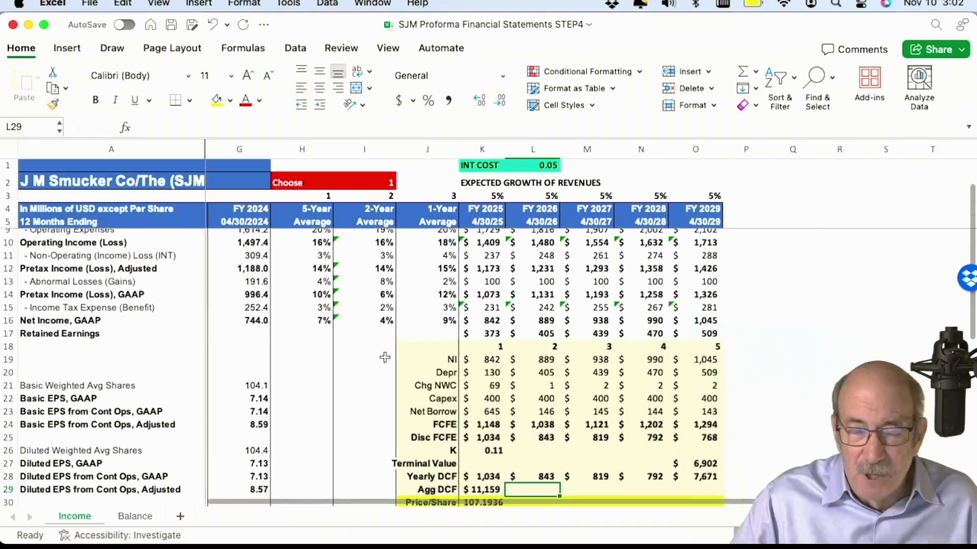
{"action": "scroll", "coordinate": [385, 357], "scroll_direction": "down", "scroll_amount": 3}
{"action": "scroll", "coordinate": [385, 358], "scroll_direction": "right", "scroll_amount": 2}
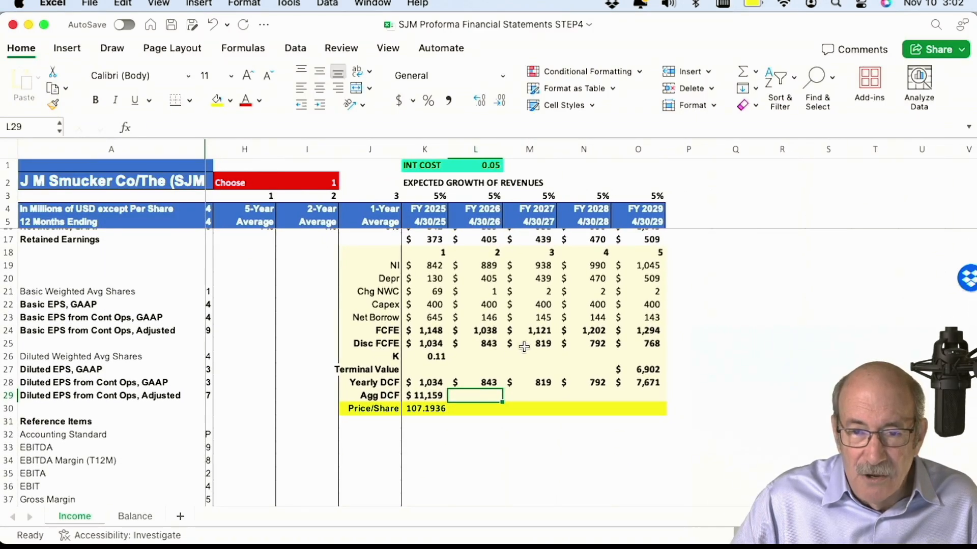
{"action": "scroll", "coordinate": [508, 361], "scroll_direction": "up", "scroll_amount": 11}
{"action": "scroll", "coordinate": [508, 361], "scroll_direction": "left", "scroll_amount": 1}
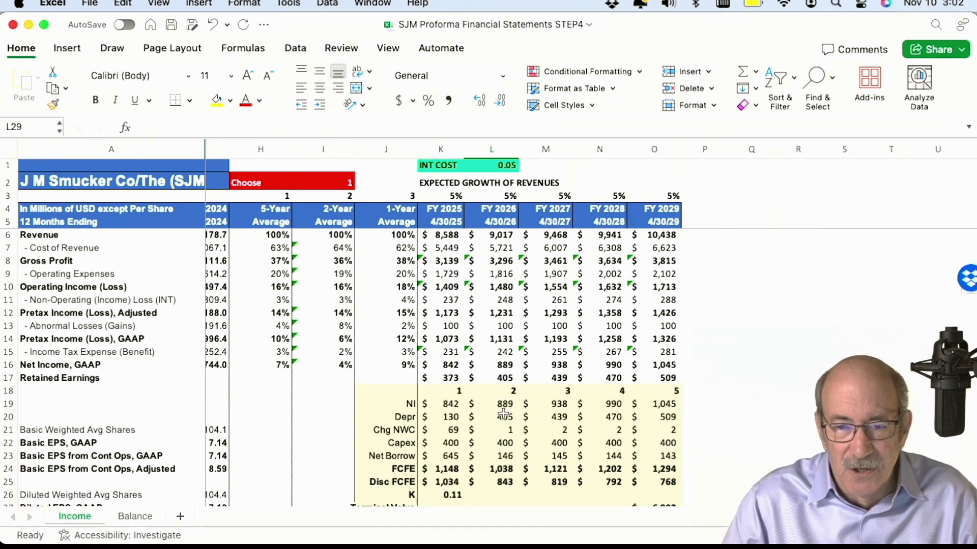
{"action": "scroll", "coordinate": [504, 415], "scroll_direction": "down", "scroll_amount": 4}
{"action": "scroll", "coordinate": [504, 414], "scroll_direction": "right", "scroll_amount": 1}
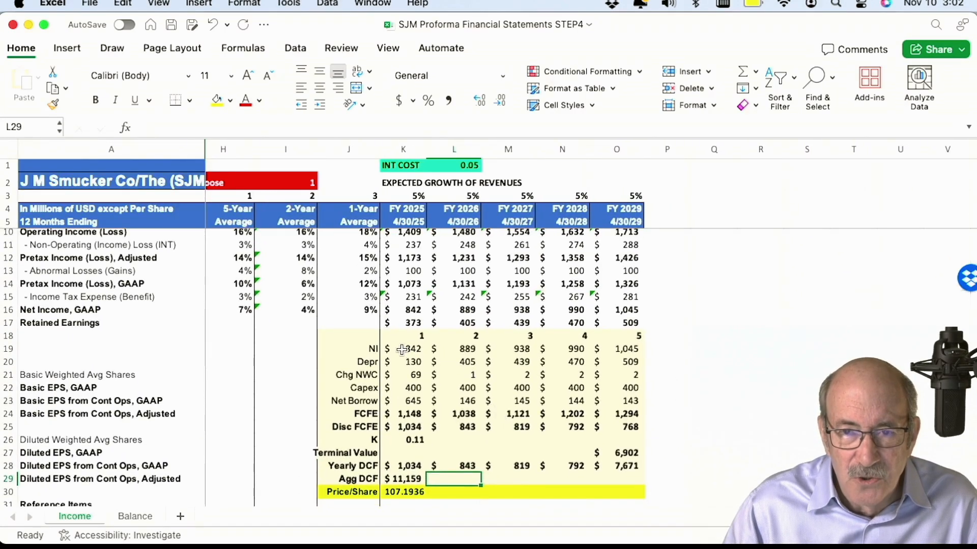
{"action": "scroll", "coordinate": [402, 350], "scroll_direction": "left", "scroll_amount": 1}
{"action": "scroll", "coordinate": [402, 350], "scroll_direction": "down", "scroll_amount": 1}
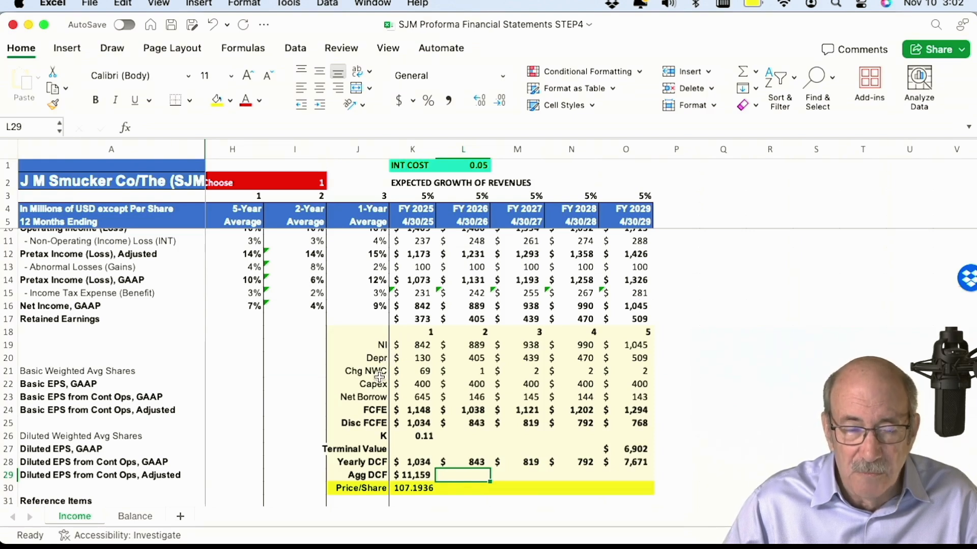
- Go through the FCFE components in order, from NI through Depr, Chg NWC, Capex and Net Borrow to FCFE
{"action": "left_click", "coordinate": [373, 342]}
{"action": "key", "text": "Down"}
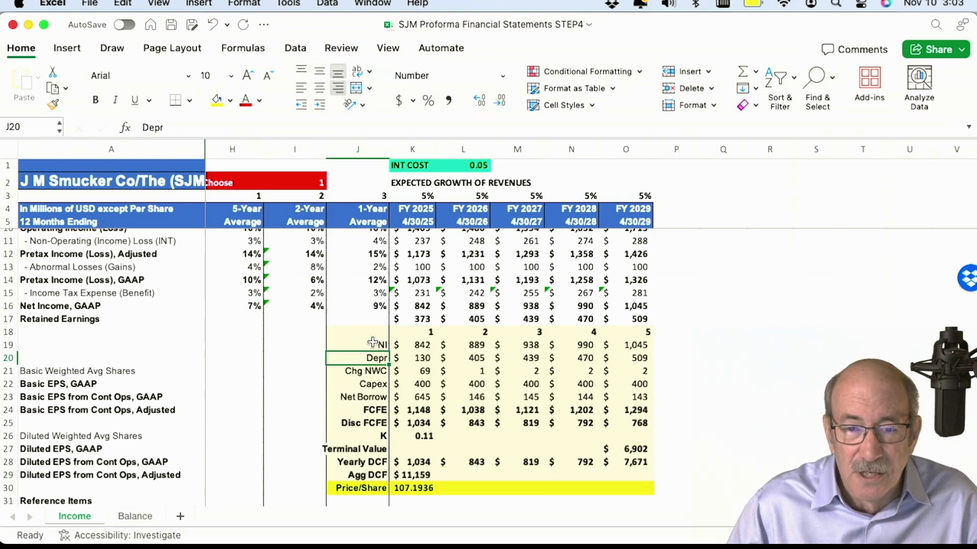
{"action": "key", "text": "Down"}
{"action": "key", "text": "Down"}
{"action": "key", "text": "Down"}
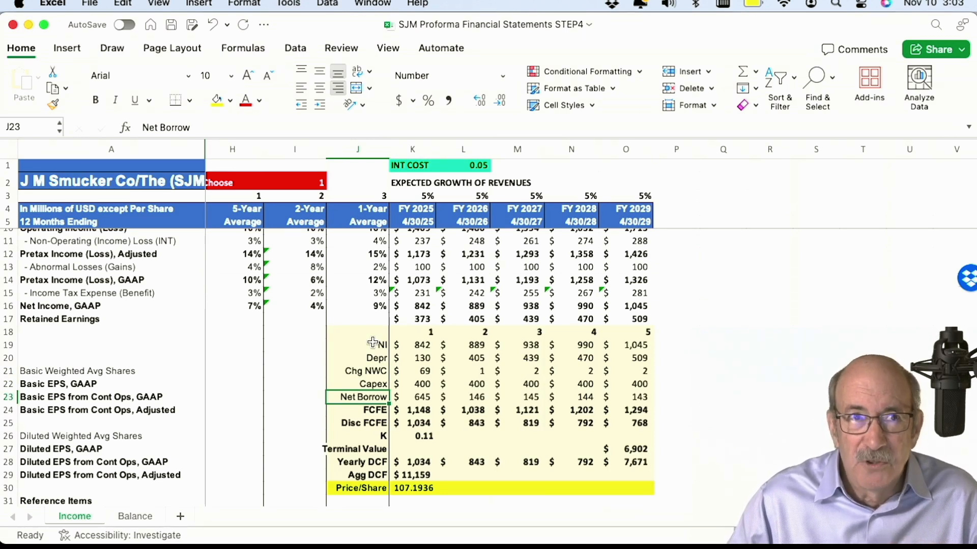
{"action": "key", "text": "Down"}
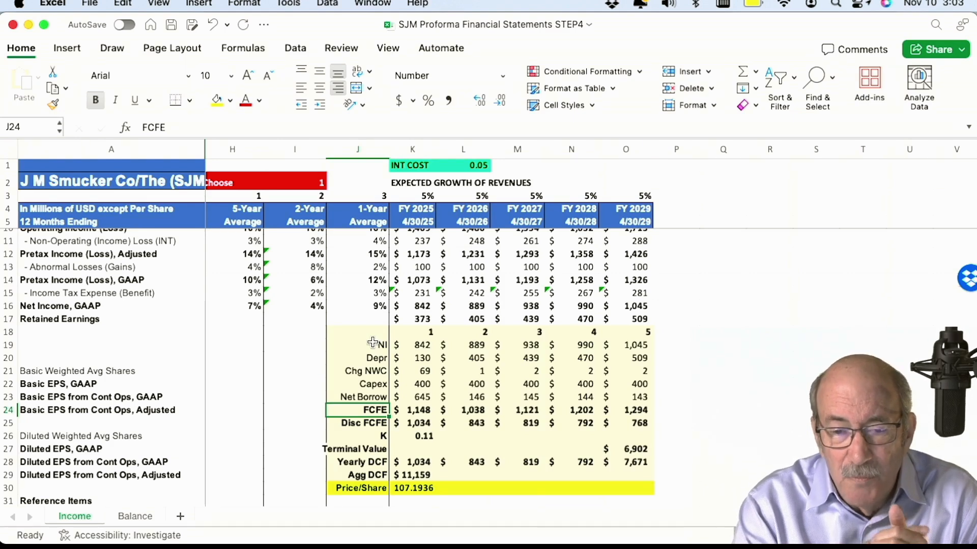
- Examine the FY 2025 FCFE value and check the formula behind FY 2025 Net Borrow
{"action": "key", "text": "Up"}
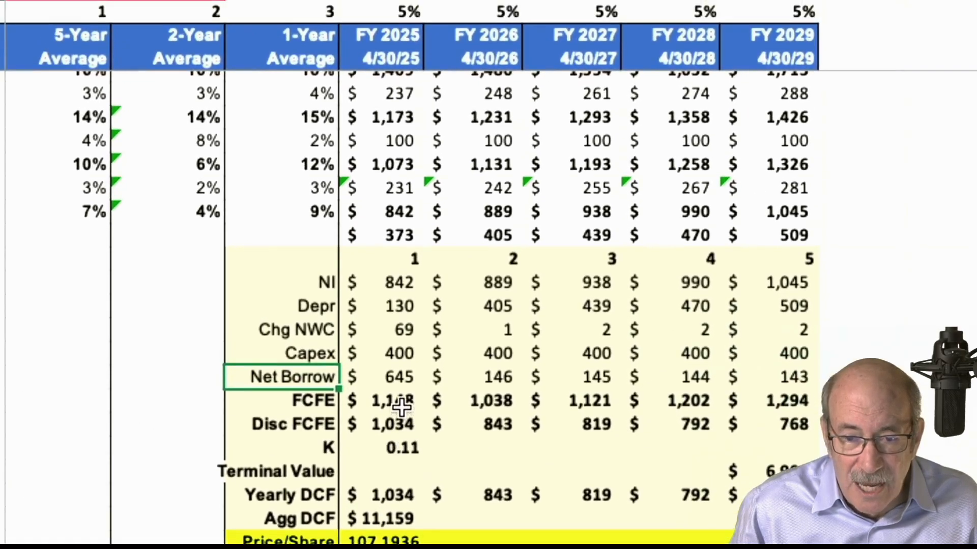
{"action": "left_click", "coordinate": [399, 404]}
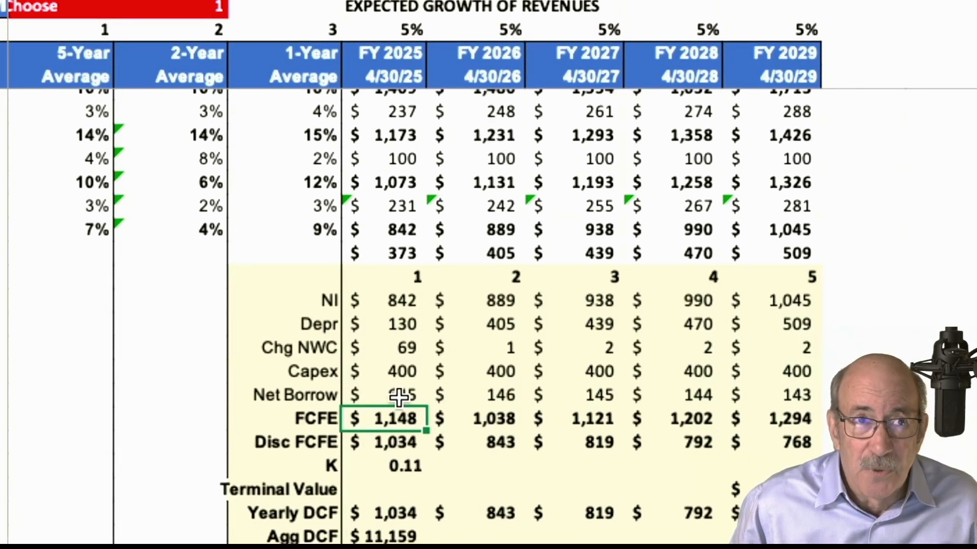
{"action": "left_click", "coordinate": [400, 397]}
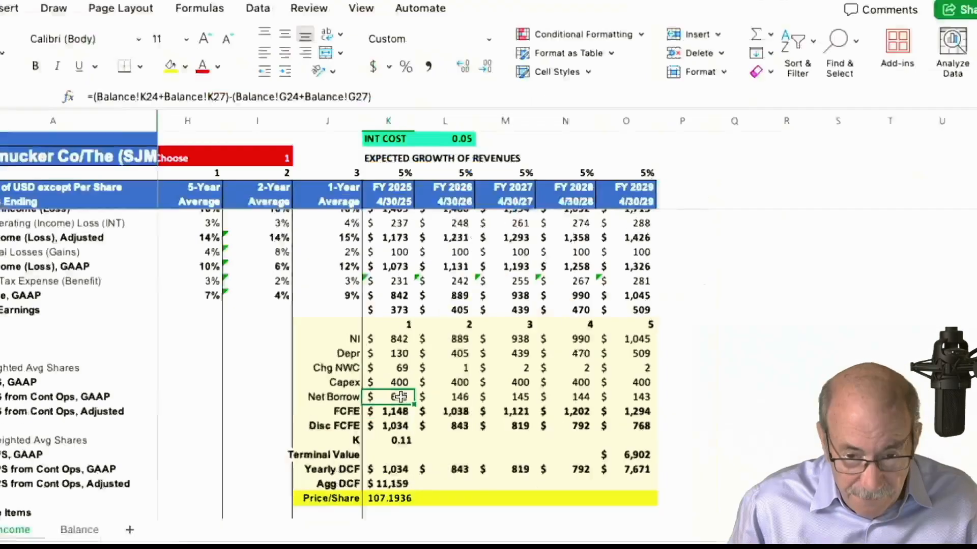
- Switch to Safari, go to canvas.jcu.edu and sign in with the saved username and password
{"action": "key", "text": "super+Tab"}
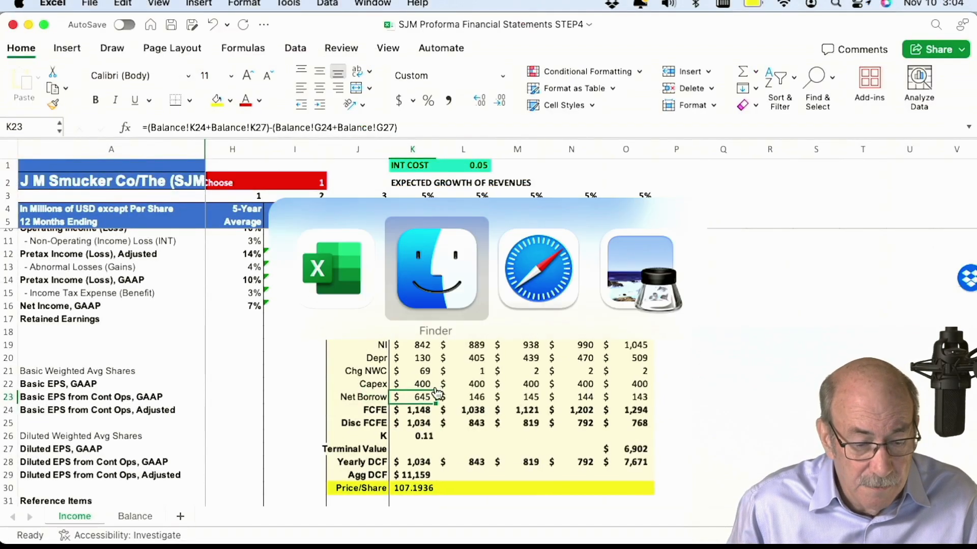
{"action": "key", "text": "super+Tab"}
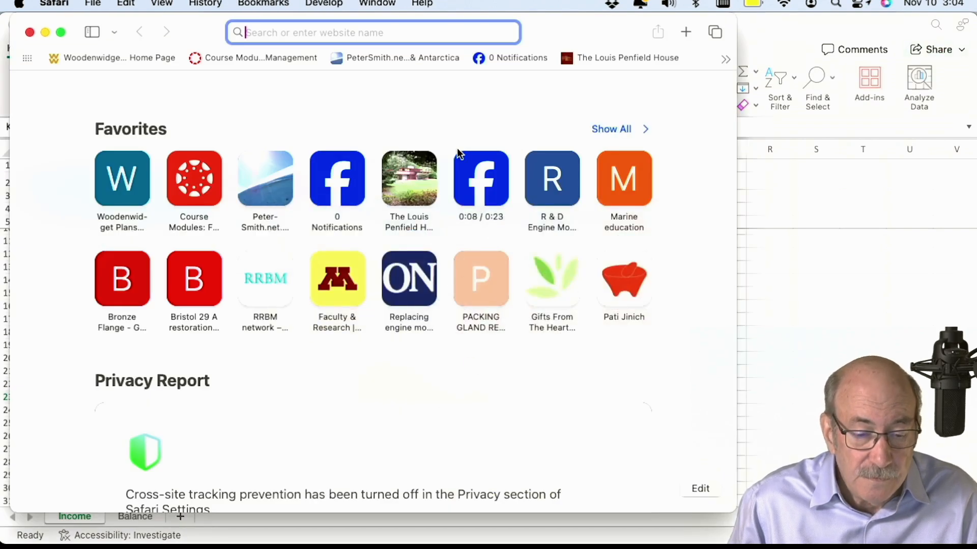
{"action": "type", "text": "can"}
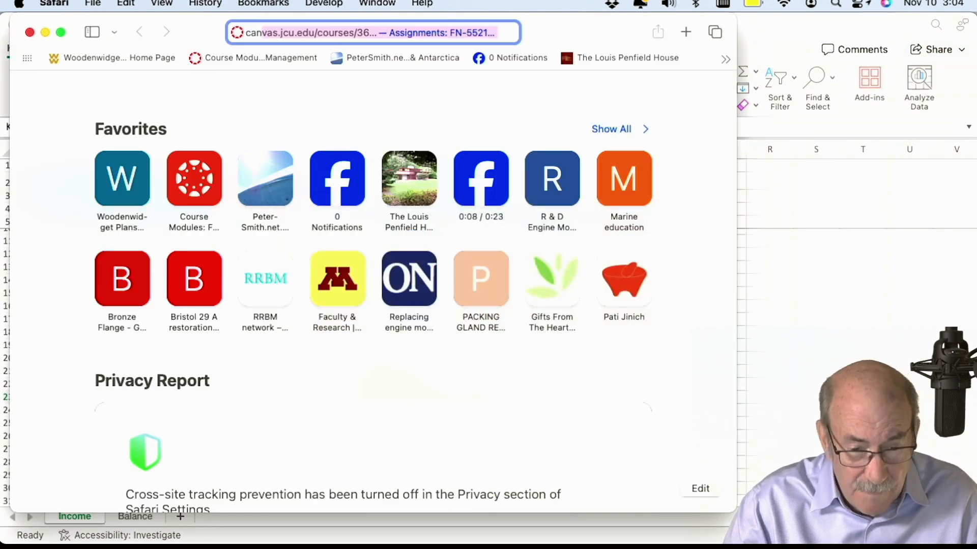
{"action": "key", "text": "Return"}
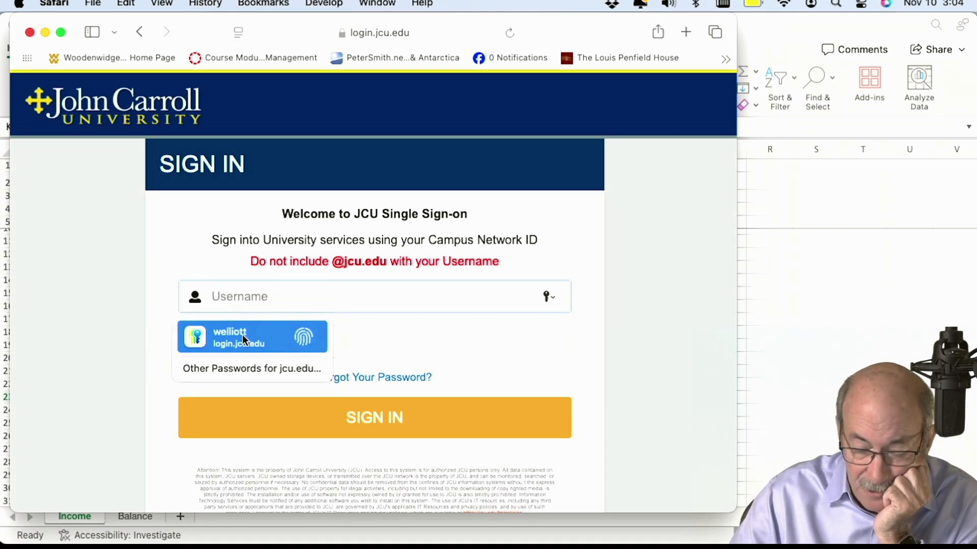
{"action": "left_click", "coordinate": [242, 334]}
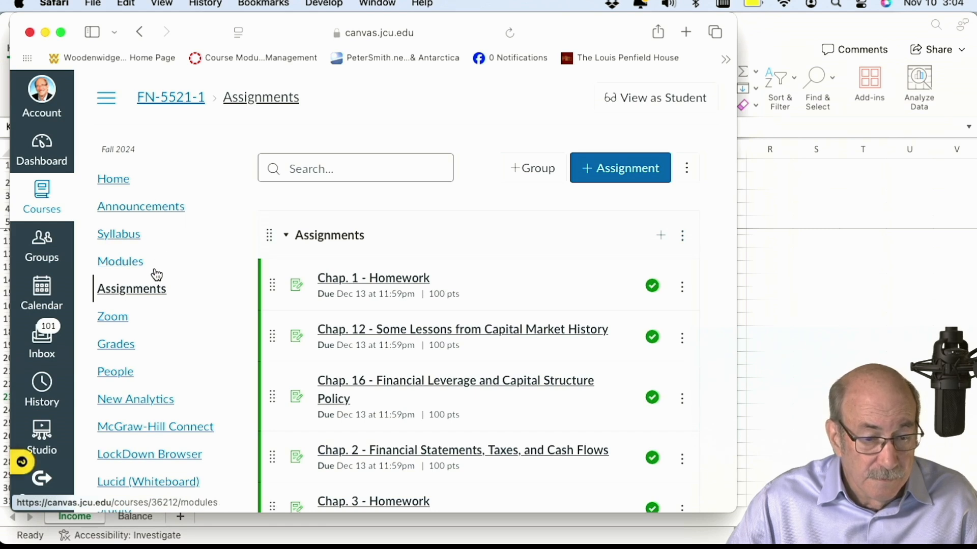
- Open the modules of the FN-3342 FA24: Investments course from the dashboard
{"action": "left_click", "coordinate": [41, 145]}
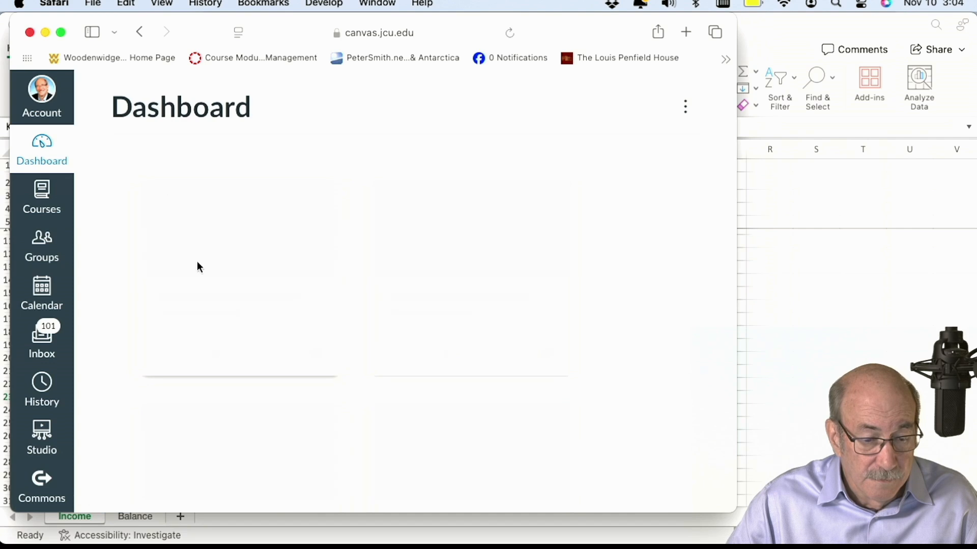
{"action": "left_click", "coordinate": [206, 320]}
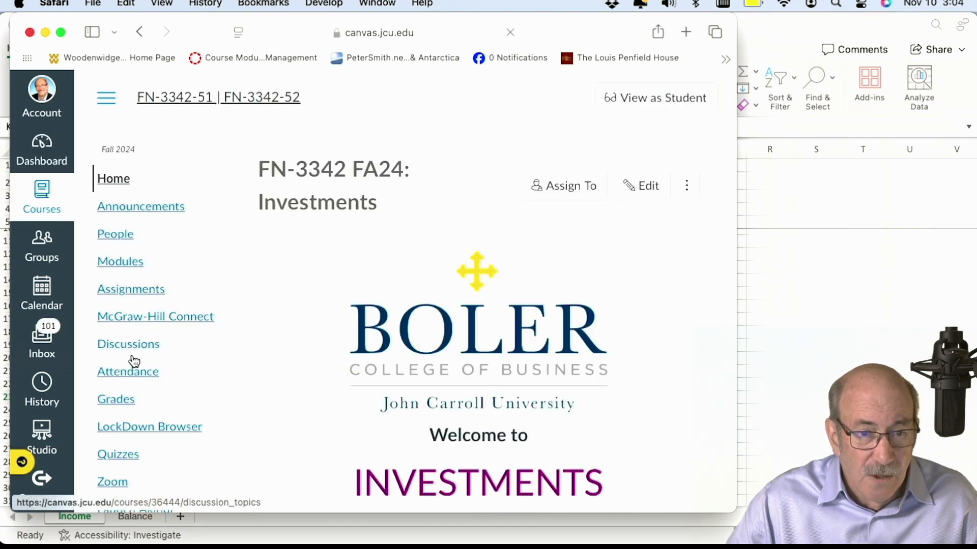
{"action": "left_click", "coordinate": [121, 262]}
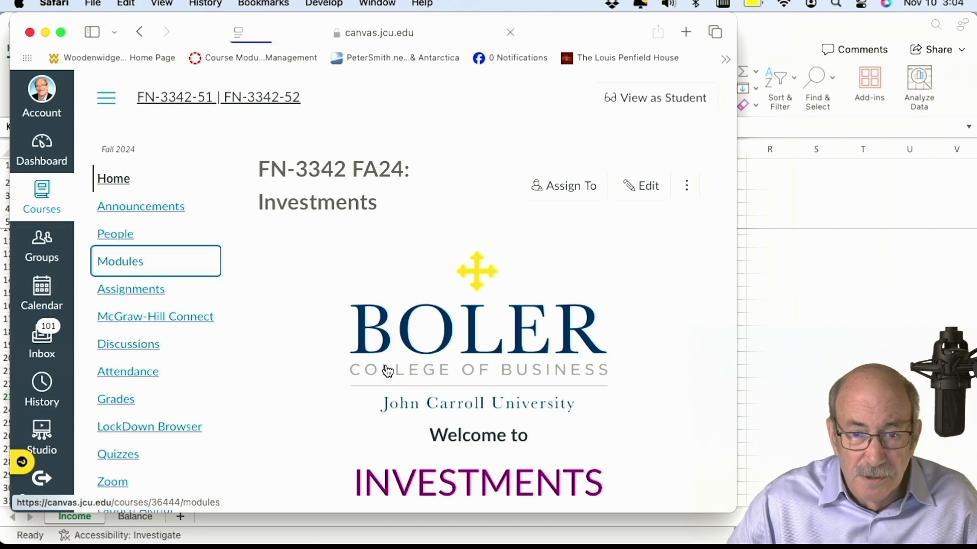
- Find Security Analysis SJM Fall 2024.pdf among the course modules and open it
{"action": "scroll", "coordinate": [387, 372], "scroll_direction": "down", "scroll_amount": 20}
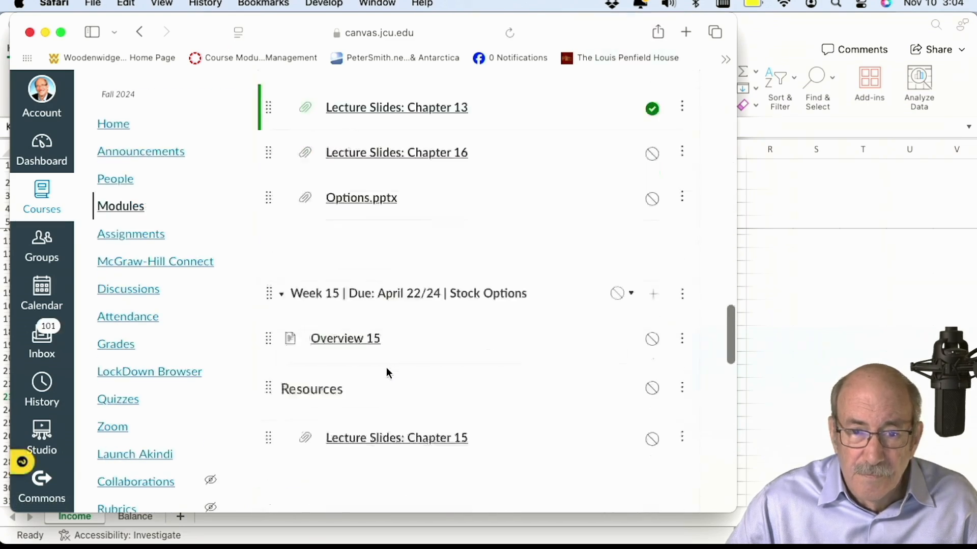
{"action": "scroll", "coordinate": [386, 373], "scroll_direction": "down", "scroll_amount": 10}
{"action": "scroll", "coordinate": [388, 373], "scroll_direction": "up", "scroll_amount": 3}
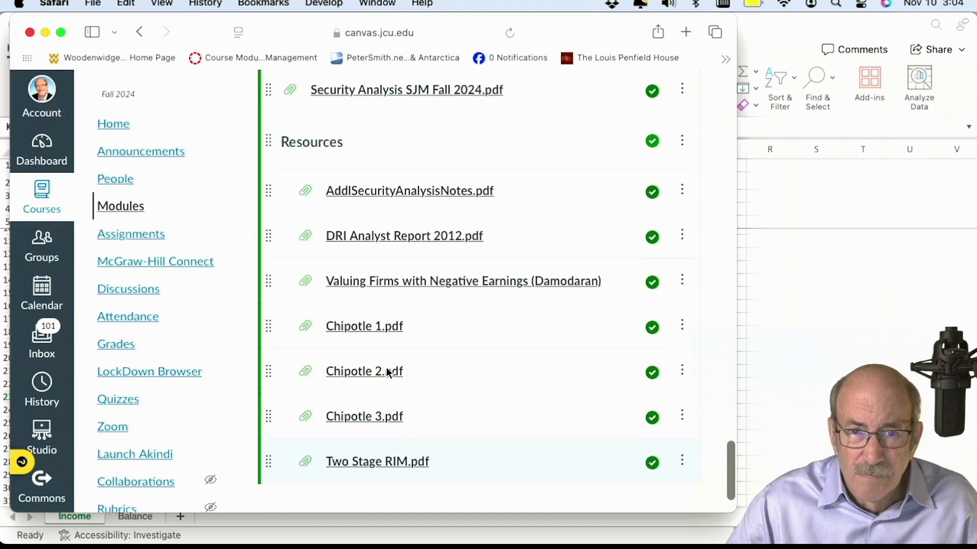
{"action": "left_click", "coordinate": [385, 102]}
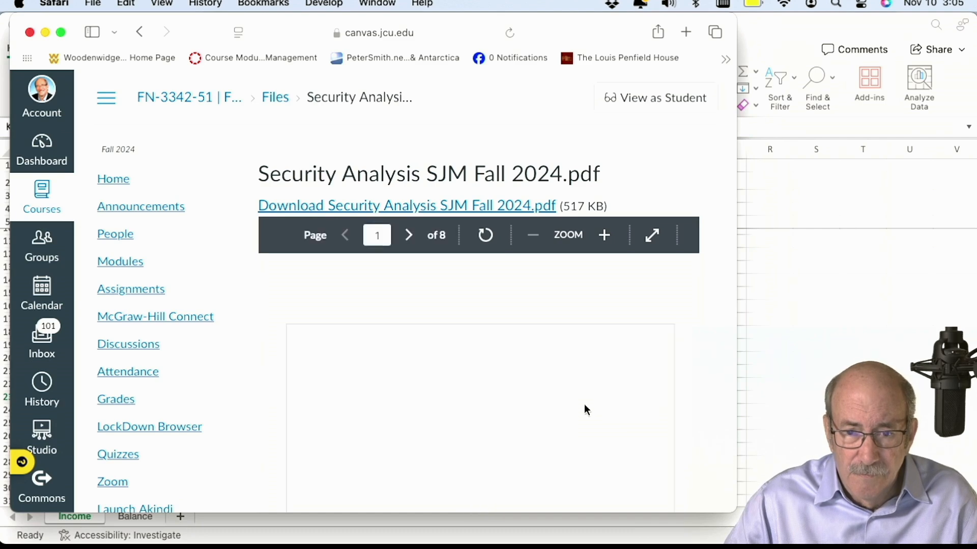
- Look through the course PDF for the FAQ on calculating Free Cash-flow to Equity and its summary formula
{"action": "scroll", "coordinate": [584, 404], "scroll_direction": "down", "scroll_amount": 15}
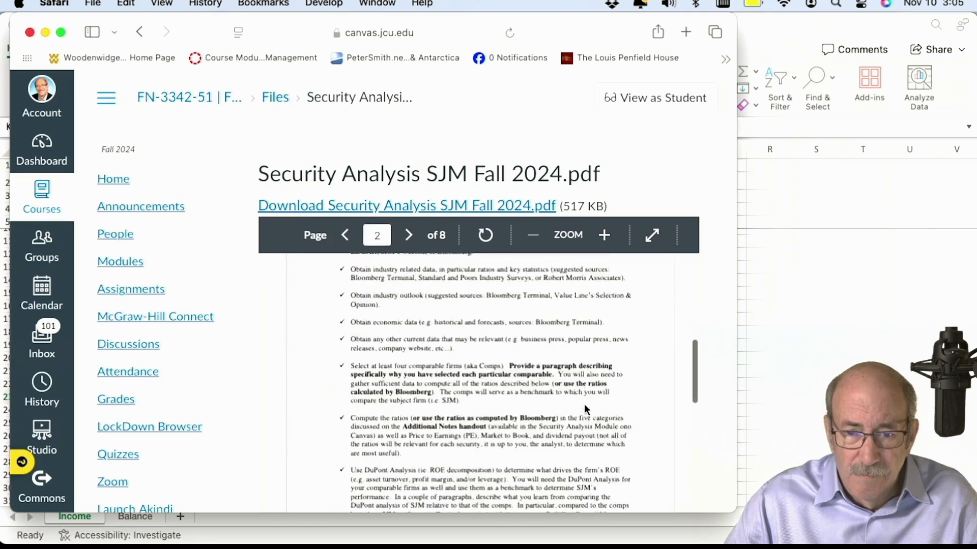
{"action": "scroll", "coordinate": [584, 404], "scroll_direction": "down", "scroll_amount": 8}
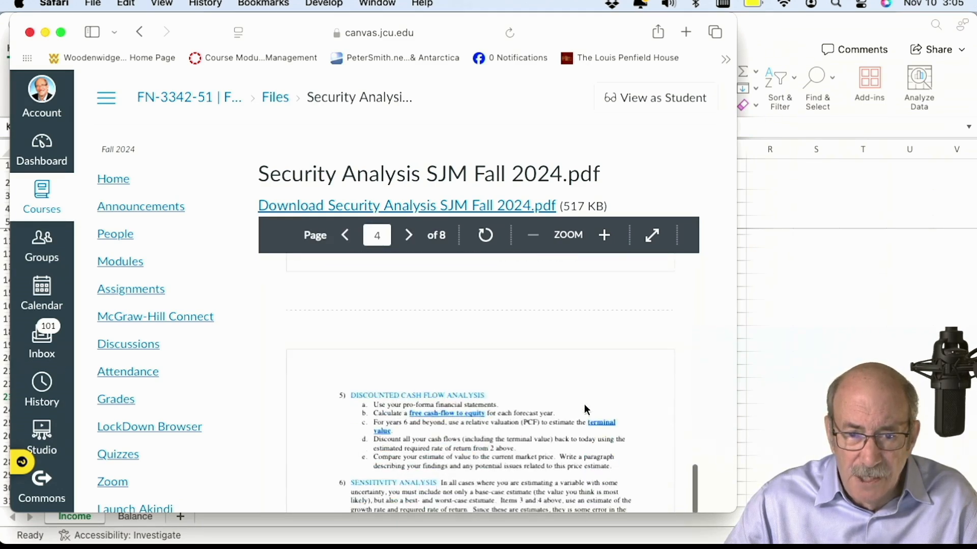
{"action": "scroll", "coordinate": [584, 404], "scroll_direction": "down", "scroll_amount": 15}
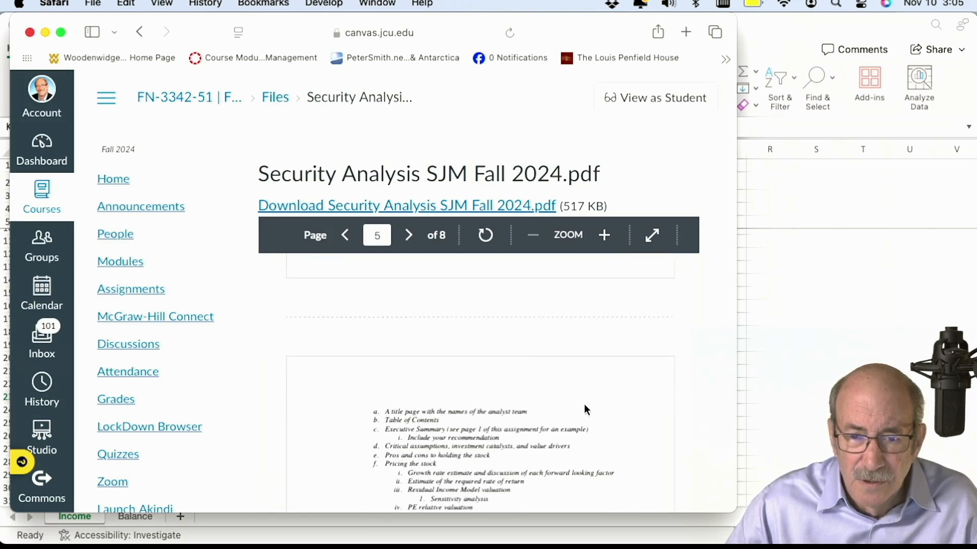
{"action": "scroll", "coordinate": [584, 404], "scroll_direction": "down", "scroll_amount": 10}
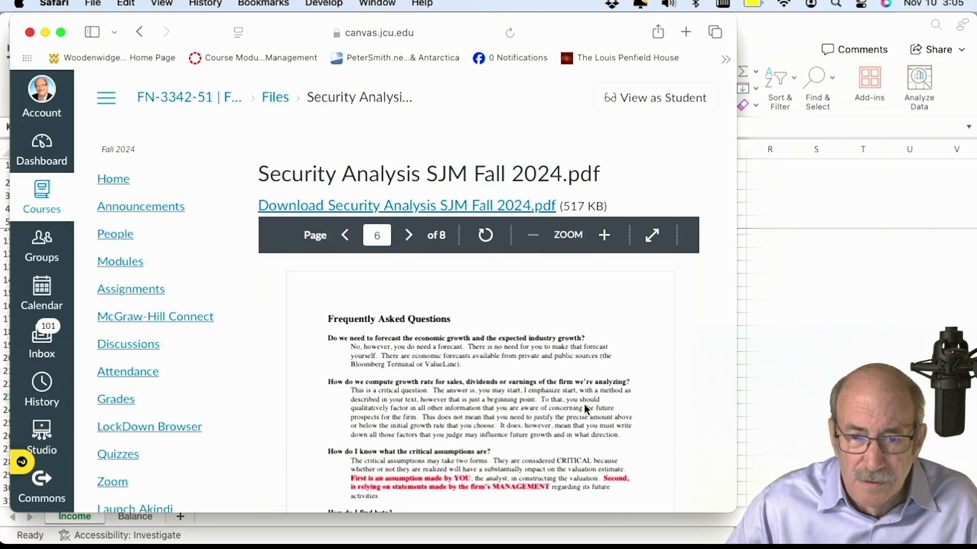
{"action": "scroll", "coordinate": [584, 404], "scroll_direction": "down", "scroll_amount": 10}
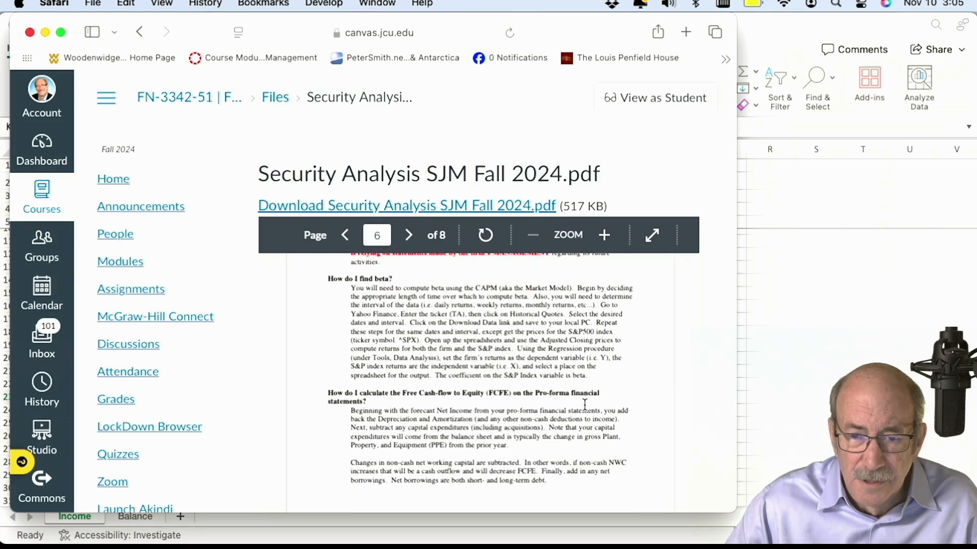
{"action": "scroll", "coordinate": [584, 405], "scroll_direction": "down", "scroll_amount": 10}
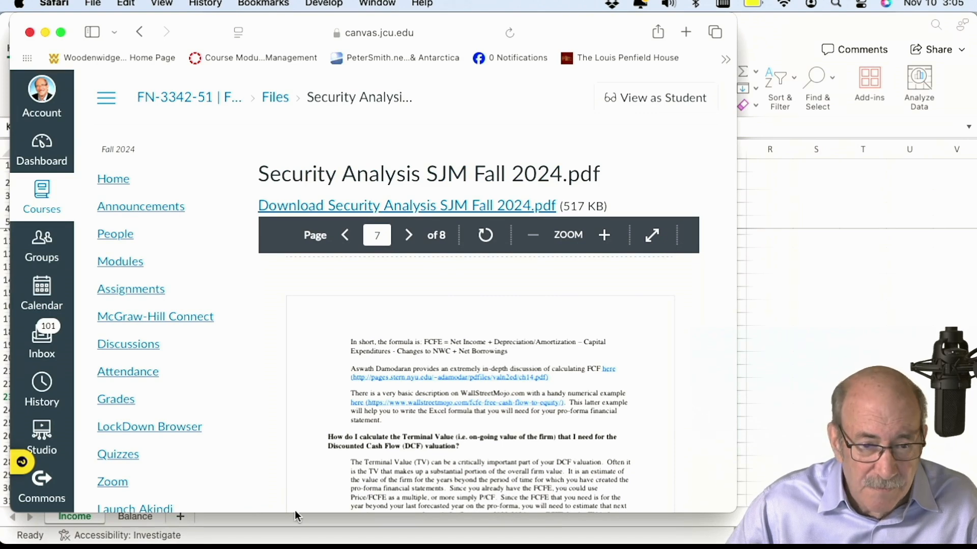
- Switch to Finder and open Security Analysis SJM Fall 2024.pdf from Dropbox's FN342 > Security Analysis folder
{"action": "mouse_move", "coordinate": [214, 529]}
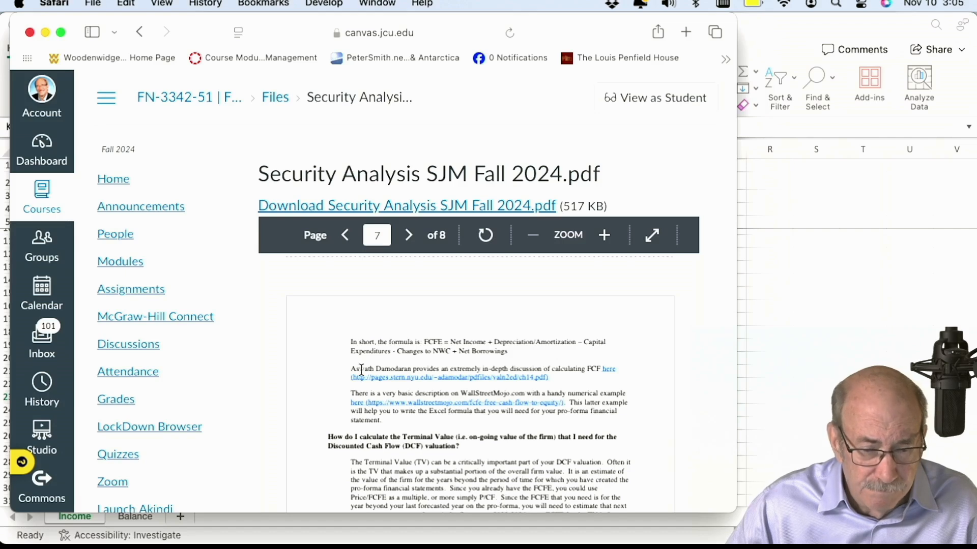
{"action": "key", "text": "super+Tab"}
{"action": "key", "text": "super+Tab"}
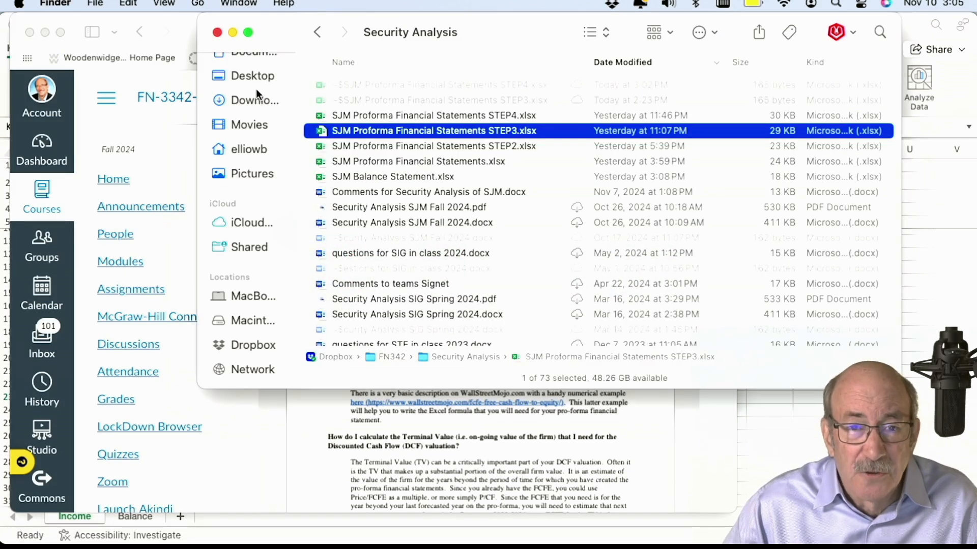
{"action": "left_click", "coordinate": [258, 353]}
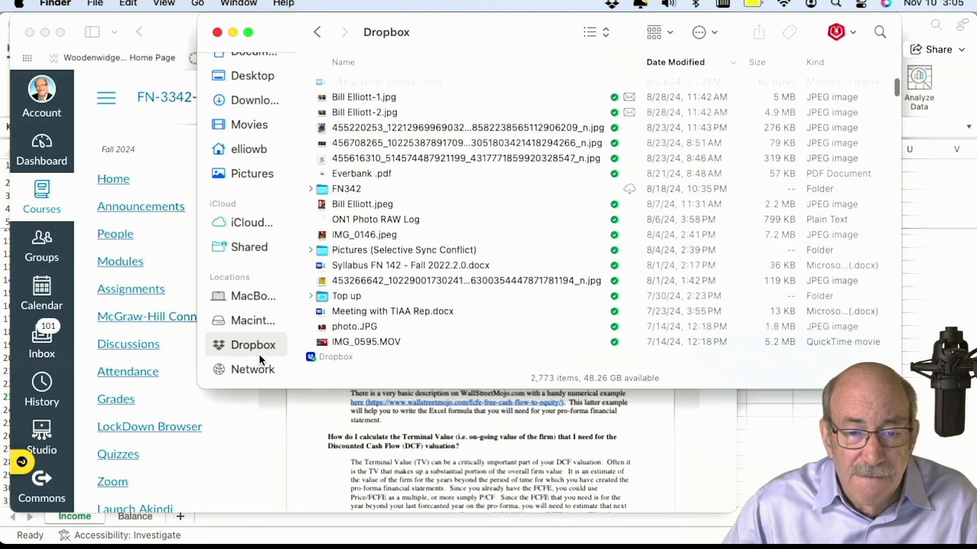
{"action": "double_click", "coordinate": [344, 189]}
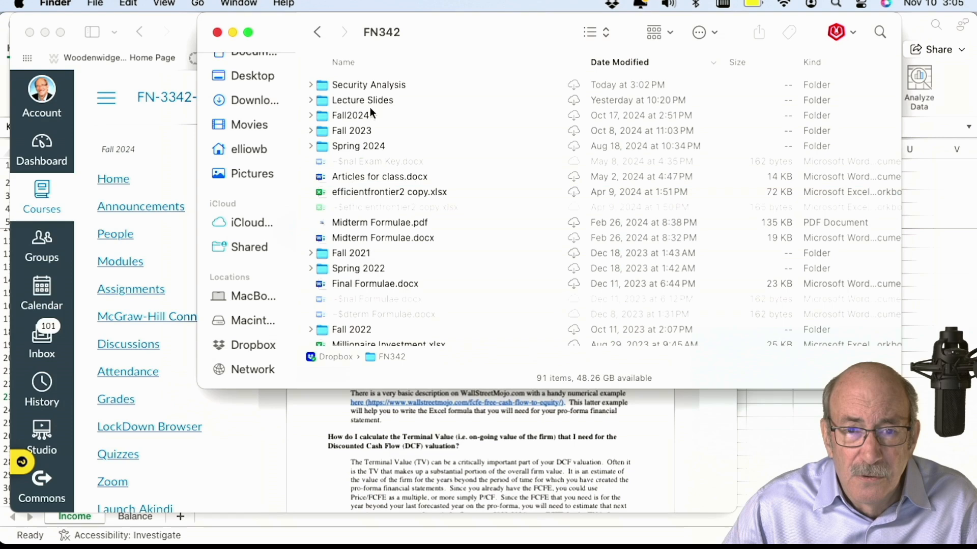
{"action": "double_click", "coordinate": [358, 83]}
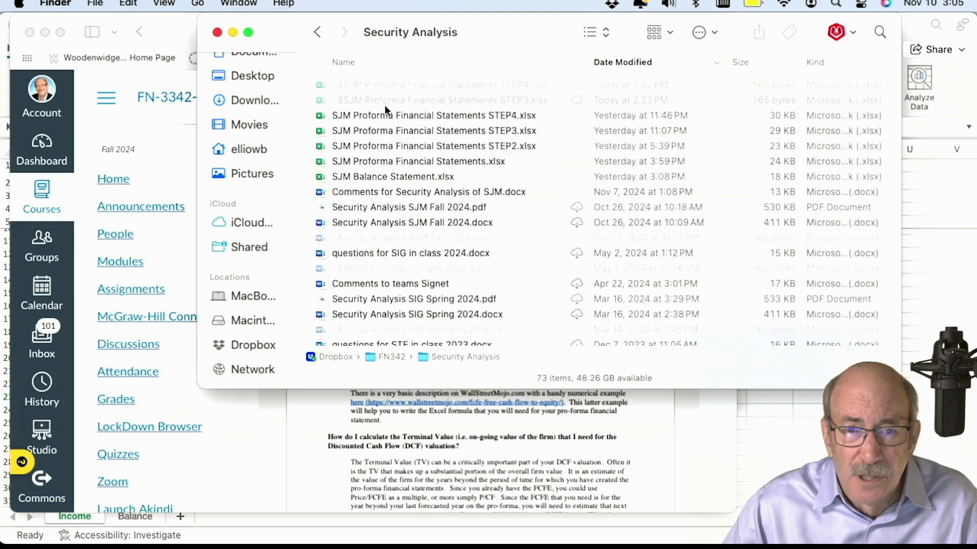
{"action": "double_click", "coordinate": [407, 205]}
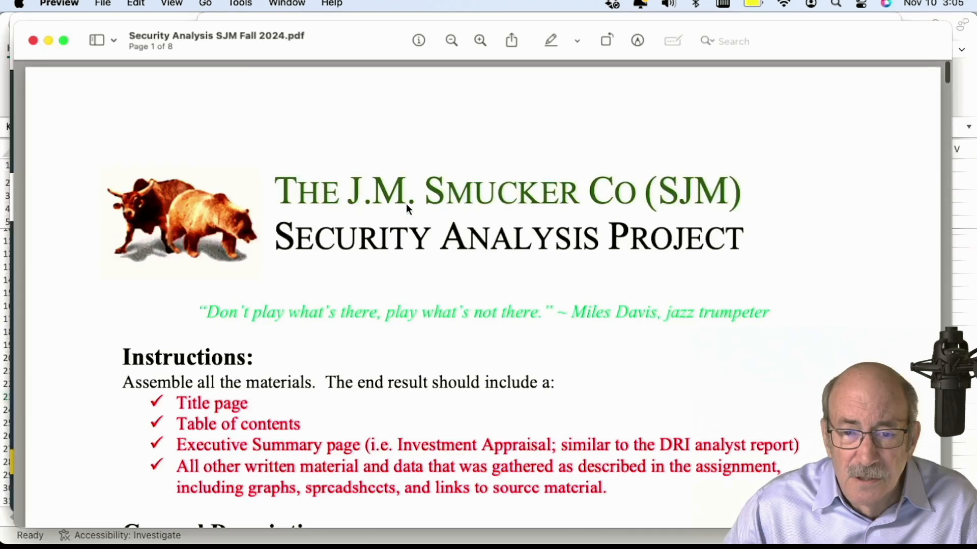
- Find the WallStreetMojo FCFE link below the FCFE formula on page 7 and open it in Safari
{"action": "scroll", "coordinate": [426, 291], "scroll_direction": "down", "scroll_amount": 15}
{"action": "scroll", "coordinate": [426, 294], "scroll_direction": "down", "scroll_amount": 20}
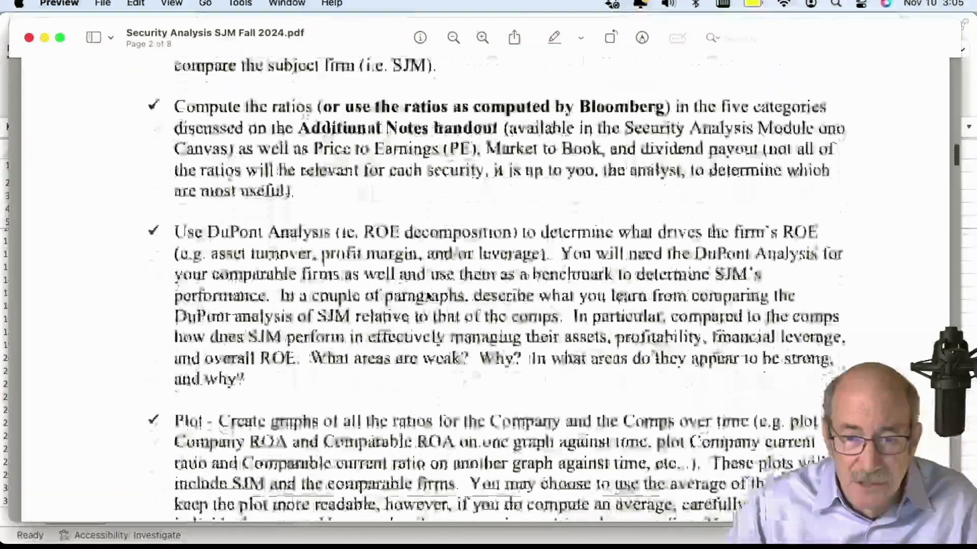
{"action": "scroll", "coordinate": [427, 295], "scroll_direction": "down", "scroll_amount": 20}
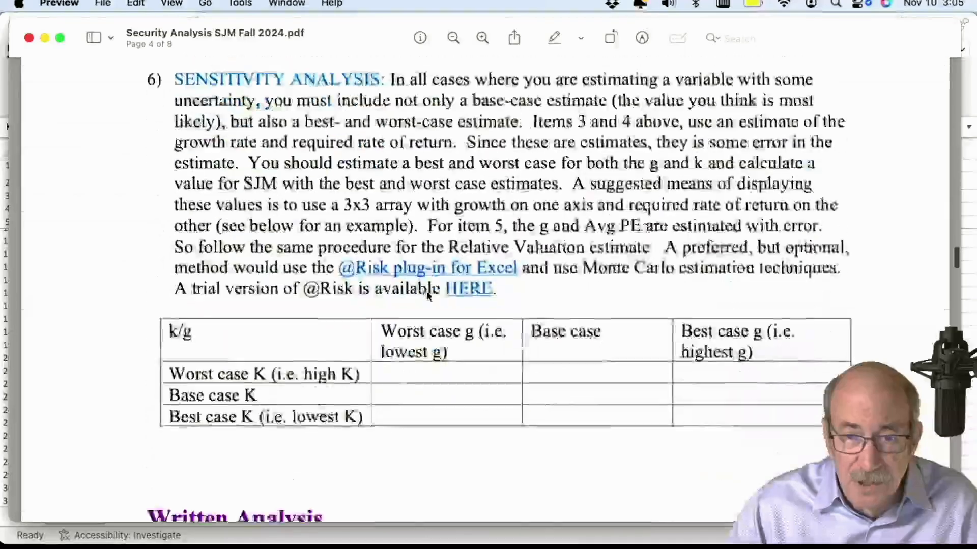
{"action": "scroll", "coordinate": [427, 296], "scroll_direction": "down", "scroll_amount": 20}
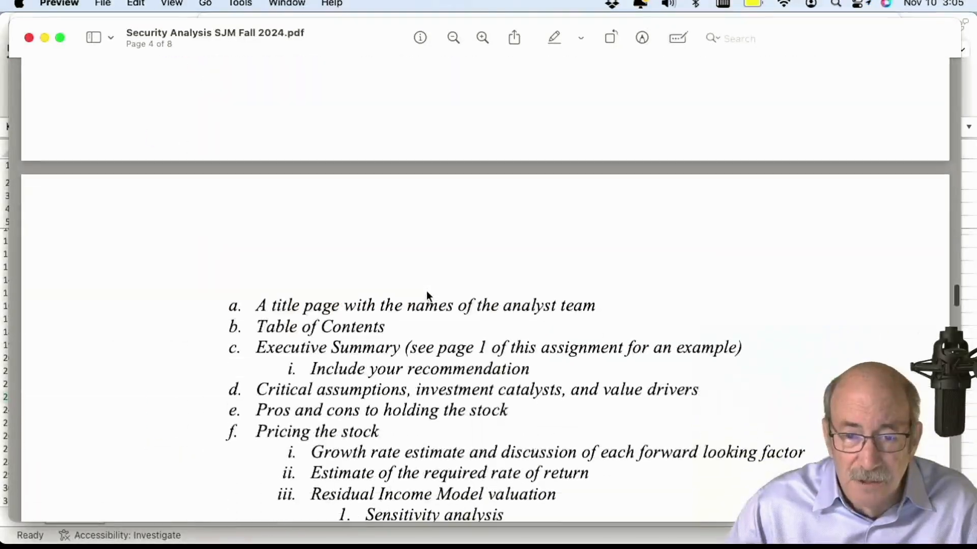
{"action": "scroll", "coordinate": [427, 296], "scroll_direction": "down", "scroll_amount": 20}
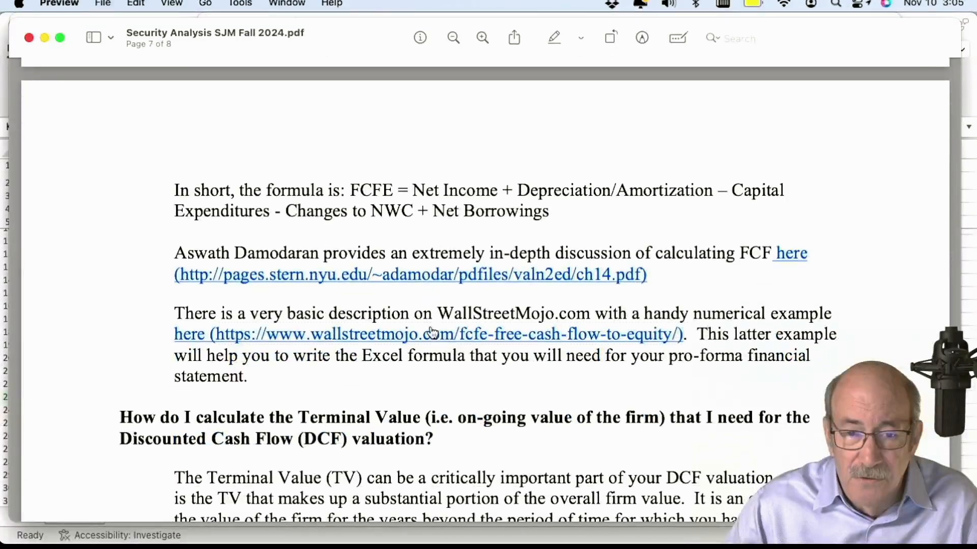
{"action": "left_click", "coordinate": [381, 340]}
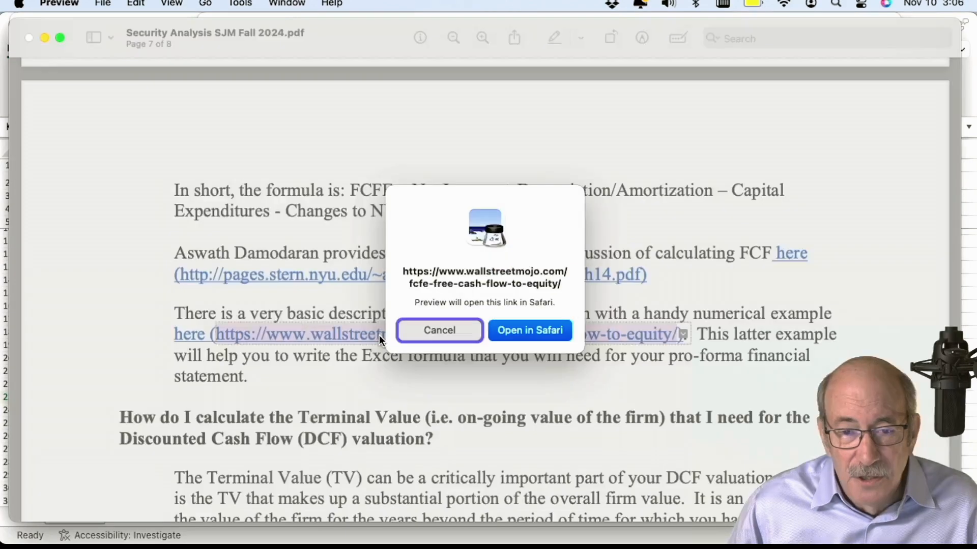
{"action": "left_click", "coordinate": [522, 331]}
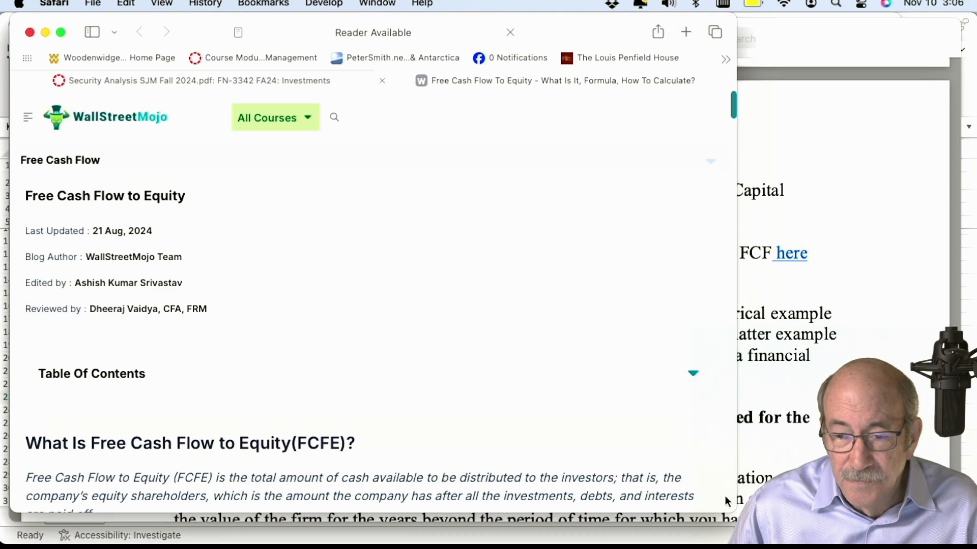
- Enlarge the Safari window and dismiss the Free Download offer covering the Free Cash Flow to Equity article
{"action": "left_click_drag", "start_coordinate": [736, 512], "coordinate": [901, 490]}
{"action": "scroll", "coordinate": [627, 313], "scroll_direction": "up", "scroll_amount": 4}
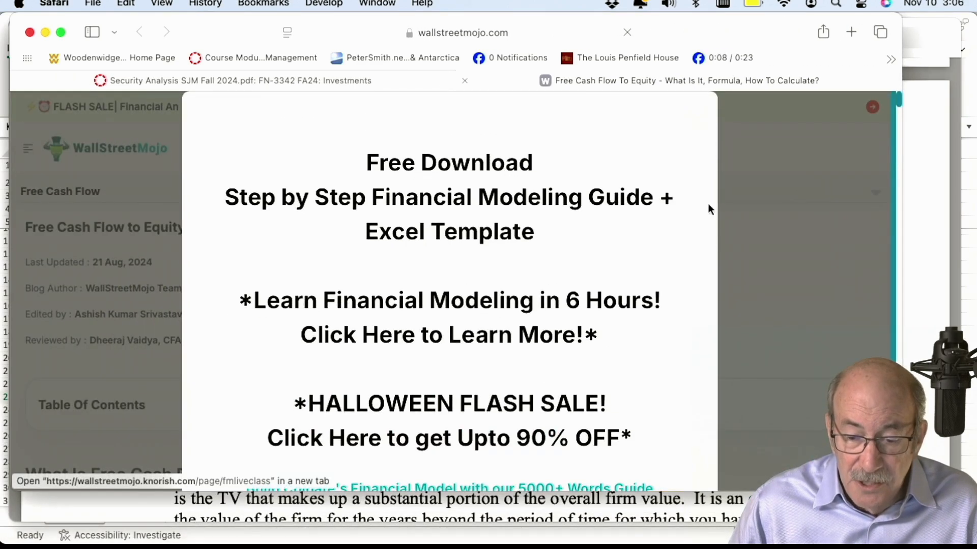
{"action": "left_click", "coordinate": [694, 121]}
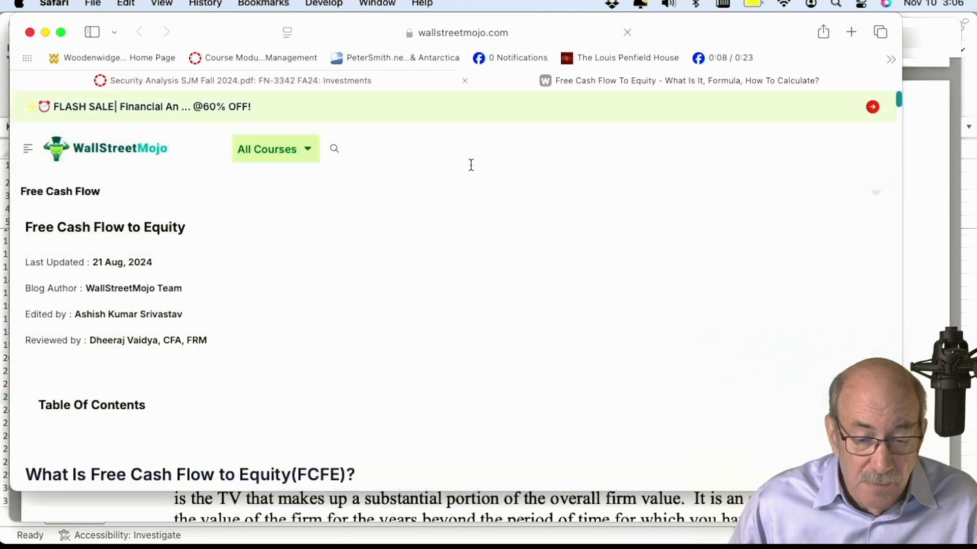
- Find the FCFE Formulas section of the article, closing the floating video and the Free Investment Banking Course offer
{"action": "scroll", "coordinate": [263, 229], "scroll_direction": "down", "scroll_amount": 1}
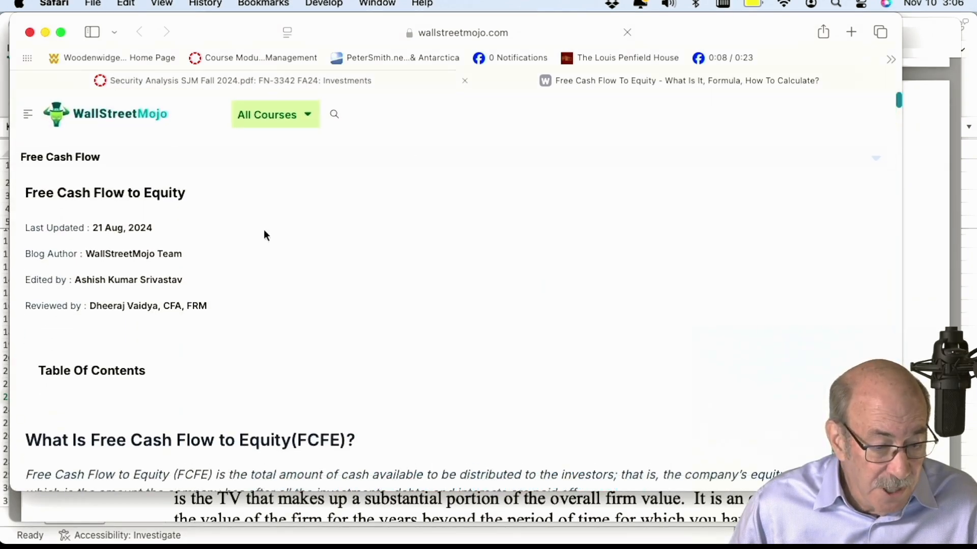
{"action": "scroll", "coordinate": [264, 230], "scroll_direction": "down", "scroll_amount": 5}
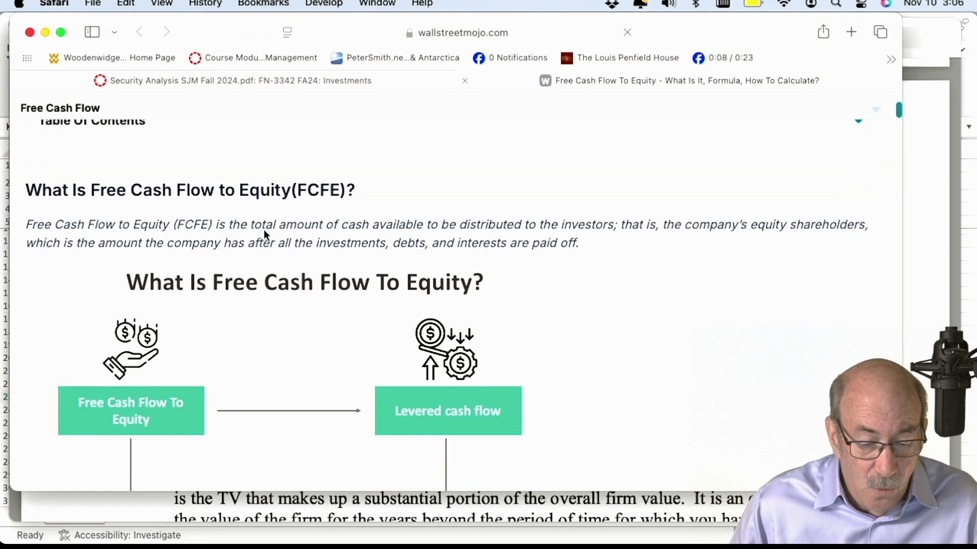
{"action": "scroll", "coordinate": [263, 230], "scroll_direction": "down", "scroll_amount": 7}
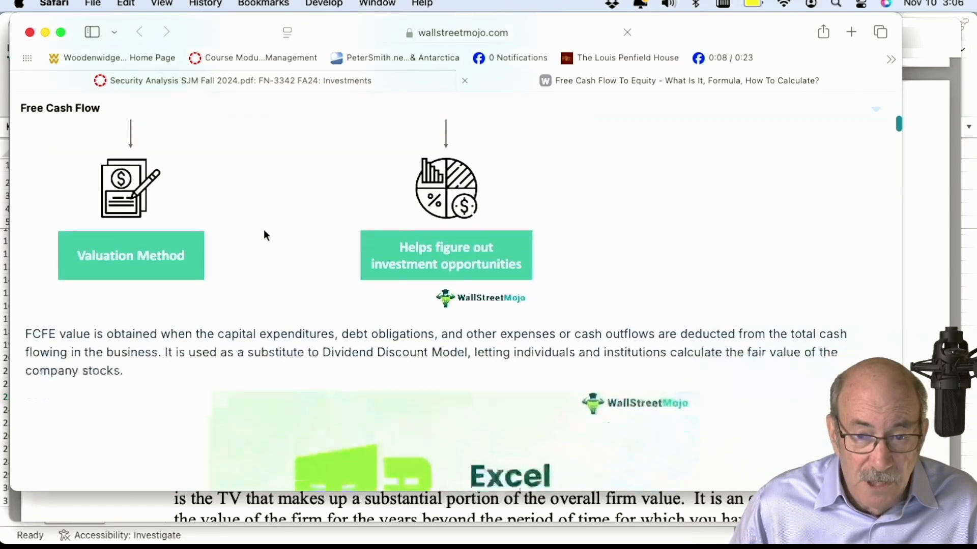
{"action": "scroll", "coordinate": [263, 230], "scroll_direction": "down", "scroll_amount": 10}
{"action": "scroll", "coordinate": [263, 230], "scroll_direction": "down", "scroll_amount": 4}
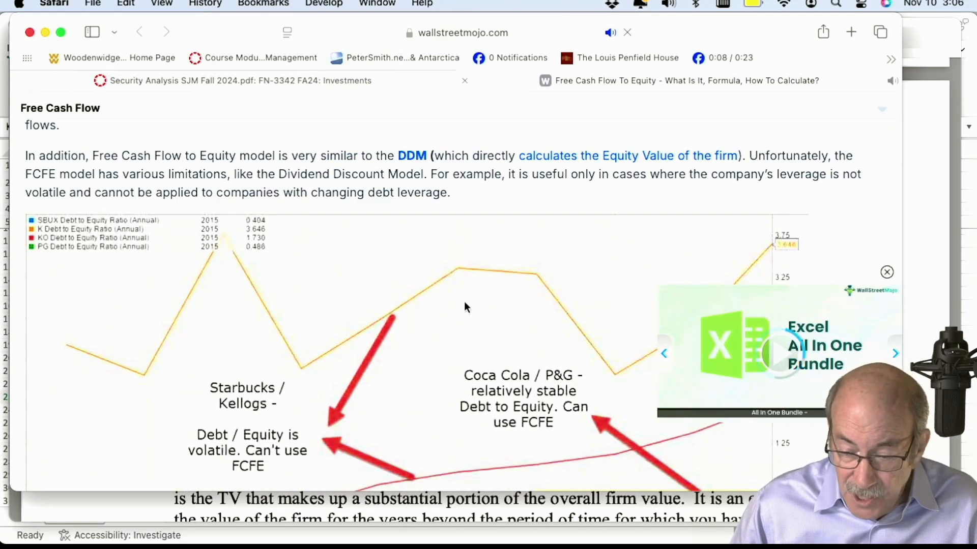
{"action": "left_click", "coordinate": [887, 273]}
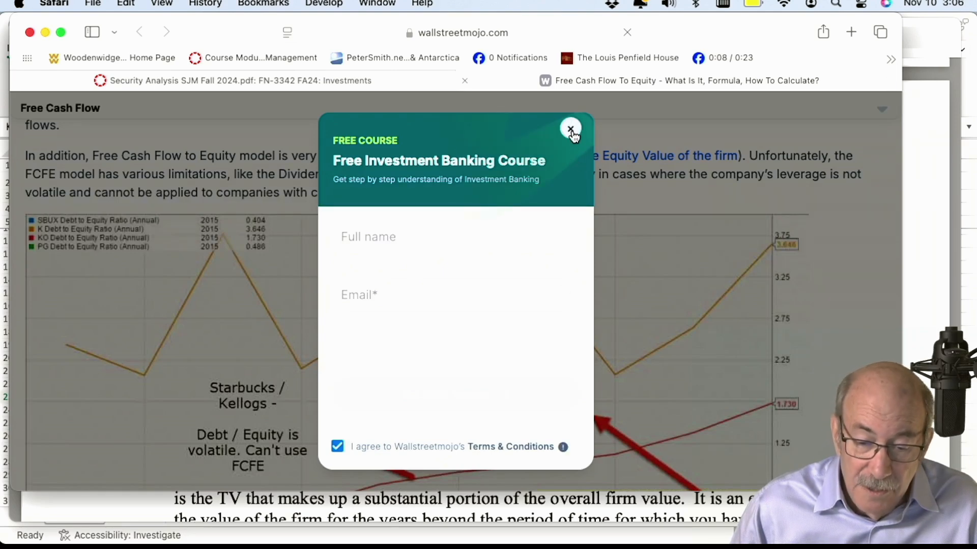
{"action": "left_click", "coordinate": [570, 129]}
{"action": "scroll", "coordinate": [414, 275], "scroll_direction": "down", "scroll_amount": 8}
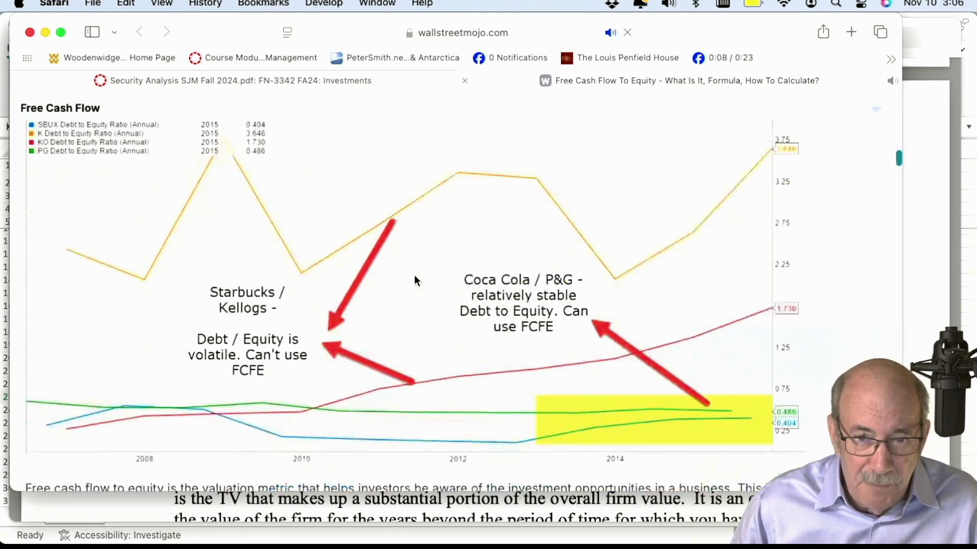
{"action": "scroll", "coordinate": [414, 275], "scroll_direction": "down", "scroll_amount": 5}
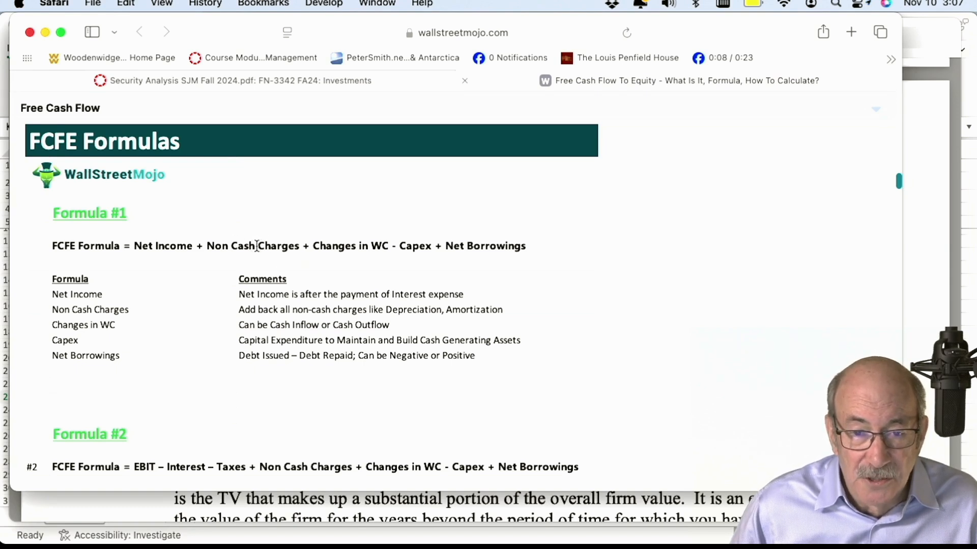
- Examine both FCFE formulas and the comments on each component, through to the 2016 calculation in Example 1
{"action": "scroll", "coordinate": [204, 303], "scroll_direction": "down", "scroll_amount": 2}
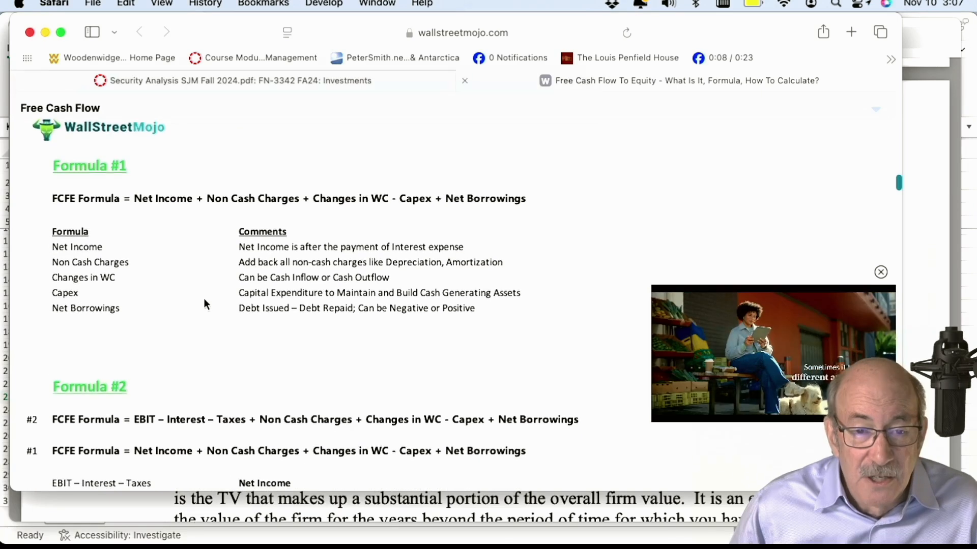
{"action": "scroll", "coordinate": [252, 260], "scroll_direction": "down", "scroll_amount": 5}
{"action": "scroll", "coordinate": [253, 260], "scroll_direction": "down", "scroll_amount": 3}
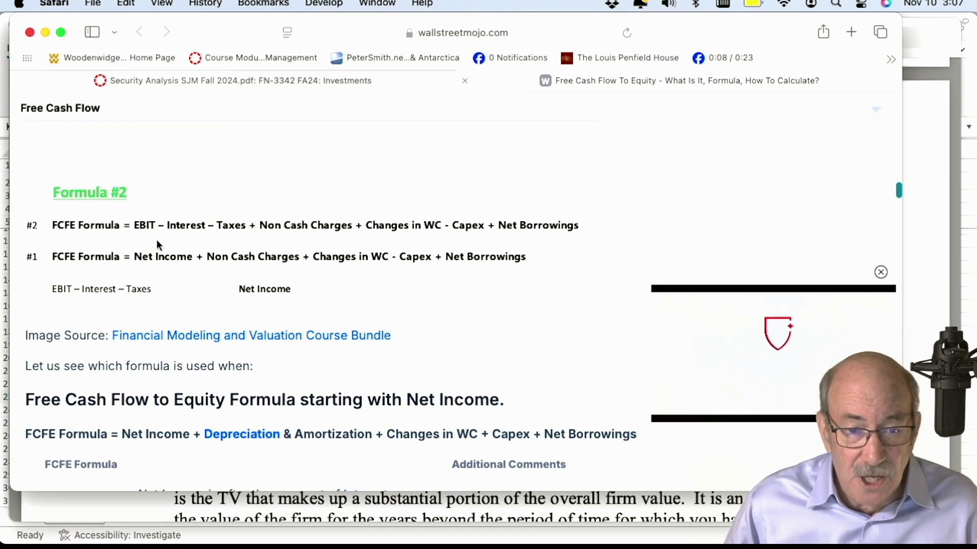
{"action": "scroll", "coordinate": [153, 274], "scroll_direction": "down", "scroll_amount": 2}
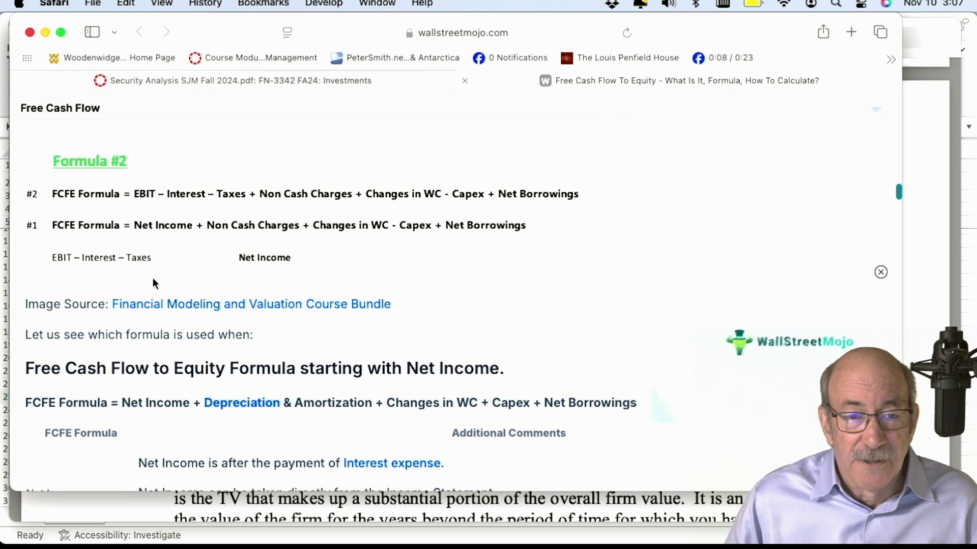
{"action": "scroll", "coordinate": [153, 281], "scroll_direction": "down", "scroll_amount": 5}
{"action": "scroll", "coordinate": [154, 281], "scroll_direction": "down", "scroll_amount": 3}
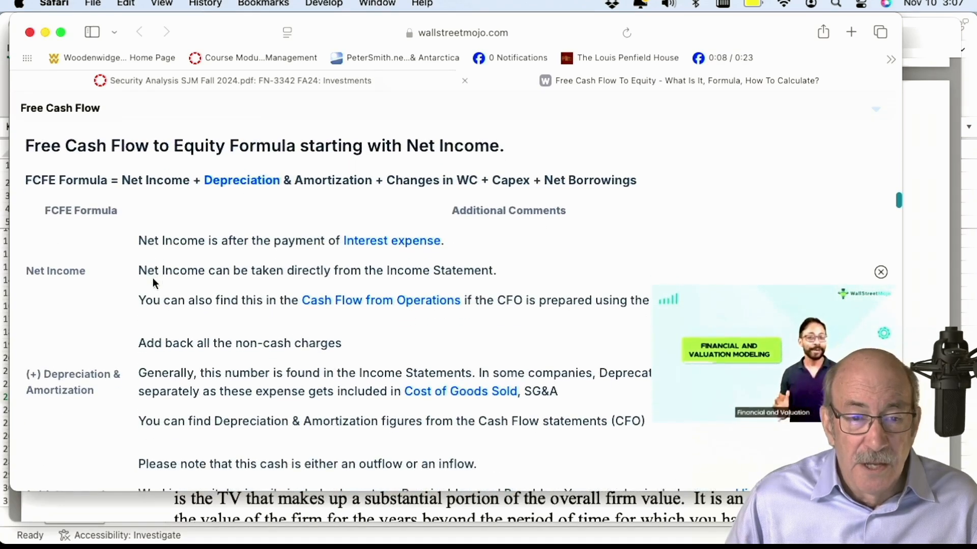
{"action": "scroll", "coordinate": [152, 279], "scroll_direction": "down", "scroll_amount": 3}
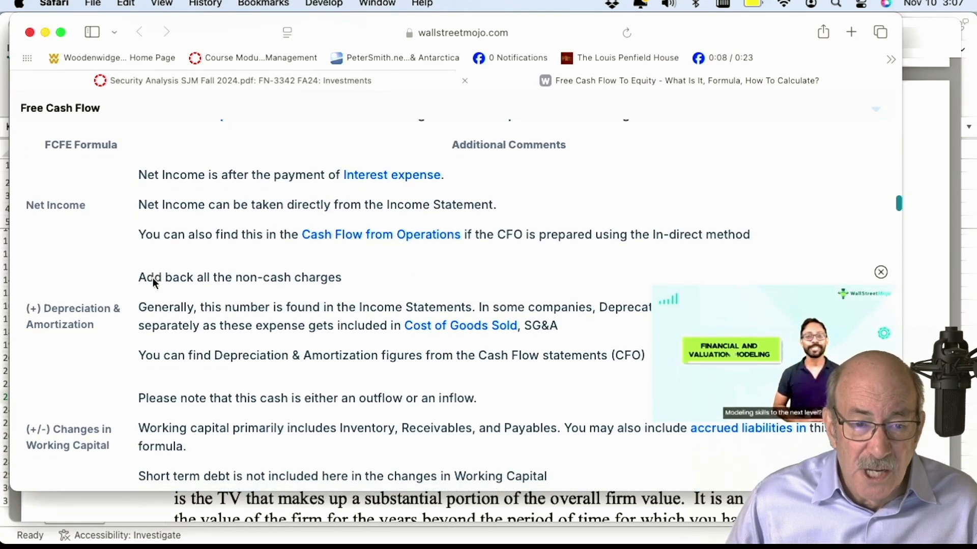
{"action": "scroll", "coordinate": [152, 278], "scroll_direction": "down", "scroll_amount": 10}
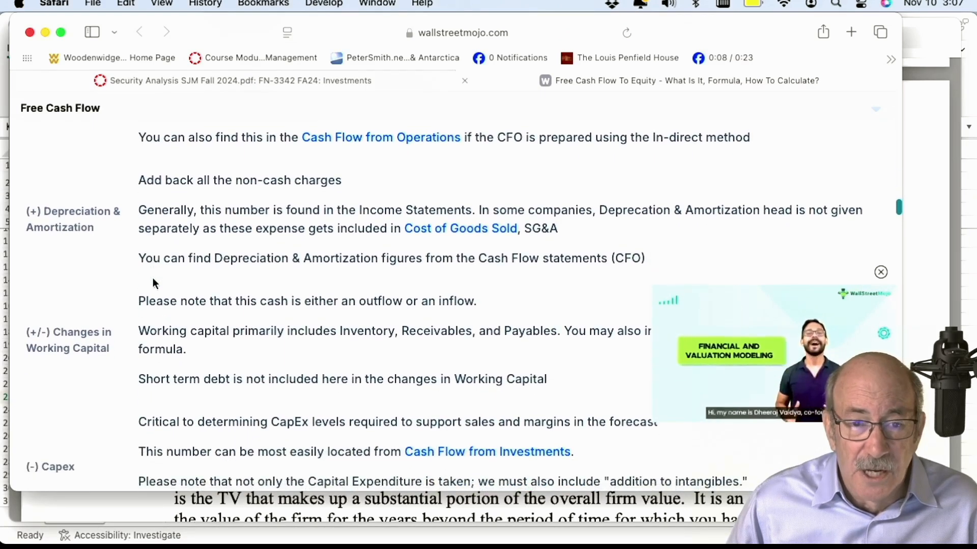
{"action": "scroll", "coordinate": [152, 278], "scroll_direction": "down", "scroll_amount": 13}
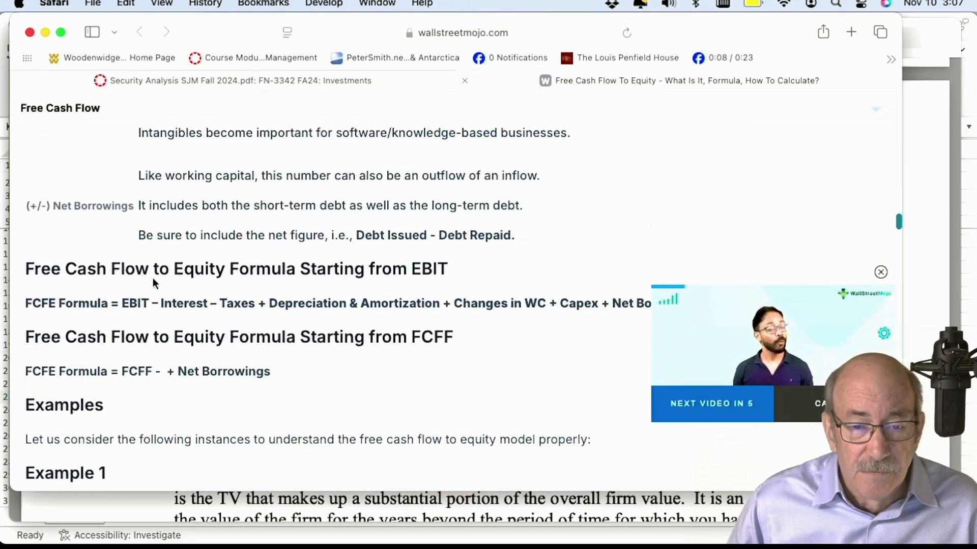
{"action": "scroll", "coordinate": [152, 278], "scroll_direction": "down", "scroll_amount": 6}
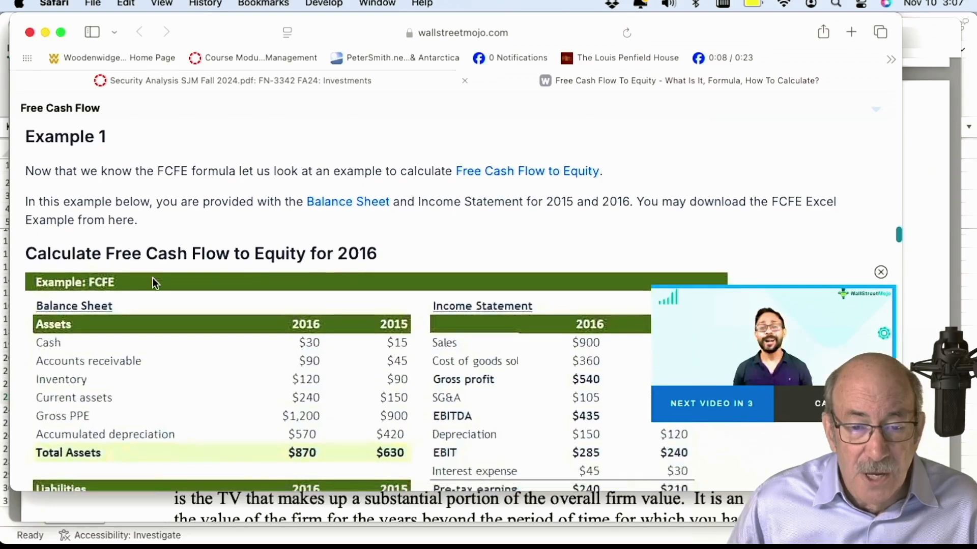
- Examine Example 1's balance sheet and income statement, plus the solution steps for net income, depreciation and changes in working capital
{"action": "scroll", "coordinate": [152, 282], "scroll_direction": "down", "scroll_amount": 1}
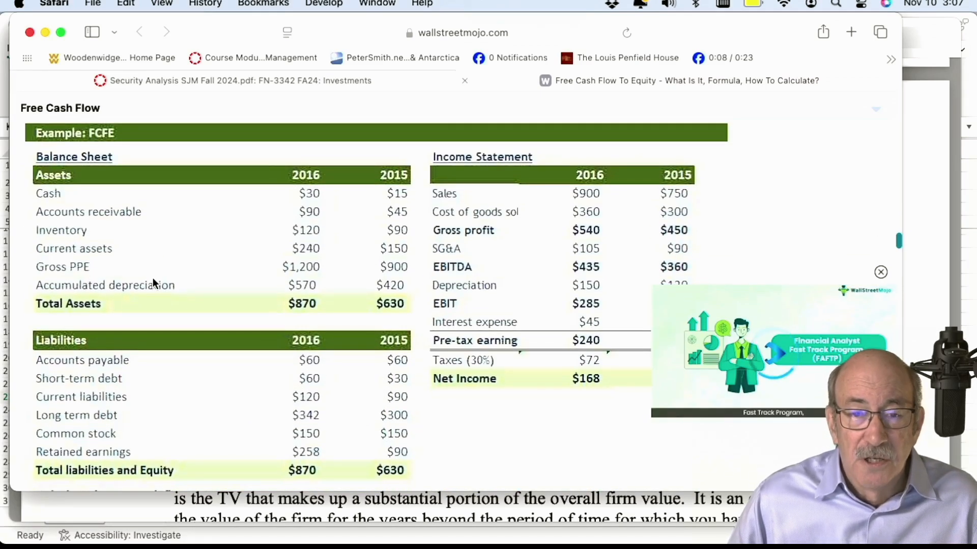
{"action": "scroll", "coordinate": [152, 278], "scroll_direction": "down", "scroll_amount": 5}
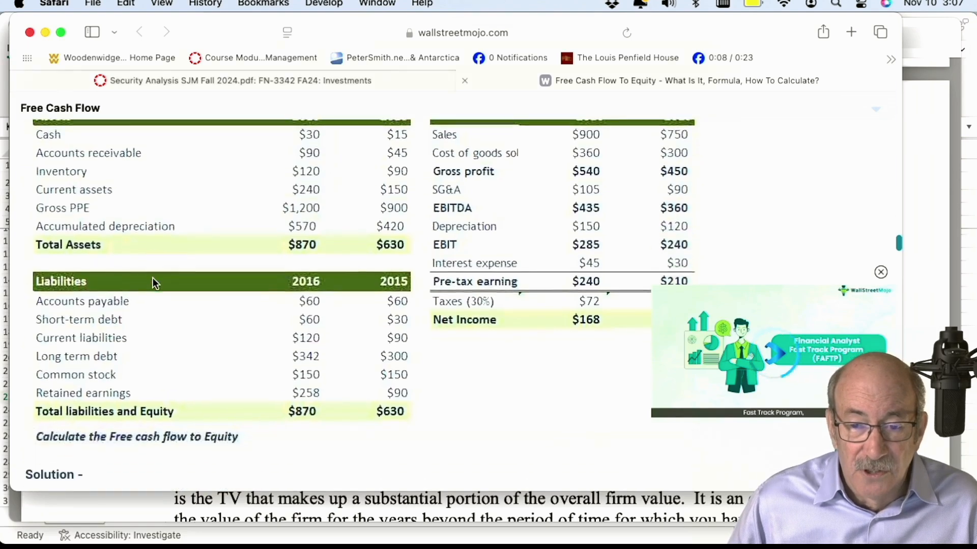
{"action": "scroll", "coordinate": [153, 280], "scroll_direction": "down", "scroll_amount": 6}
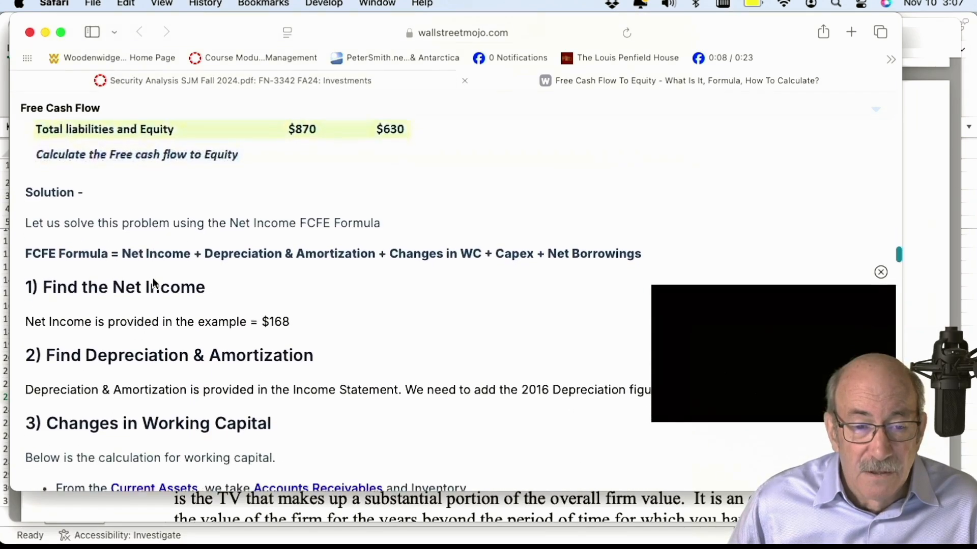
{"action": "scroll", "coordinate": [153, 279], "scroll_direction": "down", "scroll_amount": 3}
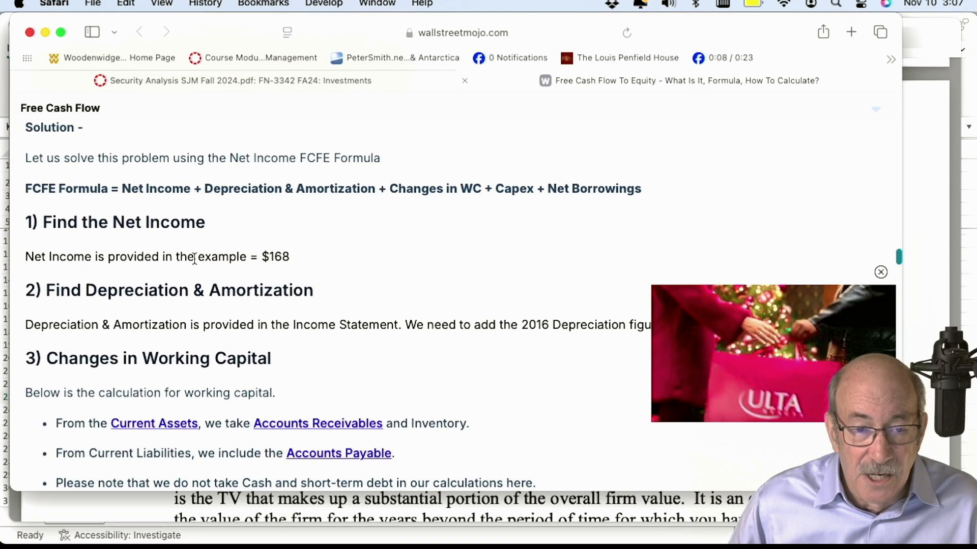
{"action": "scroll", "coordinate": [194, 259], "scroll_direction": "down", "scroll_amount": 4}
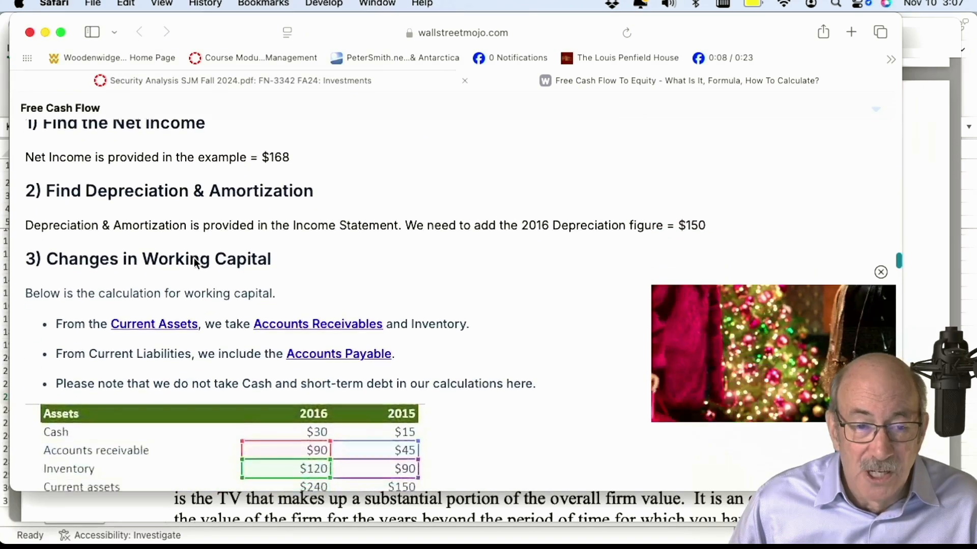
{"action": "scroll", "coordinate": [194, 258], "scroll_direction": "down", "scroll_amount": 5}
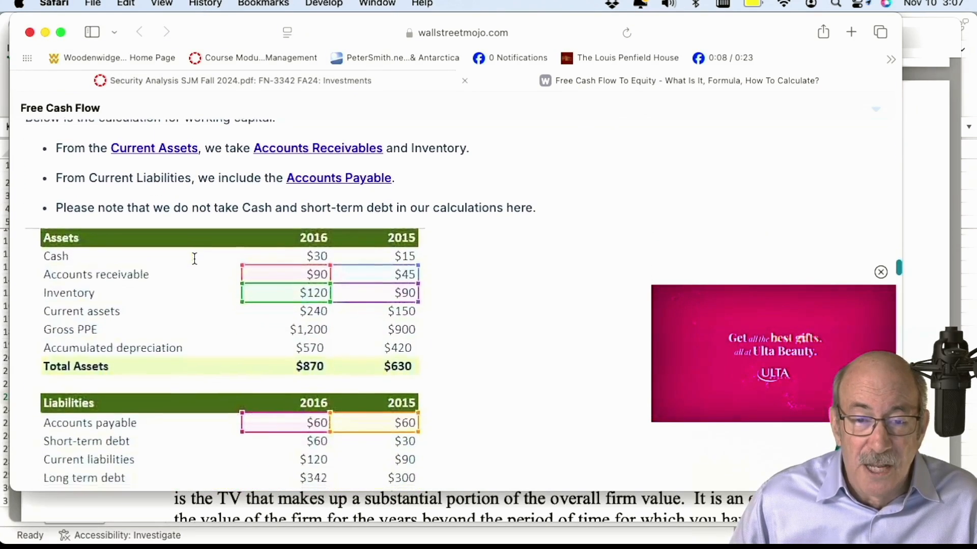
{"action": "scroll", "coordinate": [193, 261], "scroll_direction": "down", "scroll_amount": 2}
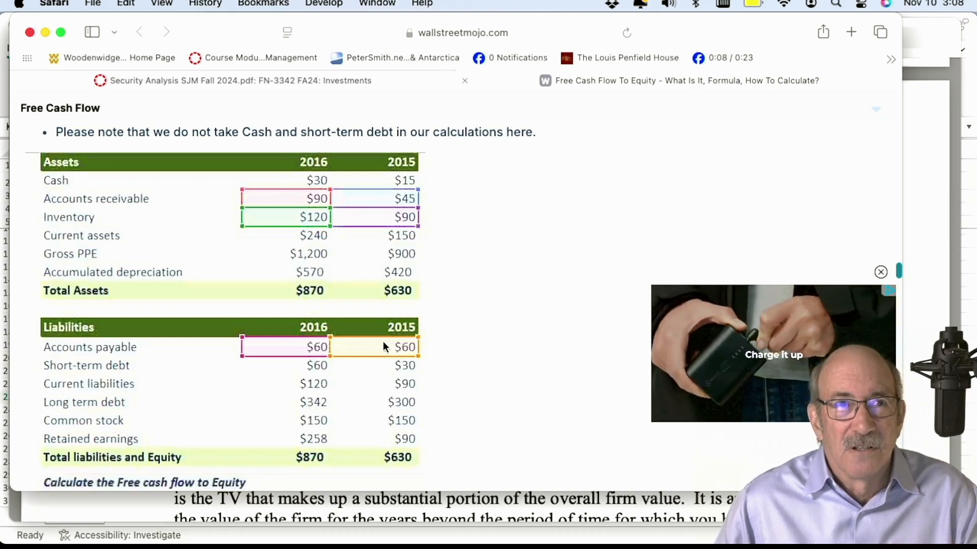
- Read the working capital change formula, the capital expenditure and net borrowings calculations, and the final 2016 FCFE table
{"action": "scroll", "coordinate": [383, 343], "scroll_direction": "down", "scroll_amount": 3}
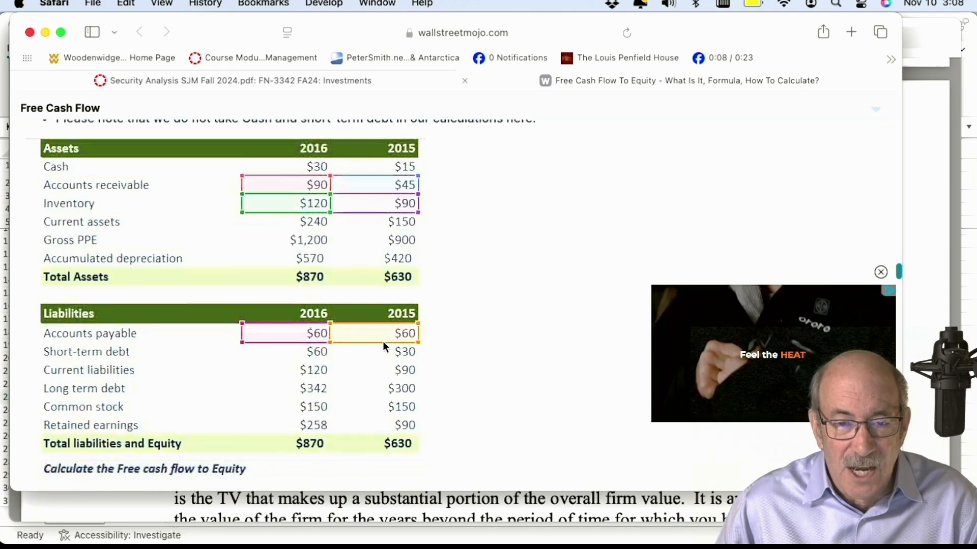
{"action": "scroll", "coordinate": [383, 345], "scroll_direction": "down", "scroll_amount": 3}
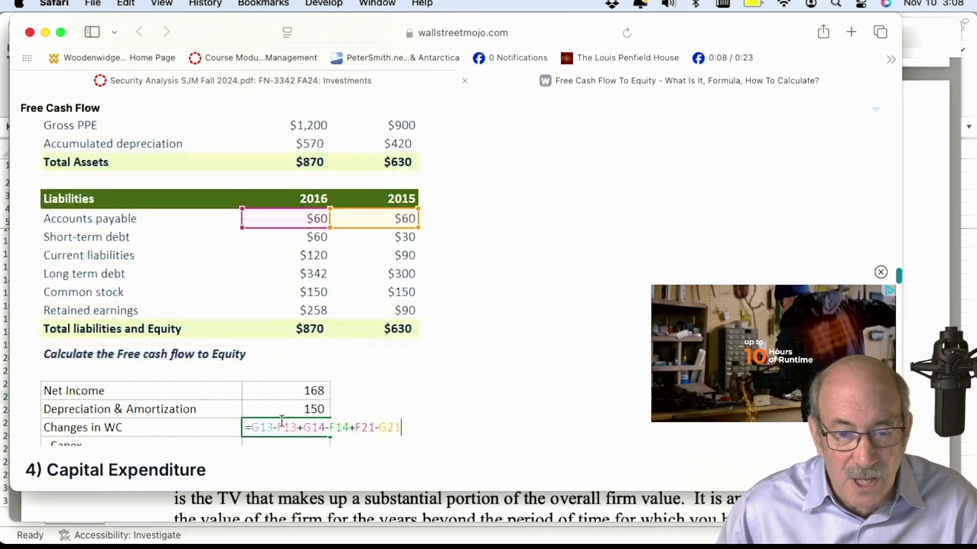
{"action": "scroll", "coordinate": [282, 427], "scroll_direction": "down", "scroll_amount": 3}
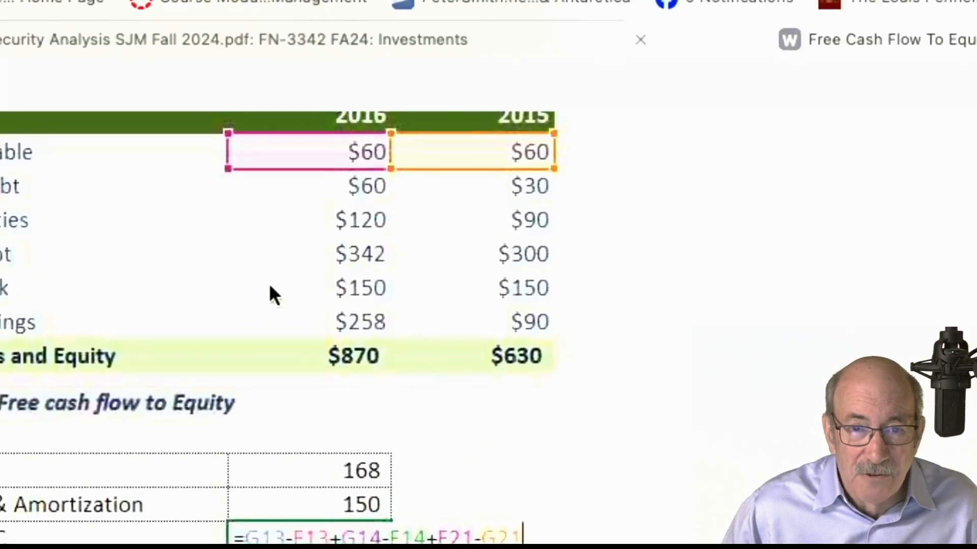
{"action": "scroll", "coordinate": [208, 250], "scroll_direction": "up", "scroll_amount": 10}
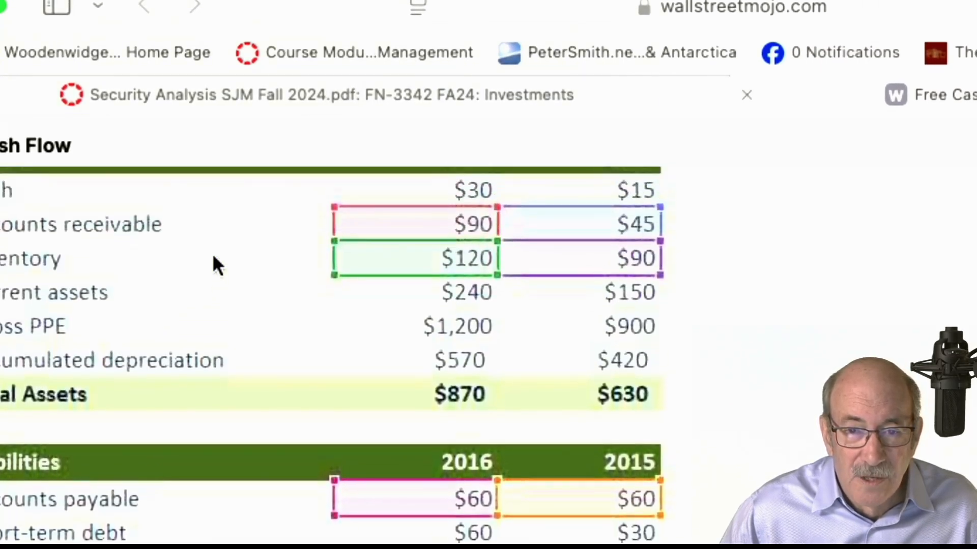
{"action": "scroll", "coordinate": [212, 257], "scroll_direction": "down", "scroll_amount": 3}
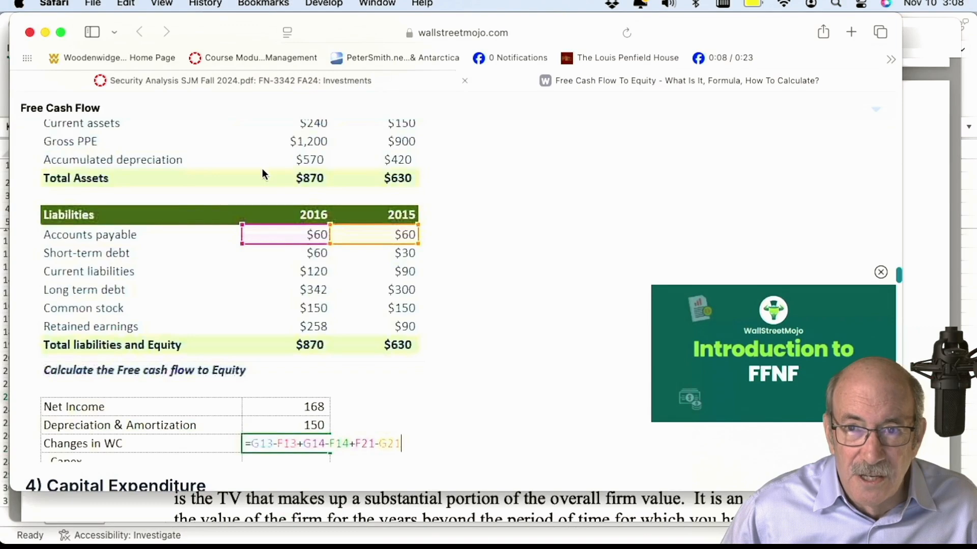
{"action": "scroll", "coordinate": [262, 169], "scroll_direction": "down", "scroll_amount": 10}
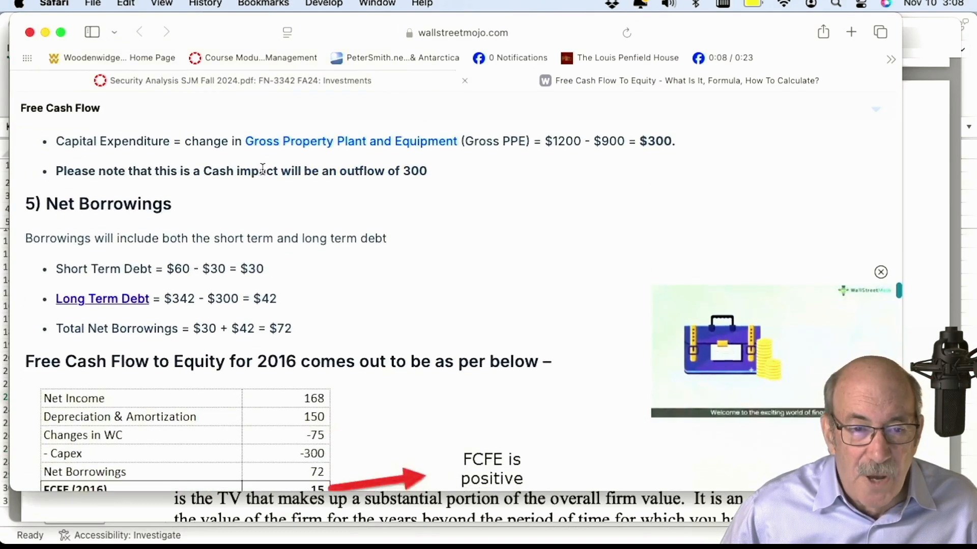
{"action": "scroll", "coordinate": [262, 169], "scroll_direction": "down", "scroll_amount": 3}
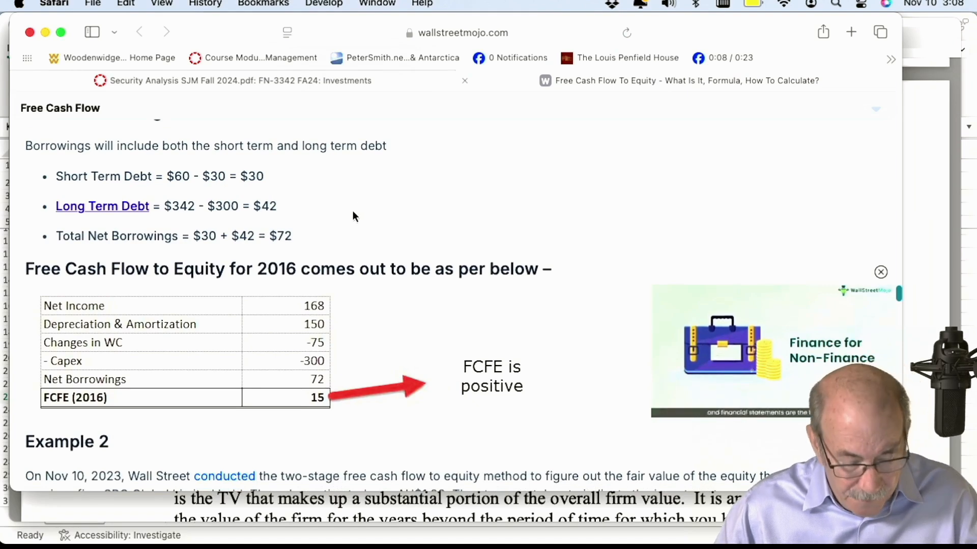
- Switch to the pro forma workbook in Excel and inspect the FY 2025 net income formula in the FCFE section
{"action": "key", "text": "super+Tab"}
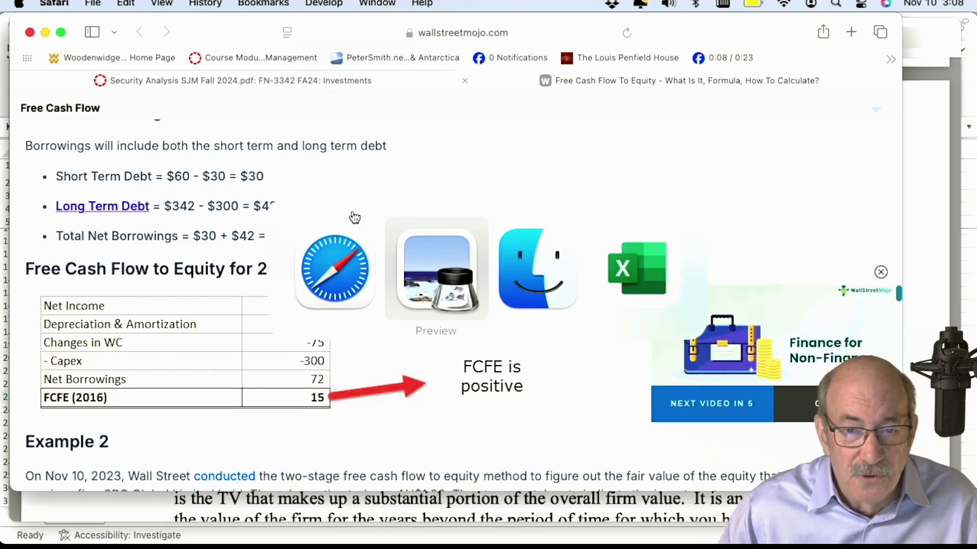
{"action": "key", "text": "super+Tab"}
{"action": "key", "text": "super+Tab"}
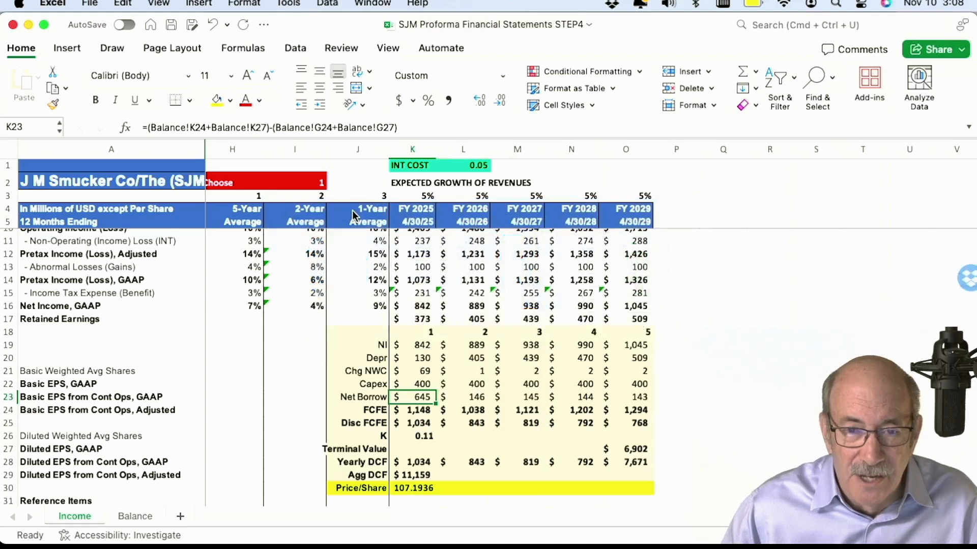
{"action": "left_click", "coordinate": [418, 346]}
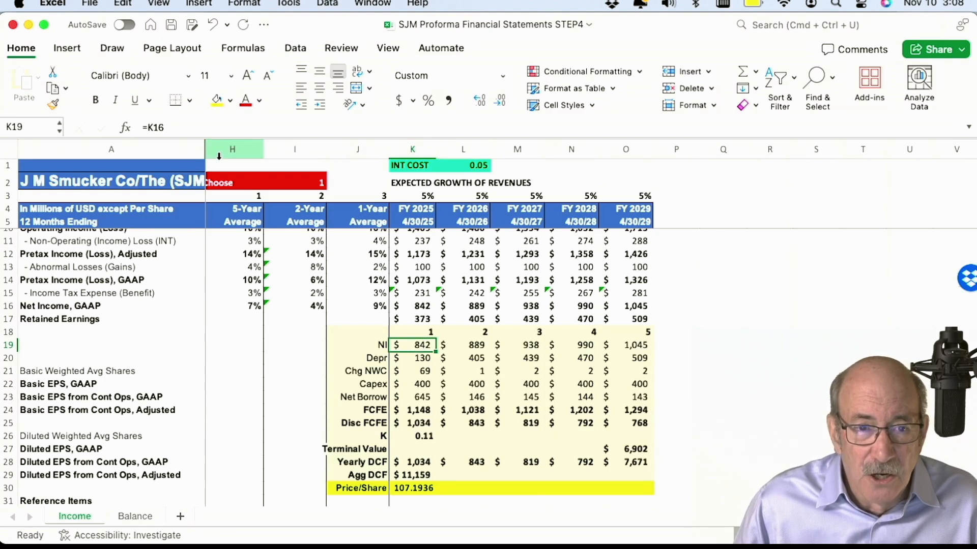
{"action": "left_click", "coordinate": [178, 127]}
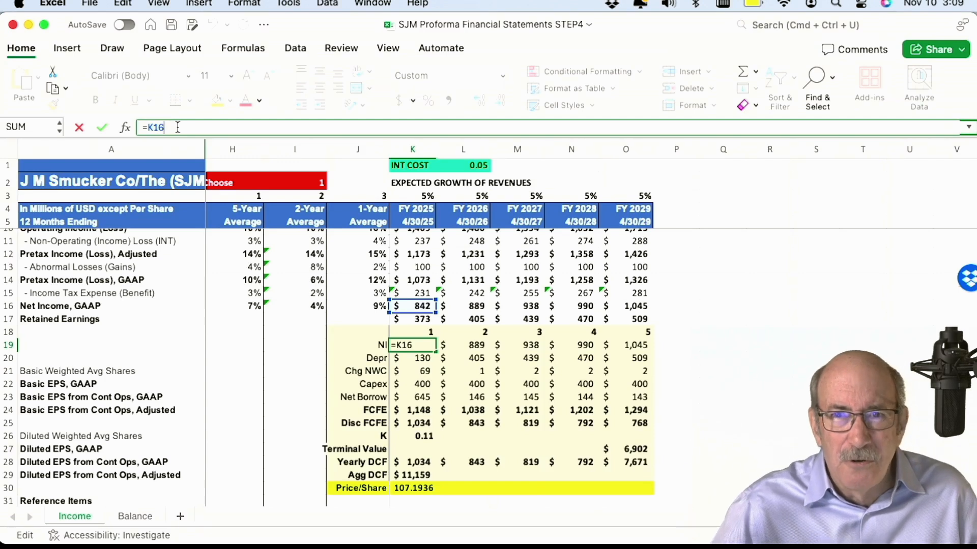
{"action": "key", "text": "Return"}
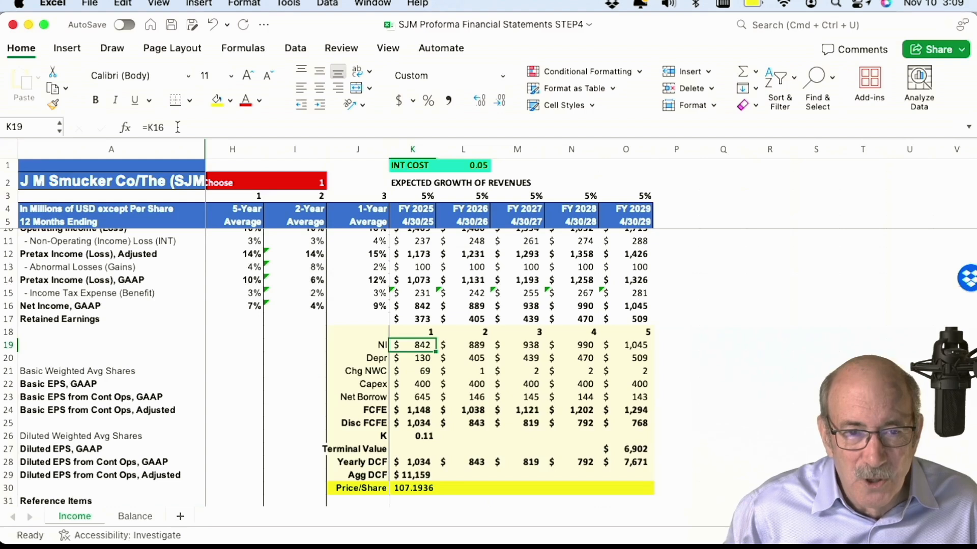
{"action": "left_click", "coordinate": [178, 127]}
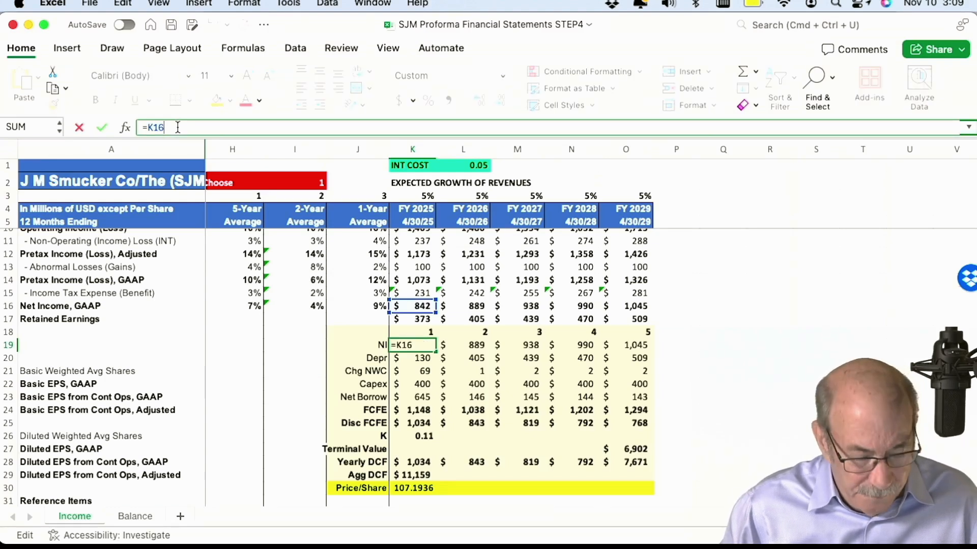
{"action": "key", "text": "Return"}
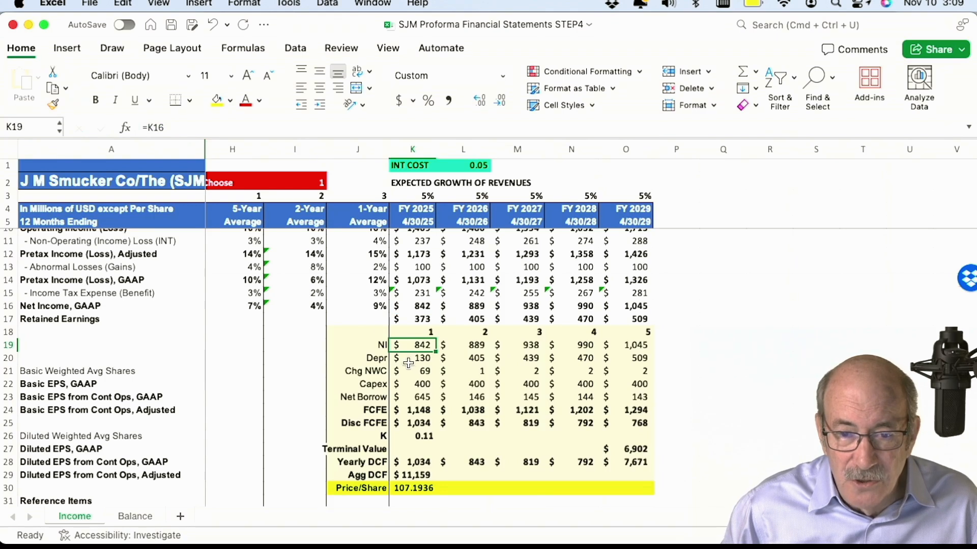
{"action": "left_click", "coordinate": [413, 366]}
{"action": "left_click", "coordinate": [416, 345]}
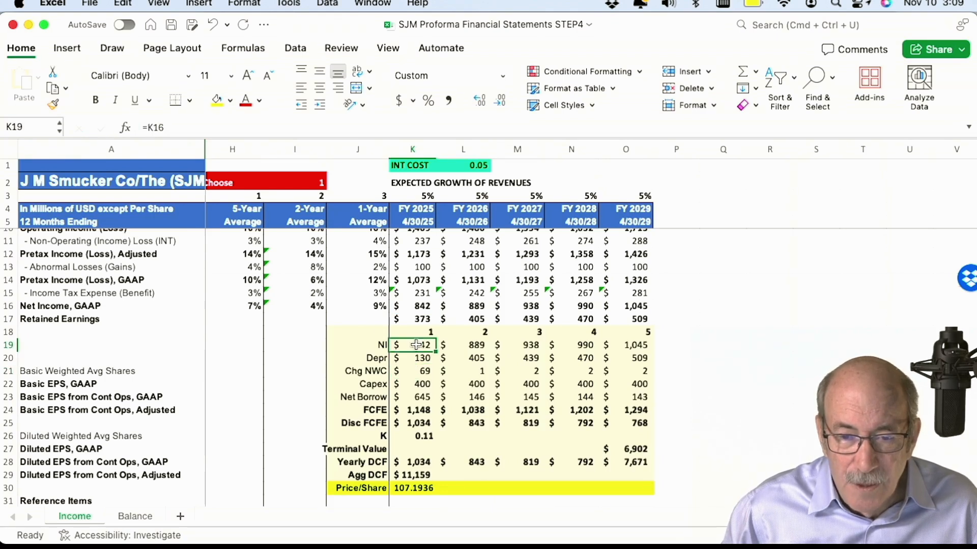
- Trace the FY 2025 depreciation formula to the FY 2024 and FY 2025 accumulated depreciation on the Balance sheet, returning to the Income sheet
{"action": "left_click", "coordinate": [416, 358]}
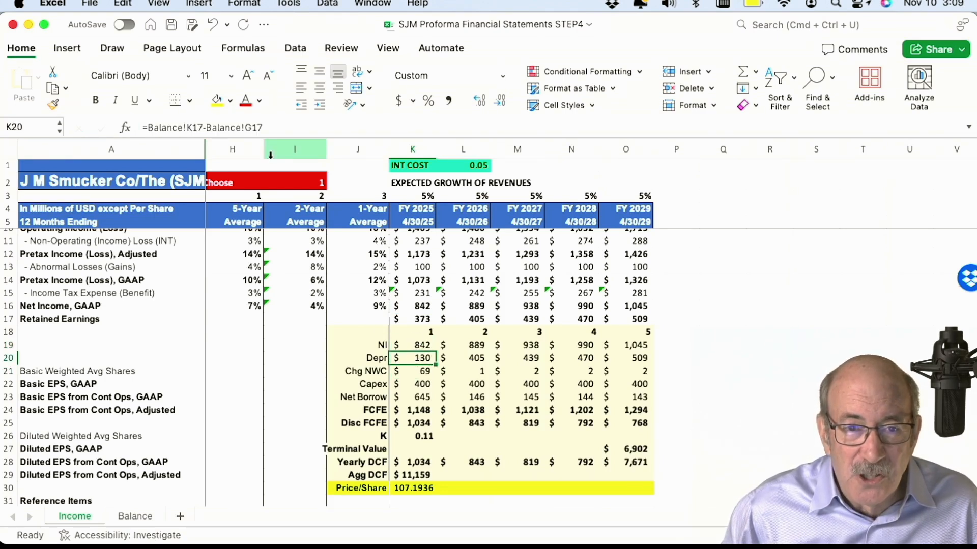
{"action": "left_click", "coordinate": [278, 127]}
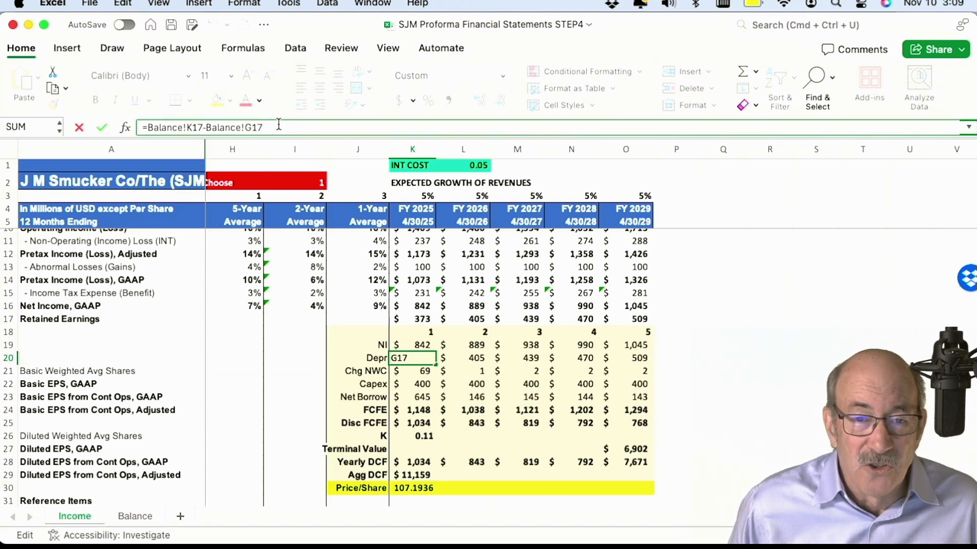
{"action": "key", "text": "Return"}
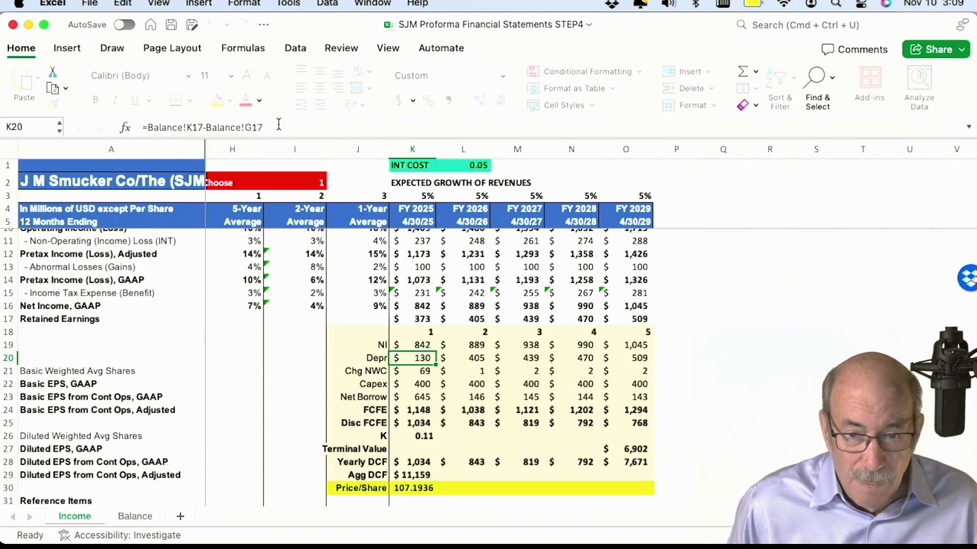
{"action": "left_click", "coordinate": [140, 517]}
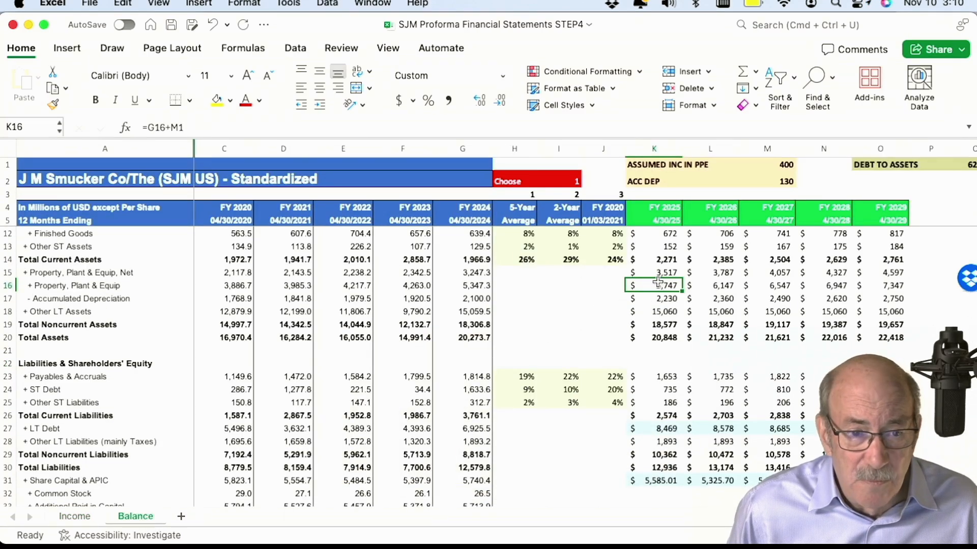
{"action": "scroll", "coordinate": [658, 283], "scroll_direction": "up", "scroll_amount": 1}
{"action": "left_click", "coordinate": [665, 318]}
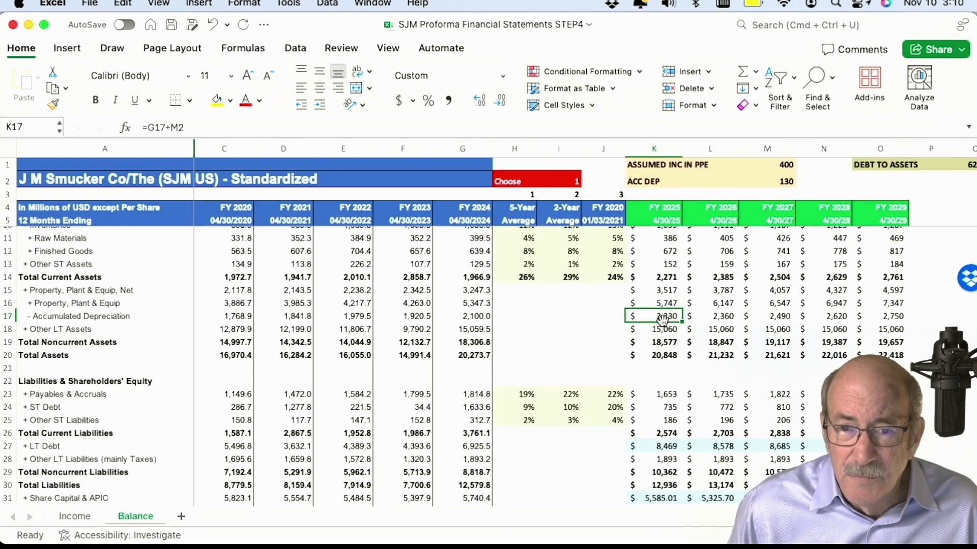
{"action": "left_click", "coordinate": [474, 315]}
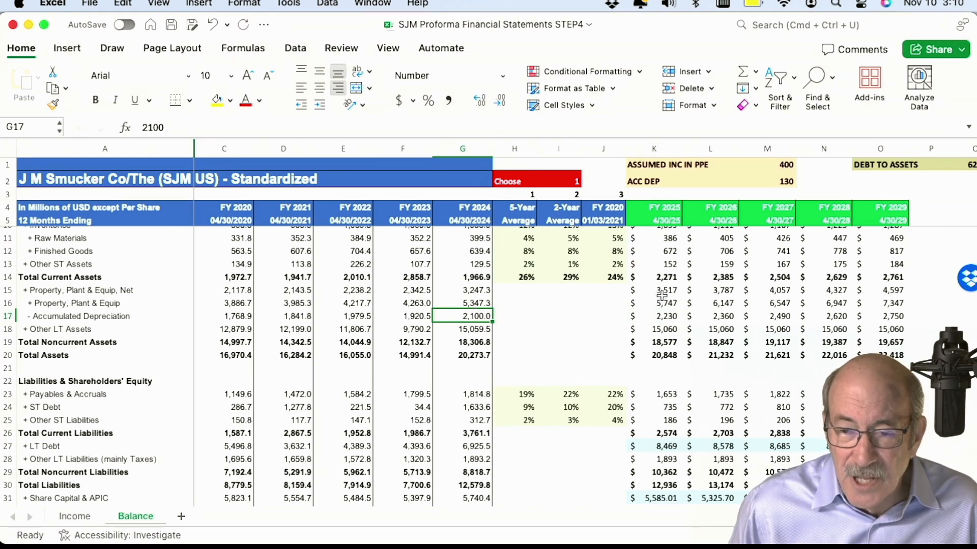
{"action": "left_click", "coordinate": [668, 317]}
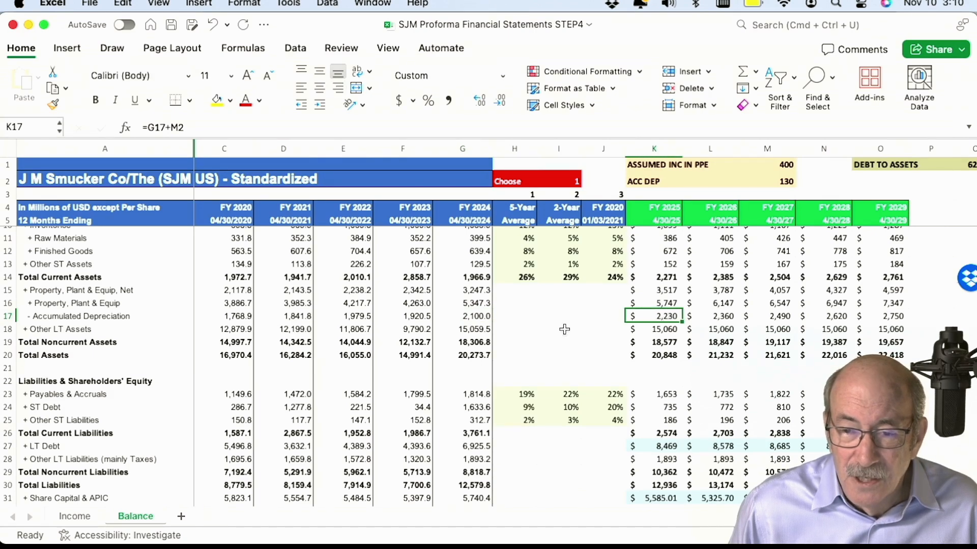
{"action": "left_click", "coordinate": [77, 516]}
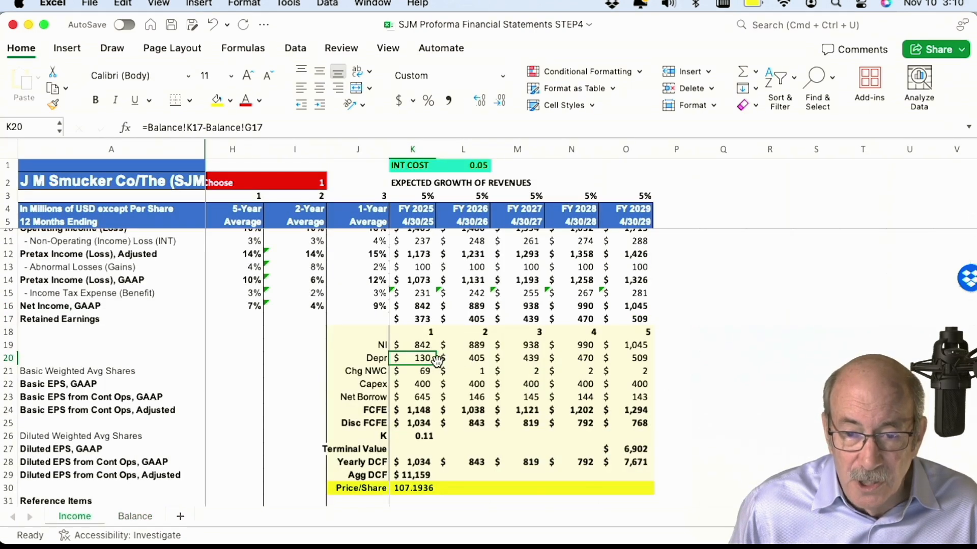
- Check the FY 2026 depreciation formula and review the FY 2025 FCFE components from net income down to net borrowing
{"action": "left_click", "coordinate": [480, 358]}
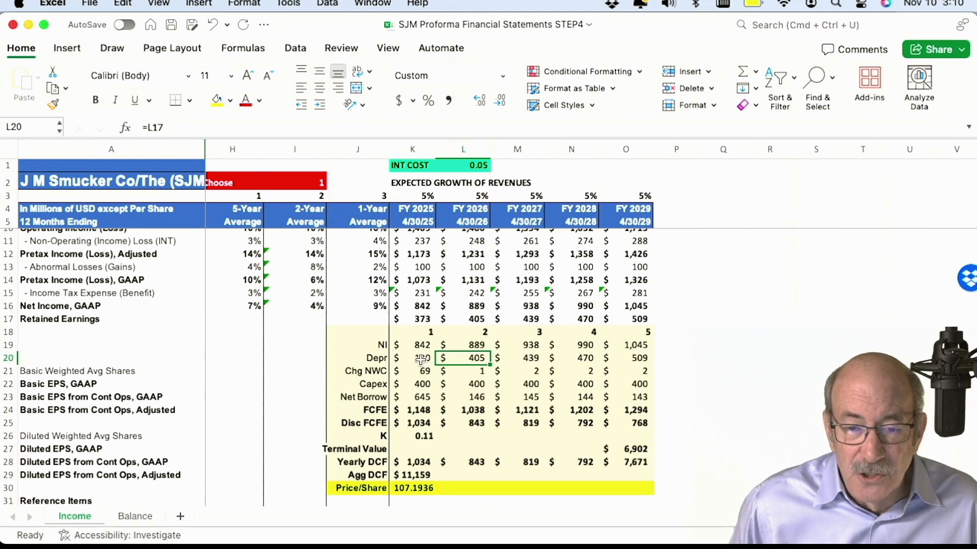
{"action": "left_click", "coordinate": [420, 359]}
{"action": "key", "text": "Up"}
{"action": "key", "text": "Down"}
{"action": "key", "text": "Down"}
{"action": "key", "text": "Down"}
{"action": "key", "text": "Down"}
{"action": "key", "text": "Down"}
{"action": "key", "text": "Up"}
{"action": "key", "text": "Up"}
{"action": "key", "text": "Up"}
{"action": "key", "text": "Up"}
{"action": "key", "text": "Up"}
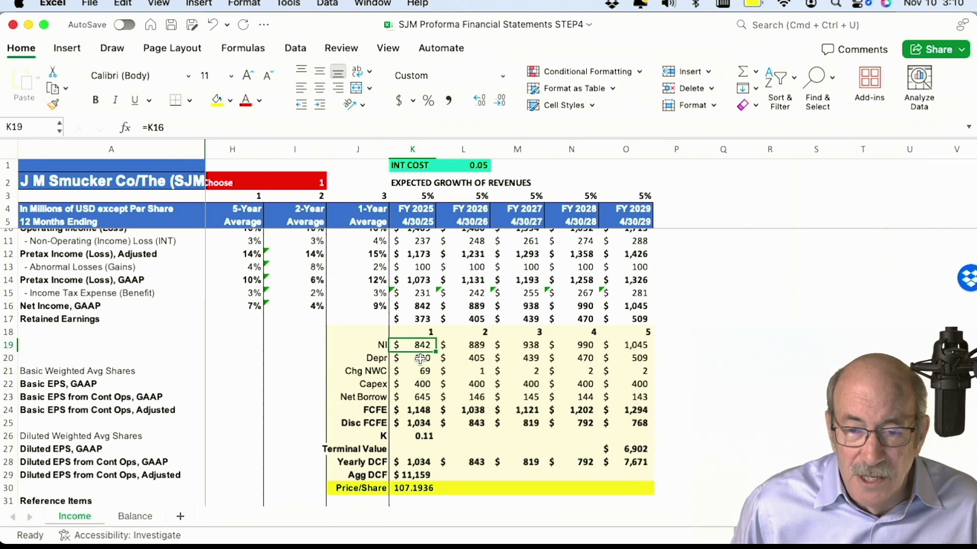
- Review the FY 2026 FCFE components from net income down to net borrowing and back
{"action": "key", "text": "Right"}
{"action": "key", "text": "Down"}
{"action": "key", "text": "Down"}
{"action": "key", "text": "Down"}
{"action": "key", "text": "Down"}
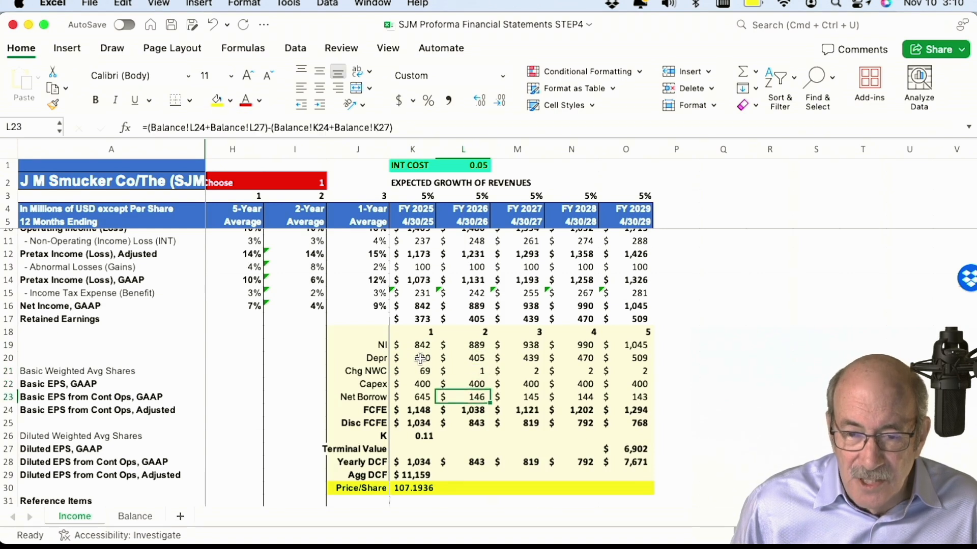
{"action": "key", "text": "Up"}
{"action": "key", "text": "Up"}
{"action": "key", "text": "Up"}
{"action": "key", "text": "Up"}
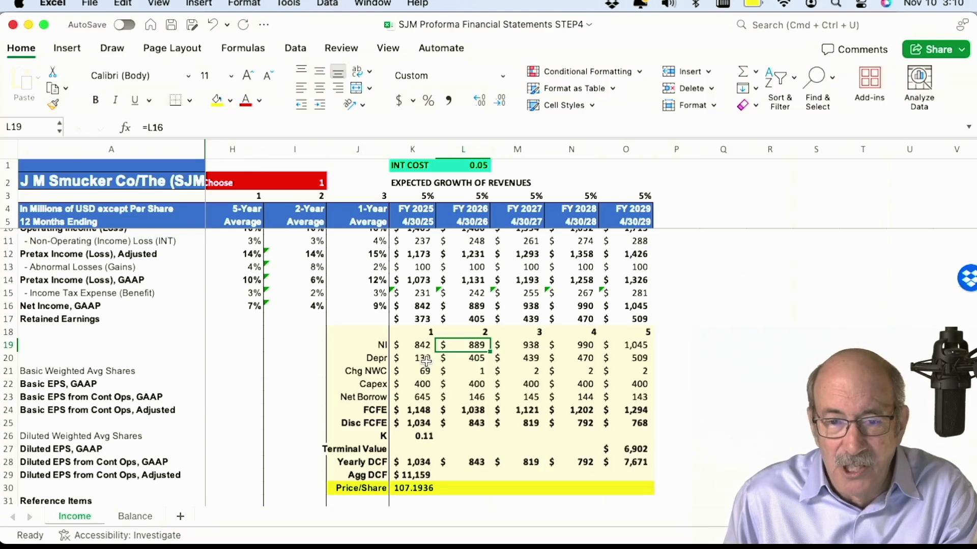
- Compare the accumulated depreciation formulas for FY 2025 through FY 2027 on the Balance sheet
{"action": "left_click", "coordinate": [132, 514]}
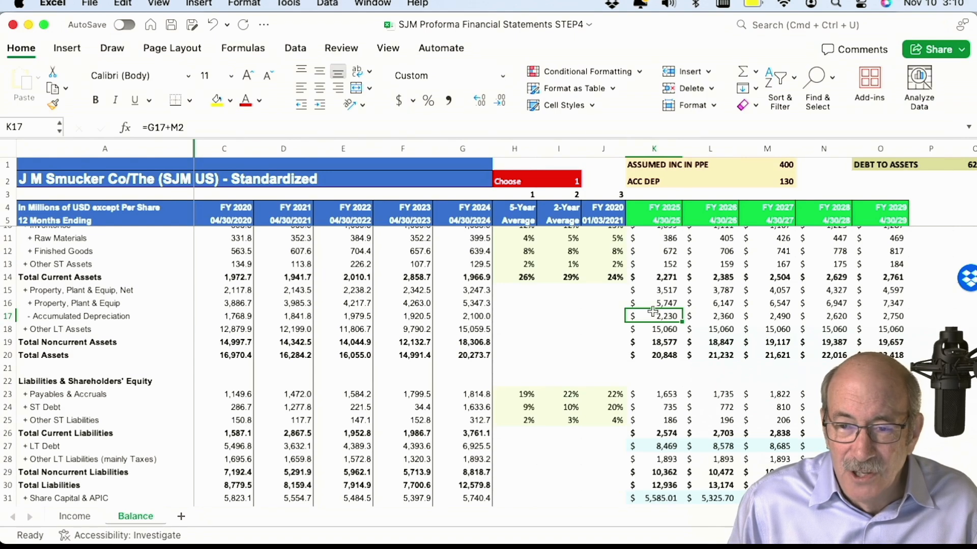
{"action": "left_click", "coordinate": [723, 316]}
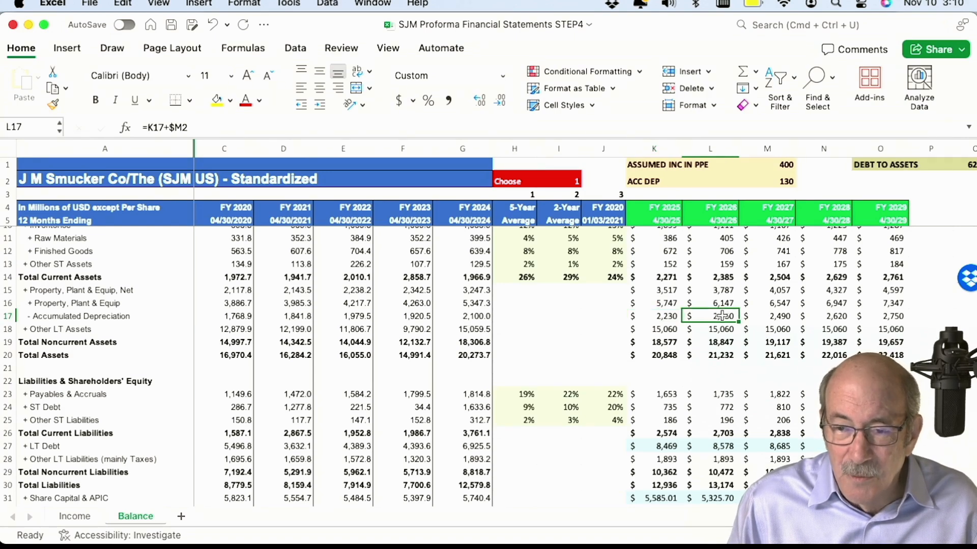
{"action": "left_click", "coordinate": [669, 317]}
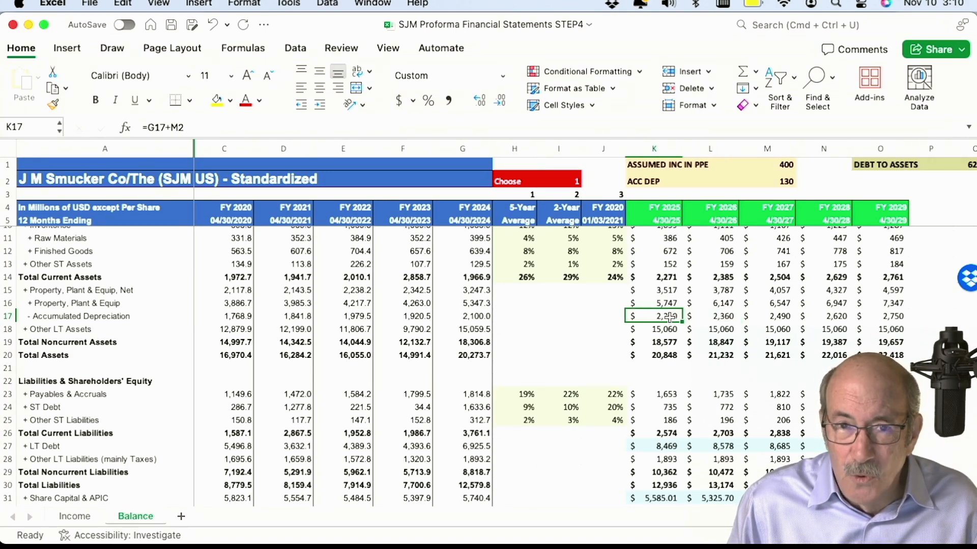
{"action": "left_click", "coordinate": [770, 316]}
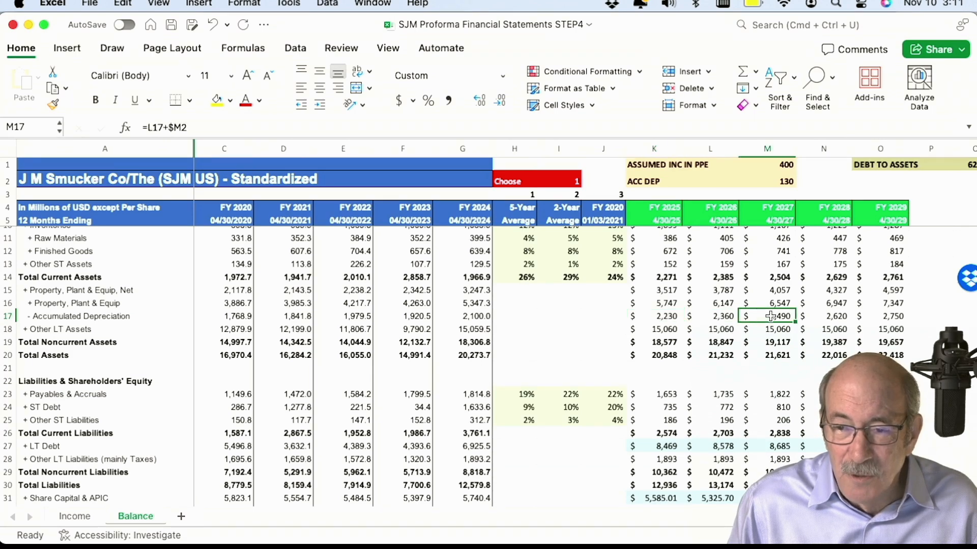
{"action": "left_click", "coordinate": [725, 316]}
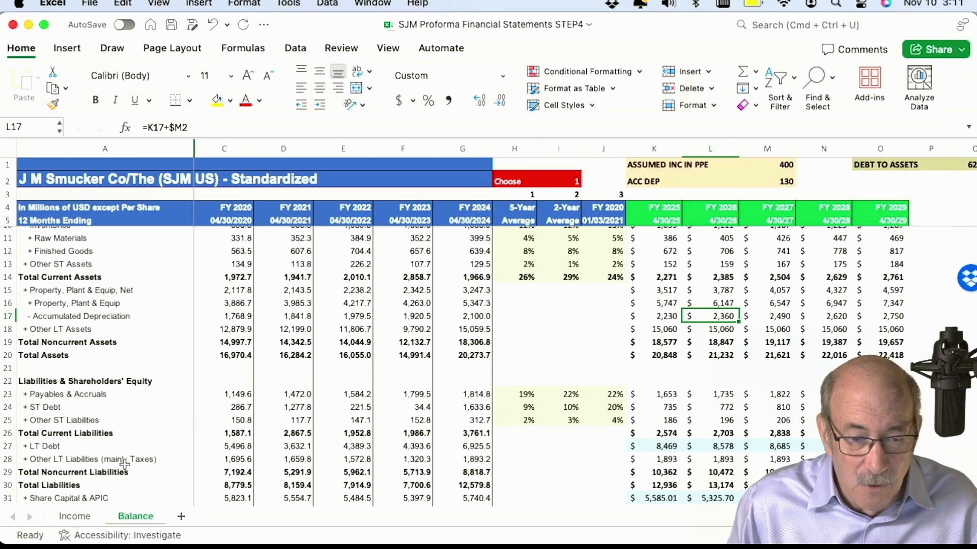
- Return to the Income sheet and fill the FY 2026 net income formula in the FCFE section across through FY 2029
{"action": "left_click", "coordinate": [77, 518]}
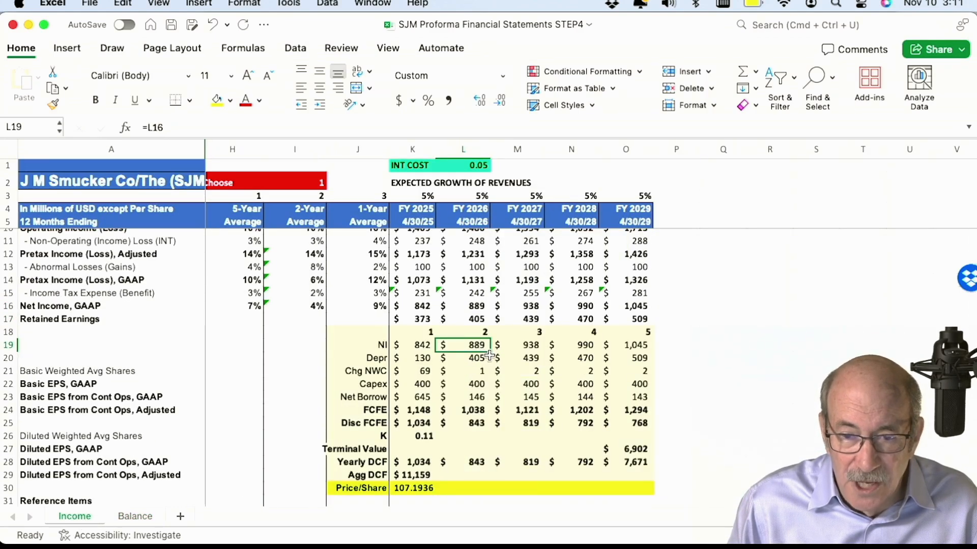
{"action": "left_click_drag", "start_coordinate": [491, 354], "coordinate": [638, 355]}
{"action": "left_click", "coordinate": [688, 358]}
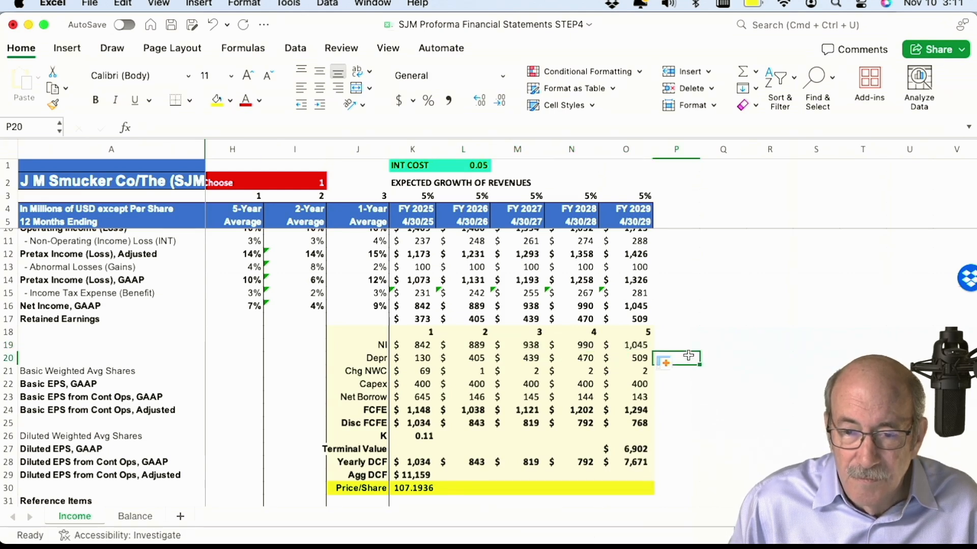
- Inspect the FY 2025 depreciation, change in NWC, capex and net borrowing formulas, checking the FY 2026 capex formula too
{"action": "left_click", "coordinate": [421, 359]}
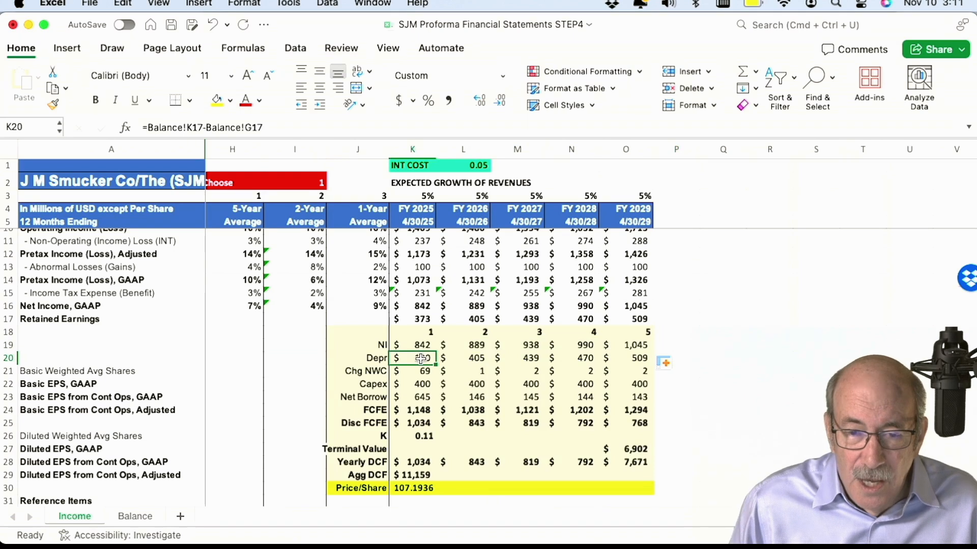
{"action": "key", "text": "Down"}
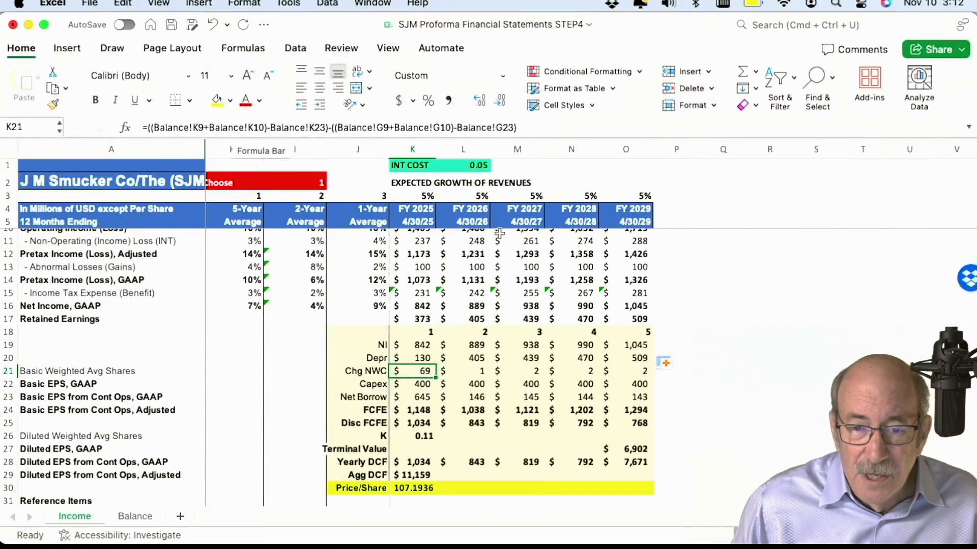
{"action": "left_click", "coordinate": [424, 386]}
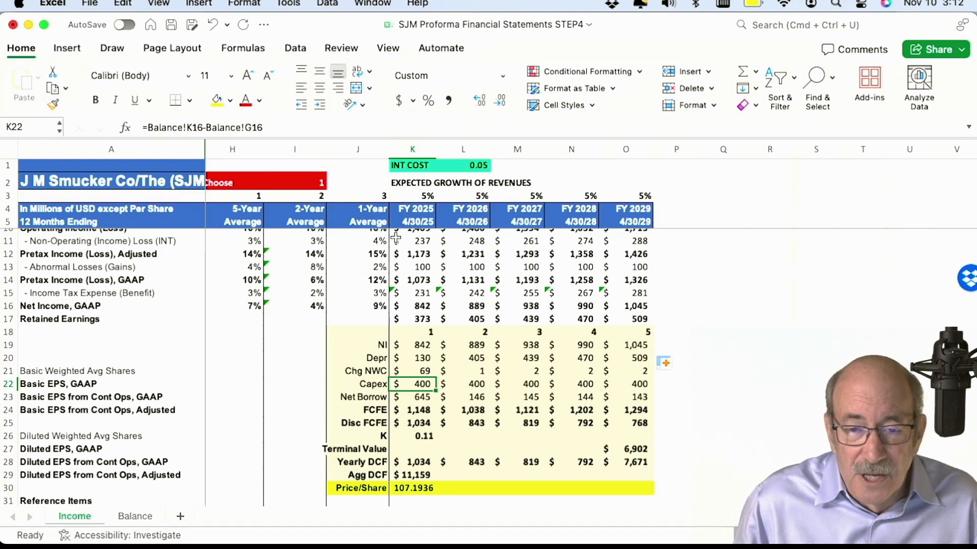
{"action": "left_click", "coordinate": [279, 126]}
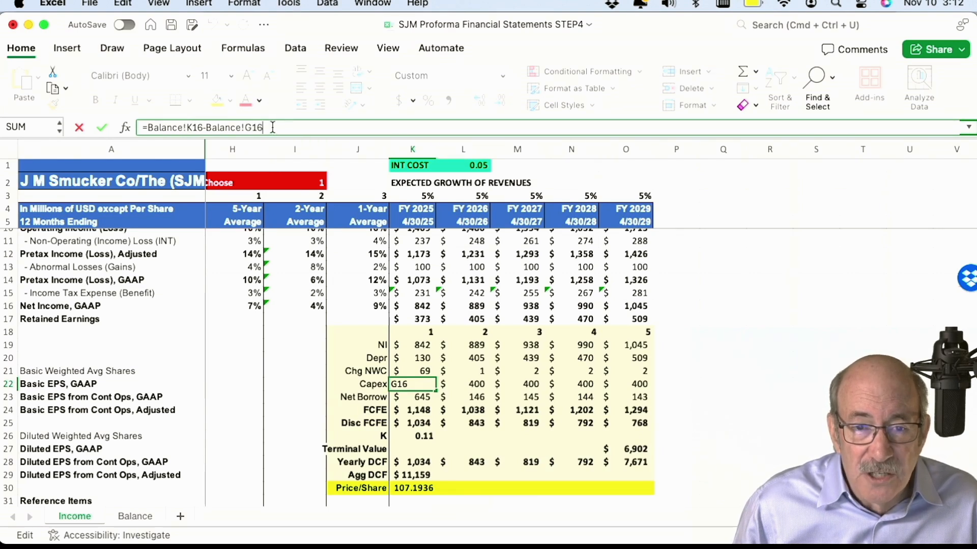
{"action": "left_click", "coordinate": [460, 383]}
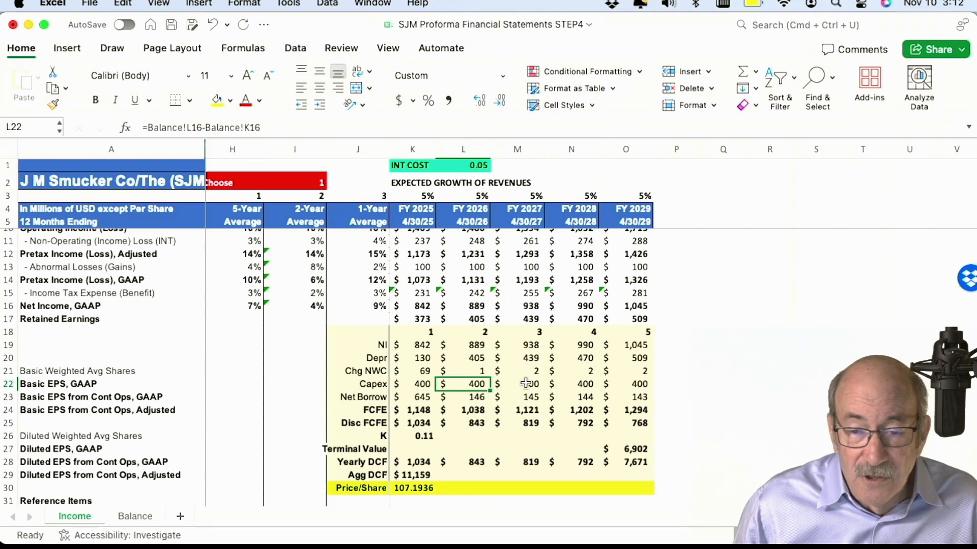
{"action": "left_click", "coordinate": [424, 397]}
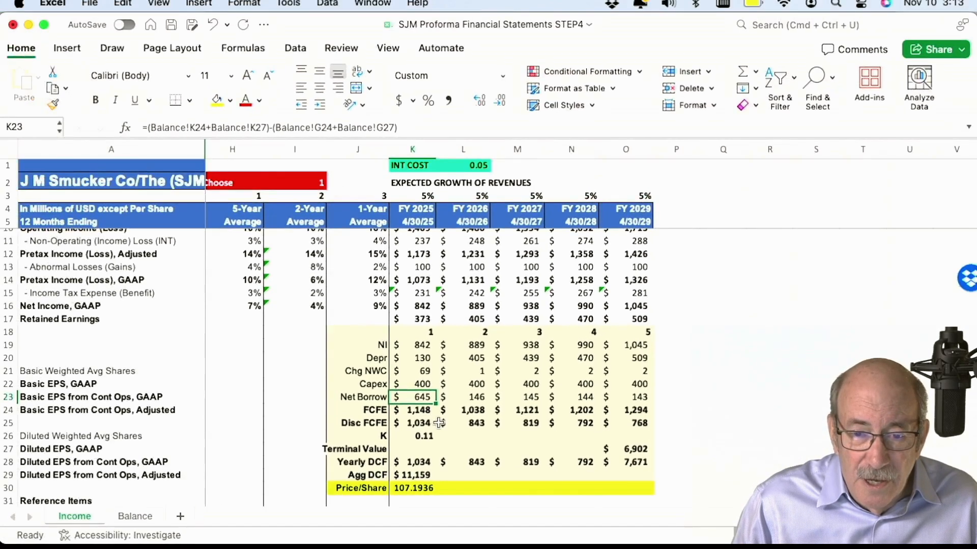
- Examine the FY 2025 FCFE formula with its component cells highlighted, leaving the formula as it is
{"action": "left_click", "coordinate": [420, 411]}
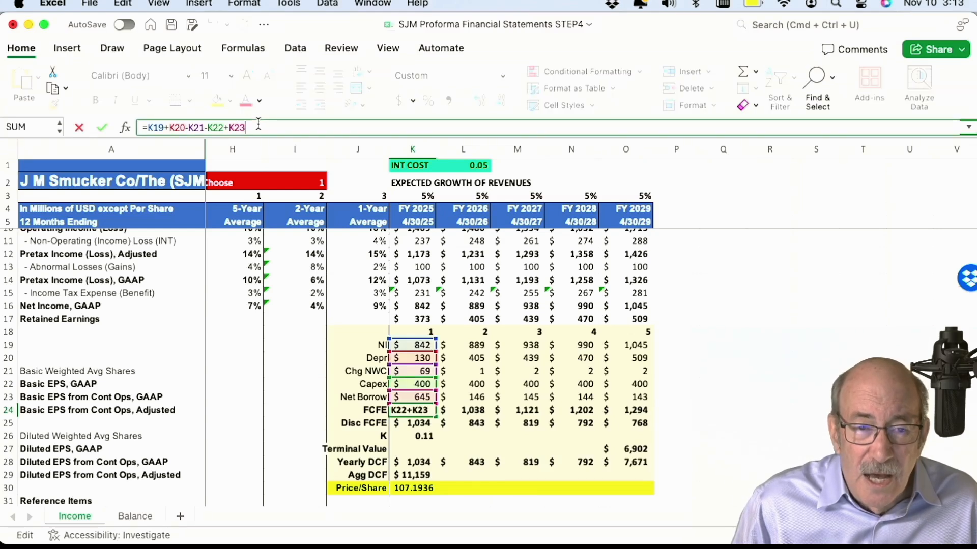
{"action": "left_click_drag", "start_coordinate": [150, 128], "coordinate": [167, 128]}
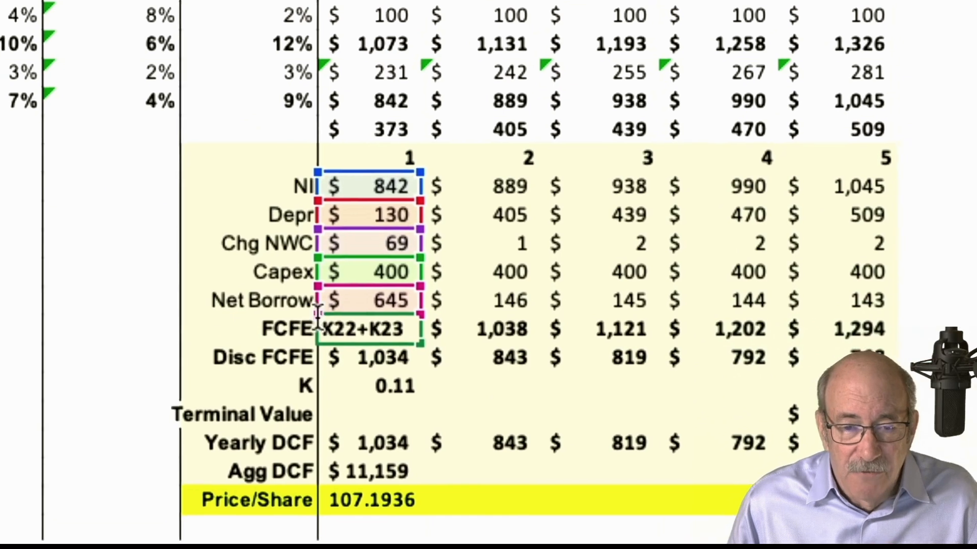
{"action": "key", "text": "ctrl+Return"}
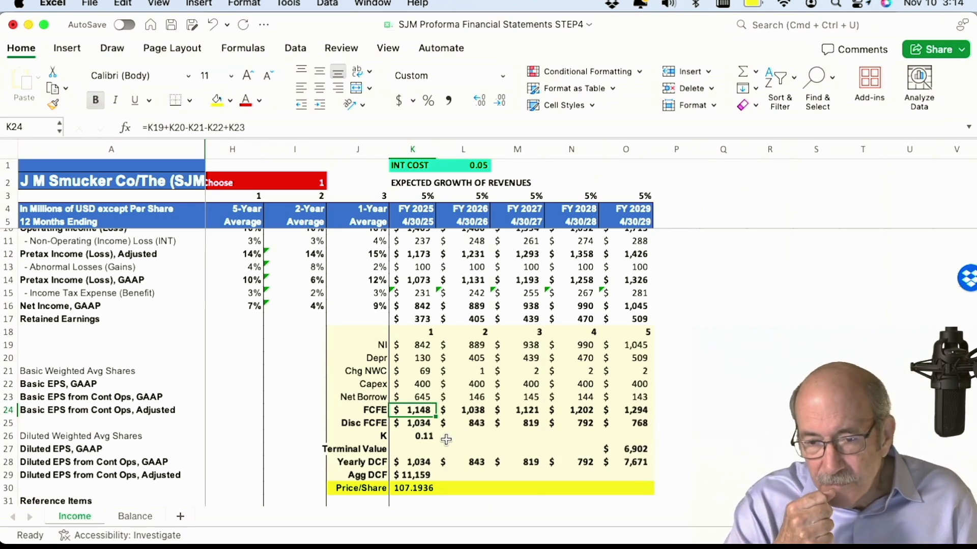
- Review the FCFE formulas across the forecast years from FY 2025 to FY 2029
{"action": "key", "text": "Right"}
{"action": "key", "text": "Right"}
{"action": "key", "text": "Right"}
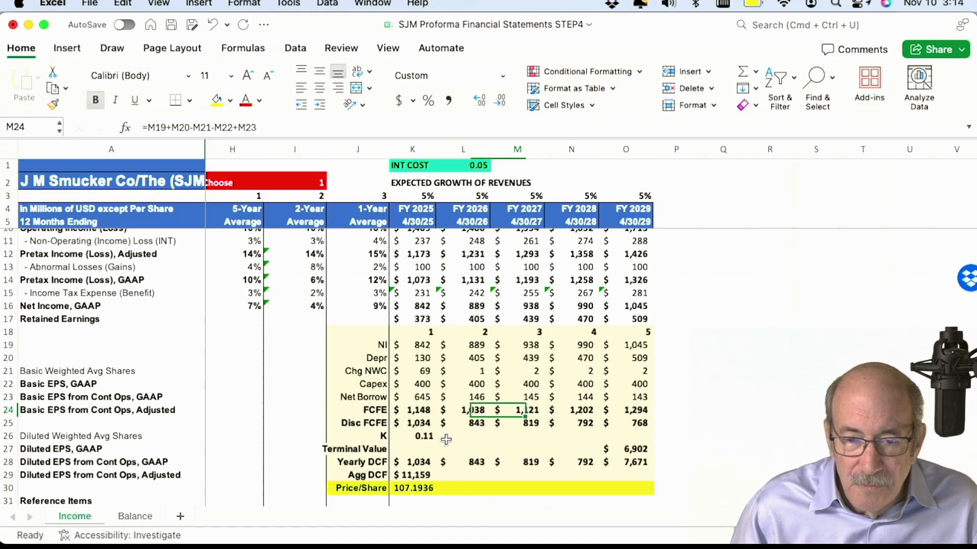
{"action": "key", "text": "Right"}
{"action": "key", "text": "Left"}
{"action": "key", "text": "Left"}
{"action": "key", "text": "Left"}
{"action": "key", "text": "Left"}
{"action": "key", "text": "Right"}
{"action": "key", "text": "Right"}
{"action": "key", "text": "Right"}
{"action": "key", "text": "Right"}
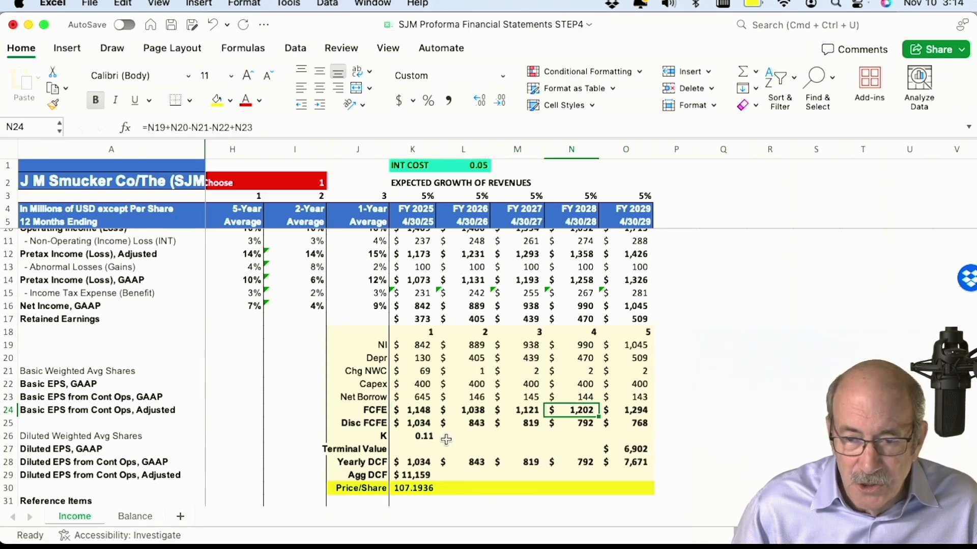
{"action": "key", "text": "Left"}
{"action": "key", "text": "Left"}
{"action": "key", "text": "Left"}
{"action": "key", "text": "Left"}
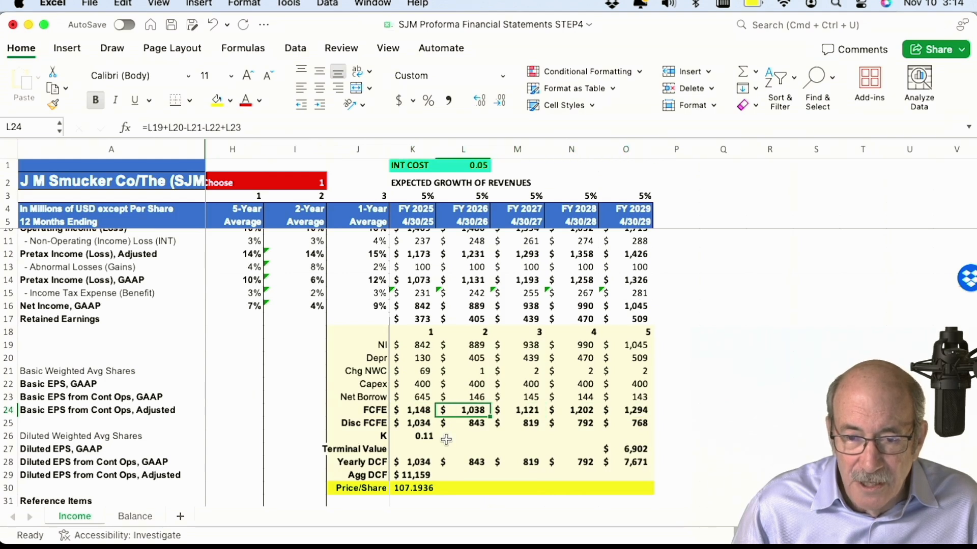
{"action": "key", "text": "Right"}
{"action": "key", "text": "Right"}
{"action": "key", "text": "Right"}
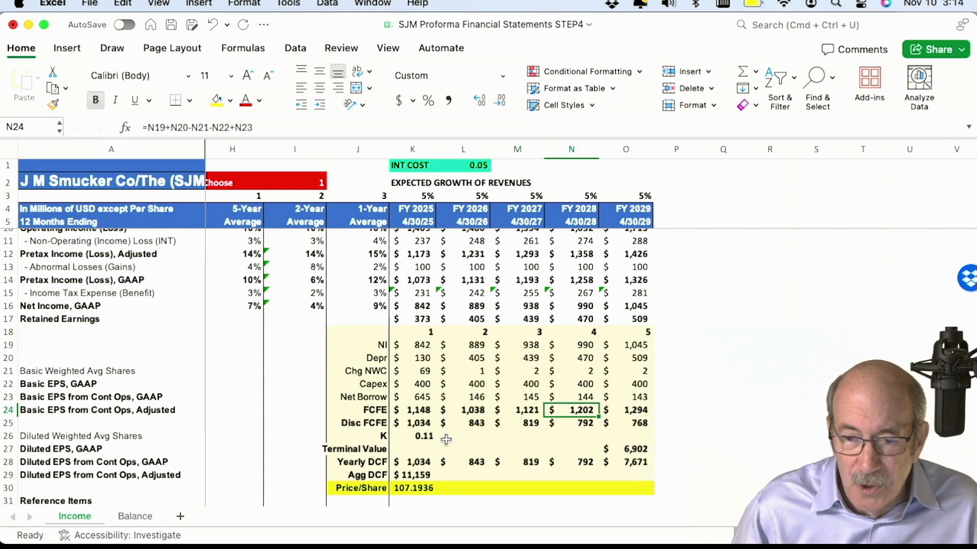
{"action": "key", "text": "Right"}
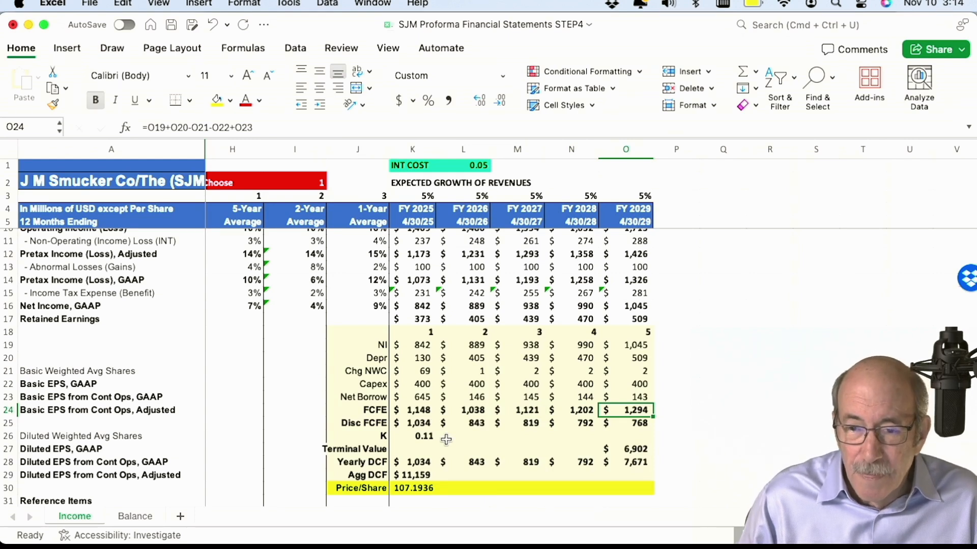
- Compare FY 2029 FCFE with its discounted value and examine the cells that the discounting formula references
{"action": "key", "text": "Down"}
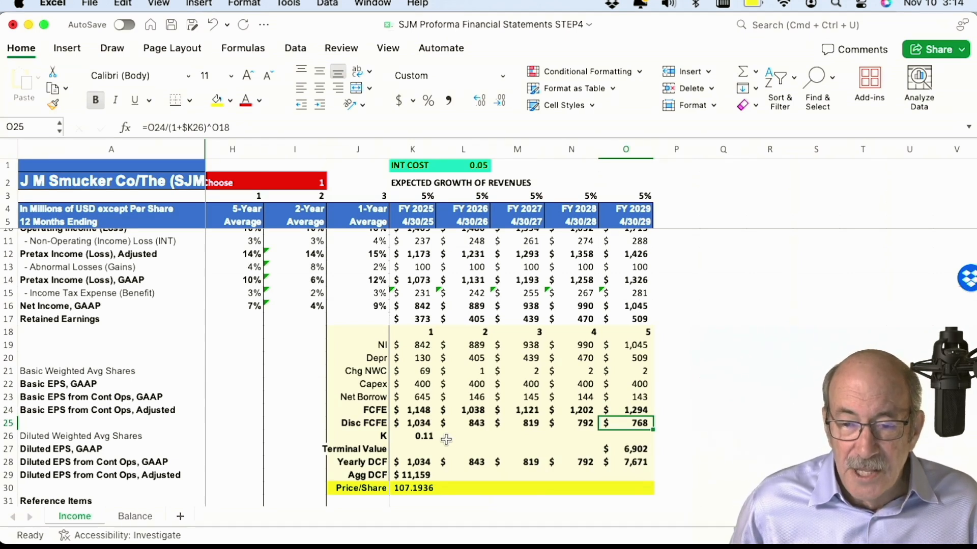
{"action": "key", "text": "Up"}
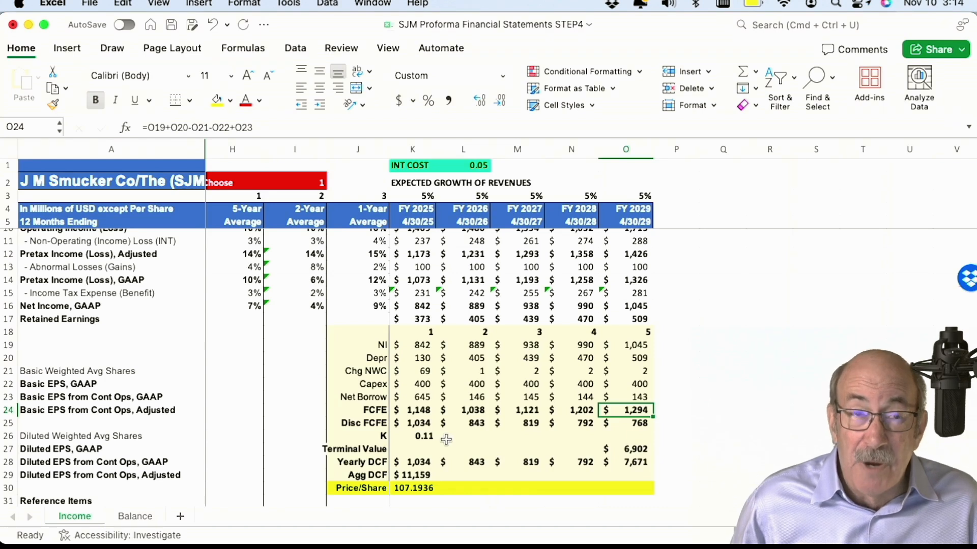
{"action": "key", "text": "Down"}
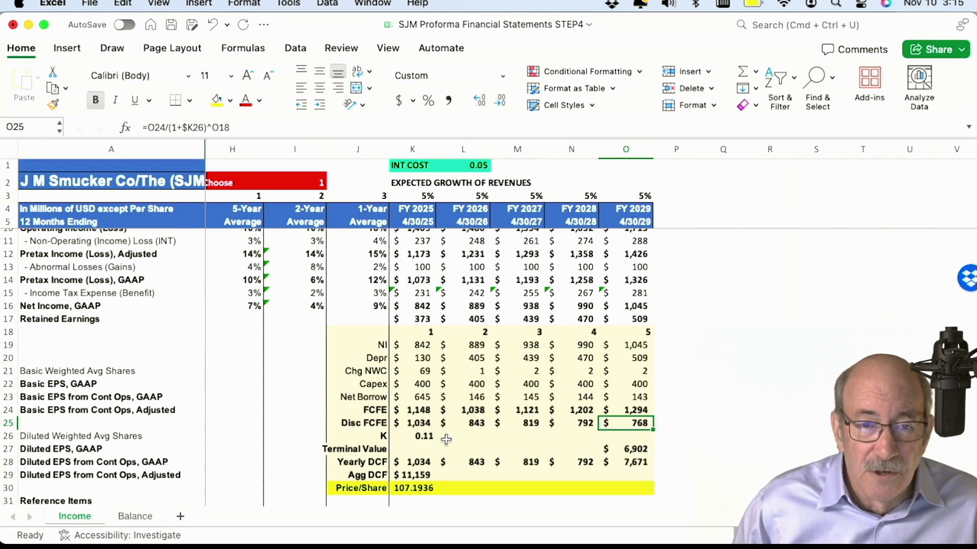
{"action": "left_click", "coordinate": [248, 132]}
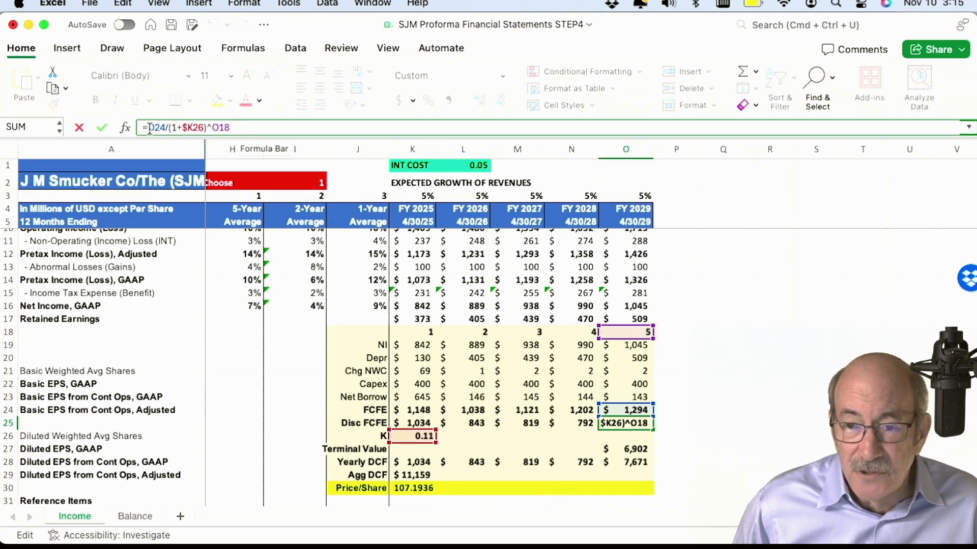
{"action": "key", "text": "Return"}
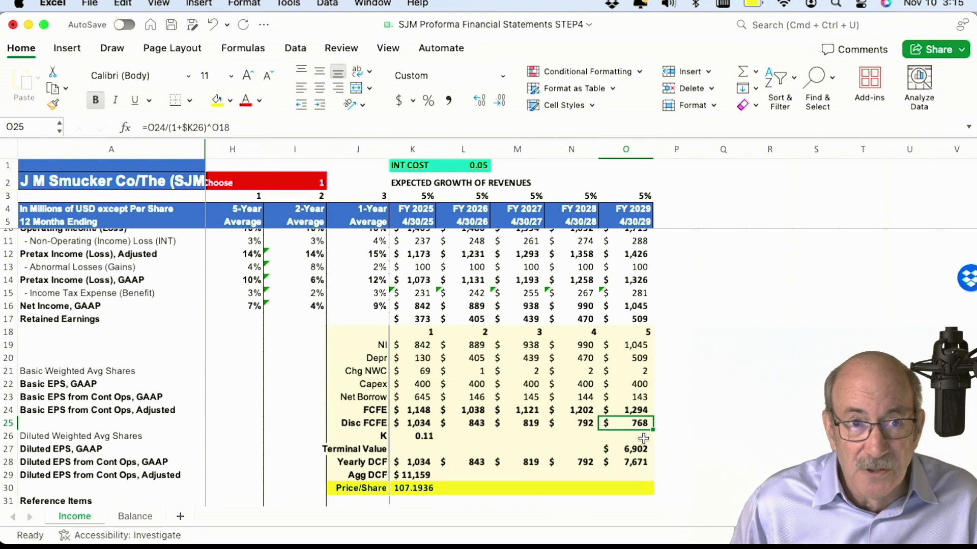
- Review the discounted FCFE formulas from FY 2029 back to FY 2025
{"action": "key", "text": "Left"}
{"action": "key", "text": "Left"}
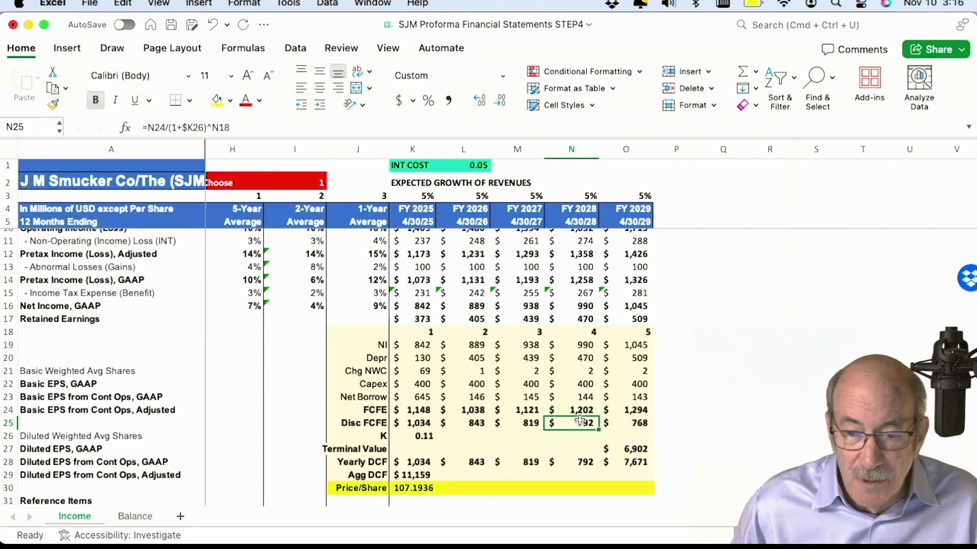
{"action": "key", "text": "Left"}
{"action": "key", "text": "Left"}
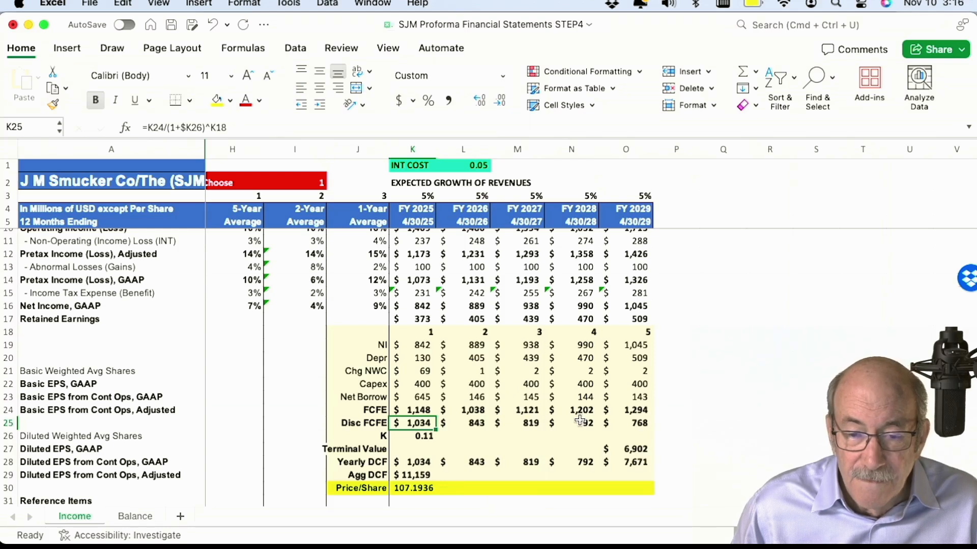
- Set the discount rate K in the FCFE valuation to 0.10
{"action": "key", "text": "Down"}
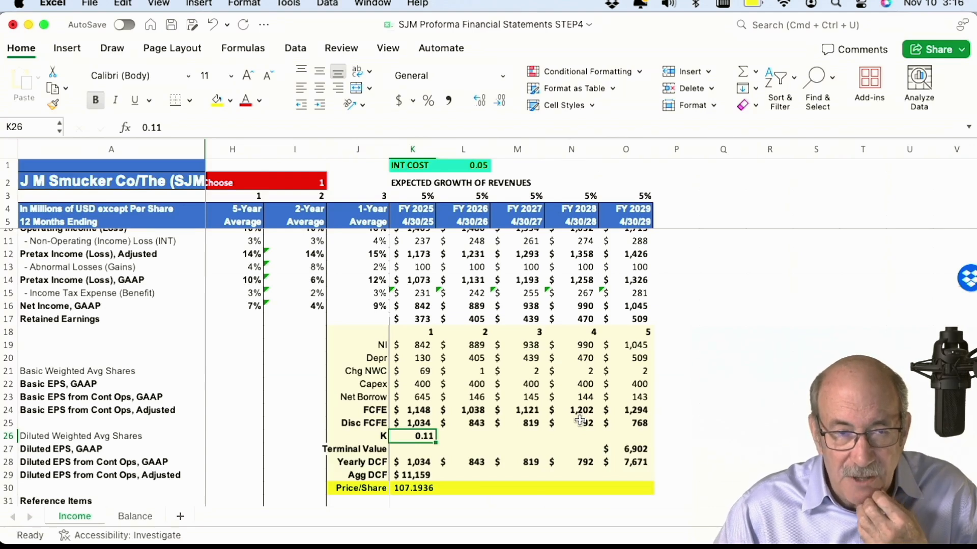
{"action": "type", "text": ".10"}
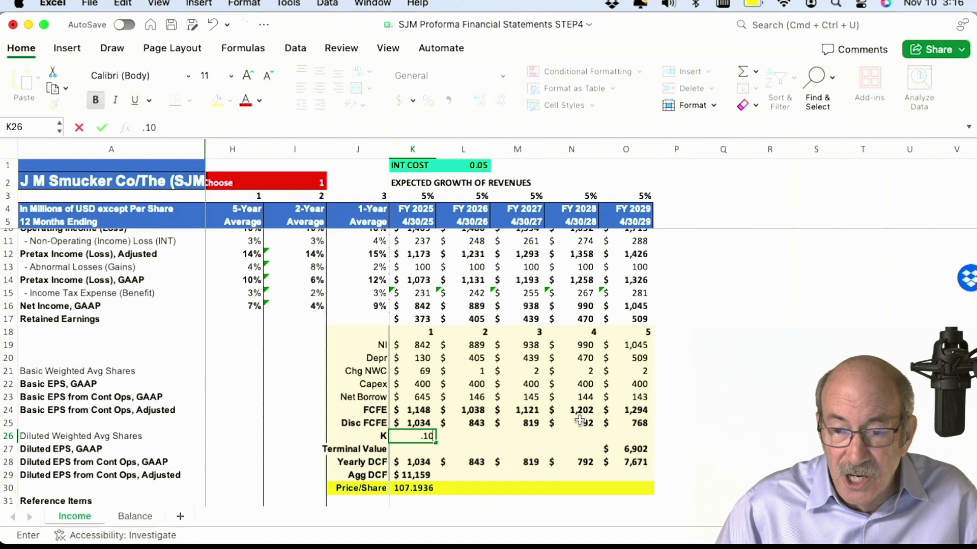
{"action": "key", "text": "Return"}
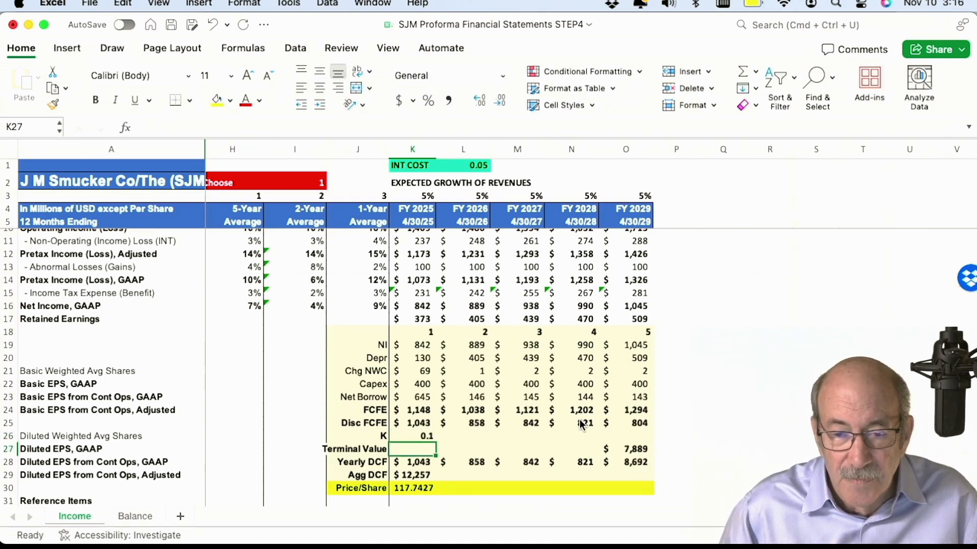
- Check the discount rate entry and review the recalculated discounted FCFE values from FY 2025 to FY 2029
{"action": "key", "text": "Up"}
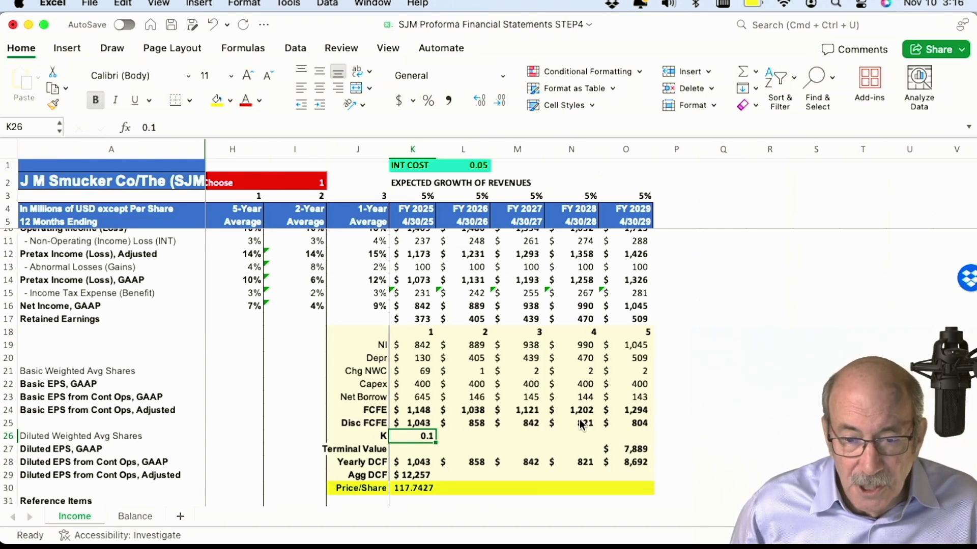
{"action": "key", "text": "Down"}
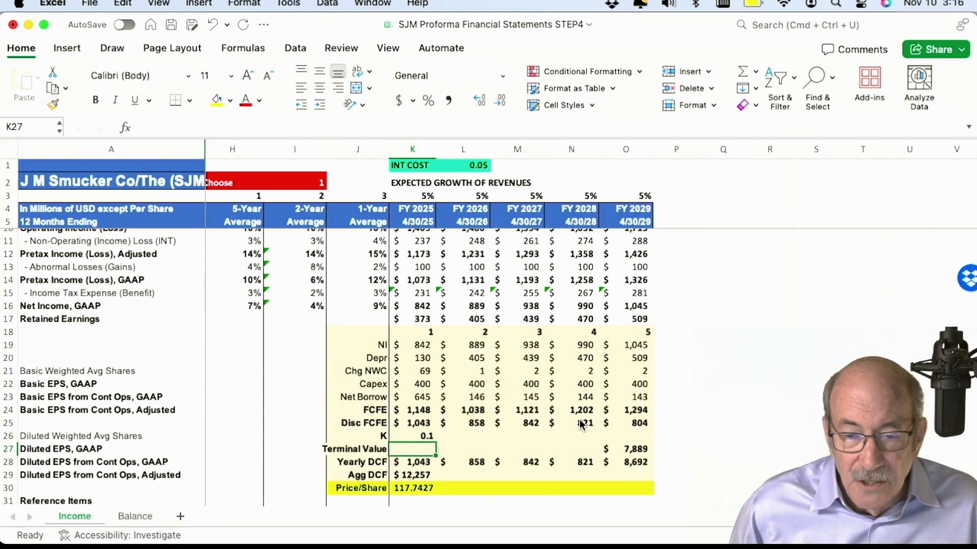
{"action": "key", "text": "Up"}
{"action": "key", "text": "Up"}
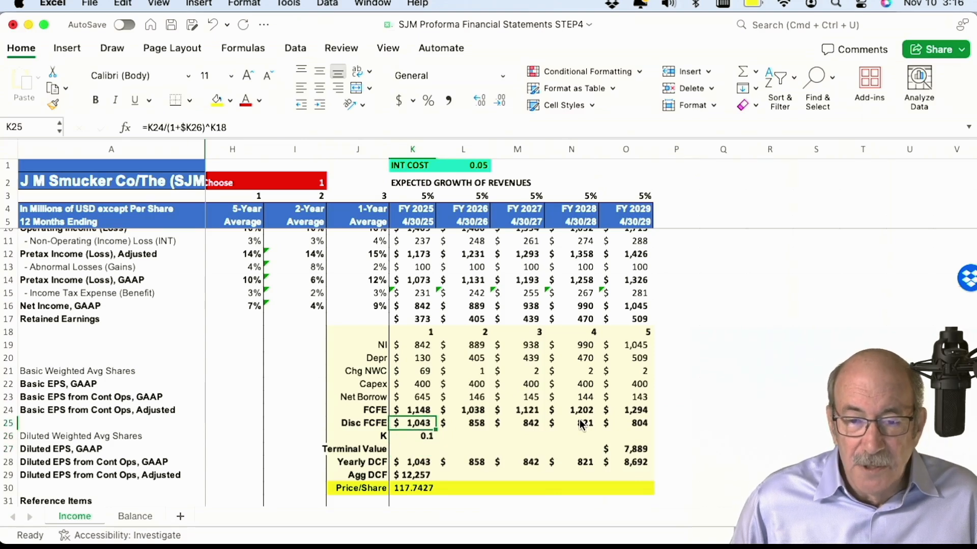
{"action": "key", "text": "Right"}
{"action": "key", "text": "Right"}
{"action": "key", "text": "Right"}
{"action": "key", "text": "Right"}
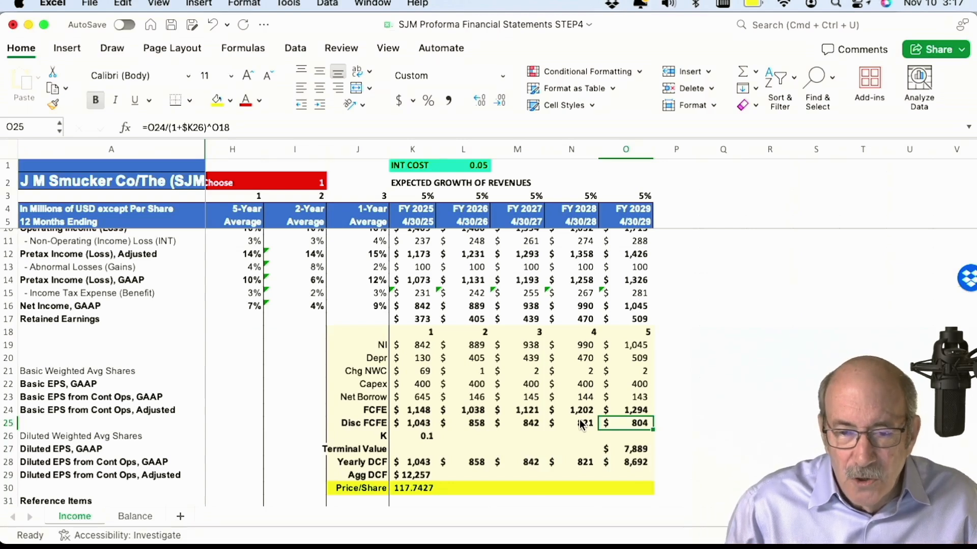
- Examine the FY 2029 Terminal Value formula and compare it with the FY 2029 expected revenue growth rate
{"action": "key", "text": "Down"}
{"action": "key", "text": "Down"}
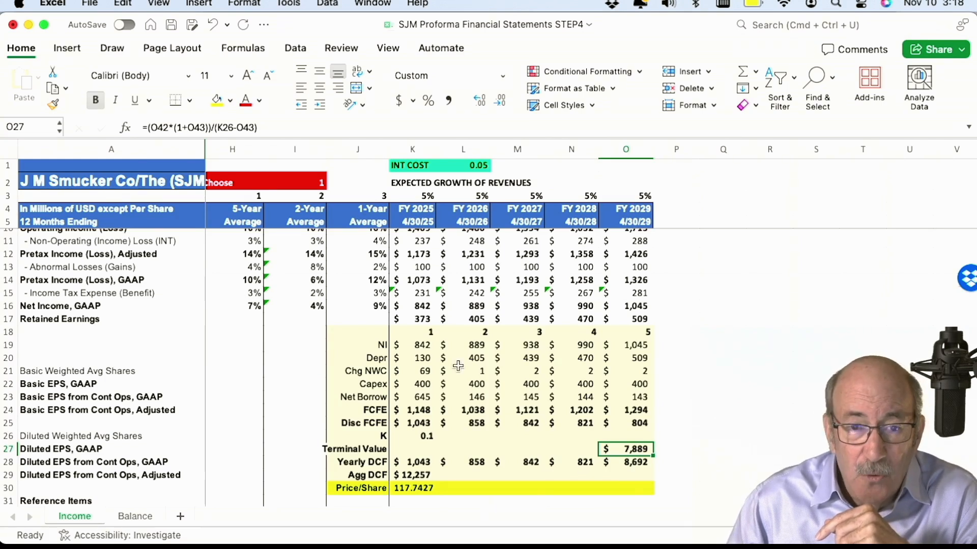
{"action": "left_click", "coordinate": [268, 127]}
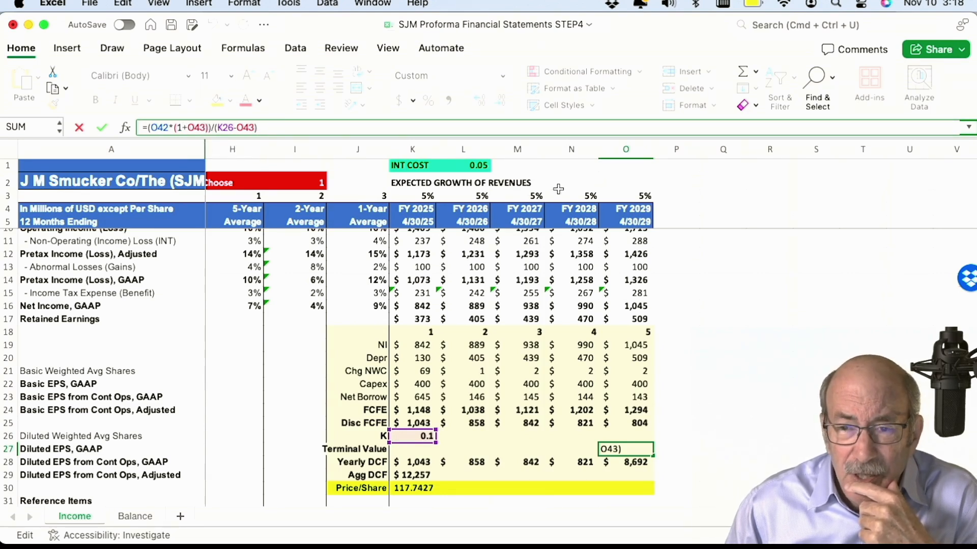
{"action": "left_click", "coordinate": [632, 194]}
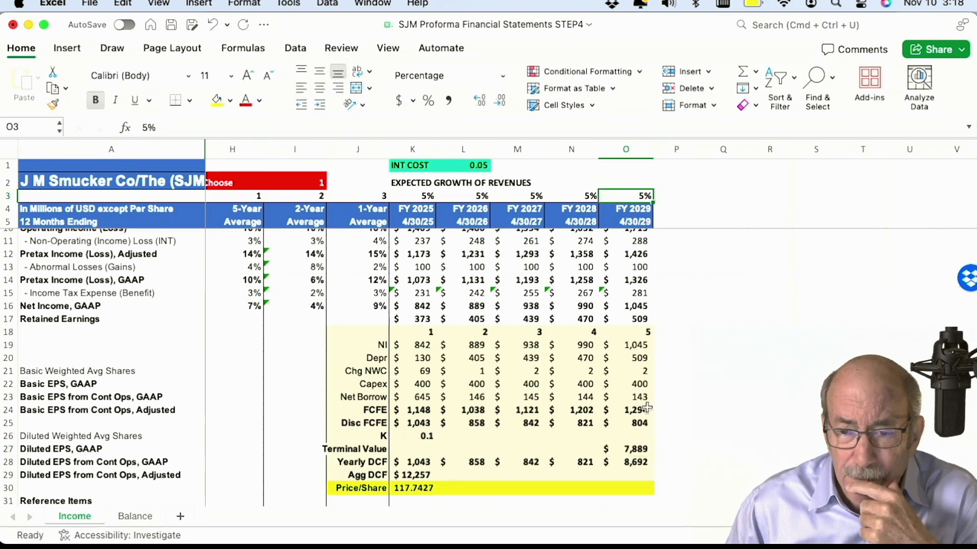
{"action": "left_click", "coordinate": [635, 452]}
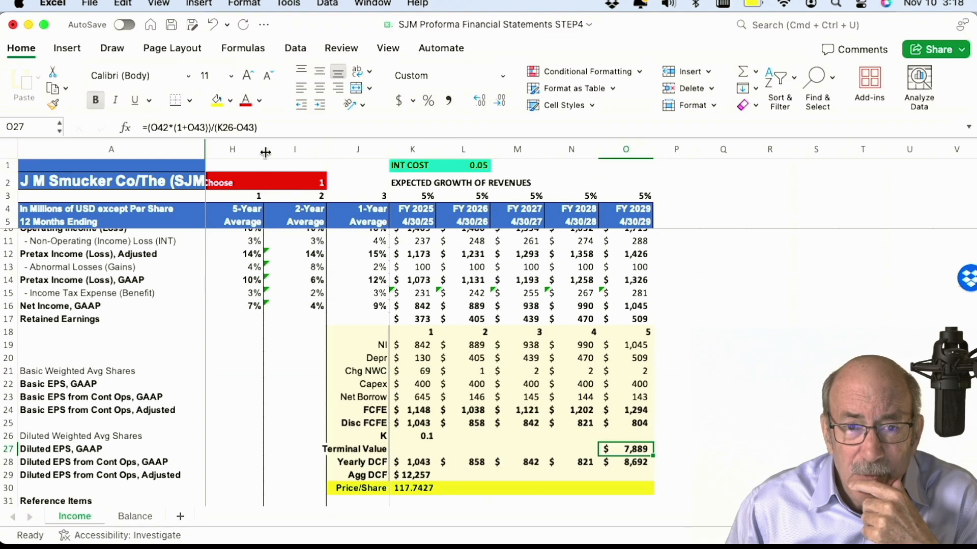
{"action": "left_click", "coordinate": [263, 128]}
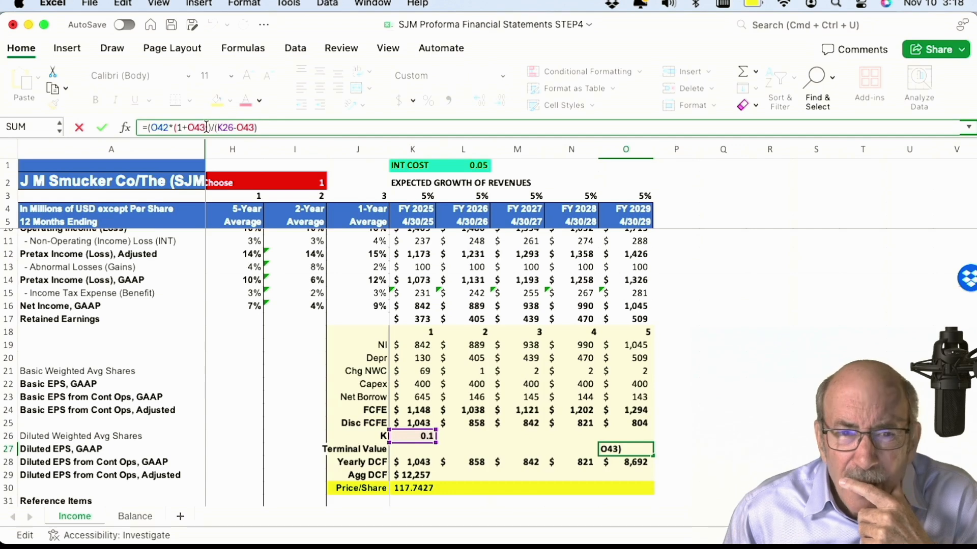
- Trace the Terminal Value formula's references to FY 2029 total cash dividends, the growth rate below them and K
{"action": "scroll", "coordinate": [206, 127], "scroll_direction": "down", "scroll_amount": 10}
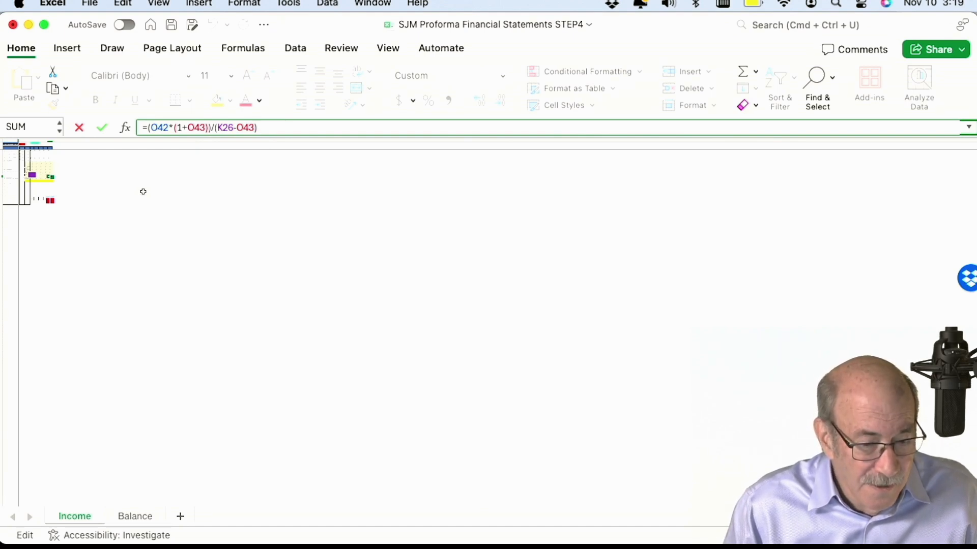
{"action": "scroll", "coordinate": [143, 192], "scroll_direction": "up", "scroll_amount": 5}
{"action": "scroll", "coordinate": [143, 192], "scroll_direction": "up", "scroll_amount": 5}
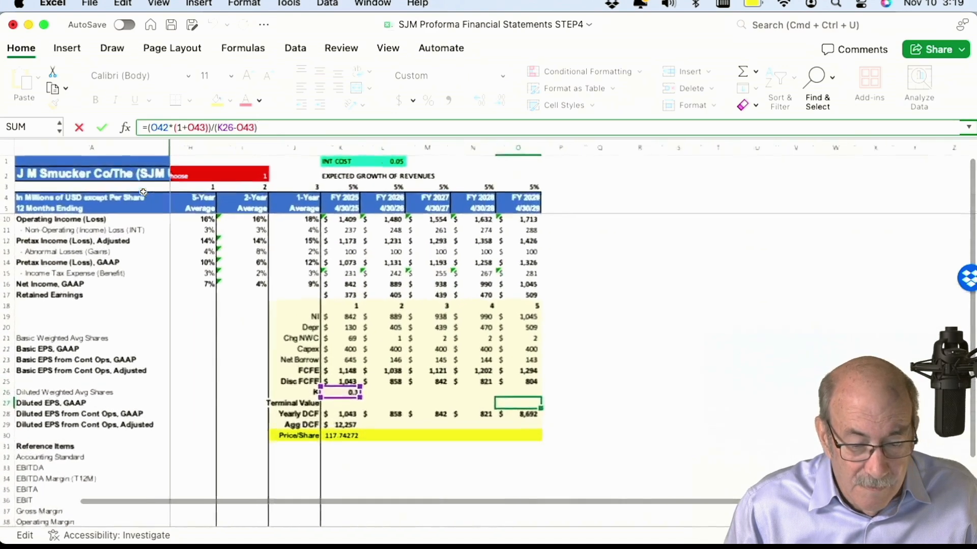
{"action": "scroll", "coordinate": [142, 191], "scroll_direction": "up", "scroll_amount": 3}
{"action": "scroll", "coordinate": [512, 354], "scroll_direction": "down", "scroll_amount": 1}
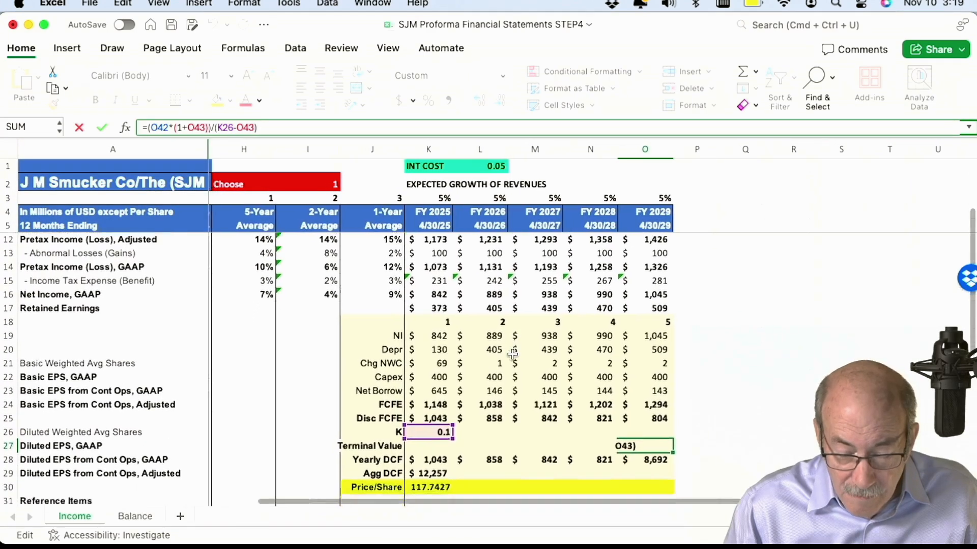
{"action": "scroll", "coordinate": [512, 355], "scroll_direction": "down", "scroll_amount": 6}
{"action": "scroll", "coordinate": [512, 354], "scroll_direction": "right", "scroll_amount": 1}
{"action": "scroll", "coordinate": [512, 355], "scroll_direction": "down", "scroll_amount": 1}
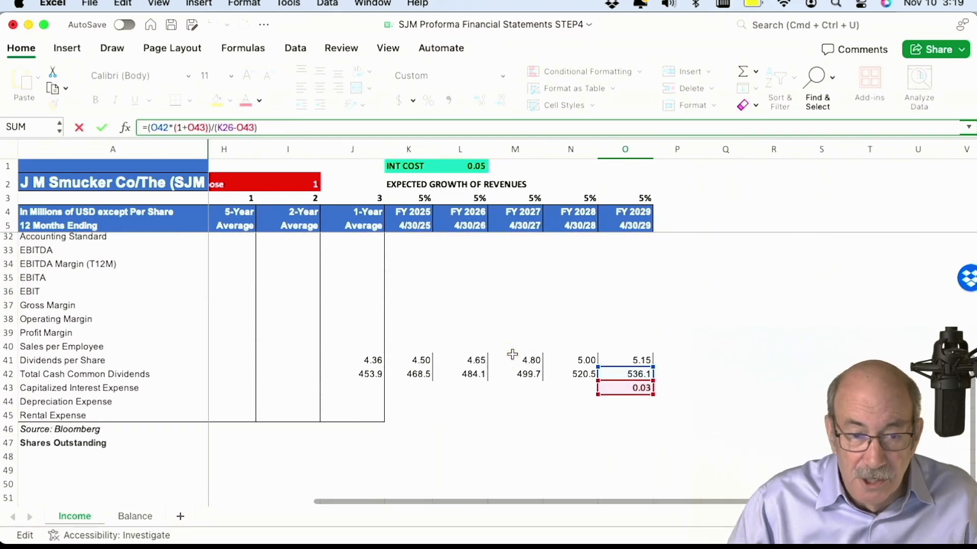
{"action": "scroll", "coordinate": [634, 361], "scroll_direction": "up", "scroll_amount": 6}
{"action": "scroll", "coordinate": [634, 361], "scroll_direction": "left", "scroll_amount": 1}
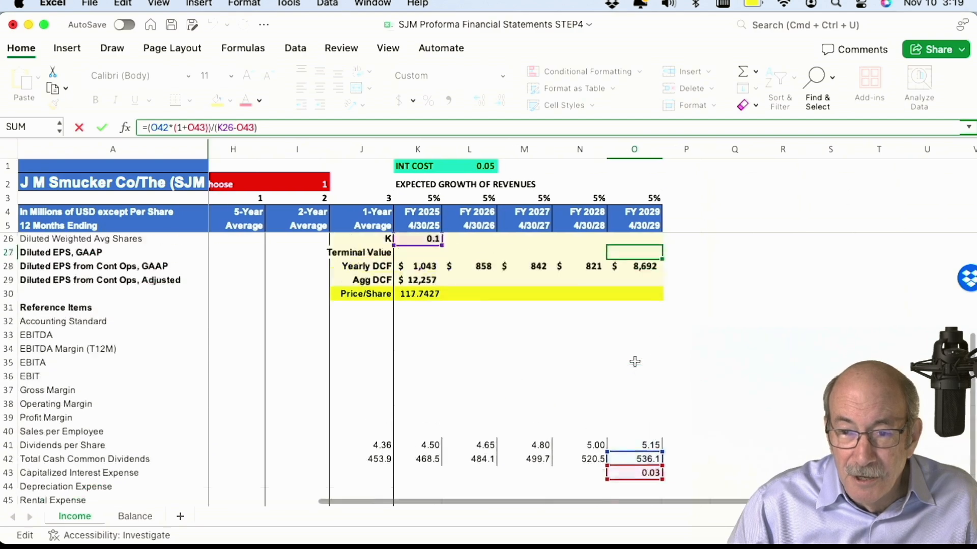
{"action": "scroll", "coordinate": [635, 361], "scroll_direction": "up", "scroll_amount": 5}
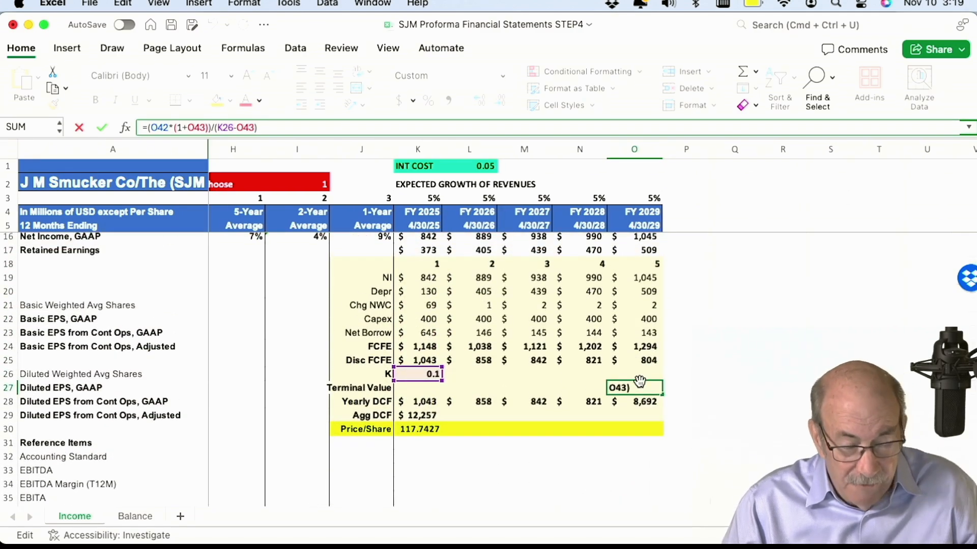
{"action": "key", "text": "Return"}
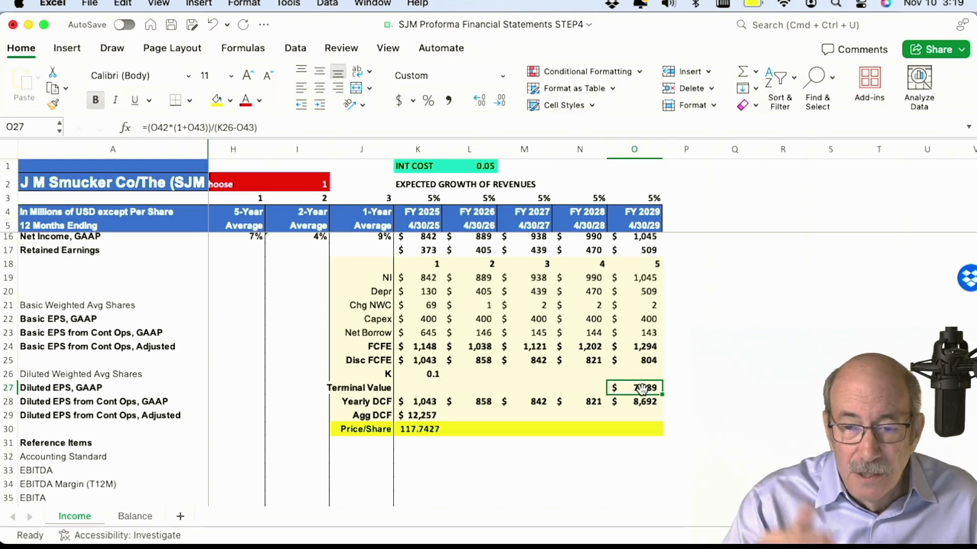
- Review the FY 2029 dividends per share, the total cash dividends formula and the dividend growth rate formula
{"action": "scroll", "coordinate": [642, 389], "scroll_direction": "down", "scroll_amount": 4}
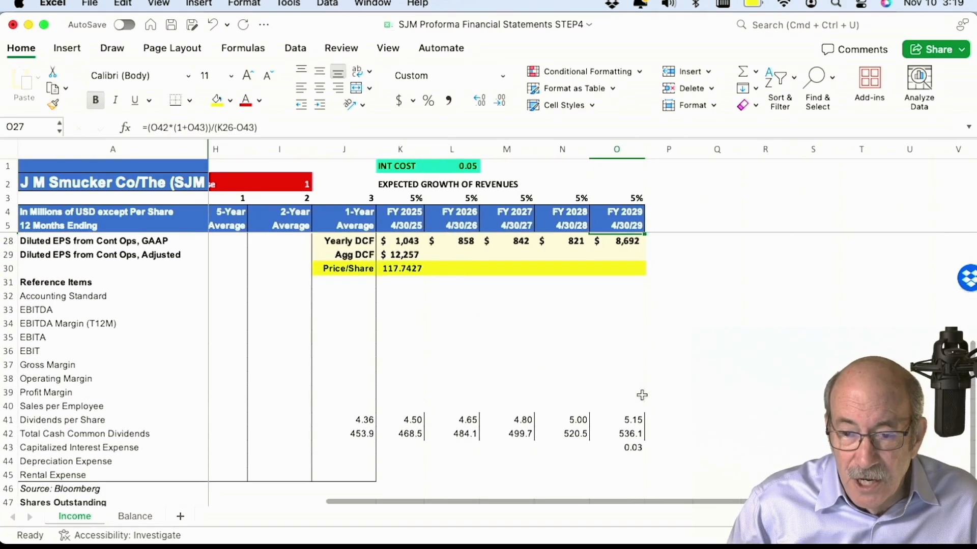
{"action": "left_click", "coordinate": [627, 420]}
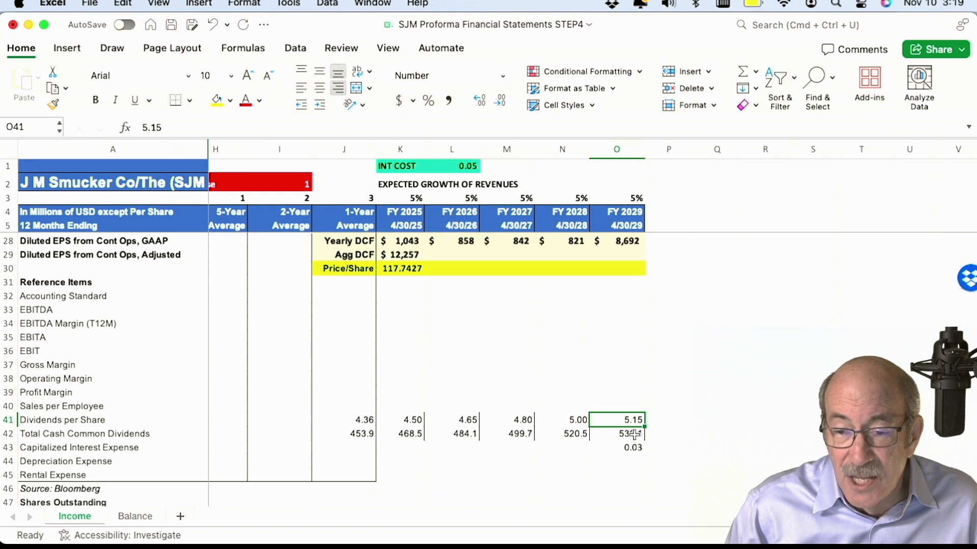
{"action": "left_click", "coordinate": [617, 433]}
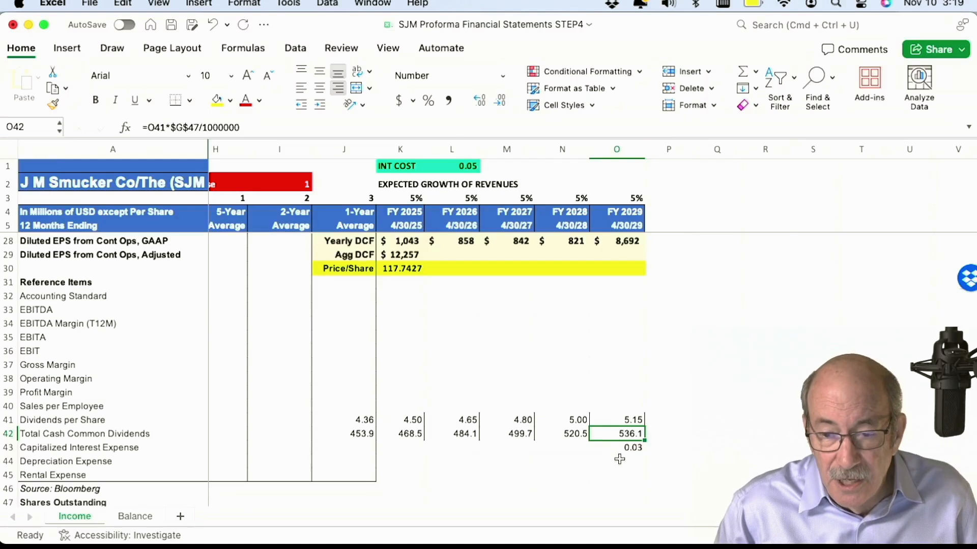
{"action": "left_click", "coordinate": [614, 450]}
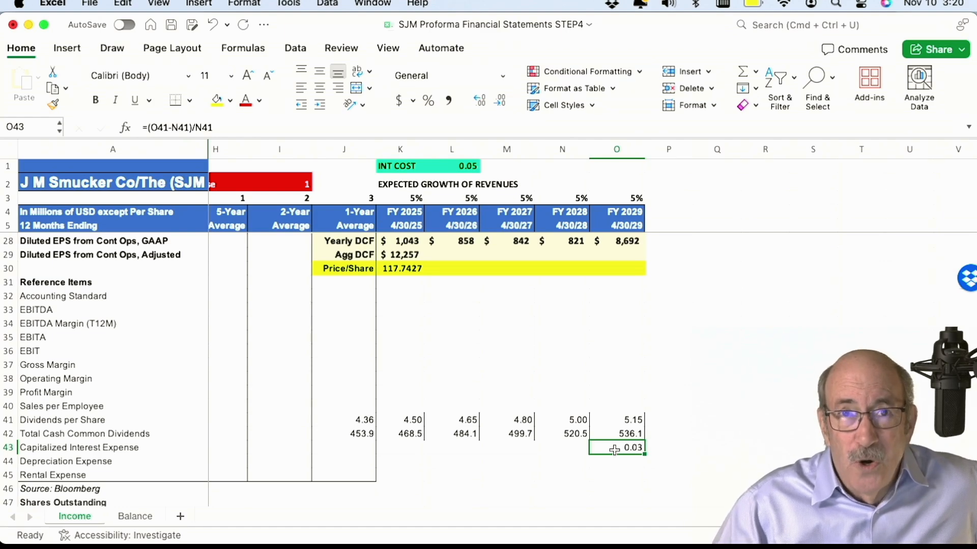
- Return to the FY 2029 Terminal Value and inspect how its formula divides next-year dividends by K minus growth
{"action": "scroll", "coordinate": [614, 450], "scroll_direction": "up", "scroll_amount": 3}
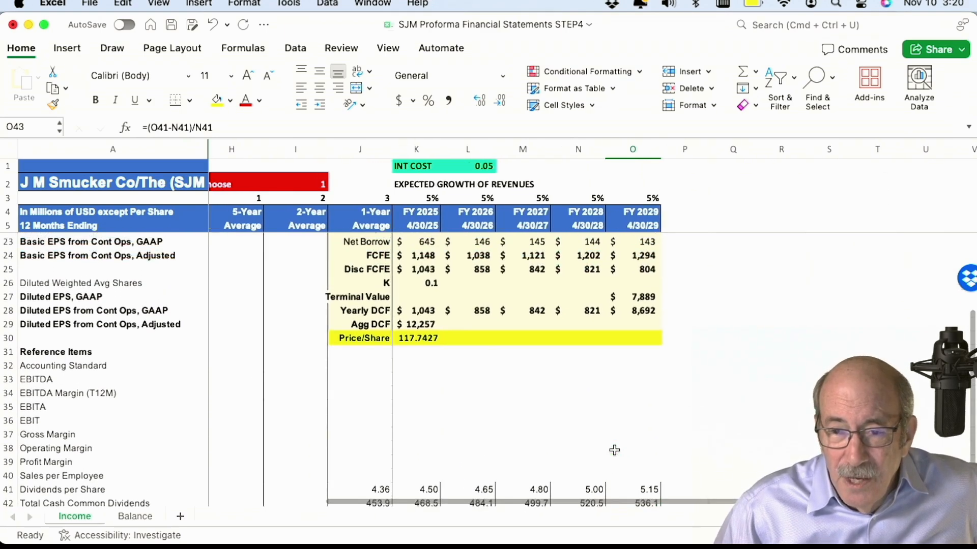
{"action": "left_click", "coordinate": [645, 298]}
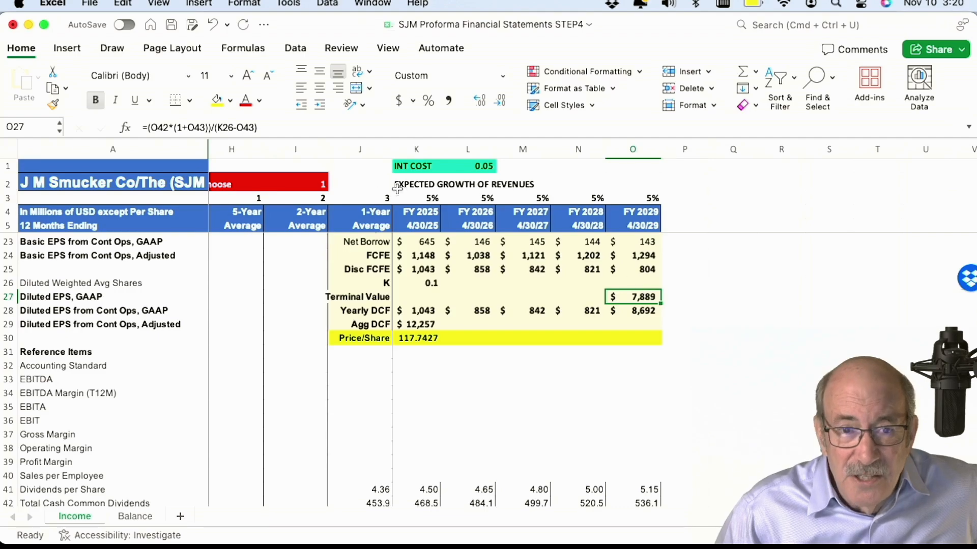
{"action": "left_click", "coordinate": [280, 125]}
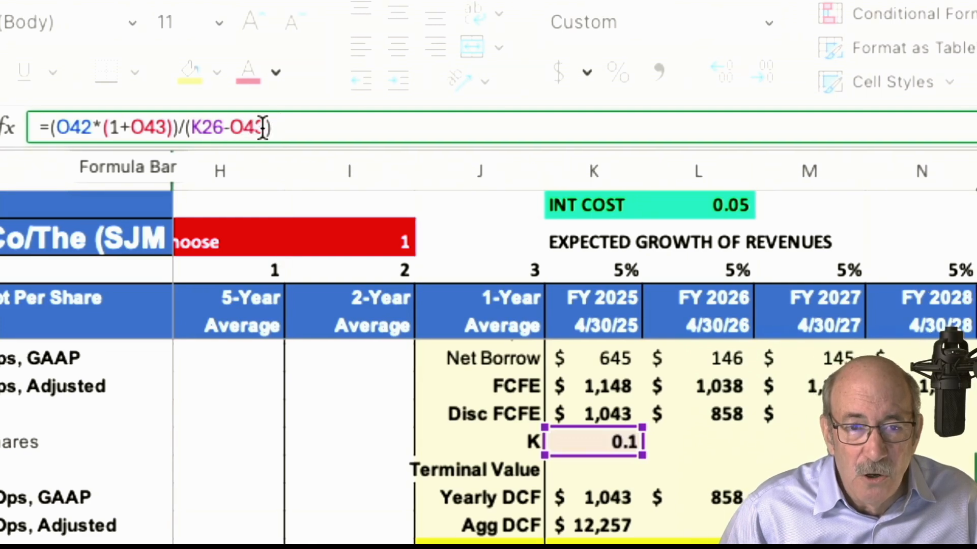
{"action": "right_click", "coordinate": [261, 127]}
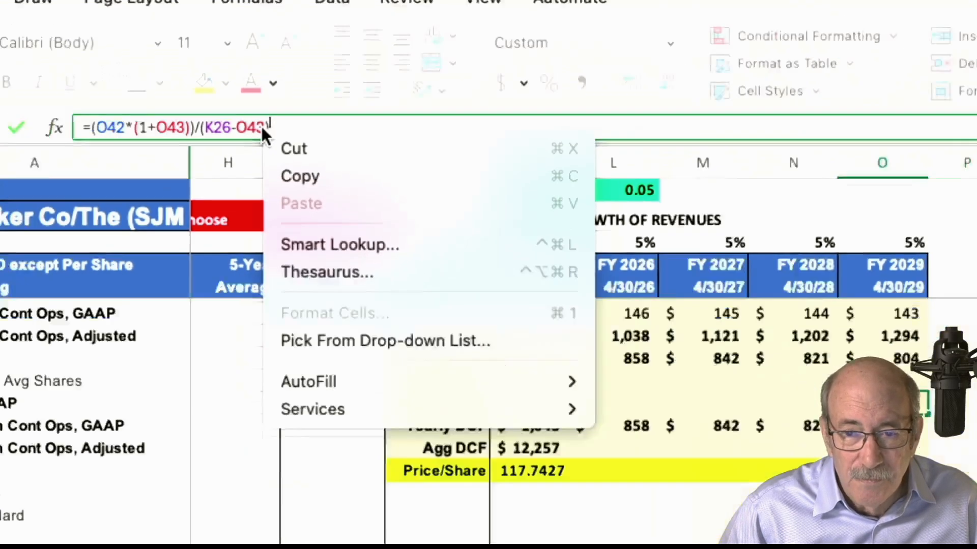
{"action": "left_click", "coordinate": [545, 379]}
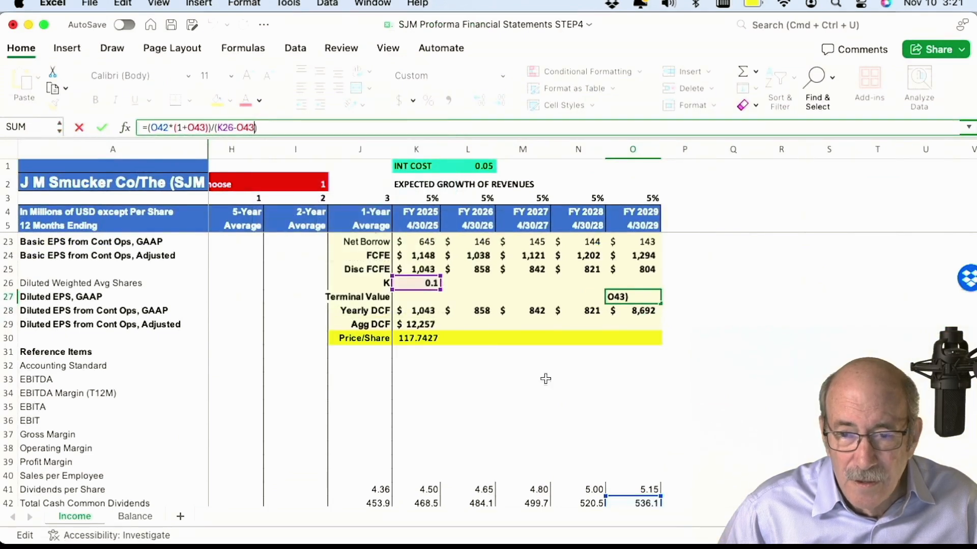
{"action": "key", "text": "Return"}
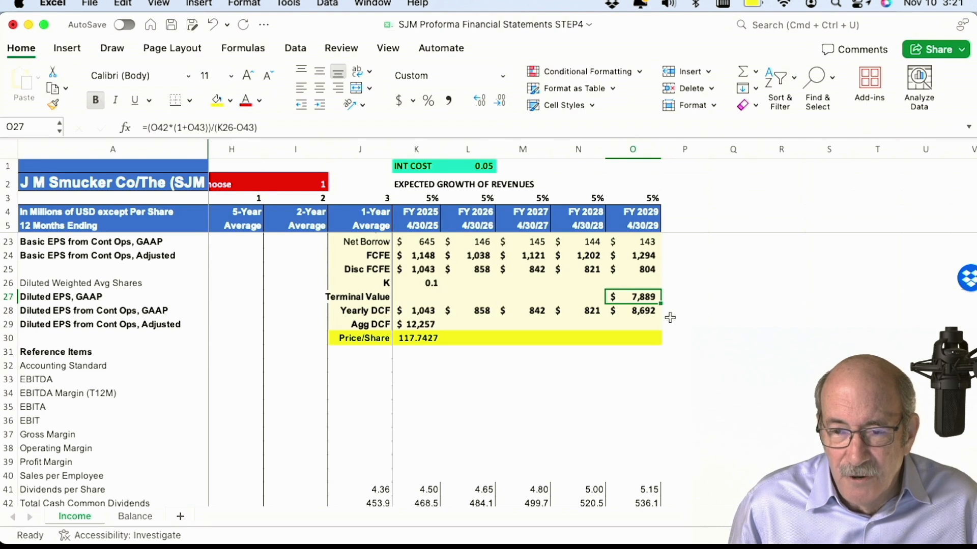
- Check how the FY 2029 Yearly DCF formula combines the discounted FCFE and the Terminal Value
{"action": "key", "text": "Up"}
{"action": "key", "text": "Up"}
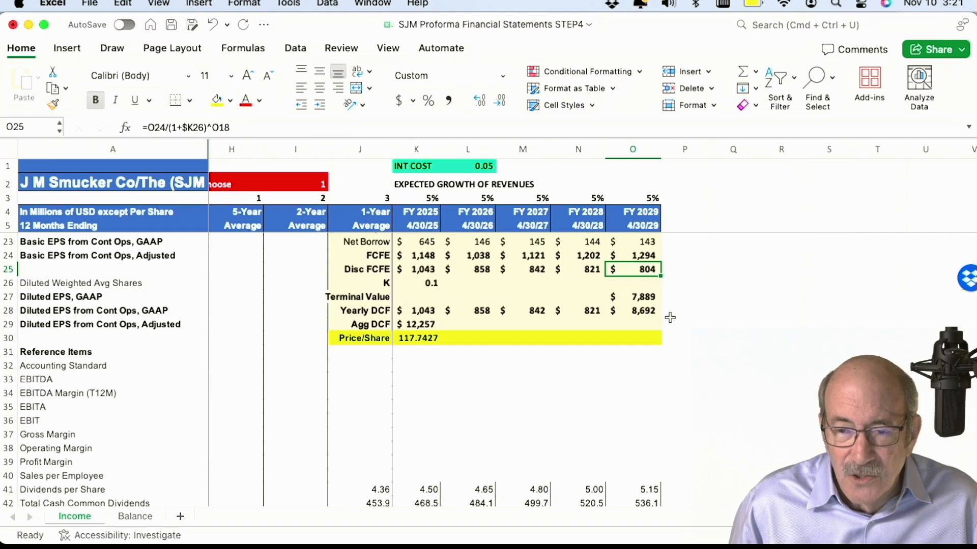
{"action": "key", "text": "Down"}
{"action": "key", "text": "Down"}
{"action": "key", "text": "Down"}
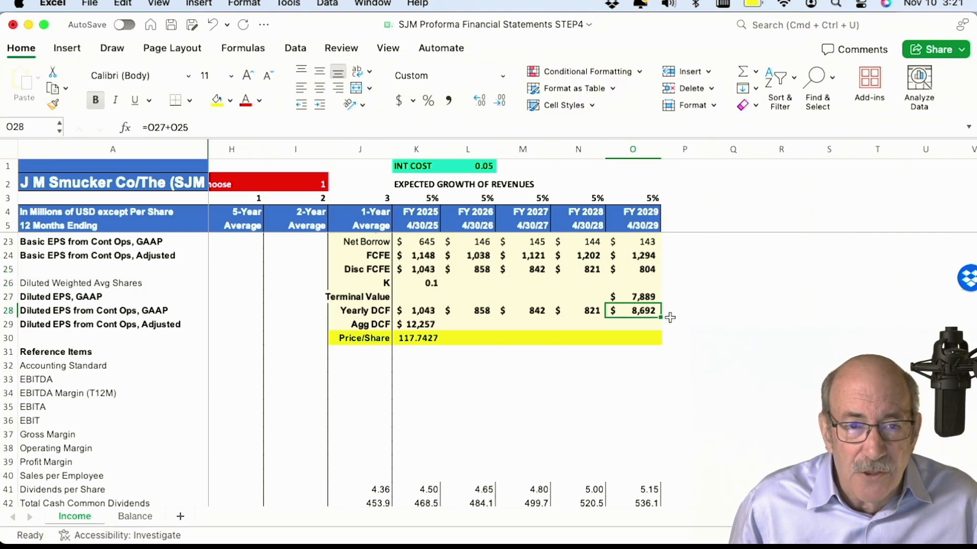
{"action": "key", "text": "Up"}
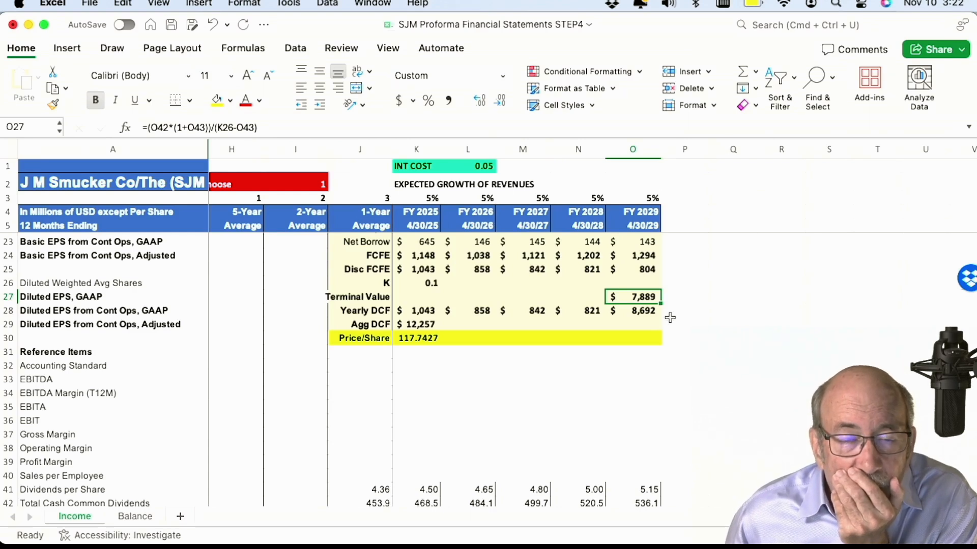
{"action": "key", "text": "Down"}
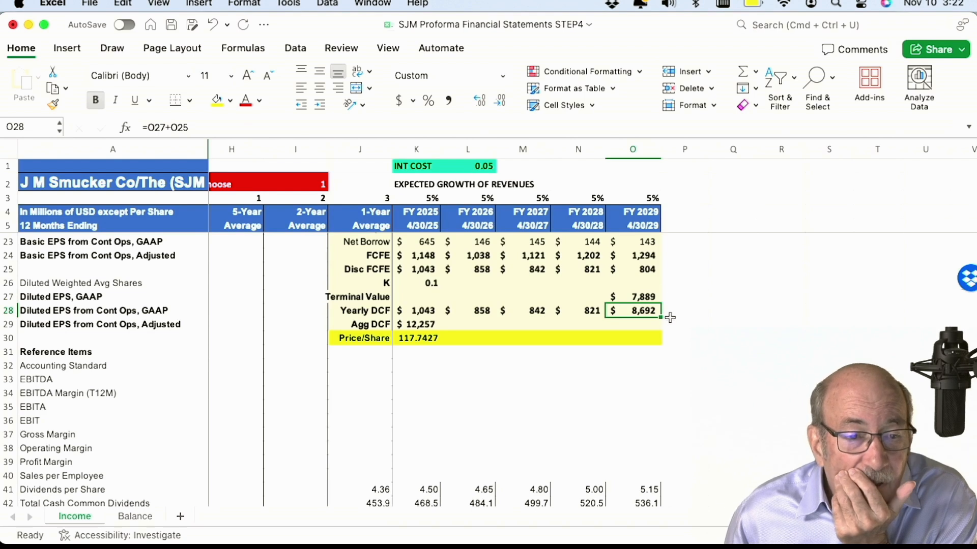
{"action": "left_click", "coordinate": [217, 128]}
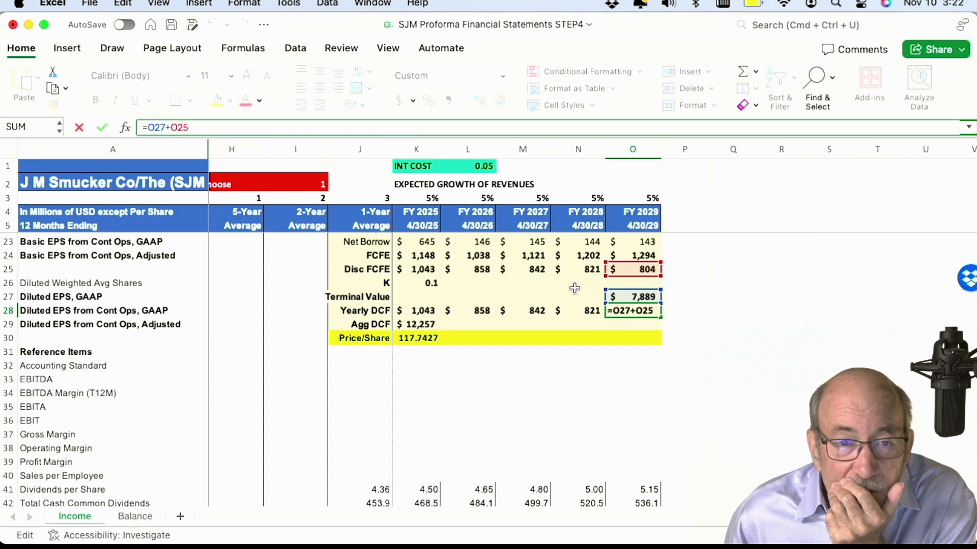
{"action": "key", "text": "Return"}
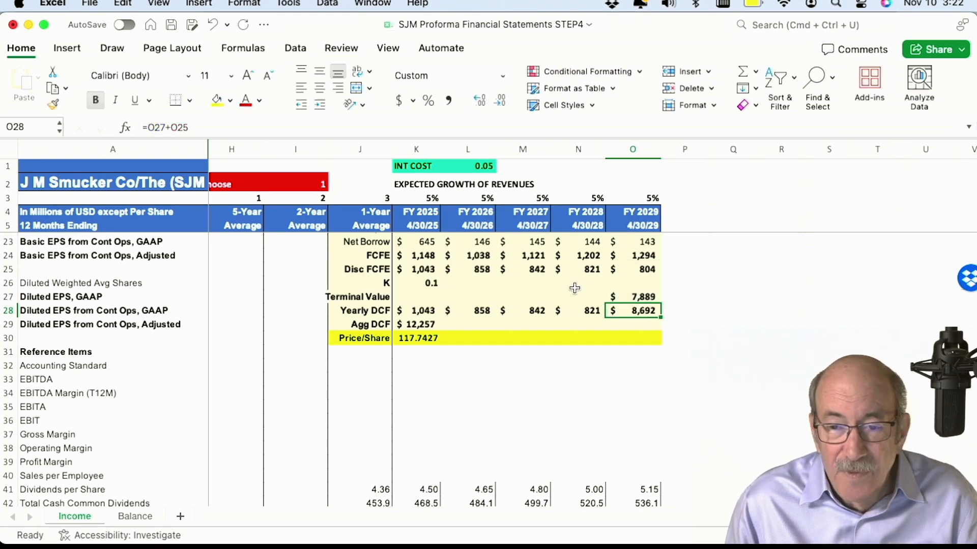
- Recheck the FY 2029 Terminal Value formula for any discounting back to the present
{"action": "left_click", "coordinate": [635, 296]}
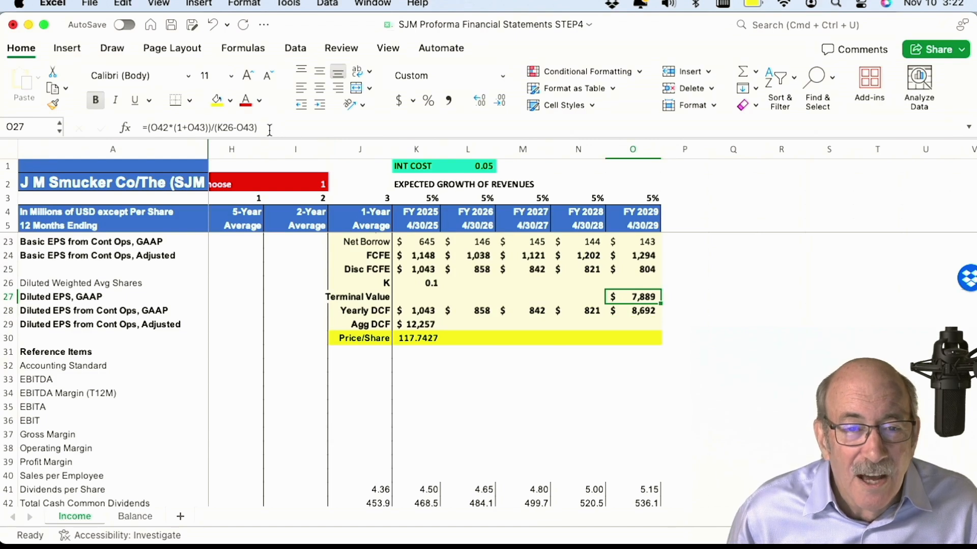
{"action": "left_click", "coordinate": [270, 128]}
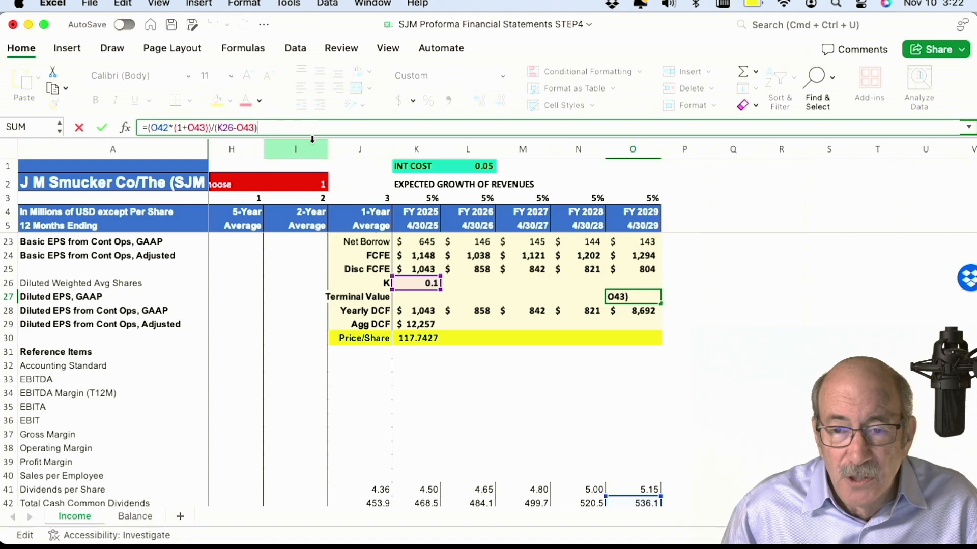
{"action": "key", "text": "Return"}
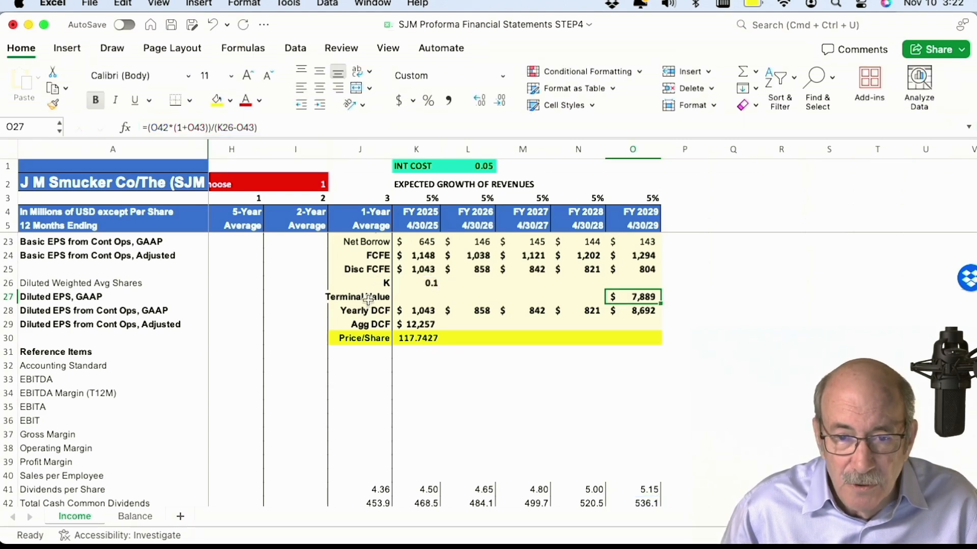
- Move the Yearly DCF, Agg DCF and Price/Share rows (J28:O30) down one row, leaving an empty row beneath Terminal Value
{"action": "left_click", "coordinate": [358, 312]}
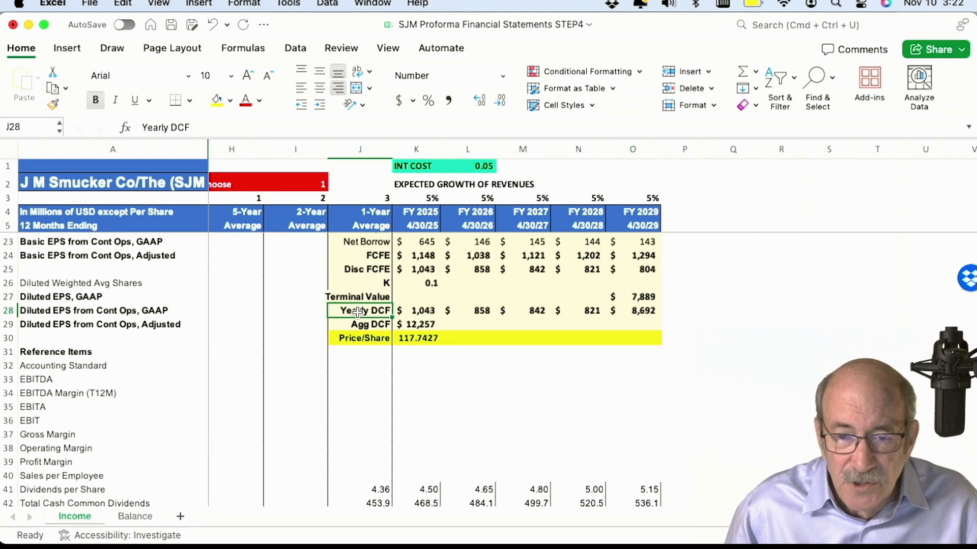
{"action": "key", "text": "shift+Right"}
{"action": "key", "text": "shift+Right"}
{"action": "key", "text": "shift+Right"}
{"action": "key", "text": "shift+Right"}
{"action": "key", "text": "shift+Right"}
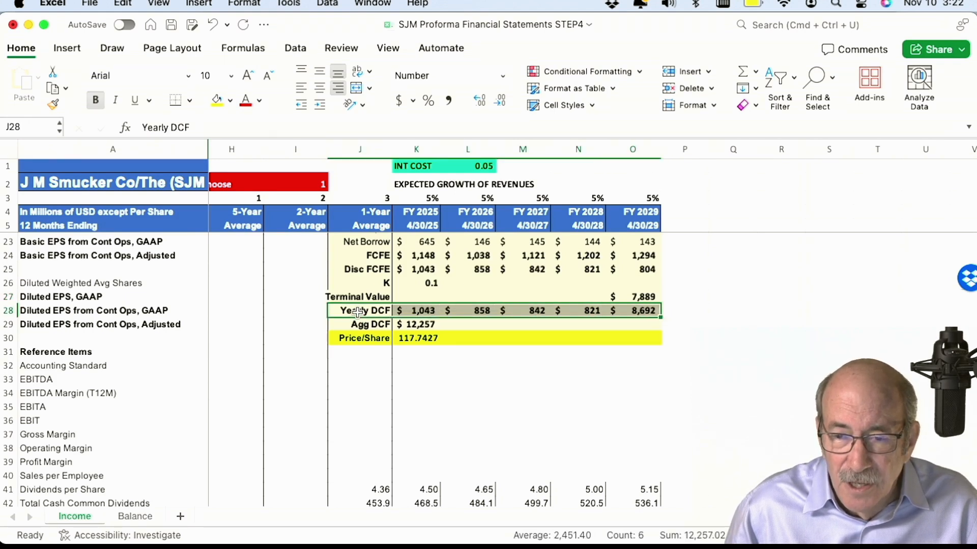
{"action": "key", "text": "shift+Down"}
{"action": "key", "text": "shift+Down"}
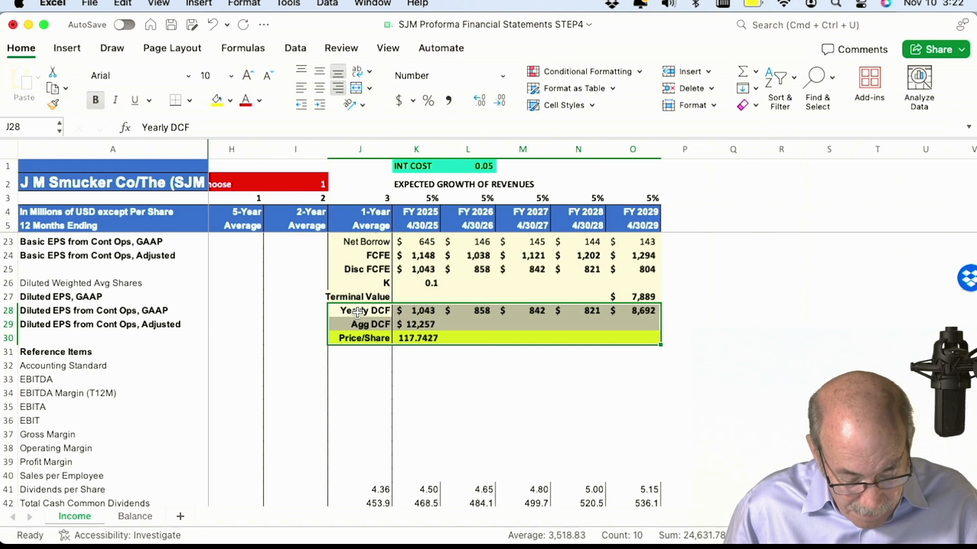
{"action": "key", "text": "super+c"}
{"action": "key", "text": "Down"}
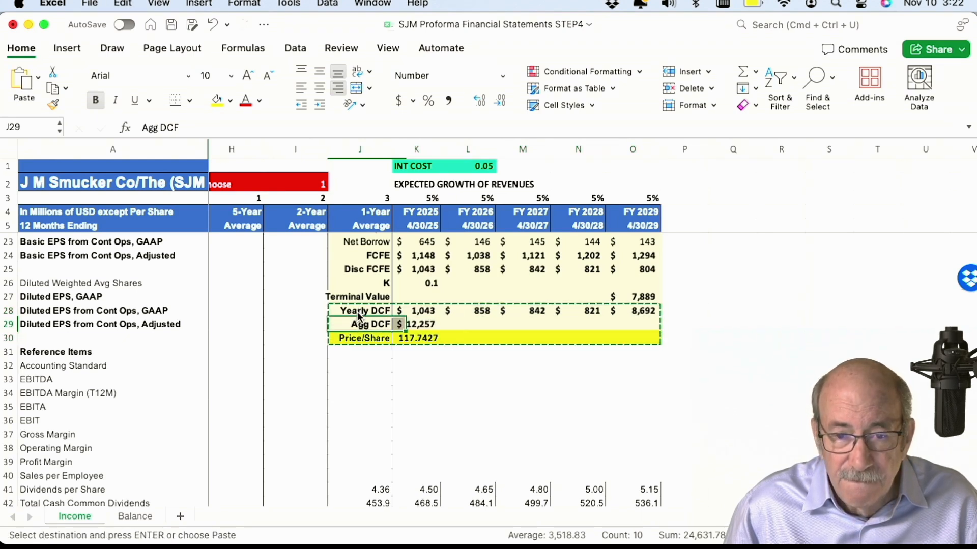
{"action": "key", "text": "Return"}
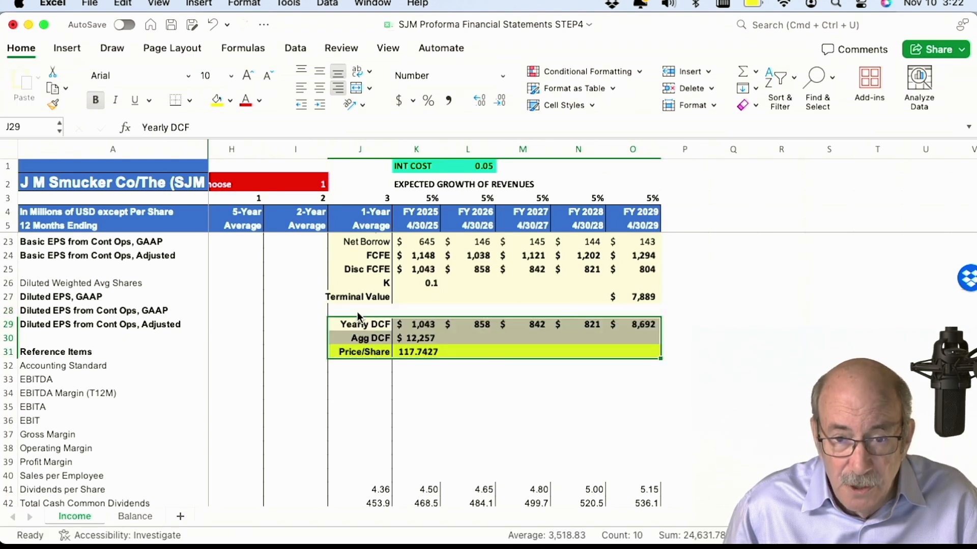
- Discount the FY 2029 Terminal Value to the present in O28 with the formula =O27/(1+K26)^O18
{"action": "key", "text": "Up"}
{"action": "key", "text": "Right"}
{"action": "key", "text": "Right"}
{"action": "key", "text": "Right"}
{"action": "key", "text": "Right"}
{"action": "key", "text": "Right"}
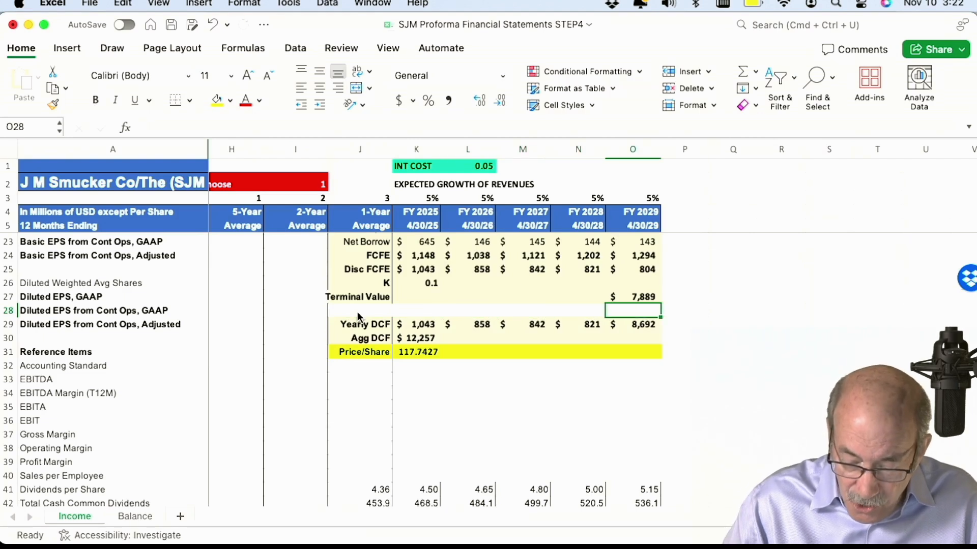
{"action": "type", "text": "="}
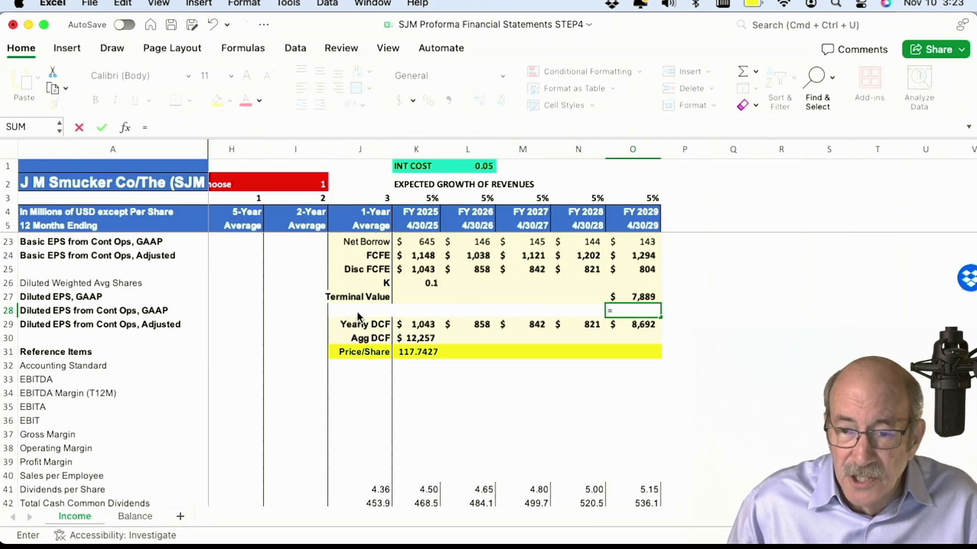
{"action": "key", "text": "Up"}
{"action": "type", "text": "/"}
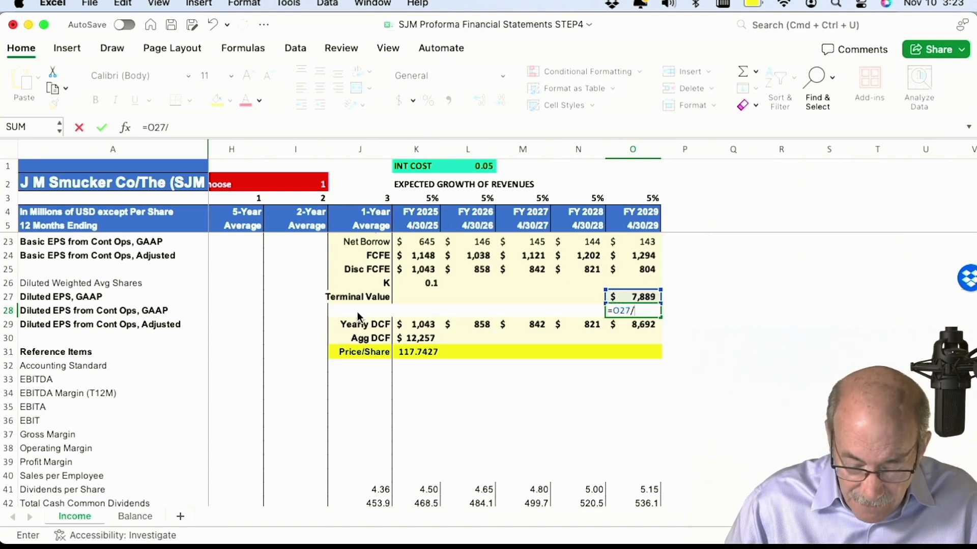
{"action": "type", "text": "(1"}
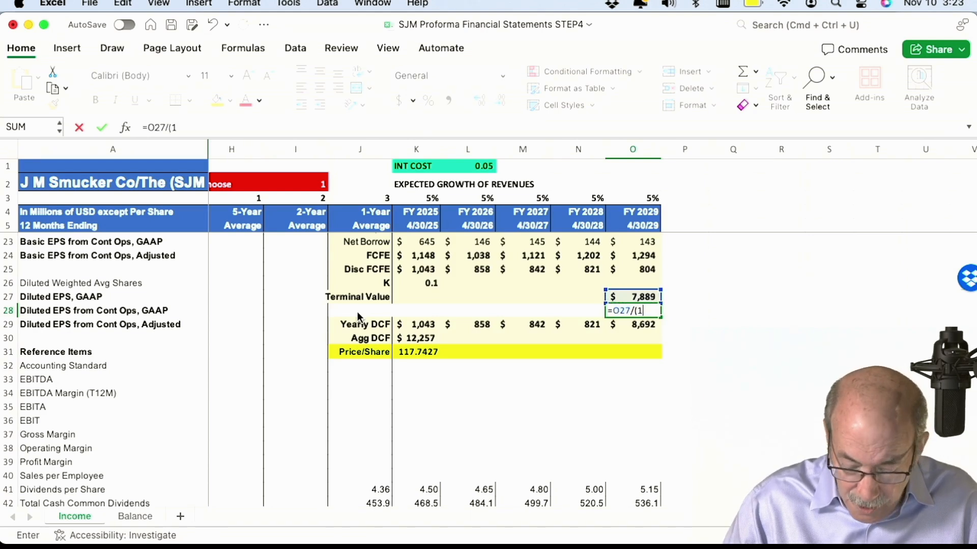
{"action": "type", "text": "+"}
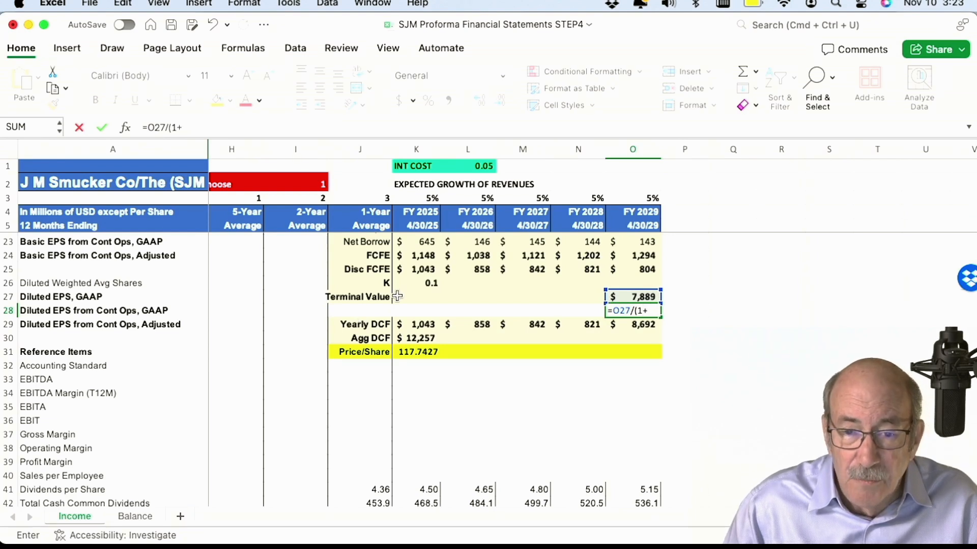
{"action": "left_click", "coordinate": [413, 284]}
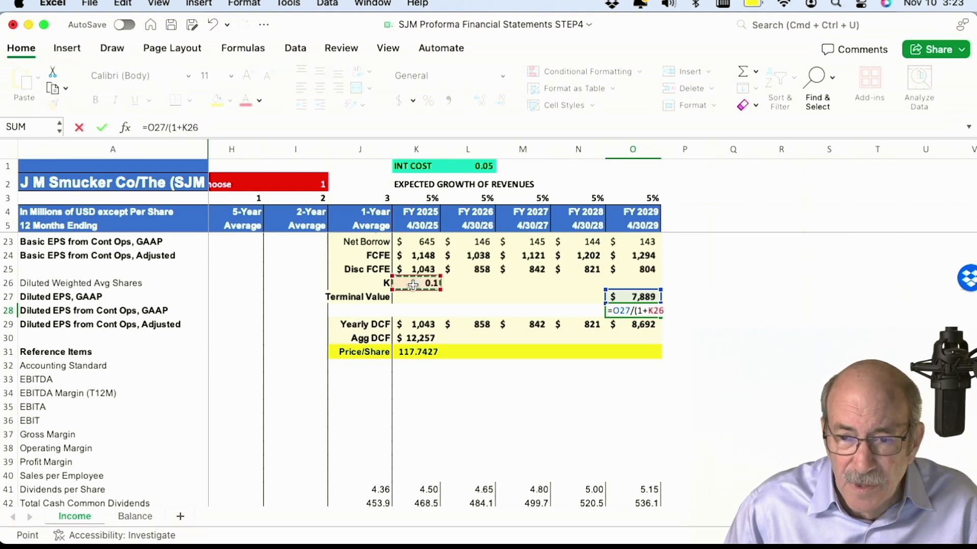
{"action": "type", "text": ")"}
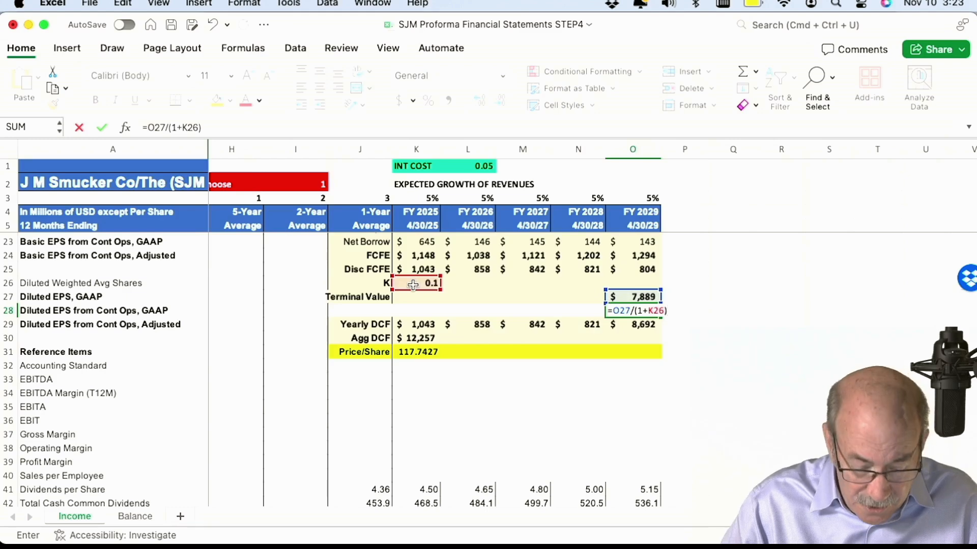
{"action": "type", "text": "^"}
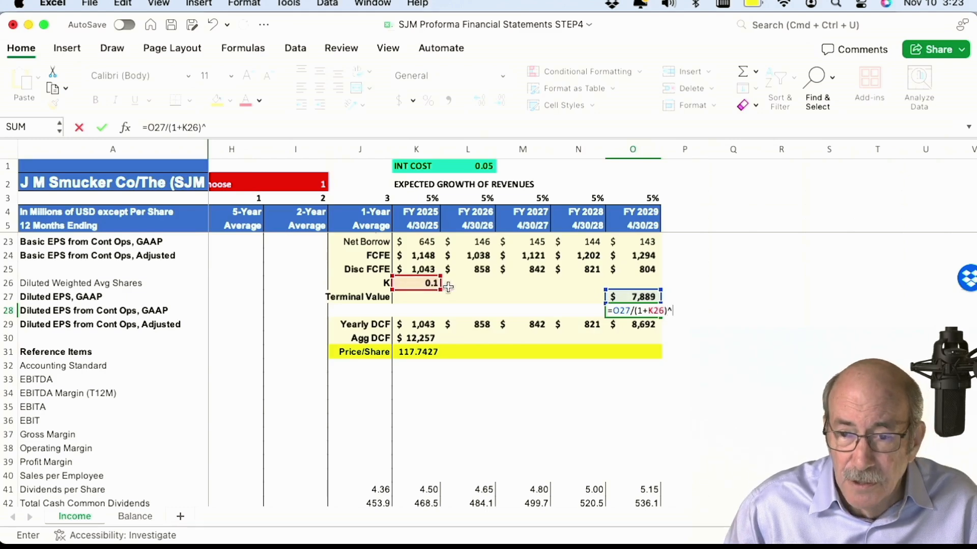
{"action": "scroll", "coordinate": [476, 275], "scroll_direction": "up", "scroll_amount": 3}
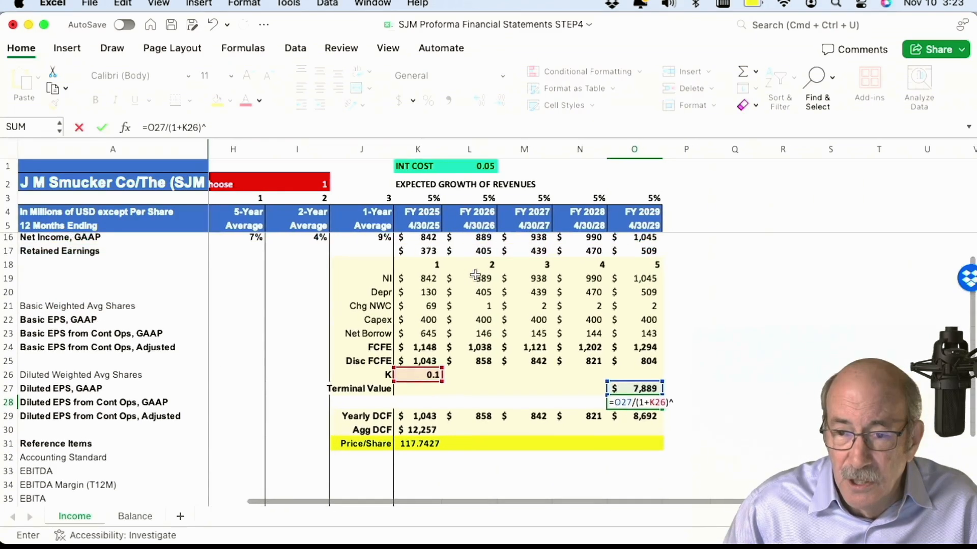
{"action": "left_click", "coordinate": [646, 267]}
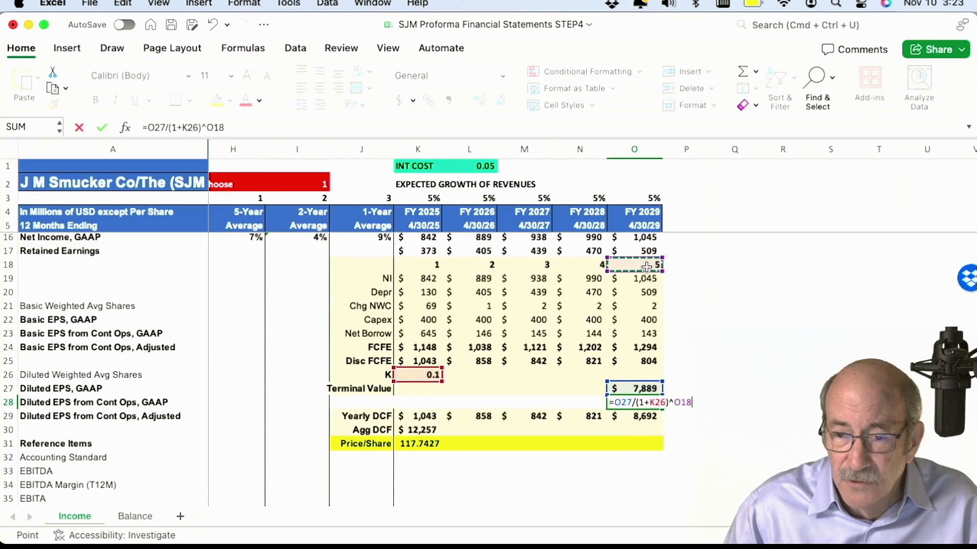
{"action": "key", "text": "Return"}
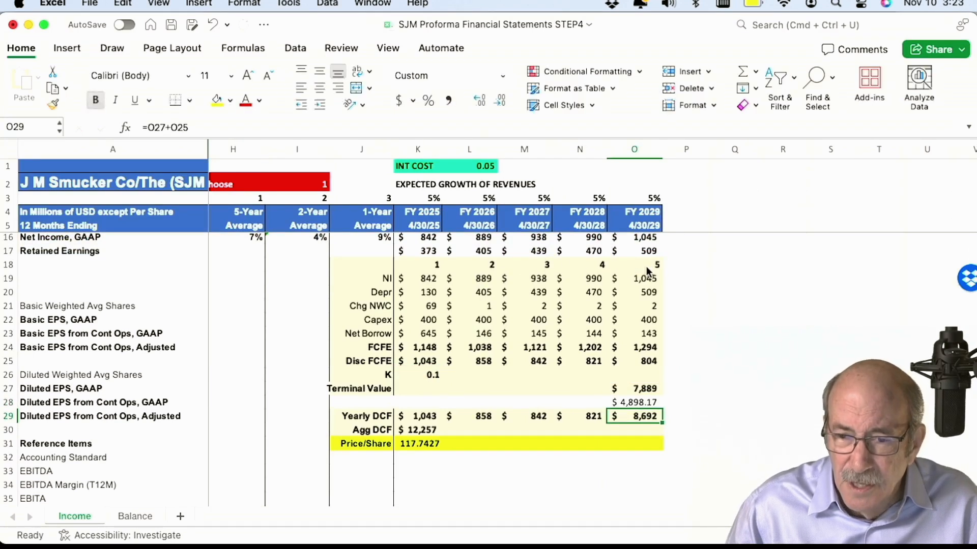
{"action": "key", "text": "Up"}
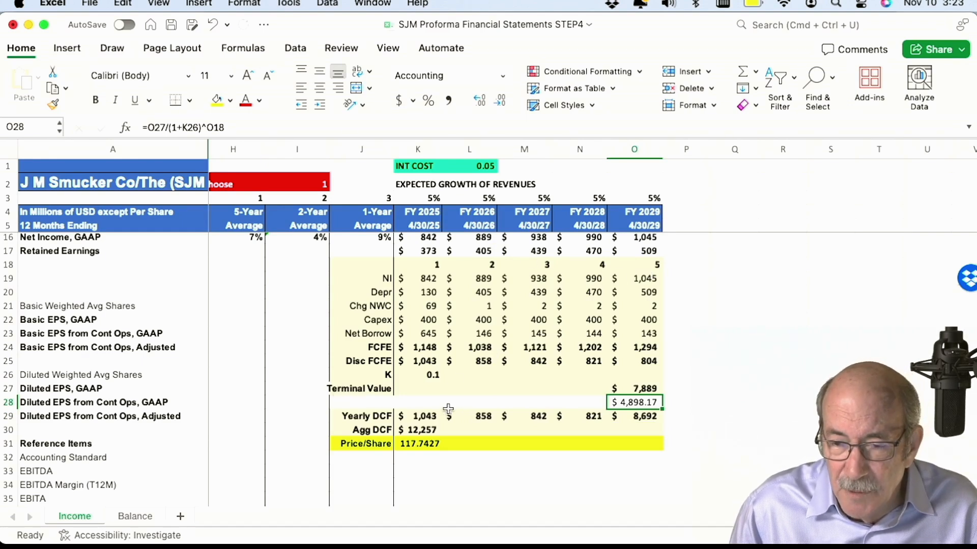
- Fill the new discounted terminal value row, J28:O28, with the light cream colour used by the surrounding DCF block
{"action": "left_click", "coordinate": [366, 401]}
{"action": "key", "text": "shift+Right"}
{"action": "key", "text": "shift+Right"}
{"action": "key", "text": "shift+Right"}
{"action": "key", "text": "shift+Right"}
{"action": "key", "text": "shift+Right"}
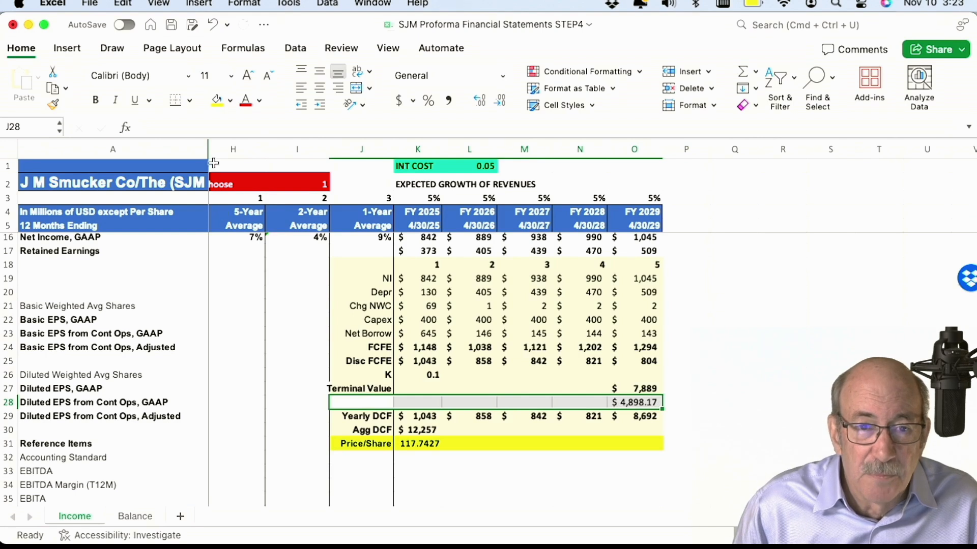
{"action": "left_click", "coordinate": [217, 102]}
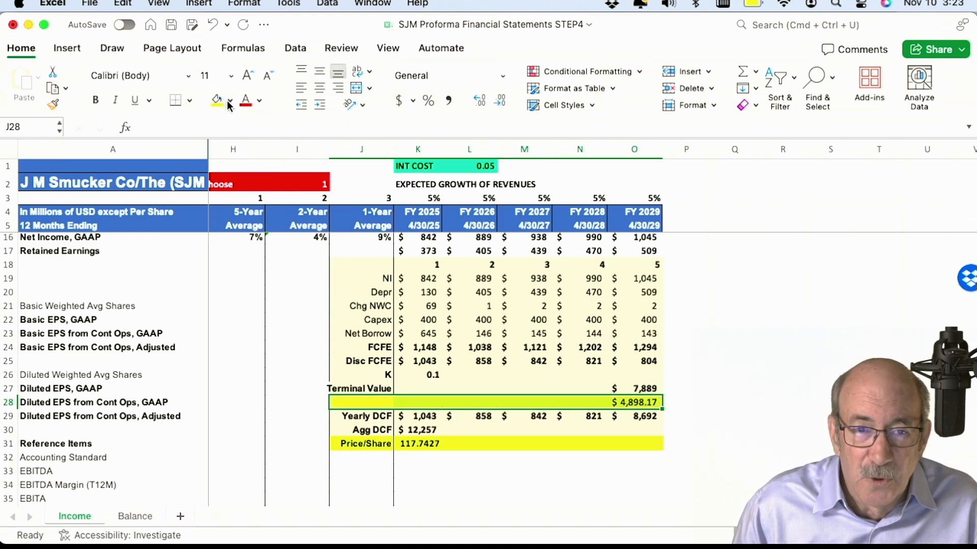
{"action": "left_click", "coordinate": [230, 101]}
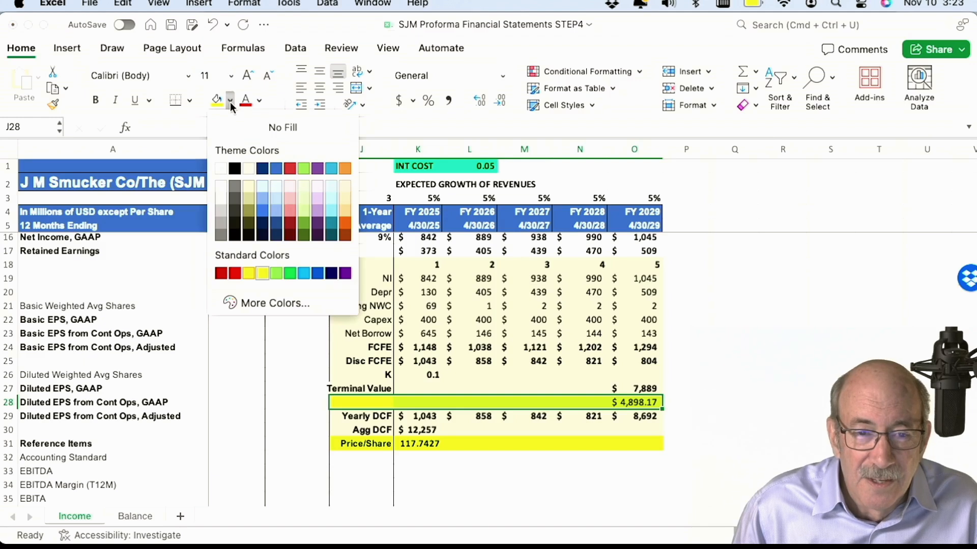
{"action": "left_click", "coordinate": [247, 192]}
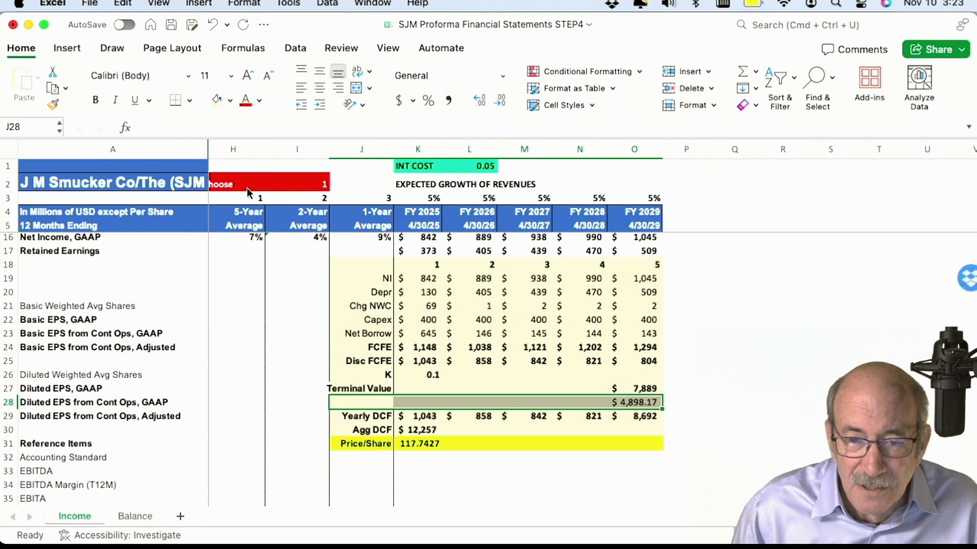
{"action": "left_click", "coordinate": [489, 396]}
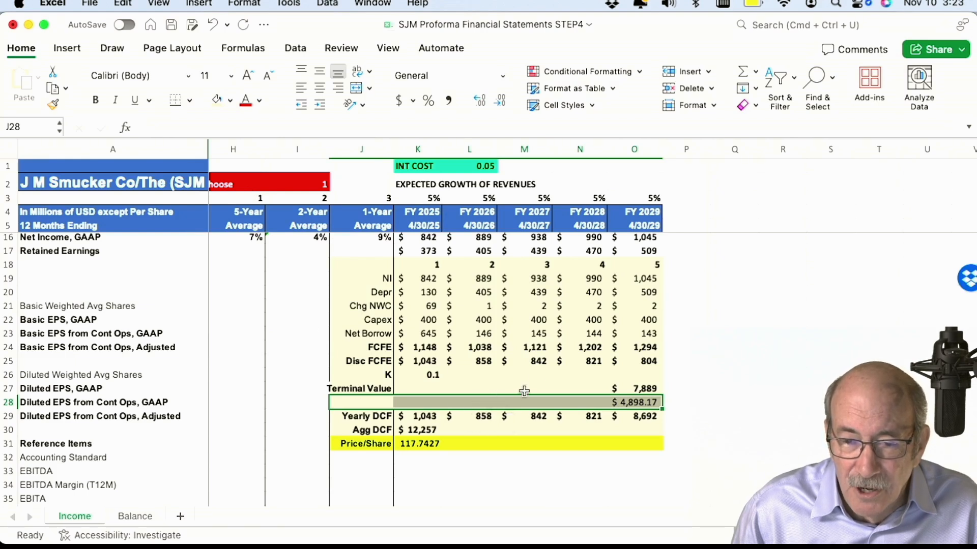
{"action": "left_click", "coordinate": [545, 378]}
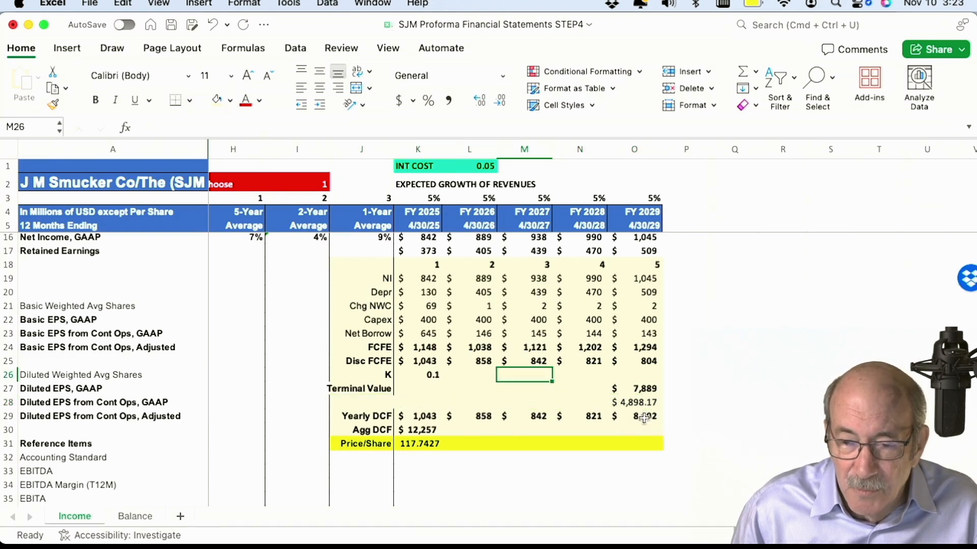
- Change the FY 2029 Yearly DCF formula to =O28+O25 so that it adds the discounted terminal value
{"action": "left_click", "coordinate": [645, 417]}
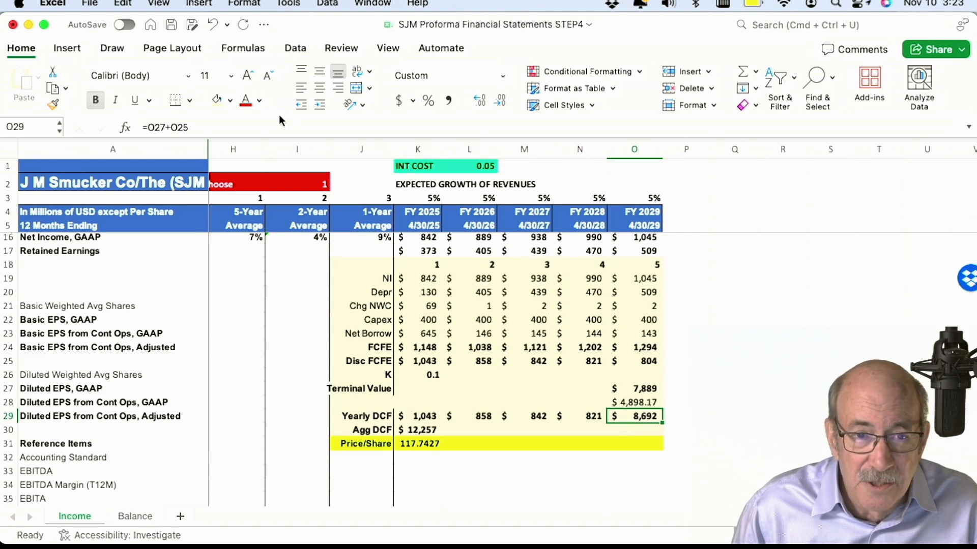
{"action": "left_click", "coordinate": [232, 126]}
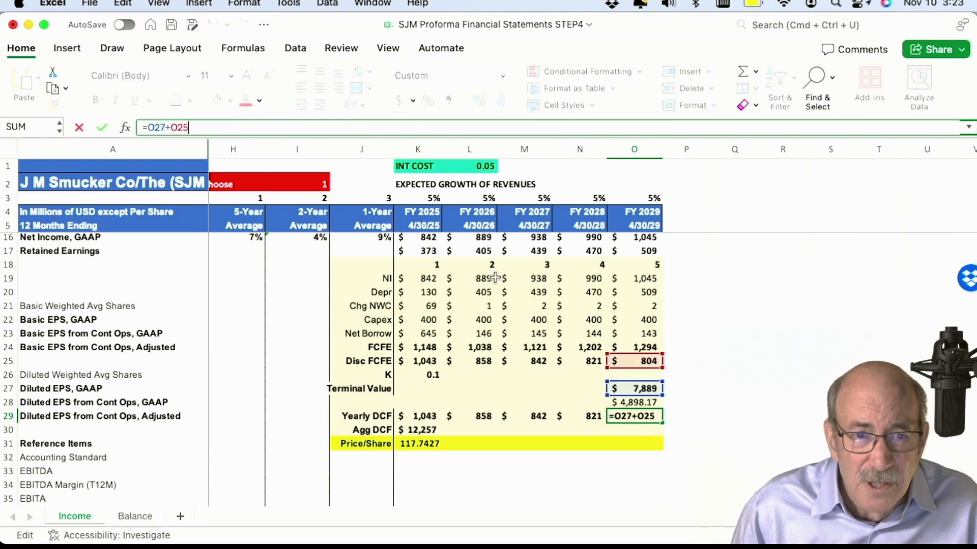
{"action": "key", "text": "Left"}
{"action": "key", "text": "Left"}
{"action": "key", "text": "Left"}
{"action": "key", "text": "Left"}
{"action": "key", "text": "Left"}
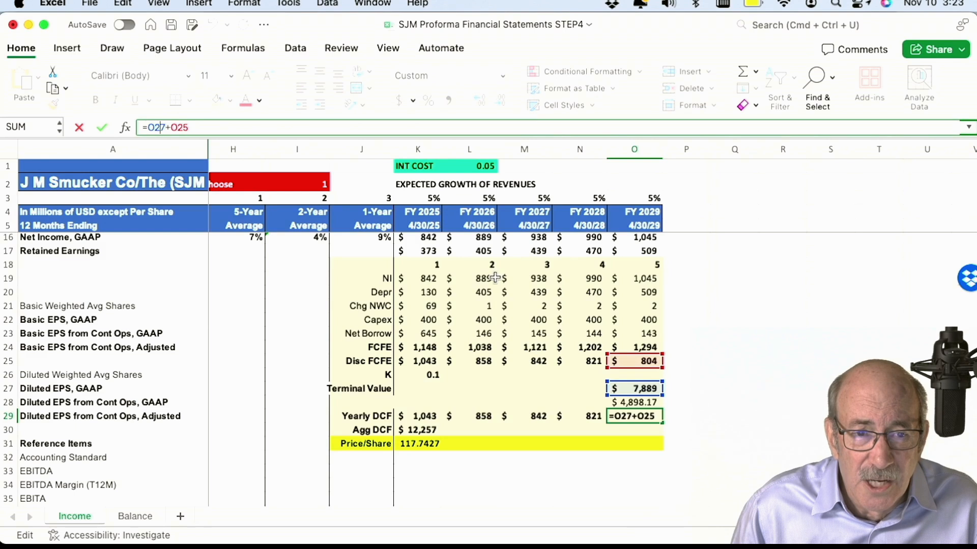
{"action": "key", "text": "shift+Right"}
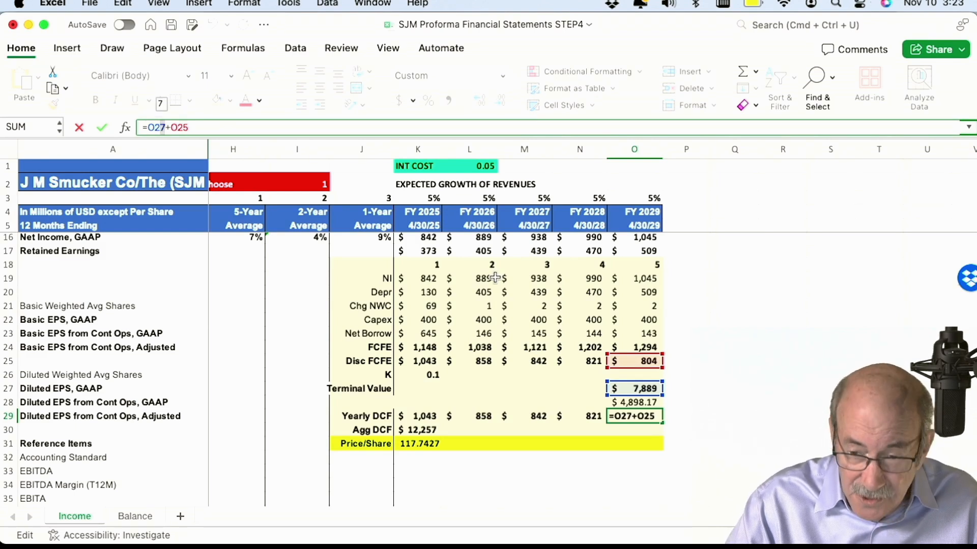
{"action": "type", "text": "8"}
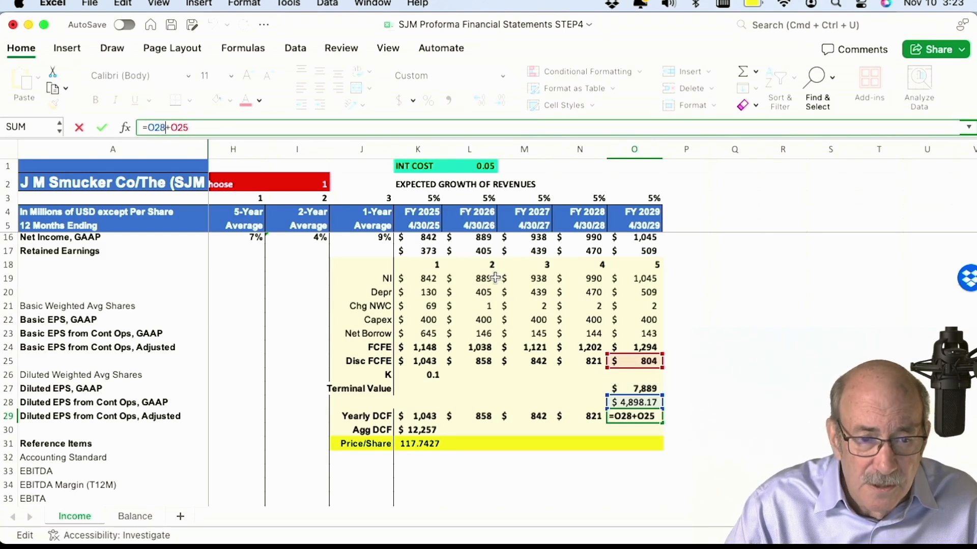
{"action": "key", "text": "Return"}
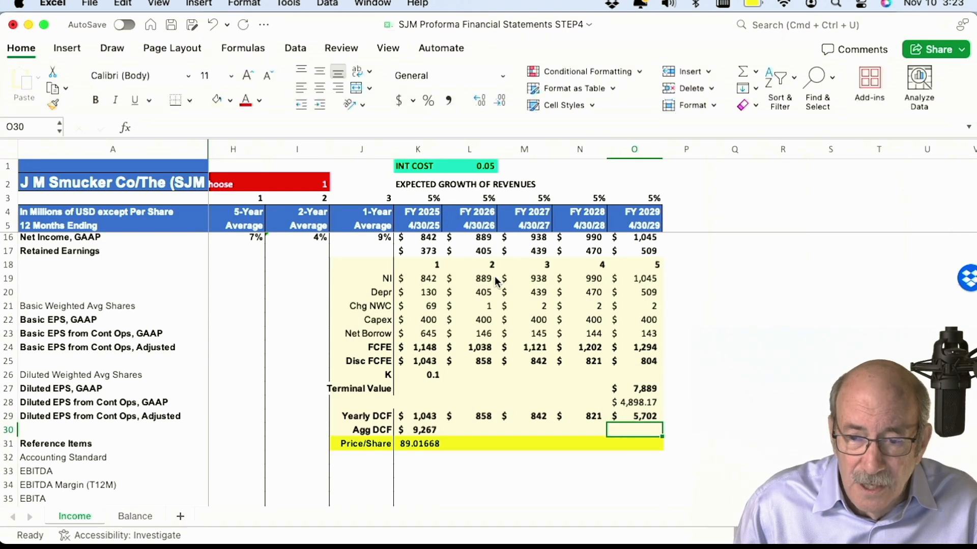
{"action": "key", "text": "Up"}
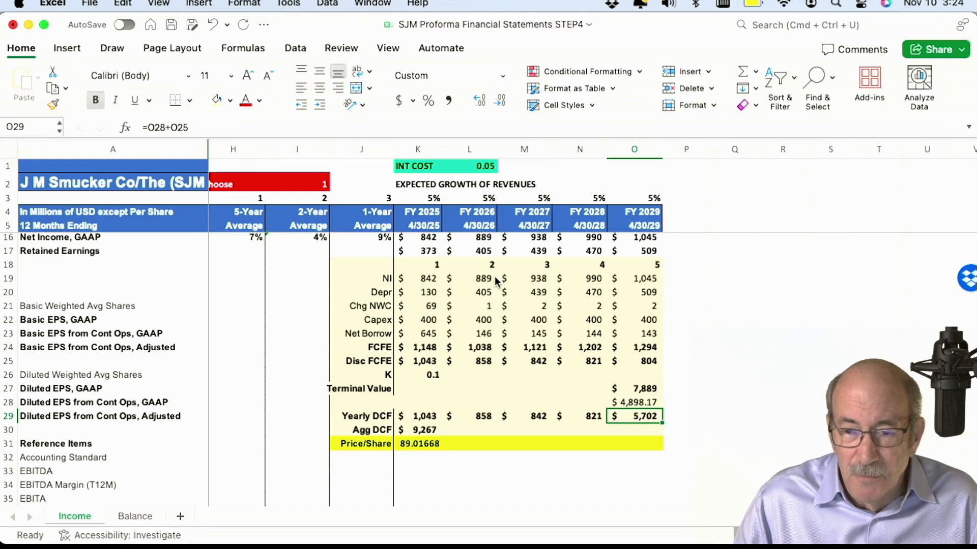
- Review the FY 2029 Yearly DCF formula and compare it with the Yearly DCF formulas of the earlier forecast years
{"action": "left_click", "coordinate": [212, 127]}
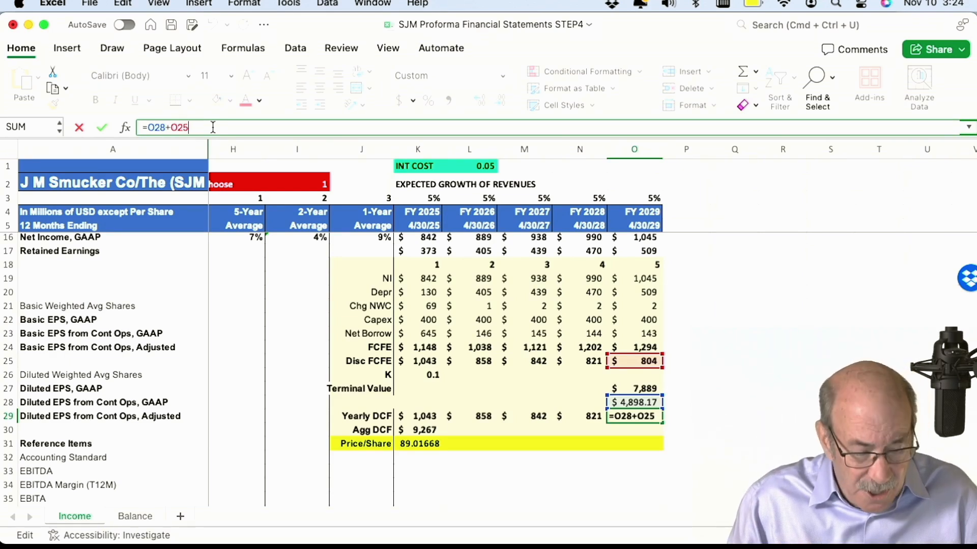
{"action": "key", "text": "Return"}
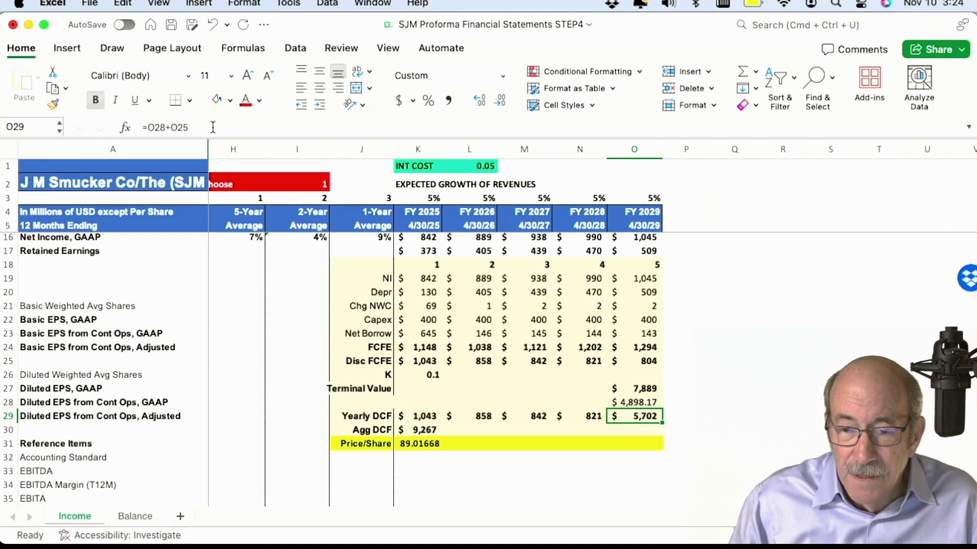
{"action": "key", "text": "Left"}
{"action": "key", "text": "Left"}
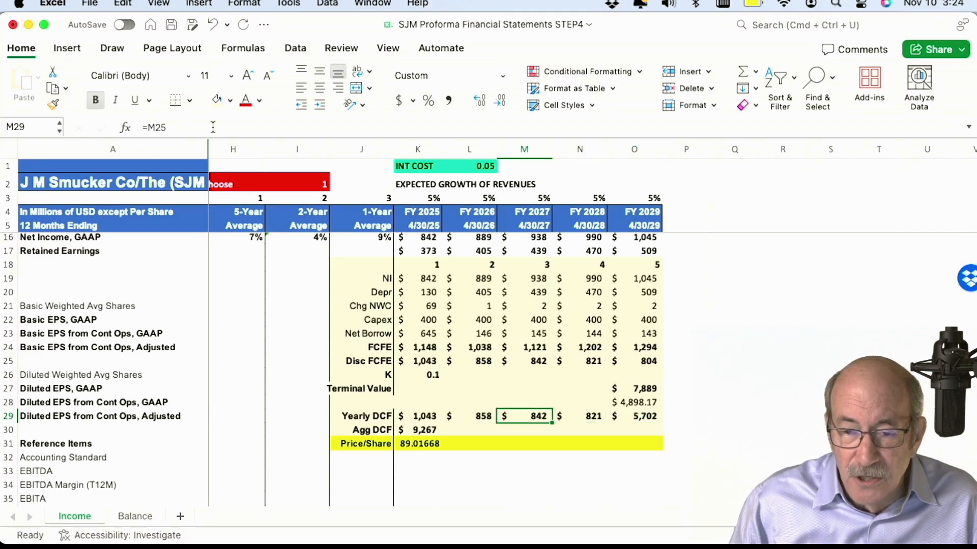
{"action": "key", "text": "Left"}
{"action": "key", "text": "Left"}
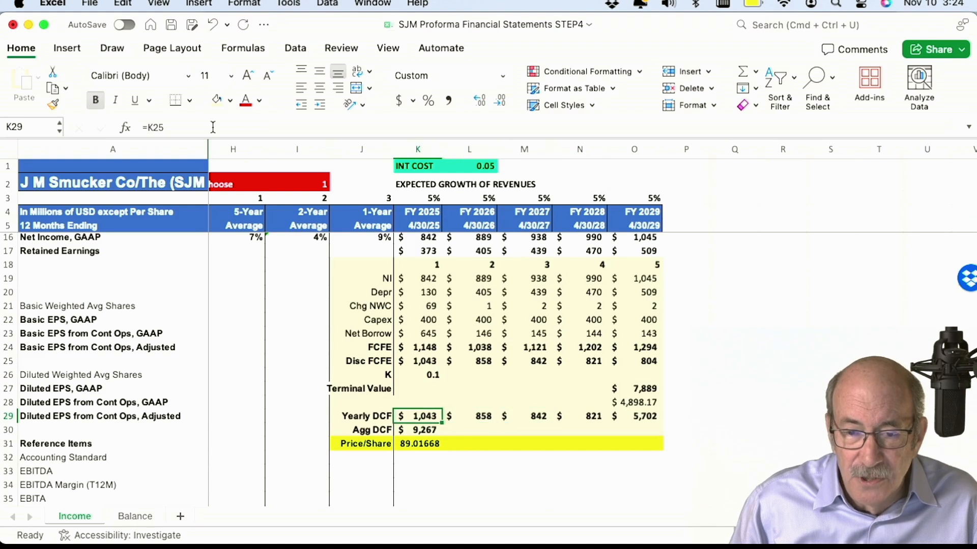
{"action": "key", "text": "Right"}
{"action": "key", "text": "Right"}
{"action": "key", "text": "Right"}
{"action": "key", "text": "Left"}
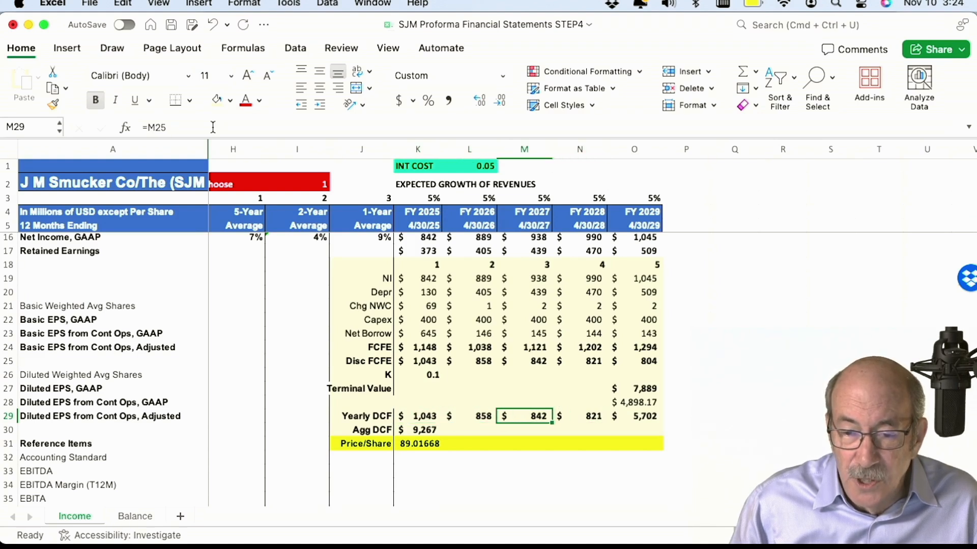
- Check the FY 2026 and FY 2025 Yearly DCF formulas and the Agg DCF formula in K30, leaving them as they are
{"action": "key", "text": "Left"}
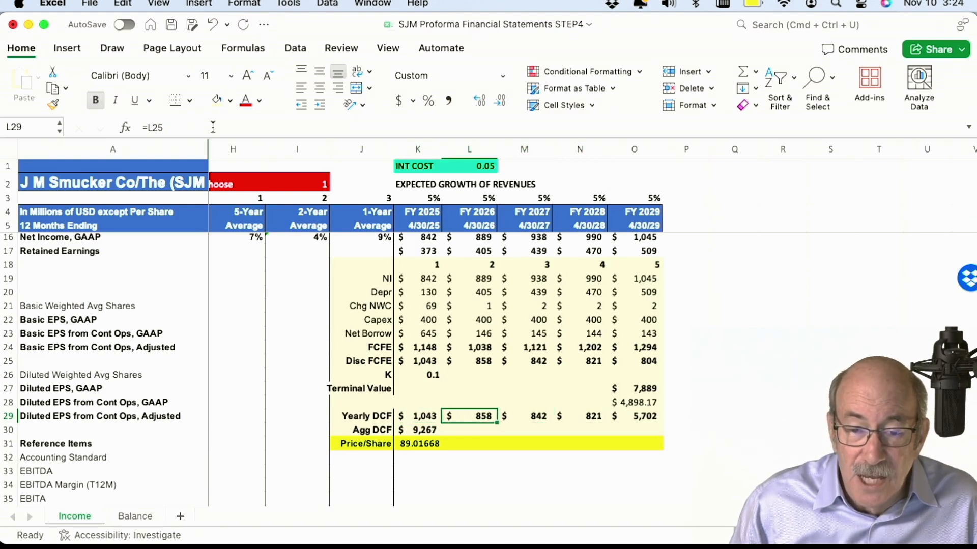
{"action": "key", "text": "Left"}
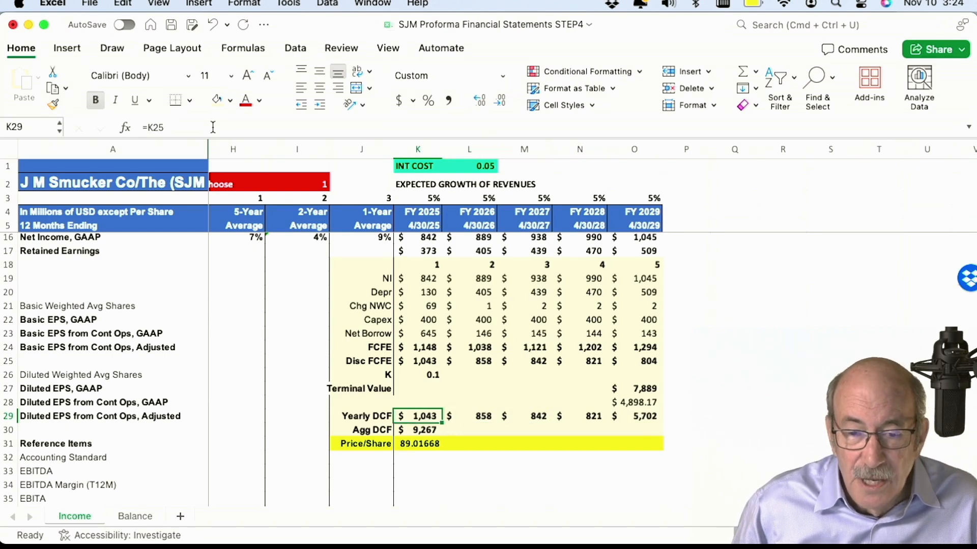
{"action": "key", "text": "Down"}
{"action": "left_click", "coordinate": [217, 127]}
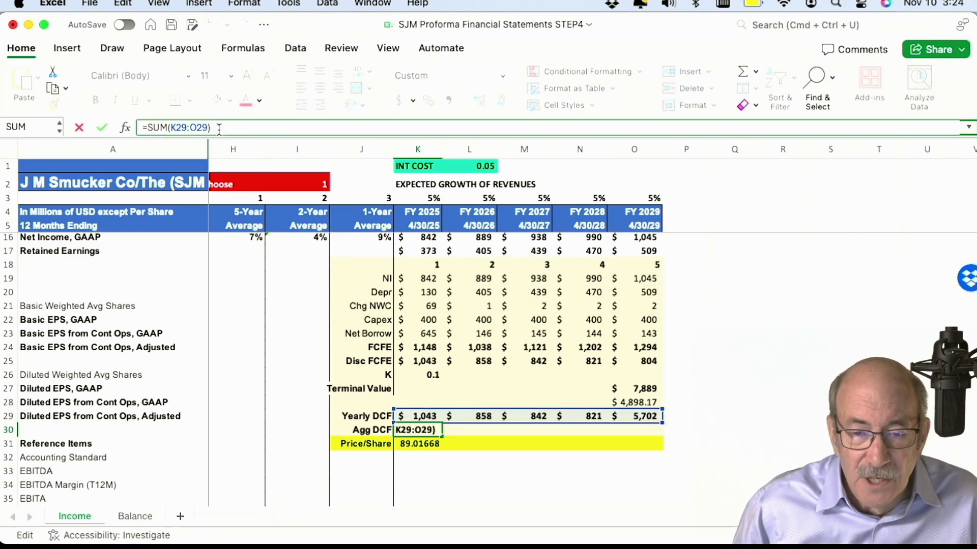
{"action": "key", "text": "Escape"}
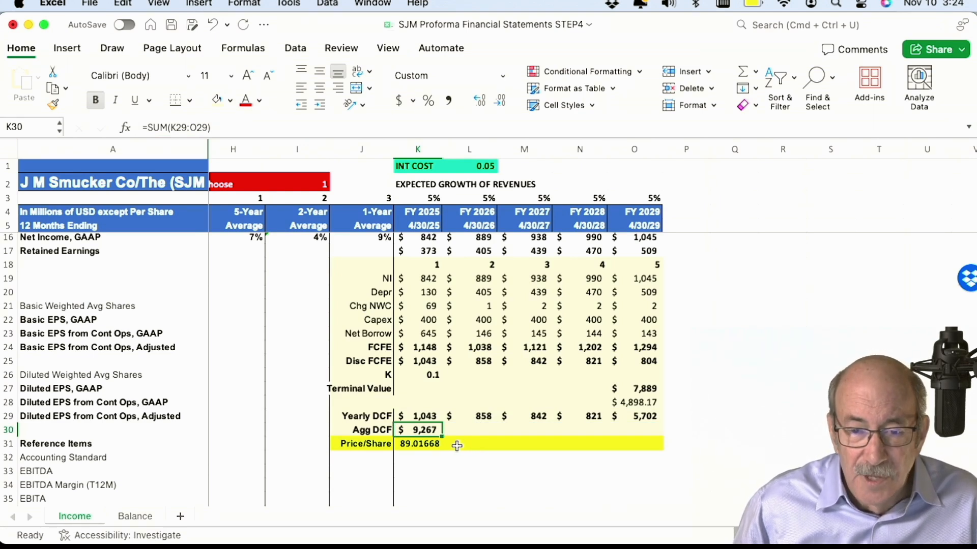
- Trace the Price/Share formula in K31 to the Agg DCF and the FY 2024 Shares Outstanding in G47
{"action": "left_click", "coordinate": [420, 443]}
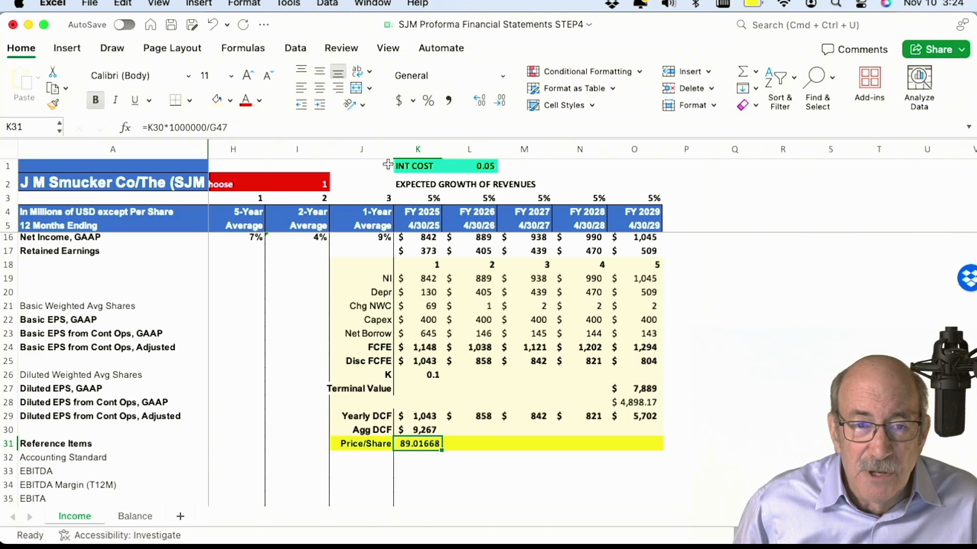
{"action": "left_click", "coordinate": [236, 129]}
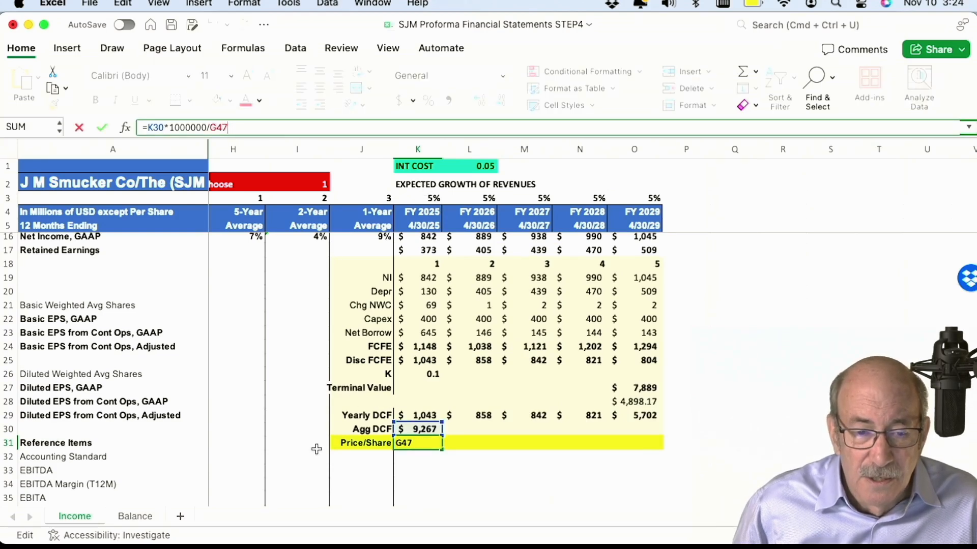
{"action": "scroll", "coordinate": [326, 442], "scroll_direction": "left", "scroll_amount": 2}
{"action": "scroll", "coordinate": [326, 443], "scroll_direction": "down", "scroll_amount": 5}
{"action": "scroll", "coordinate": [317, 450], "scroll_direction": "right", "scroll_amount": 1}
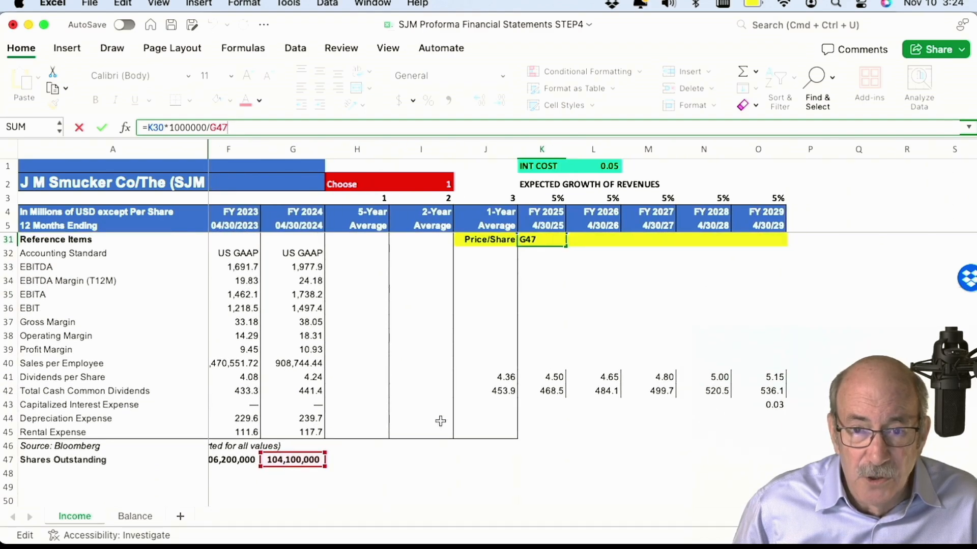
{"action": "scroll", "coordinate": [518, 374], "scroll_direction": "up", "scroll_amount": 4}
{"action": "scroll", "coordinate": [519, 374], "scroll_direction": "right", "scroll_amount": 1}
{"action": "scroll", "coordinate": [522, 375], "scroll_direction": "down", "scroll_amount": 1}
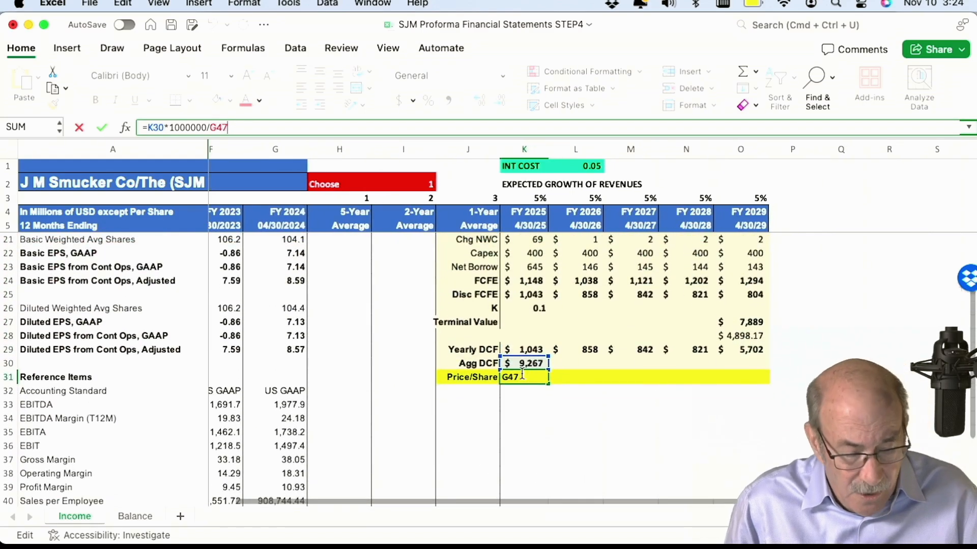
{"action": "key", "text": "Return"}
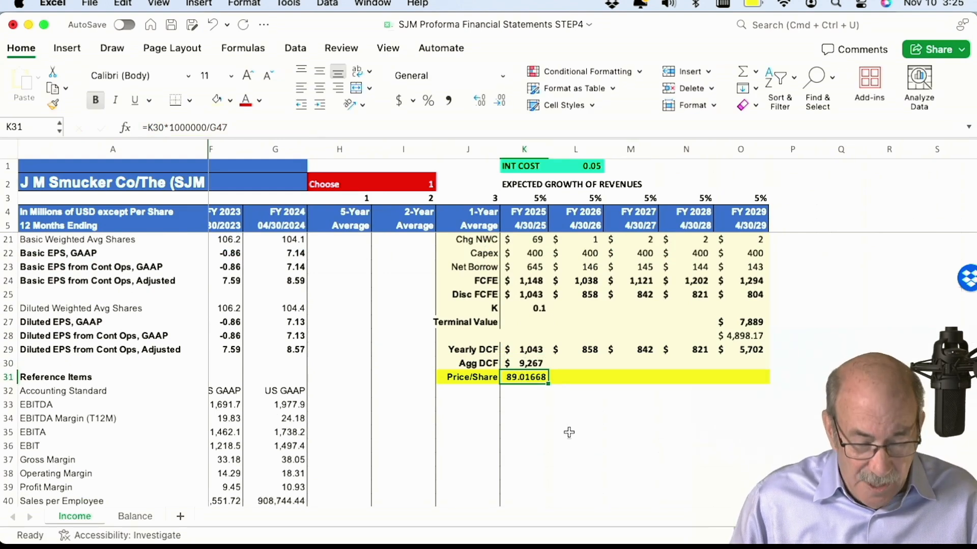
- Switch to Safari, open Yahoo Finance in a new tab and look up the stock quote for sjm
{"action": "key", "text": "super+Tab"}
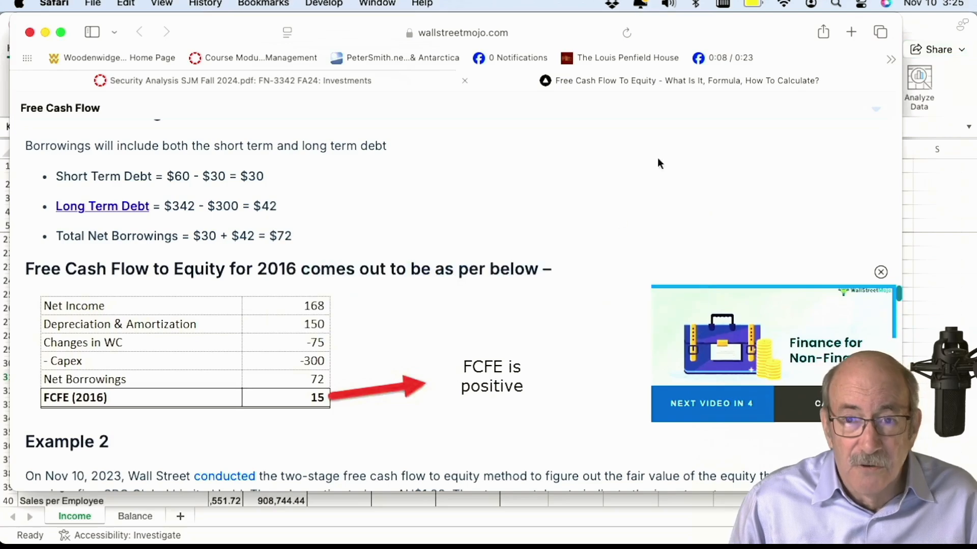
{"action": "left_click", "coordinate": [851, 32]}
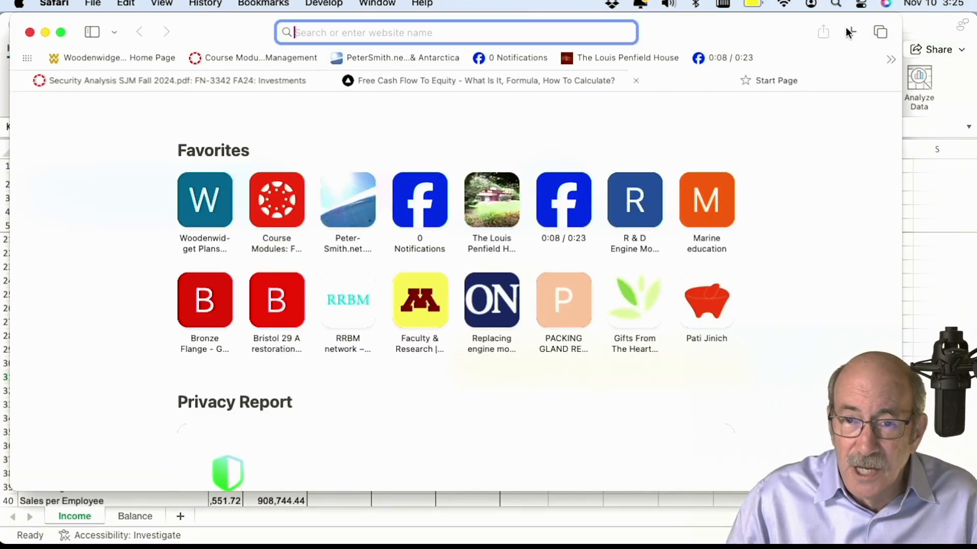
{"action": "type", "text": "finan"}
{"action": "key", "text": "Return"}
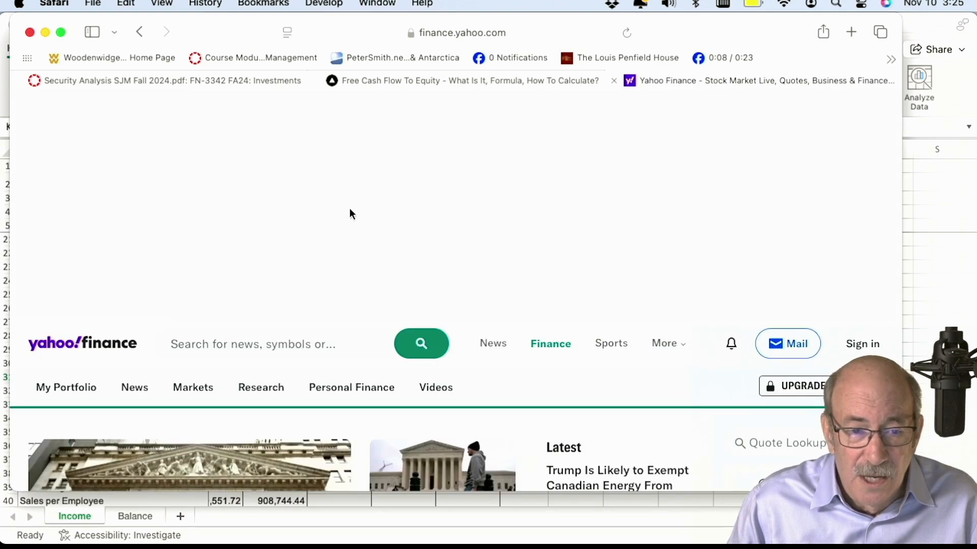
{"action": "left_click", "coordinate": [212, 334]}
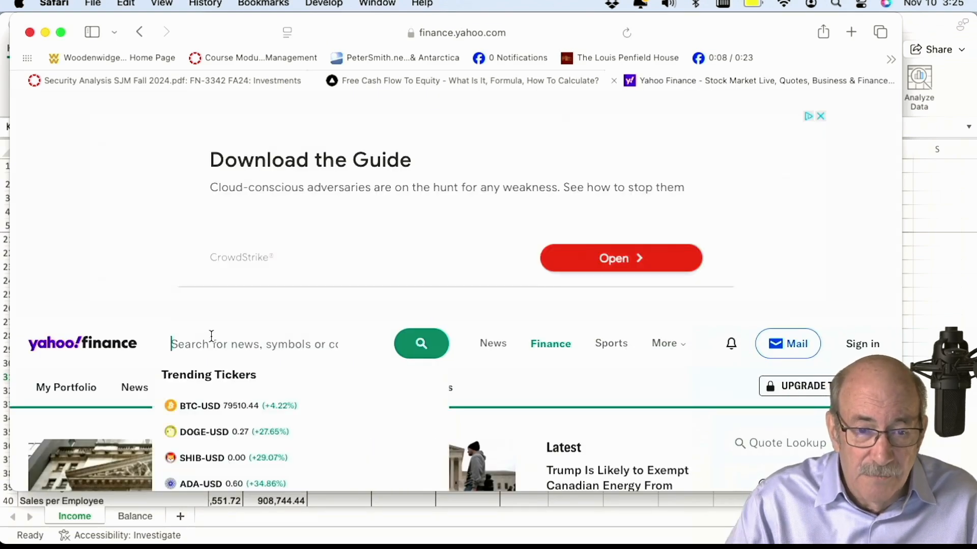
{"action": "type", "text": "sjm"}
{"action": "key", "text": "Return"}
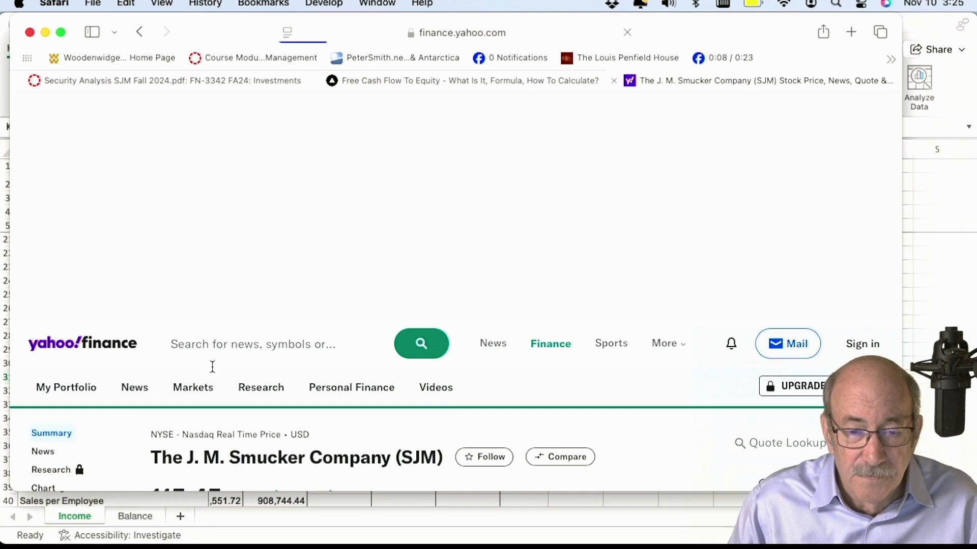
- Examine J. M. Smucker's market share price and one-day price chart, and return to the Excel pro forma workbook
{"action": "scroll", "coordinate": [212, 365], "scroll_direction": "down", "scroll_amount": 6}
{"action": "scroll", "coordinate": [211, 365], "scroll_direction": "down", "scroll_amount": 2}
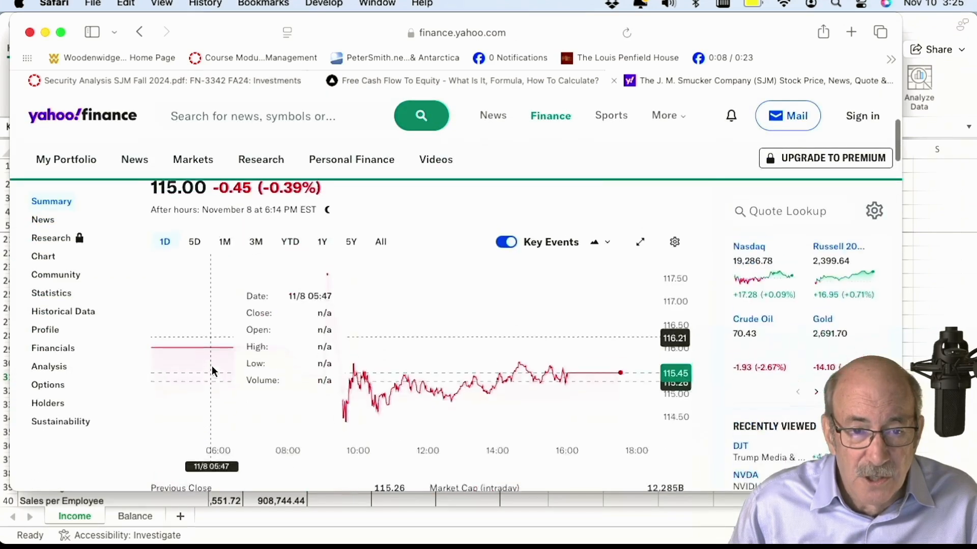
{"action": "scroll", "coordinate": [223, 334], "scroll_direction": "up", "scroll_amount": 1}
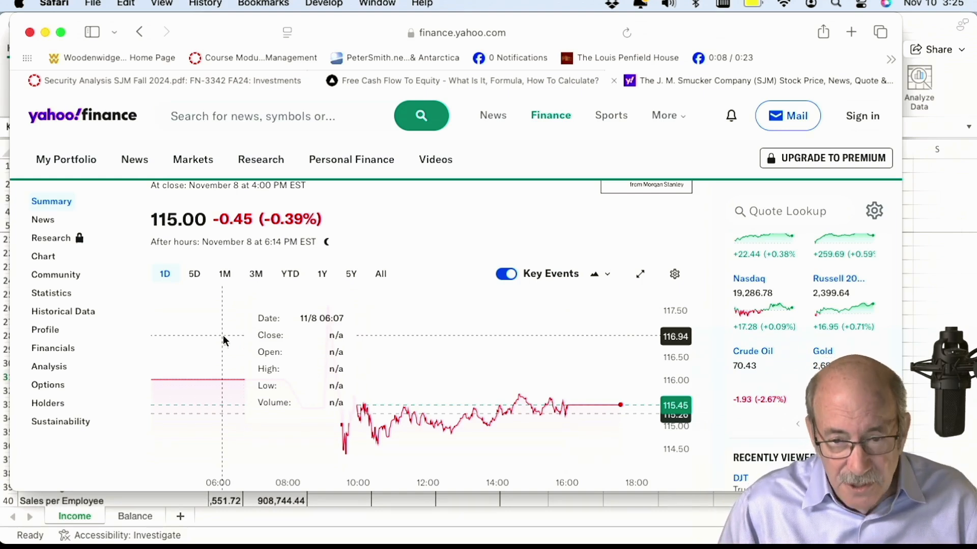
{"action": "key", "text": "super+Tab"}
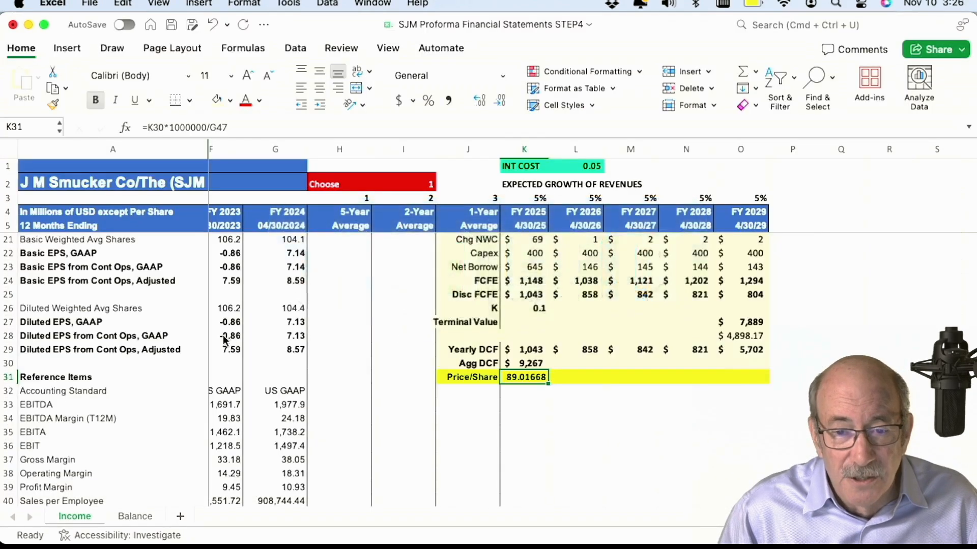